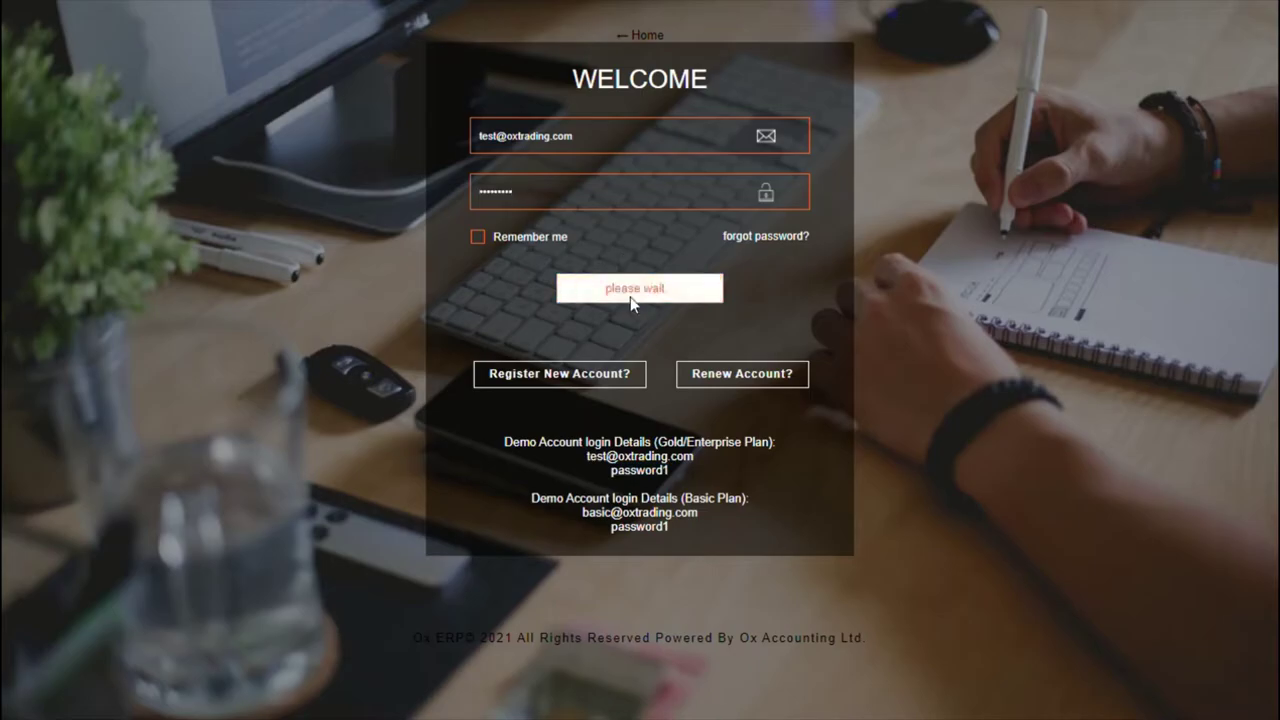
# Step: Add a branch named Paris with its address, phone number and e-mail as the description
pyautogui.click(124, 258)
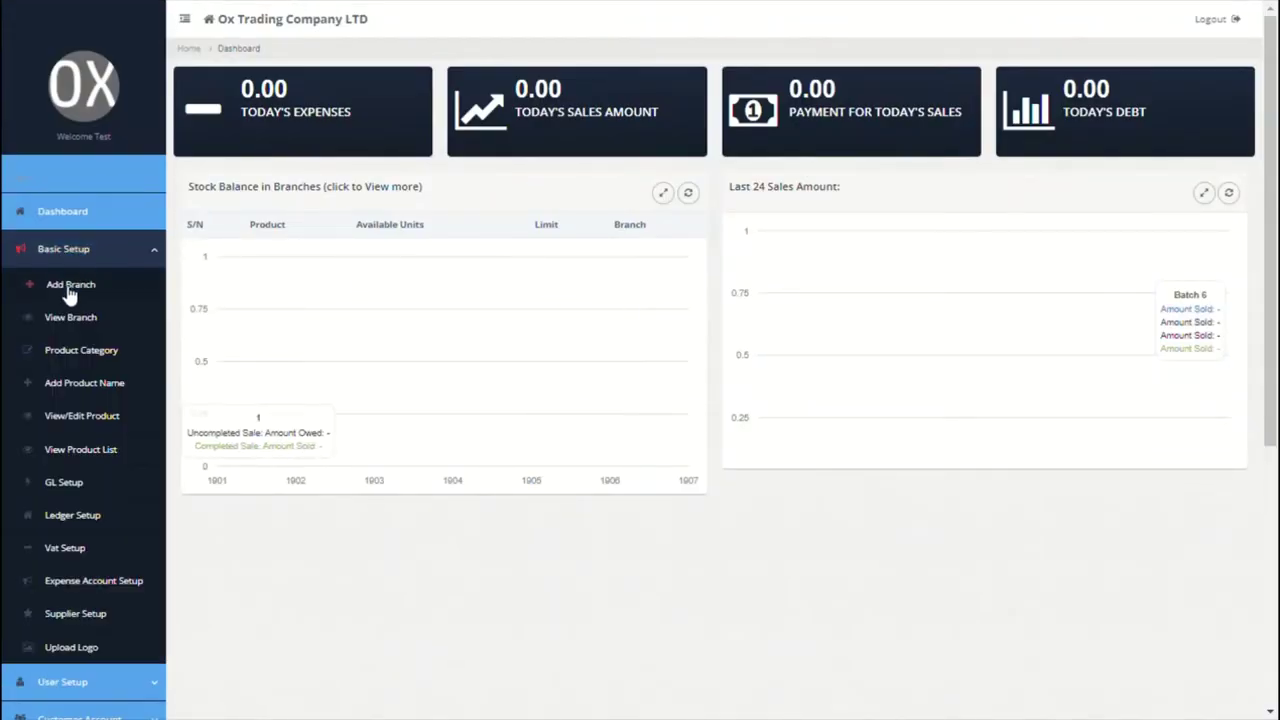
pyautogui.click(88, 288)
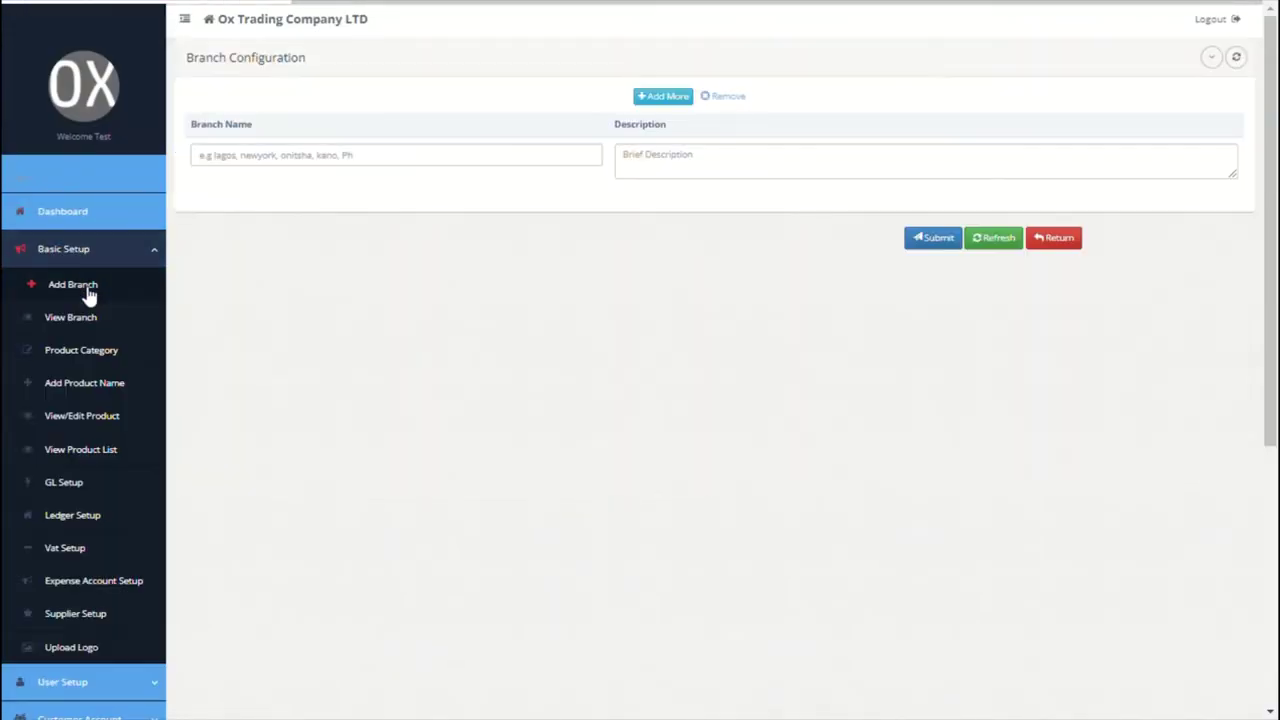
pyautogui.click(311, 165)
pyautogui.write('P')
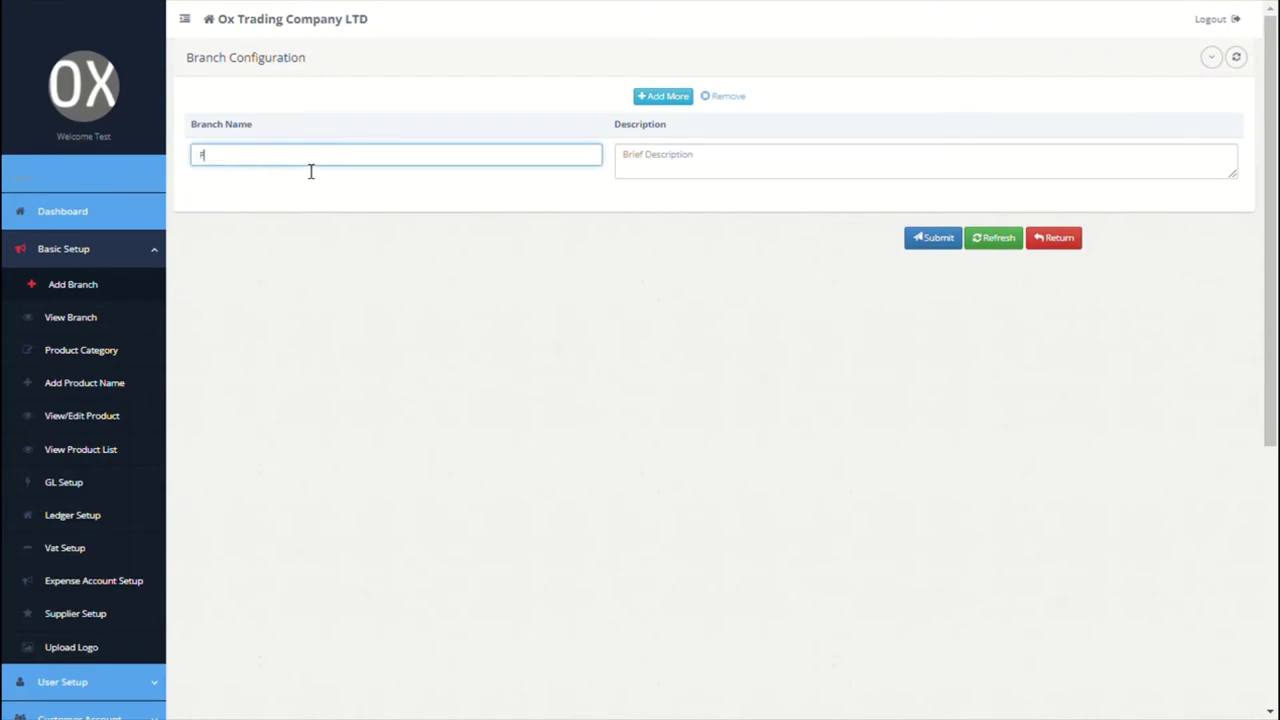
pyautogui.write('aris')
pyautogui.click(669, 186)
pyautogui.write('No 1')
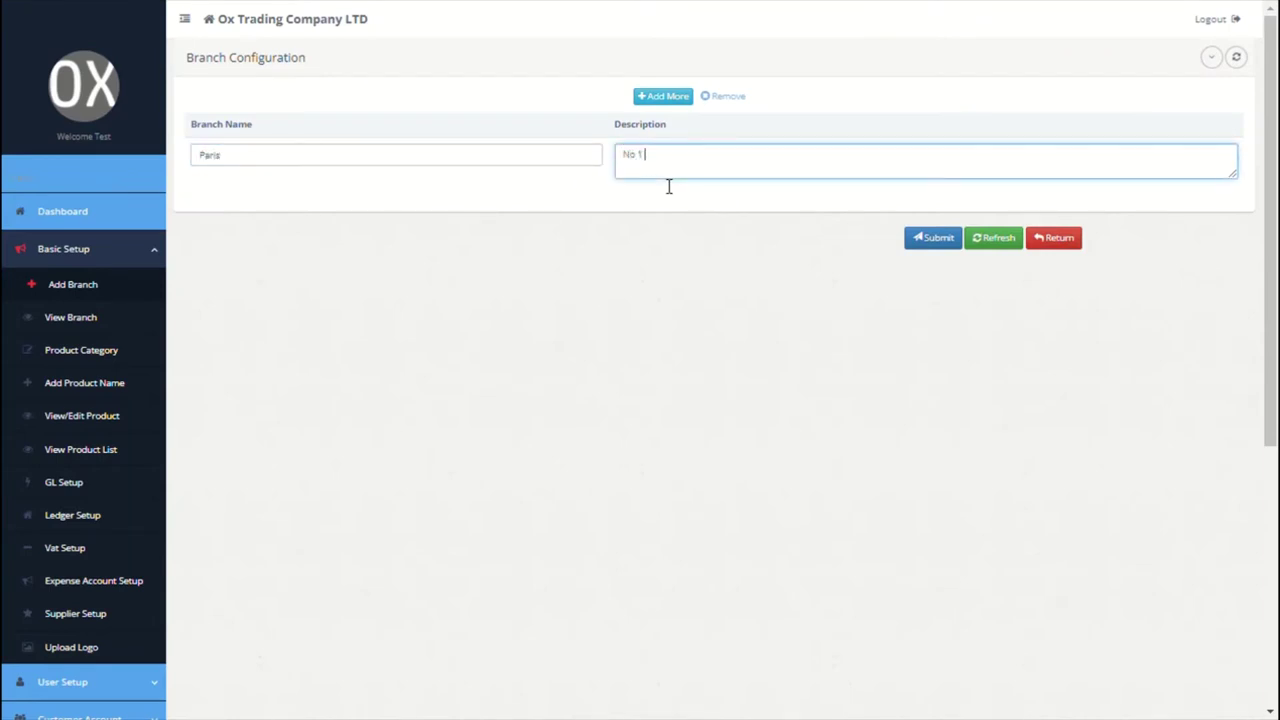
pyautogui.write(' paris road, france. Phone: 35546736')
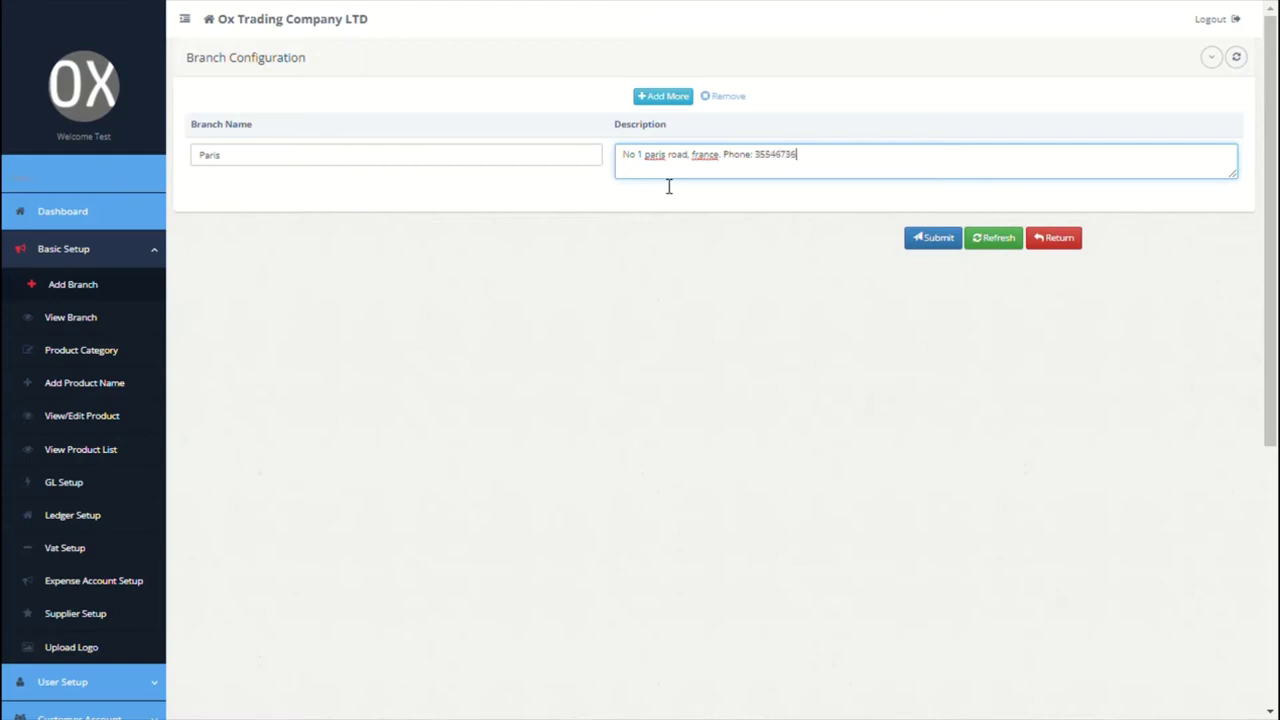
# Step: Add a second branch, Newyork, with its street address, and save both branches
pyautogui.click(655, 97)
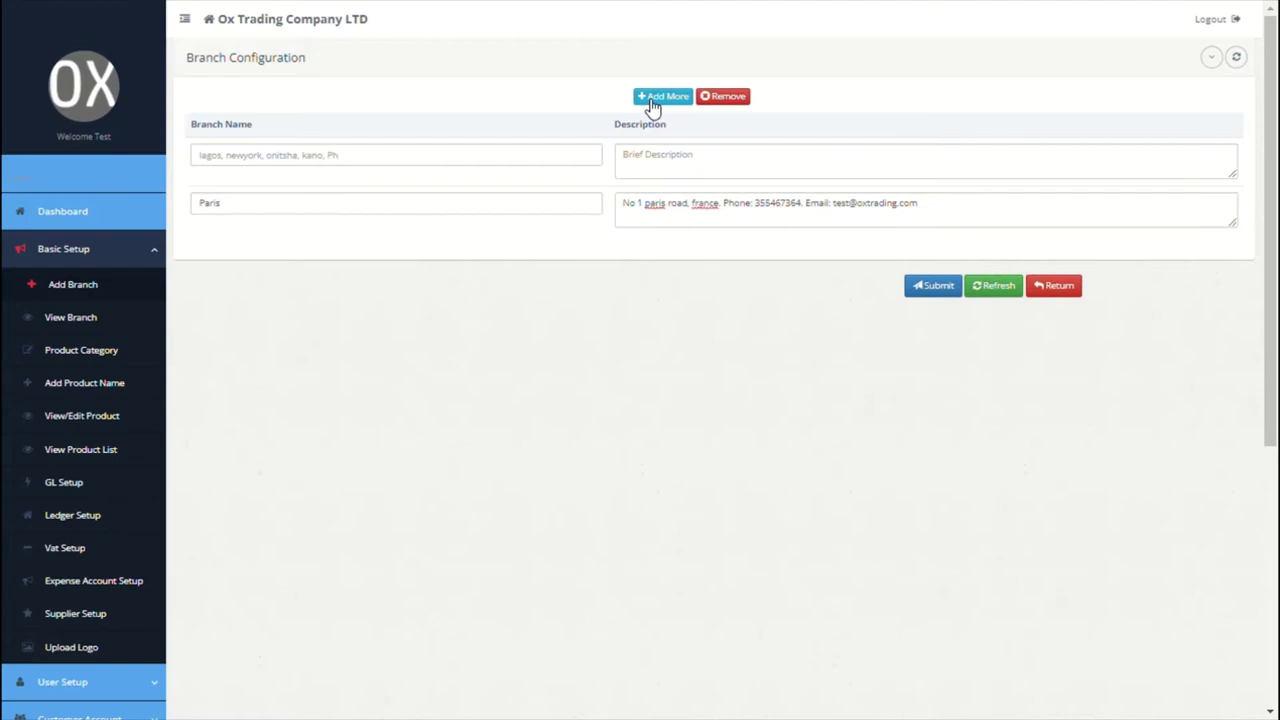
pyautogui.click(479, 160)
pyautogui.write('New')
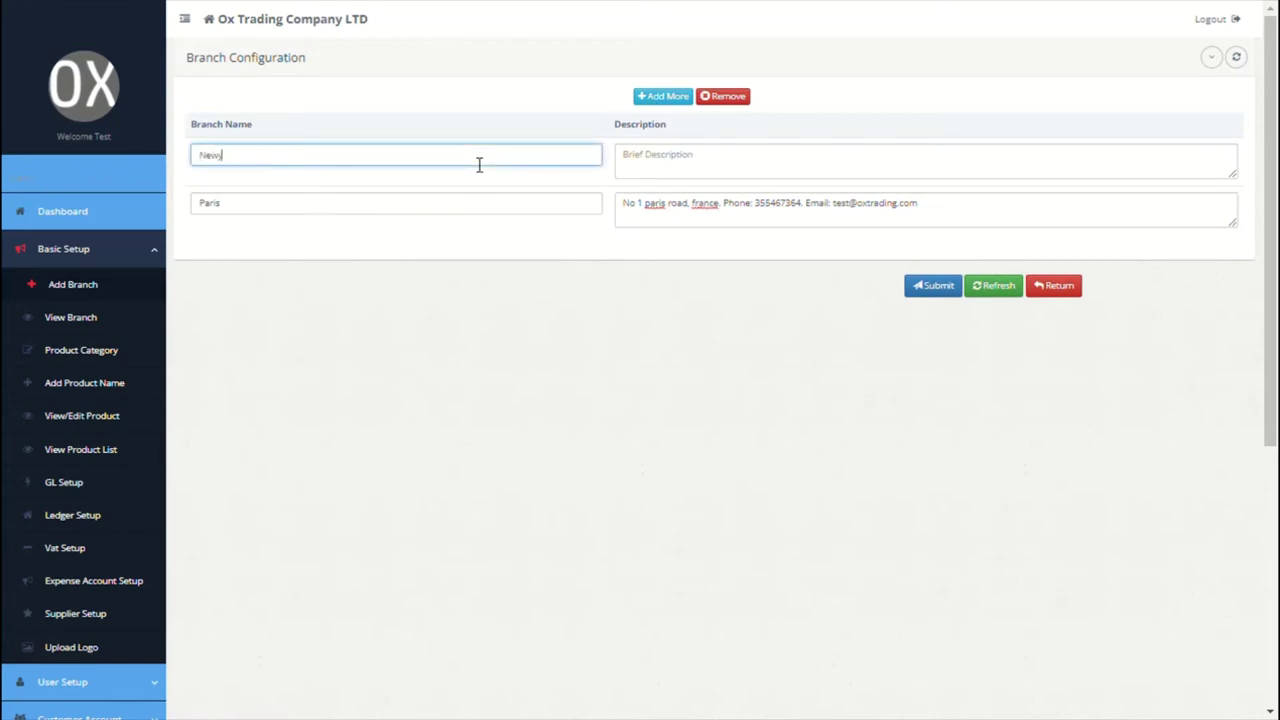
pyautogui.write('york')
pyautogui.click(645, 166)
pyautogui.write('No 1')
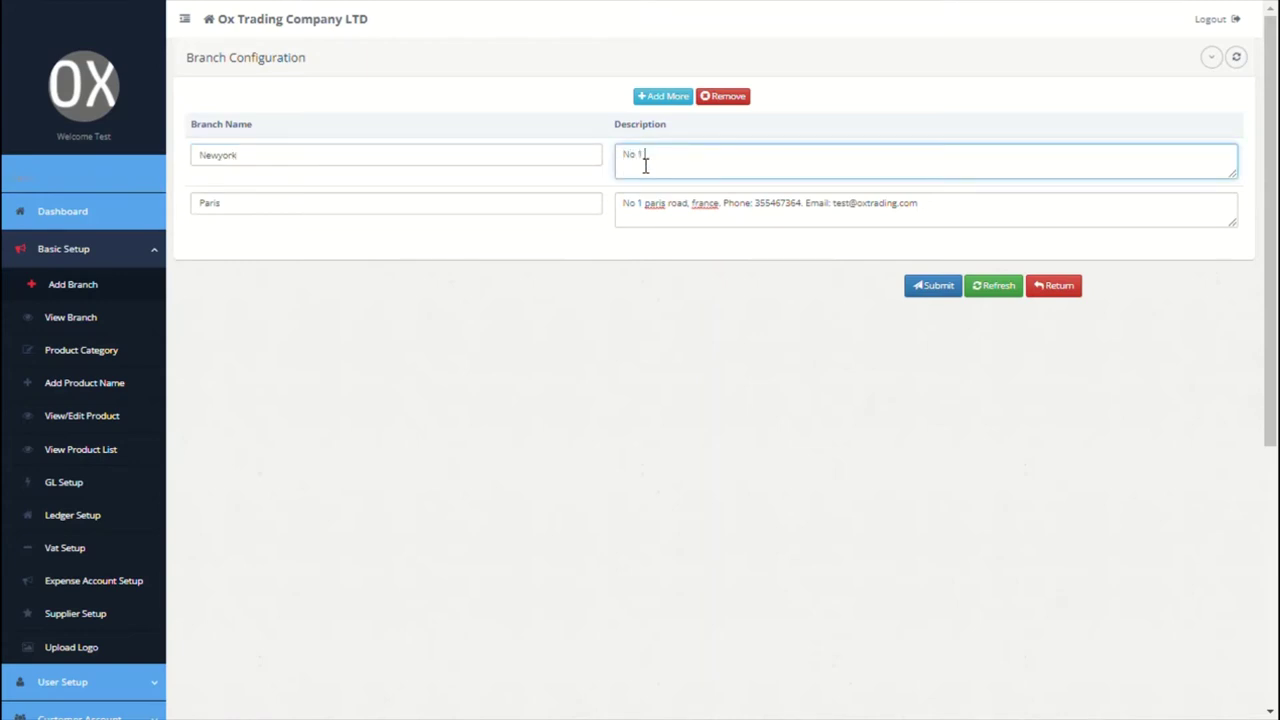
pyautogui.write(' wall street, newyork')
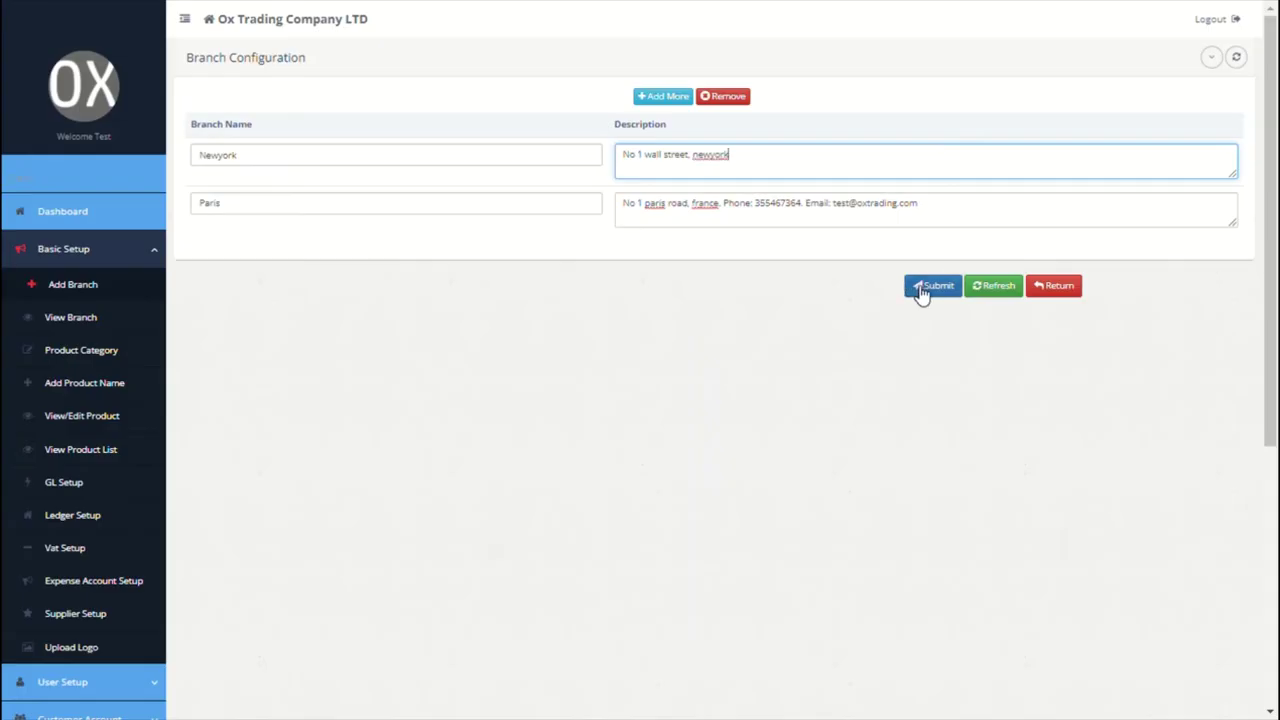
pyautogui.click(916, 287)
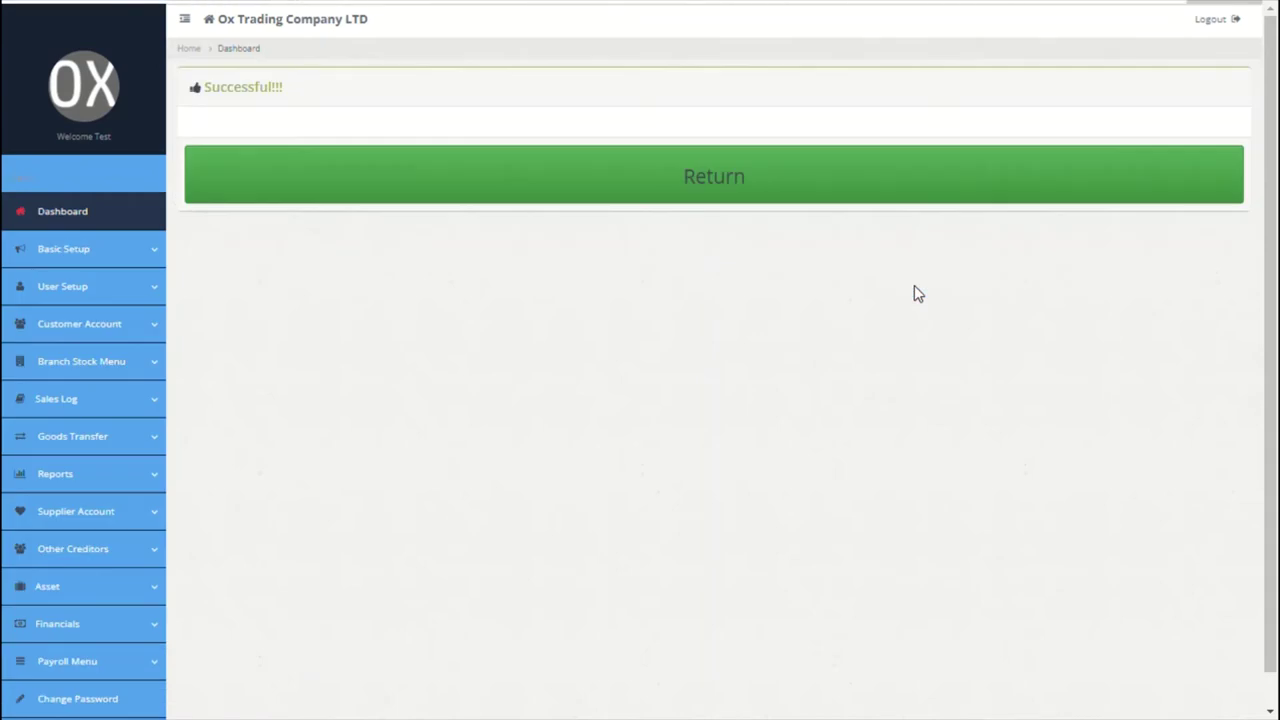
pyautogui.click(120, 249)
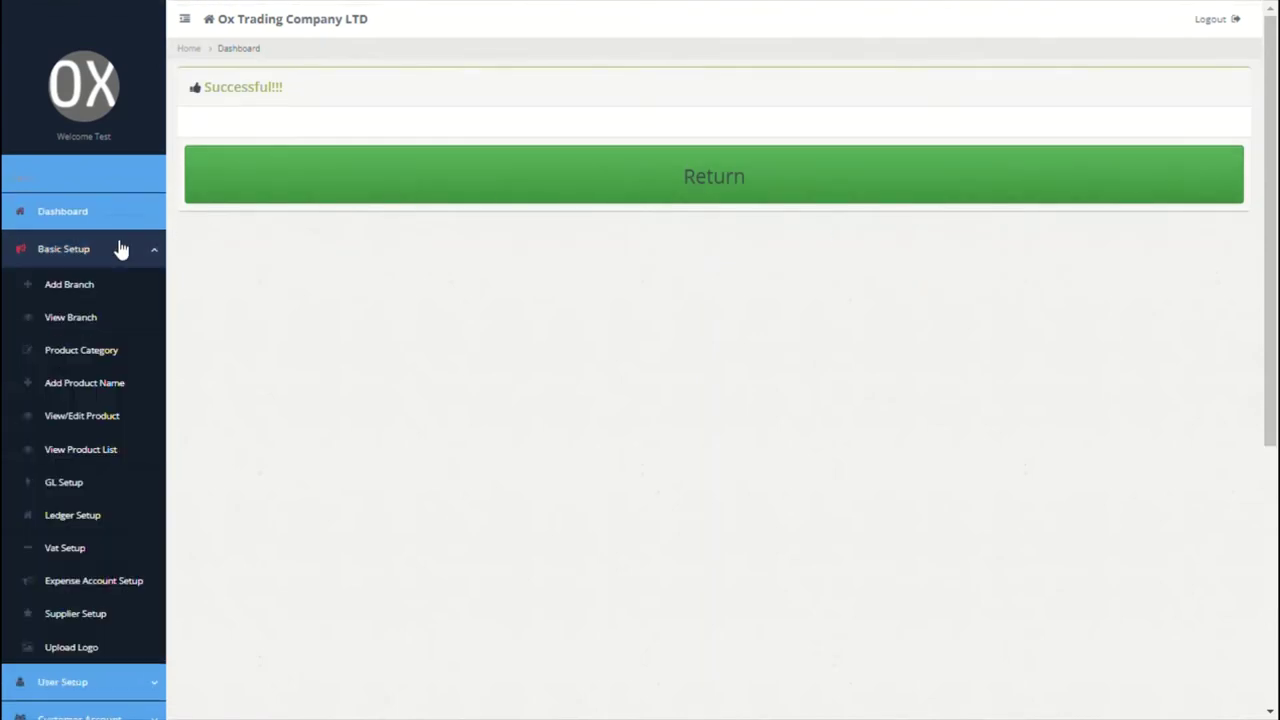
# Step: Review the branch list, tick the Newyork branch, then go to Product Category setup
pyautogui.click(63, 325)
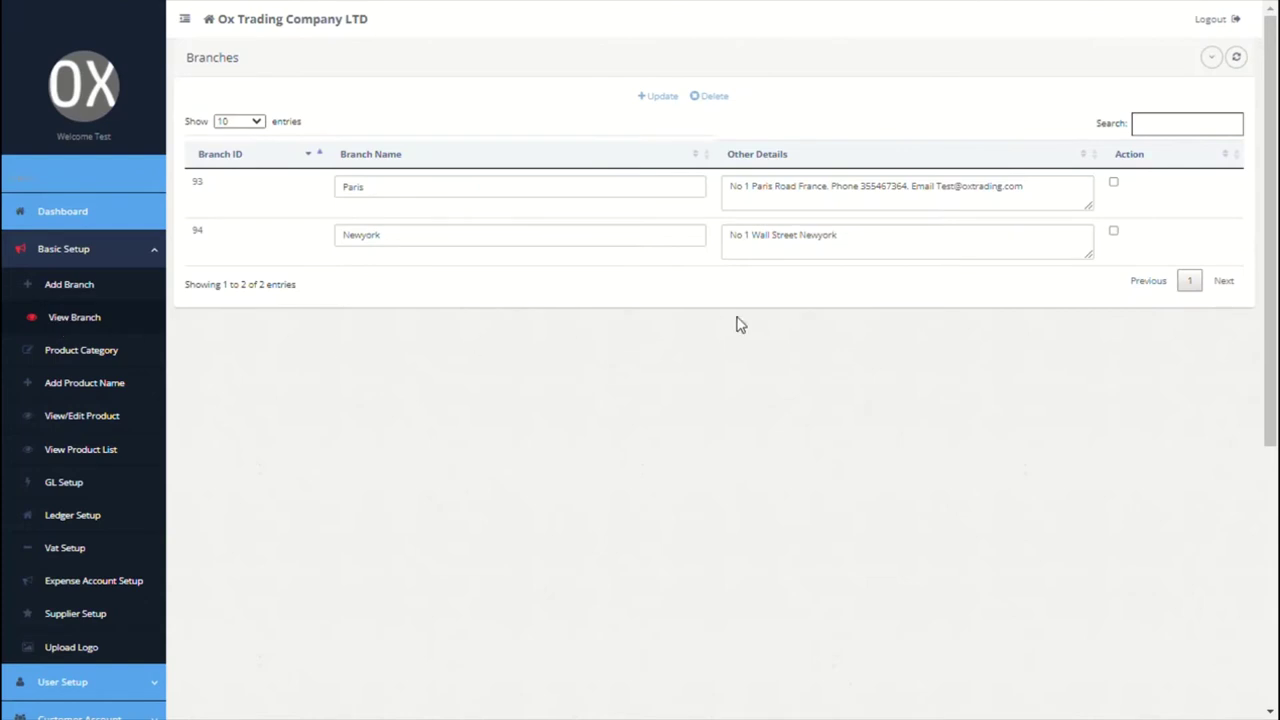
pyautogui.click(1114, 232)
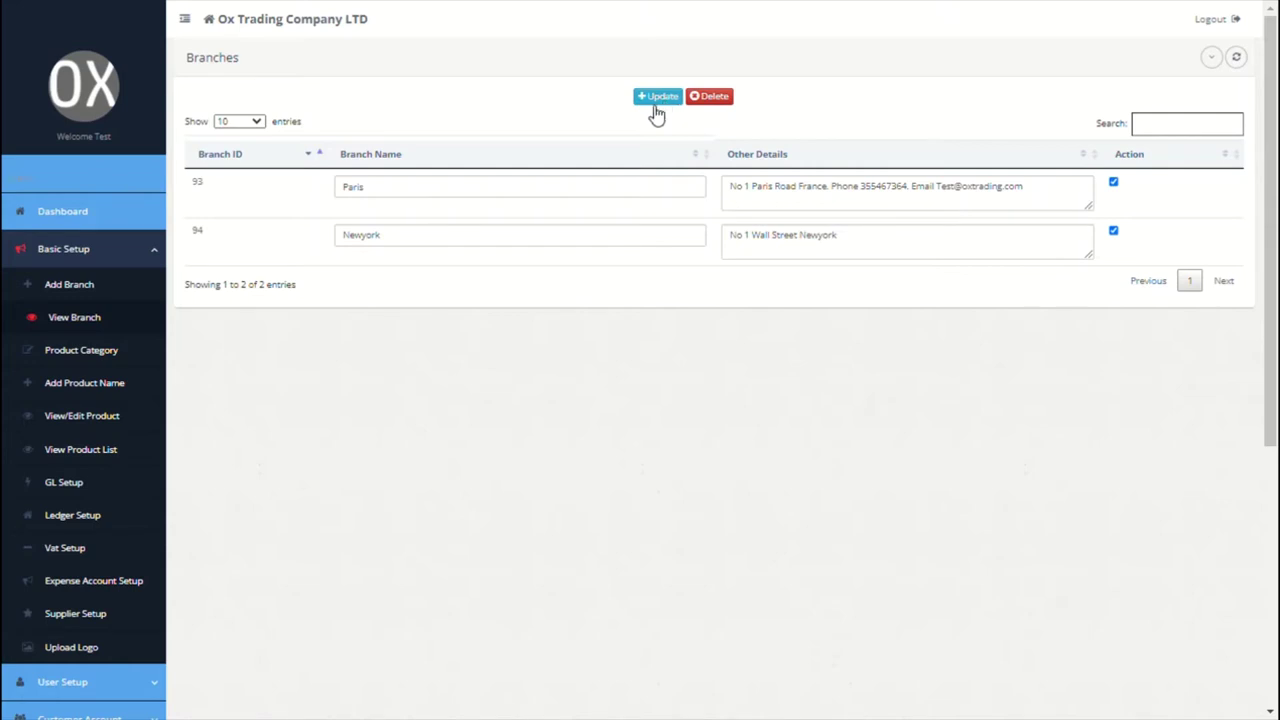
pyautogui.click(86, 366)
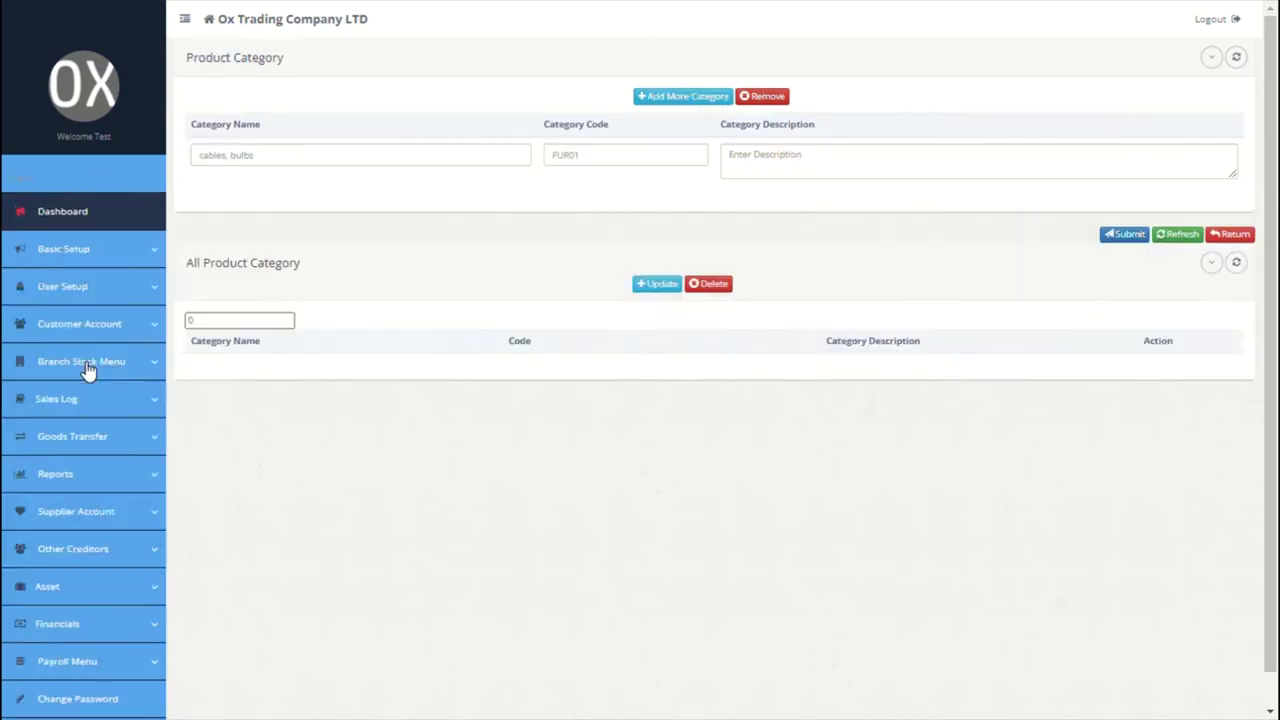
# Step: Enter the first product category, Roofing Tiles
pyautogui.click(331, 160)
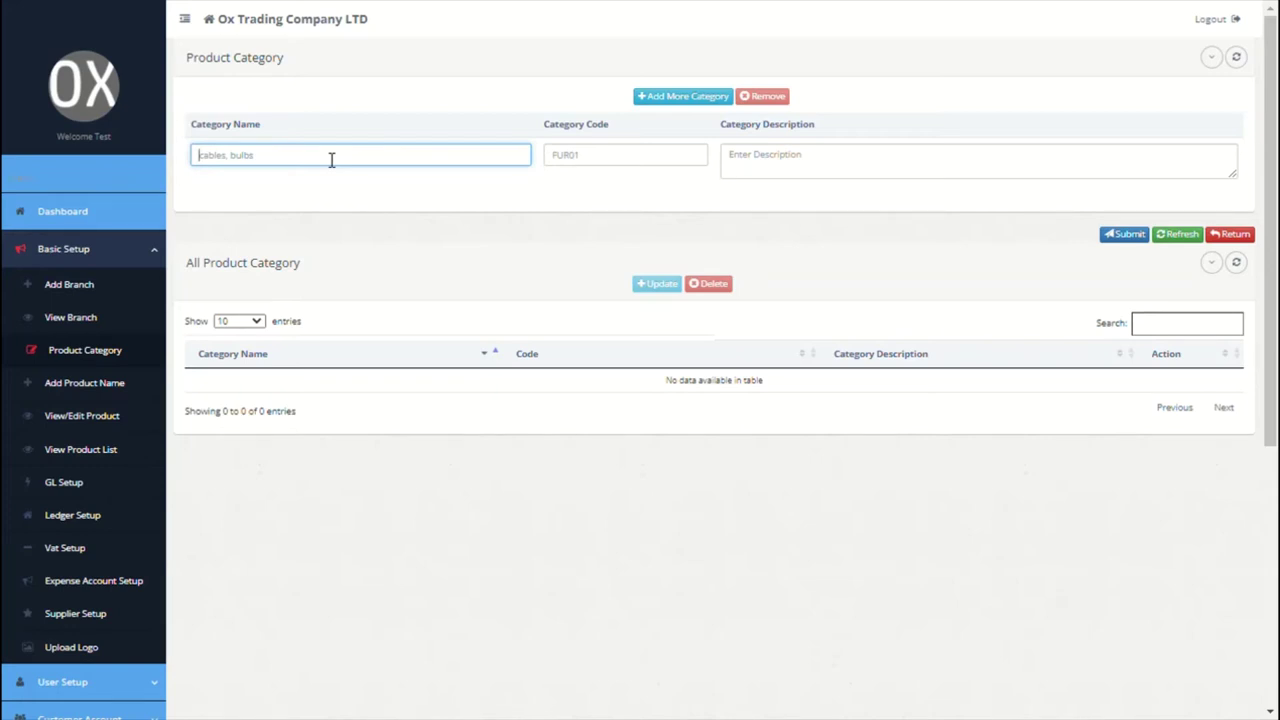
pyautogui.write('F')
pyautogui.write('oc')
pyautogui.write('fing')
pyautogui.write(' tiles')
pyautogui.click(571, 150)
pyautogui.scroll(-3, 577, 150)
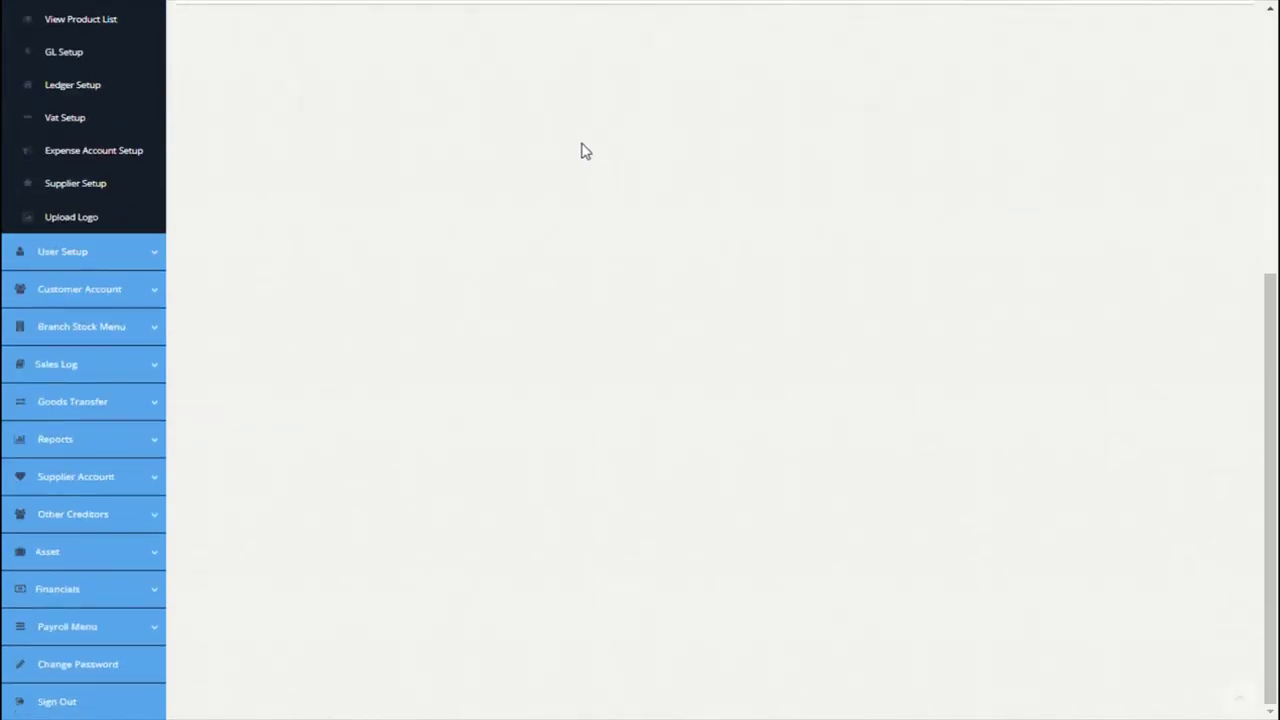
pyautogui.scroll(5, 614, 157)
pyautogui.click(619, 161)
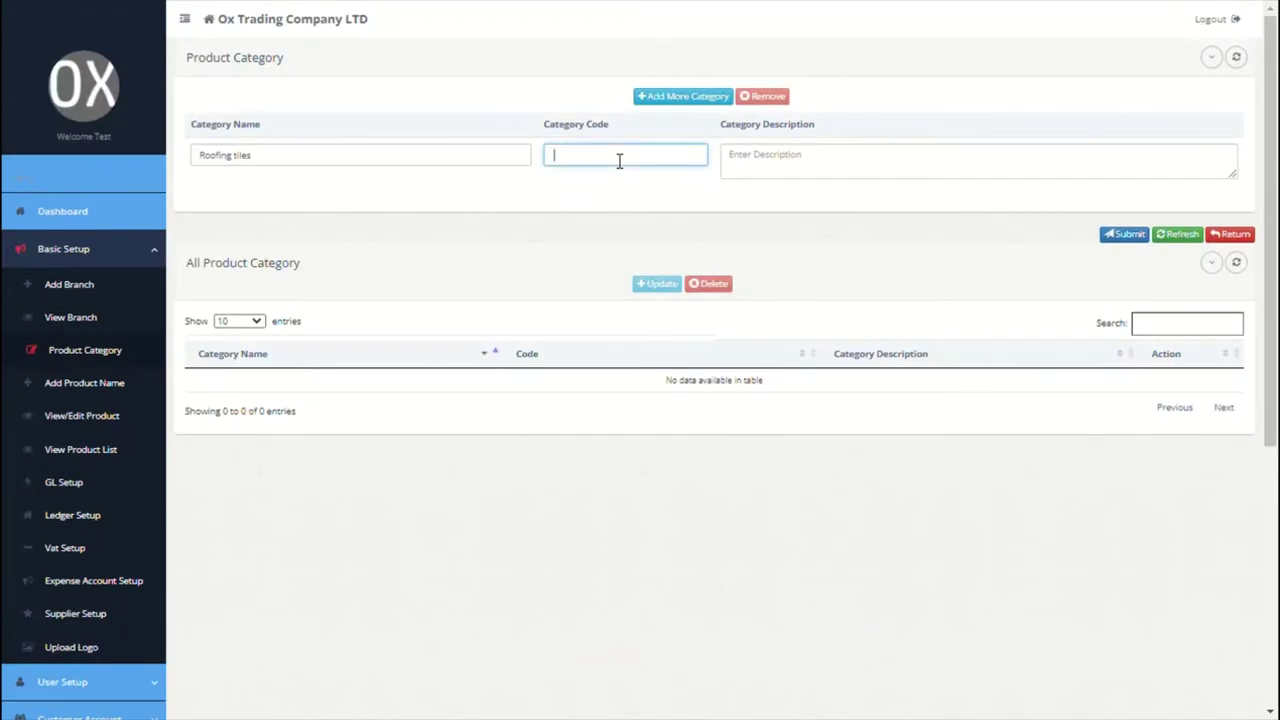
pyautogui.click(748, 165)
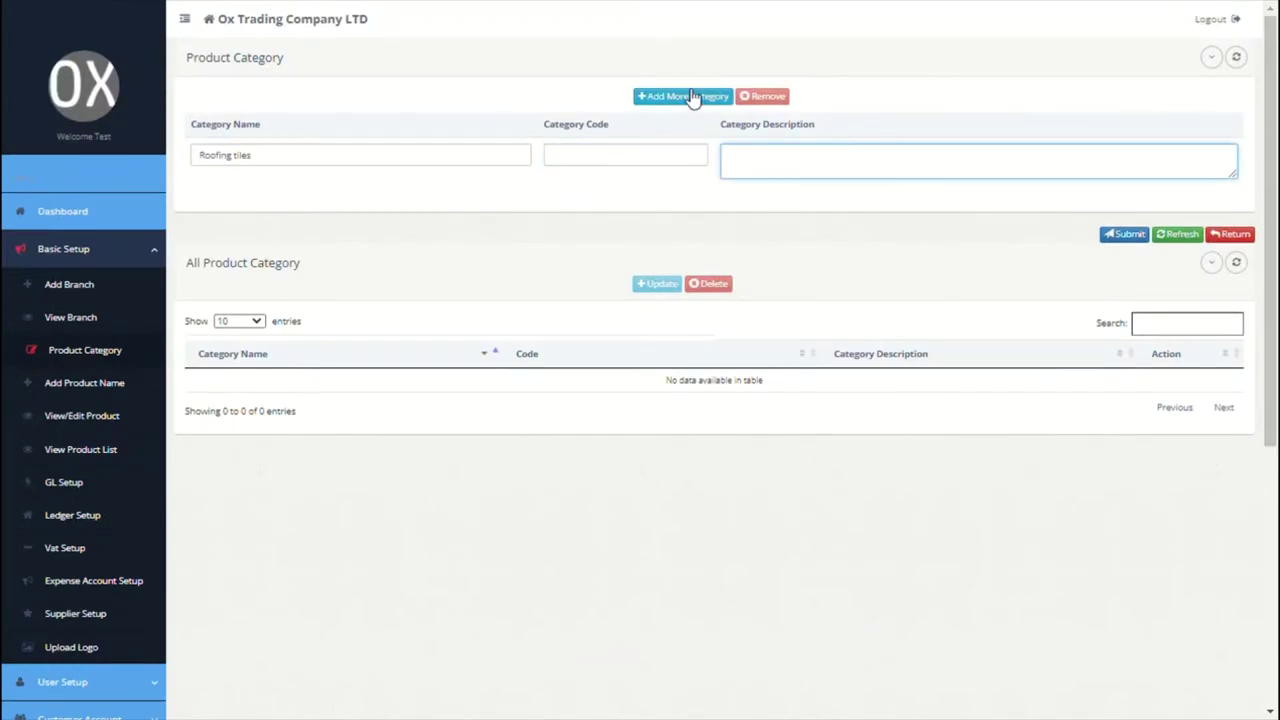
# Step: Add the Water Collectors and Cables categories and save all three
pyautogui.click(691, 97)
pyautogui.click(419, 174)
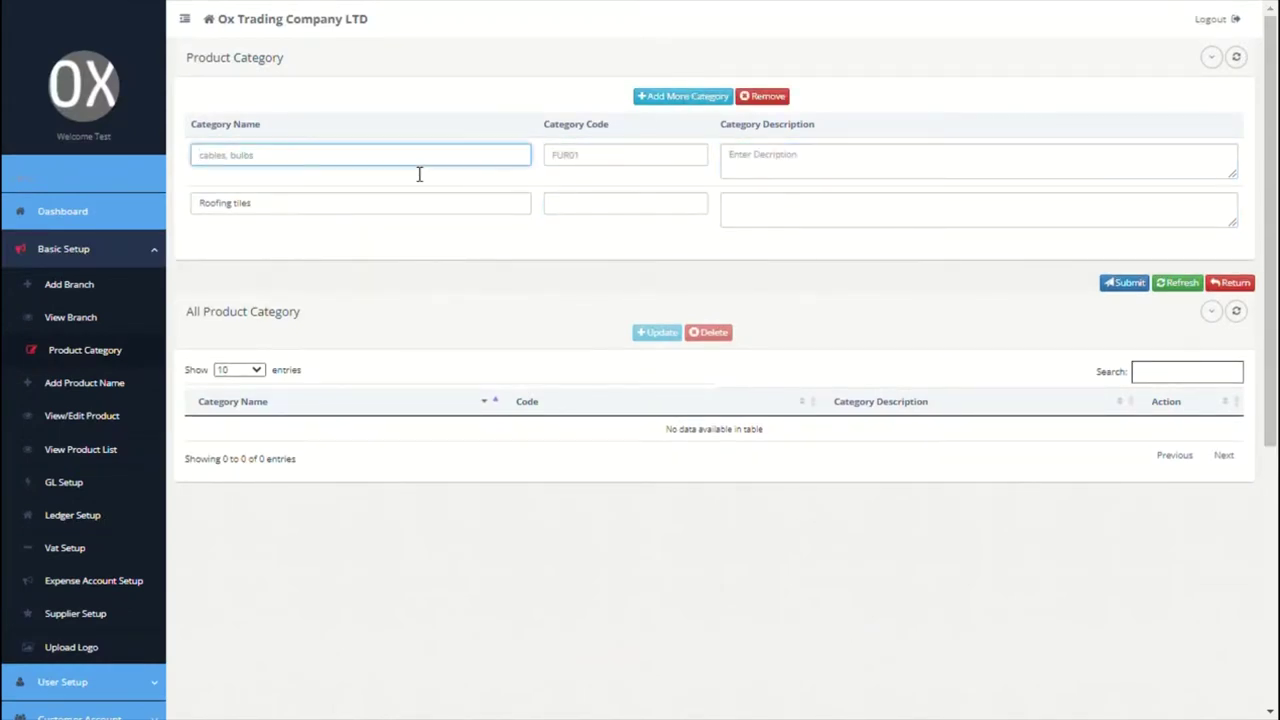
pyautogui.write('Water collectors')
pyautogui.click(586, 171)
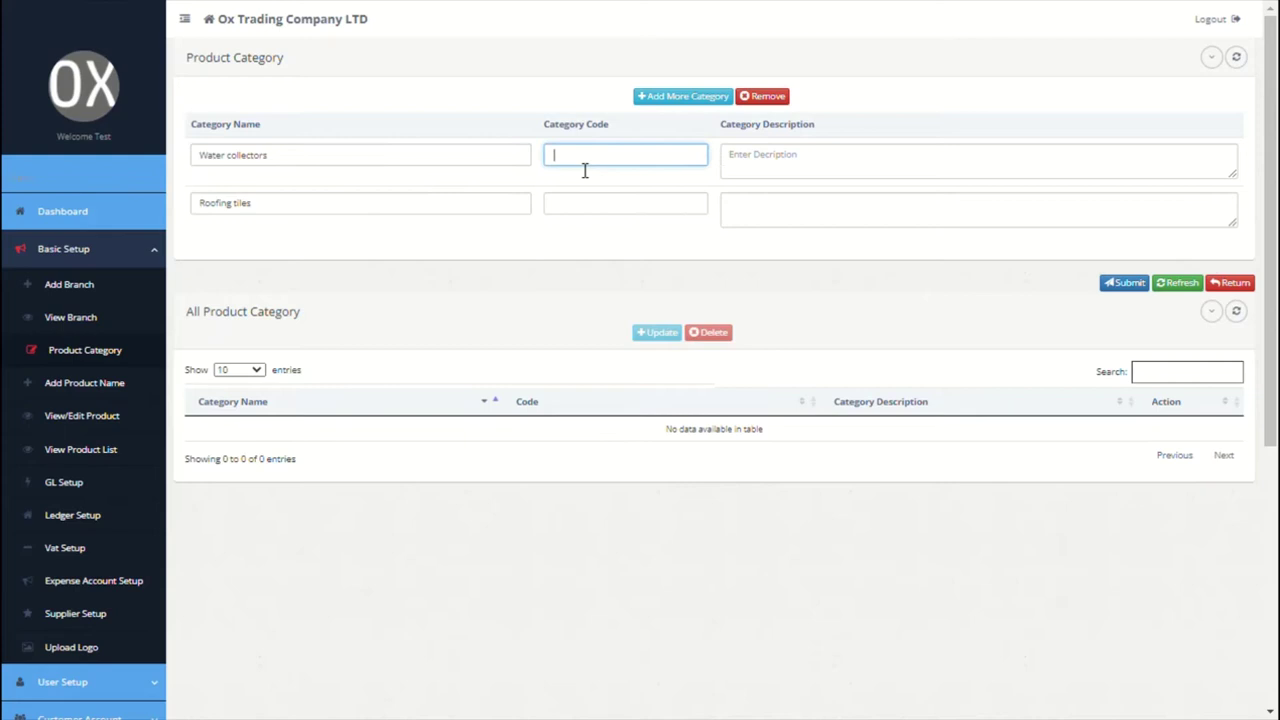
pyautogui.click(761, 161)
pyautogui.click(692, 102)
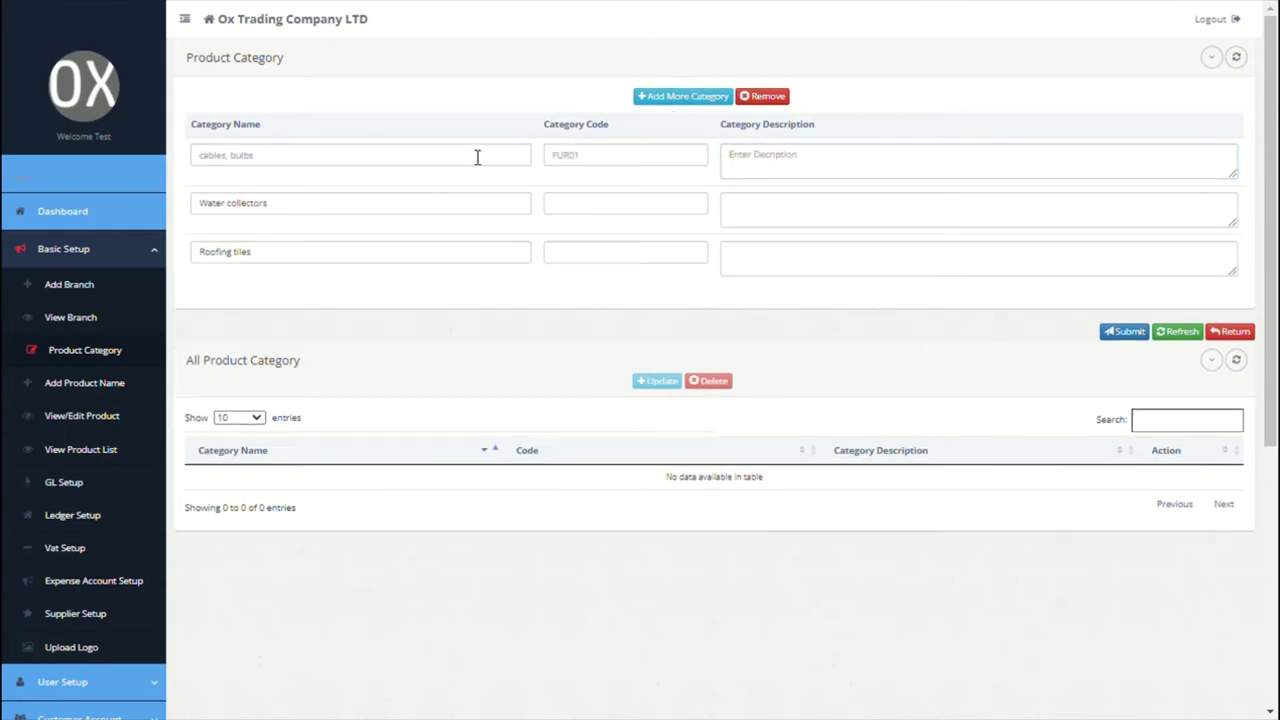
pyautogui.click(455, 161)
pyautogui.write('Cables')
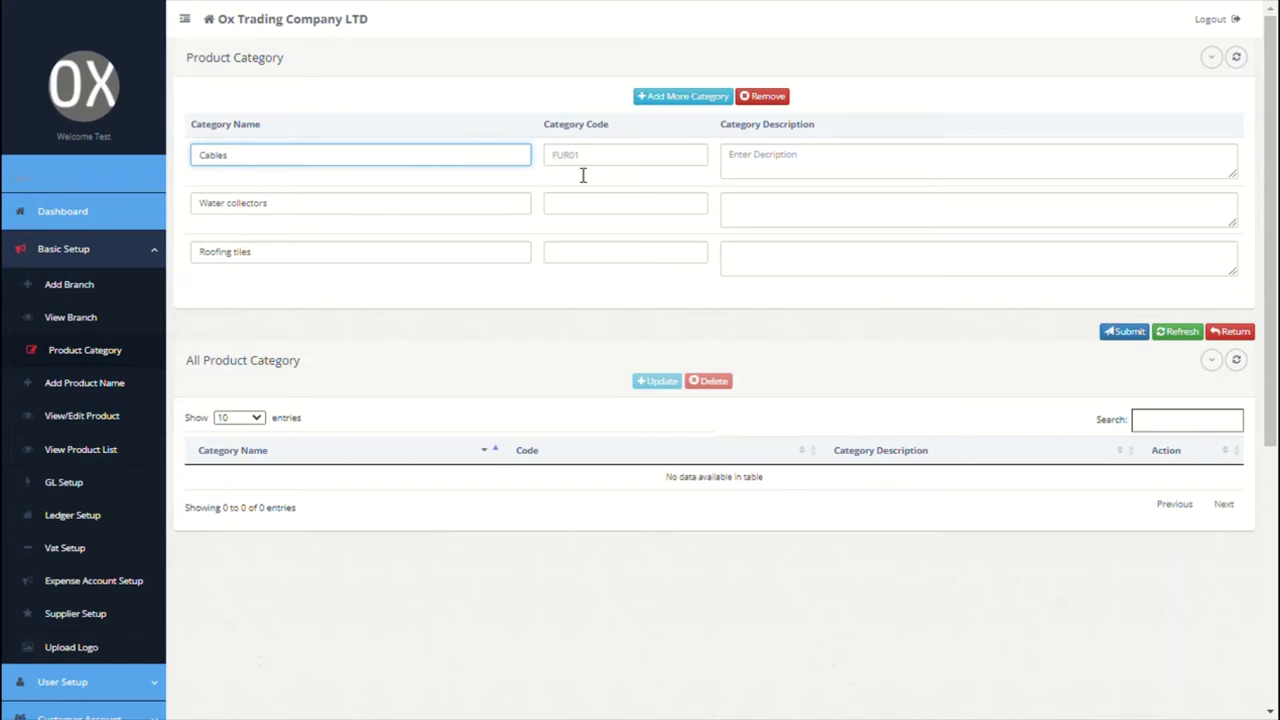
pyautogui.click(584, 172)
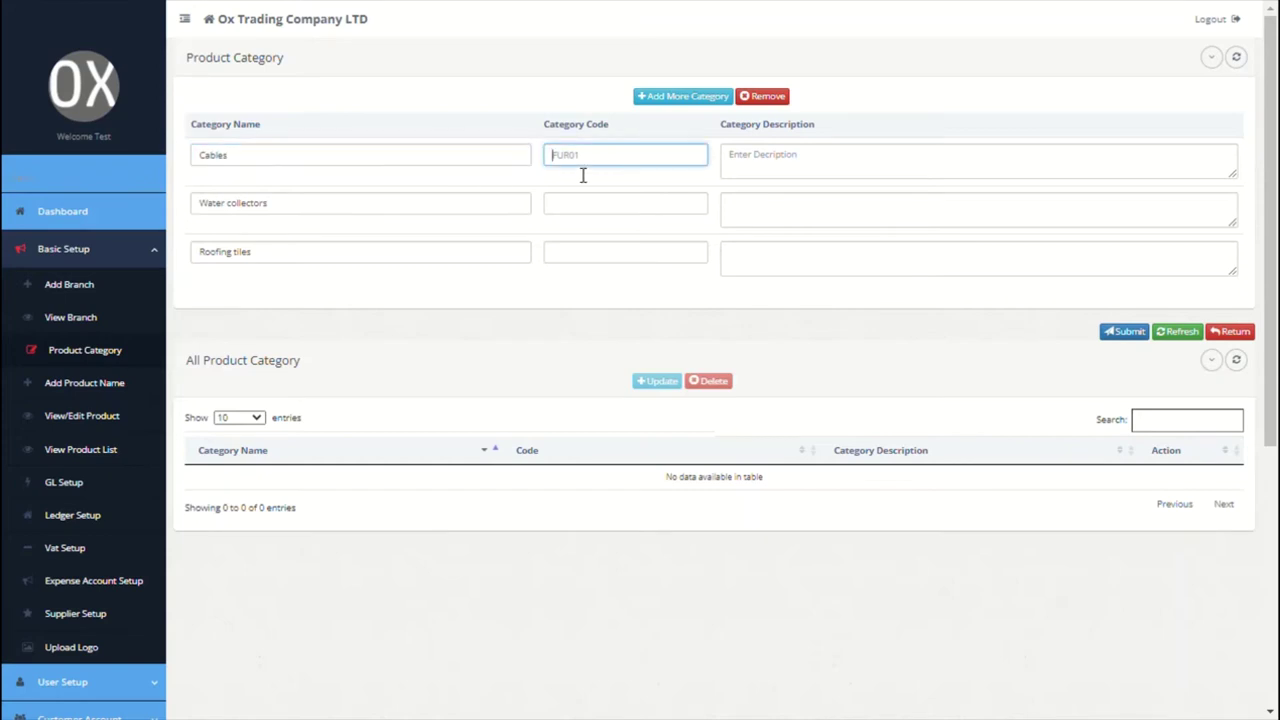
pyautogui.click(761, 162)
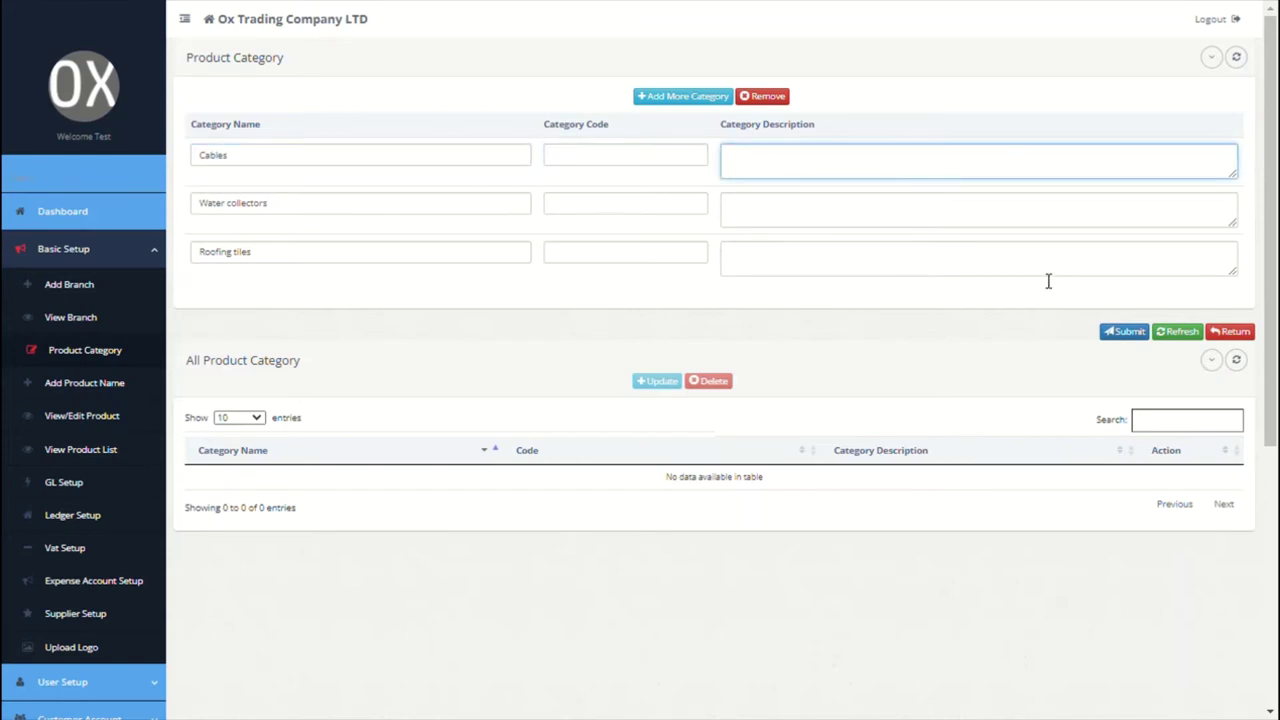
pyautogui.click(1113, 337)
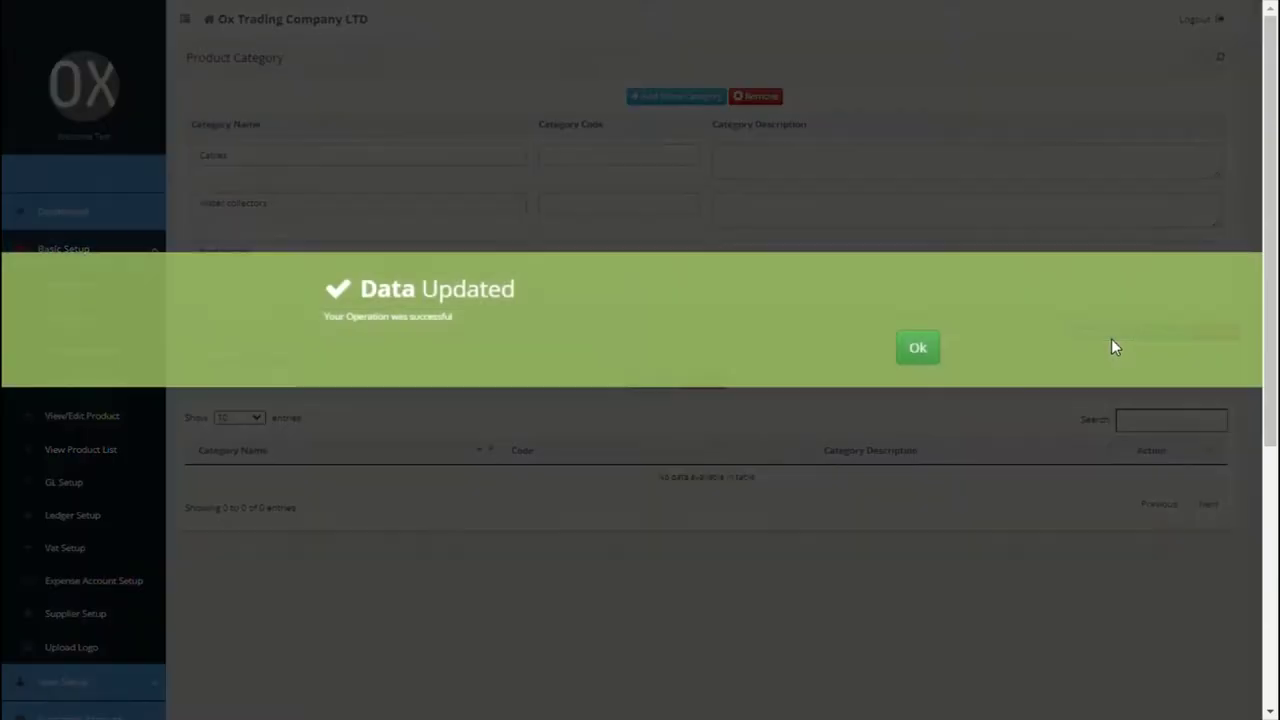
pyautogui.click(918, 350)
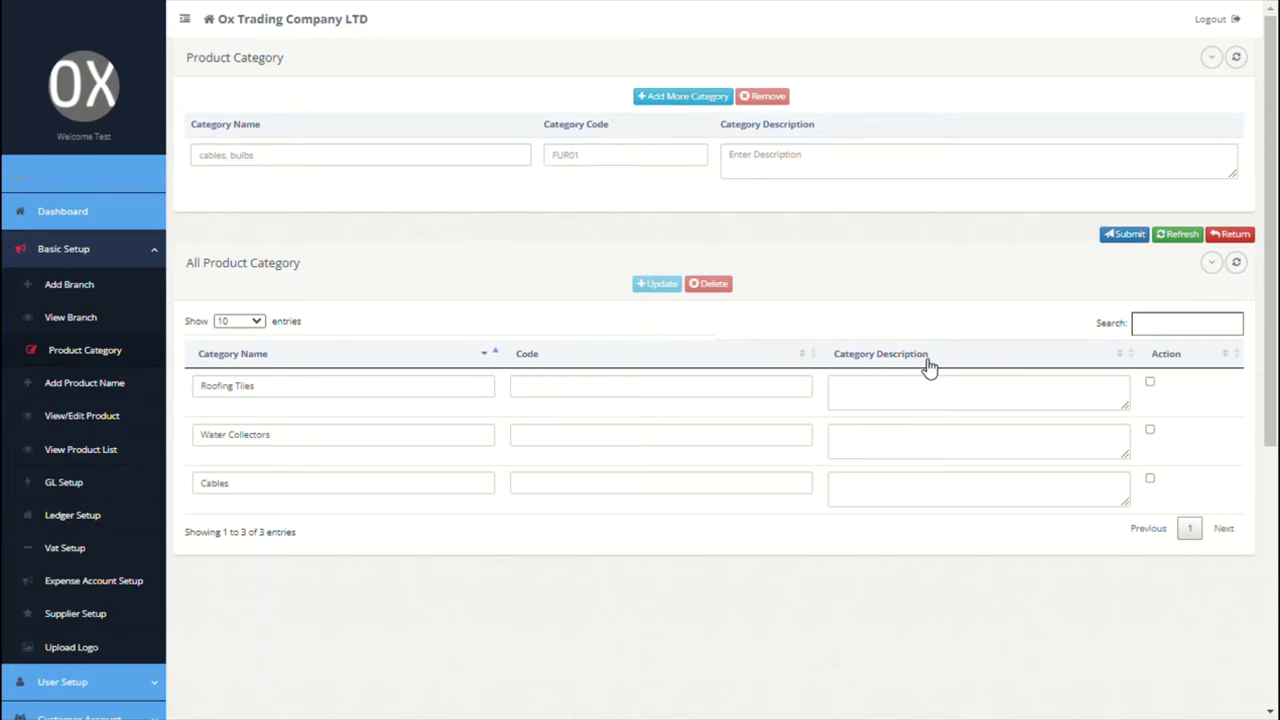
# Step: Add the first product, a stone coated roofing tile, under Roofing Tiles measured in SQM
pyautogui.click(104, 388)
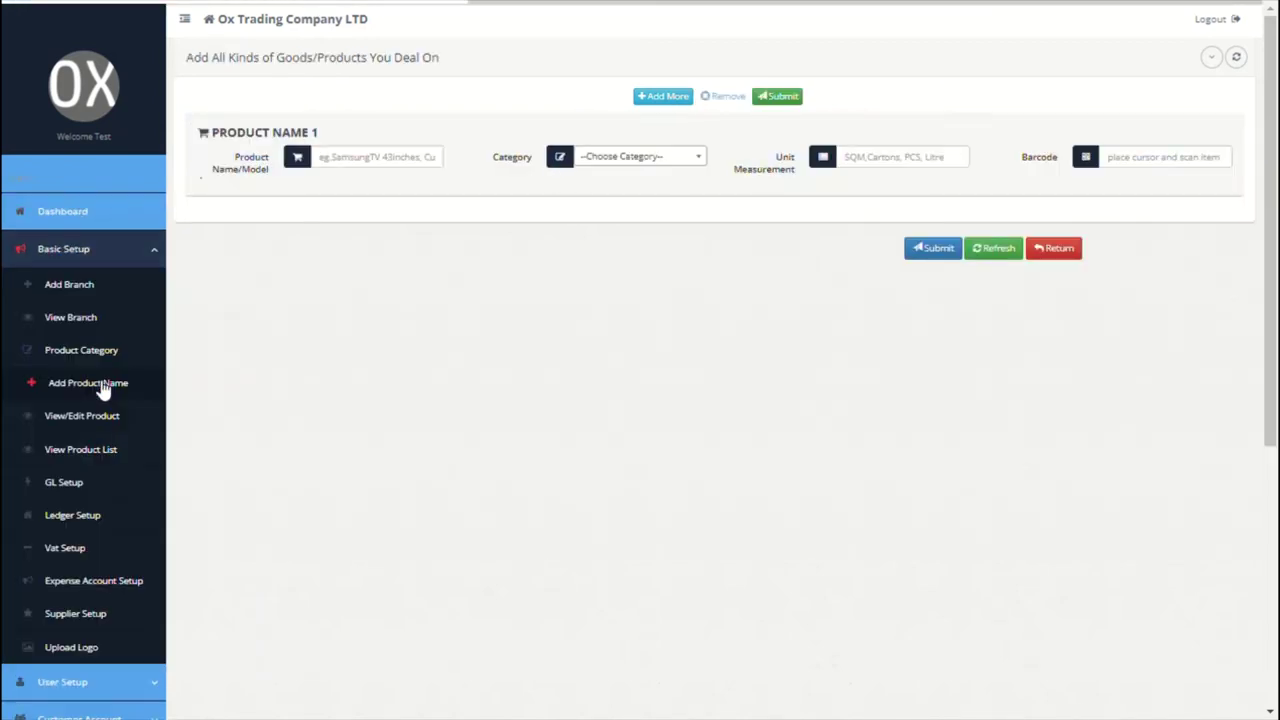
pyautogui.click(366, 160)
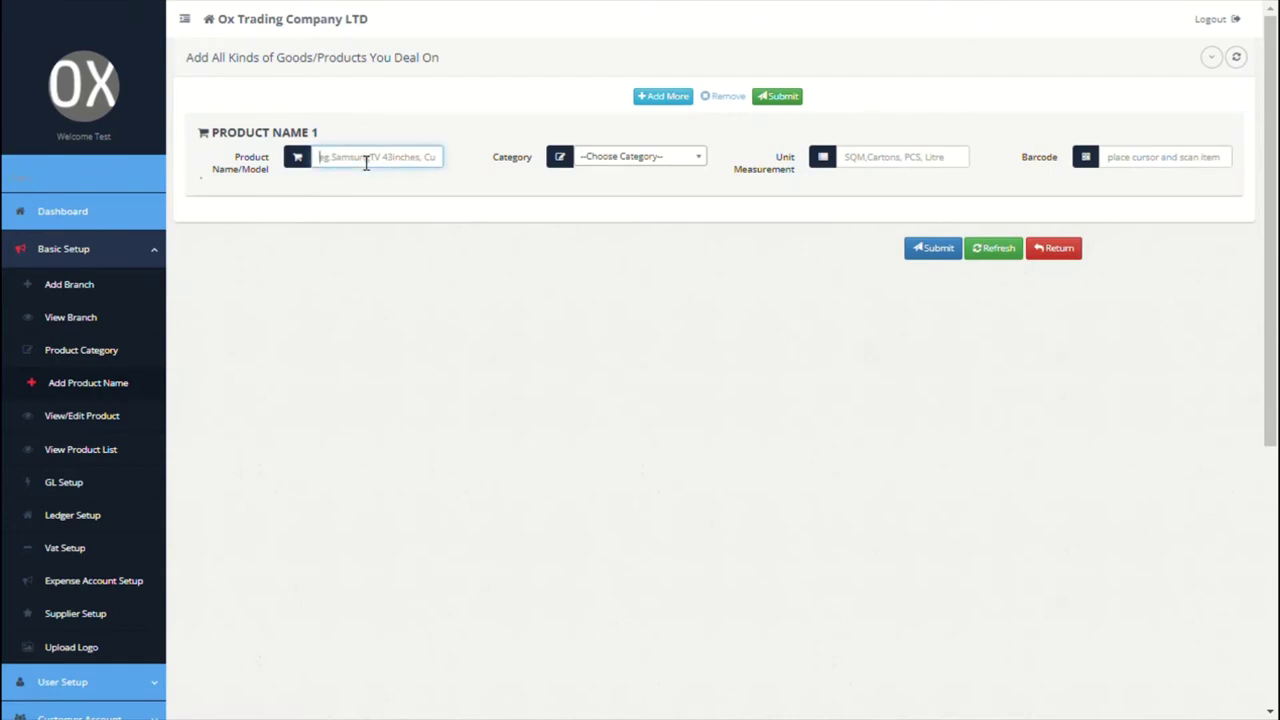
pyautogui.write('Stone coat')
pyautogui.press('Left')
pyautogui.press('Left')
pyautogui.press('Left')
pyautogui.press('Left')
pyautogui.write('eshingle')
pyautogui.click(414, 169)
pyautogui.write('roofing ties')
pyautogui.click(640, 160)
pyautogui.click(603, 247)
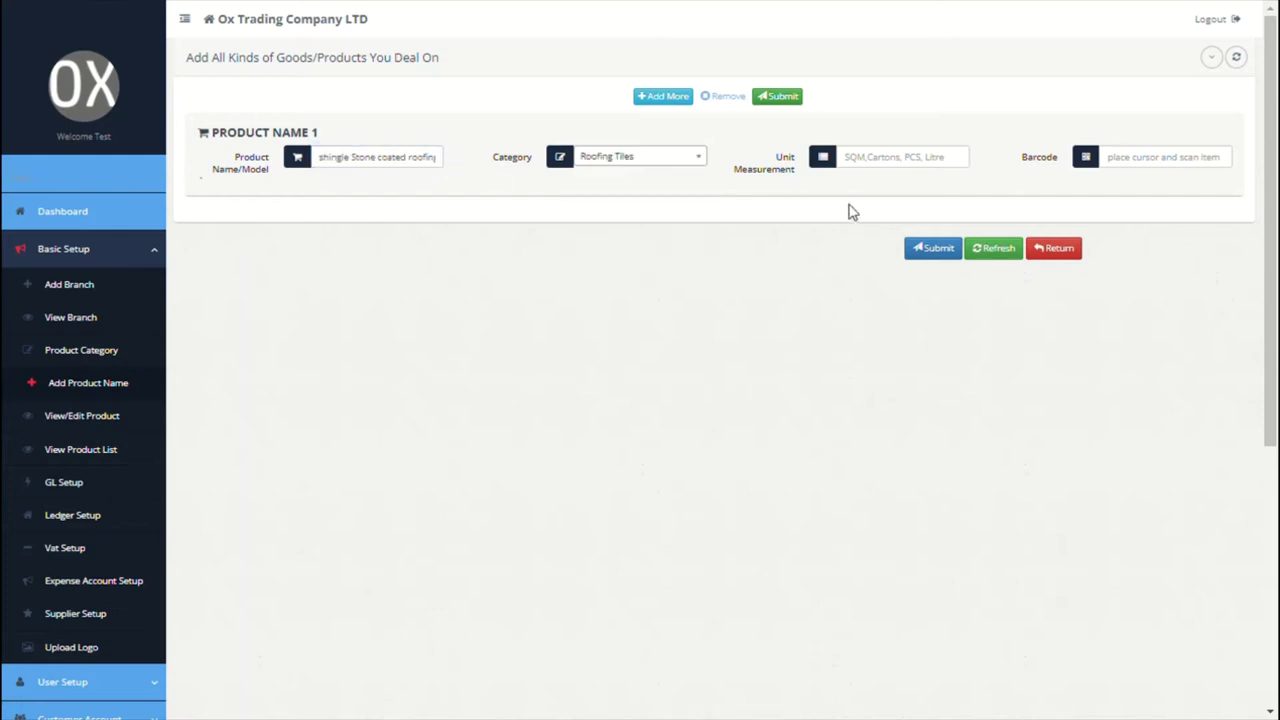
pyautogui.click(886, 169)
pyautogui.write('SQM')
pyautogui.click(1176, 172)
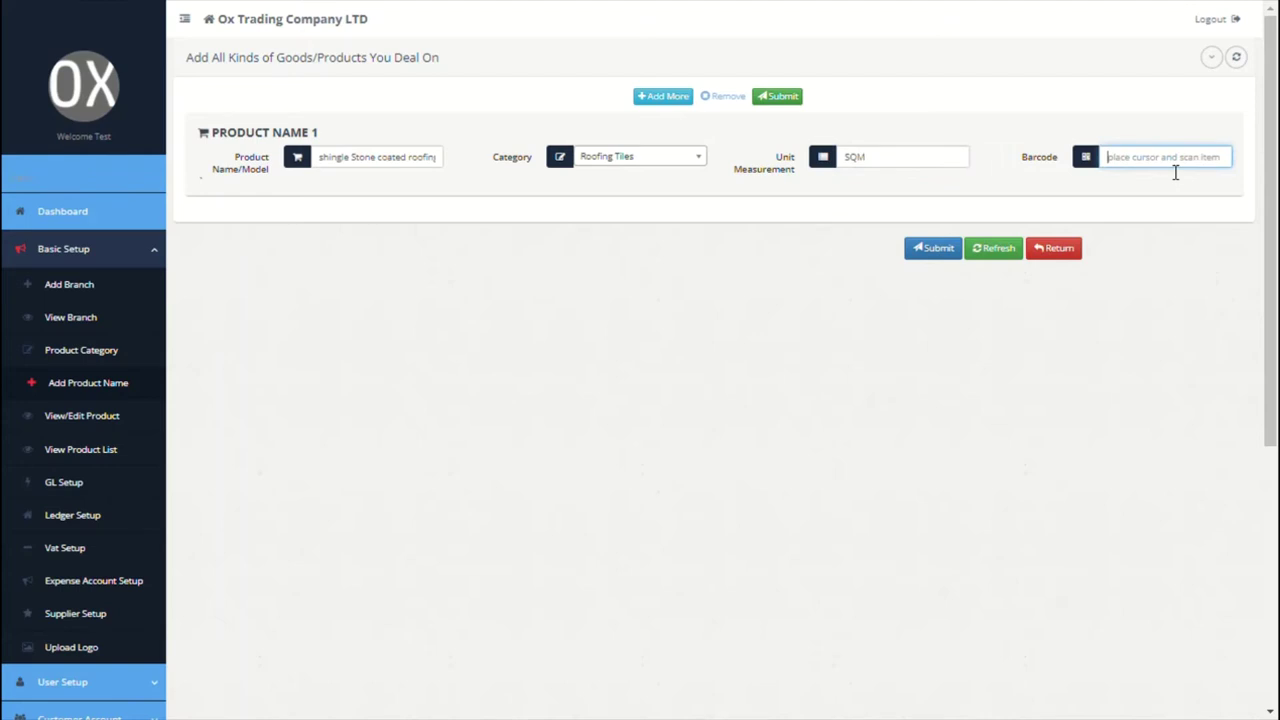
# Step: Add 'Teracota stone coated roofing tiles' under Roofing Tiles with unit SQM
pyautogui.click(668, 98)
pyautogui.click(410, 165)
pyautogui.write('T')
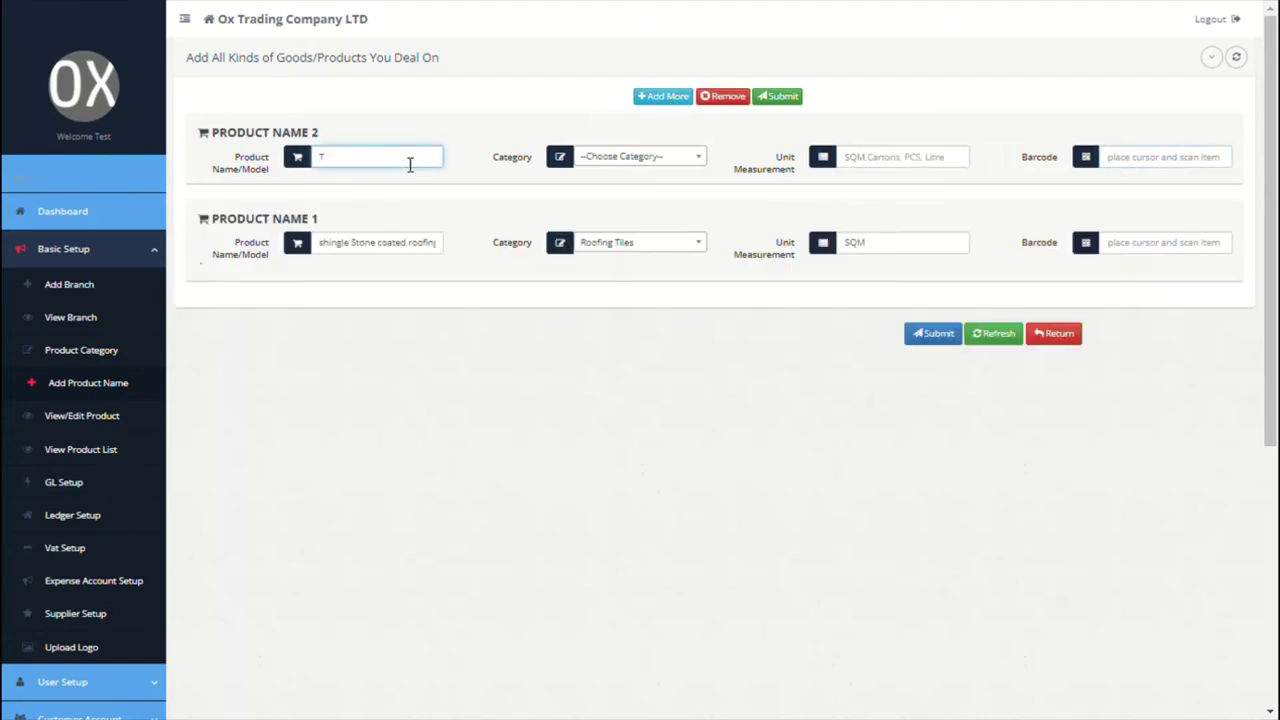
pyautogui.write('eracota stone coated roofing tiles')
pyautogui.click(630, 157)
pyautogui.click(620, 226)
pyautogui.click(882, 172)
pyautogui.write('SQM')
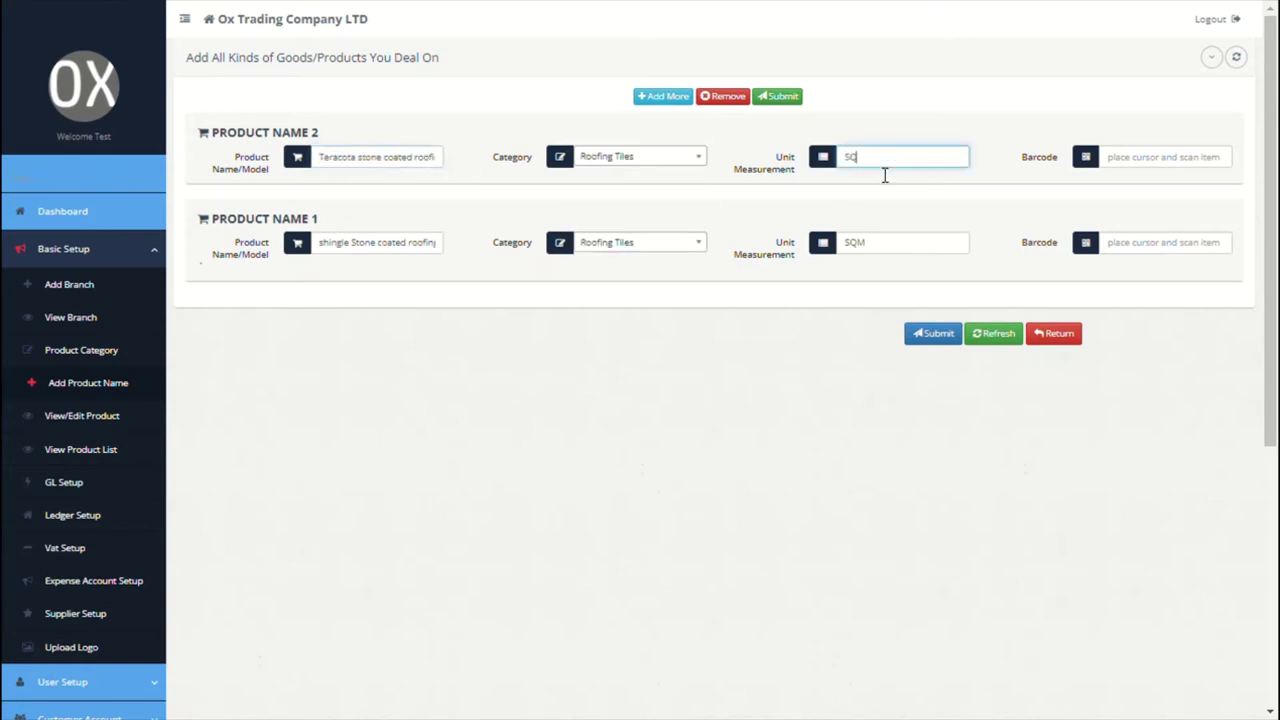
# Step: Add 'Cutis copper cable' under Cables measured in METRES
pyautogui.click(660, 96)
pyautogui.click(425, 162)
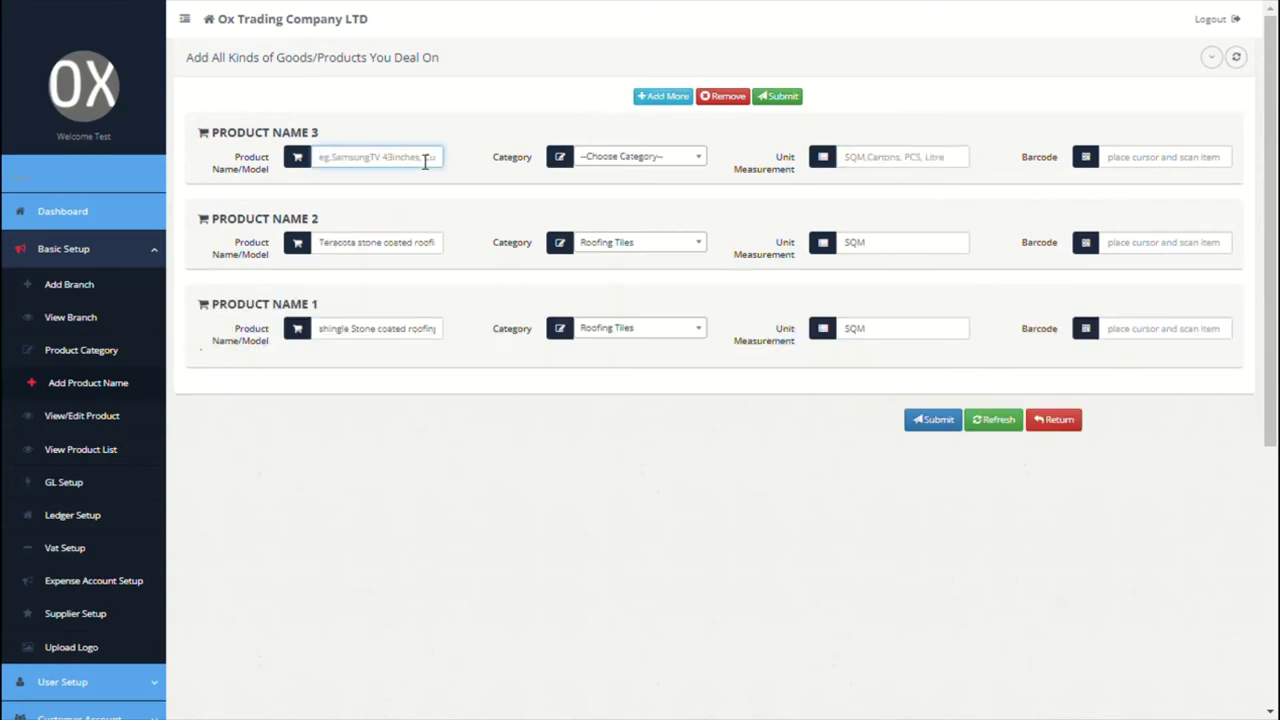
pyautogui.write('Cutis copper cable')
pyautogui.click(576, 158)
pyautogui.click(624, 248)
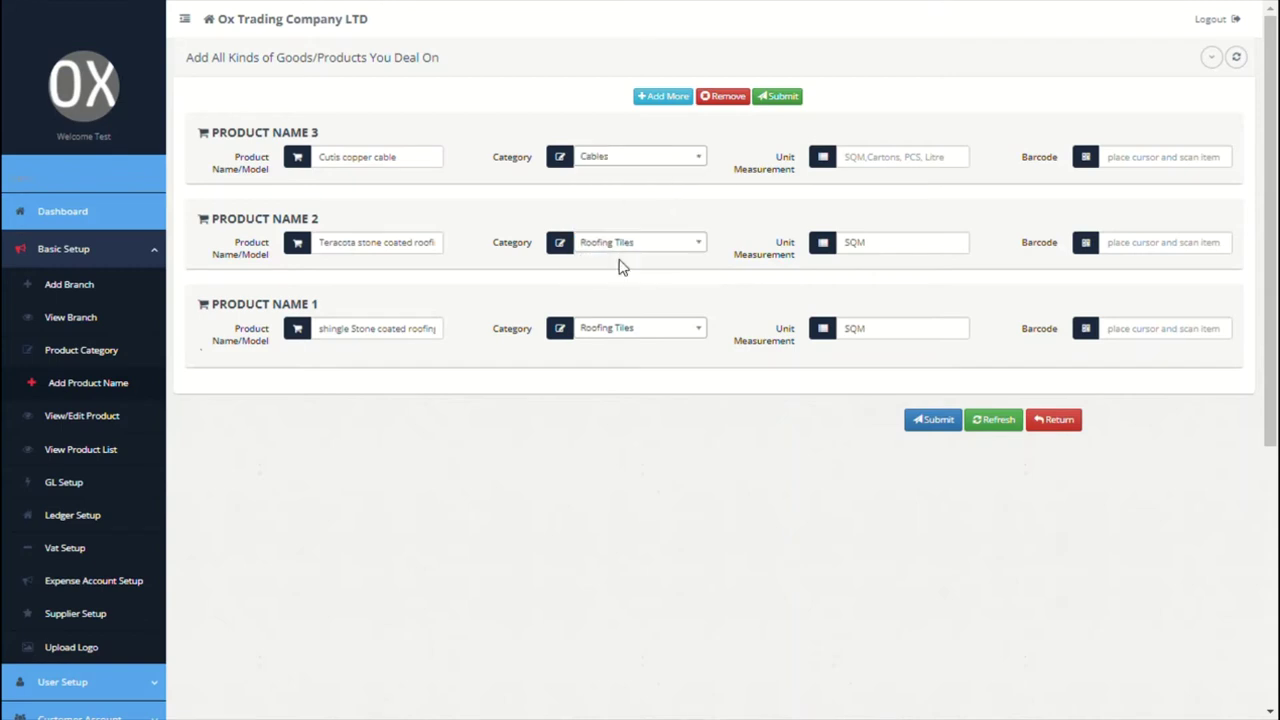
pyautogui.click(898, 166)
pyautogui.write('METRES')
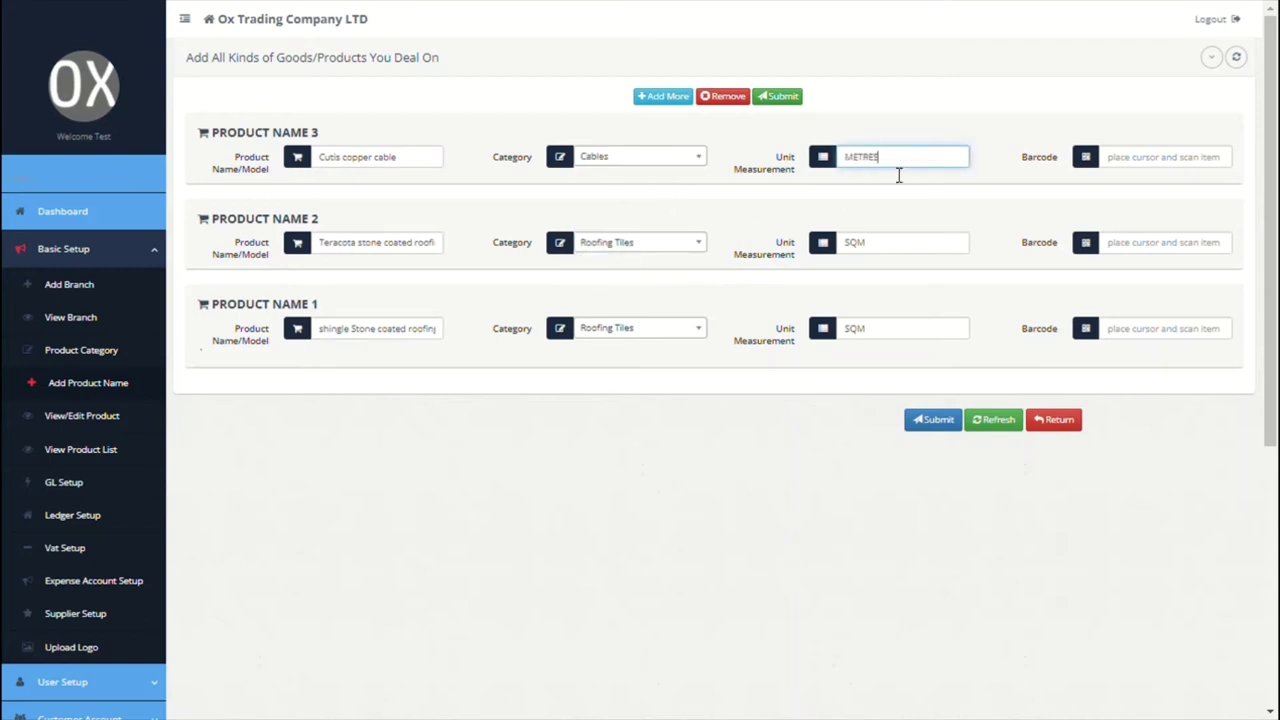
# Step: Add a PVC water collector under Water Collectors in METRES and save all four products
pyautogui.click(663, 100)
pyautogui.click(396, 167)
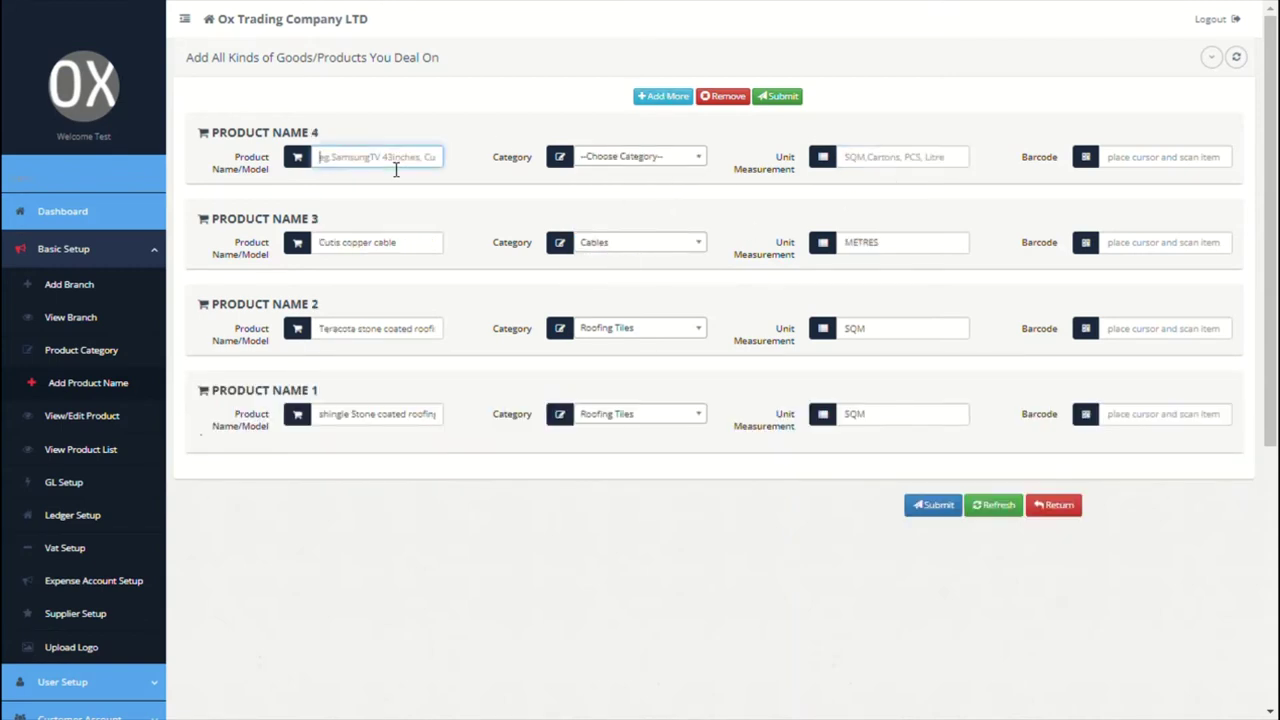
pyautogui.click(603, 168)
pyautogui.click(345, 161)
pyautogui.write('PVC')
pyautogui.write(' wi')
pyautogui.write('ter c')
pyautogui.write('ollector')
pyautogui.click(622, 156)
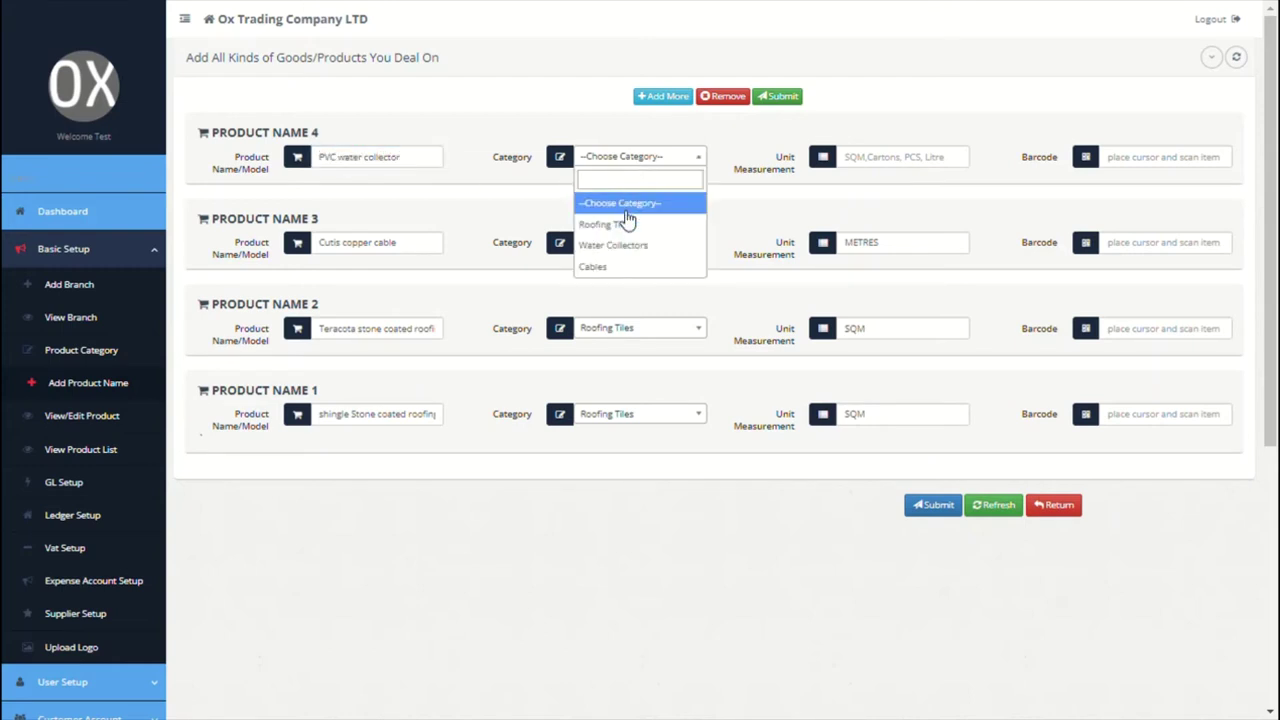
pyautogui.click(620, 240)
pyautogui.click(916, 168)
pyautogui.write('METRES')
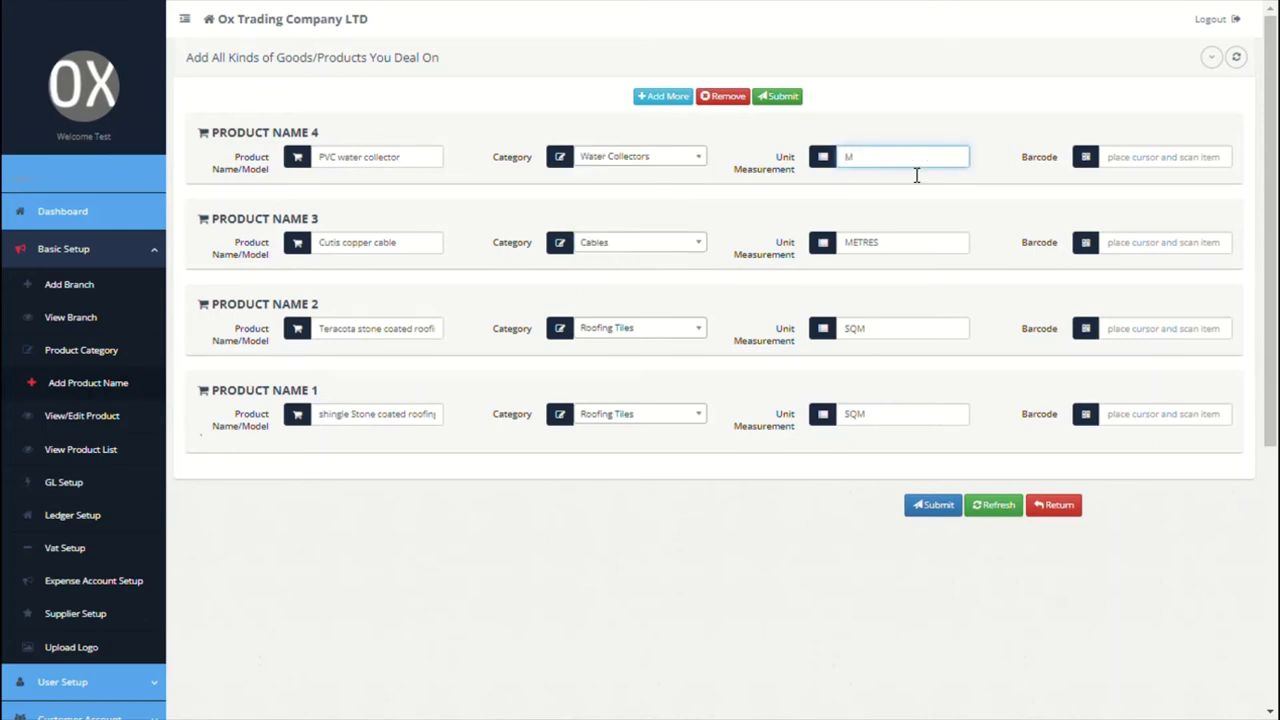
pyautogui.click(956, 506)
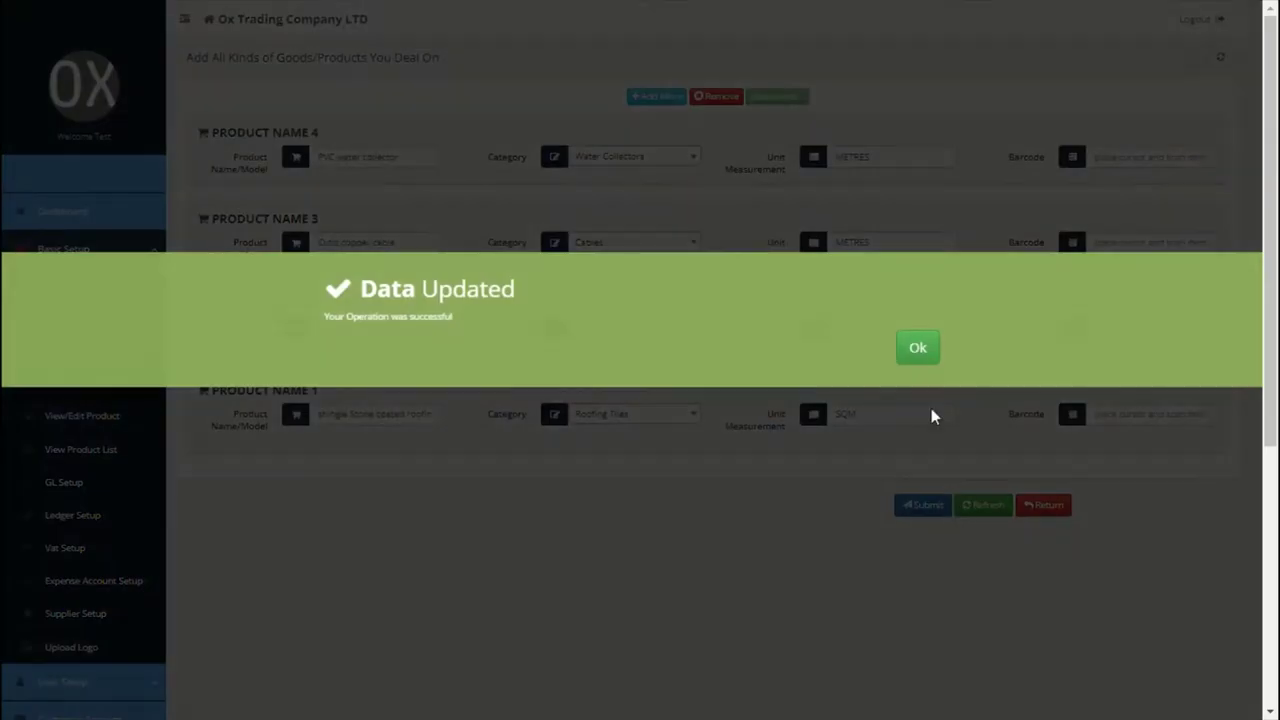
pyautogui.click(917, 346)
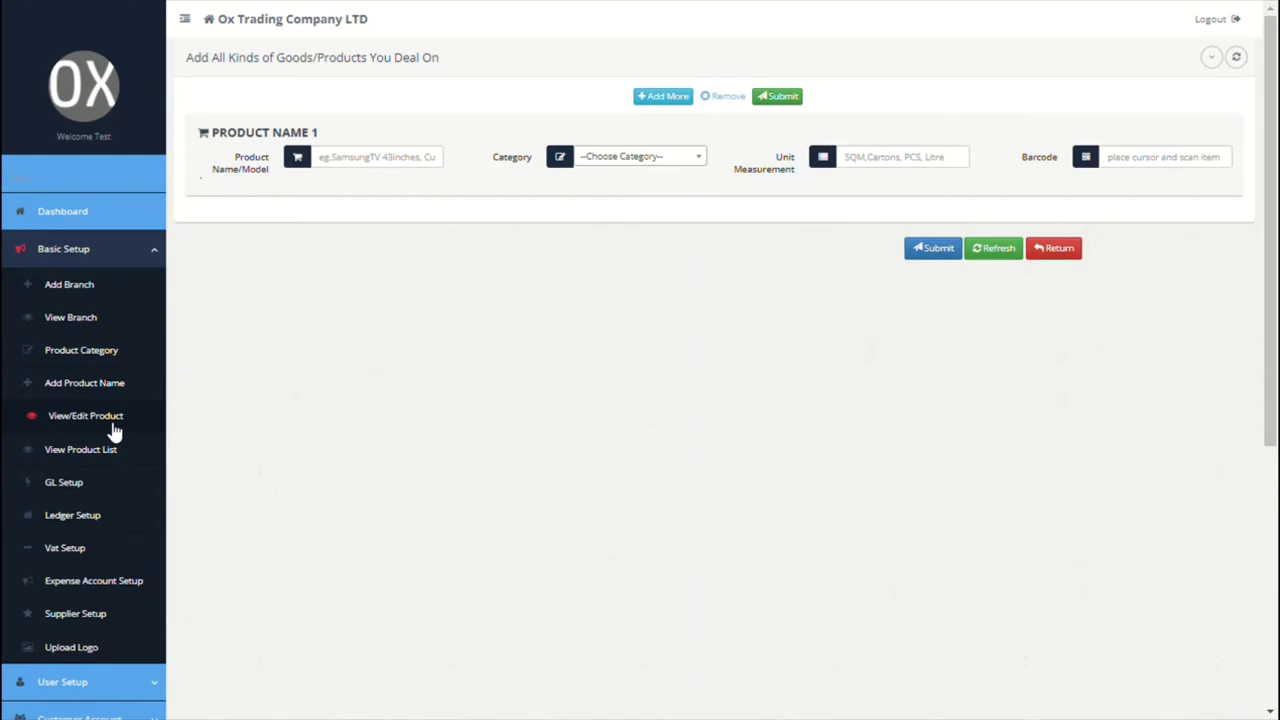
# Step: Open View/Edit Product, tick the Teracota roofing tiles row, then open the read-only product list
pyautogui.click(85, 416)
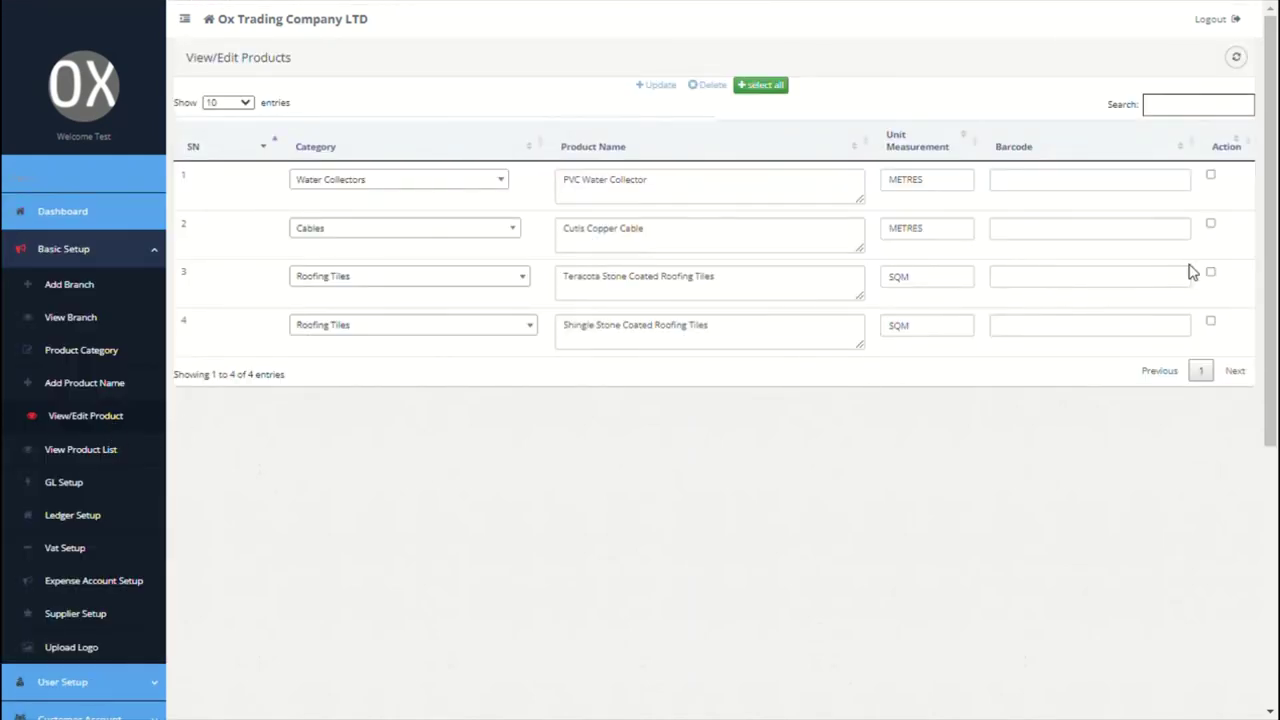
pyautogui.click(1211, 273)
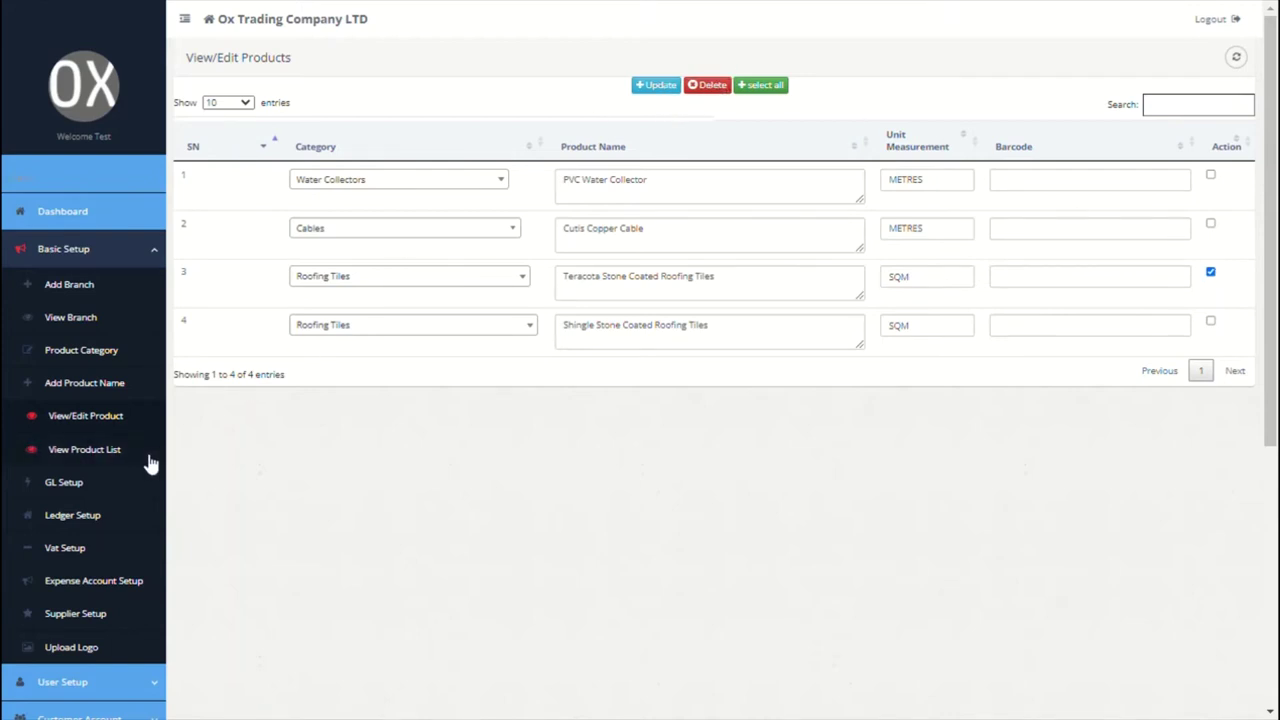
pyautogui.click(84, 450)
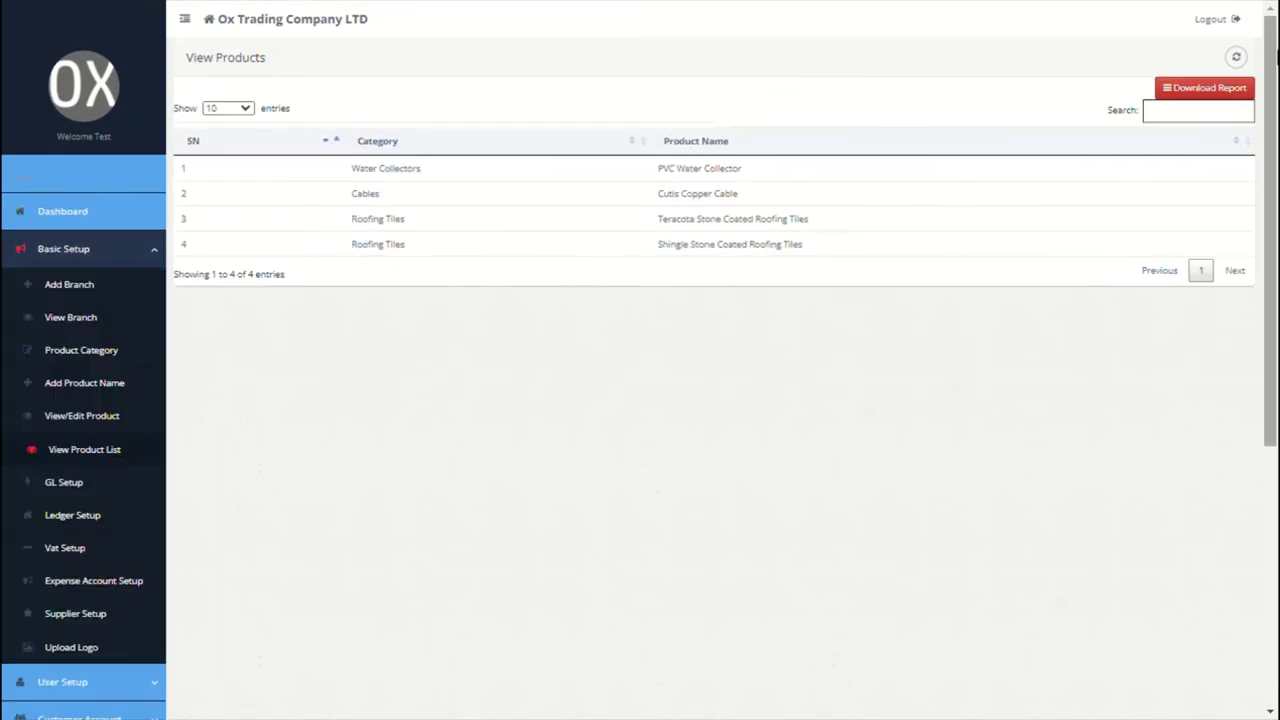
# Step: Download the product list as an XLS report, then go to GL Setup
pyautogui.click(1239, 91)
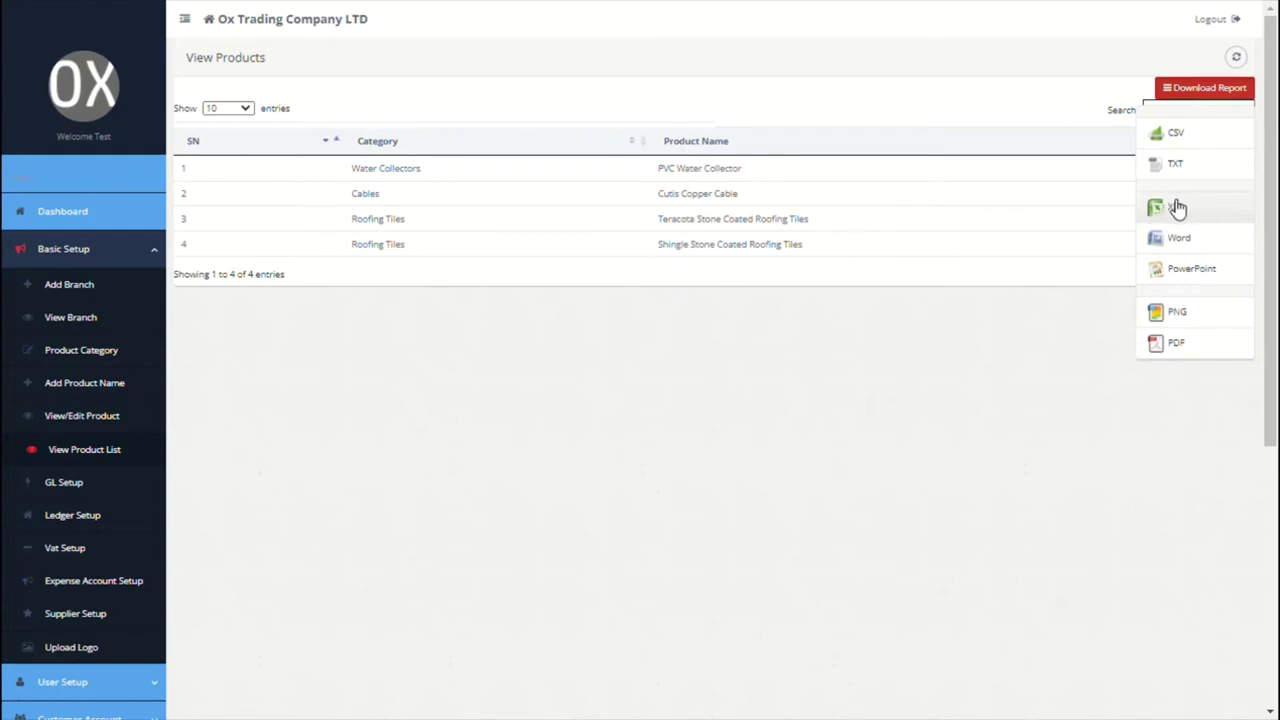
pyautogui.click(933, 267)
pyautogui.scroll(-1, 505, 430)
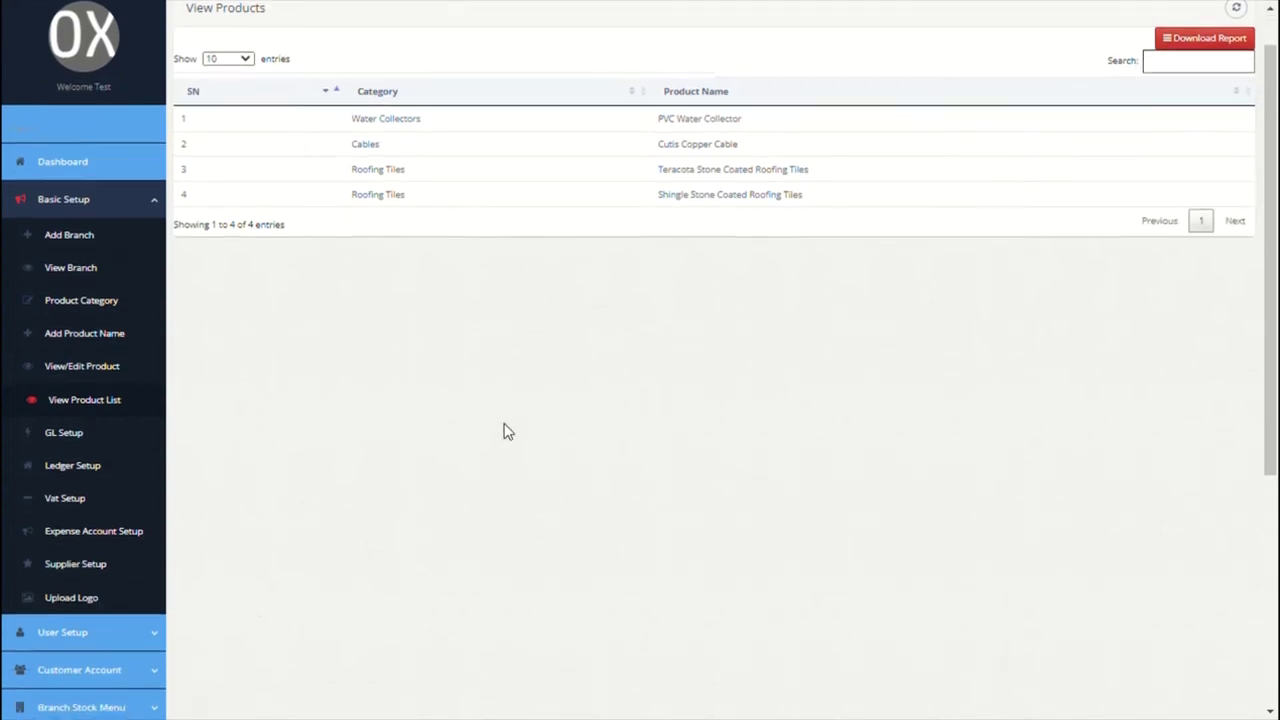
pyautogui.click(75, 436)
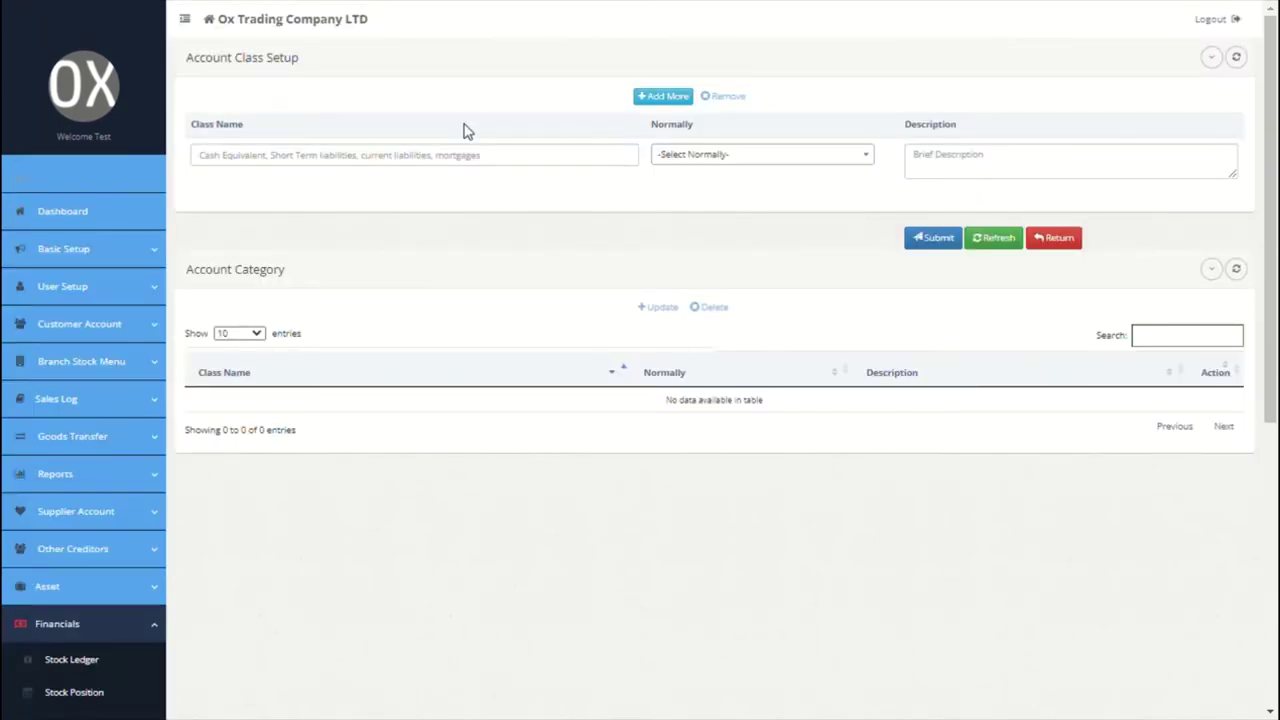
# Step: Create the CASH account class with a normal debit balance
pyautogui.click(461, 159)
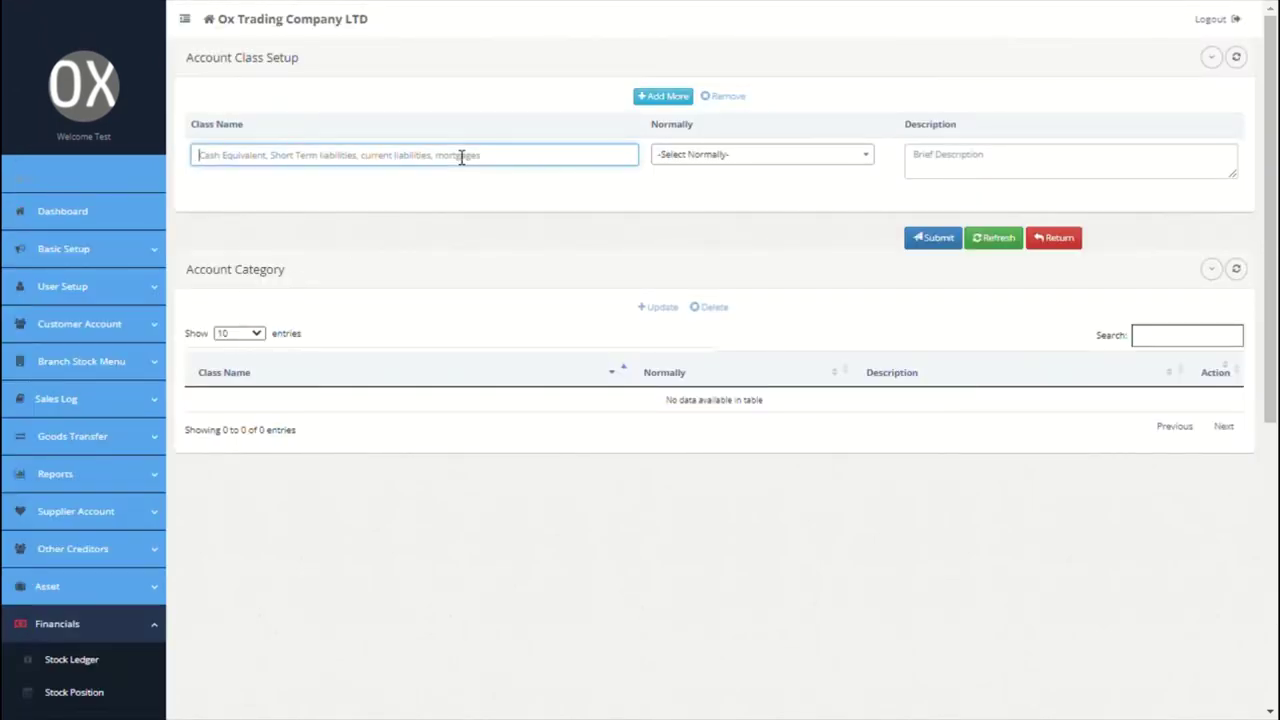
pyautogui.write('CASH')
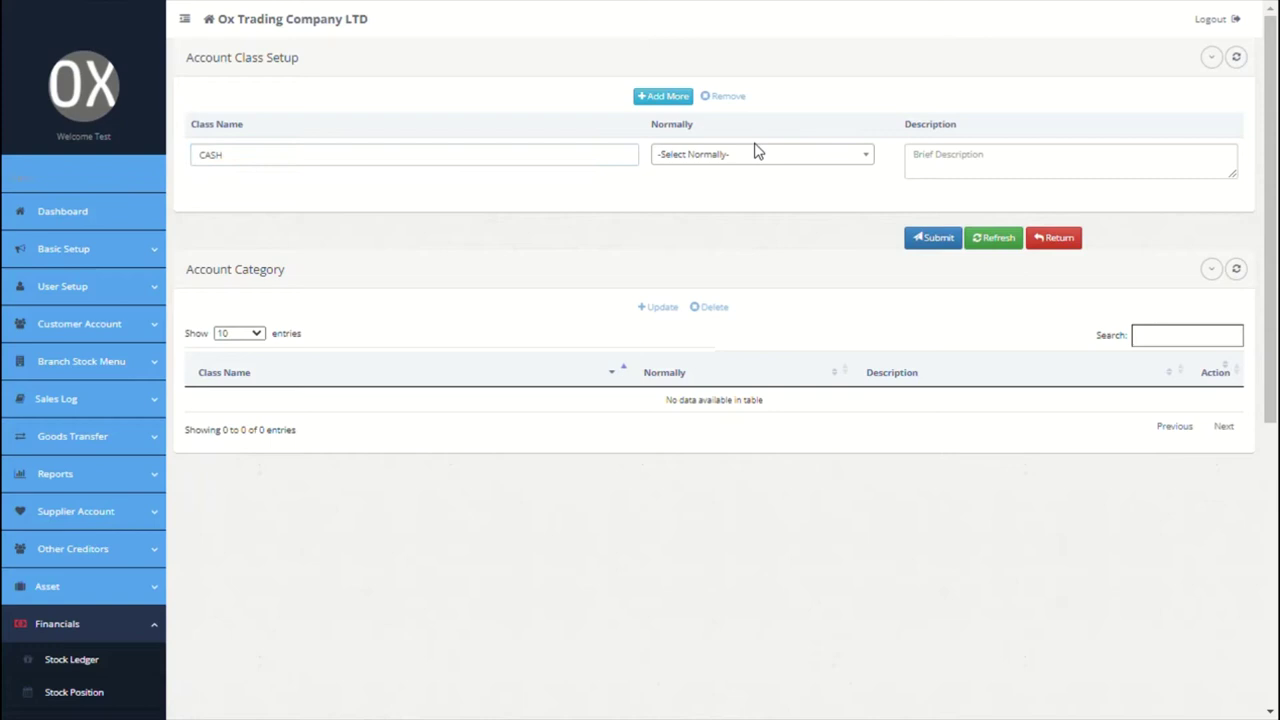
pyautogui.click(757, 154)
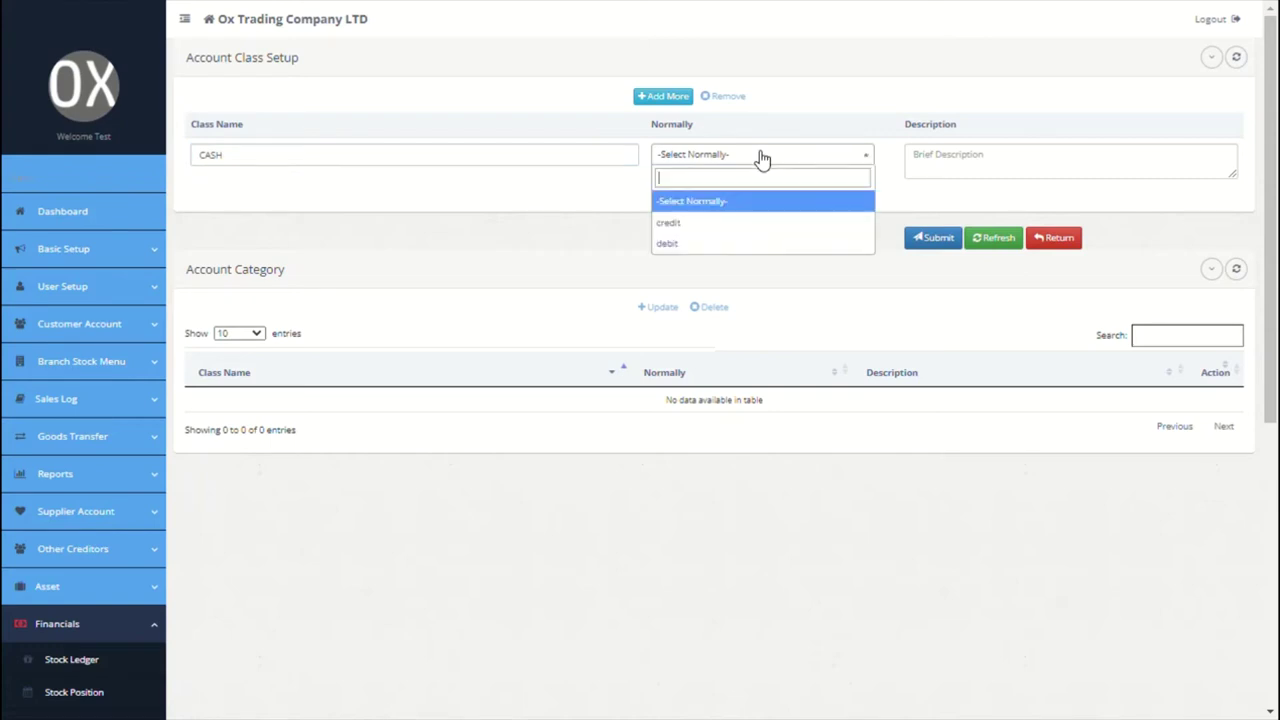
pyautogui.click(712, 243)
pyautogui.click(984, 174)
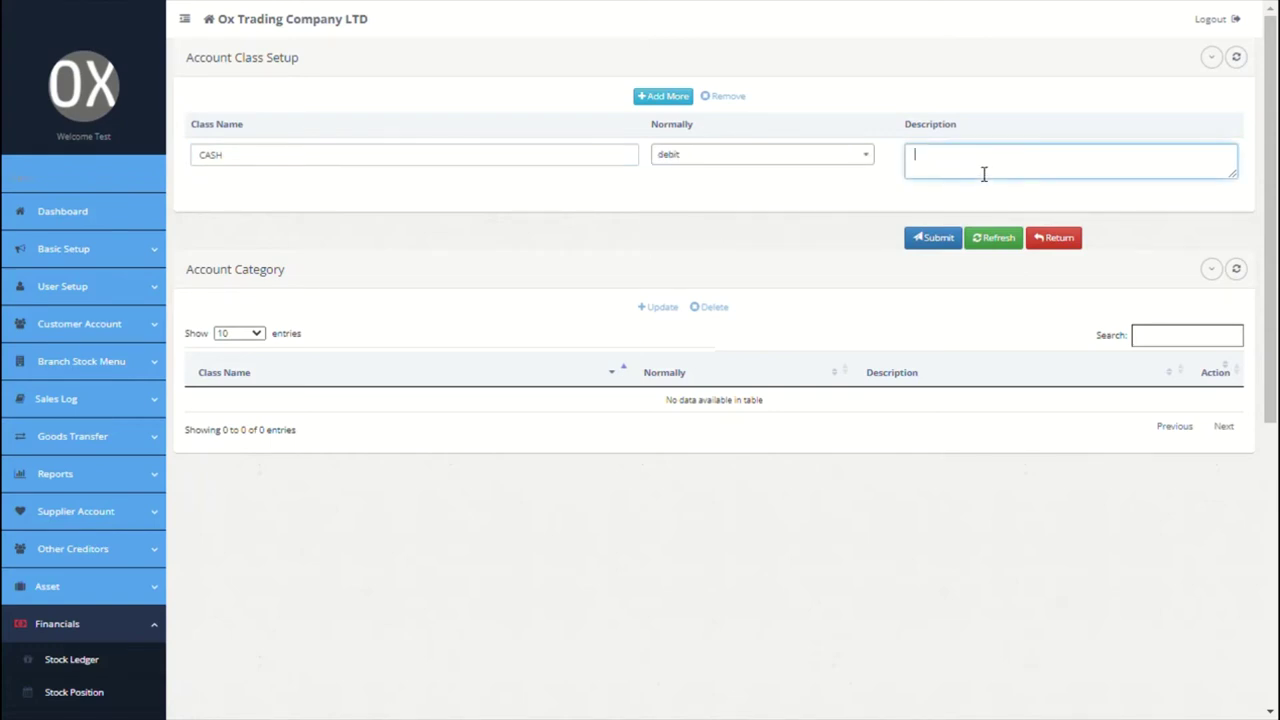
# Step: Add the Current Liabilities account class with a normal credit balance
pyautogui.click(650, 100)
pyautogui.click(508, 160)
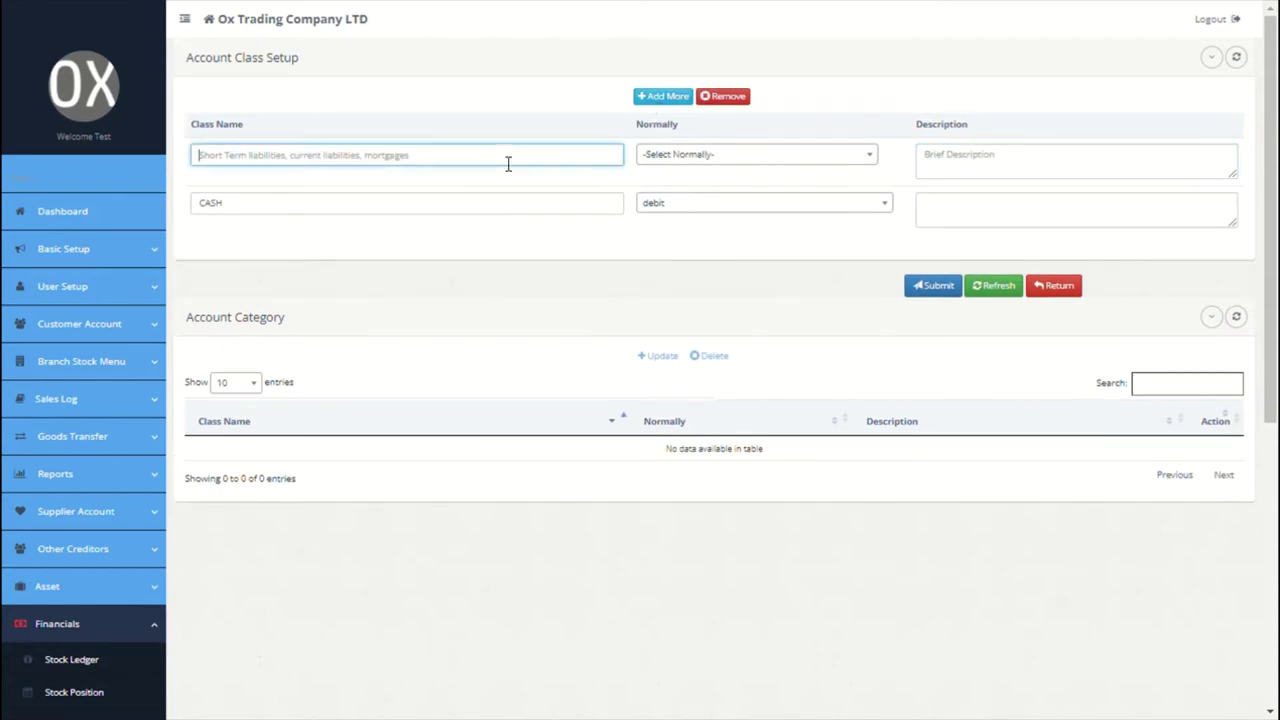
pyautogui.write('Current liabilities')
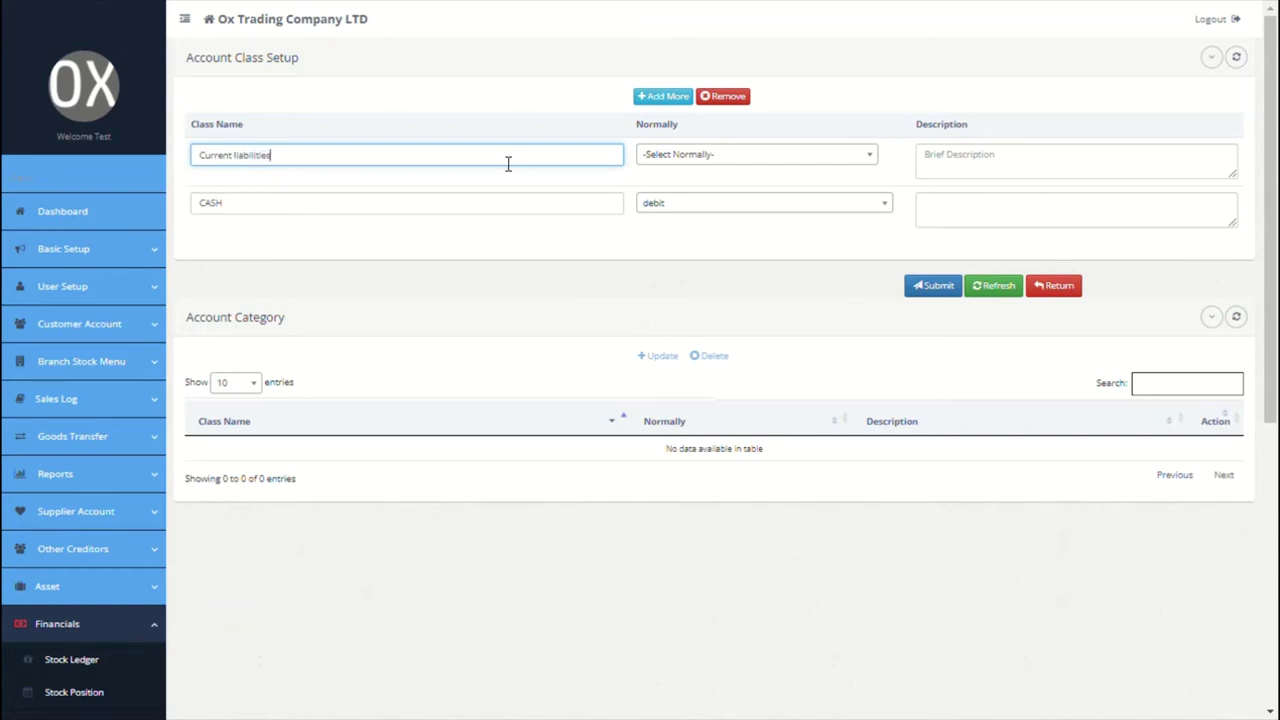
pyautogui.click(772, 160)
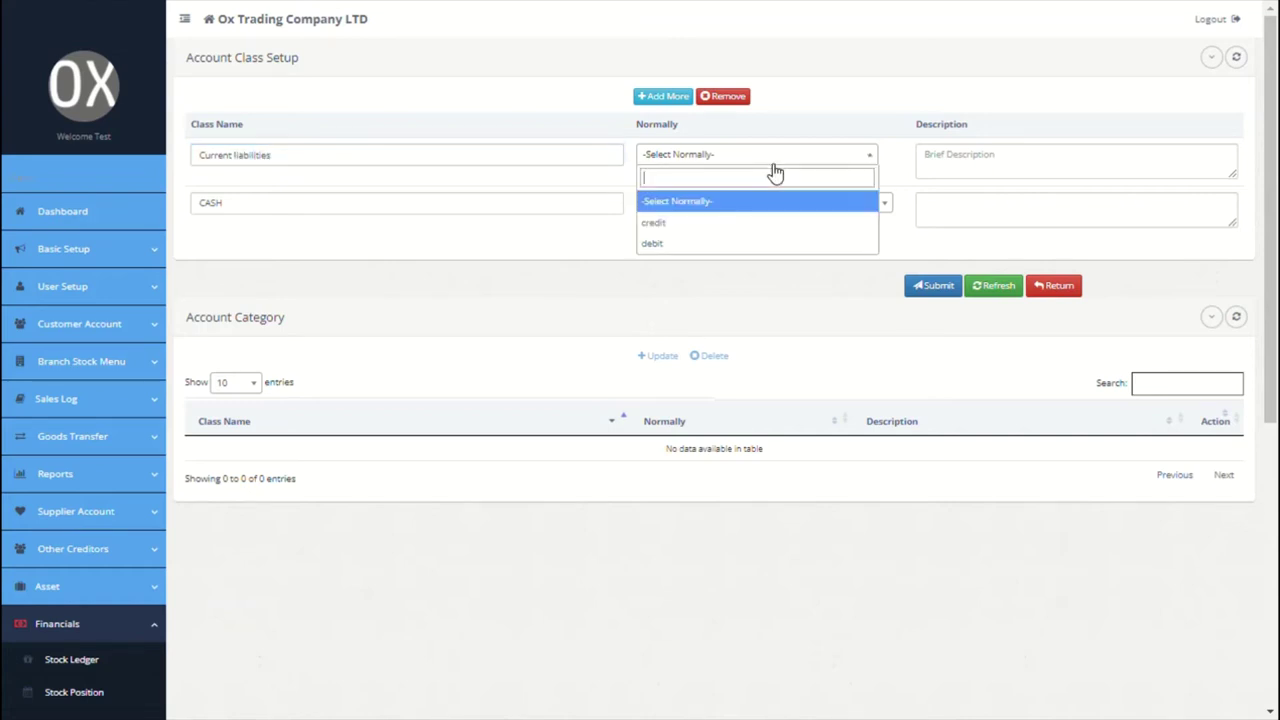
pyautogui.click(713, 230)
pyautogui.click(969, 180)
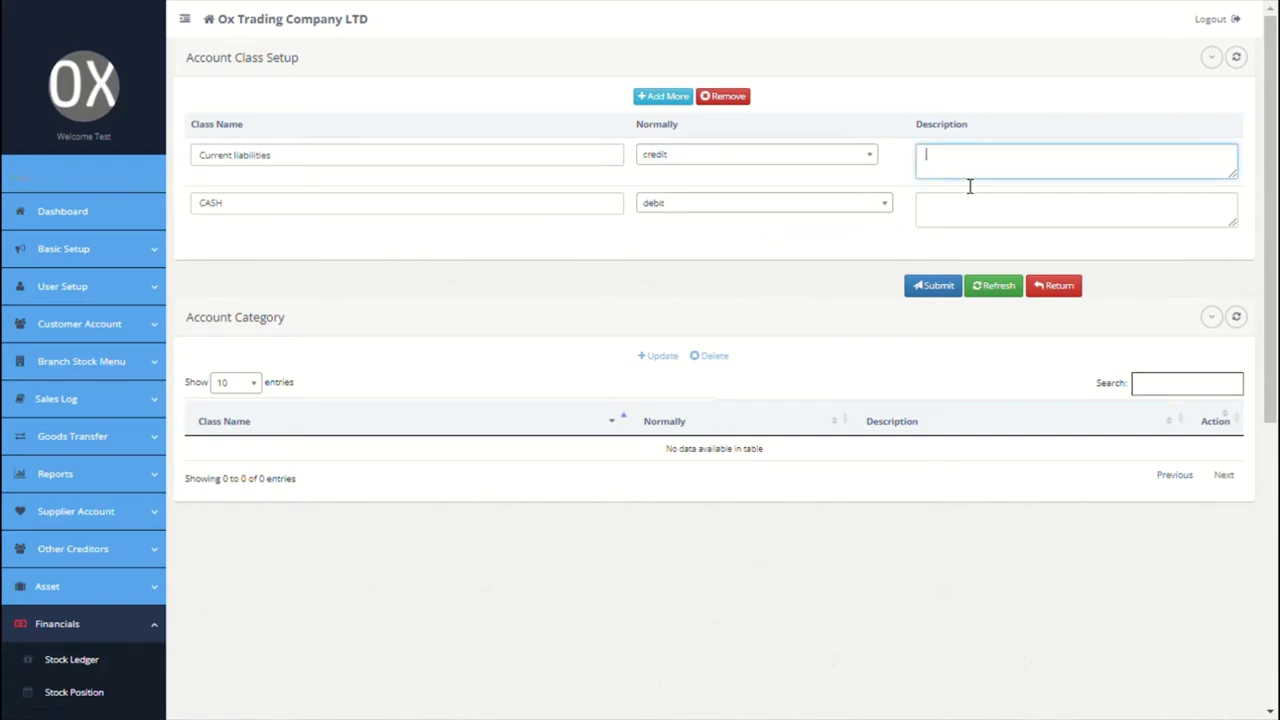
# Step: Add the Bank account class as normally debit and save all three classes
pyautogui.click(658, 100)
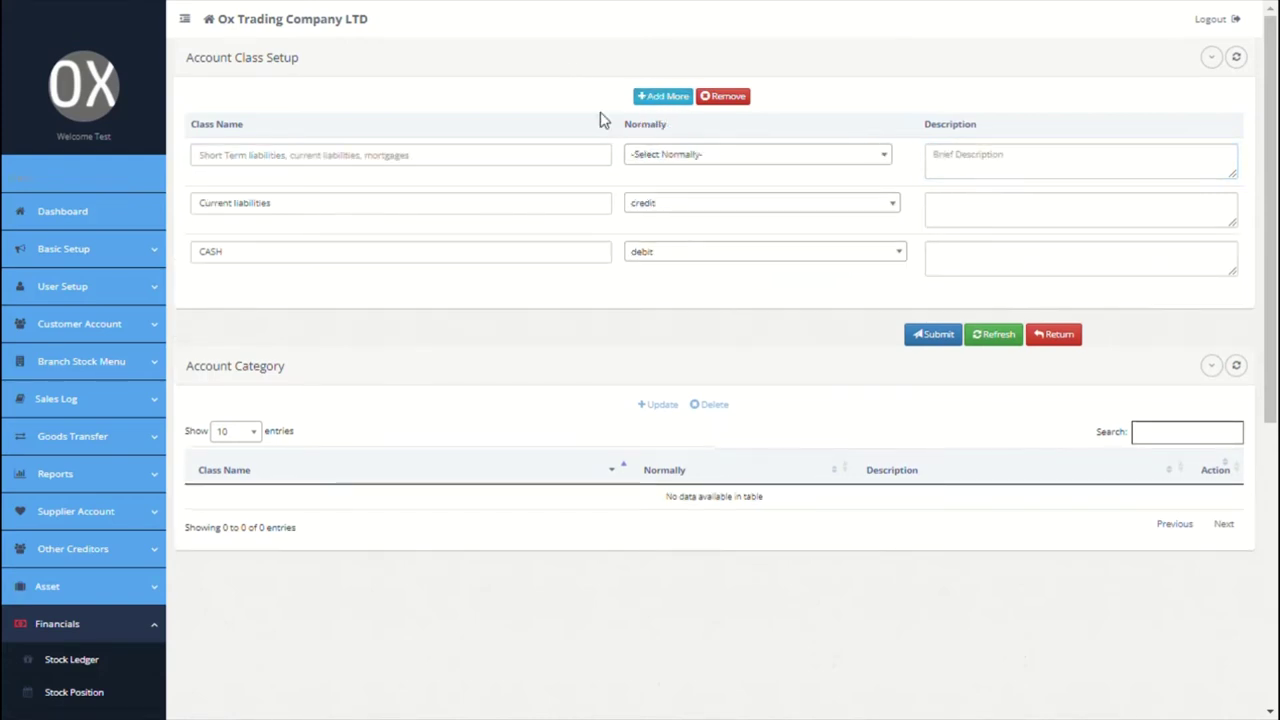
pyautogui.click(486, 161)
pyautogui.write('B')
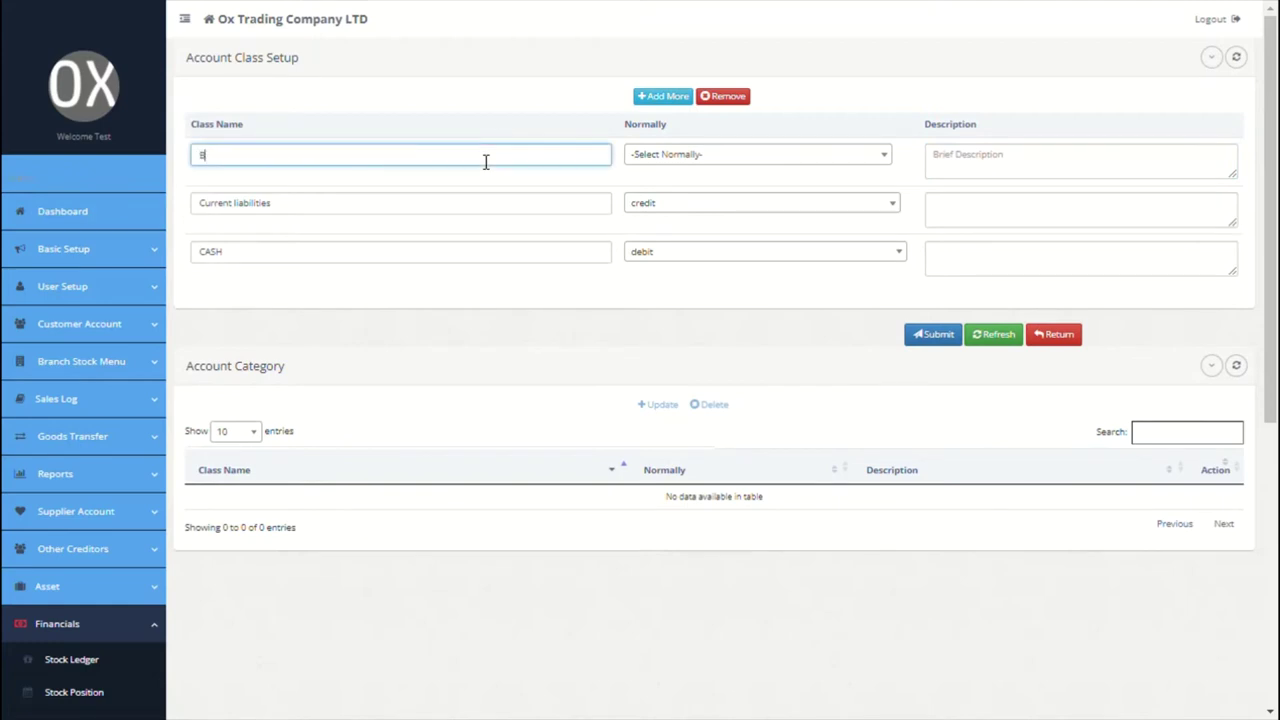
pyautogui.write('ank')
pyautogui.click(686, 159)
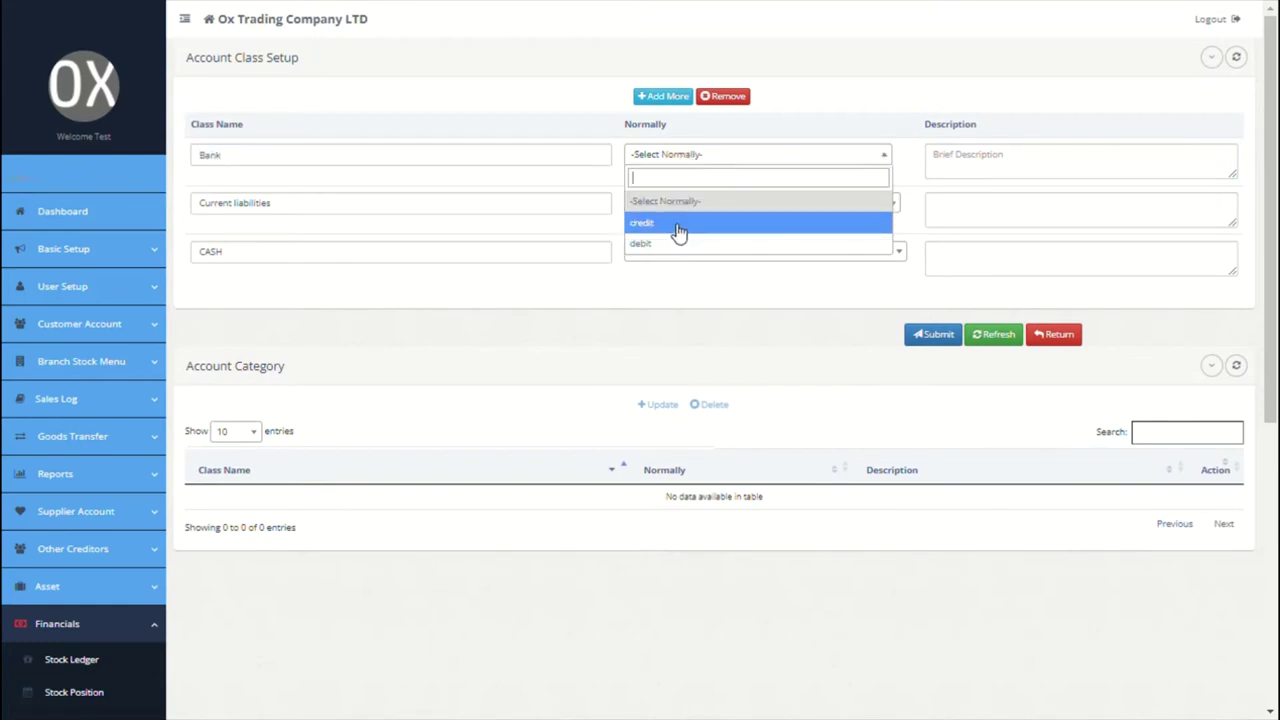
pyautogui.click(670, 243)
pyautogui.click(971, 156)
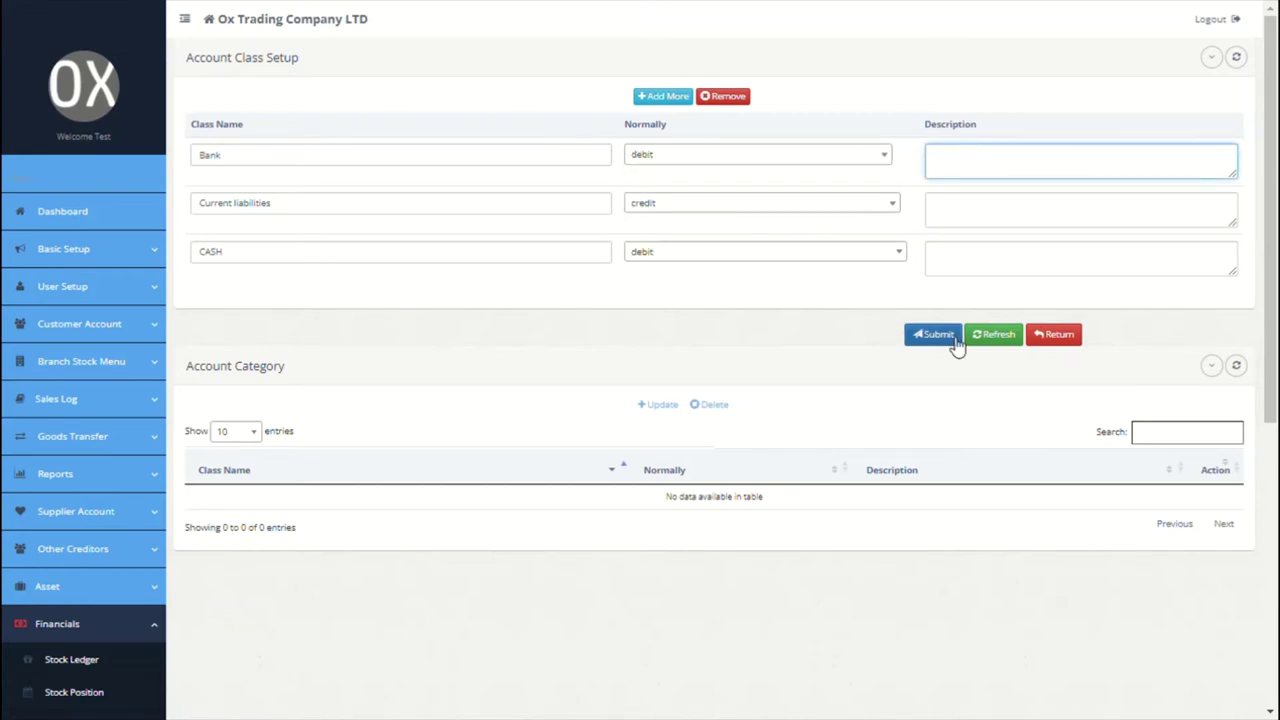
pyautogui.click(936, 336)
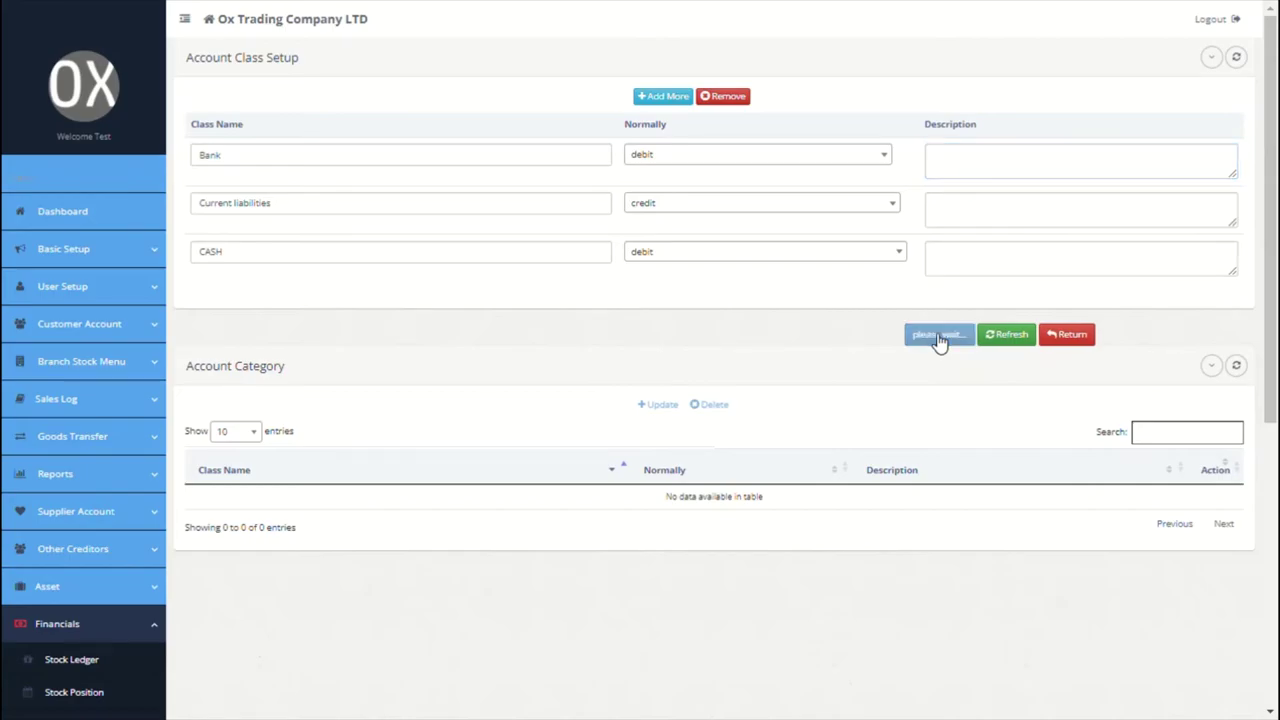
pyautogui.click(918, 349)
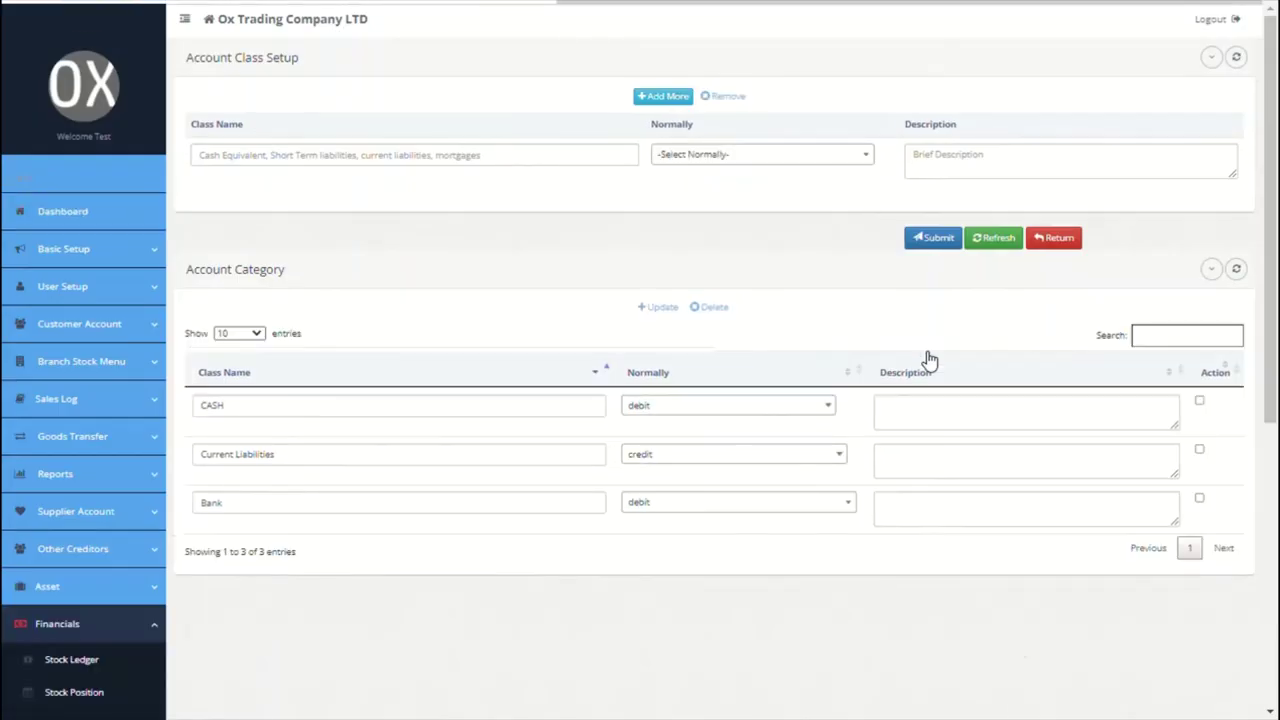
pyautogui.click(120, 260)
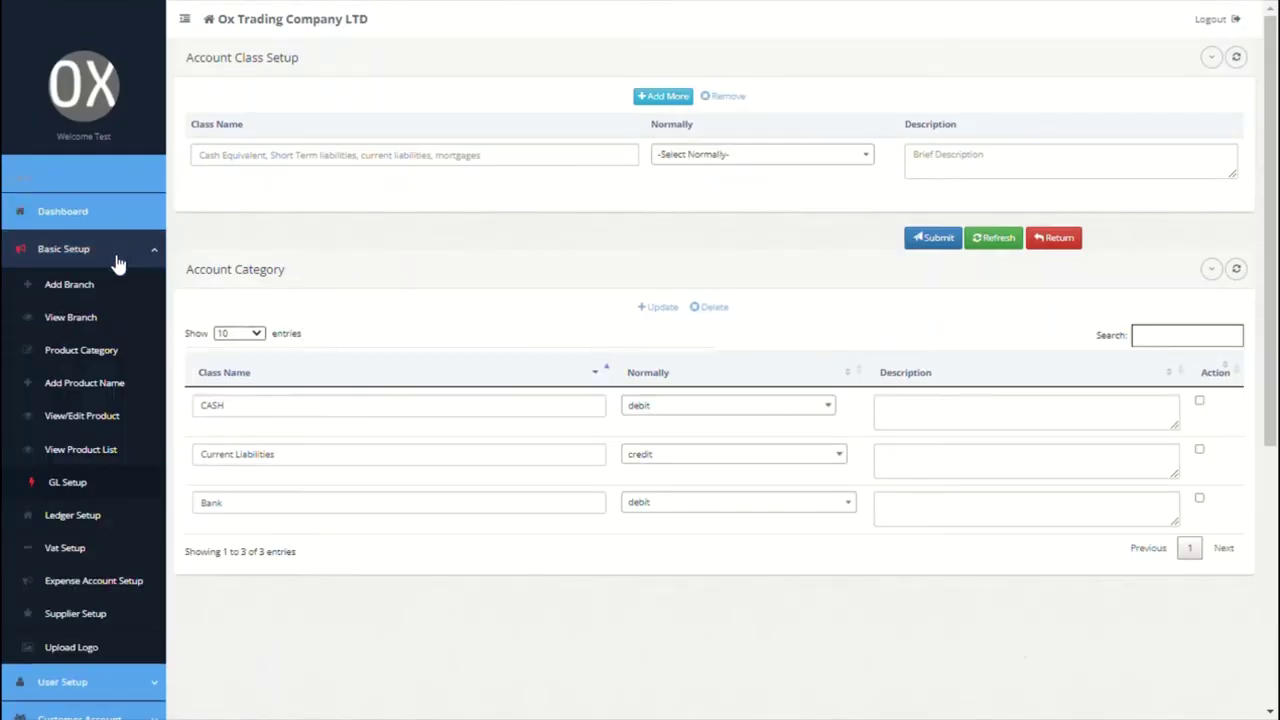
# Step: In Ledger Setup, add Citi Bank for Paris with balance 0 and class Bank
pyautogui.click(73, 522)
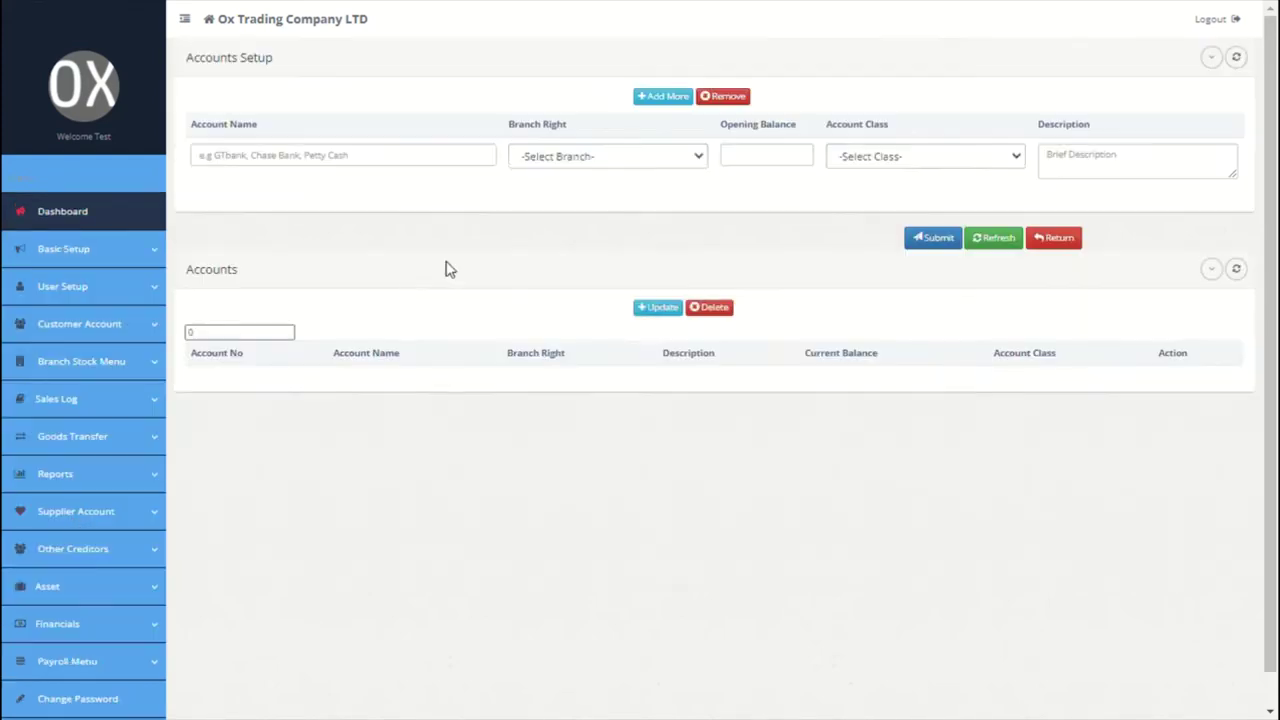
pyautogui.click(425, 171)
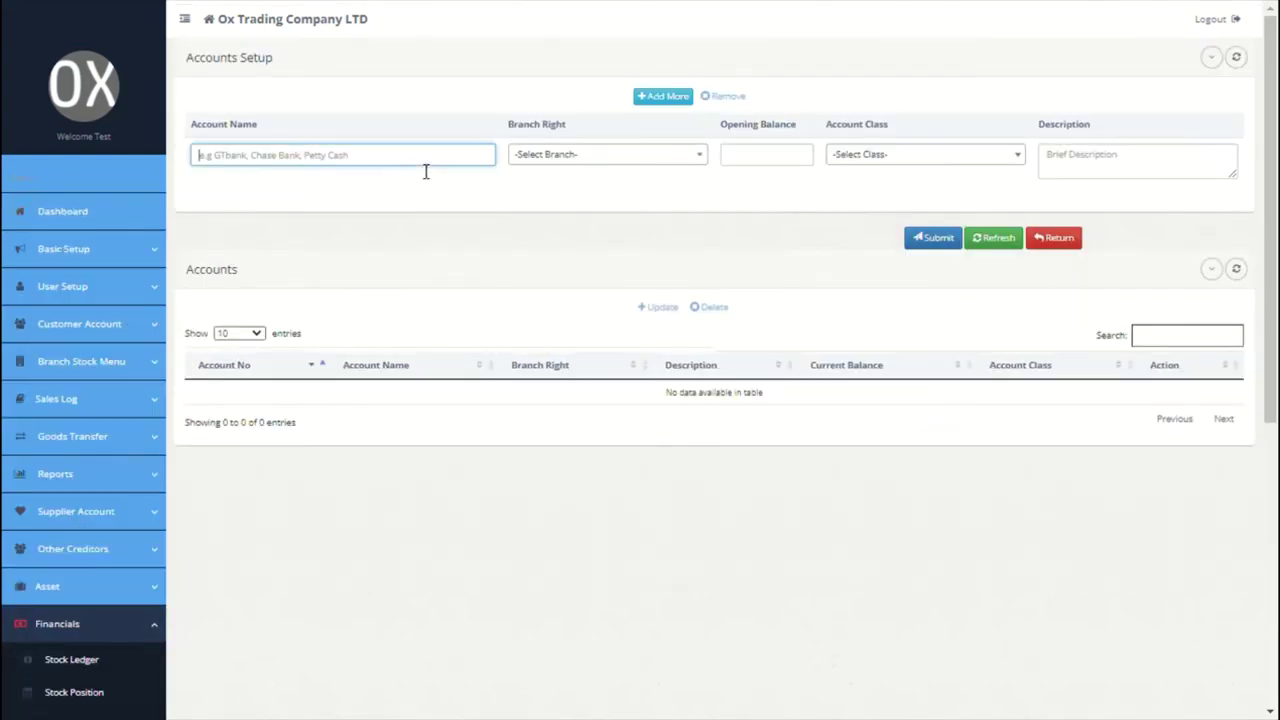
pyautogui.write('Citi bank')
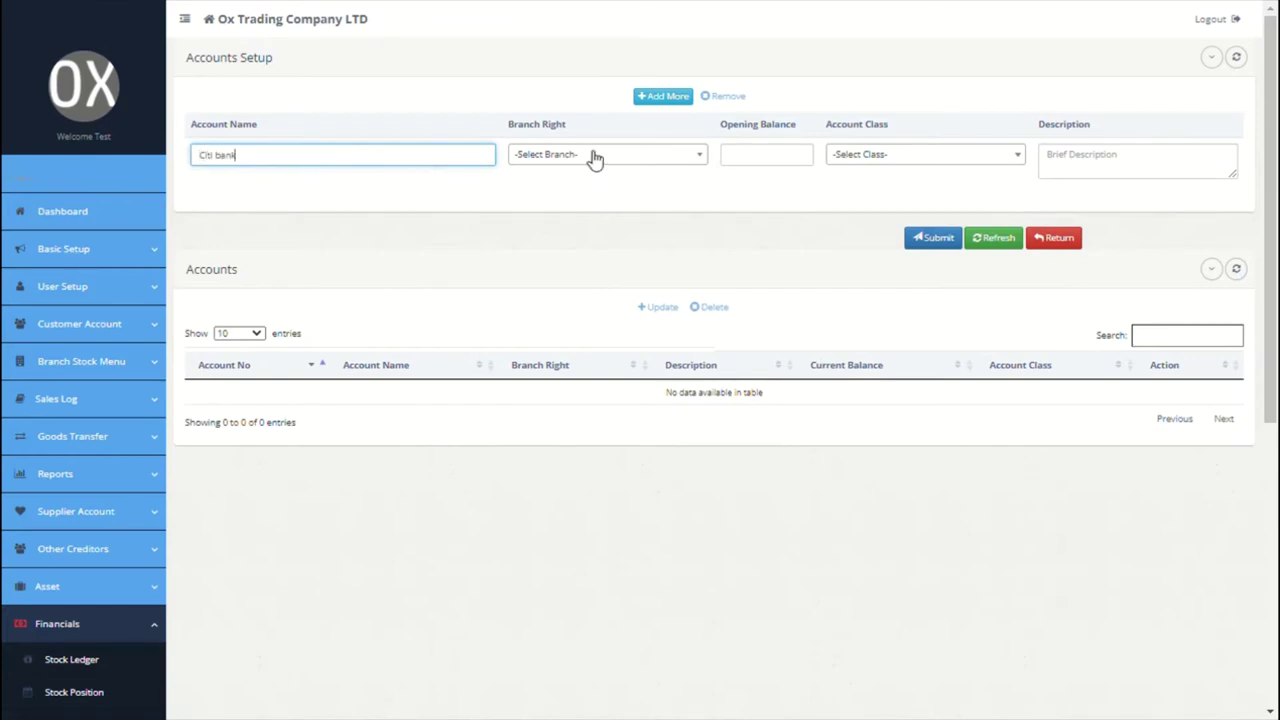
pyautogui.click(591, 157)
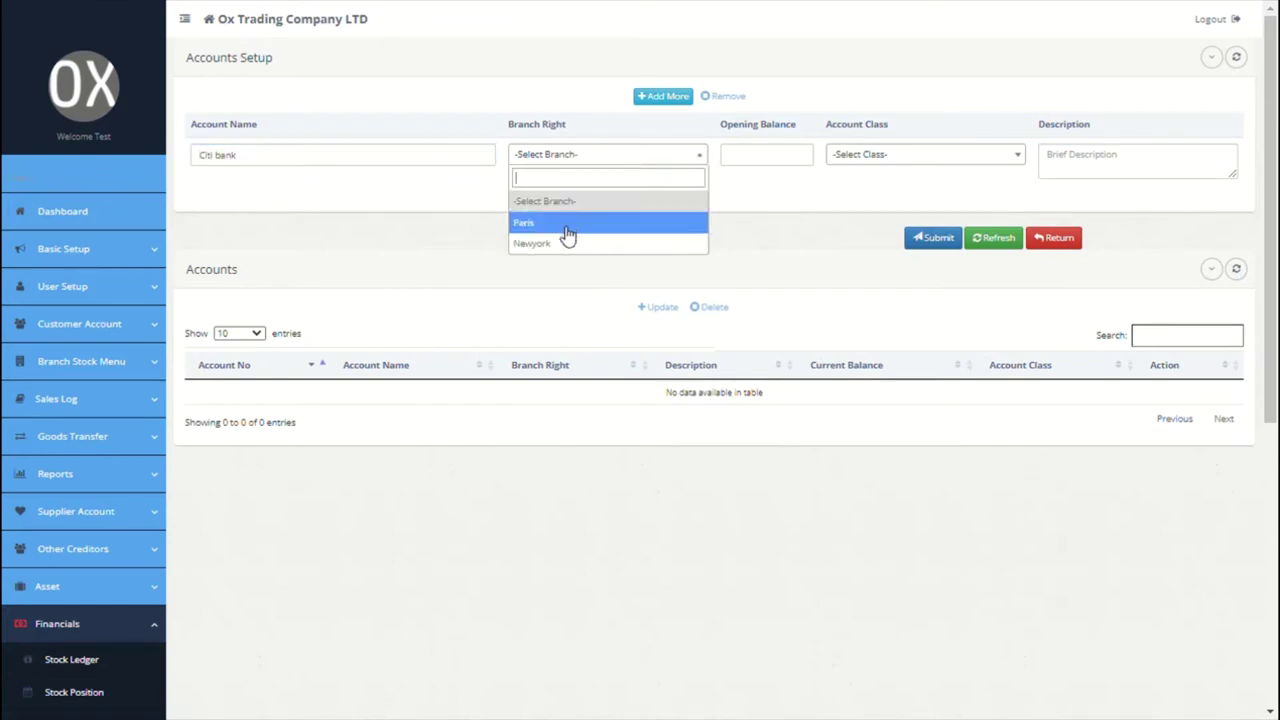
pyautogui.click(566, 222)
pyautogui.click(743, 172)
pyautogui.write('0')
pyautogui.click(872, 160)
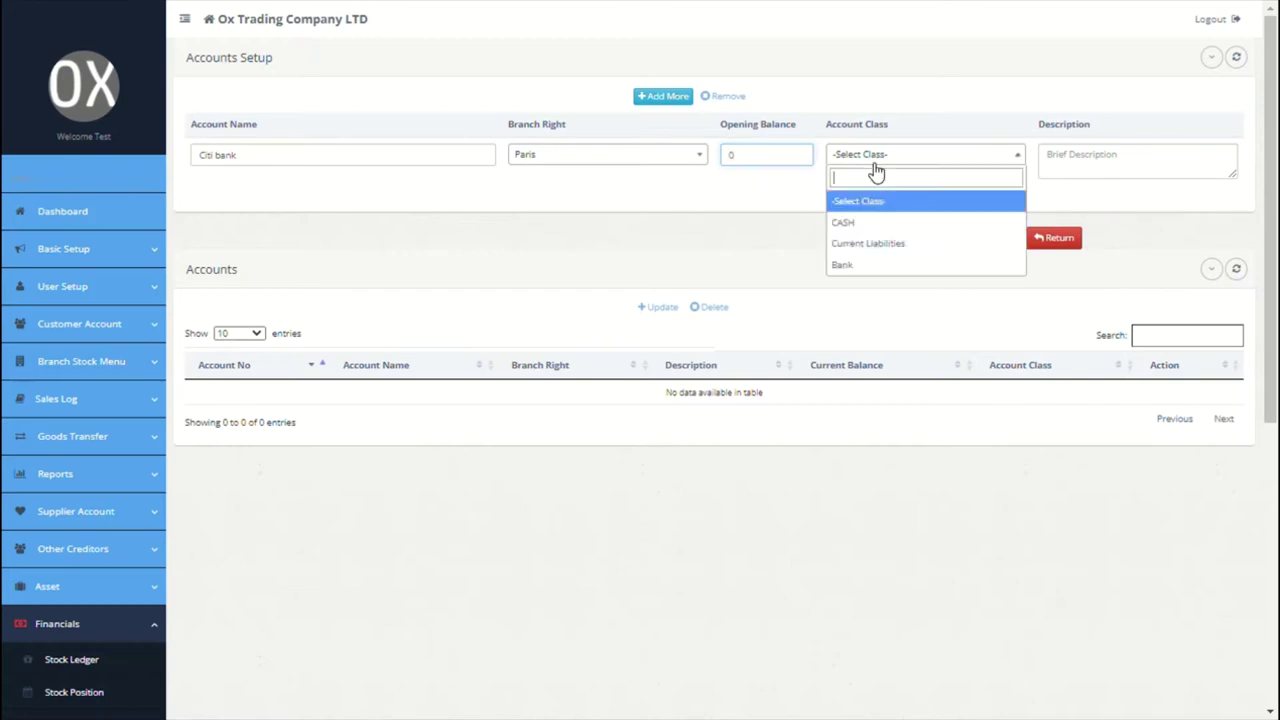
pyautogui.click(875, 265)
pyautogui.click(1120, 164)
# Step: Add a Chase Bank account for Paris with balance 0 and class Bank
pyautogui.click(662, 96)
pyautogui.click(464, 165)
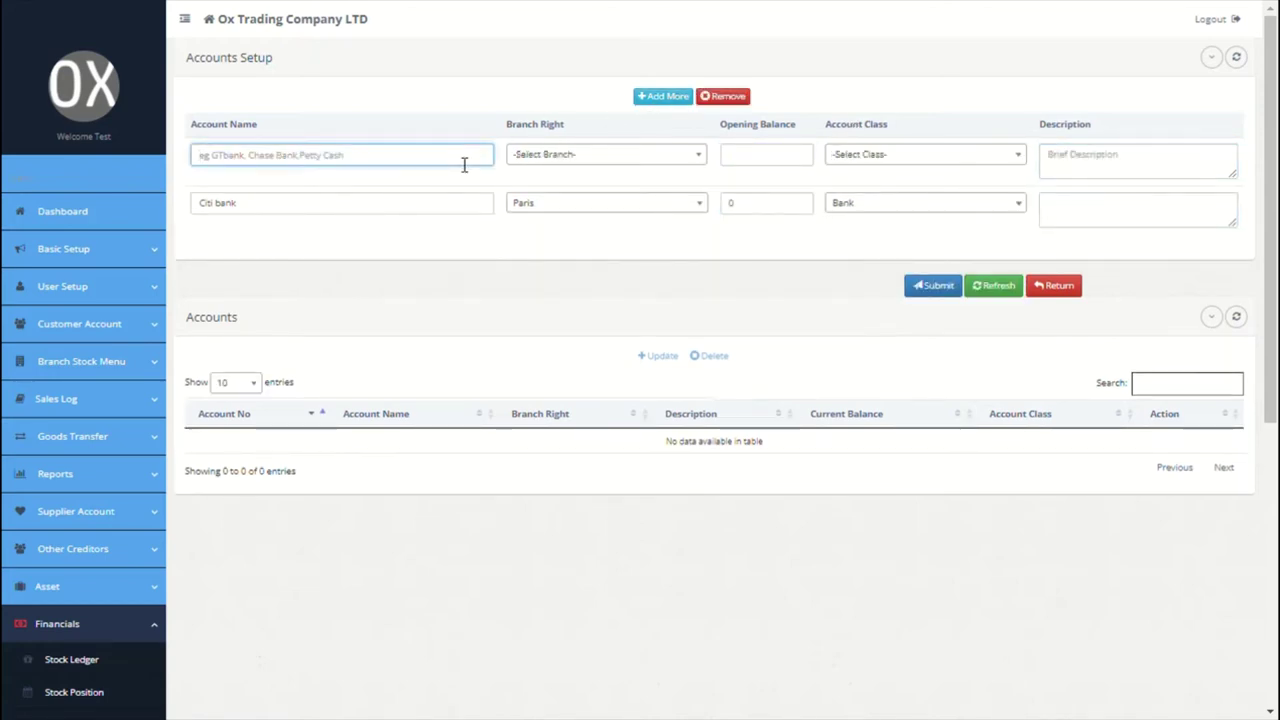
pyautogui.write('Chase')
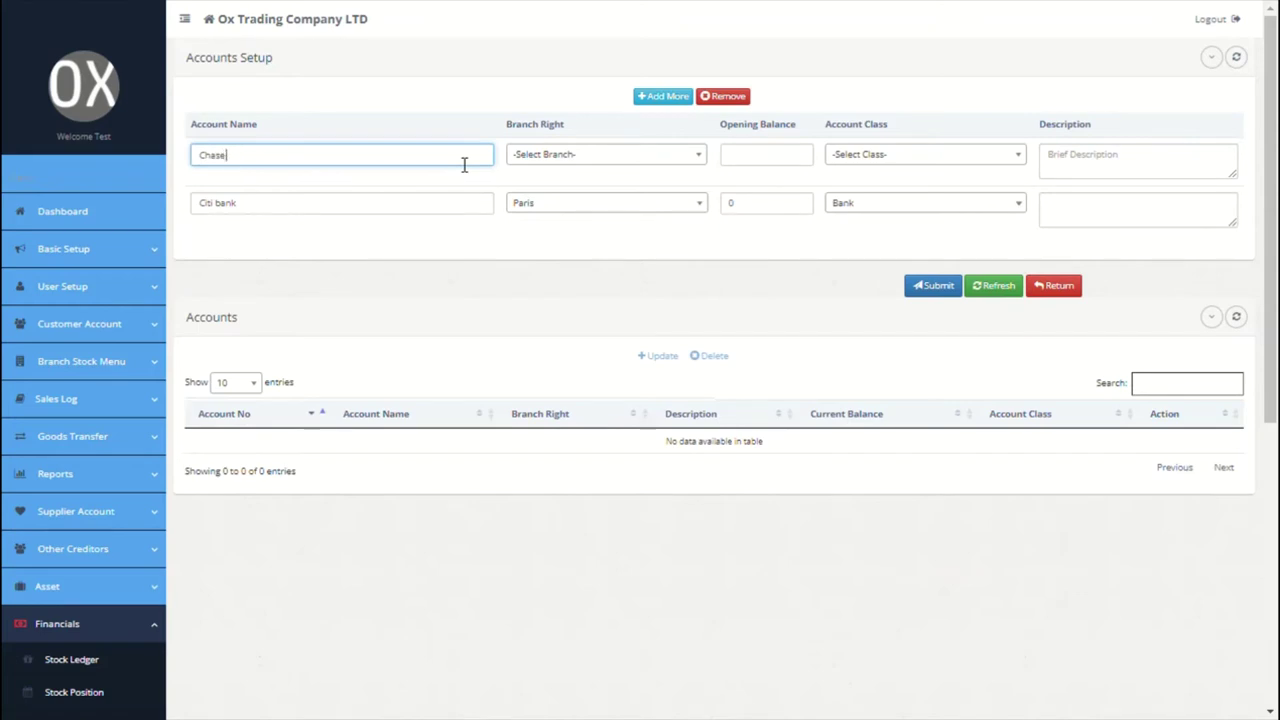
pyautogui.click(545, 160)
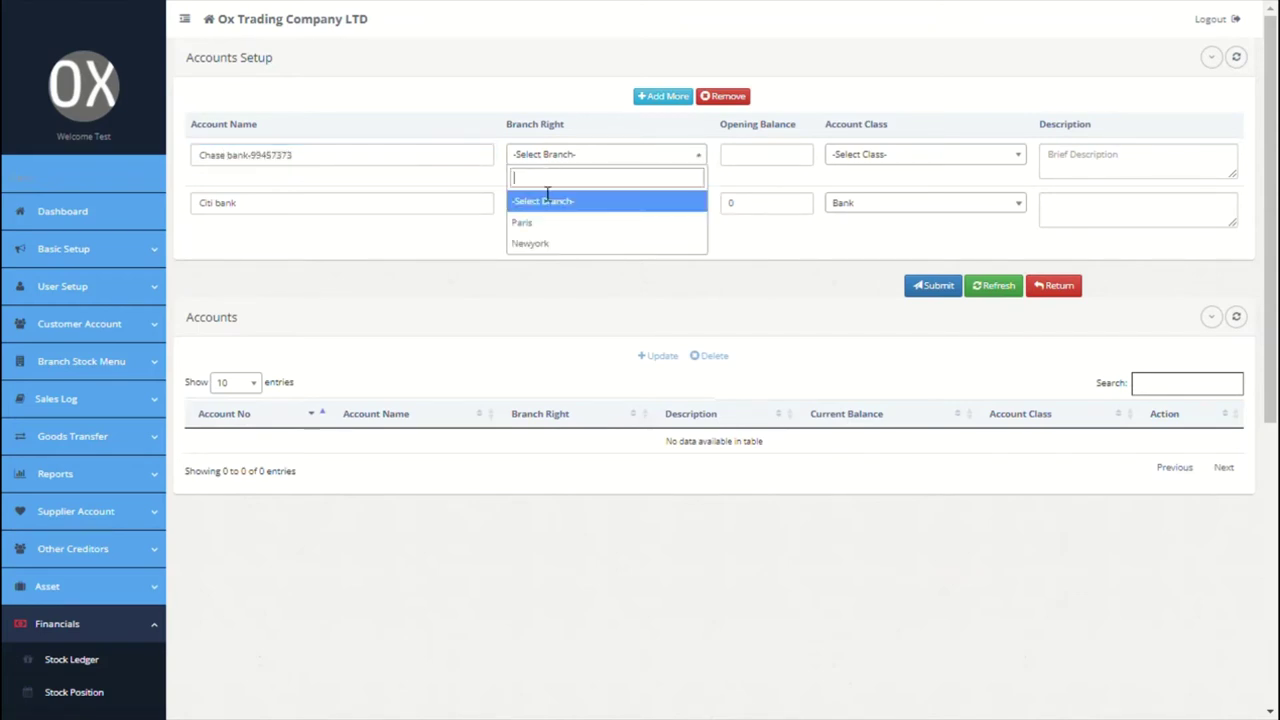
pyautogui.click(551, 220)
pyautogui.click(779, 168)
pyautogui.write('0')
pyautogui.click(911, 158)
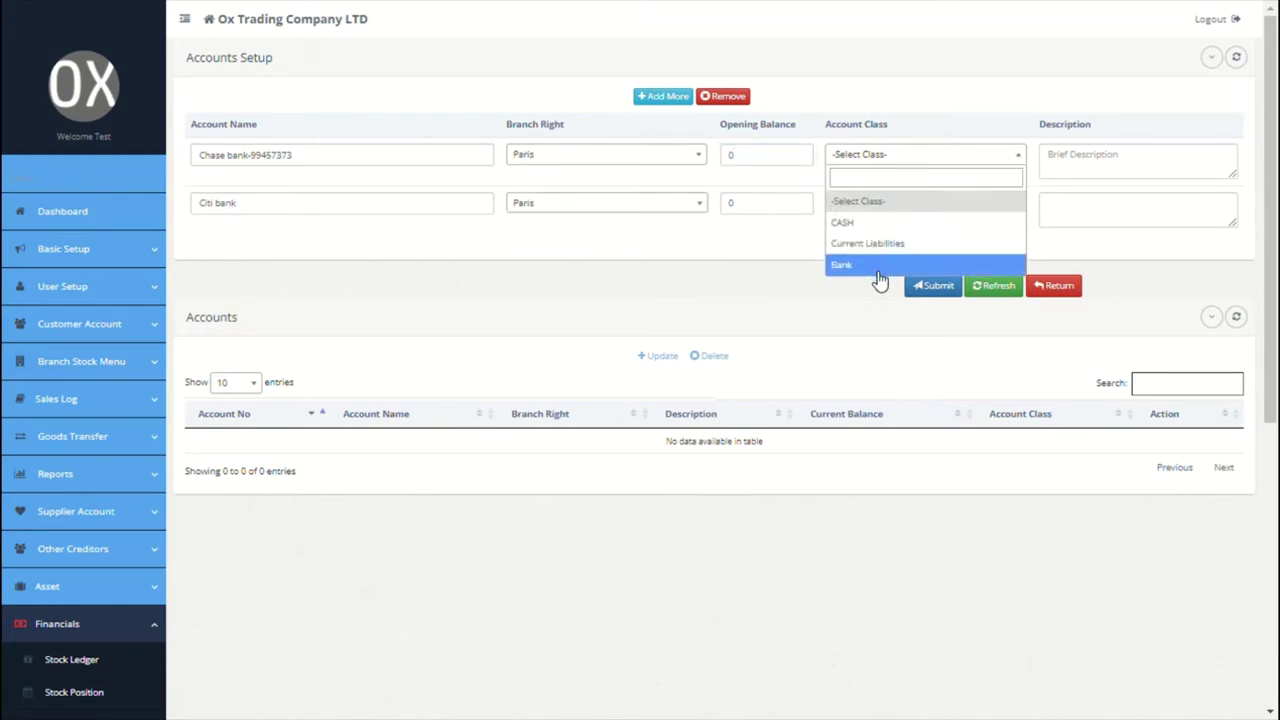
pyautogui.click(860, 263)
pyautogui.click(1111, 171)
# Step: Add Net Salary Payable for Paris with balance 0 as Current Liabilities
pyautogui.click(663, 97)
pyautogui.click(384, 162)
pyautogui.write('N')
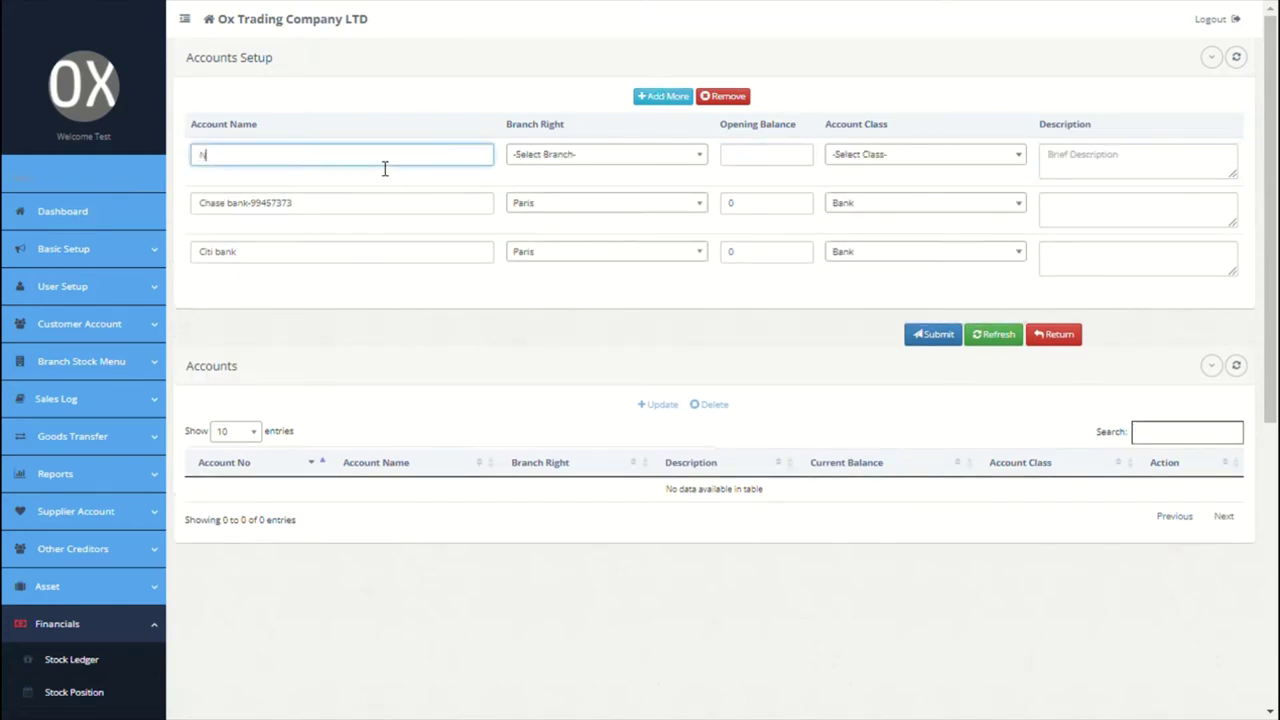
pyautogui.write('et salary payable')
pyautogui.click(540, 158)
pyautogui.click(531, 222)
pyautogui.click(749, 168)
pyautogui.write('0')
pyautogui.click(857, 160)
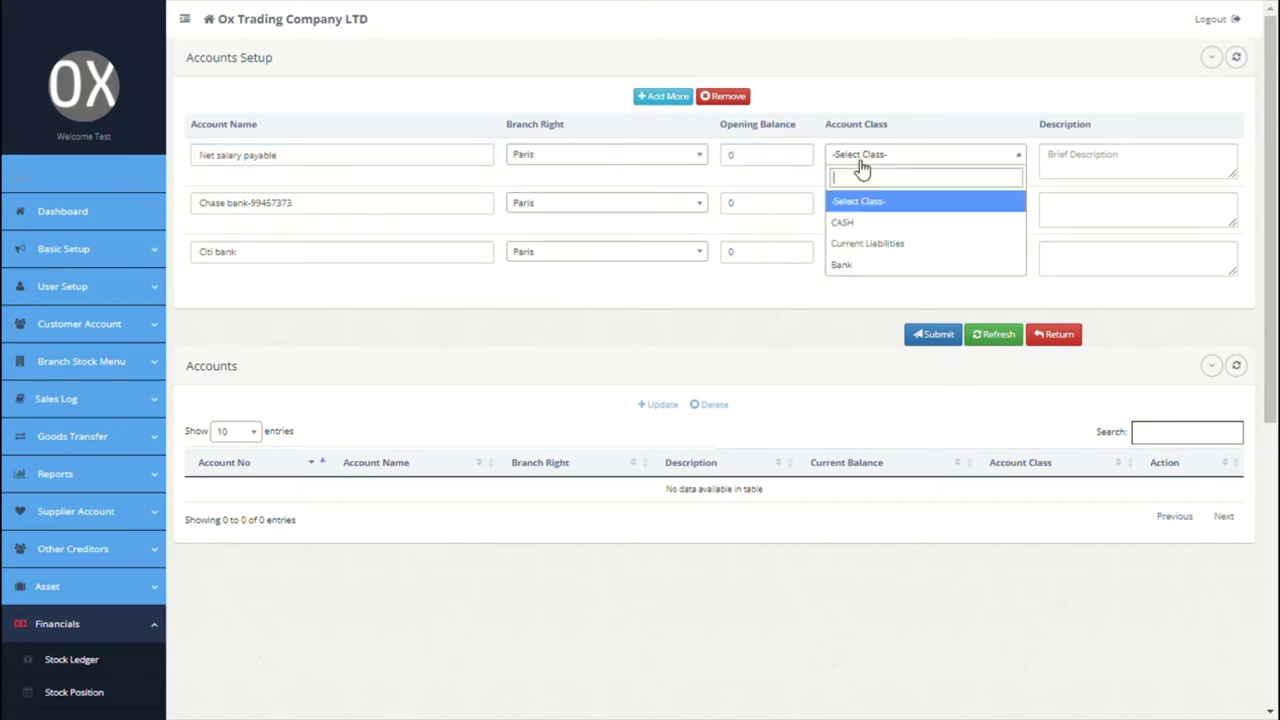
pyautogui.click(860, 240)
pyautogui.click(1050, 165)
# Step: Add Petty Cash for Paris with class CASH, correcting a mistyped name
pyautogui.click(663, 97)
pyautogui.click(362, 163)
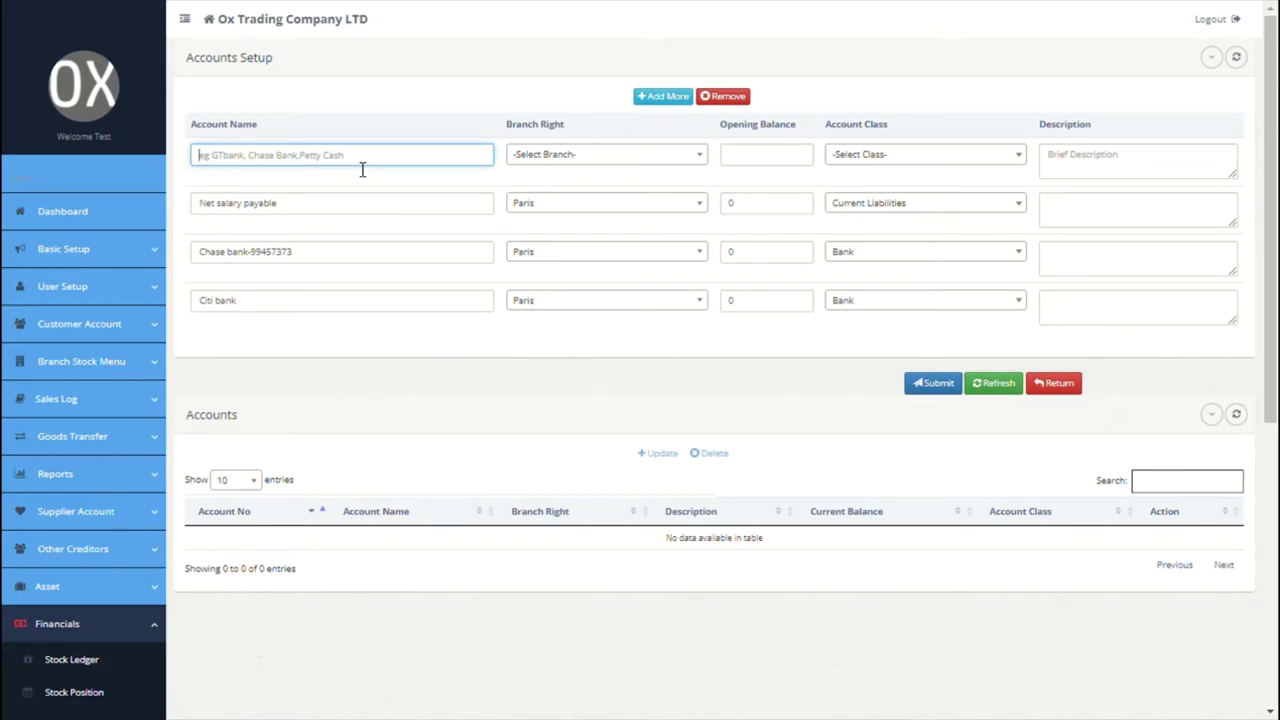
pyautogui.write('PAYE')
pyautogui.hotkey('ctrl', 'a')
pyautogui.write('Petty c')
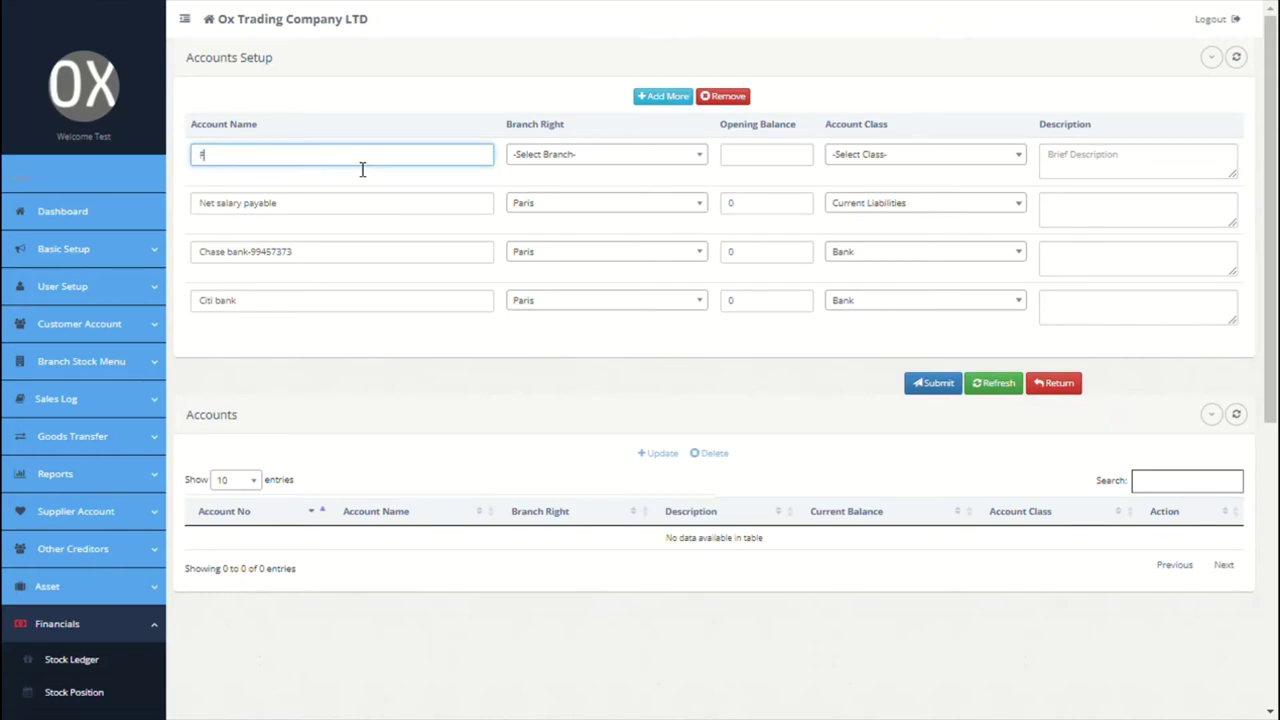
pyautogui.click(541, 158)
pyautogui.click(537, 220)
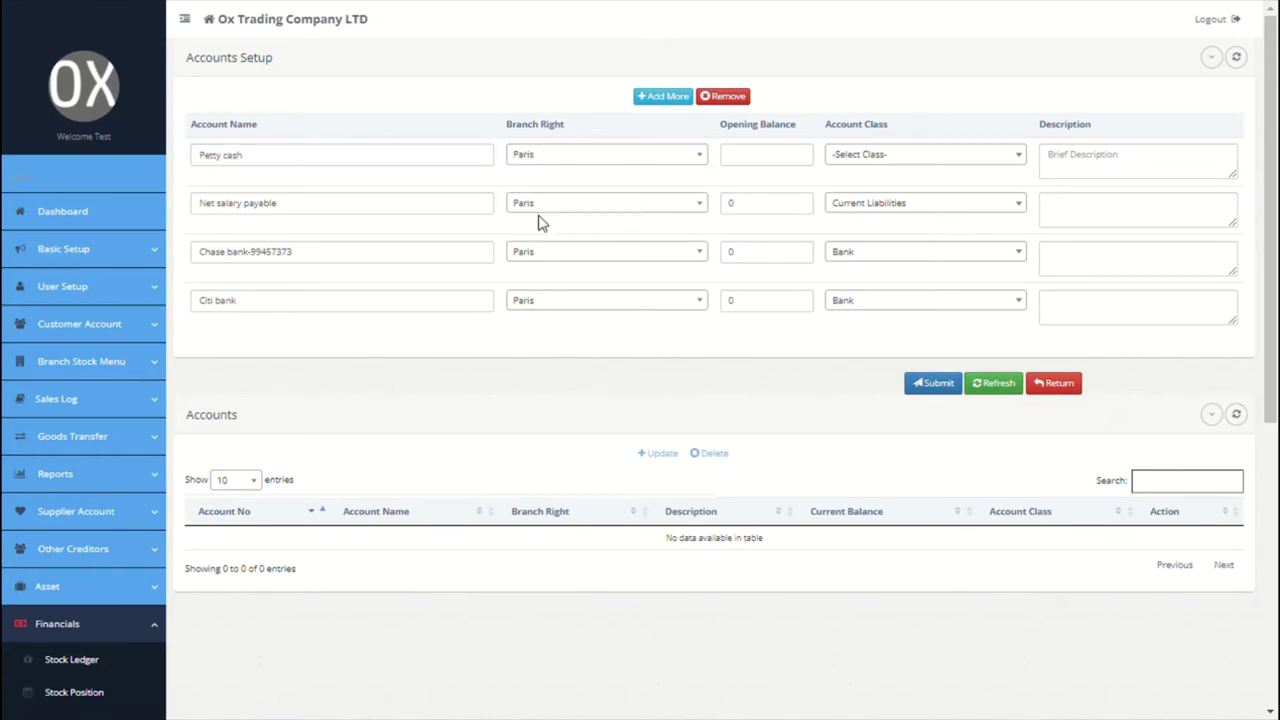
pyautogui.click(799, 159)
pyautogui.click(855, 158)
pyautogui.click(845, 220)
pyautogui.click(1071, 170)
# Step: Submit the four new accounts and dismiss the success confirmation
pyautogui.click(938, 384)
pyautogui.click(910, 350)
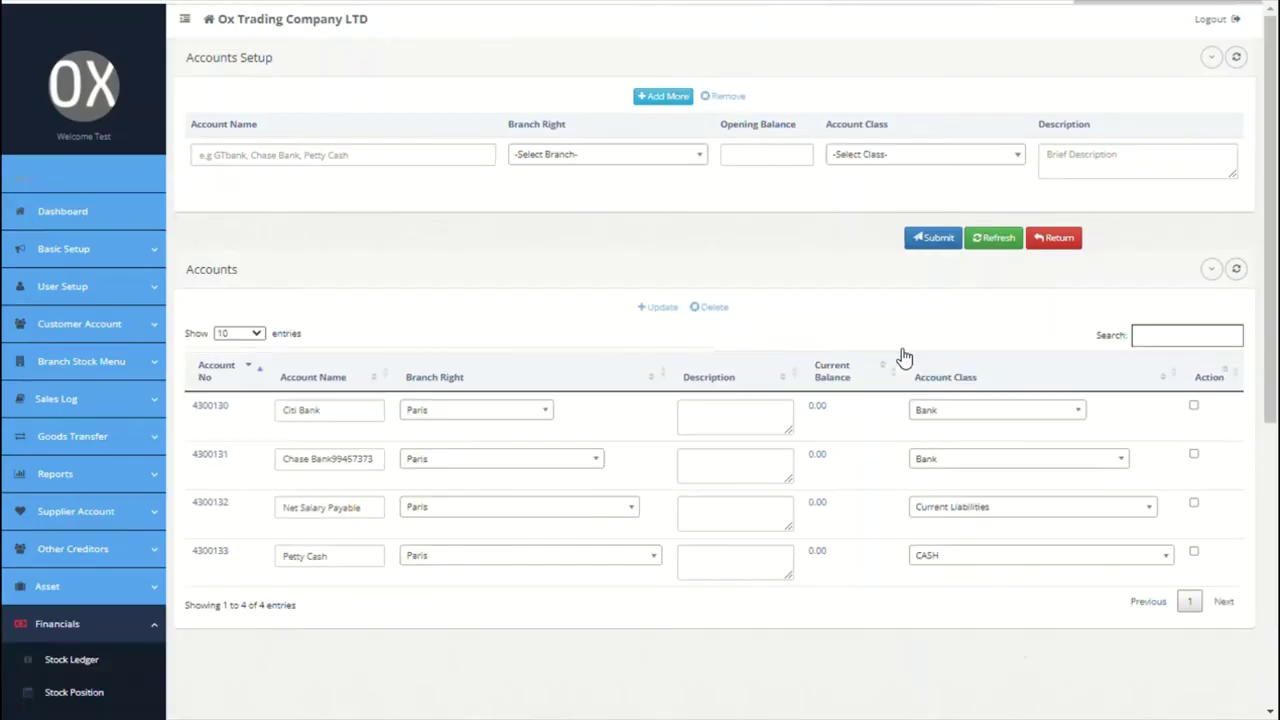
pyautogui.click(140, 258)
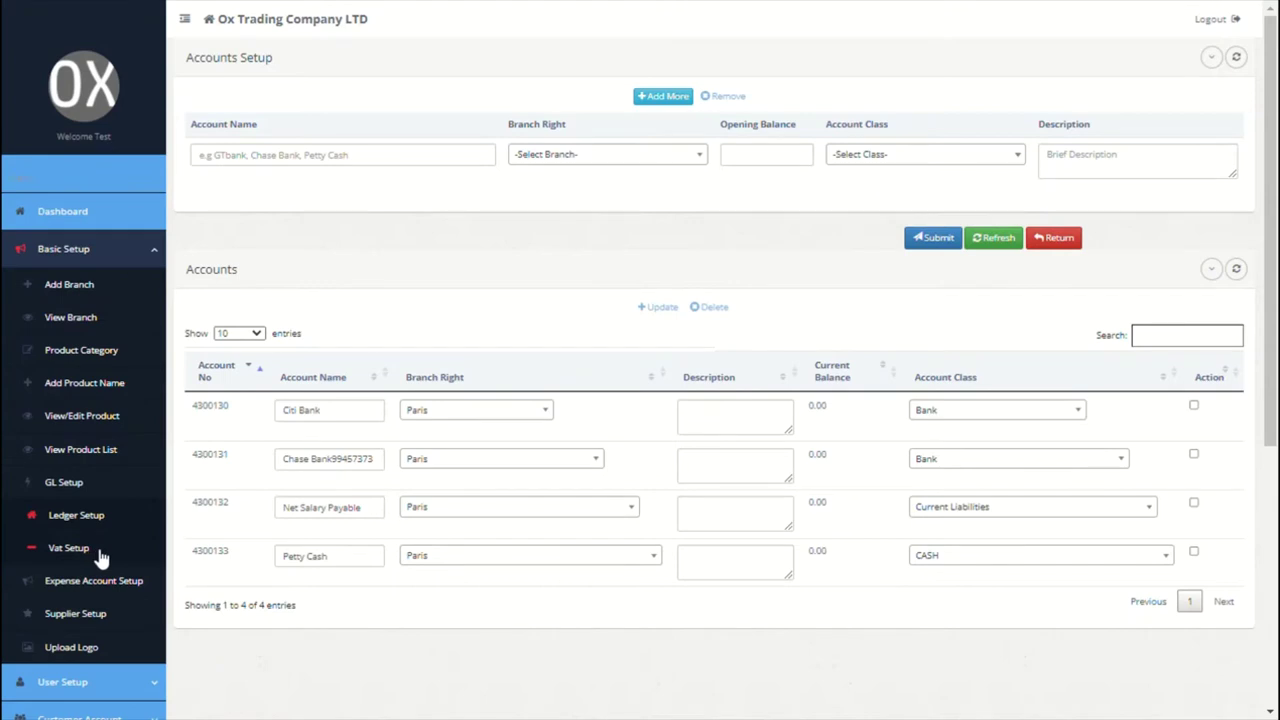
# Step: Add VAT Payable (Paris) for branch Paris, balance 0, Current Liabilities
pyautogui.click(379, 167)
pyautogui.write('VAT P')
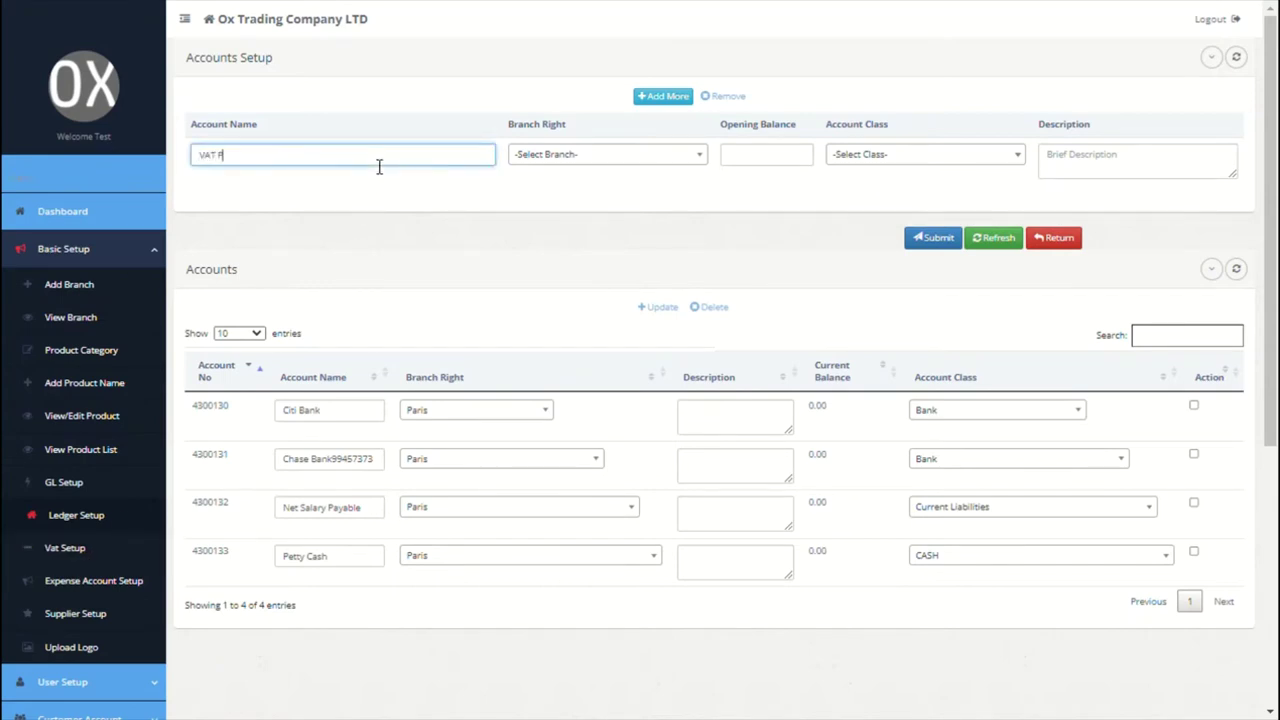
pyautogui.write('ayable')
pyautogui.press('Tab')
pyautogui.press('Down')
pyautogui.press('Down')
pyautogui.press('Return')
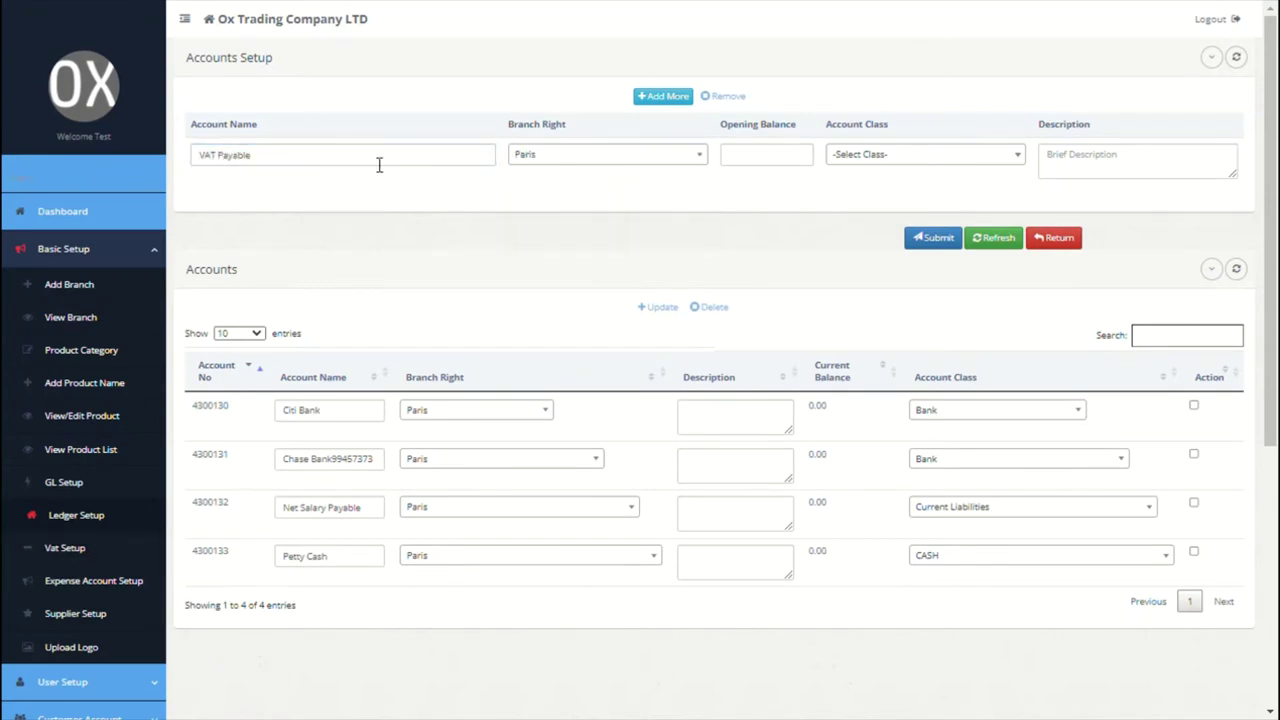
pyautogui.click(362, 166)
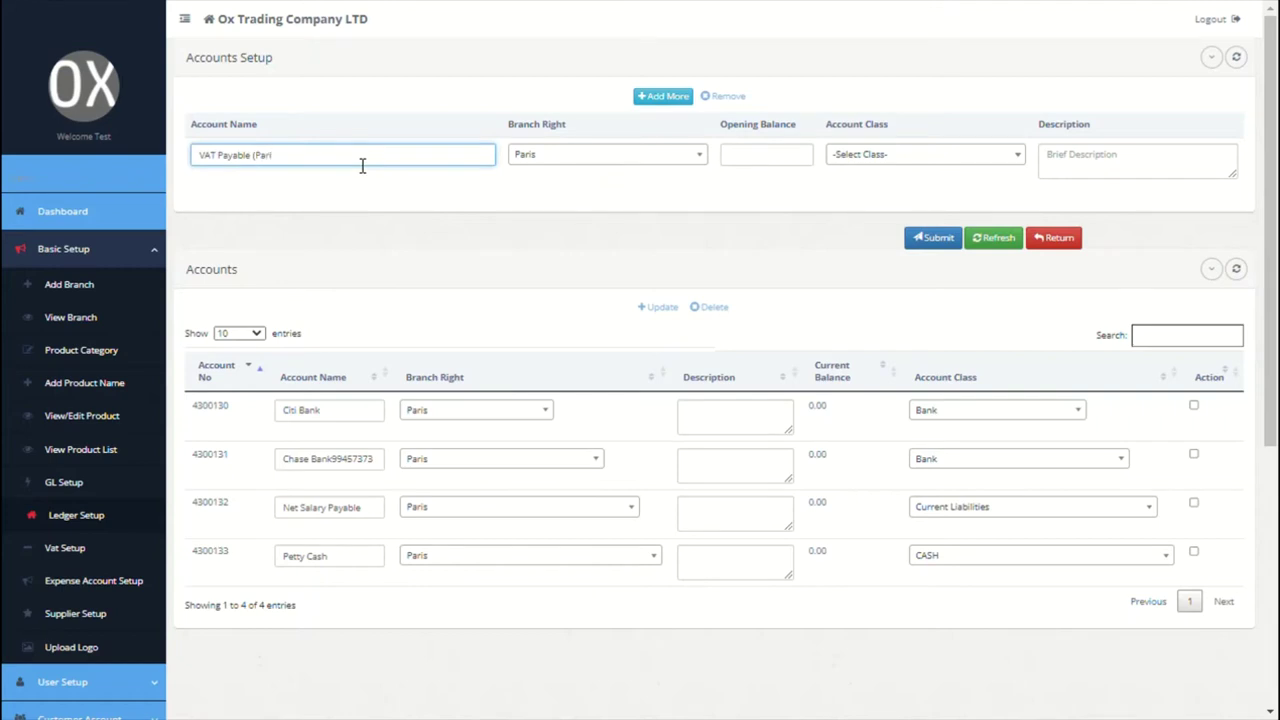
pyautogui.write('(Paris)')
pyautogui.click(796, 158)
pyautogui.write('0')
pyautogui.click(877, 158)
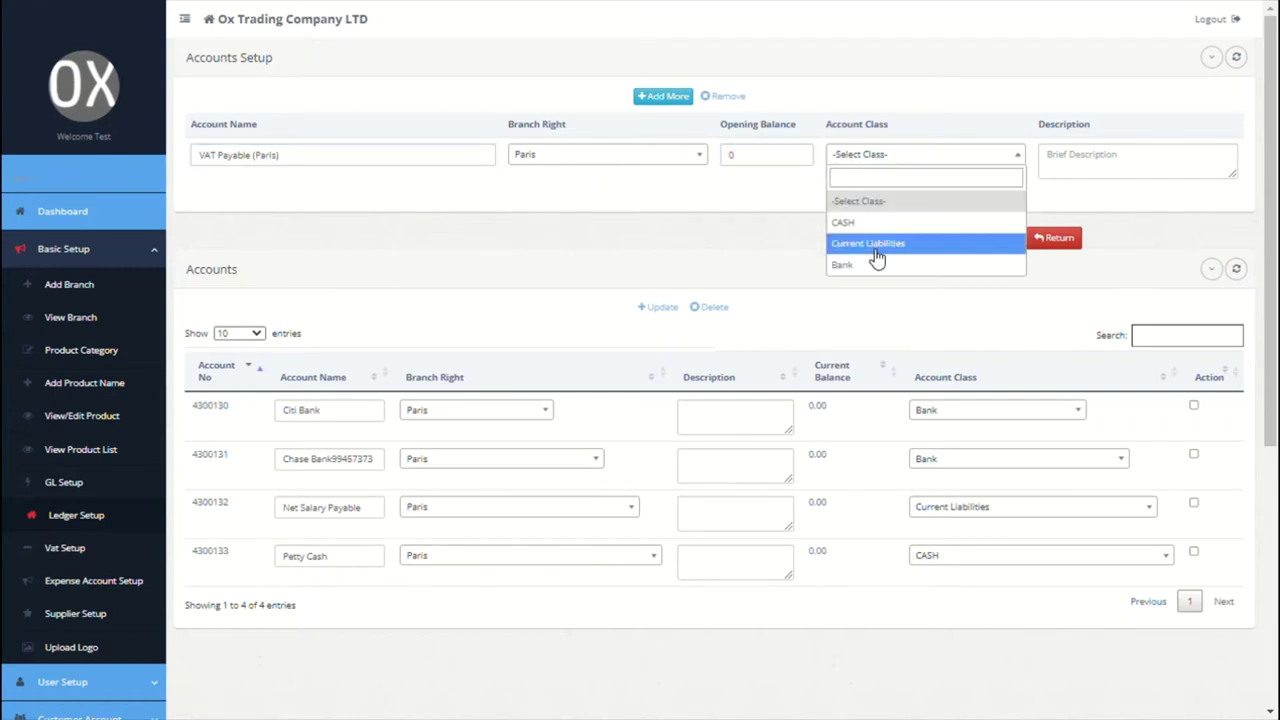
pyautogui.click(872, 243)
pyautogui.click(1100, 170)
# Step: Add VAT Payable (Newyork) for branch Newyork, balance 0, Current Liabilities
pyautogui.click(662, 96)
pyautogui.click(343, 206)
pyautogui.hotkey('ctrl', 'a')
pyautogui.hotkey('ctrl', 'c')
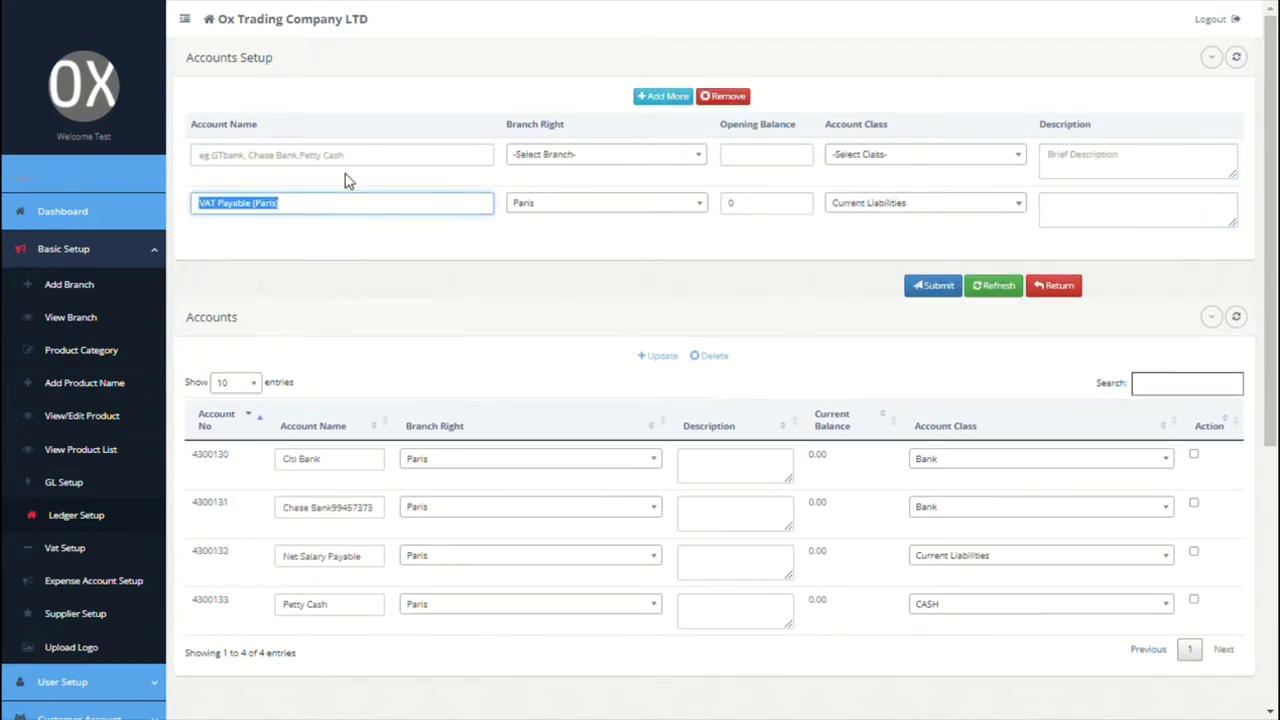
pyautogui.click(365, 162)
pyautogui.hotkey('ctrl', 'v')
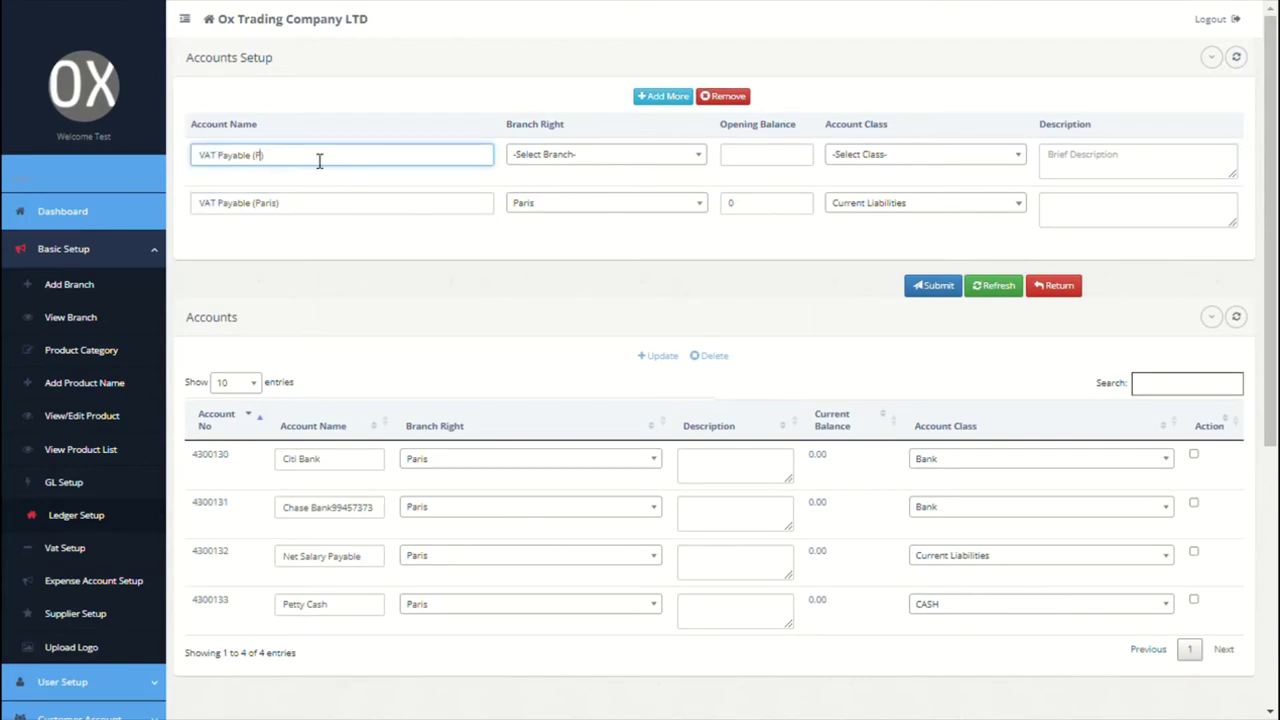
pyautogui.write('Newyork')
pyautogui.click(621, 162)
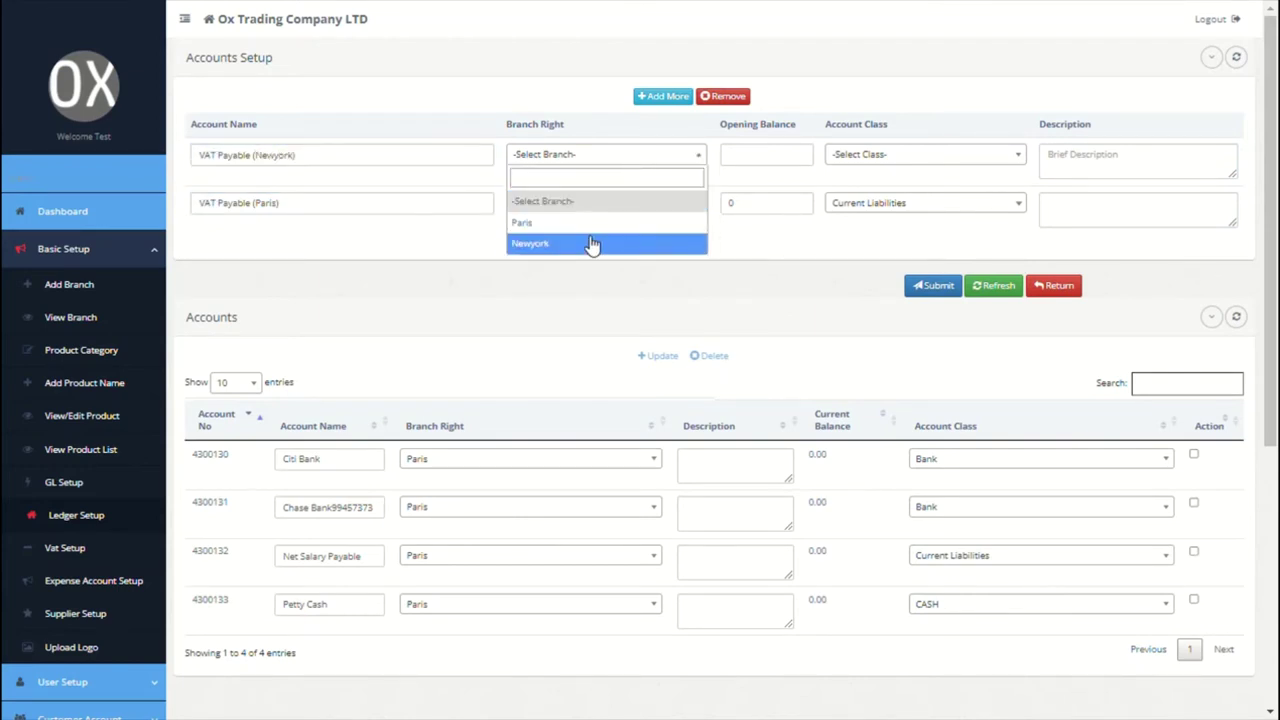
pyautogui.click(594, 246)
pyautogui.click(758, 162)
pyautogui.write('0')
pyautogui.click(846, 160)
pyautogui.click(870, 242)
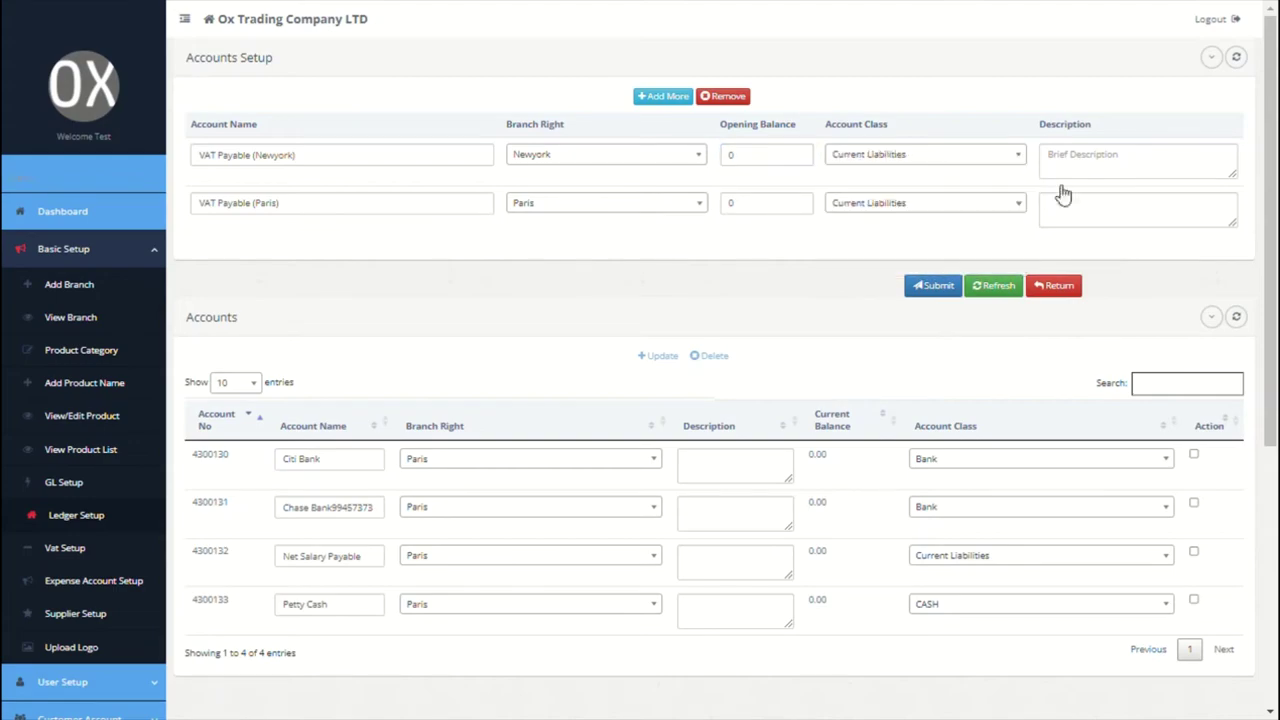
pyautogui.click(1143, 165)
# Step: Submit the two VAT accounts and dismiss the success confirmation
pyautogui.click(935, 287)
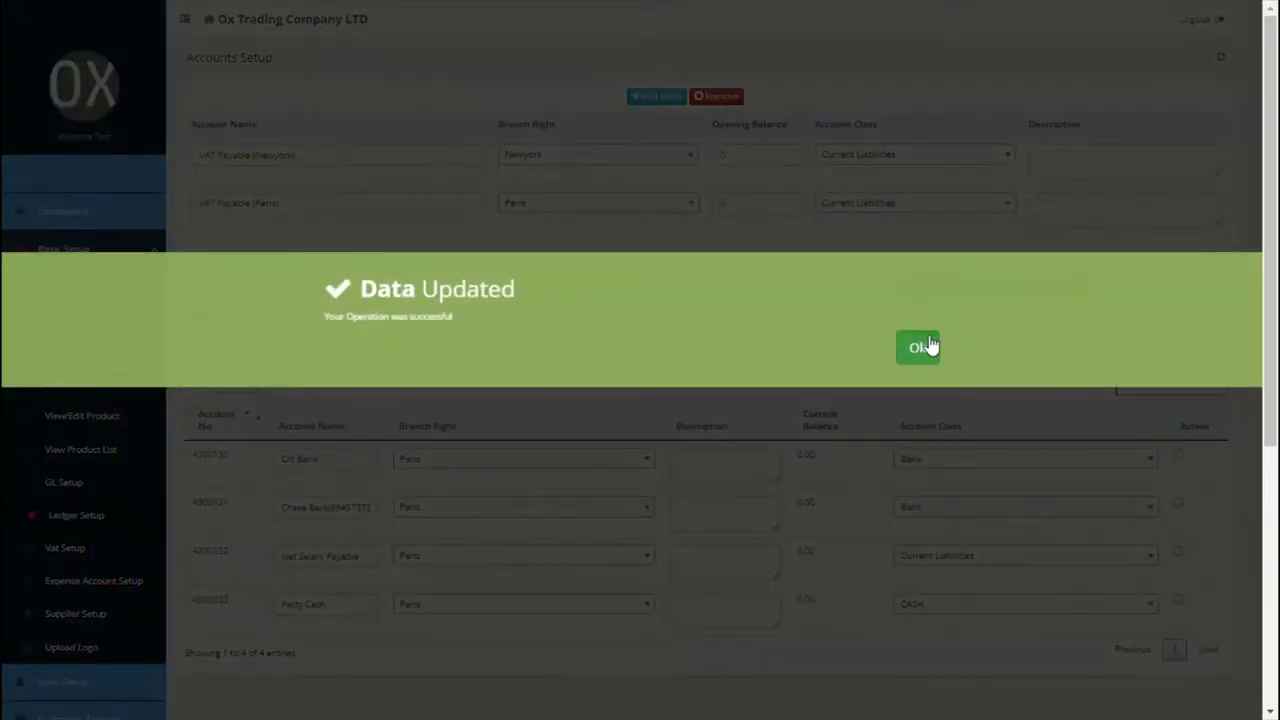
pyautogui.click(928, 345)
pyautogui.click(58, 249)
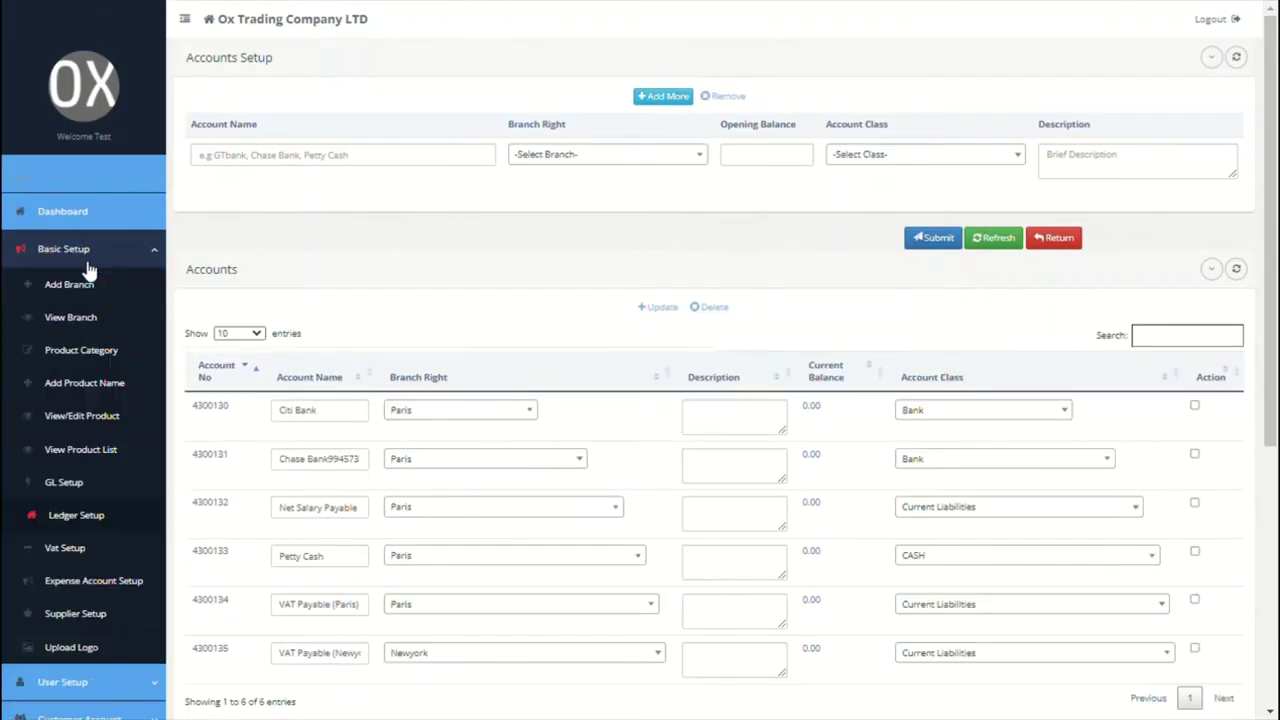
# Step: In VAT Setup, give the Newyork row rate 0.3 and account VAT Payable (Newyork)
pyautogui.click(62, 547)
pyautogui.click(296, 193)
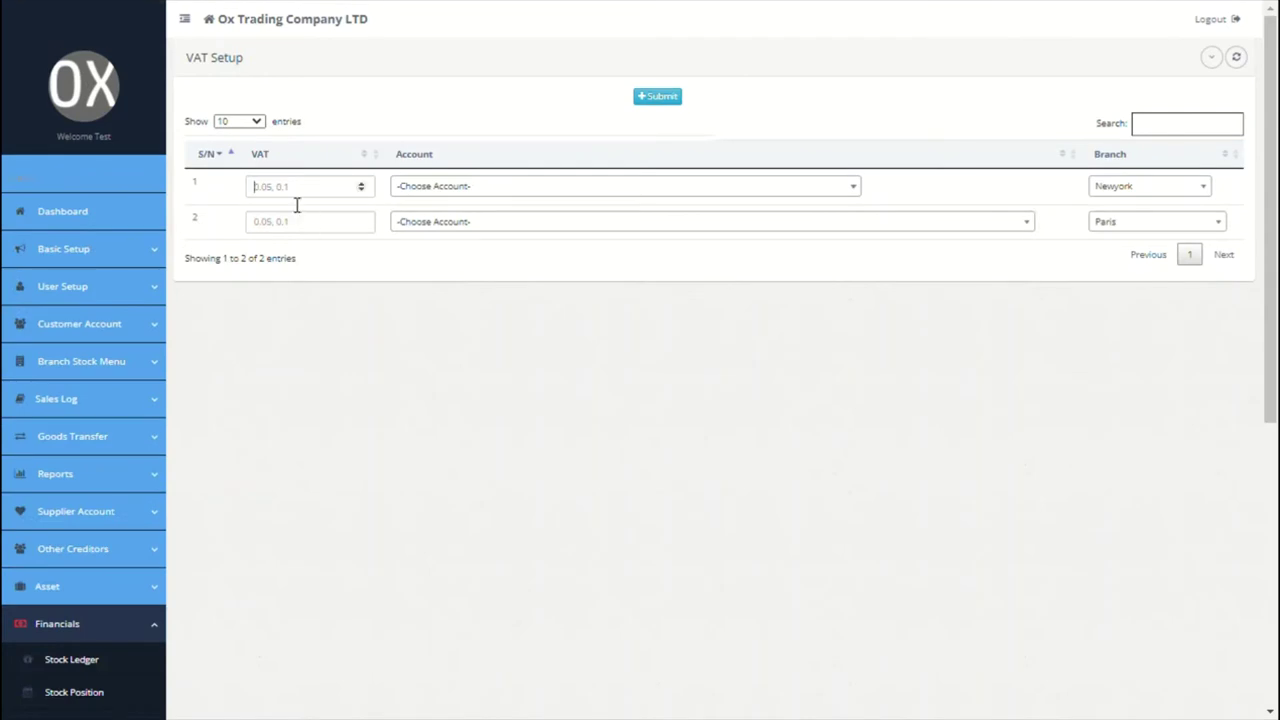
pyautogui.write('0.3')
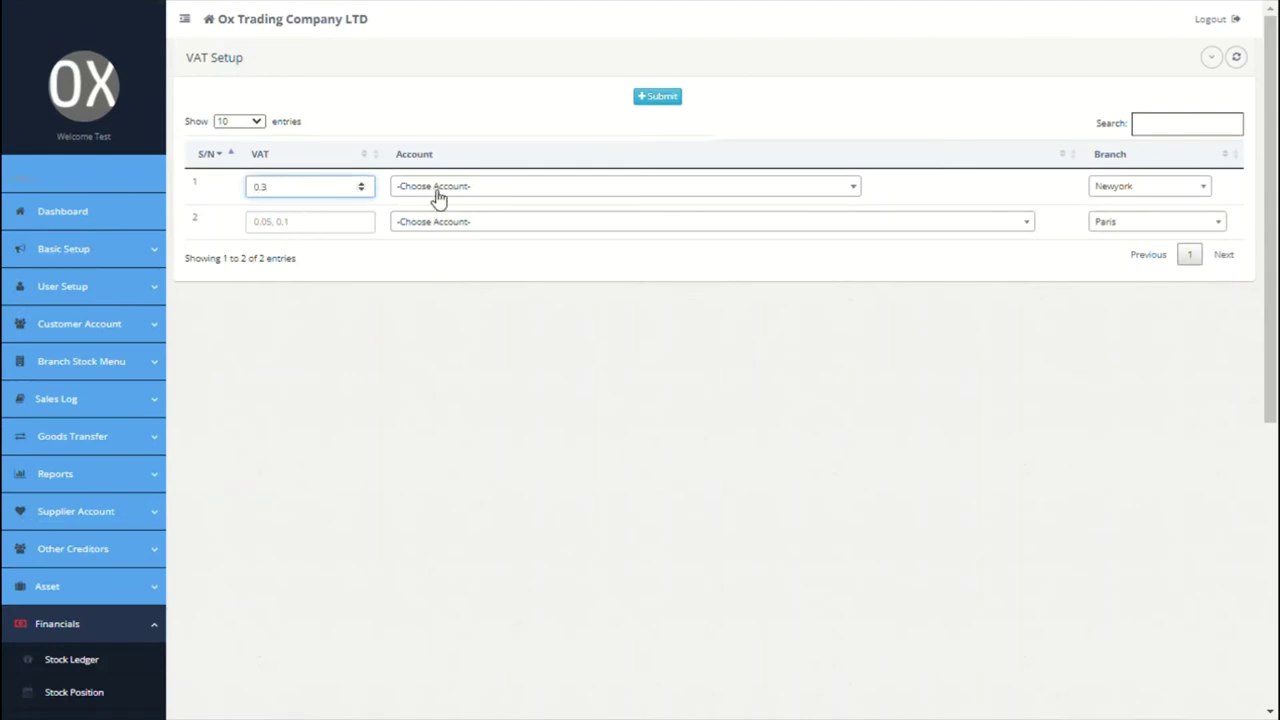
pyautogui.click(437, 190)
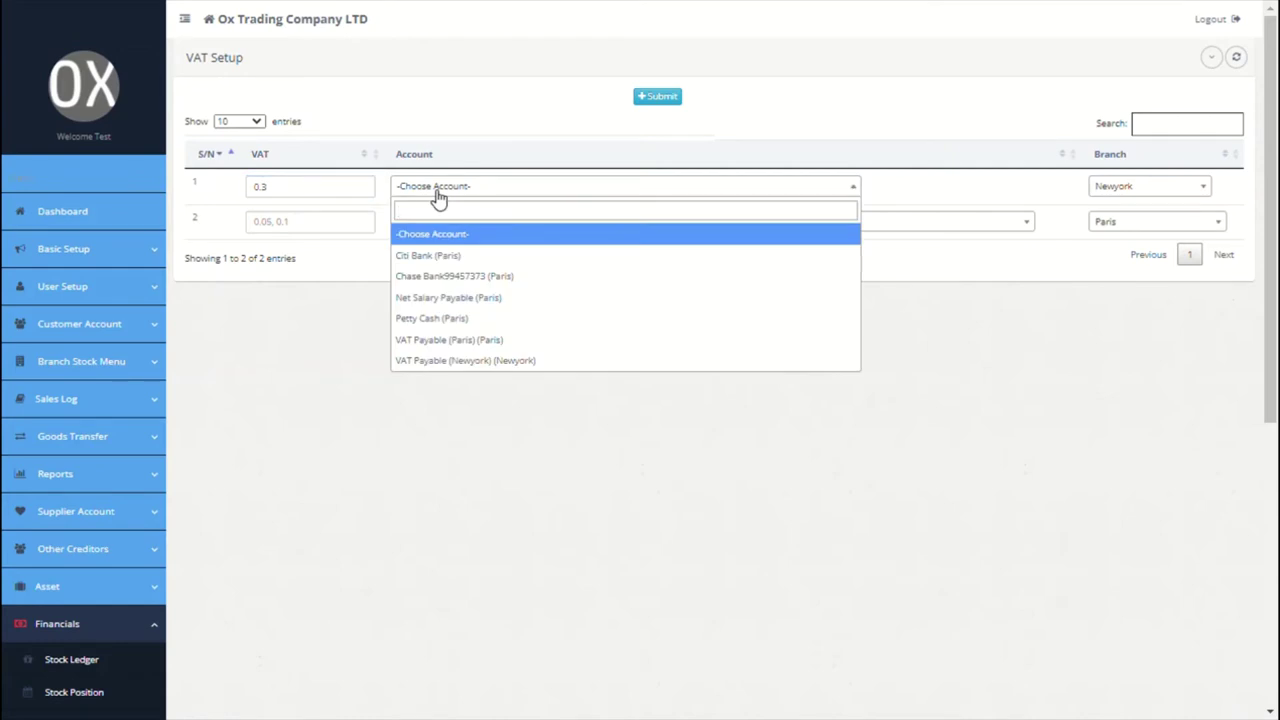
pyautogui.write('va')
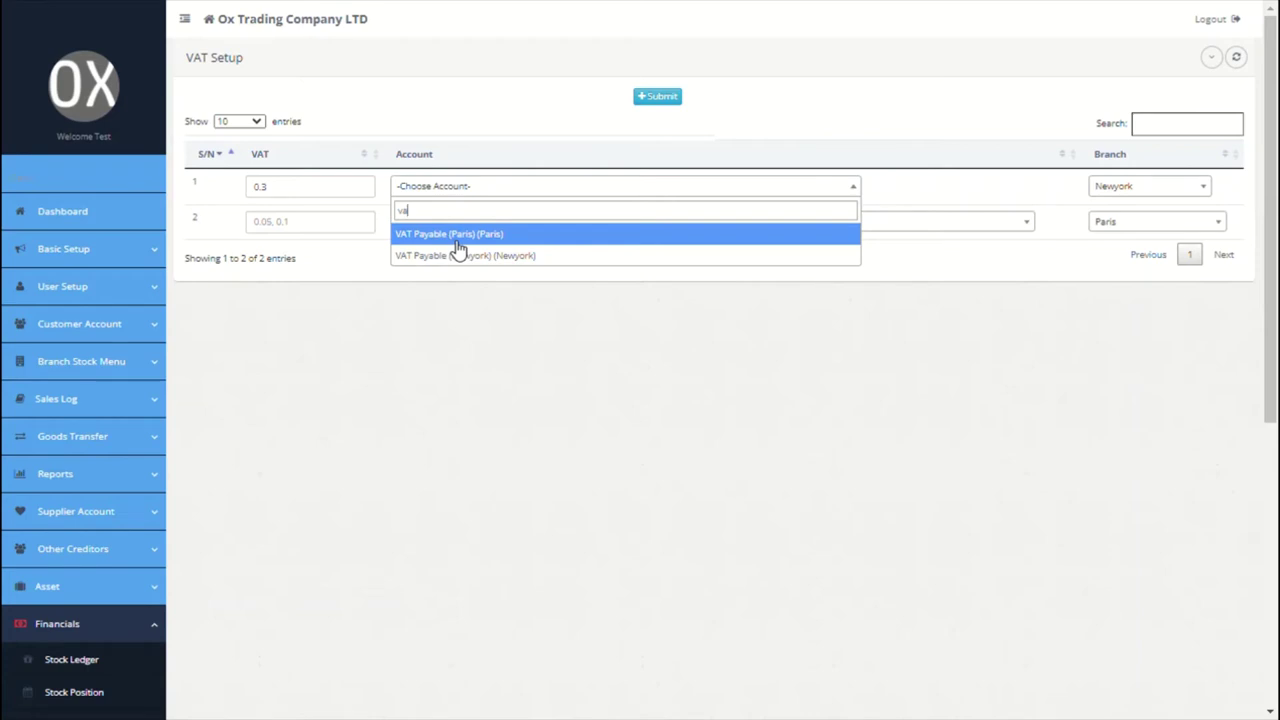
pyautogui.click(462, 256)
# Step: Give the Paris row rate 0.4 and account VAT Payable (Paris)
pyautogui.click(302, 222)
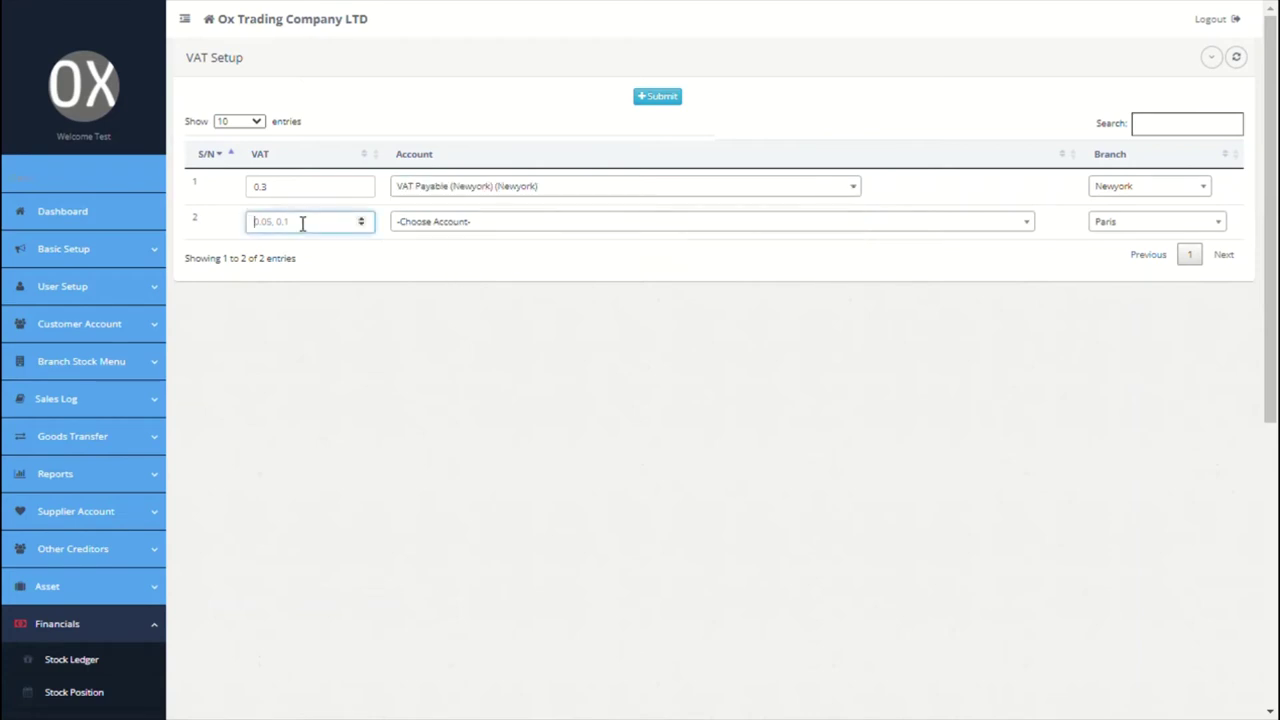
pyautogui.write('0.4')
pyautogui.click(431, 222)
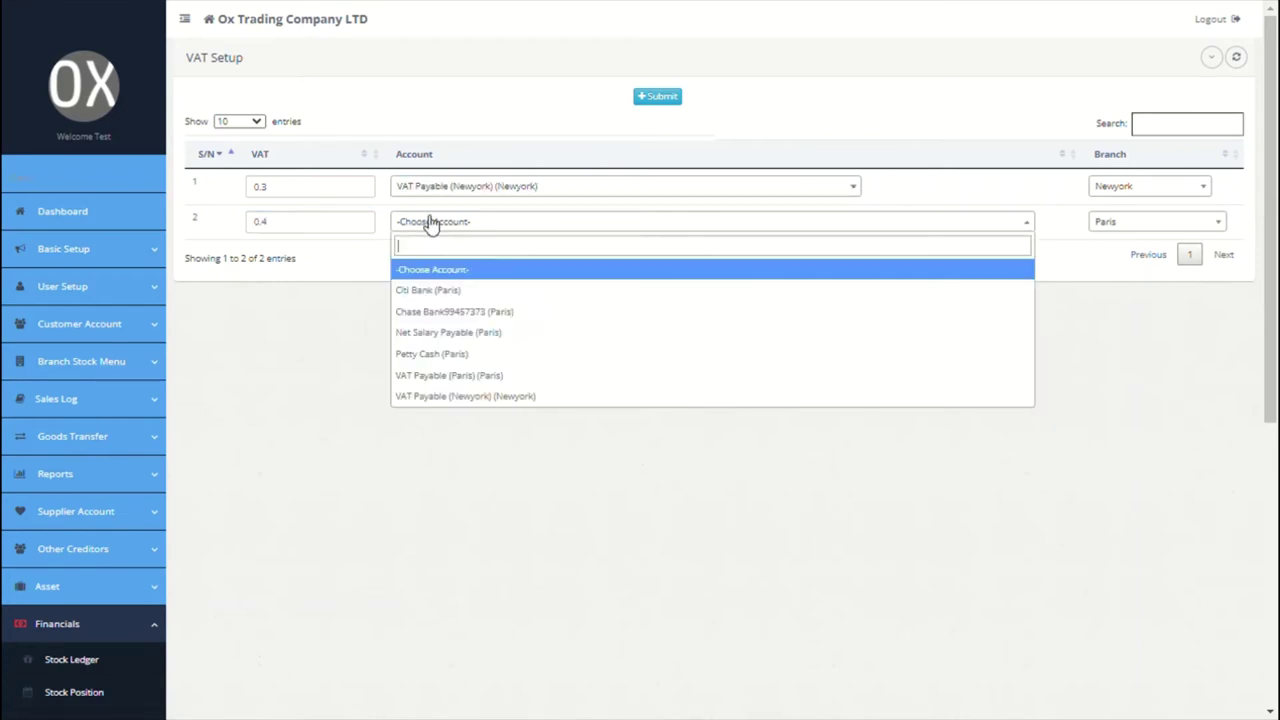
pyautogui.write('vat')
pyautogui.click(458, 270)
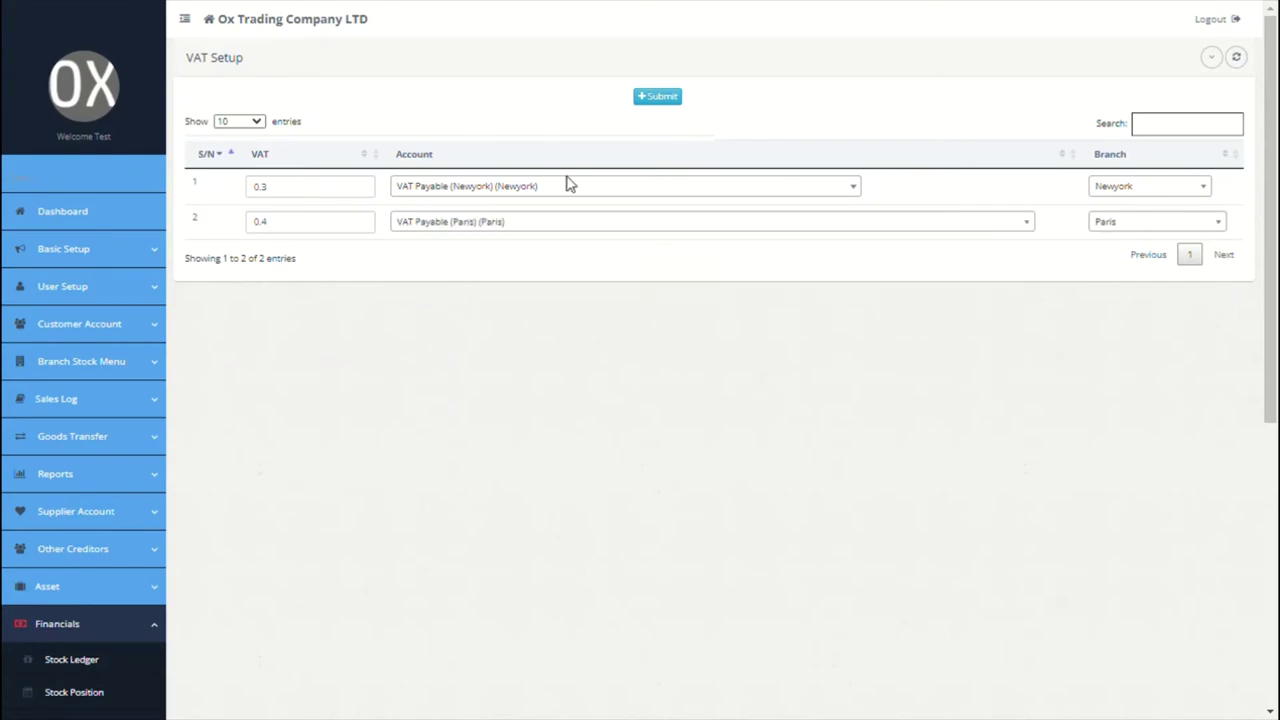
# Step: Submit the VAT settings and dismiss the Data Updated confirmation
pyautogui.click(665, 98)
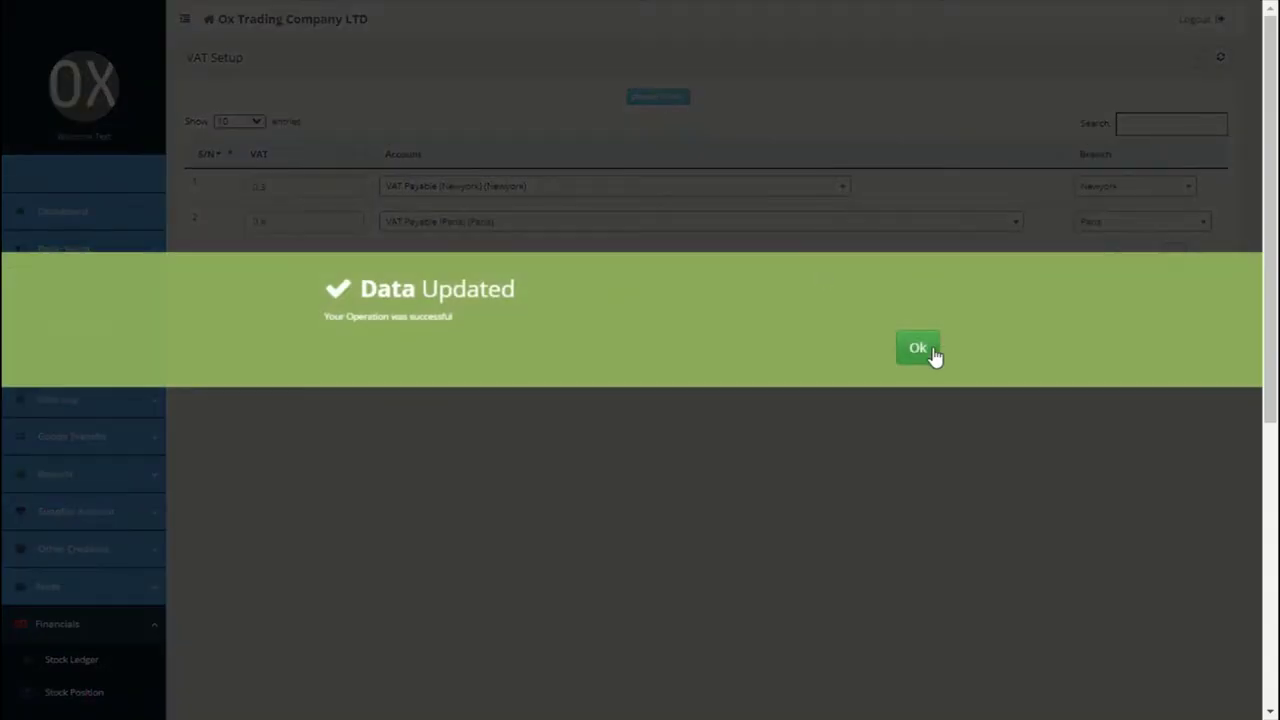
pyautogui.click(918, 348)
pyautogui.click(150, 256)
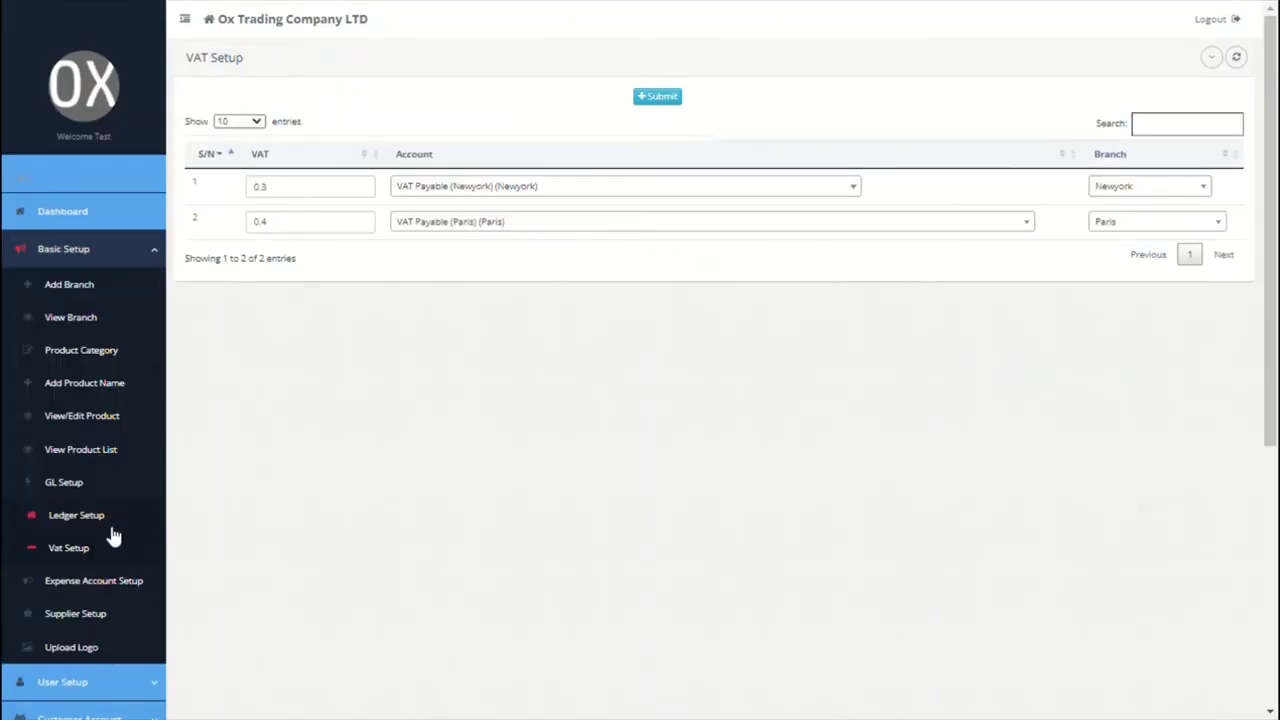
# Step: In Expense Account Setup, enter the categories Salary, rent and VAT
pyautogui.click(88, 590)
pyautogui.click(389, 158)
pyautogui.write('S')
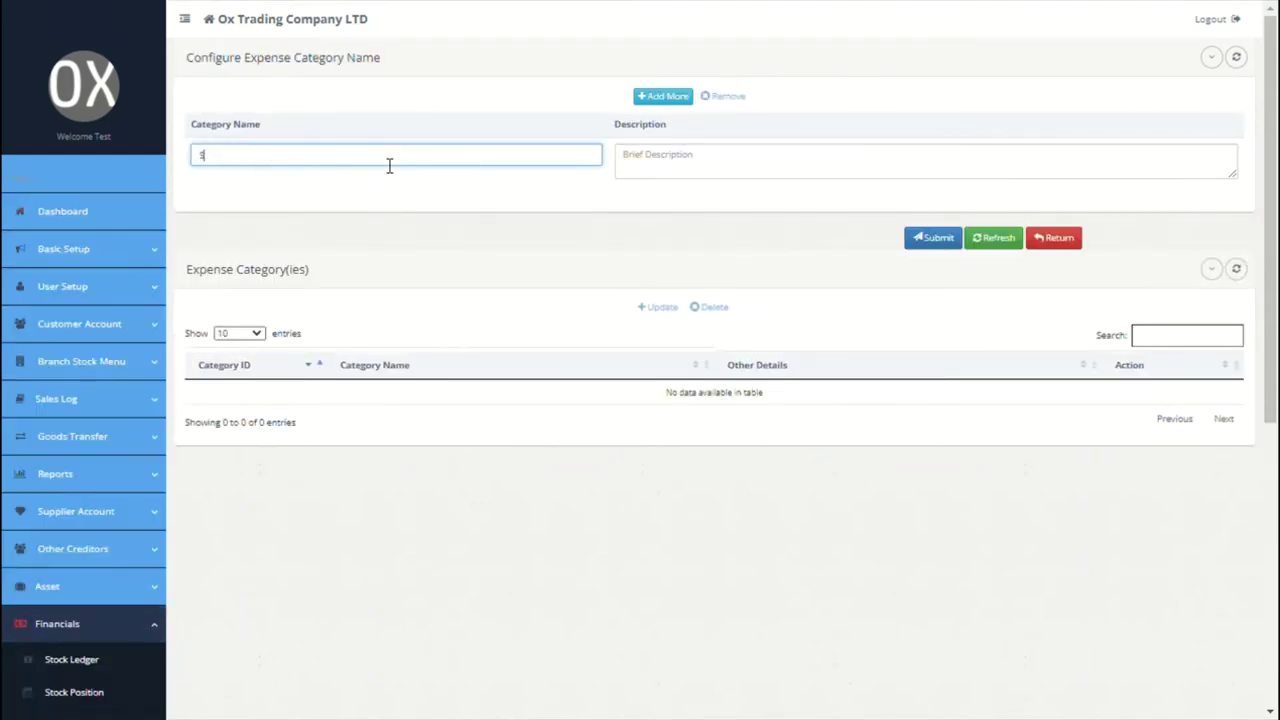
pyautogui.write('alary')
pyautogui.click(678, 155)
pyautogui.click(663, 96)
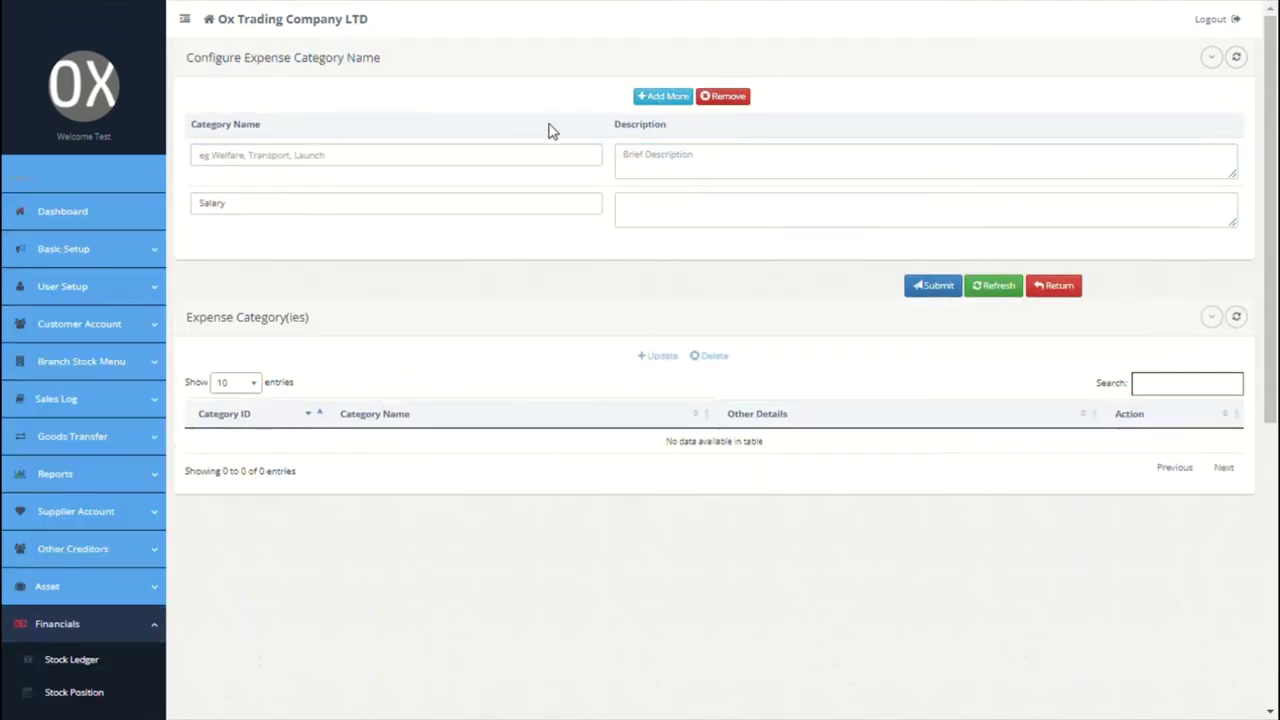
pyautogui.click(528, 156)
pyautogui.write('rent')
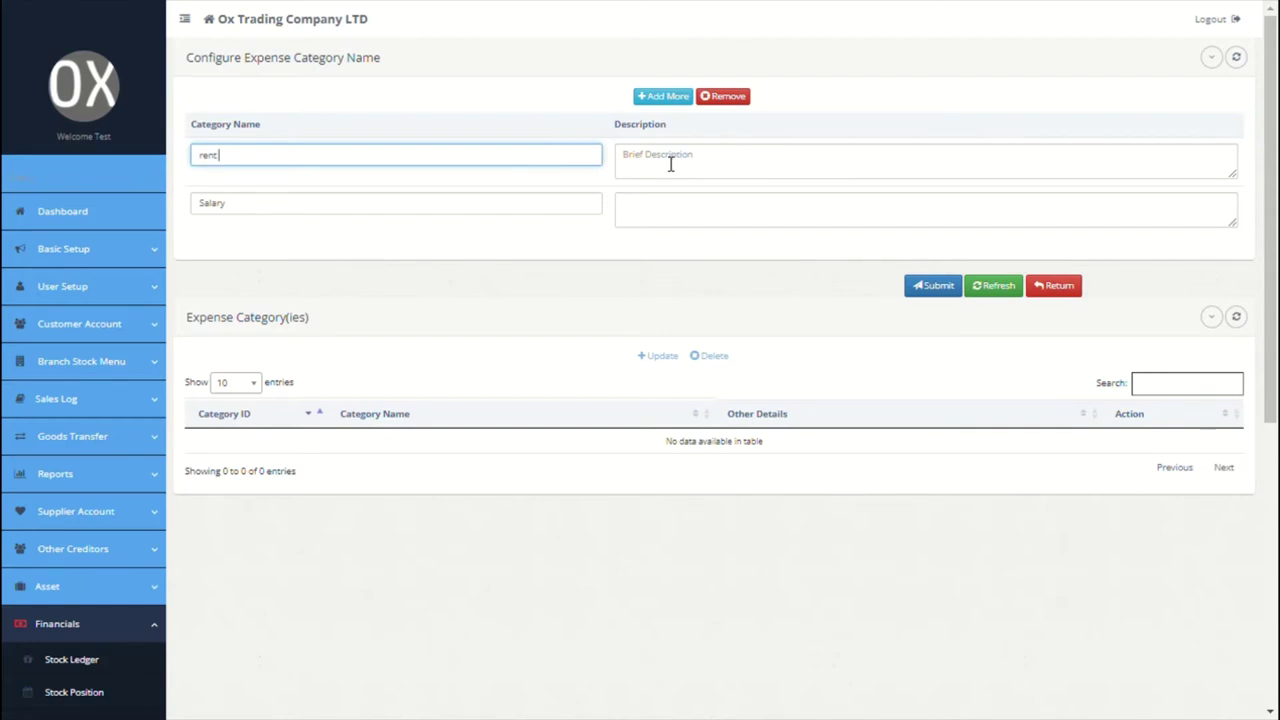
pyautogui.click(661, 170)
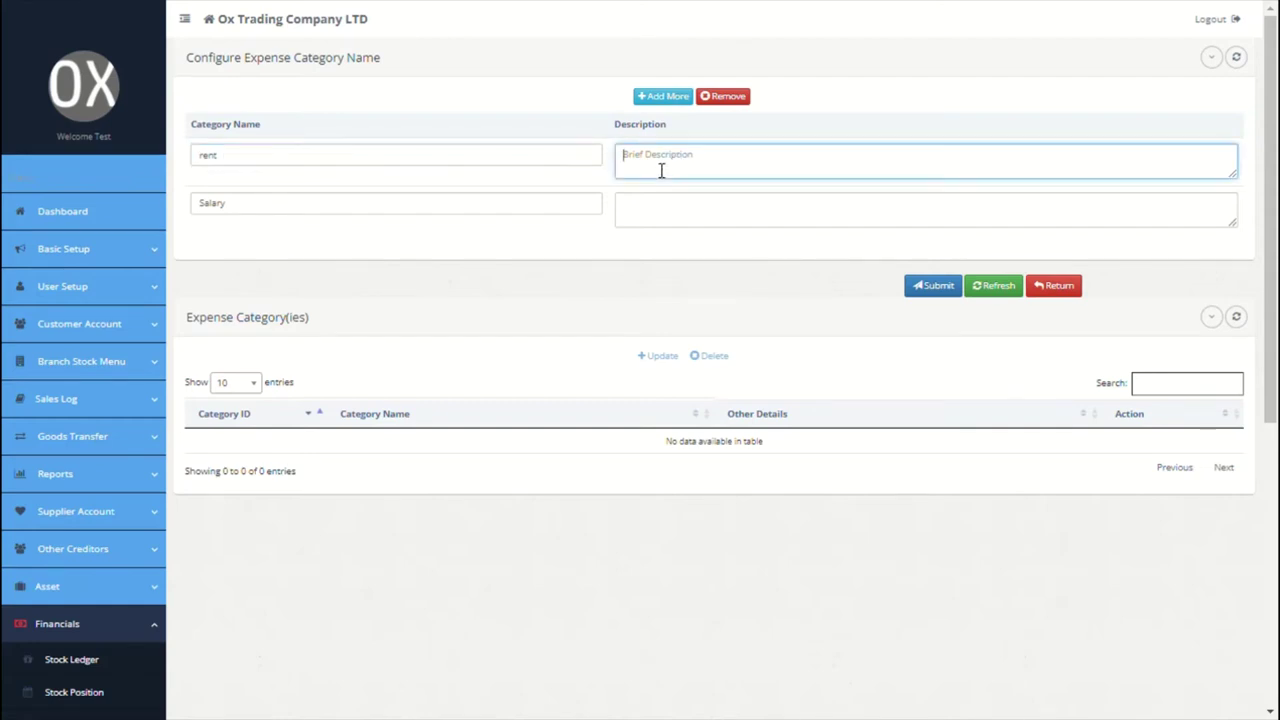
pyautogui.click(645, 100)
pyautogui.click(397, 165)
pyautogui.write('VAT')
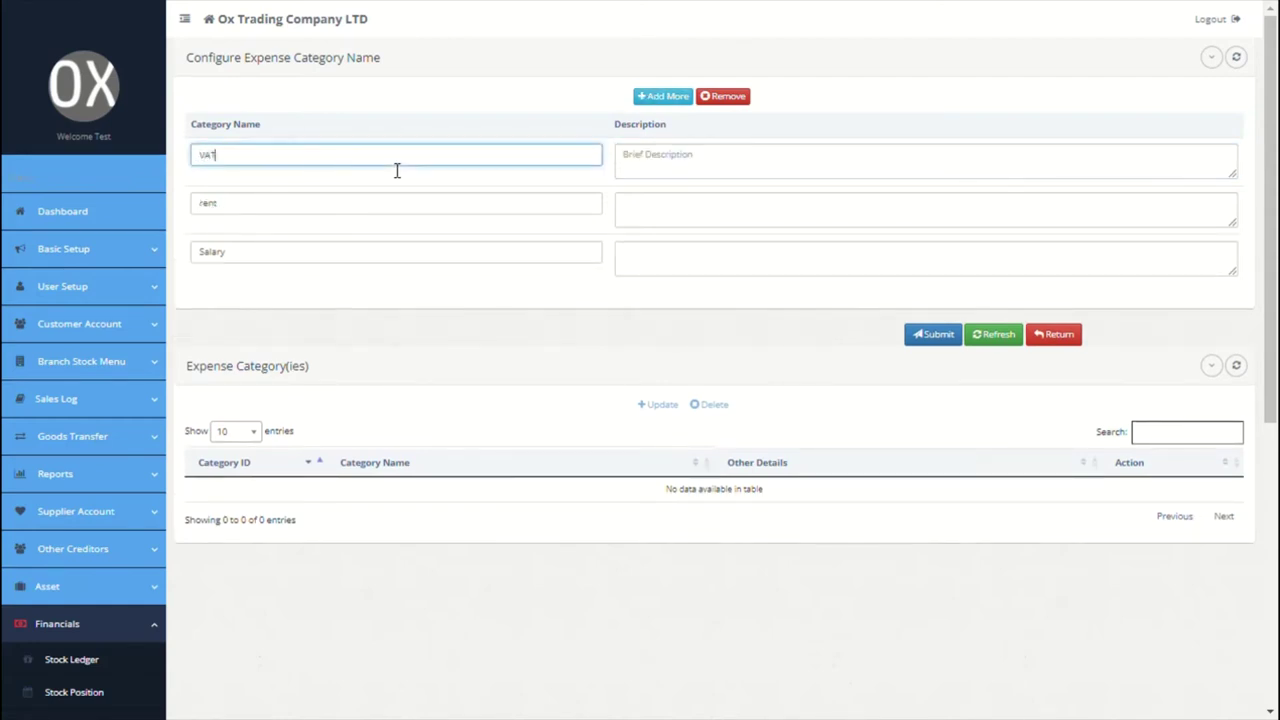
pyautogui.click(700, 181)
# Step: Add categories Media, Transport and Pension, then submit all six
pyautogui.click(675, 98)
pyautogui.click(423, 166)
pyautogui.write('M')
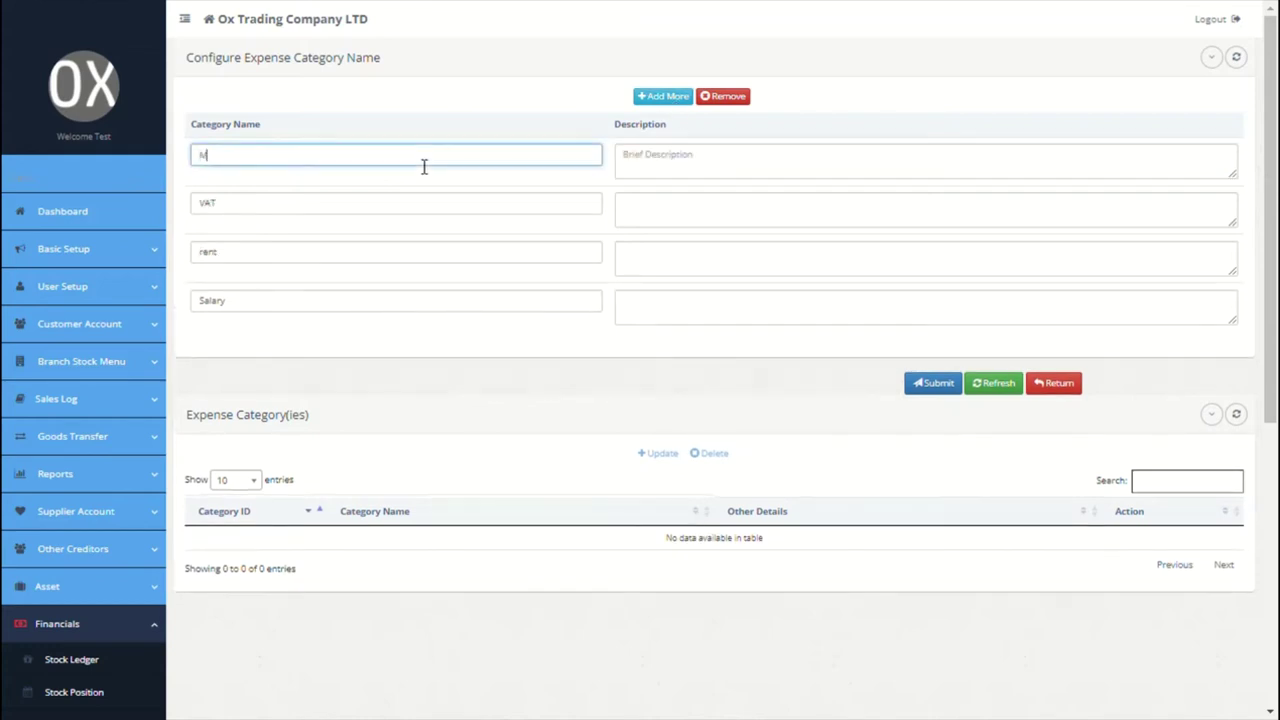
pyautogui.write('edia')
pyautogui.click(626, 168)
pyautogui.click(664, 95)
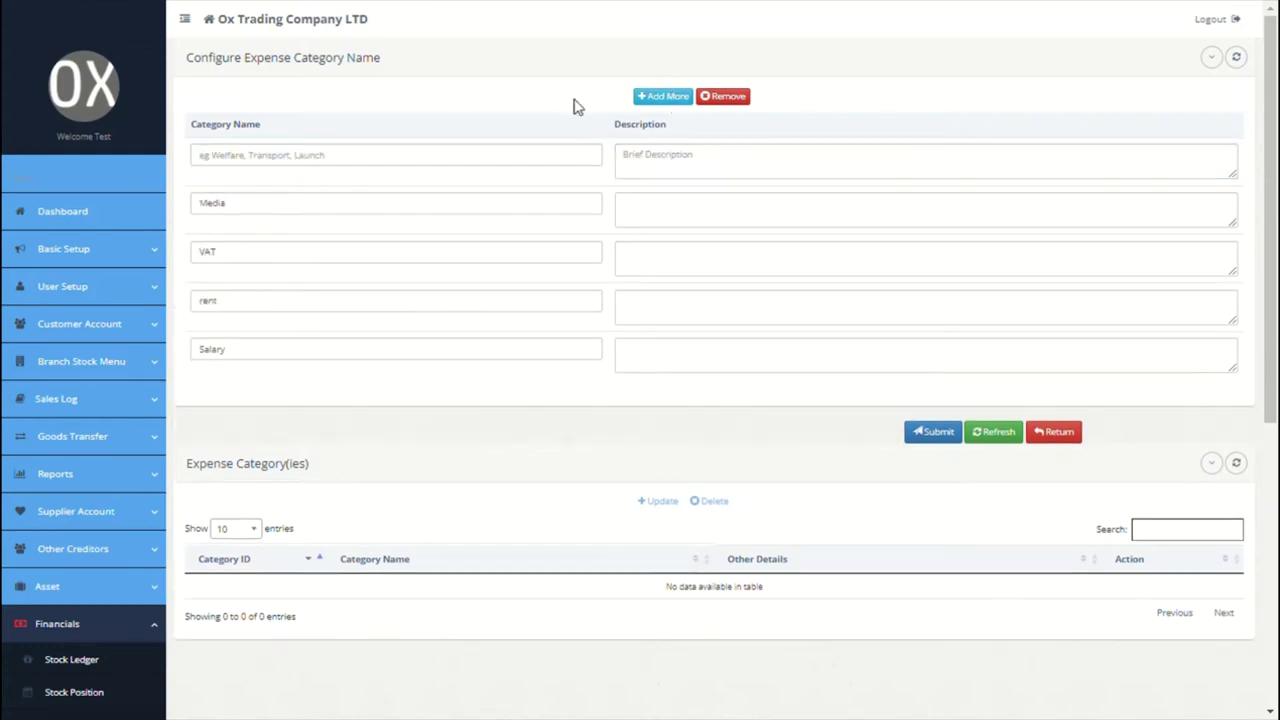
pyautogui.click(432, 158)
pyautogui.write('Trans')
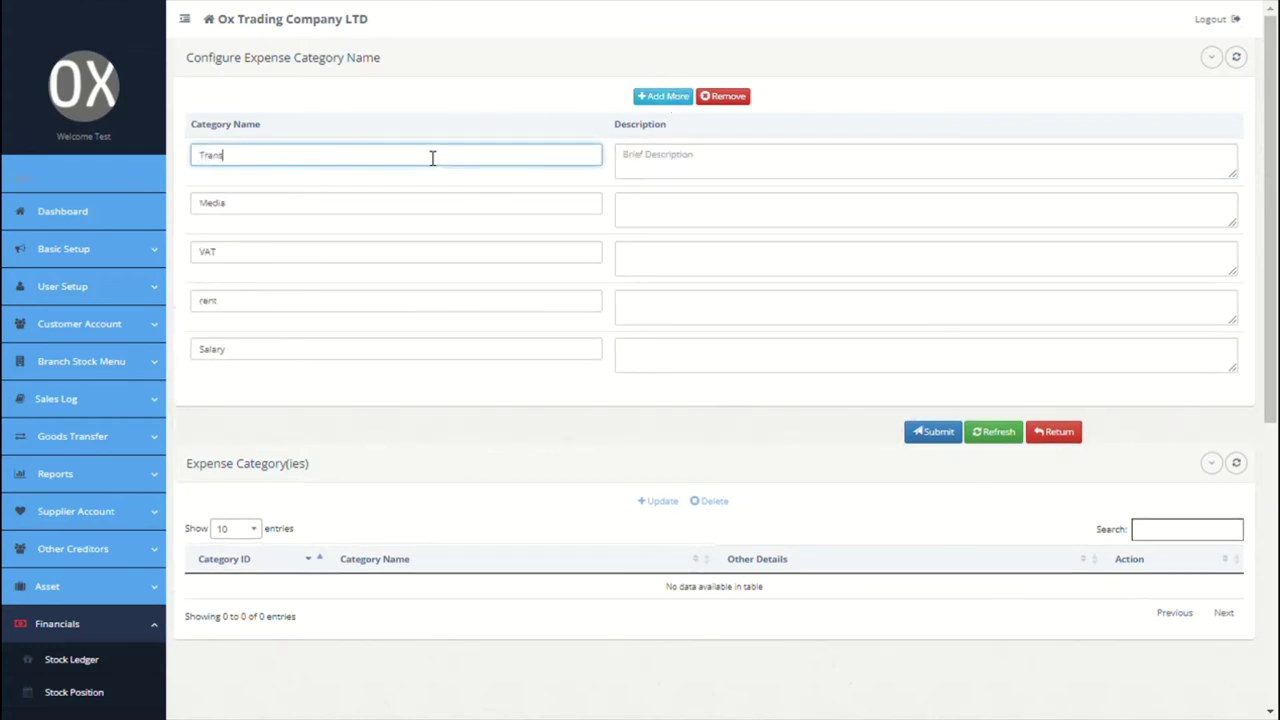
pyautogui.write('port')
pyautogui.click(714, 154)
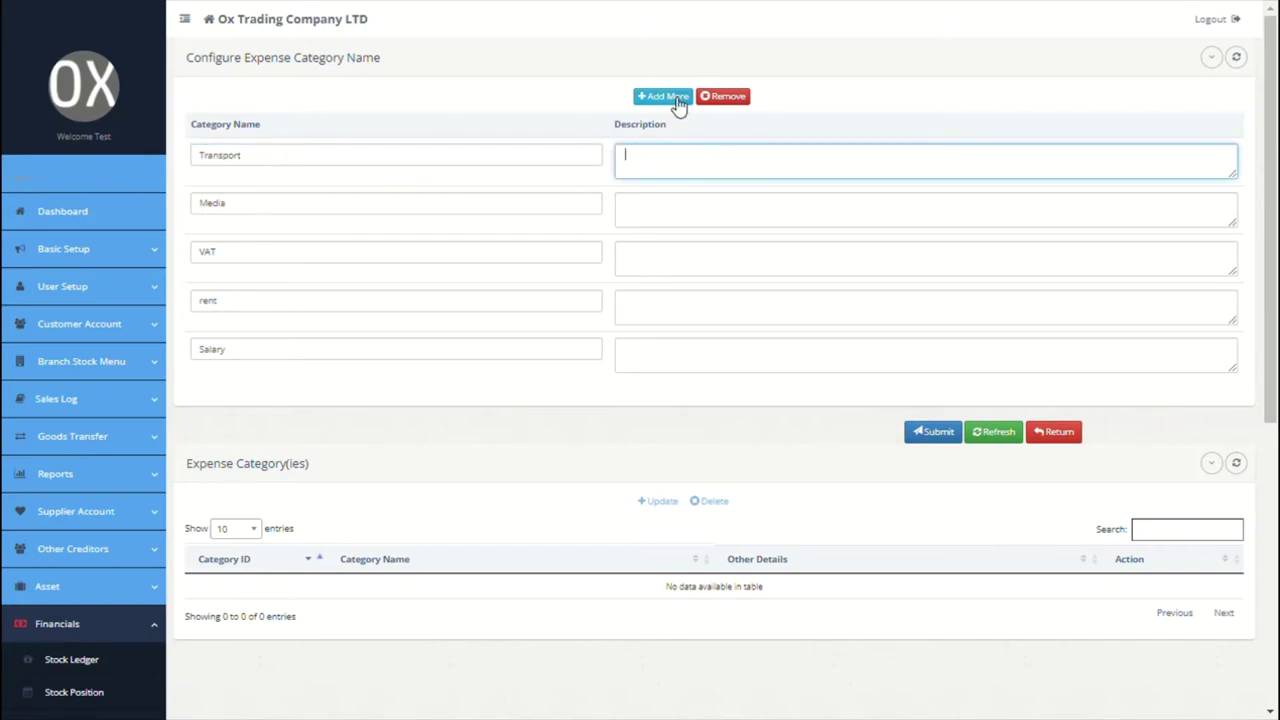
pyautogui.click(668, 98)
pyautogui.click(448, 170)
pyautogui.write('Pension')
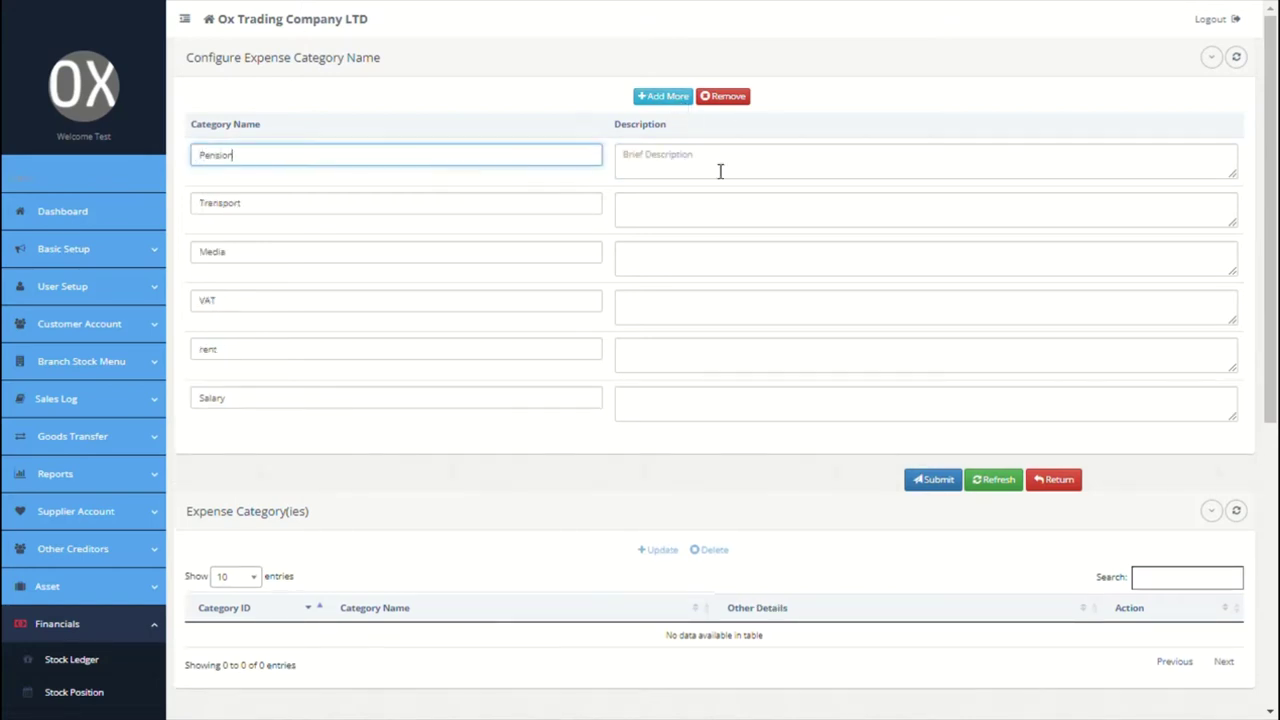
pyautogui.click(720, 166)
pyautogui.click(929, 486)
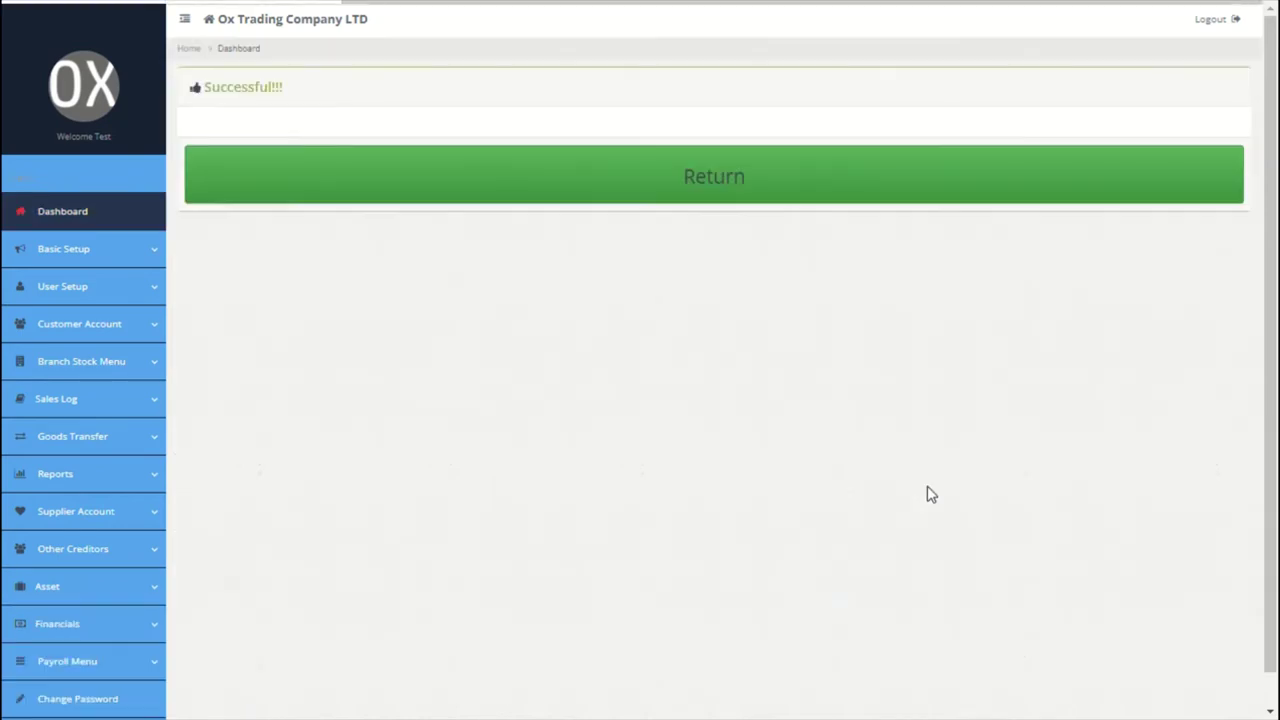
pyautogui.click(74, 253)
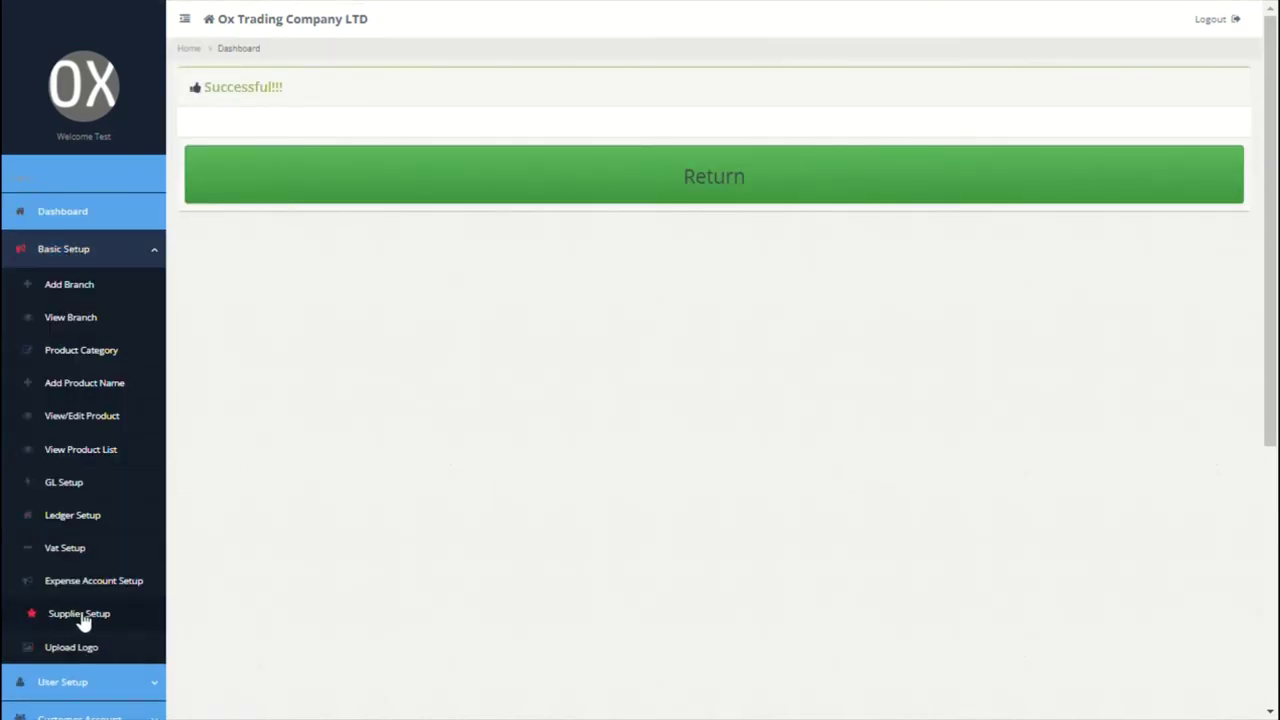
# Step: In supplier setup, add Swiss Manufacturing China LLC for the Paris branch
pyautogui.click(80, 614)
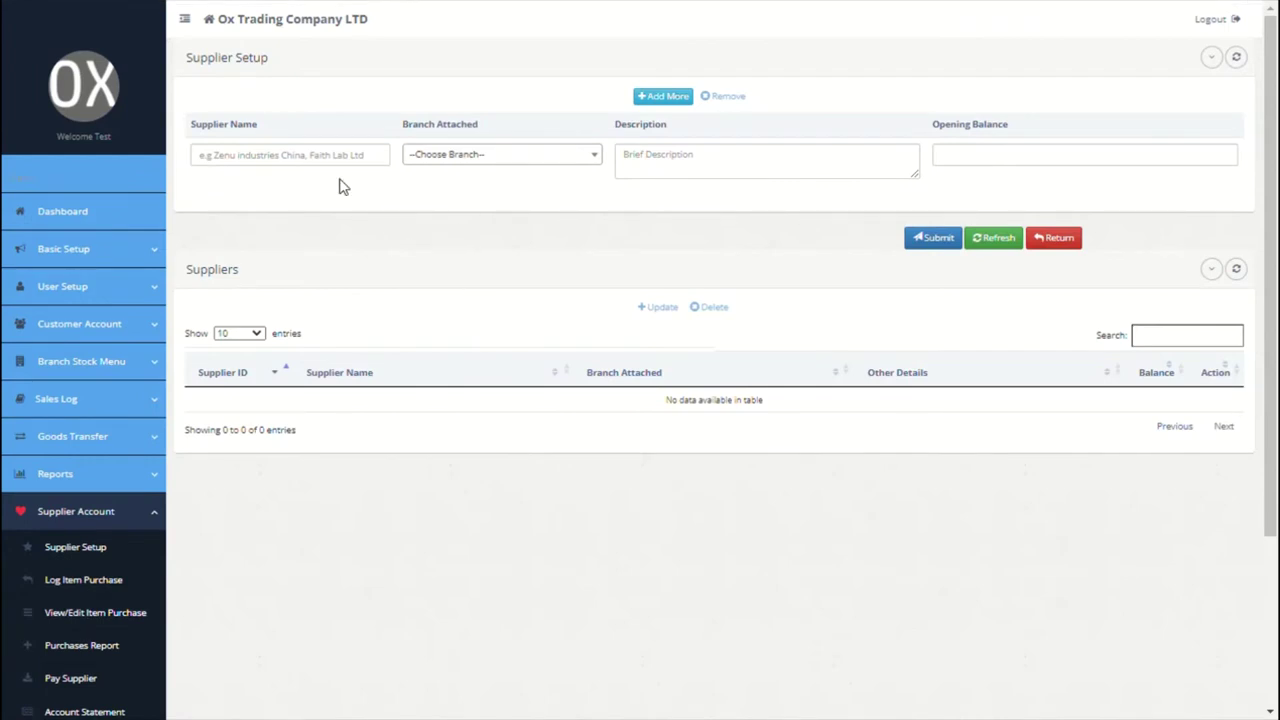
pyautogui.click(303, 166)
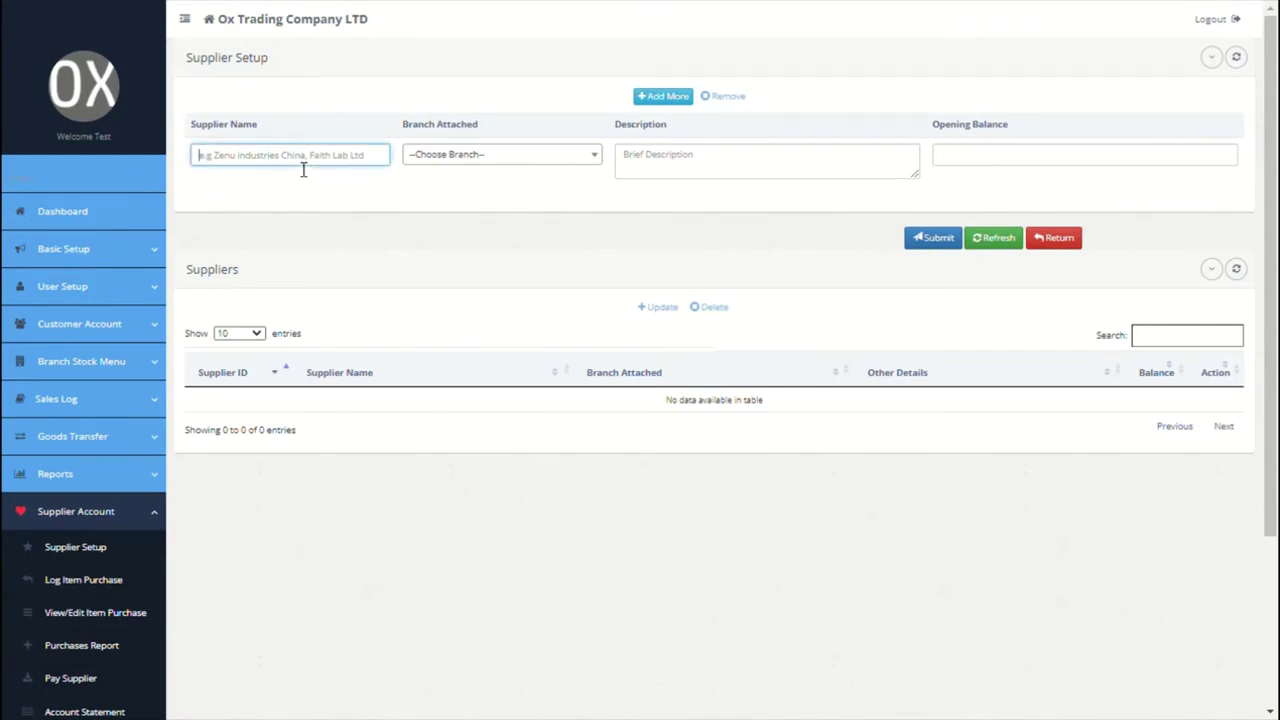
pyautogui.write('Swiss Manufacturing China LLC')
pyautogui.click(447, 160)
pyautogui.click(449, 220)
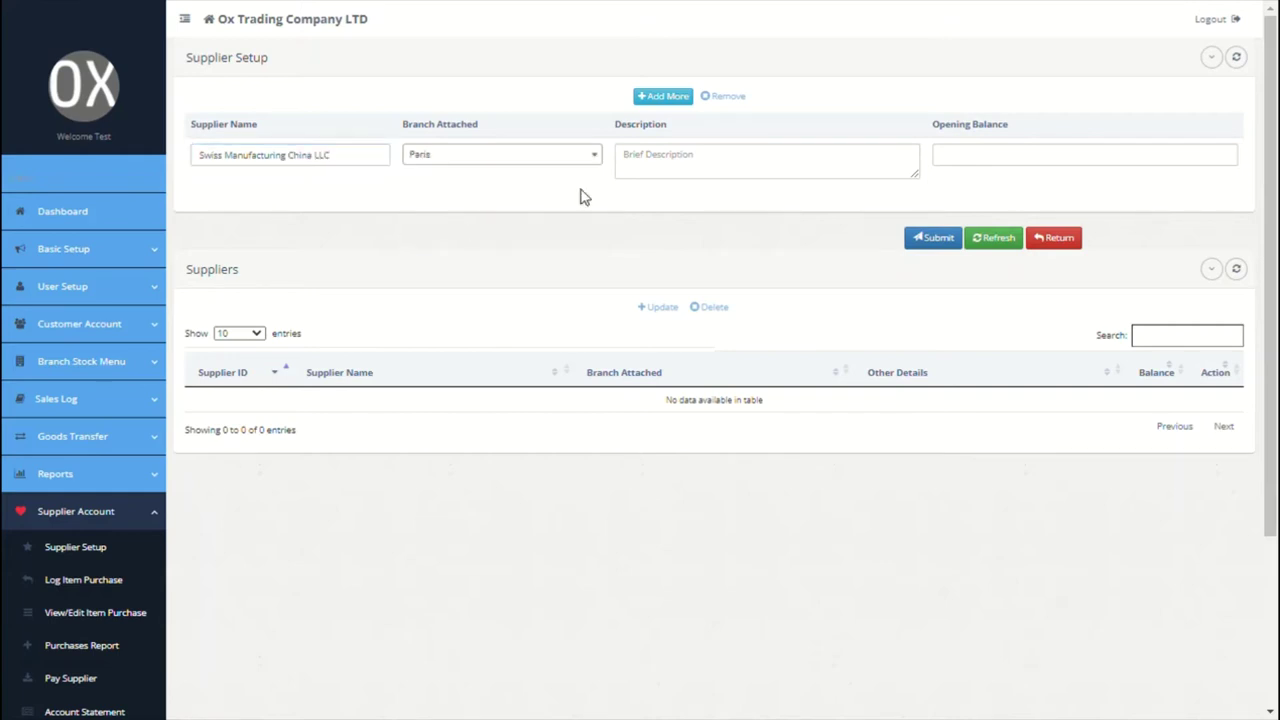
pyautogui.click(672, 178)
pyautogui.write('No 10 china road, china')
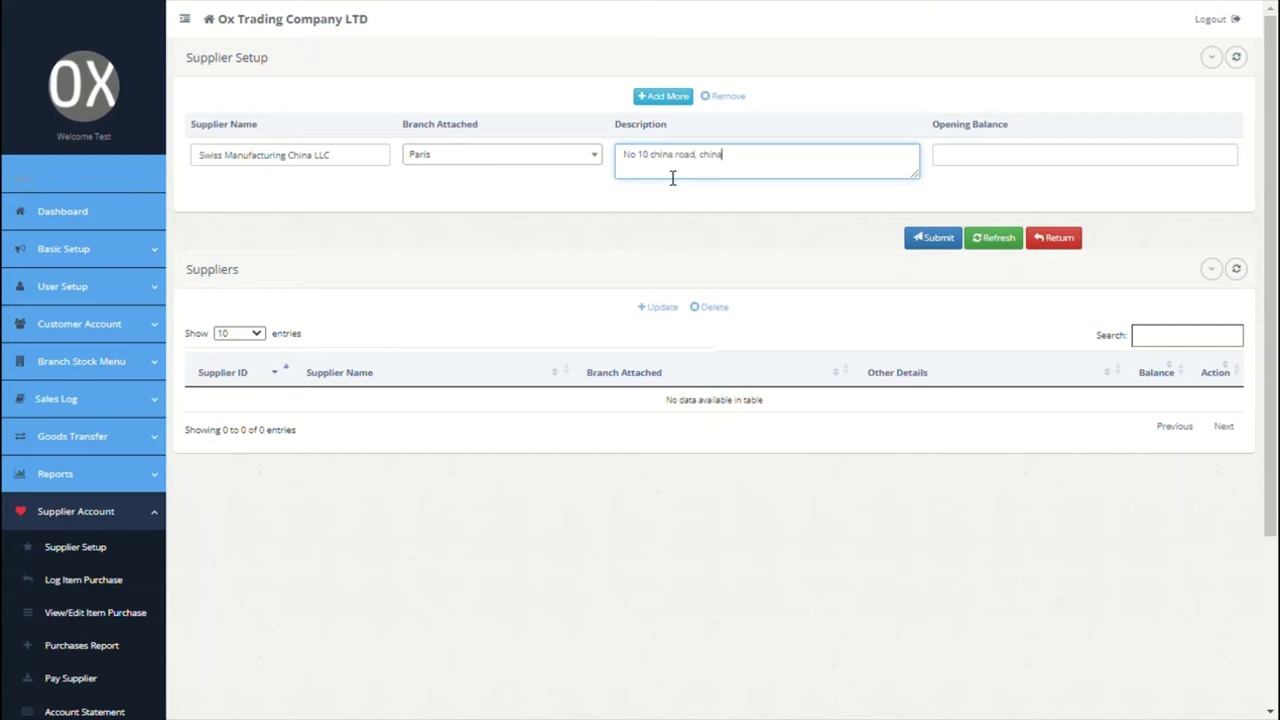
pyautogui.click(999, 172)
# Step: Add a second supplier, Faith Lab Industries LTD, for Paris with its address description
pyautogui.click(679, 94)
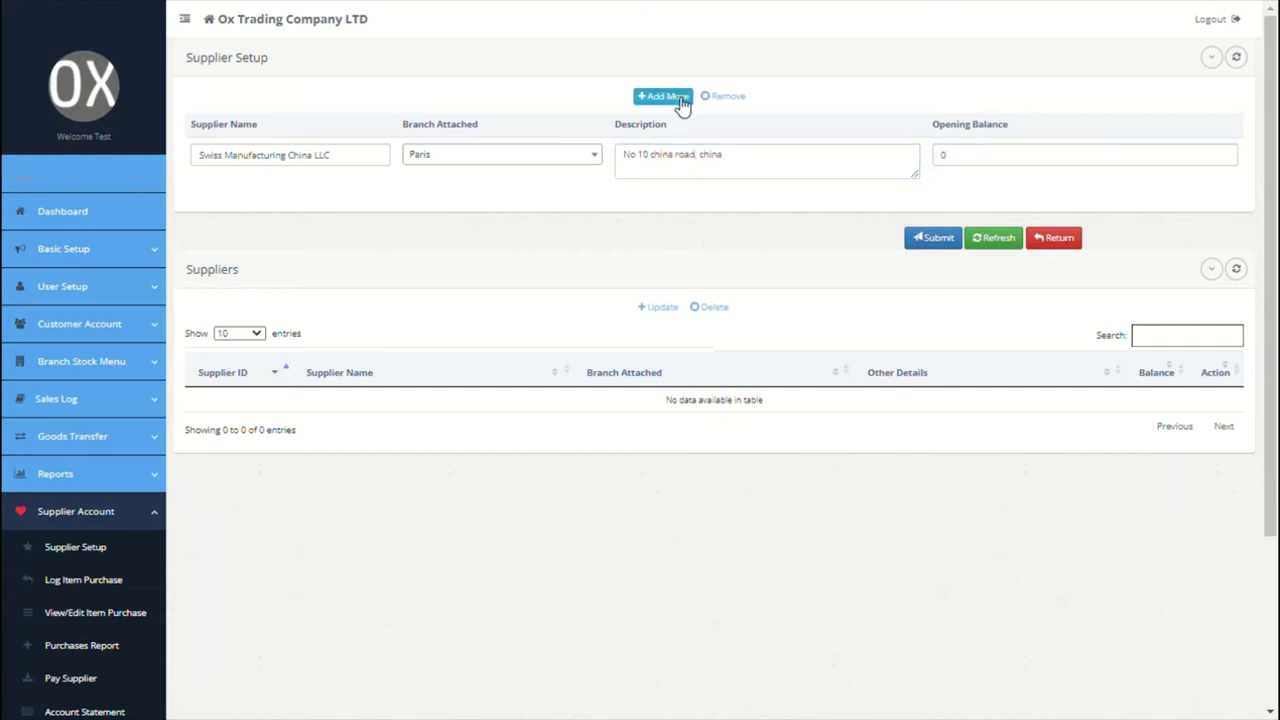
pyautogui.click(260, 160)
pyautogui.write('Faith Lab')
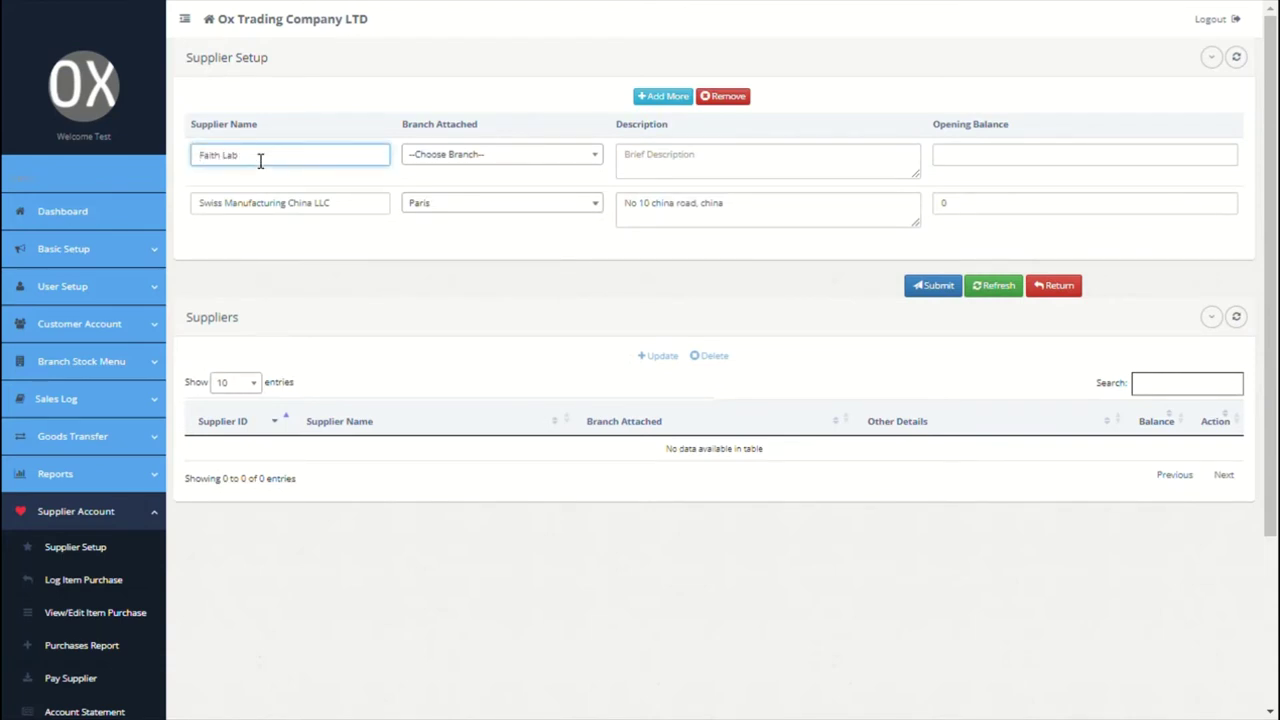
pyautogui.write(' industries LTD')
pyautogui.click(486, 154)
pyautogui.click(443, 220)
pyautogui.click(743, 163)
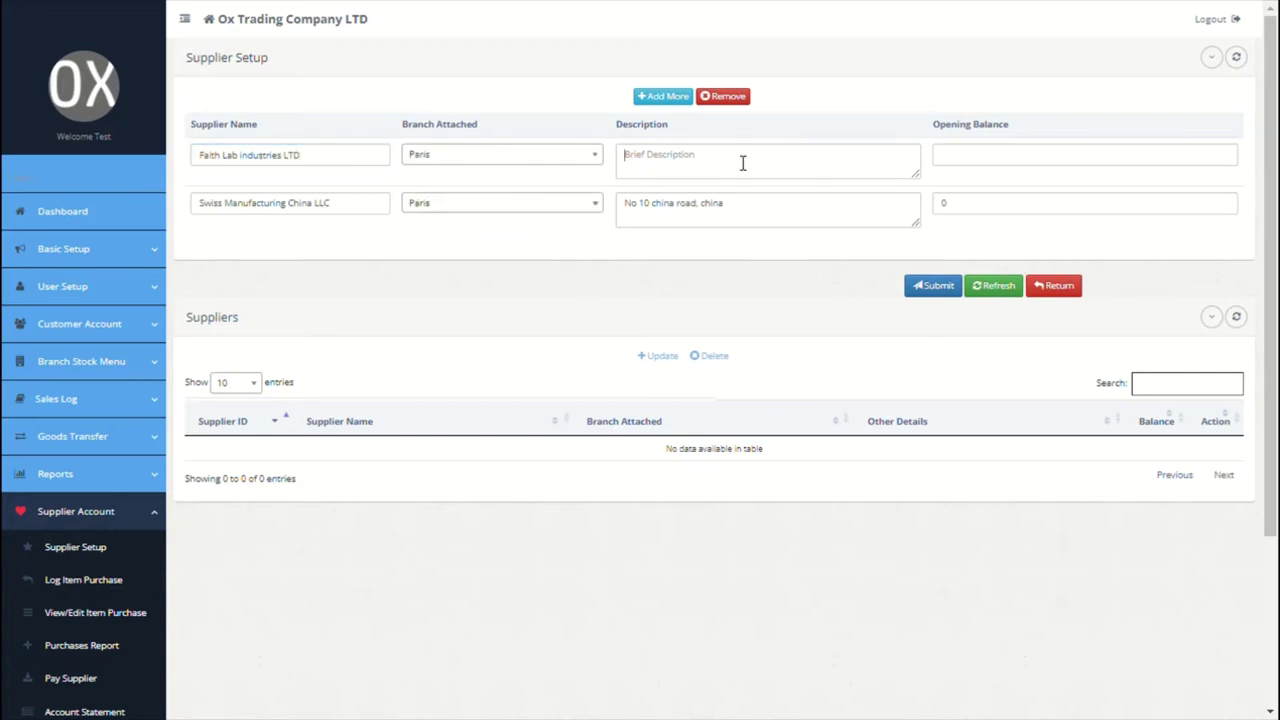
pyautogui.write('r')
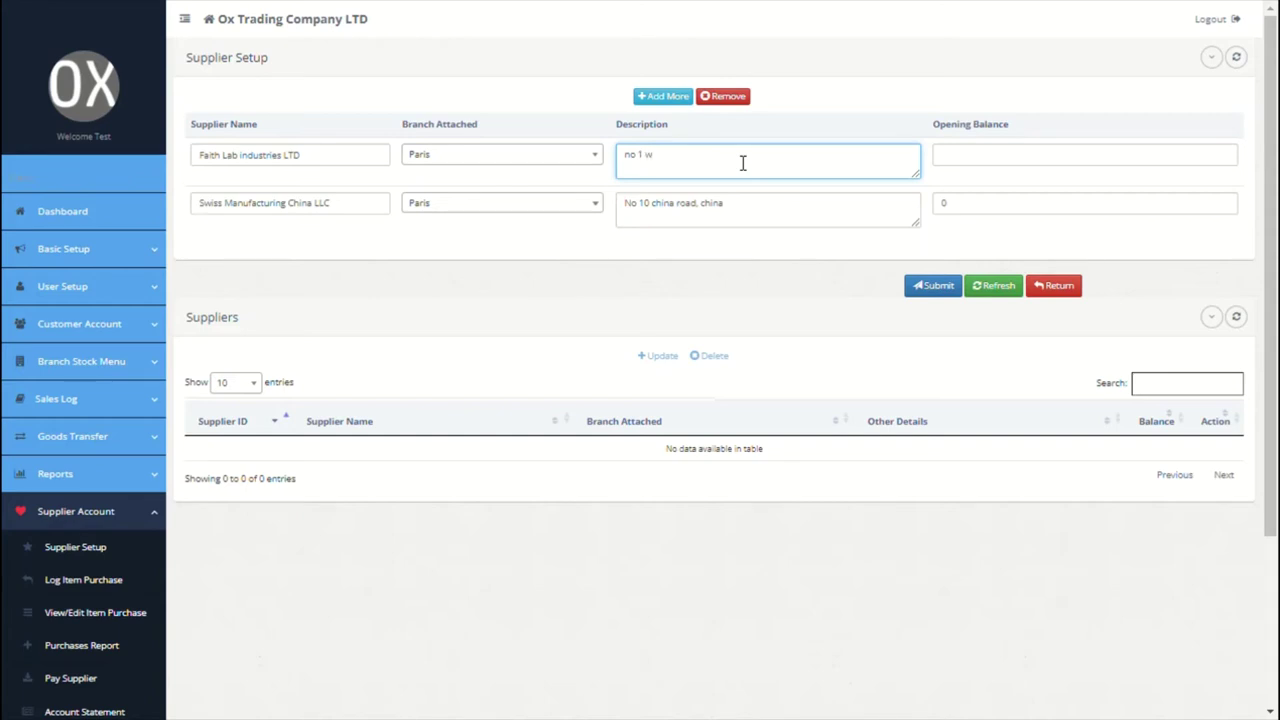
pyautogui.write('o 1 sweden road, sweden')
# Step: Set opening balance 0, submit both suppliers and acknowledge the confirmation
pyautogui.click(1010, 165)
pyautogui.write('0')
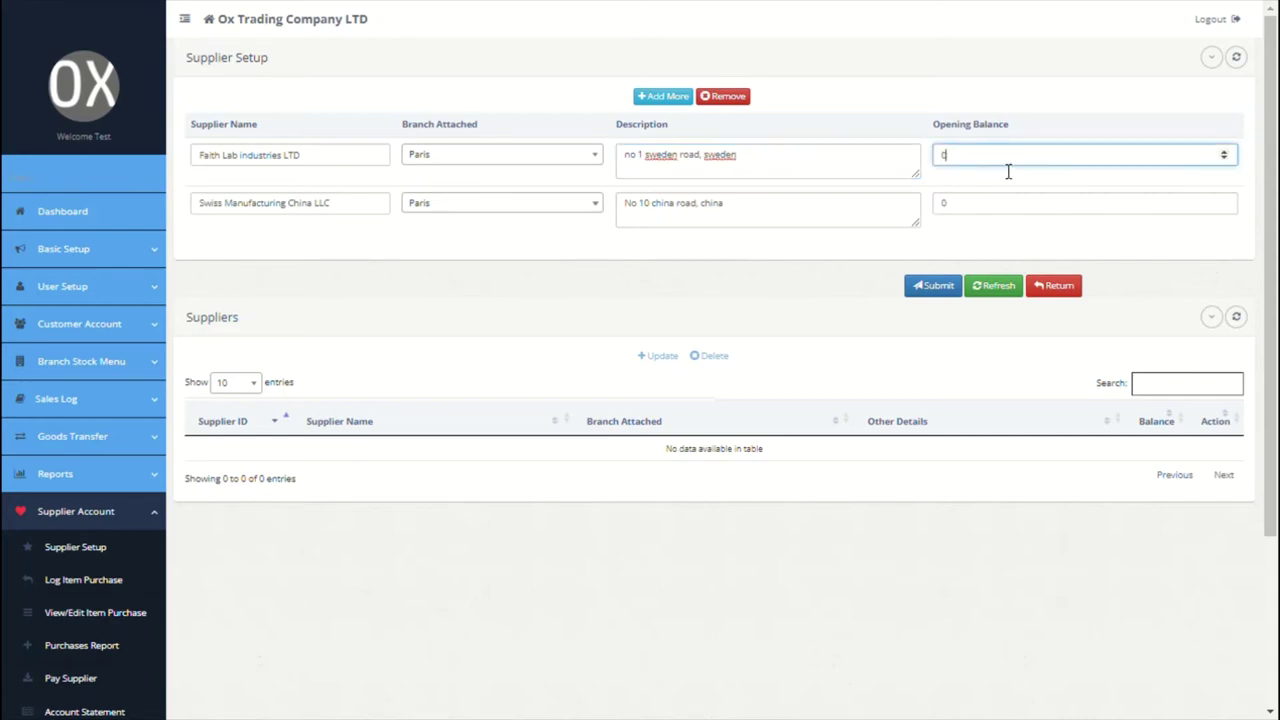
pyautogui.click(931, 286)
pyautogui.click(917, 348)
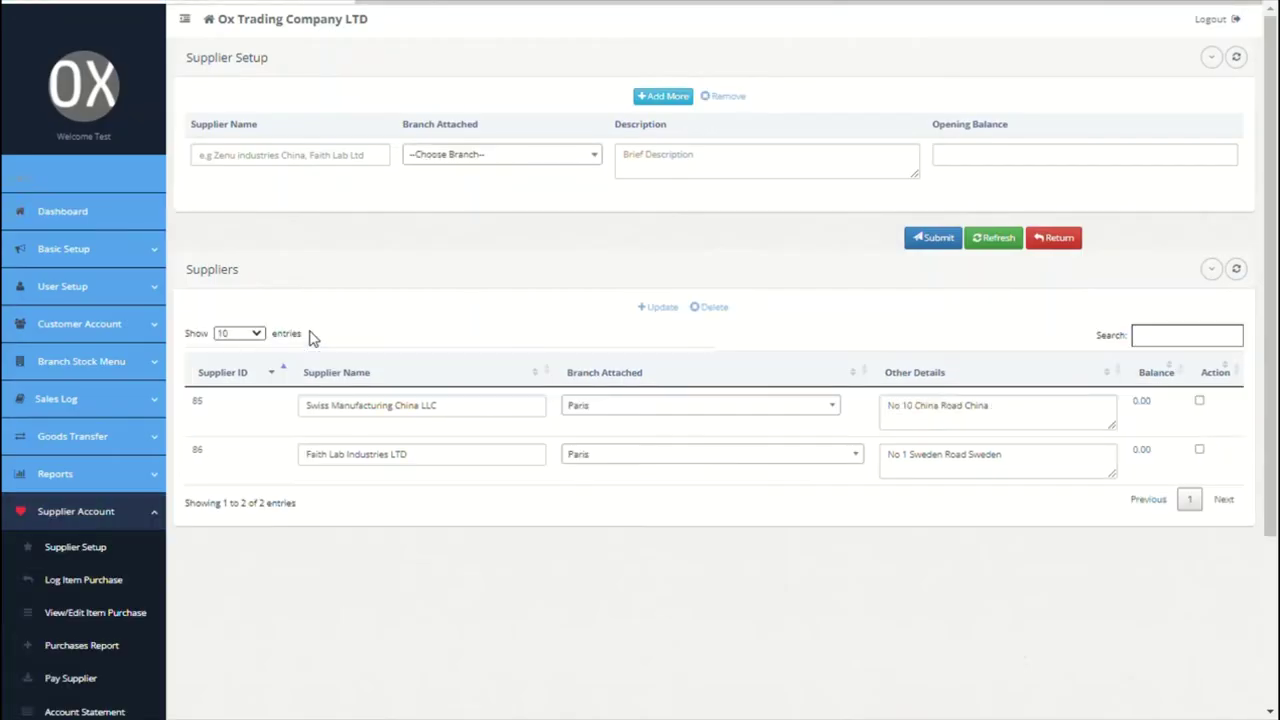
pyautogui.click(143, 260)
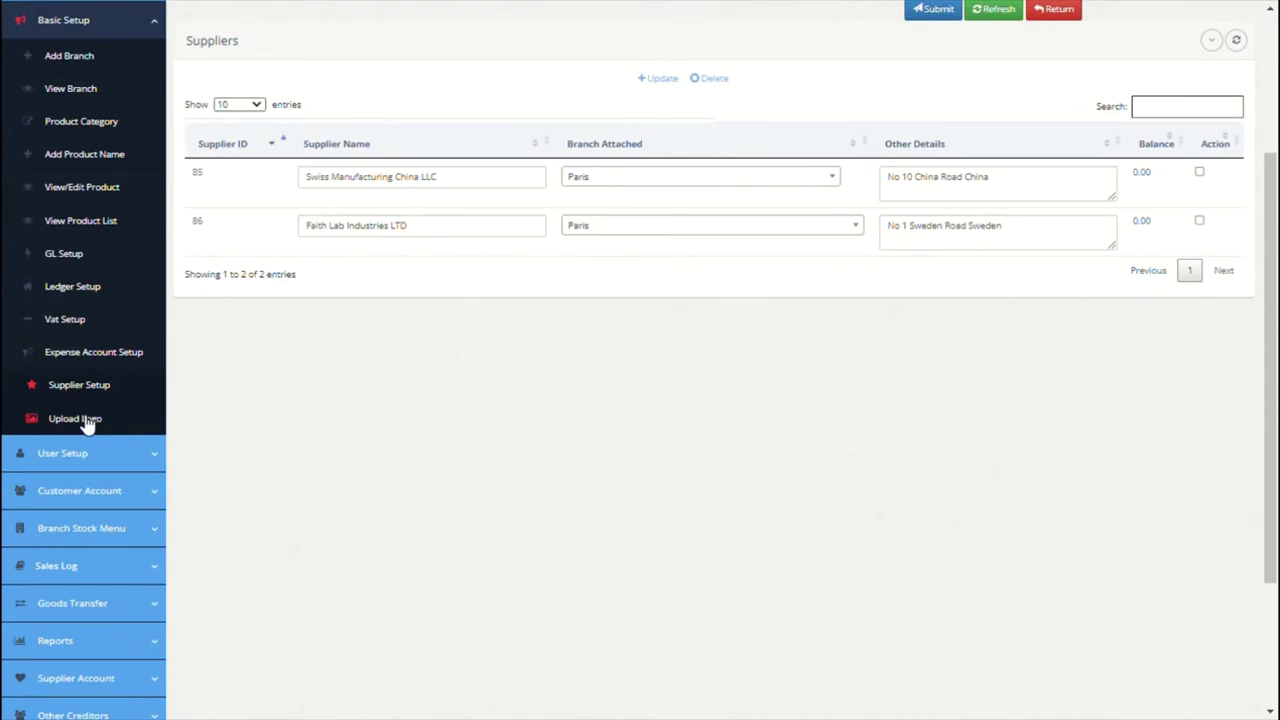
# Step: Visit the Upload Logo page, then open the Add User form under User Setup
pyautogui.click(86, 424)
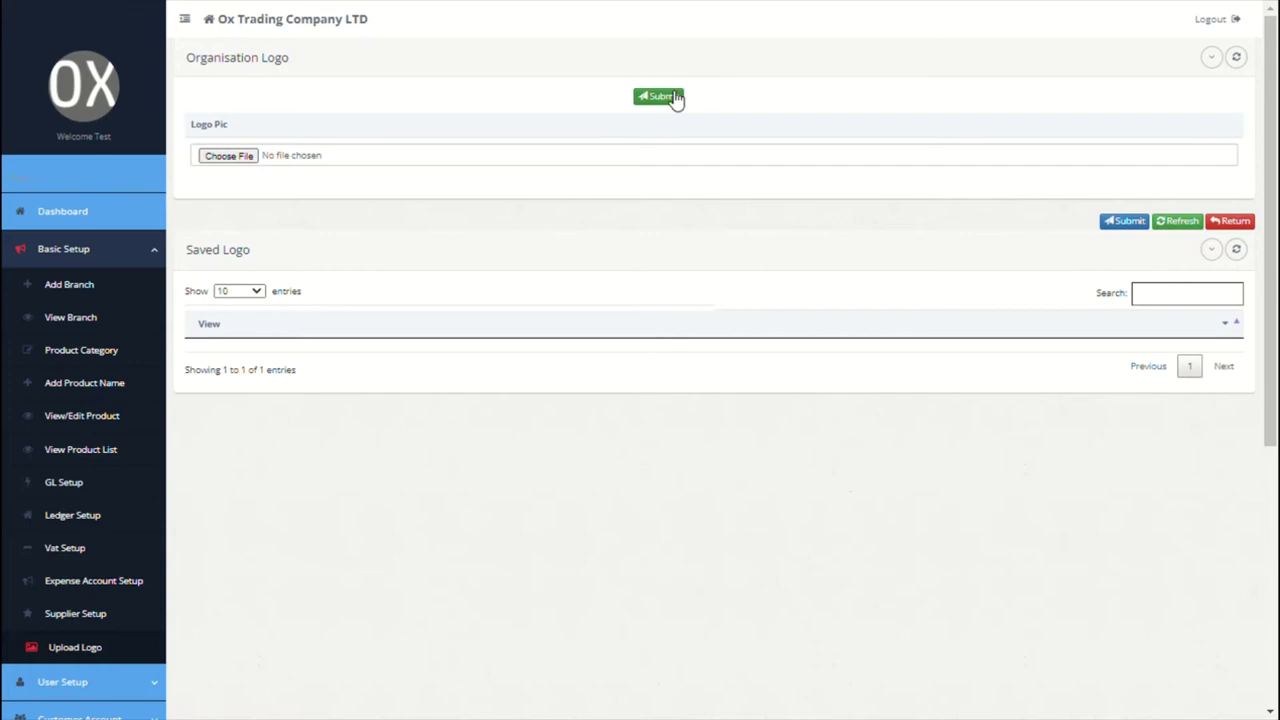
pyautogui.click(141, 260)
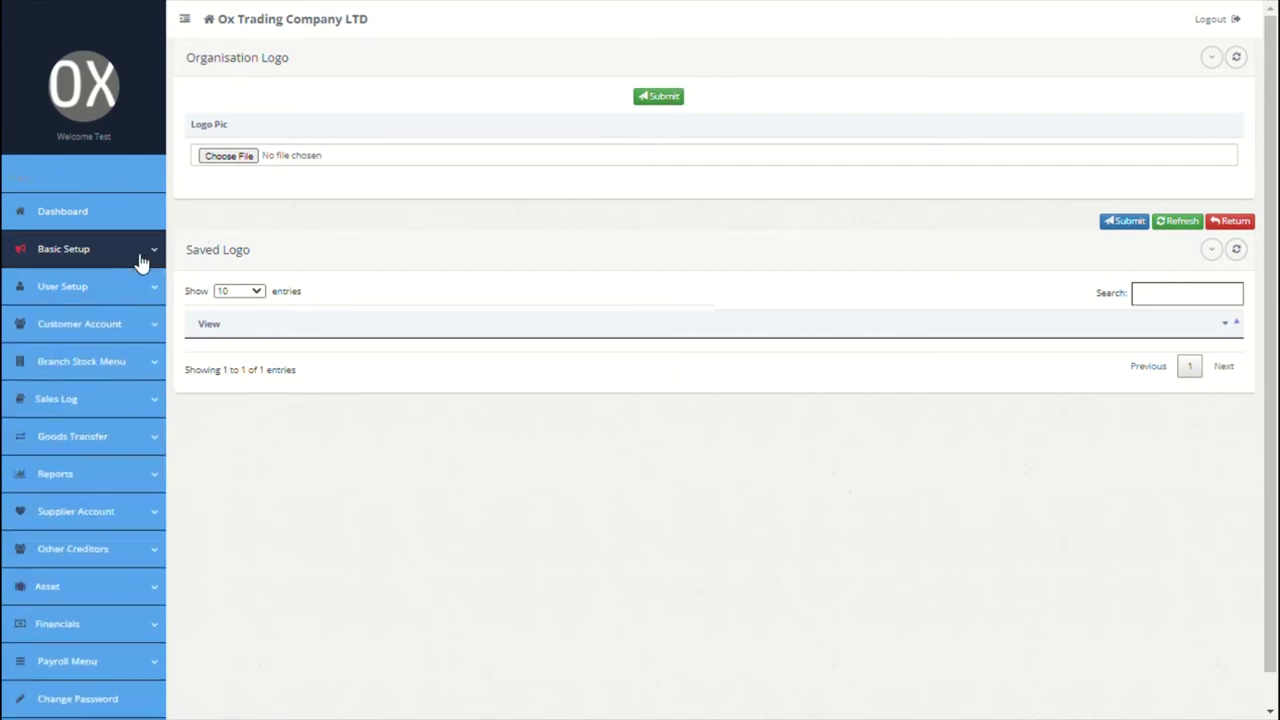
pyautogui.click(122, 280)
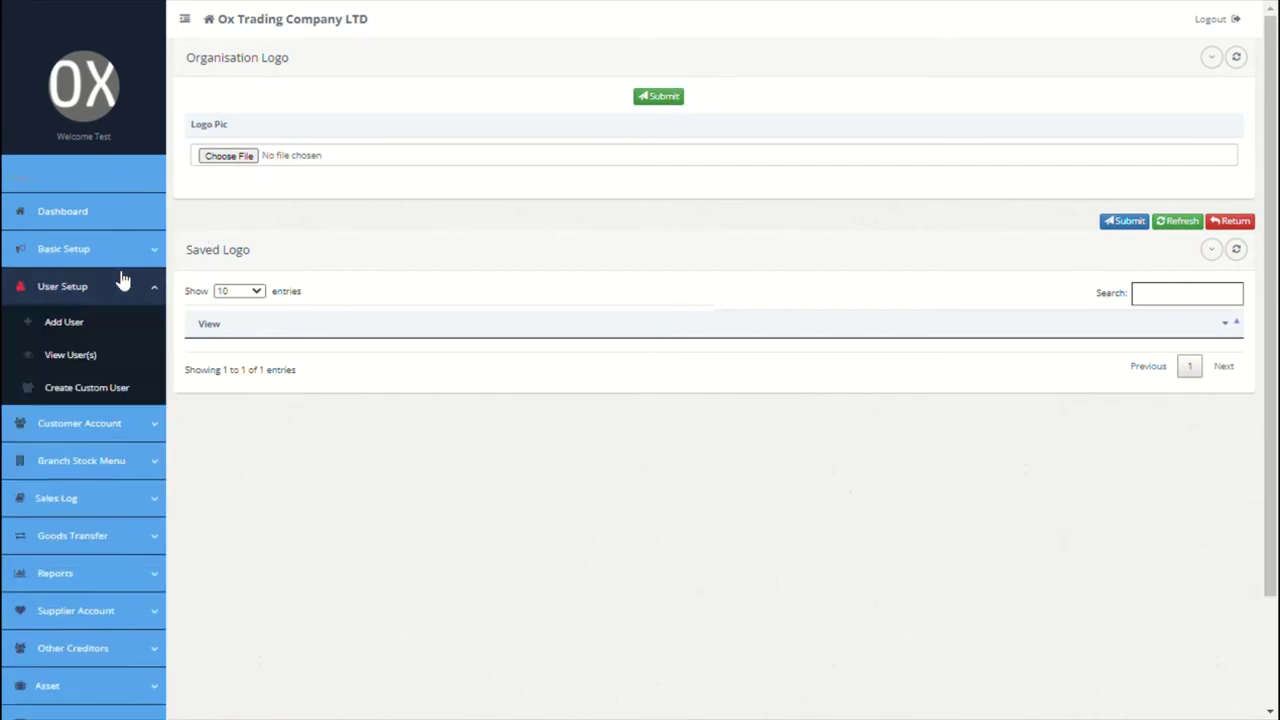
pyautogui.click(88, 330)
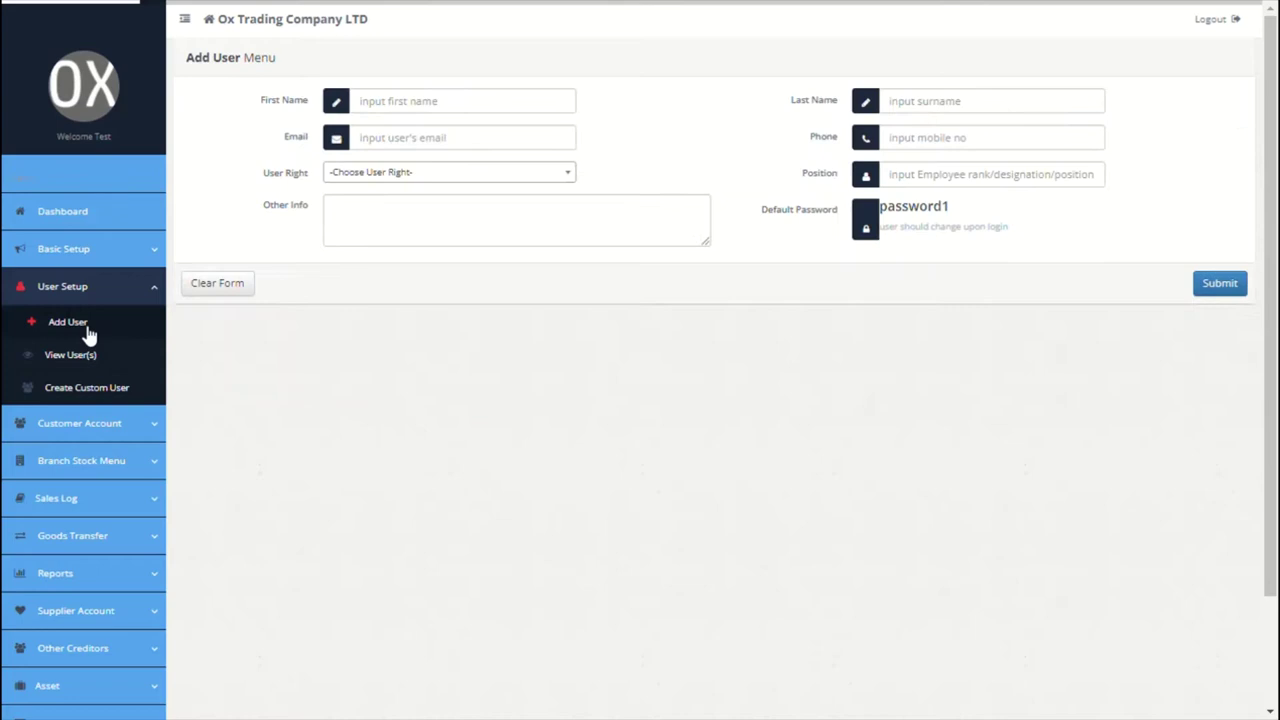
# Step: Give the new user Custom rights limited to the Paris branch
pyautogui.click(520, 172)
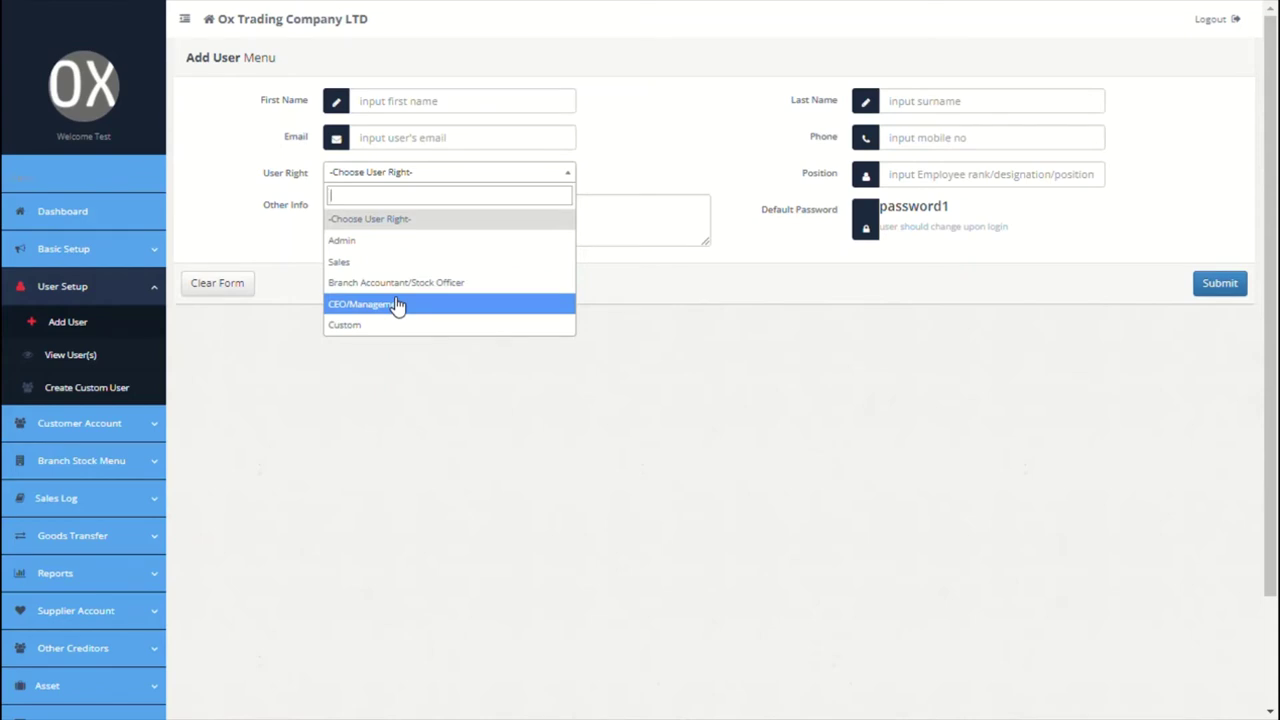
pyautogui.click(379, 326)
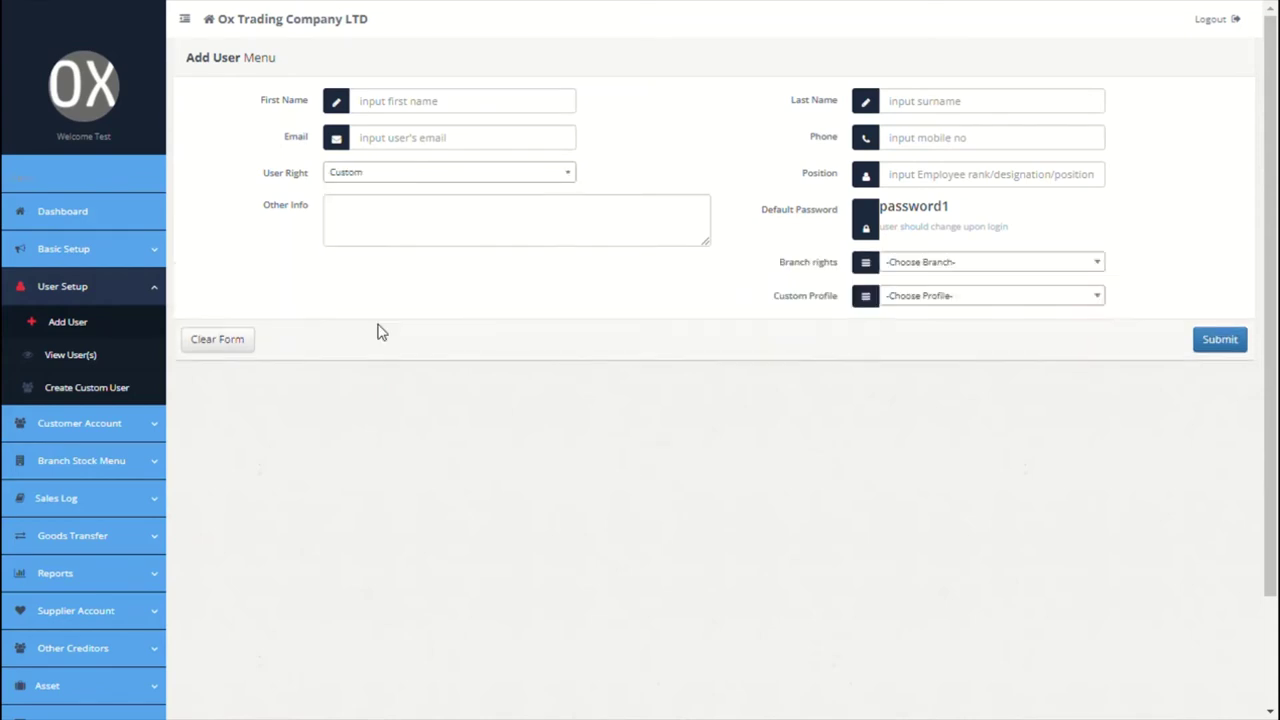
pyautogui.click(941, 263)
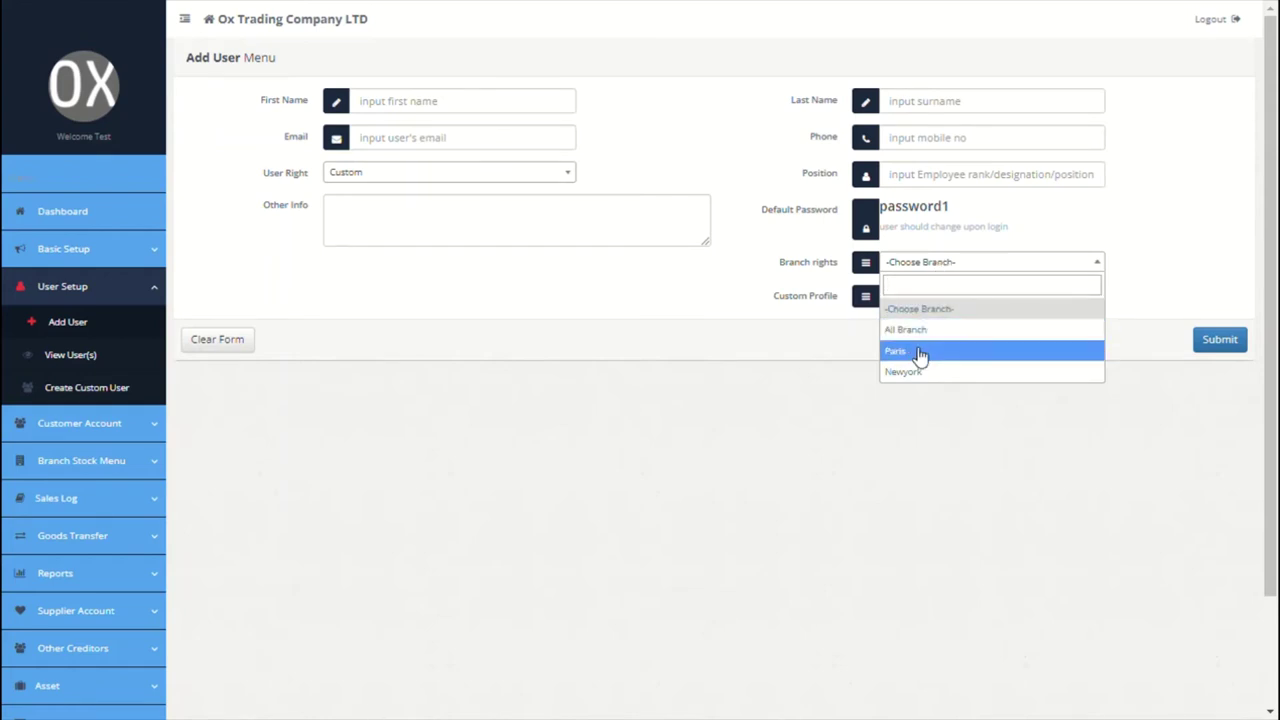
pyautogui.click(920, 351)
# Step: Find the custom profile list empty and go to Create Custom User instead
pyautogui.click(920, 300)
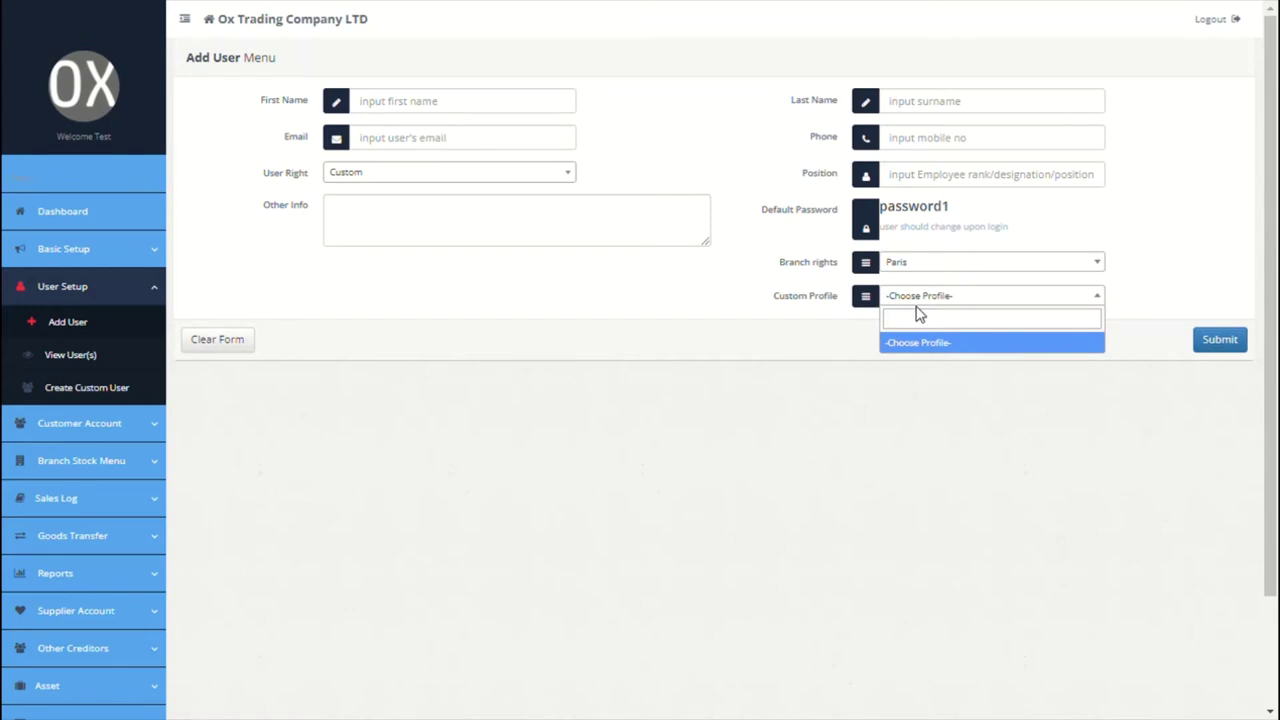
pyautogui.click(780, 330)
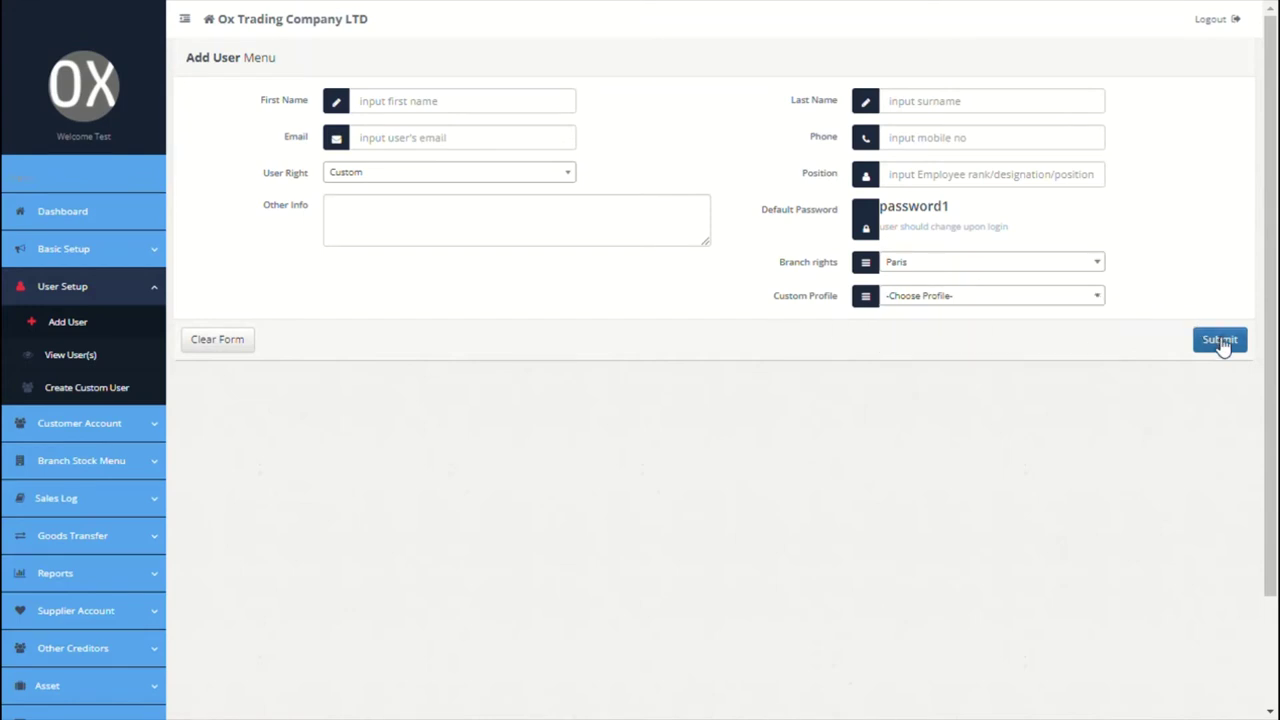
pyautogui.click(103, 397)
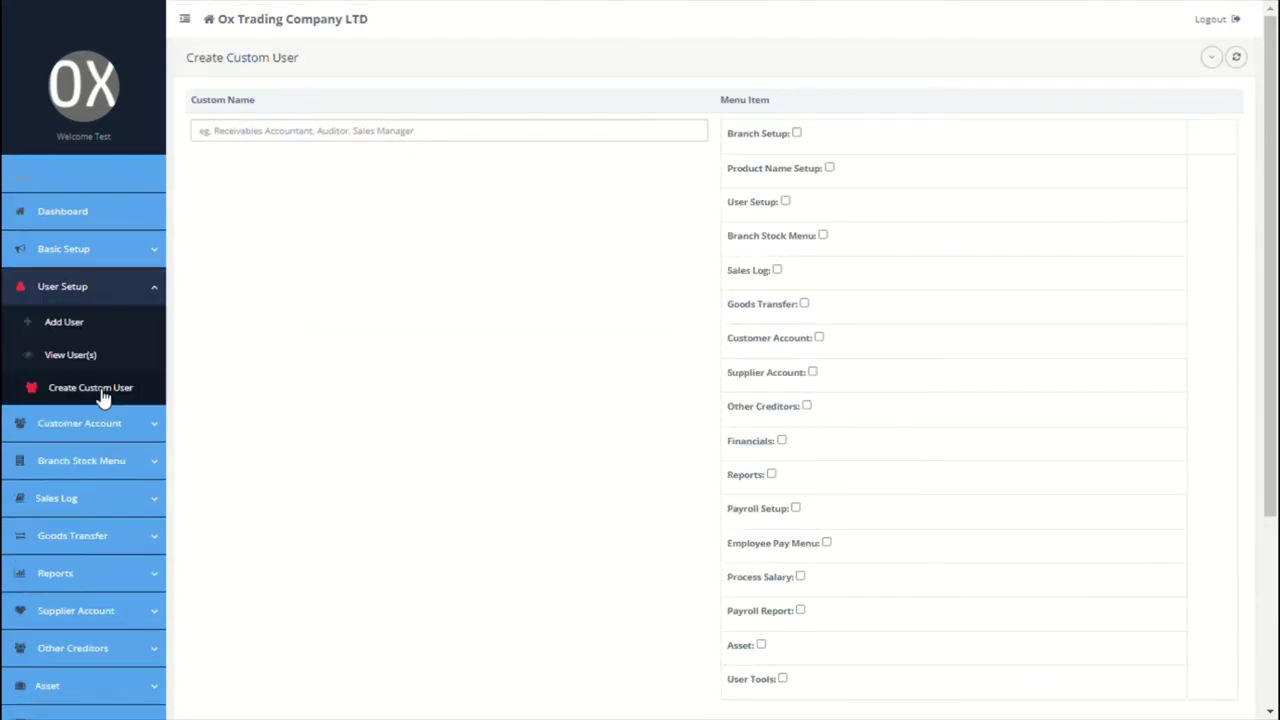
# Step: Save a 'sales posting user' profile with Sales Log, Log Sale and View/Update Sales access
pyautogui.click(443, 130)
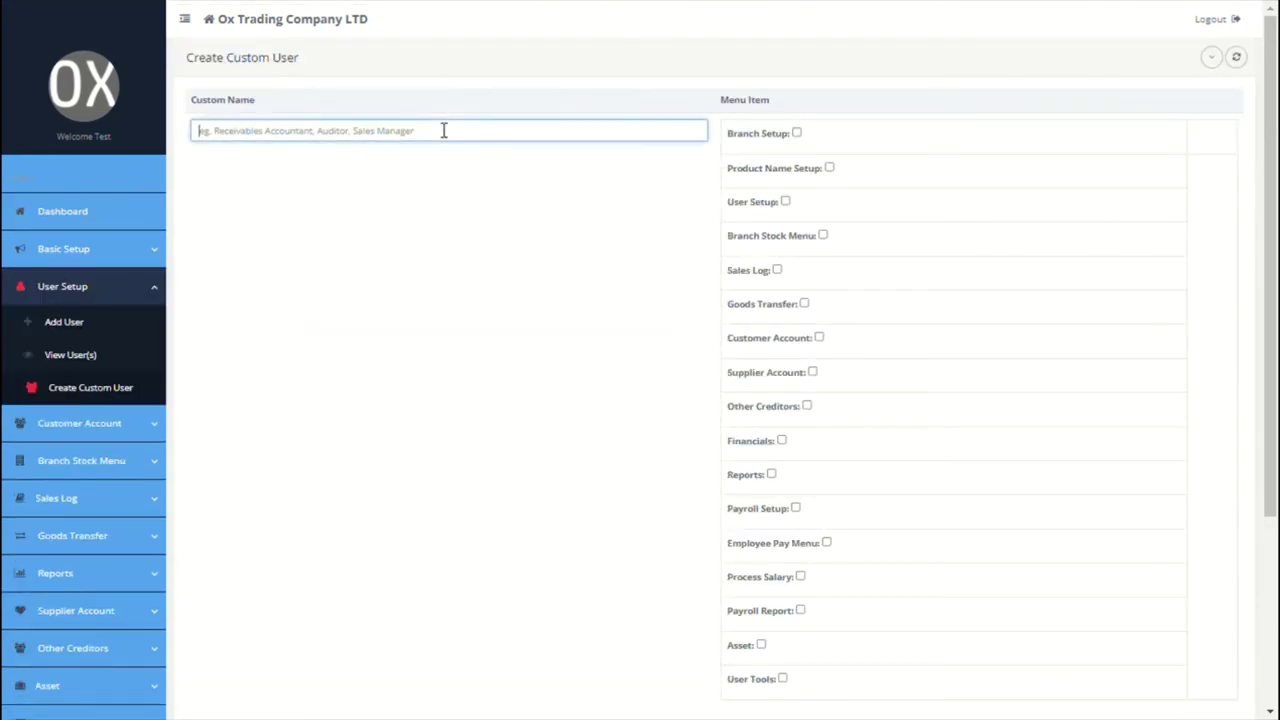
pyautogui.write('I')
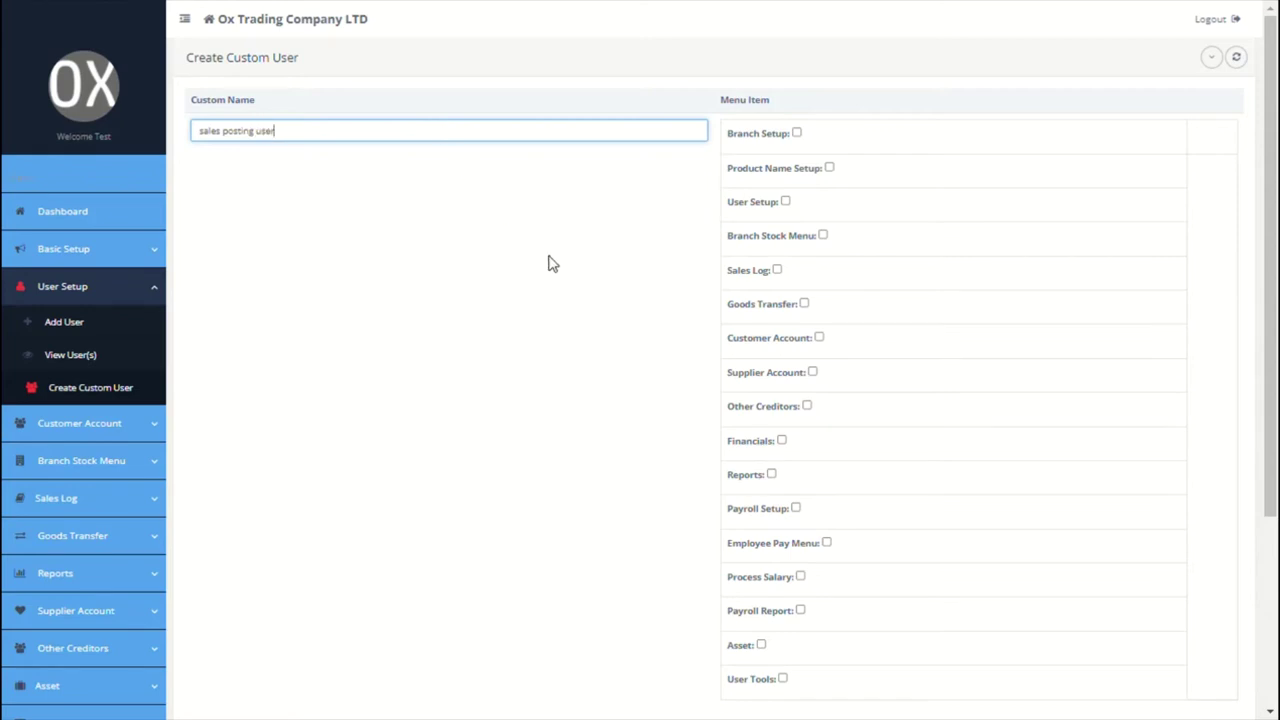
pyautogui.scroll(-1, 570, 255)
pyautogui.click(777, 237)
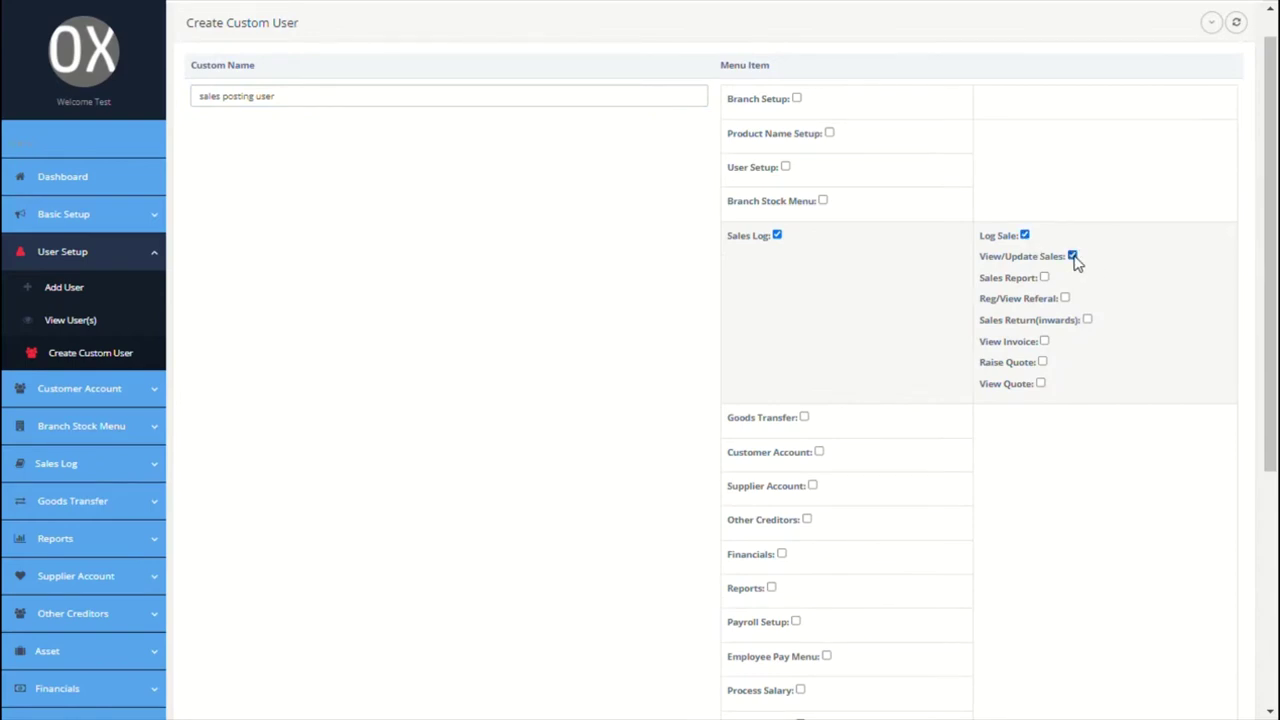
pyautogui.scroll(-1, 812, 415)
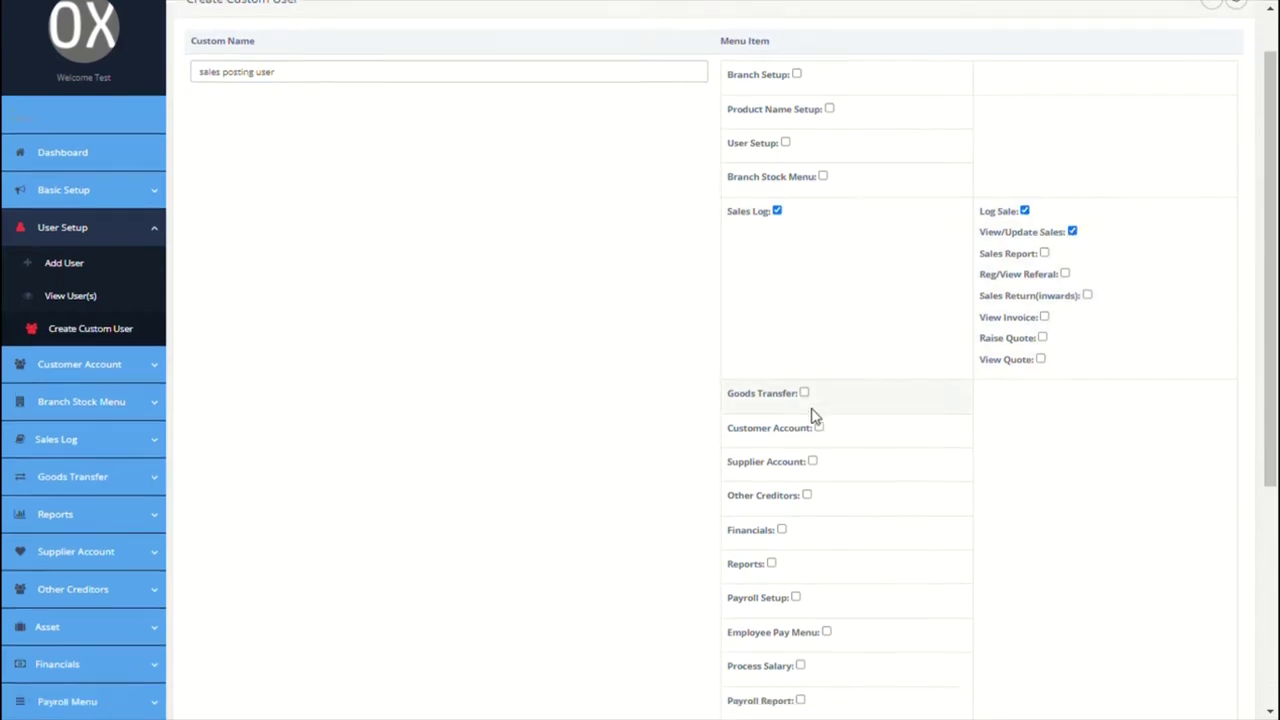
pyautogui.scroll(-3, 812, 415)
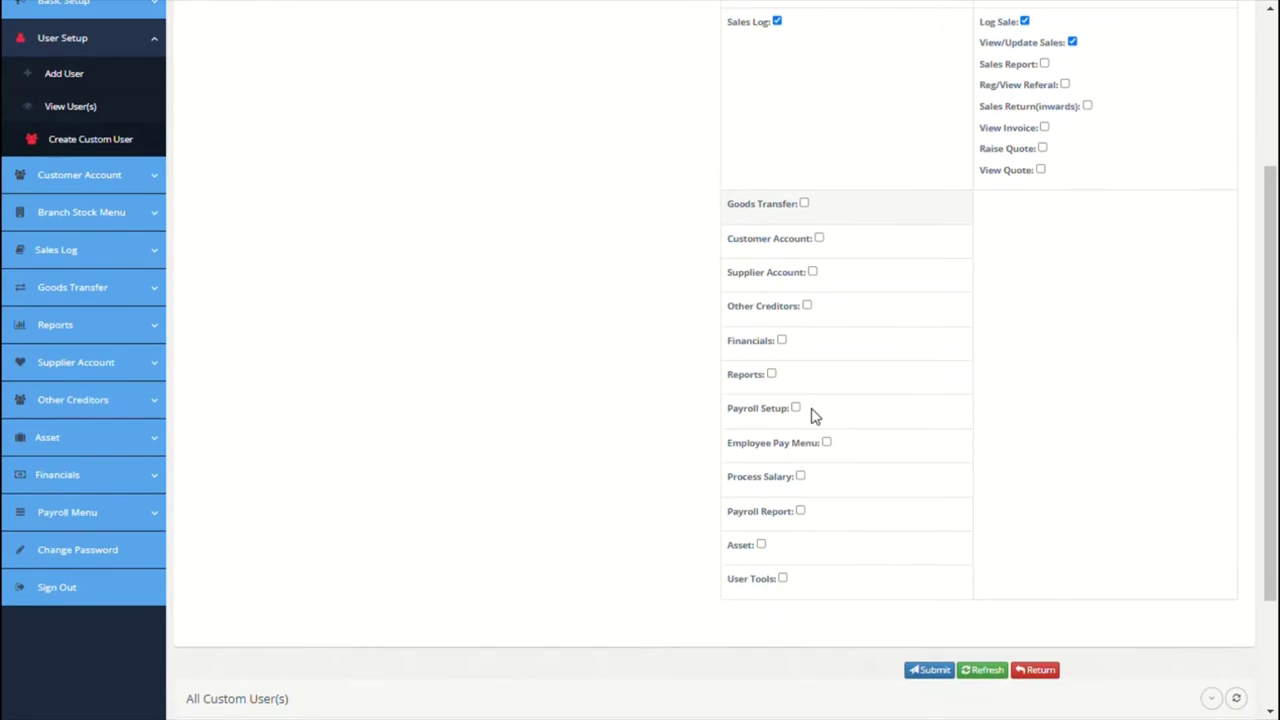
pyautogui.click(929, 672)
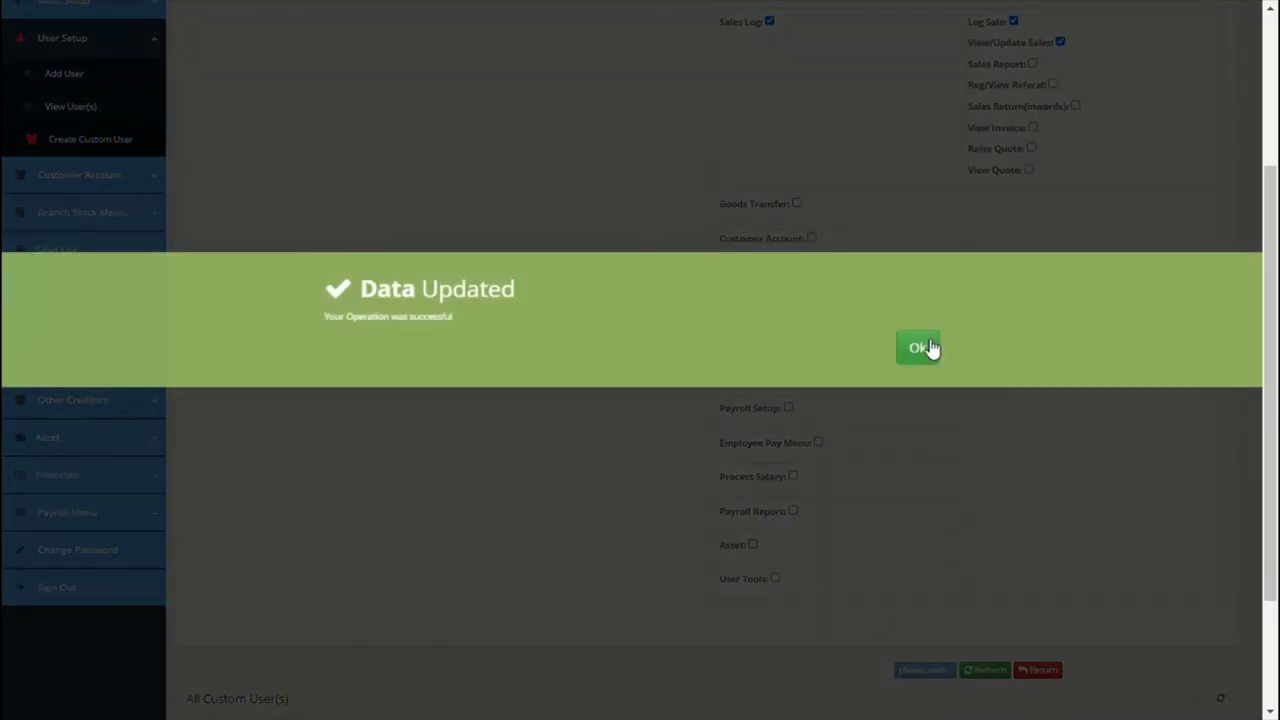
pyautogui.click(929, 347)
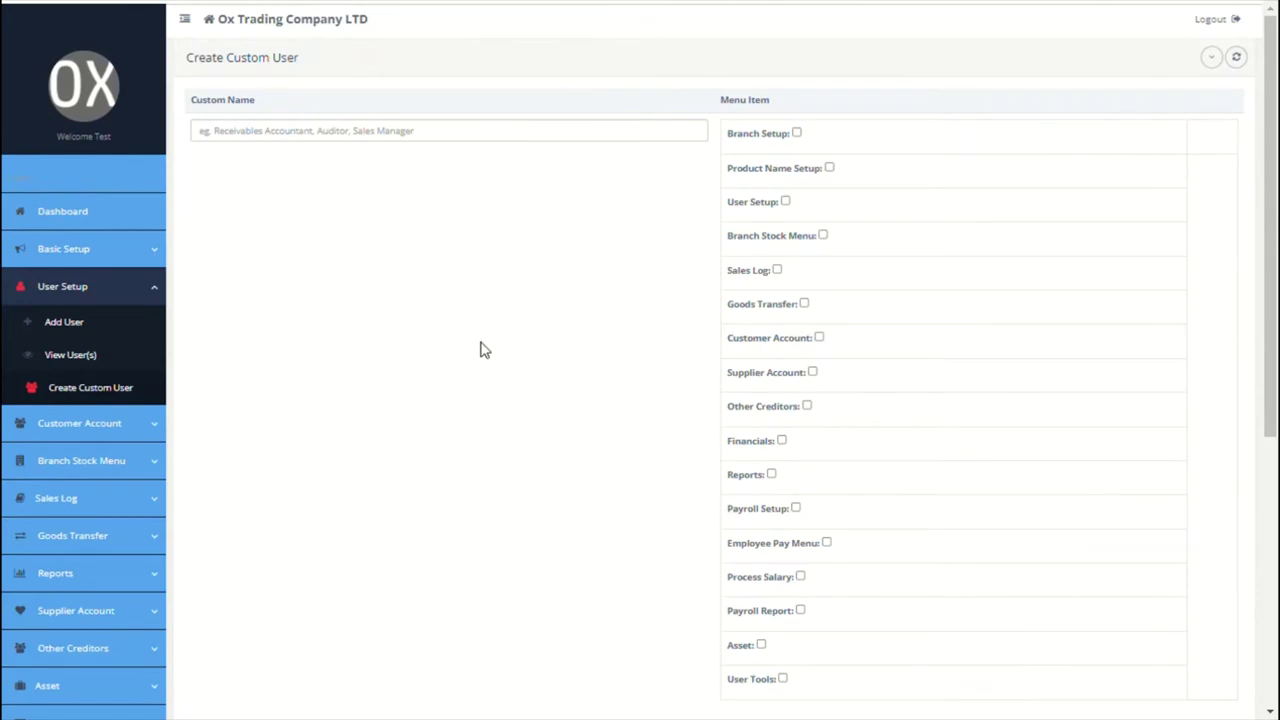
pyautogui.click(147, 424)
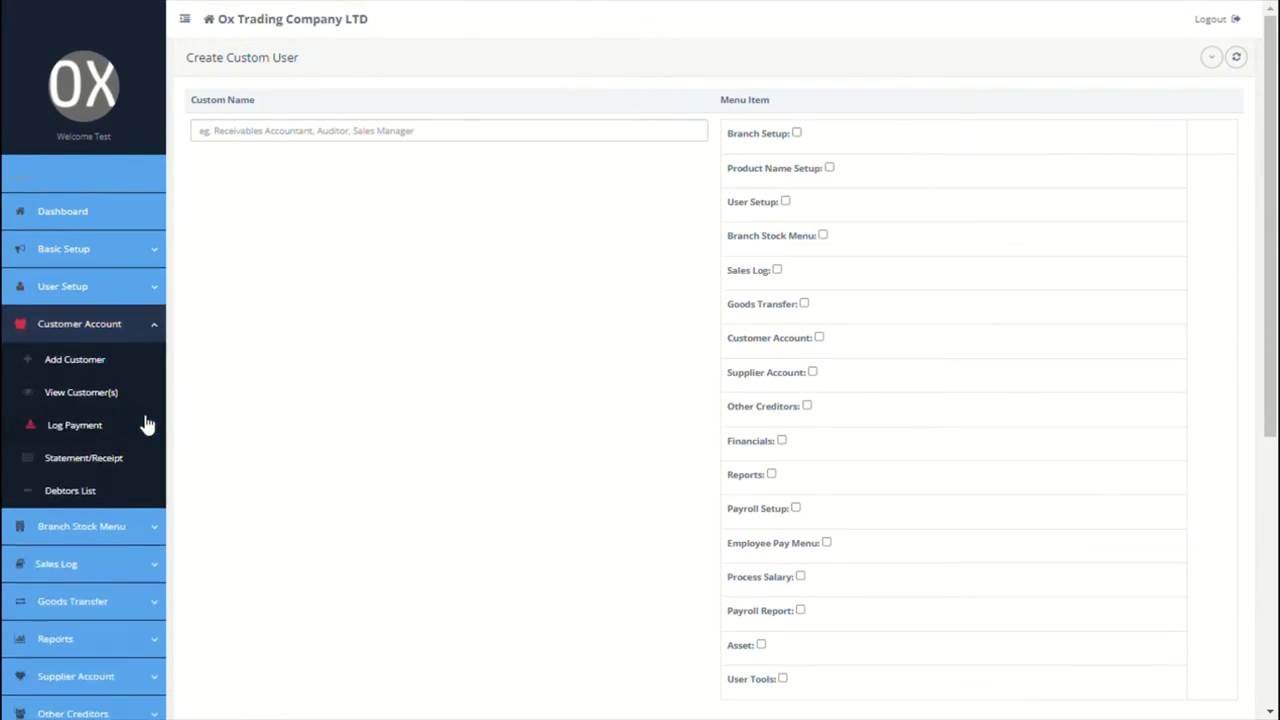
# Step: Start a new customer with their first and last name, assigned to the Paris branch
pyautogui.click(87, 375)
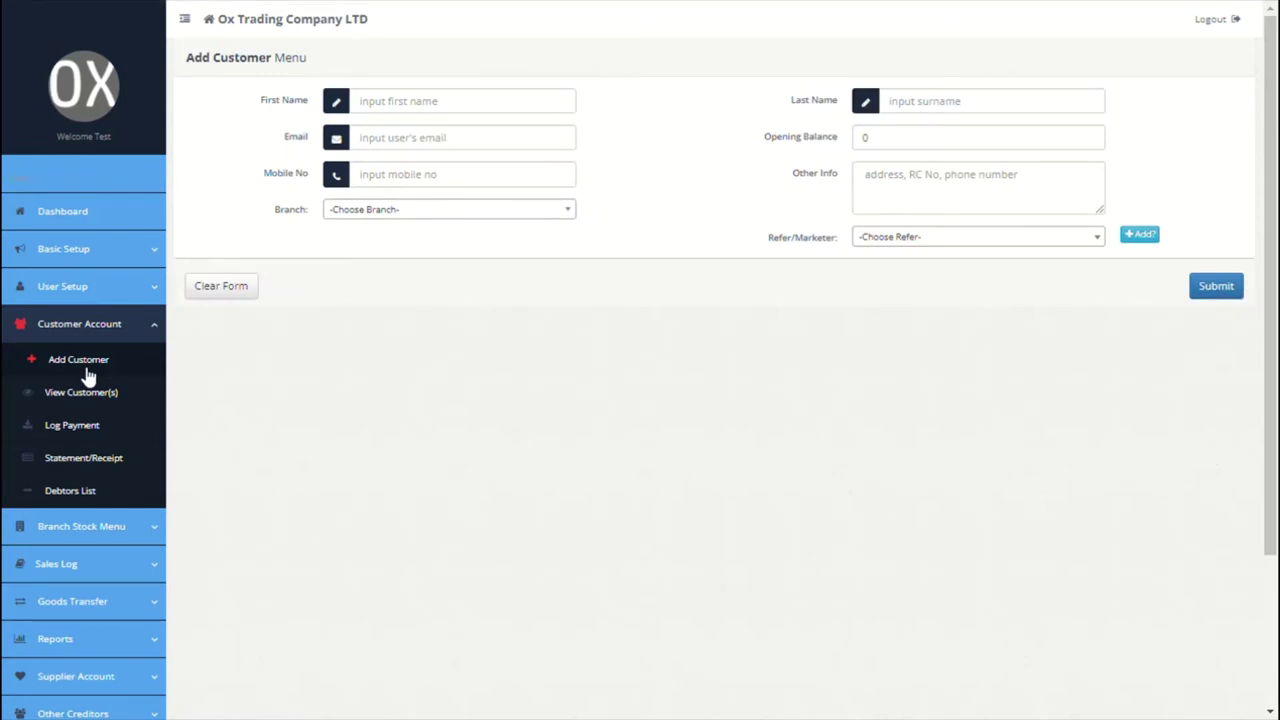
pyautogui.click(486, 112)
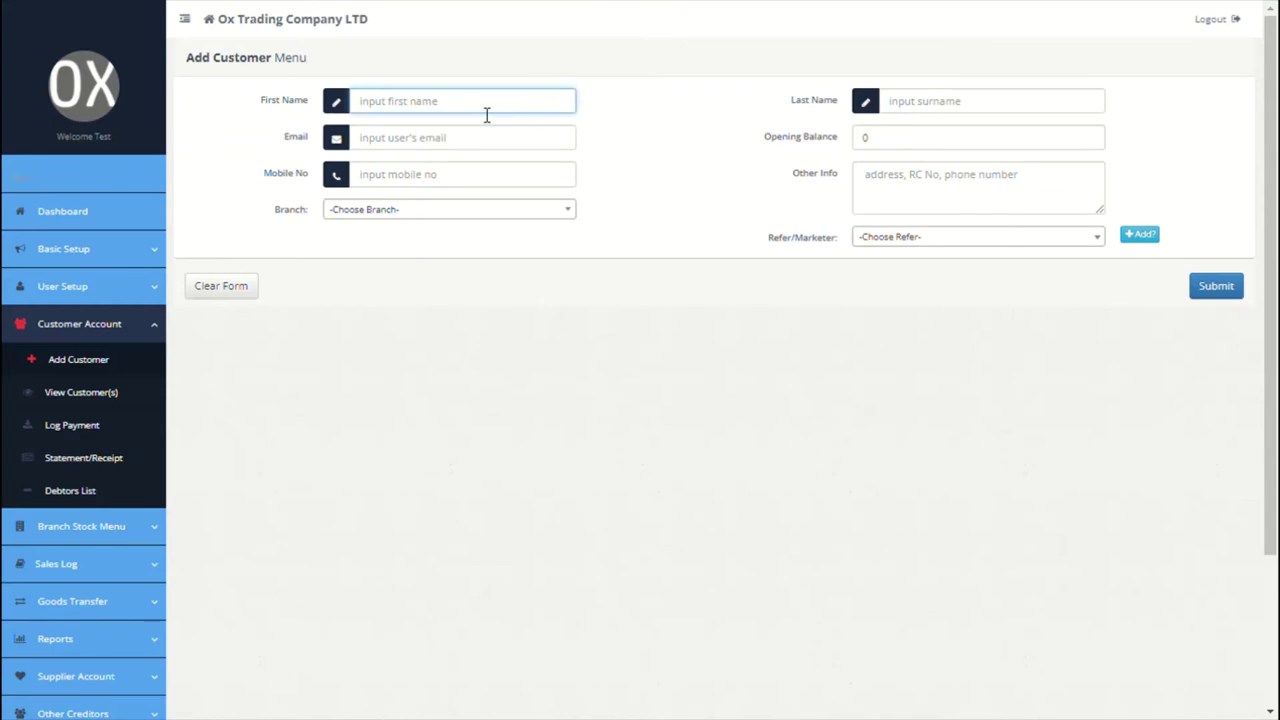
pyautogui.click(905, 106)
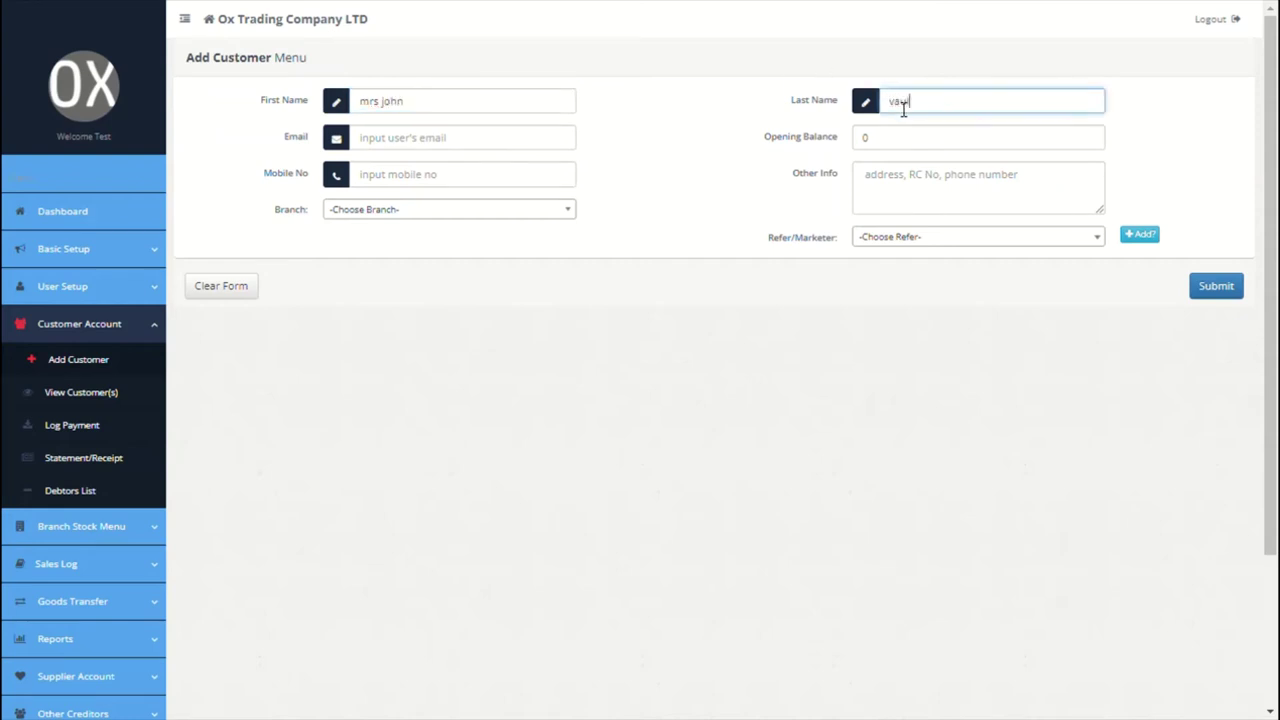
pyautogui.click(446, 146)
pyautogui.click(423, 210)
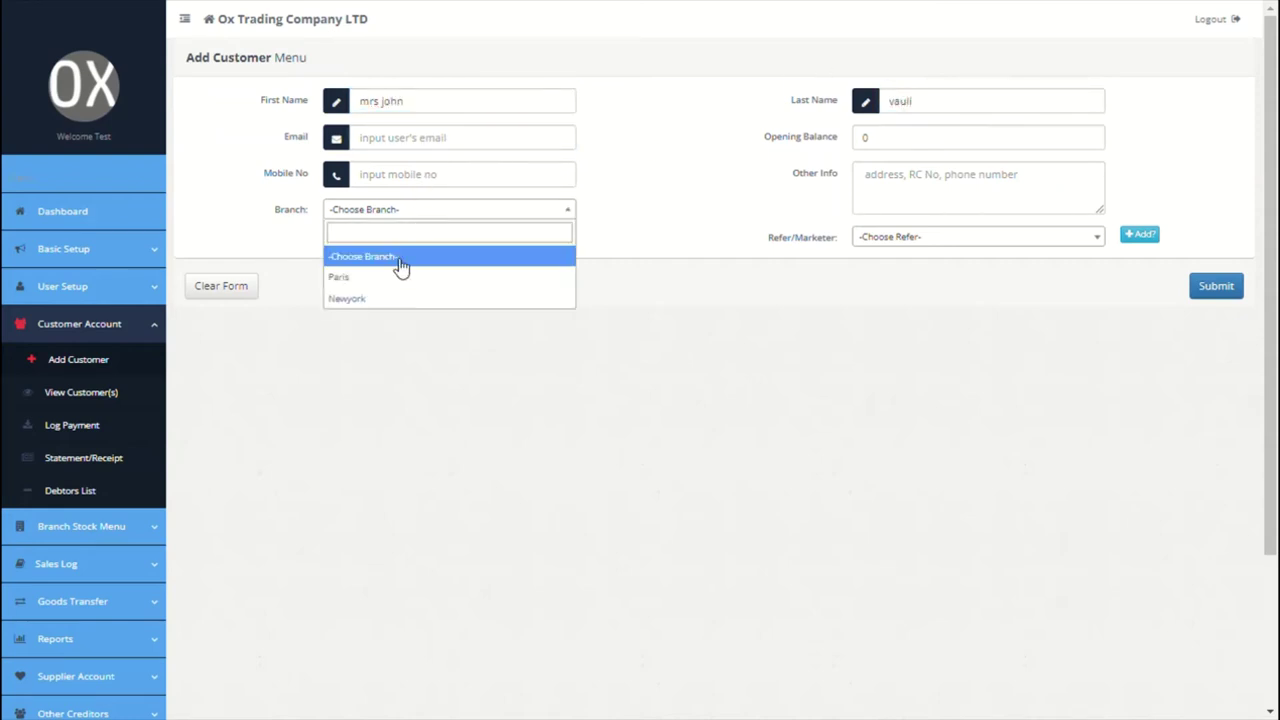
pyautogui.click(397, 279)
# Step: Fill in the customer's address and mobile number, then begin adding a new referrer
pyautogui.click(964, 188)
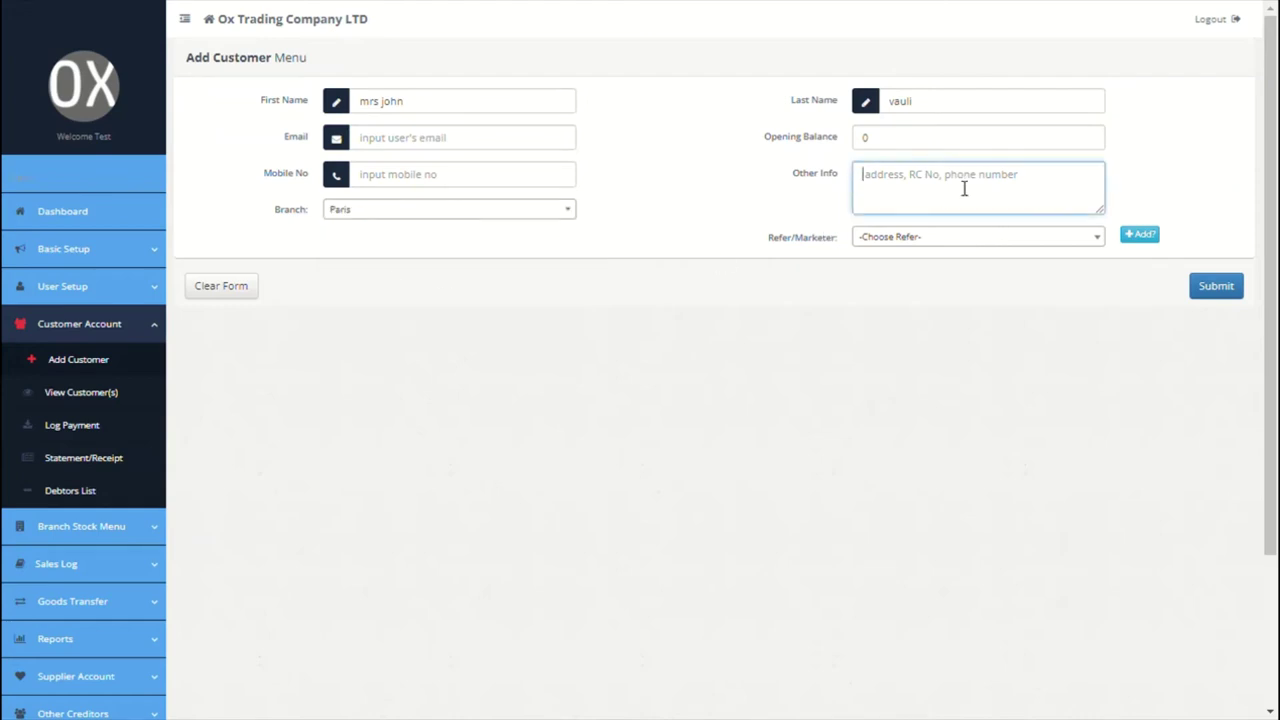
pyautogui.click(489, 175)
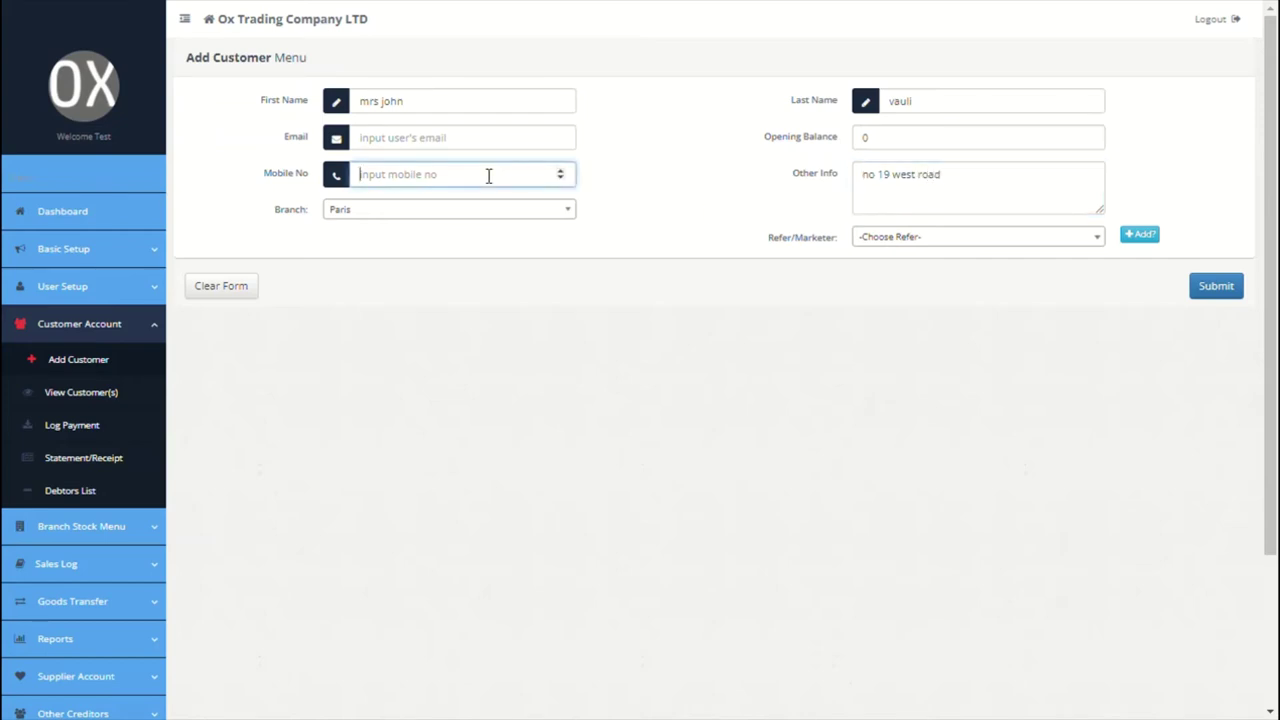
pyautogui.click(468, 150)
pyautogui.click(654, 258)
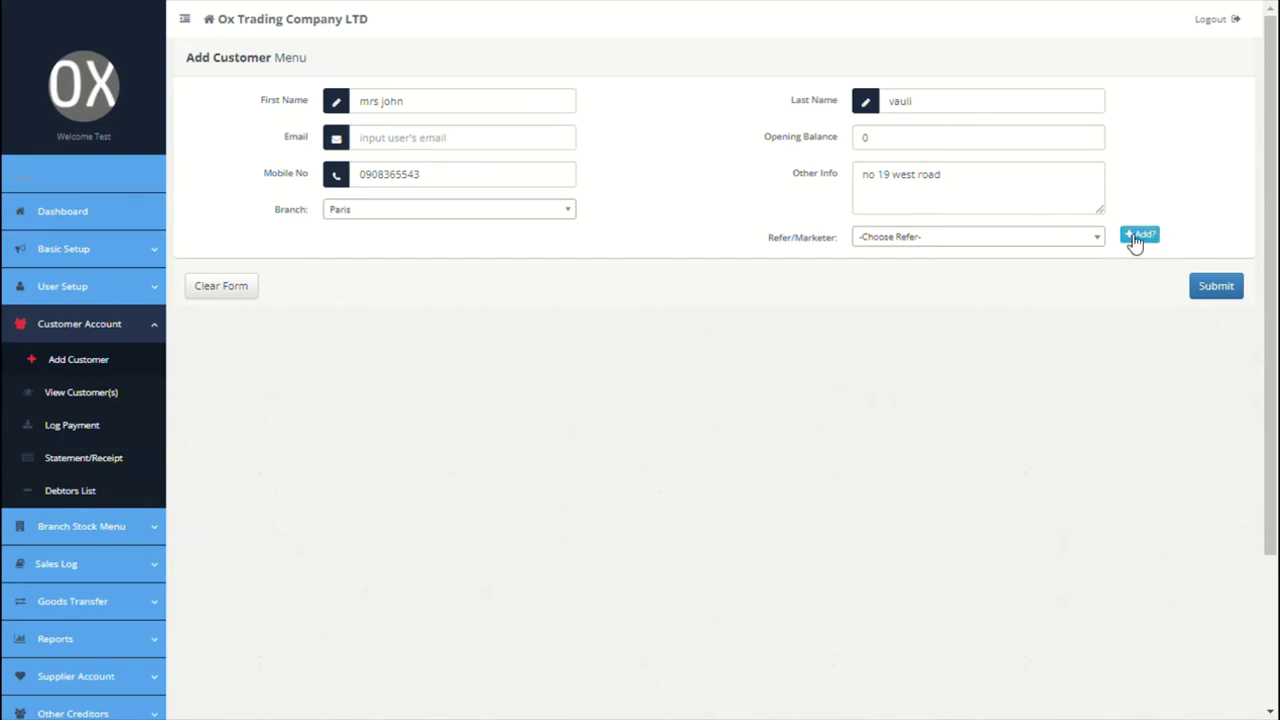
pyautogui.click(1137, 237)
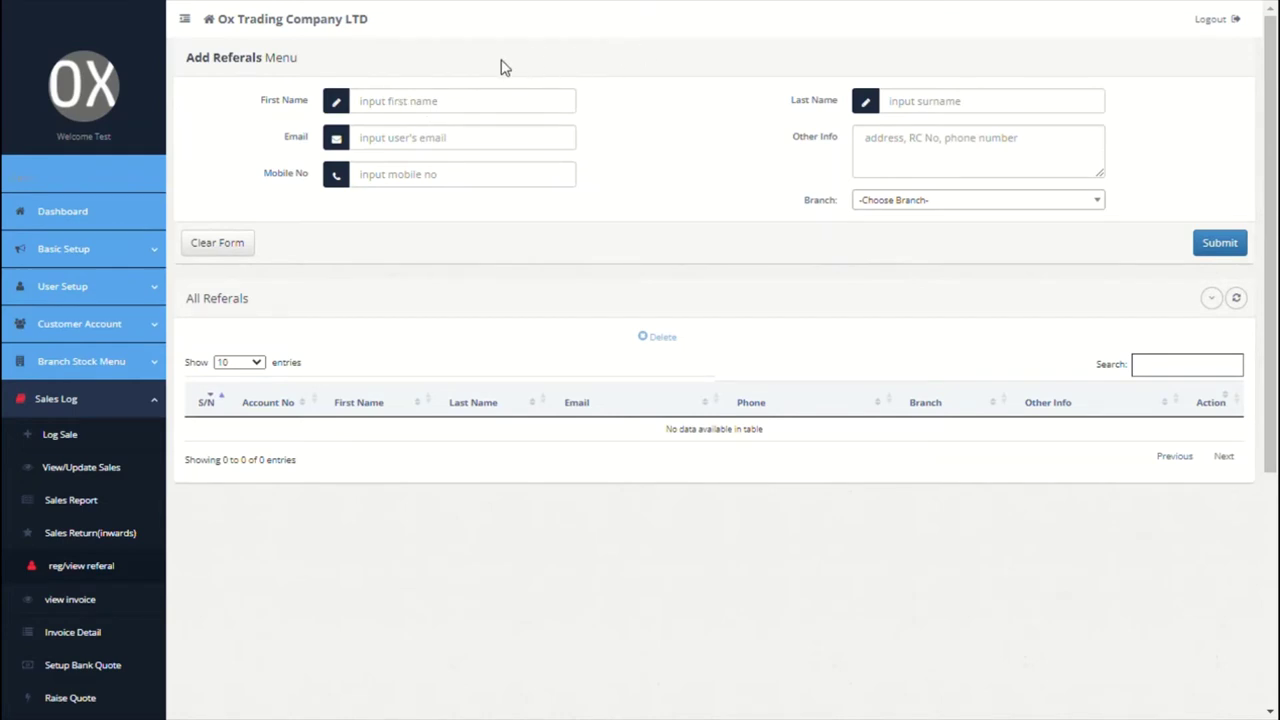
# Step: Register a referrer named 'head of marketing' with other info 'newyork' for the Paris branch
pyautogui.click(457, 107)
pyautogui.write('head o')
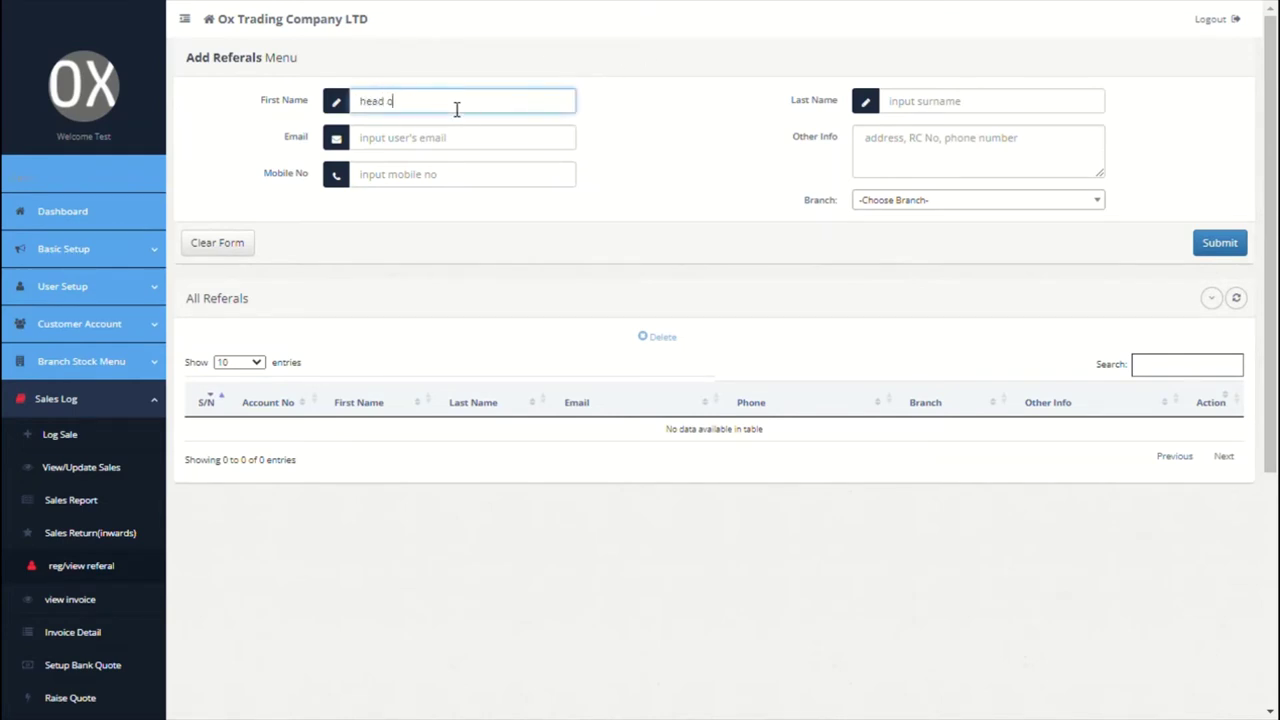
pyautogui.write('f marketing')
pyautogui.click(986, 100)
pyautogui.click(948, 149)
pyautogui.write('n')
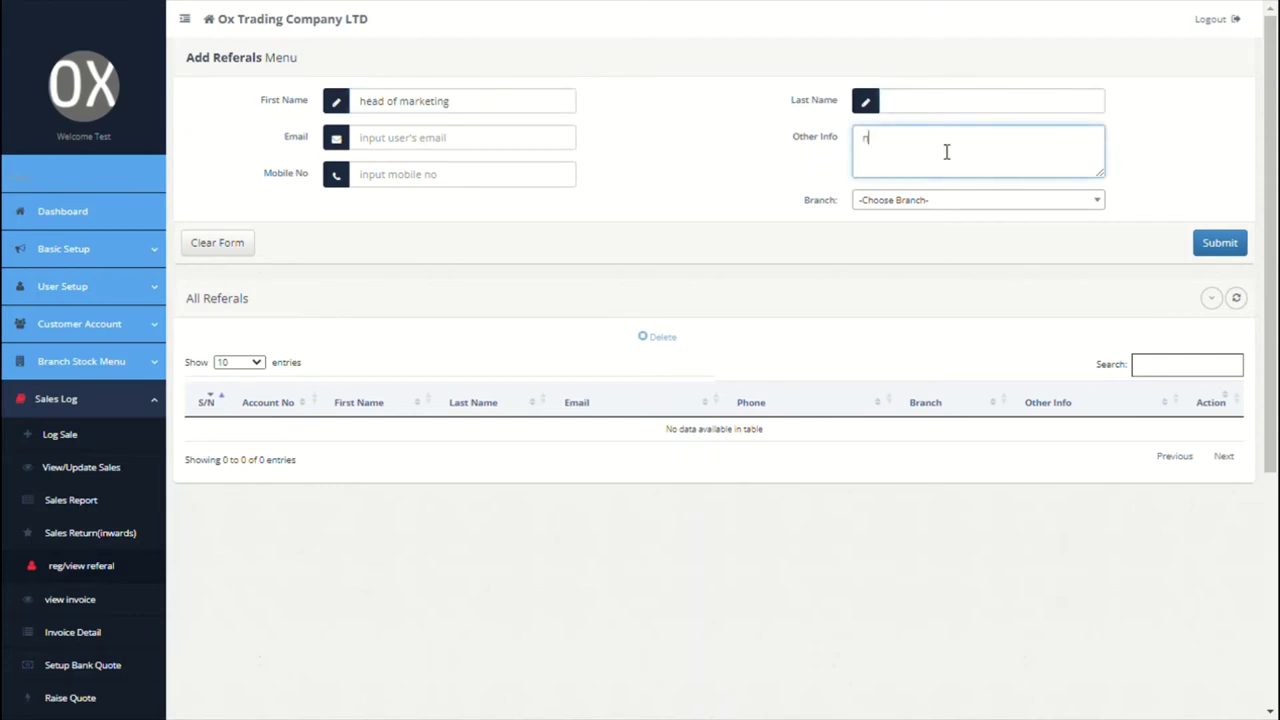
pyautogui.write('ewyork')
pyautogui.doubleClick(962, 228)
pyautogui.click(965, 202)
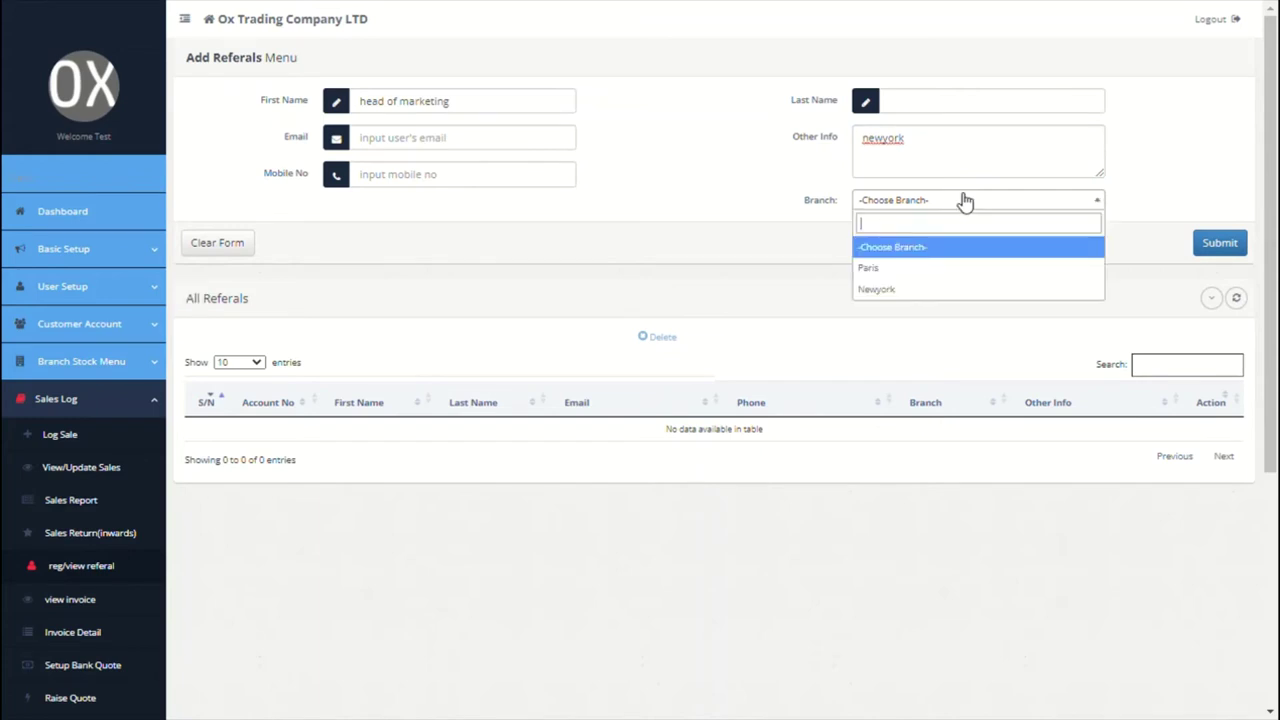
pyautogui.click(908, 266)
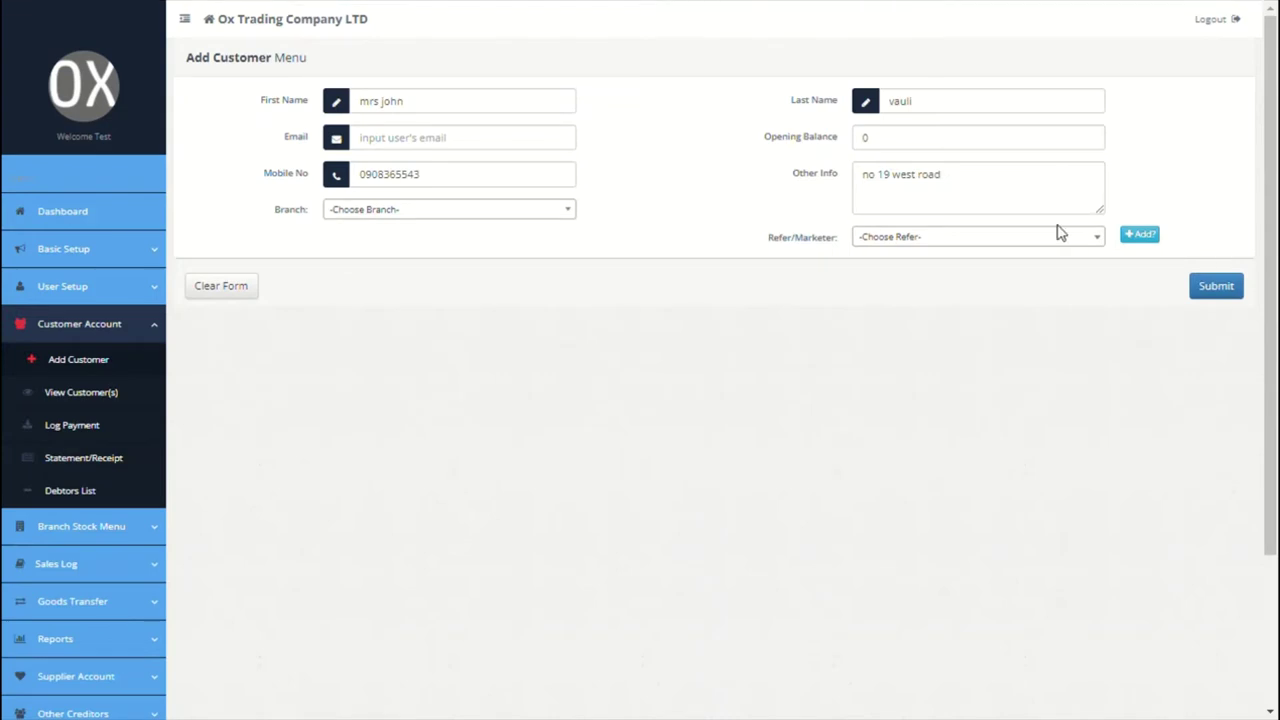
# Step: Save the customer with Head of Marketing as referrer and branch set to Paris
pyautogui.click(1057, 240)
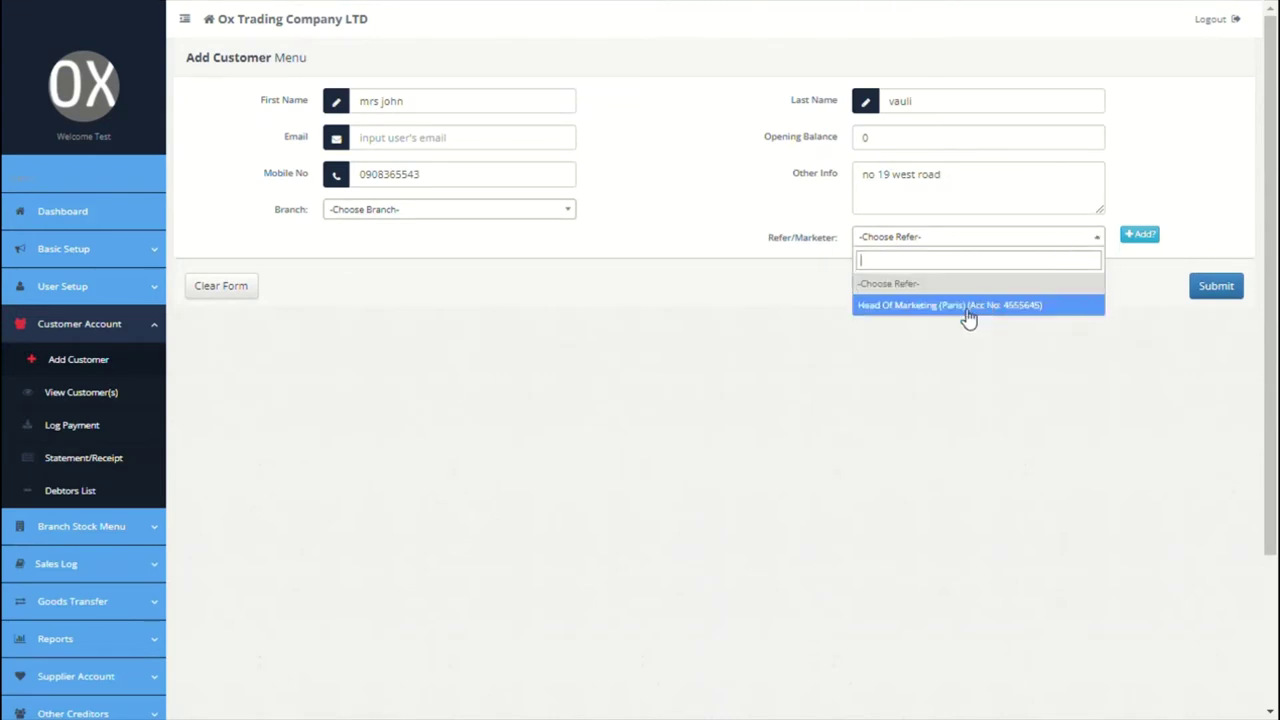
pyautogui.click(972, 310)
pyautogui.click(545, 214)
pyautogui.click(415, 298)
pyautogui.click(434, 216)
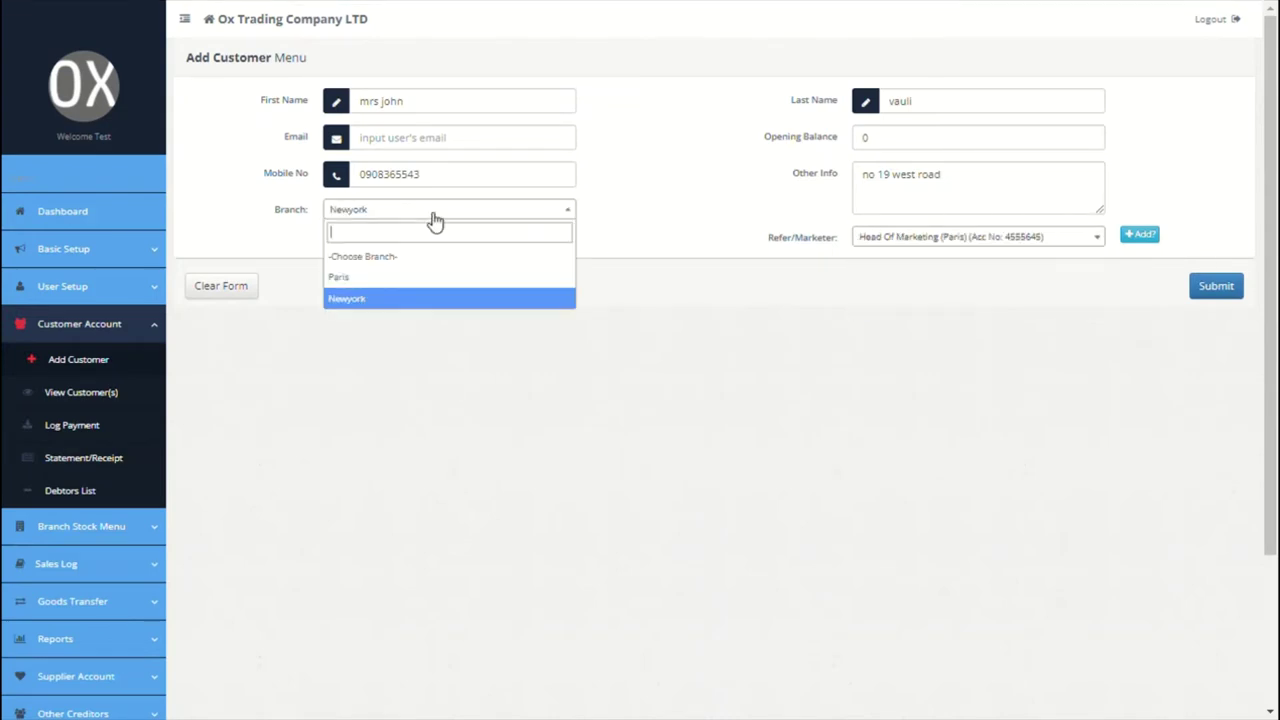
pyautogui.click(391, 278)
pyautogui.click(1216, 287)
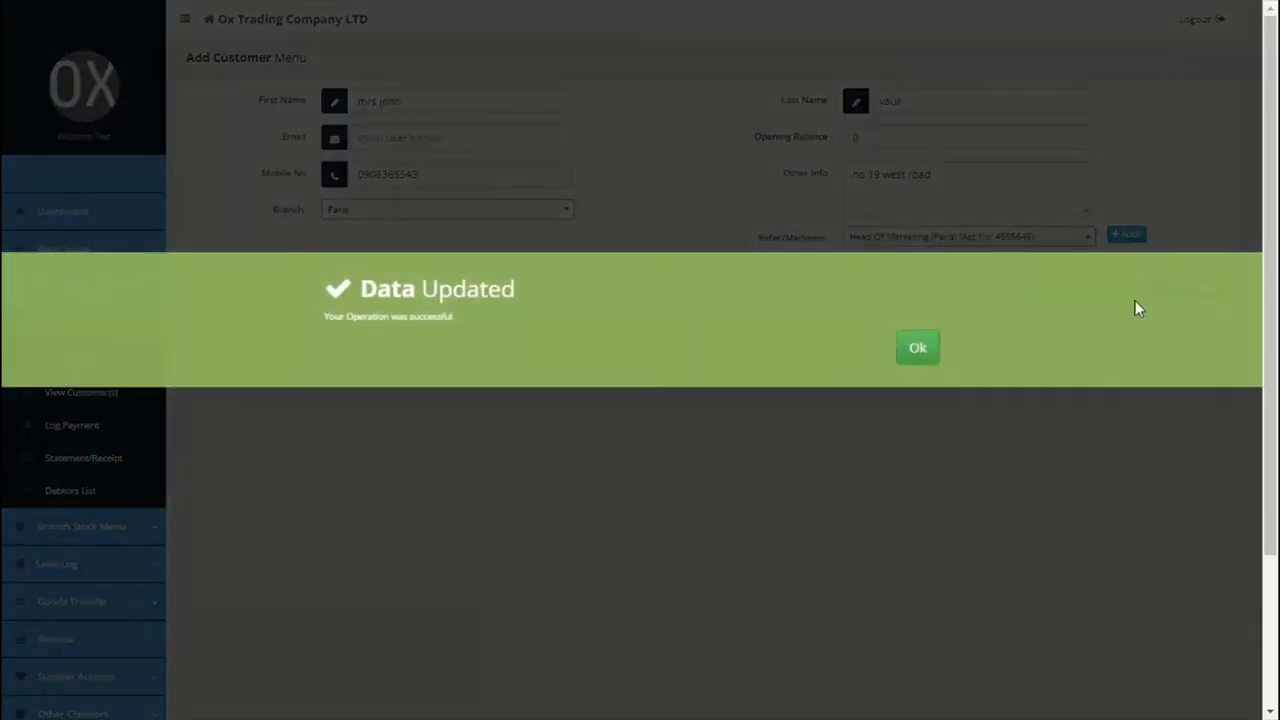
pyautogui.click(928, 355)
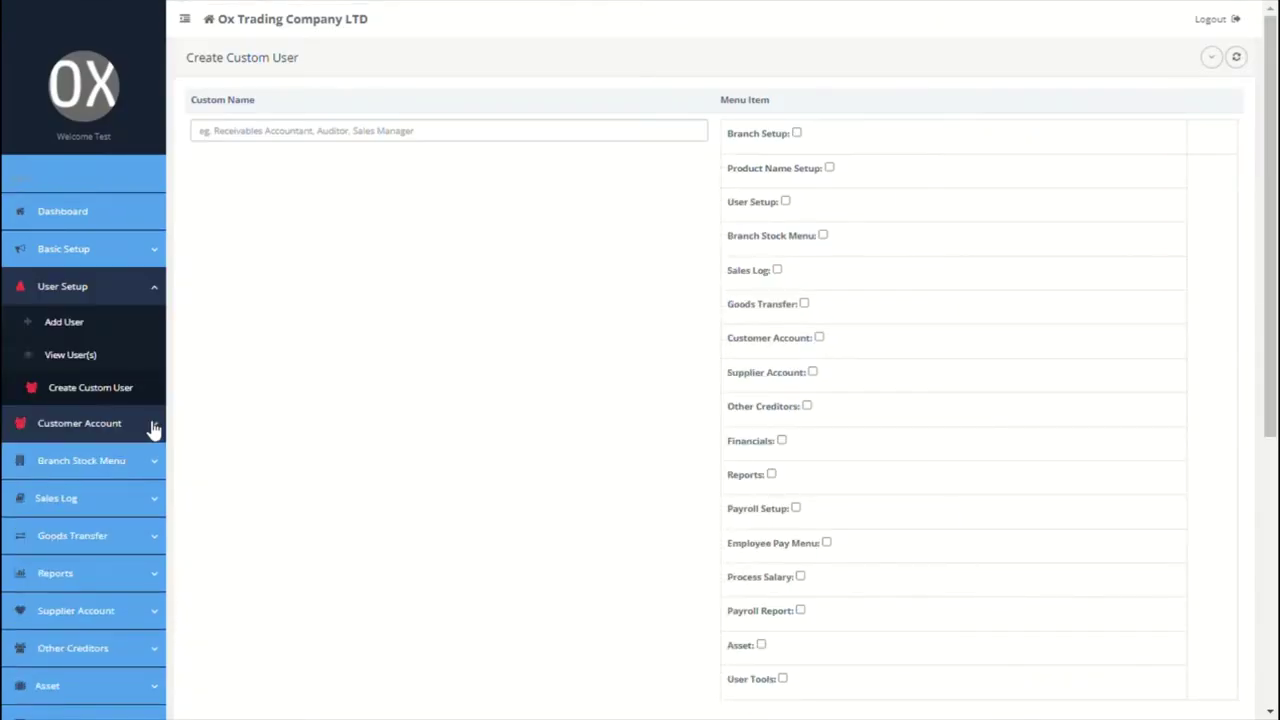
pyautogui.click(153, 426)
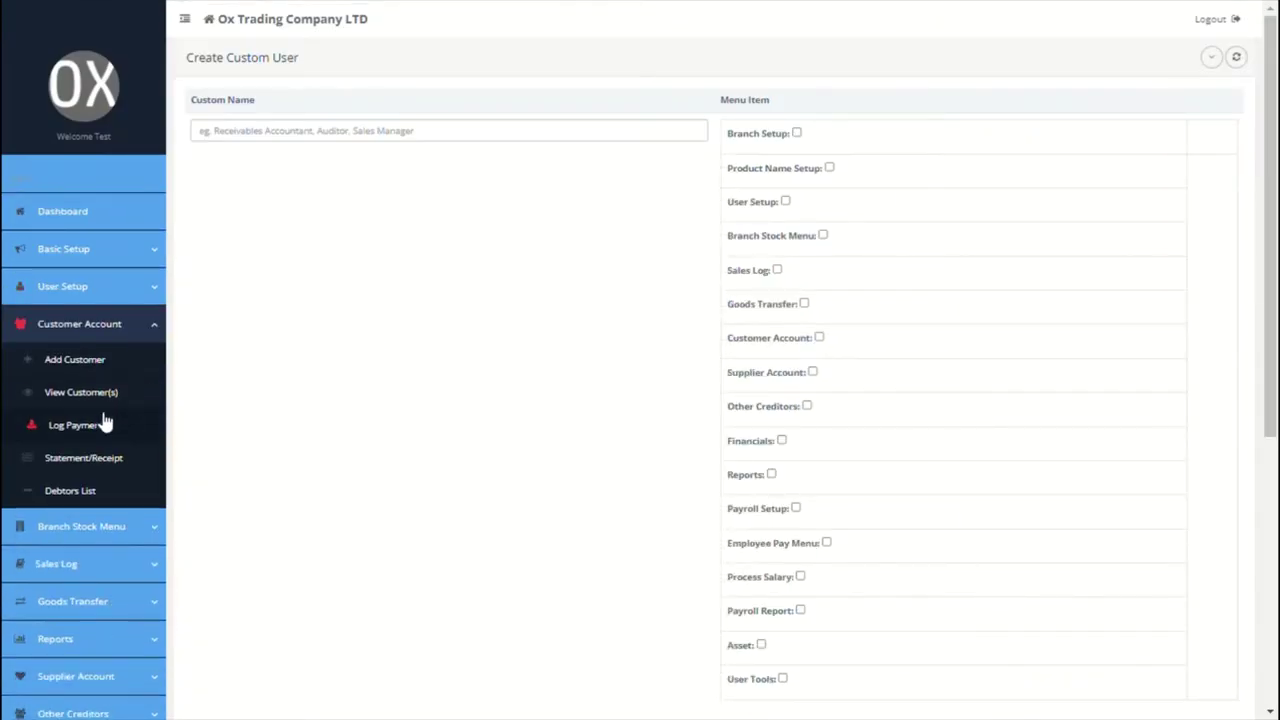
# Step: Check the new customer in the customer list, then go to Log Payment
pyautogui.click(88, 395)
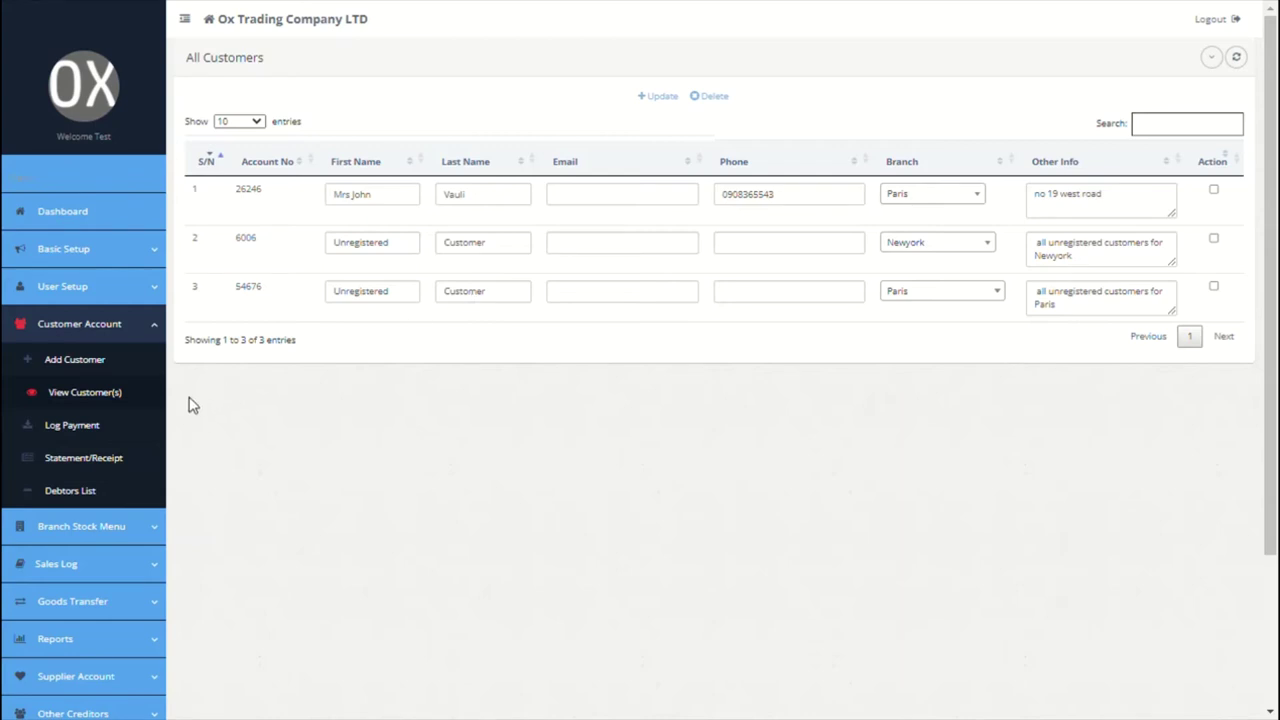
pyautogui.click(75, 425)
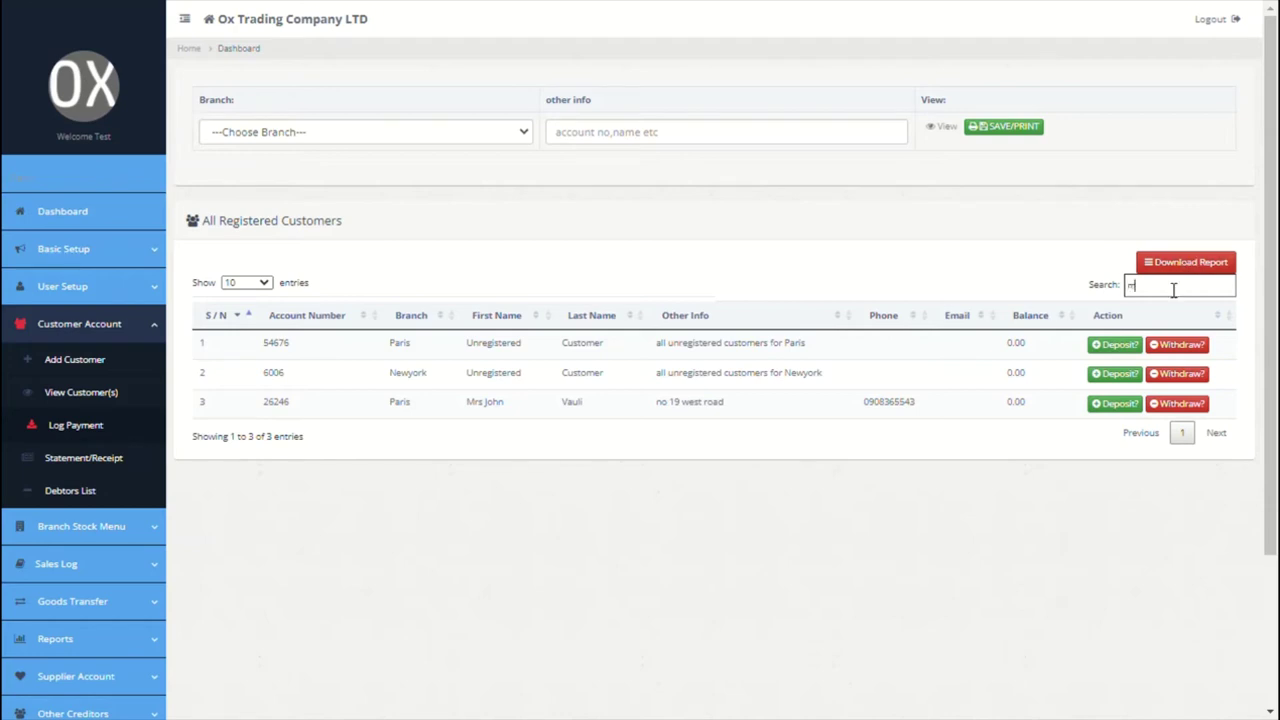
# Step: Filter to the new customer and start a 12500 deposit from Chase Bank (Paris)
pyautogui.write('rs')
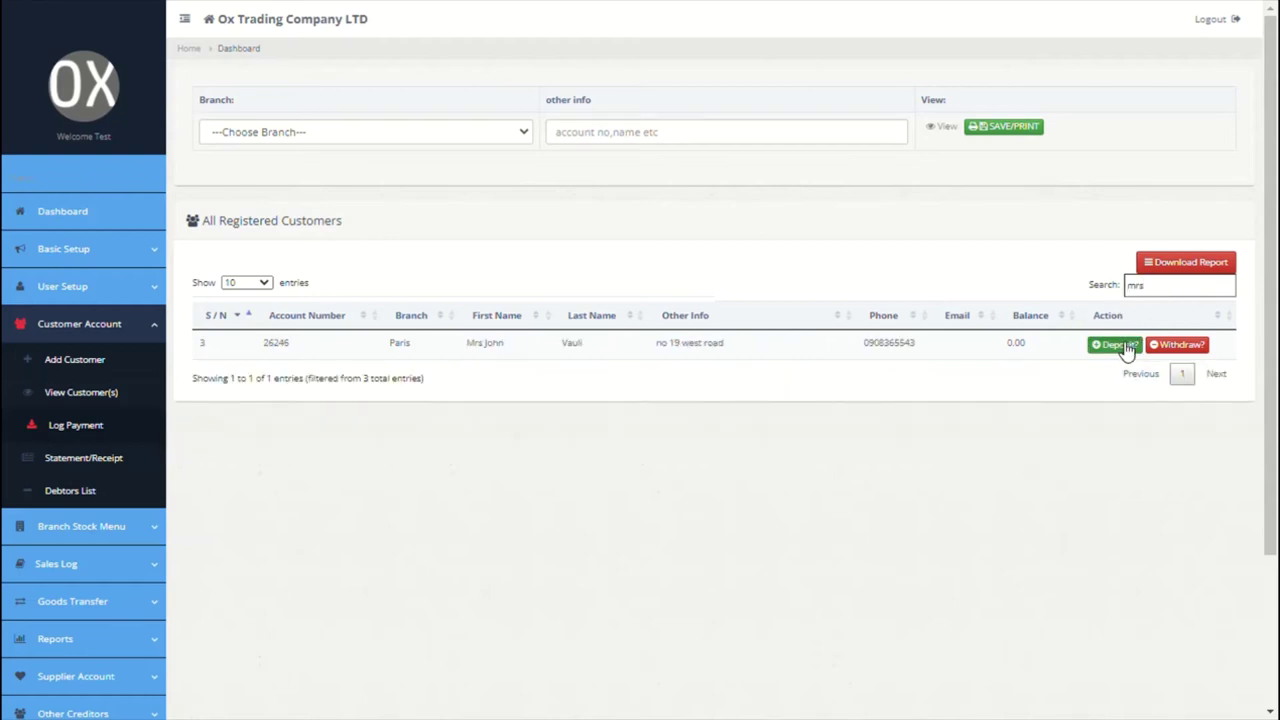
pyautogui.click(1127, 346)
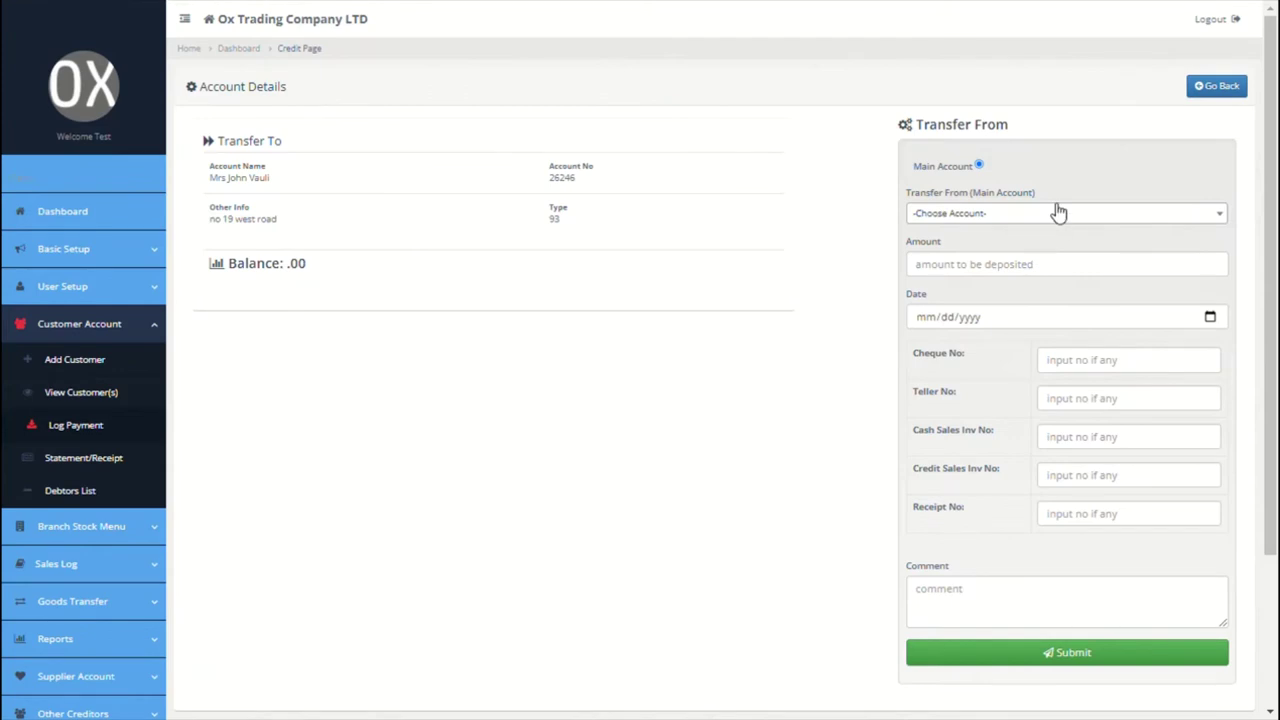
pyautogui.click(1059, 213)
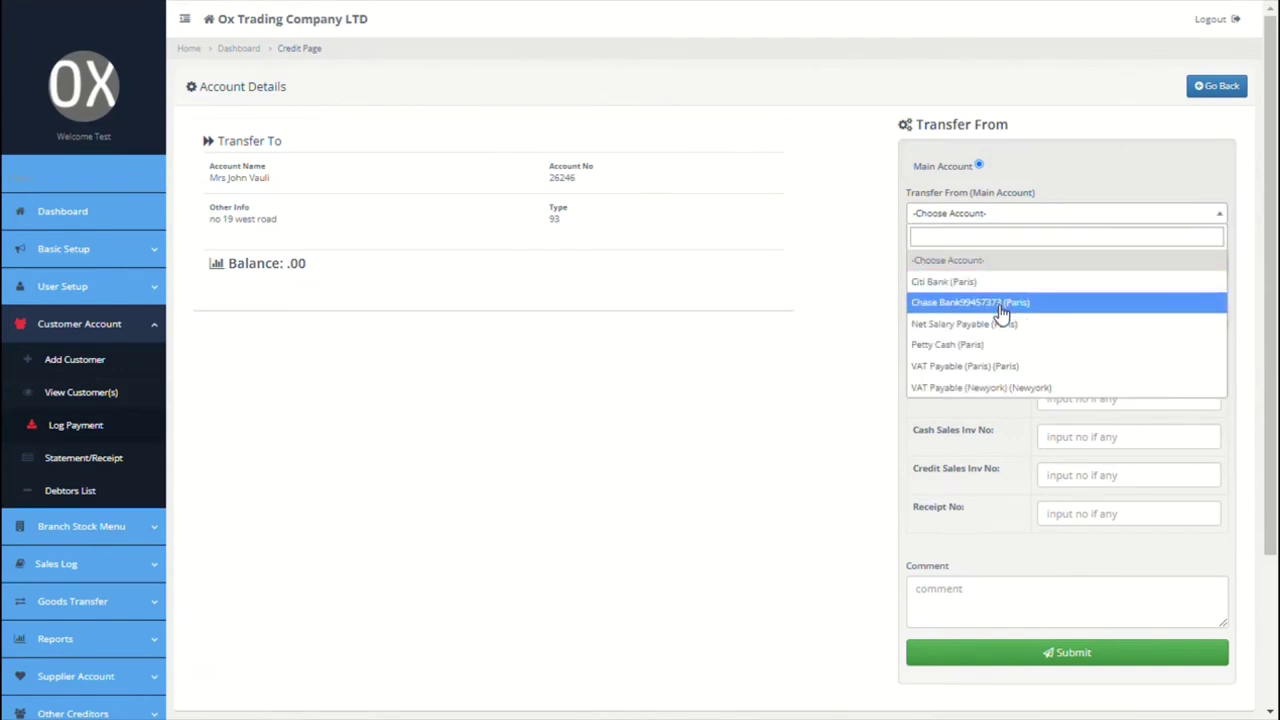
pyautogui.click(1001, 310)
pyautogui.click(1013, 276)
pyautogui.write('1250')
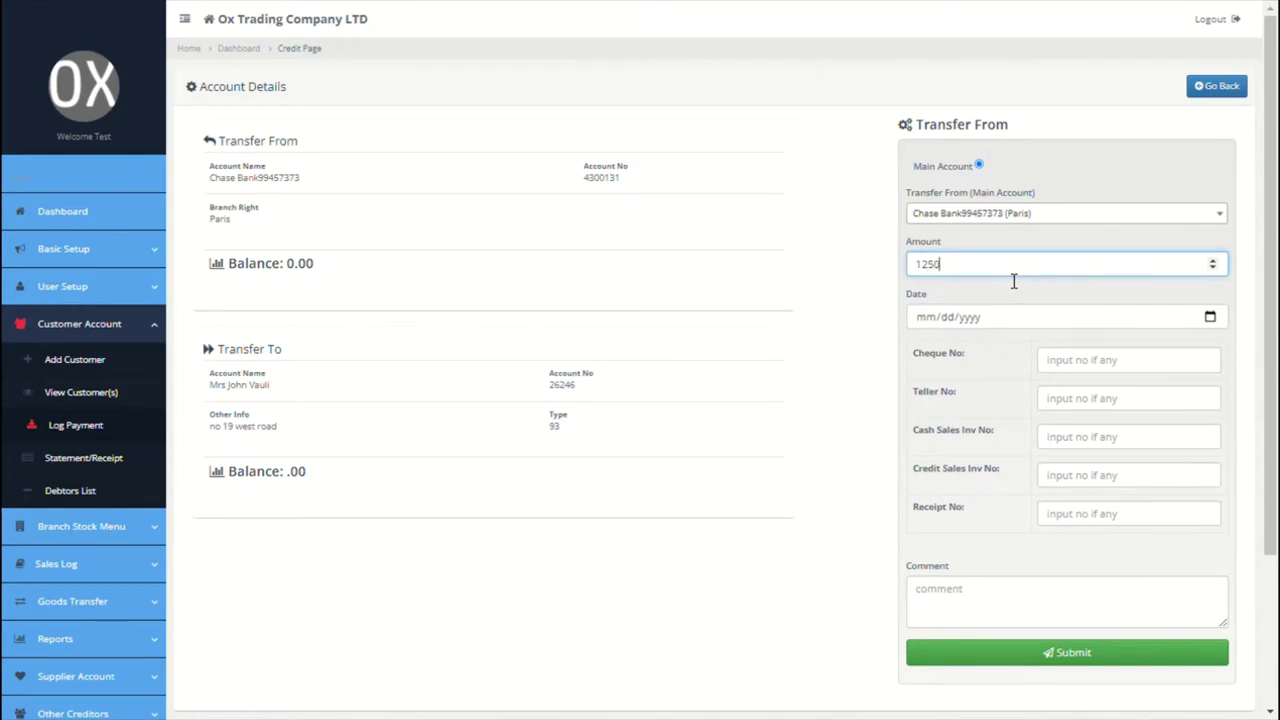
pyautogui.write('0')
# Step: Date the deposit 09/27/2021, comment it 'bank wire', and submit it
pyautogui.click(1205, 316)
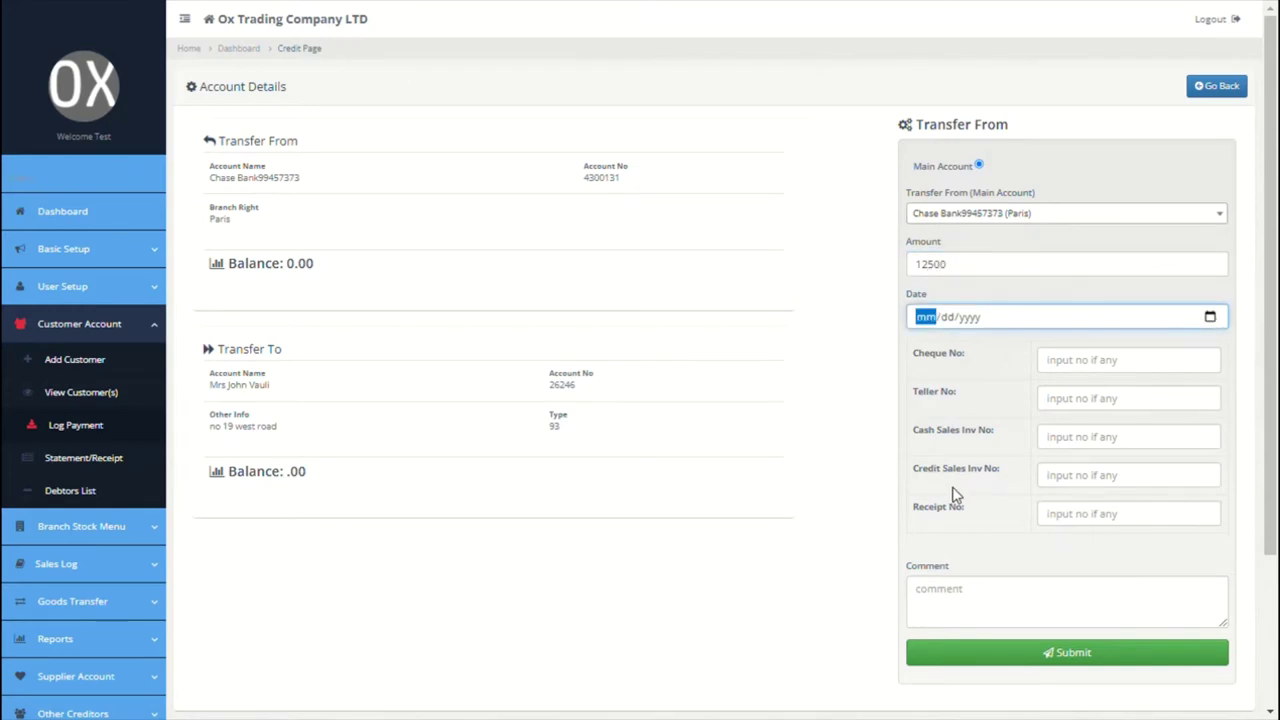
pyautogui.write('09272021')
pyautogui.click(1021, 596)
pyautogui.write('bankwire')
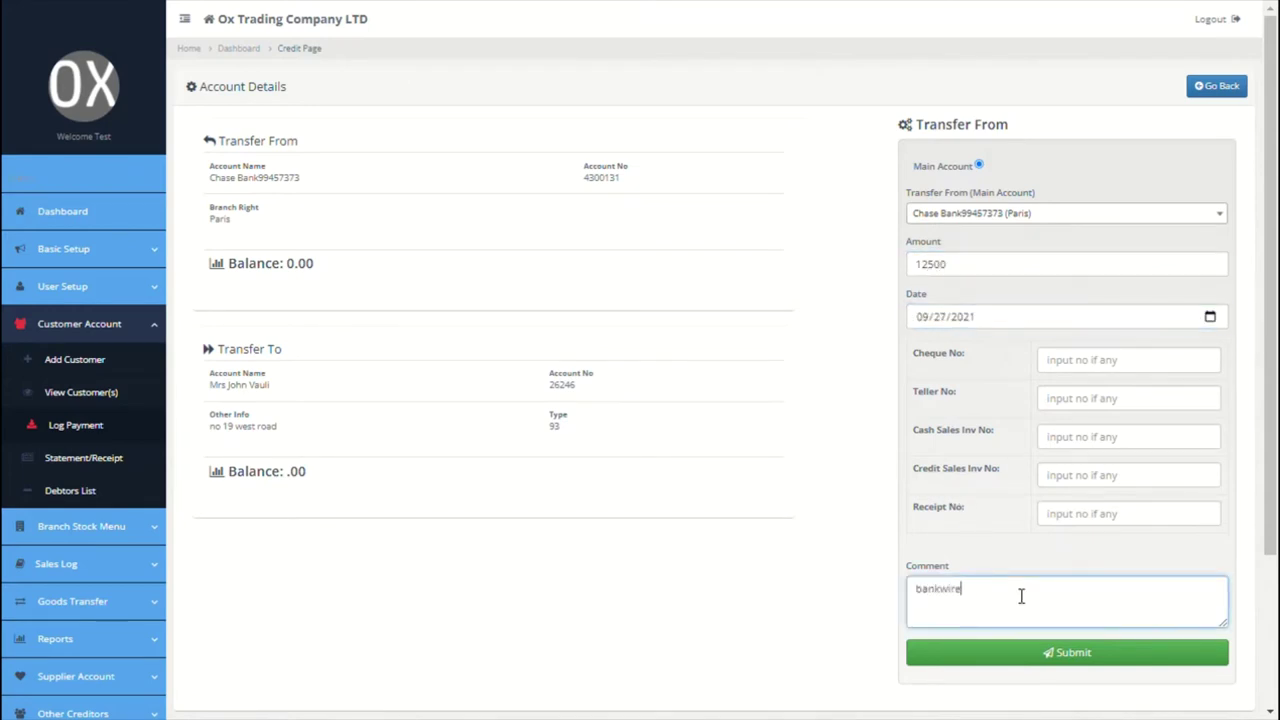
pyautogui.press('Left')
pyautogui.press('Left')
pyautogui.press('Left')
pyautogui.click(1022, 652)
pyautogui.click(750, 82)
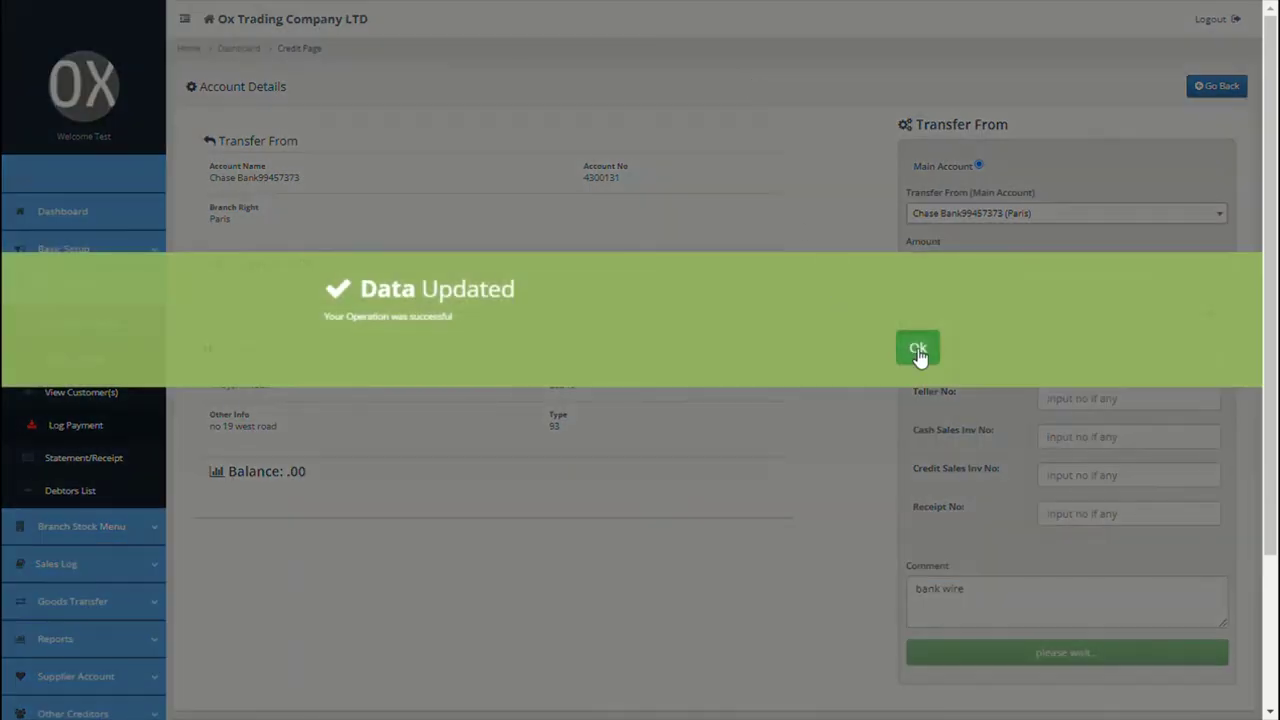
pyautogui.click(920, 350)
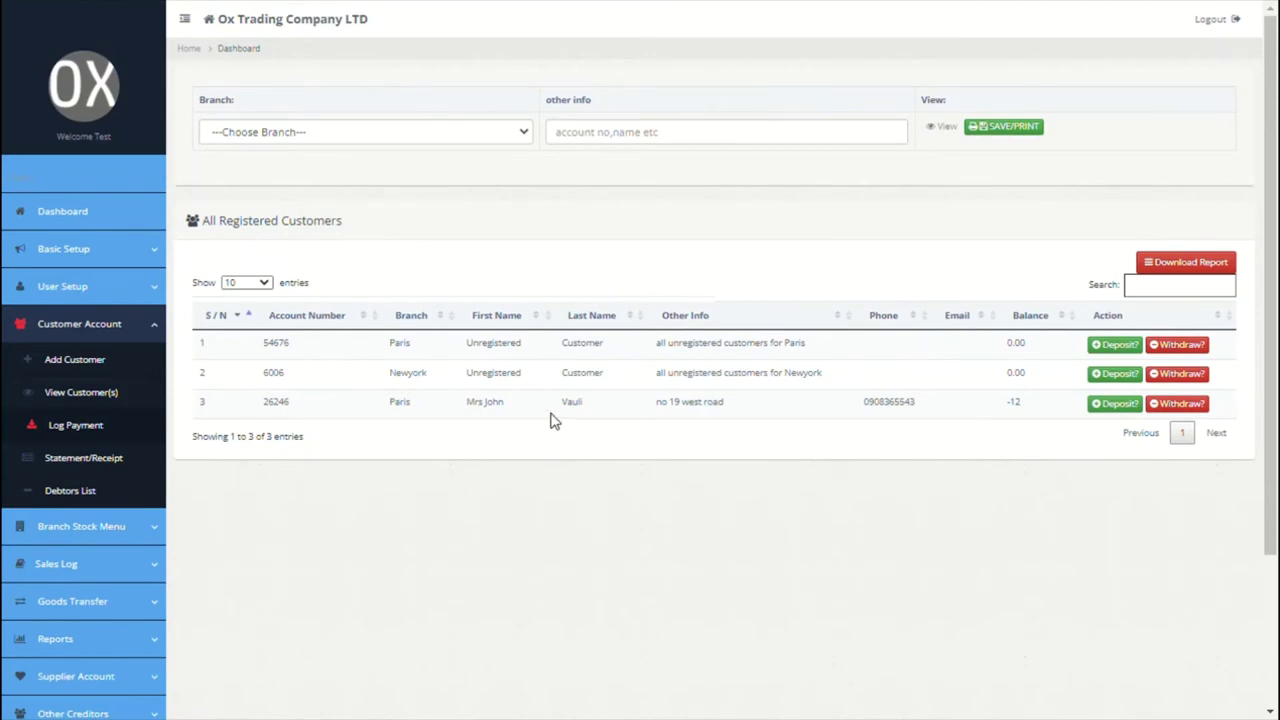
# Step: View the new Paris customer's account statement and check its report export formats
pyautogui.click(90, 470)
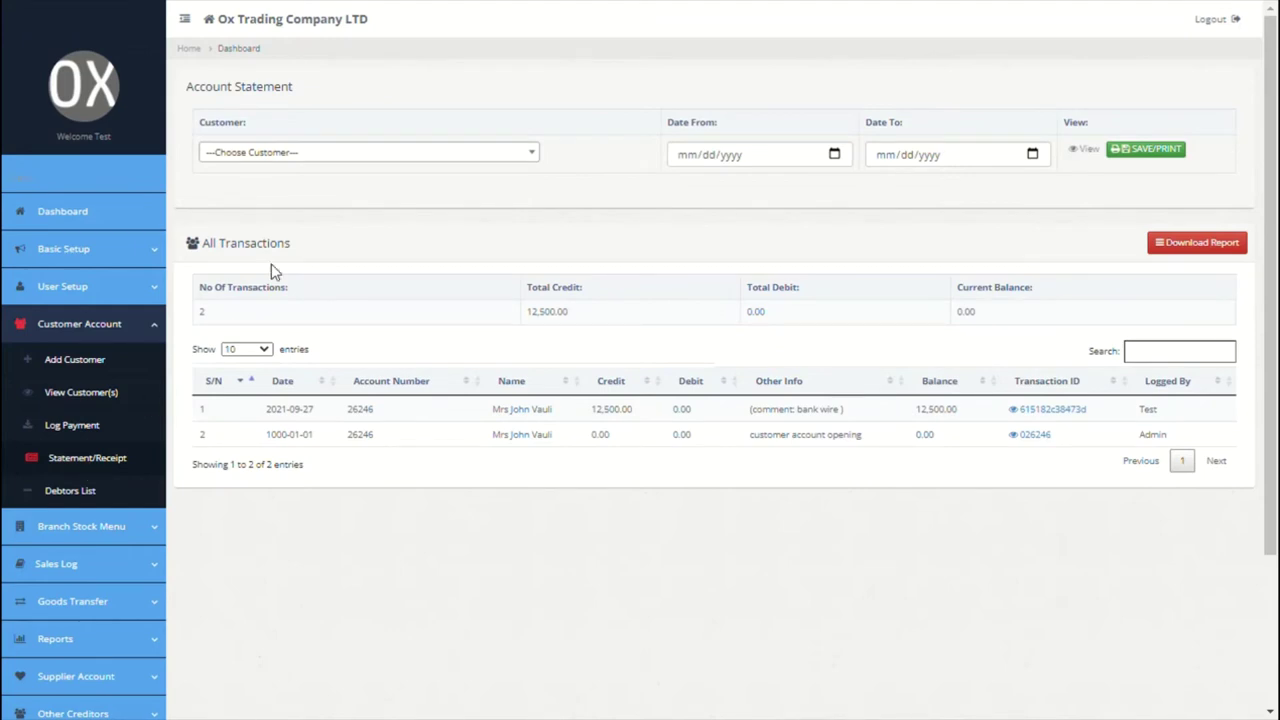
pyautogui.click(441, 158)
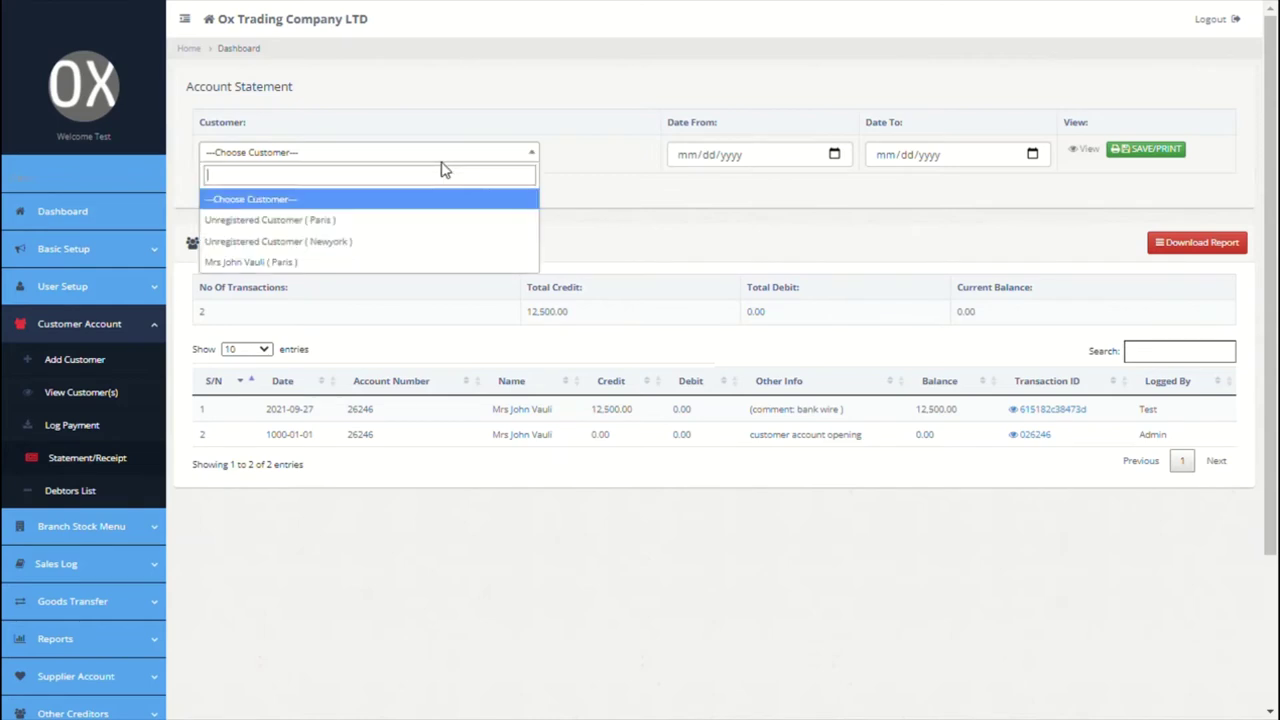
pyautogui.click(315, 264)
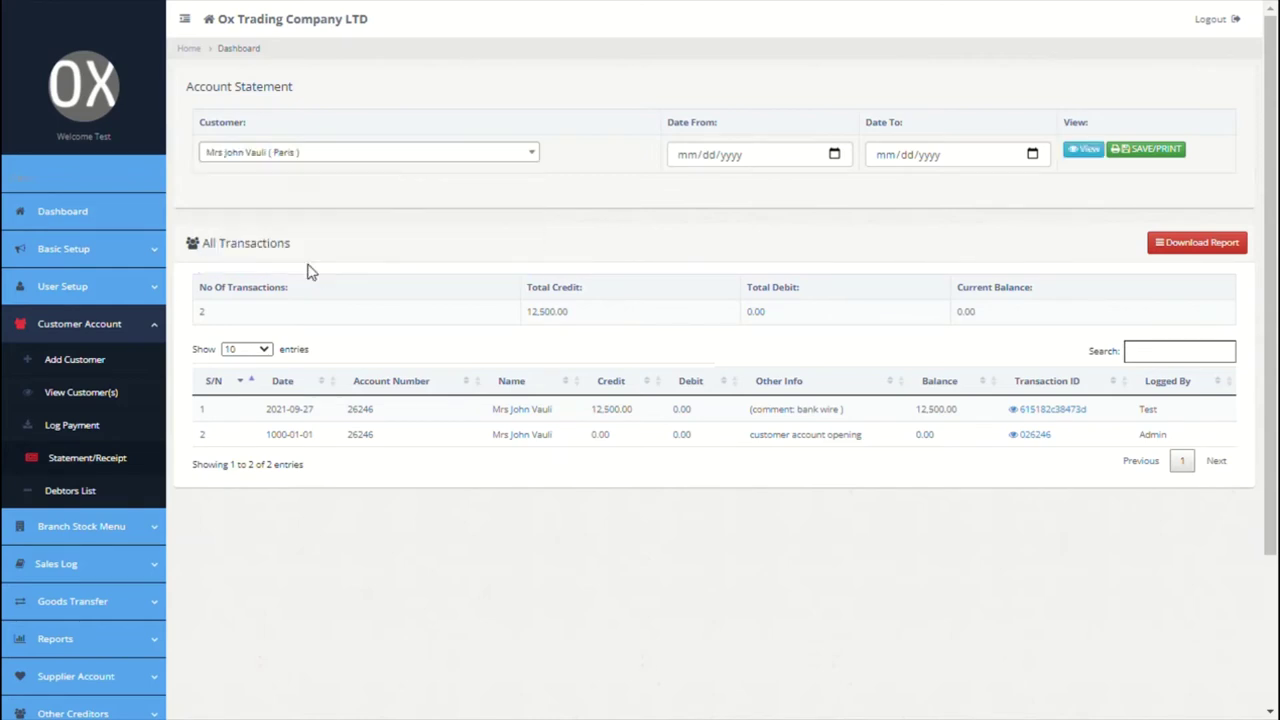
pyautogui.click(1085, 149)
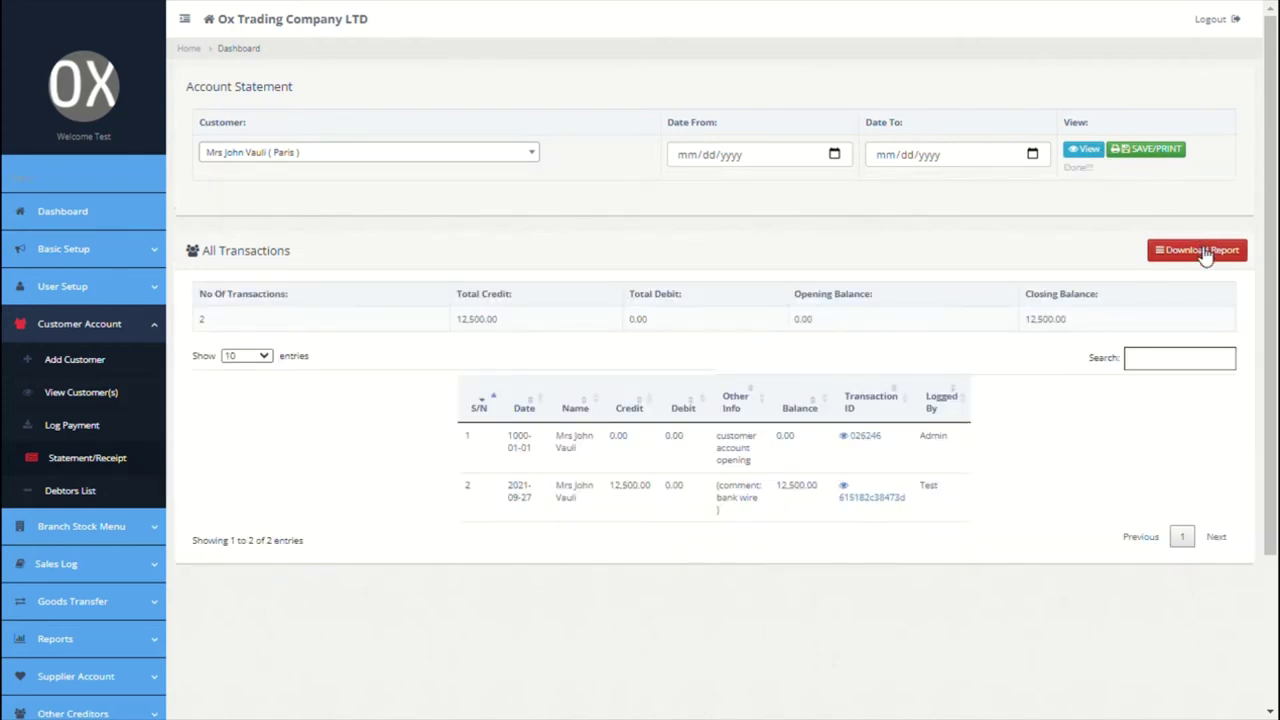
pyautogui.click(1205, 251)
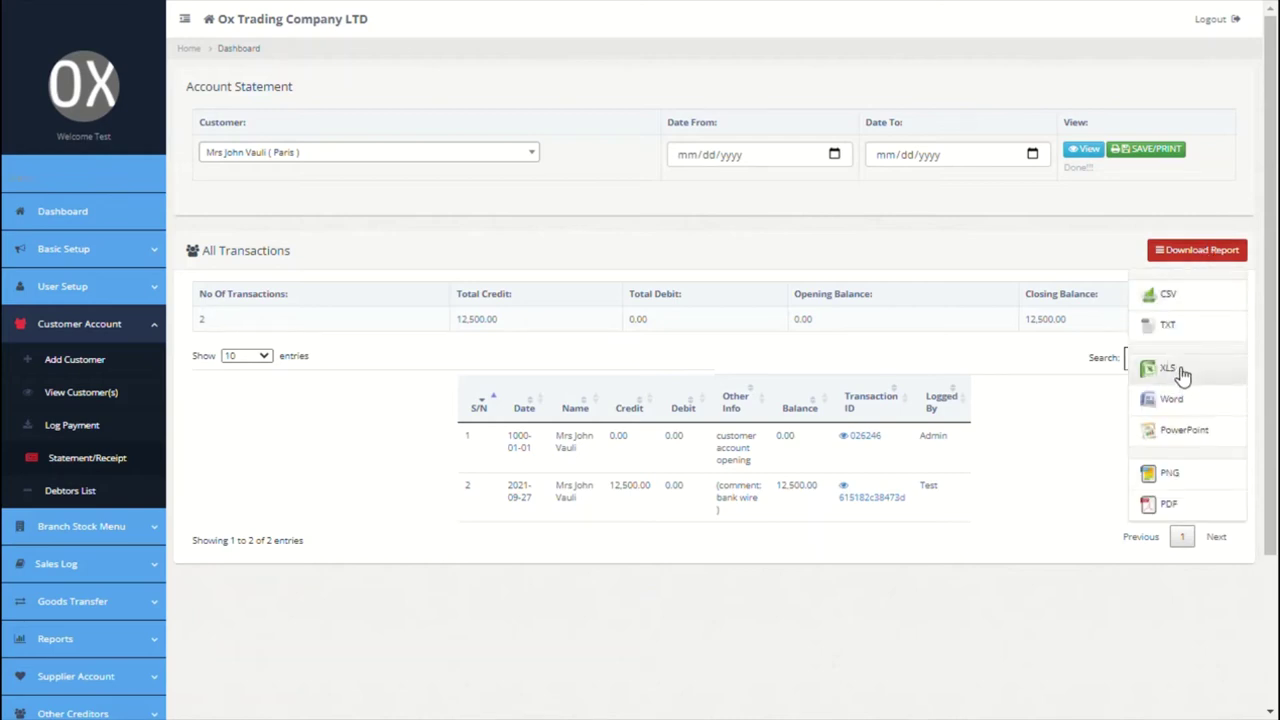
pyautogui.click(1142, 209)
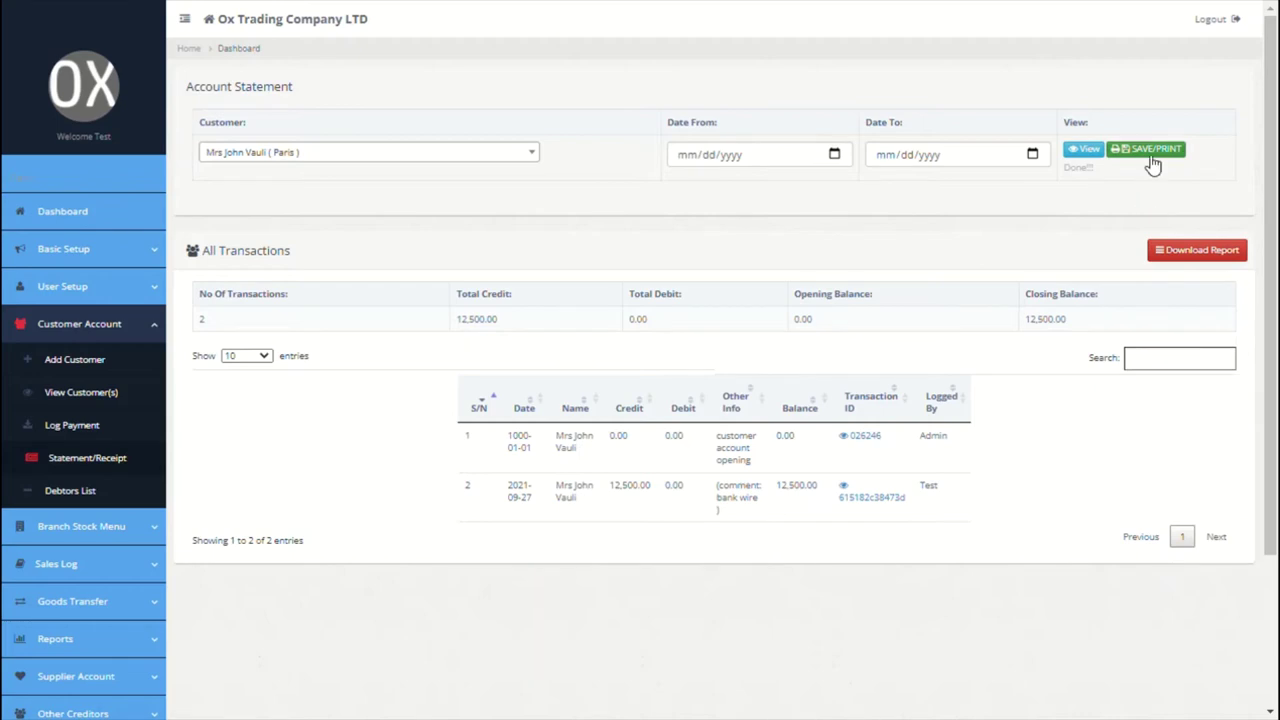
# Step: Filter the All Debtors aging statement to Paris Customers from September to December 2021
pyautogui.click(104, 500)
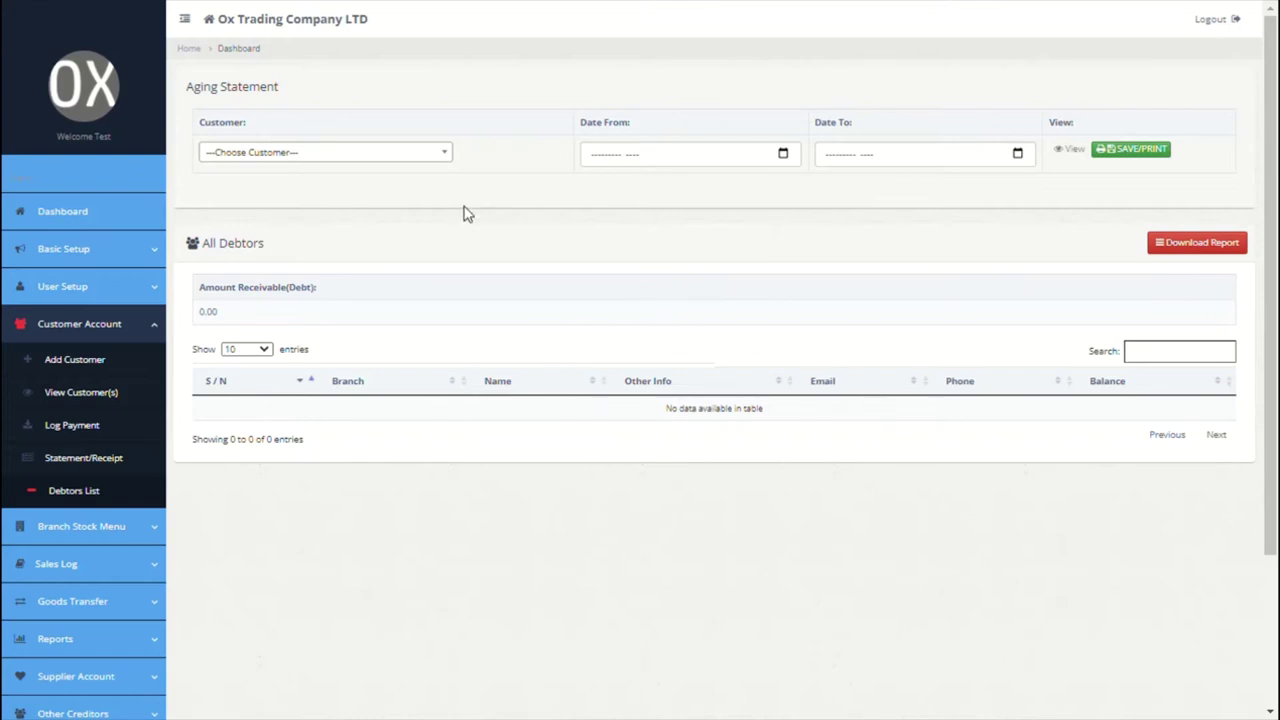
pyautogui.click(428, 171)
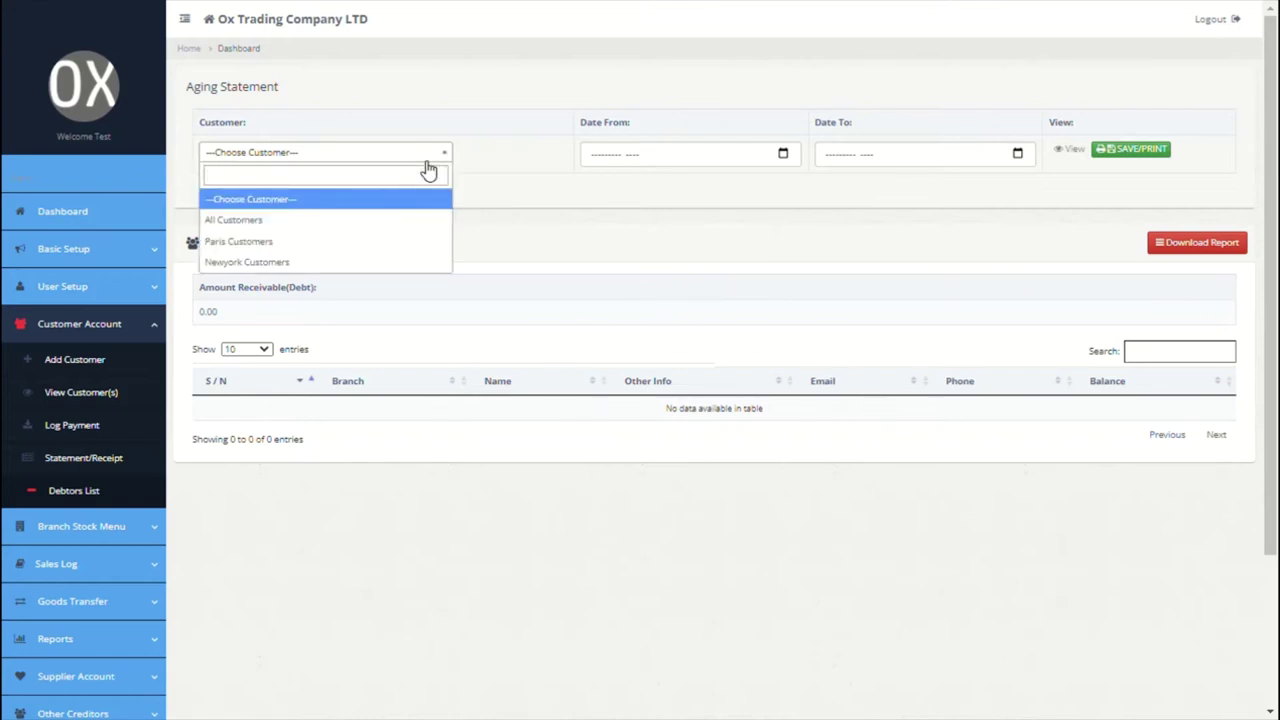
pyautogui.click(300, 241)
pyautogui.click(785, 154)
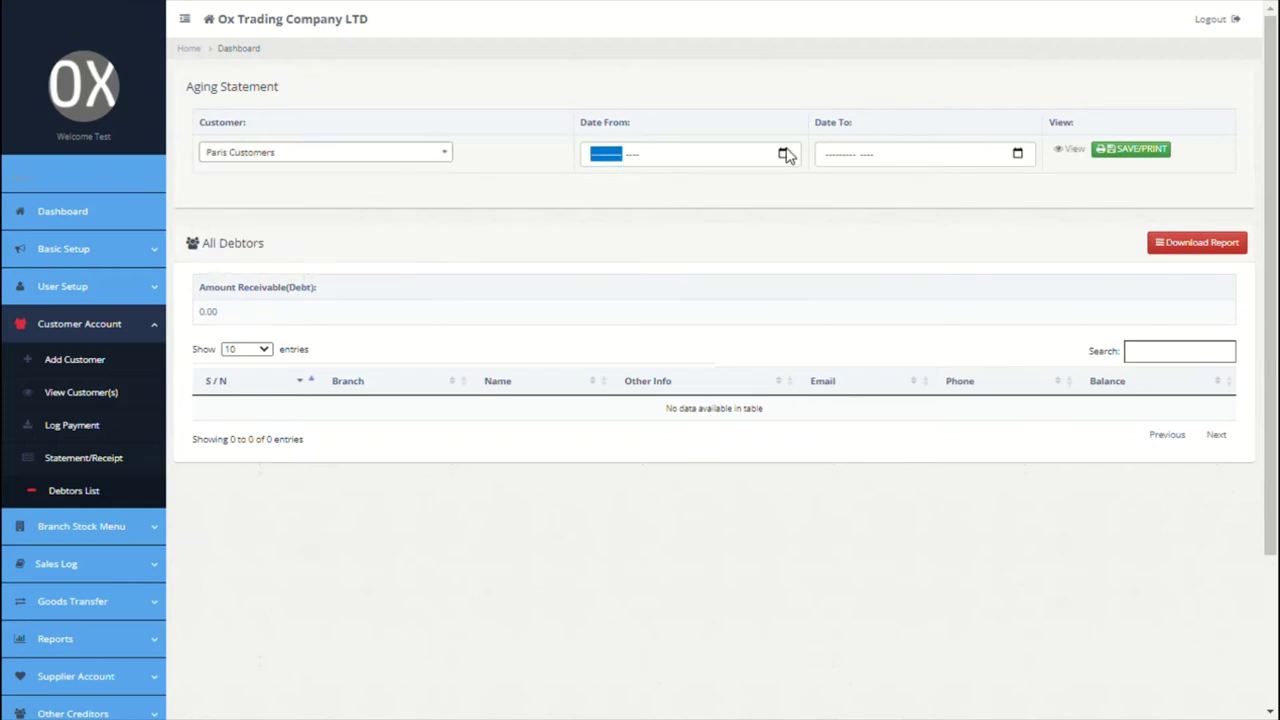
pyautogui.click(608, 262)
pyautogui.click(1019, 155)
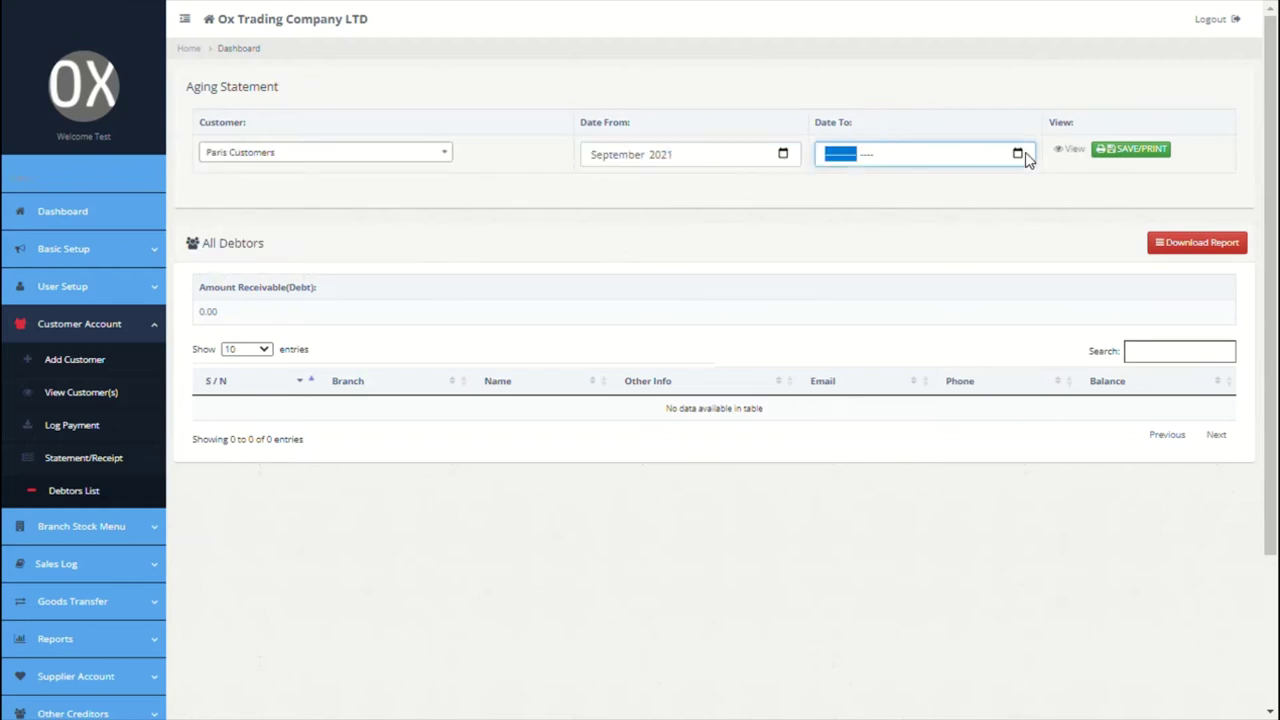
pyautogui.click(950, 264)
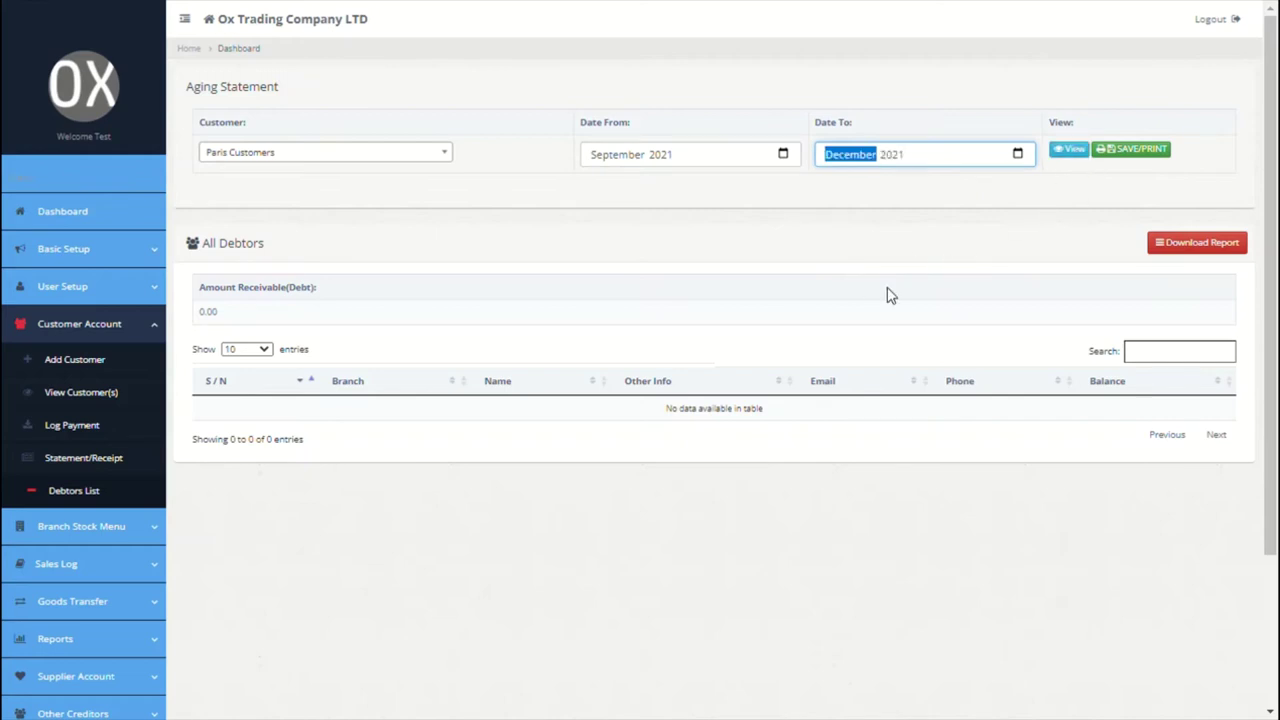
pyautogui.scroll(-2, 843, 326)
pyautogui.click(147, 424)
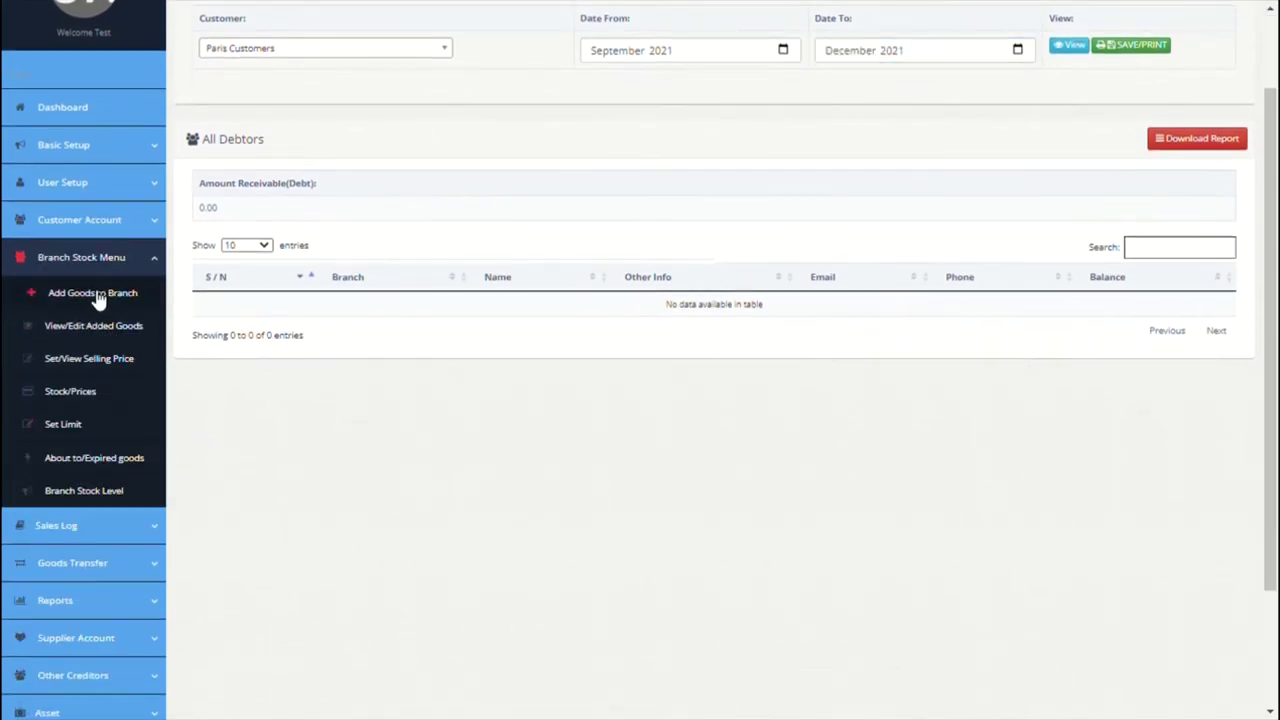
# Step: Start a stock batch 'OPENING BATCH' described as 'opening batch, all available finished goods'
pyautogui.click(95, 294)
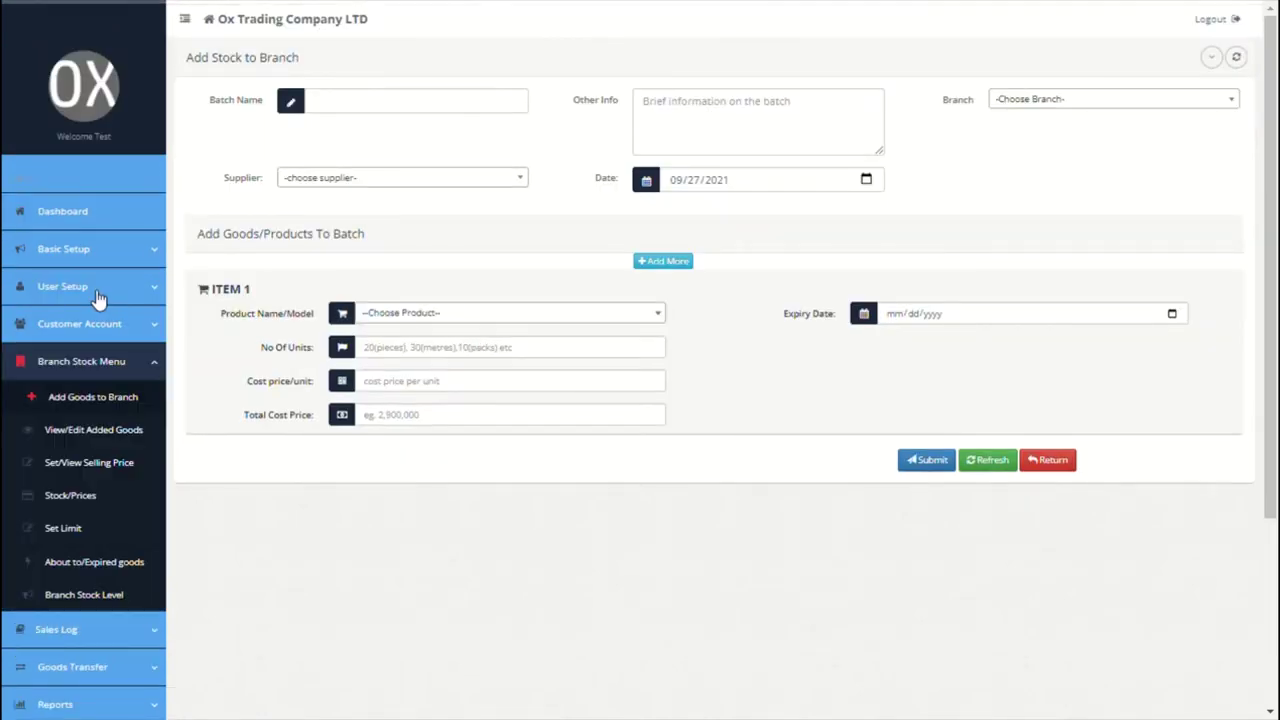
pyautogui.click(400, 121)
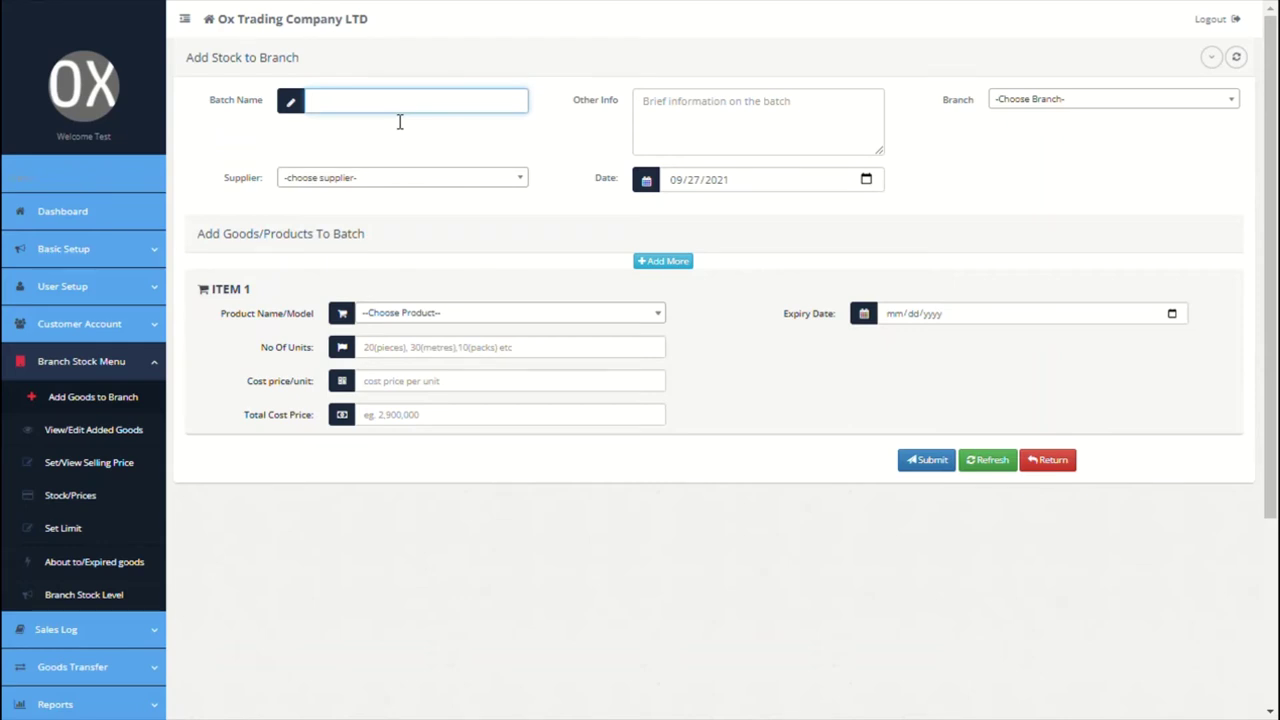
pyautogui.write('OPENING BATCH')
pyautogui.click(693, 107)
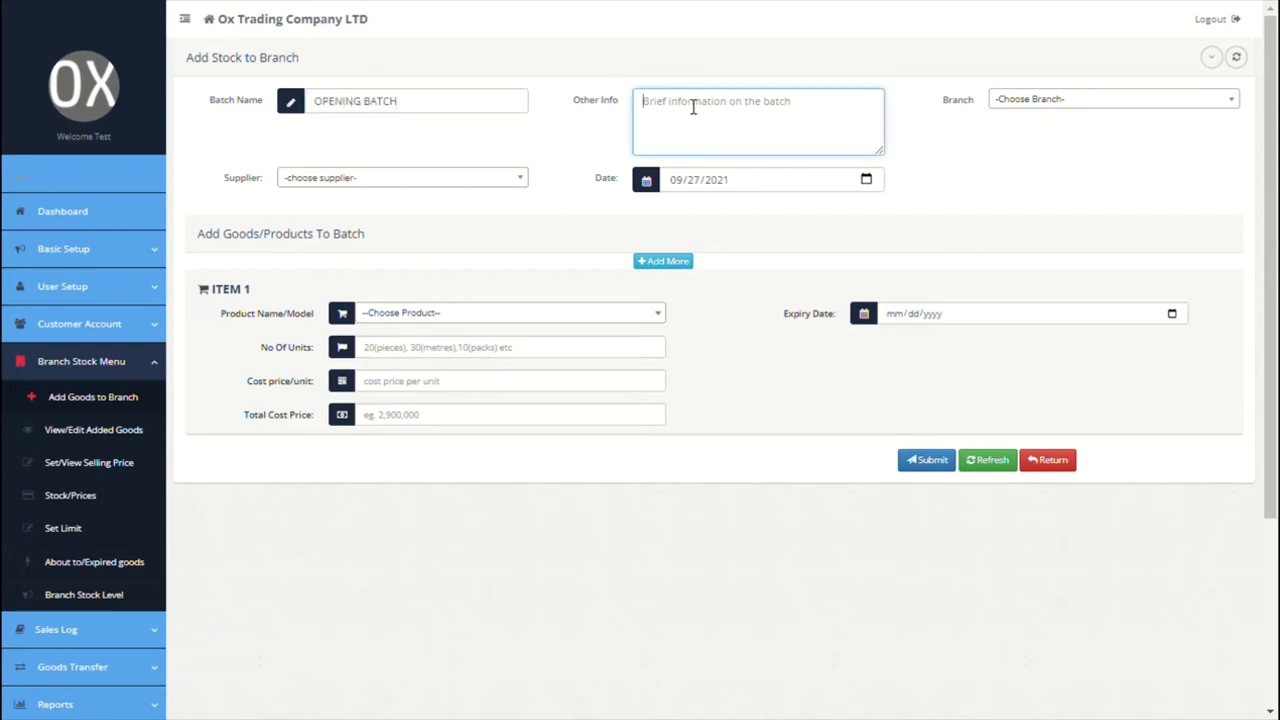
pyautogui.write('all n')
pyautogui.press('BackSpace')
pyautogui.press('BackSpace')
pyautogui.press('BackSpace')
pyautogui.press('BackSpace')
pyautogui.press('BackSpace')
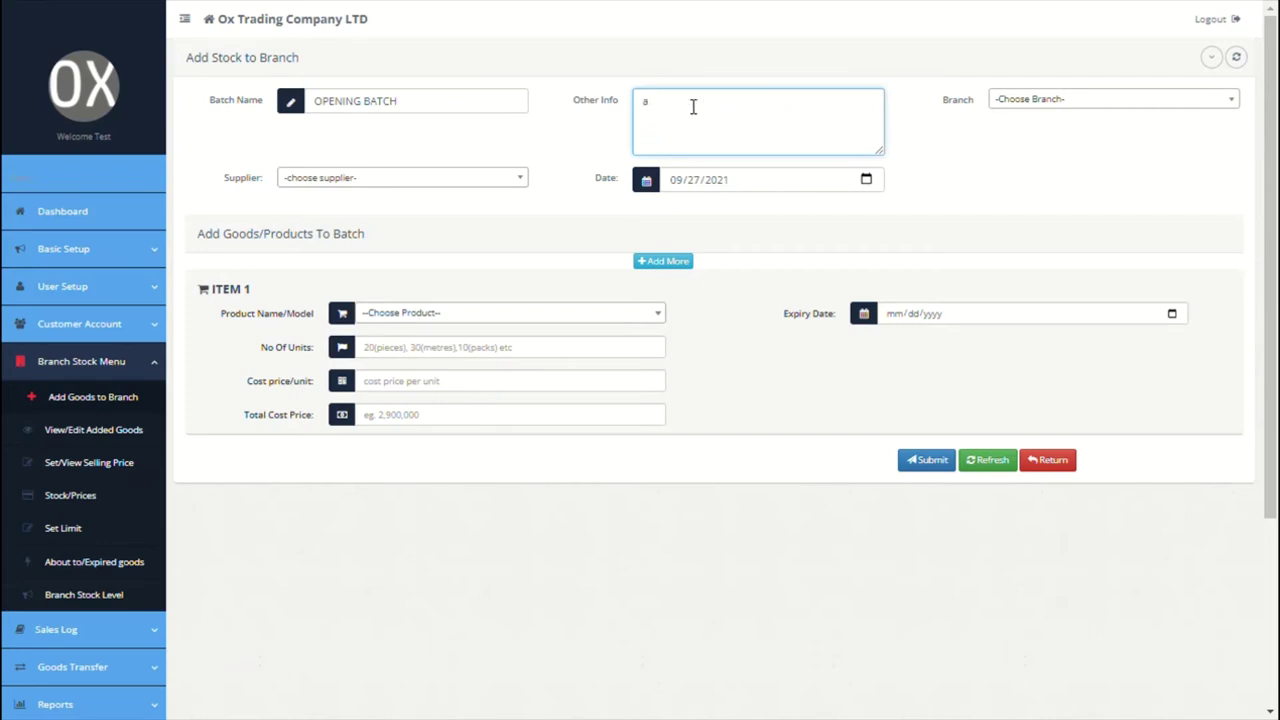
pyautogui.write('opening batch, all availa')
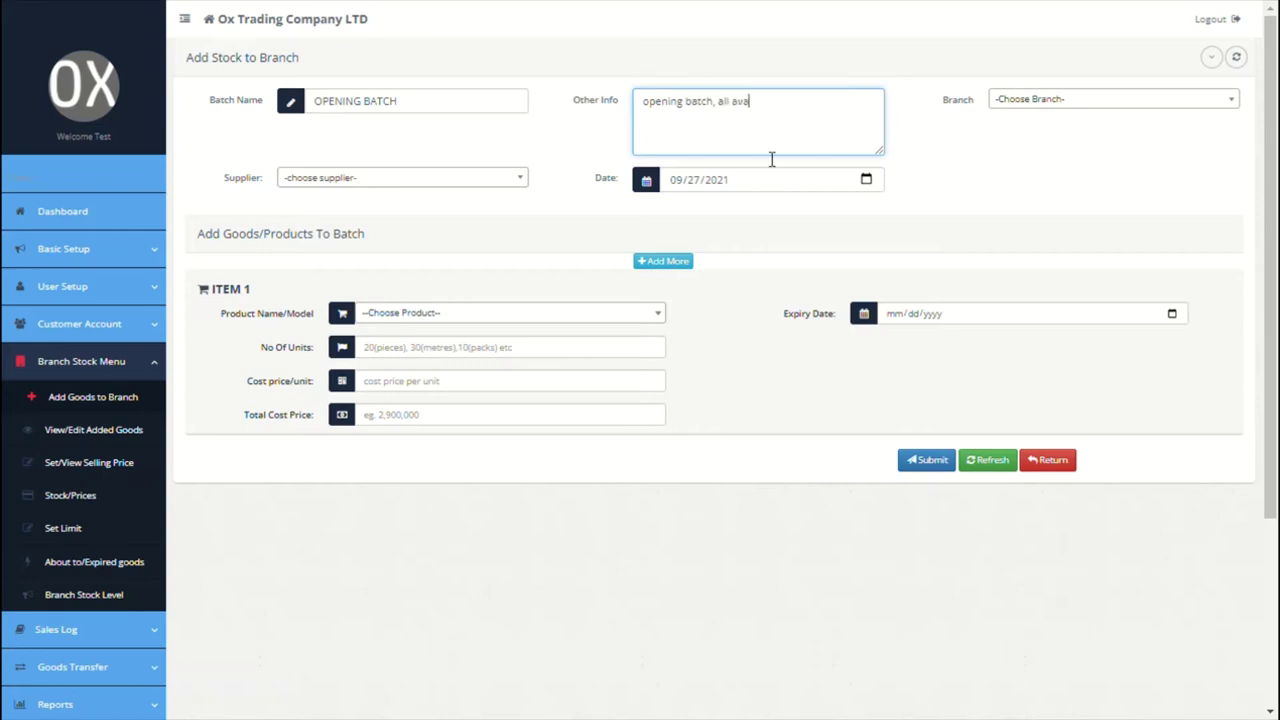
pyautogui.write('ble finished goods')
# Step: Assign it to Paris from Swiss Manufacturing China LLC: 200 Shingle Stone Coated Roofing Tiles at 4500
pyautogui.click(1018, 108)
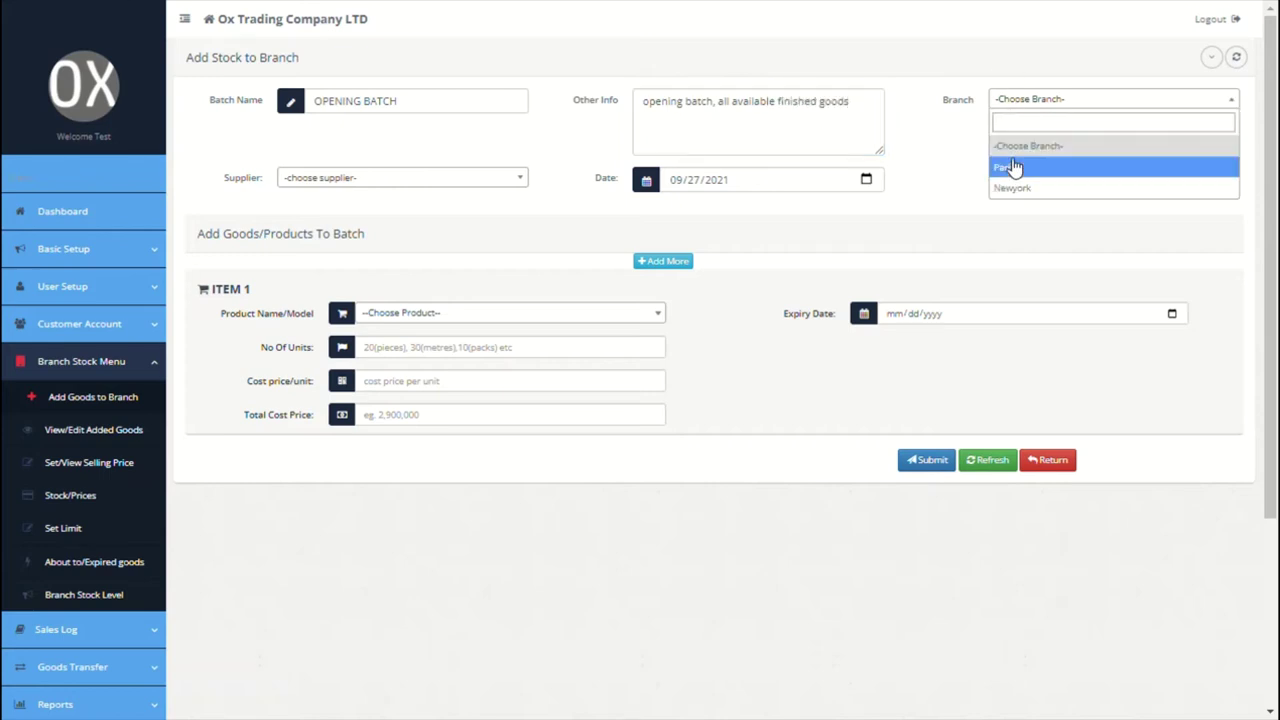
pyautogui.click(1010, 166)
pyautogui.click(523, 182)
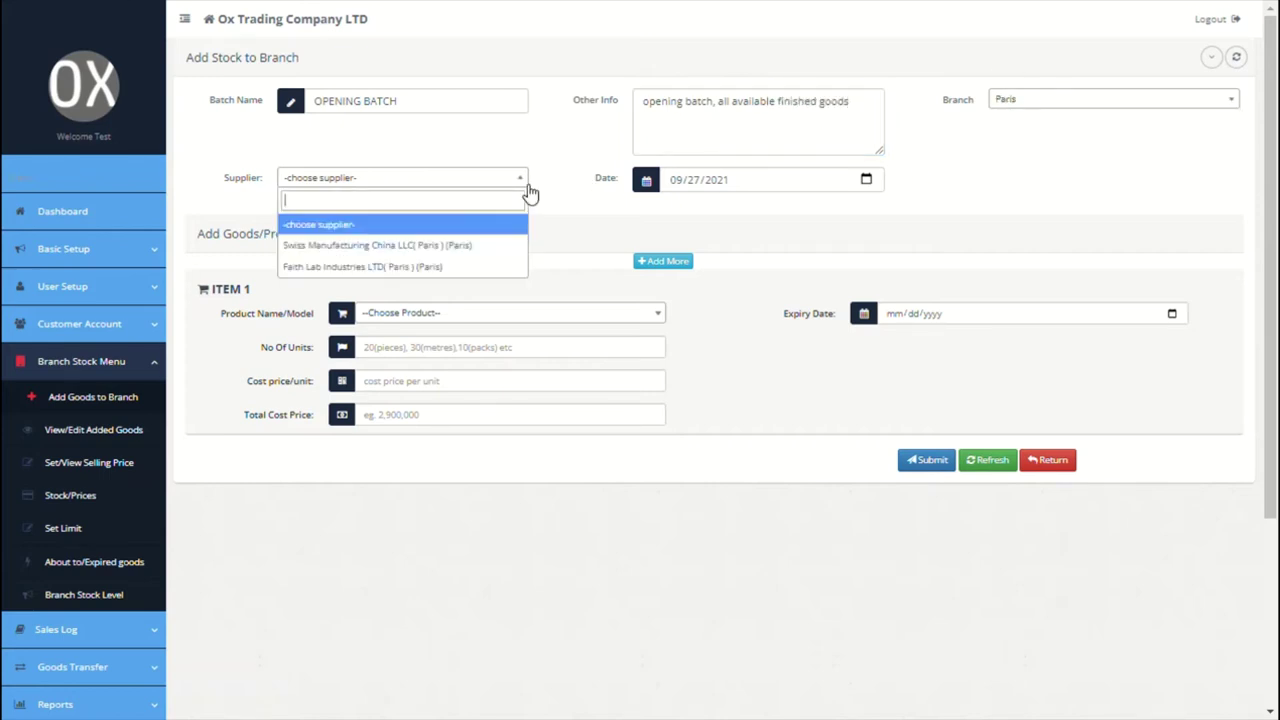
pyautogui.click(414, 250)
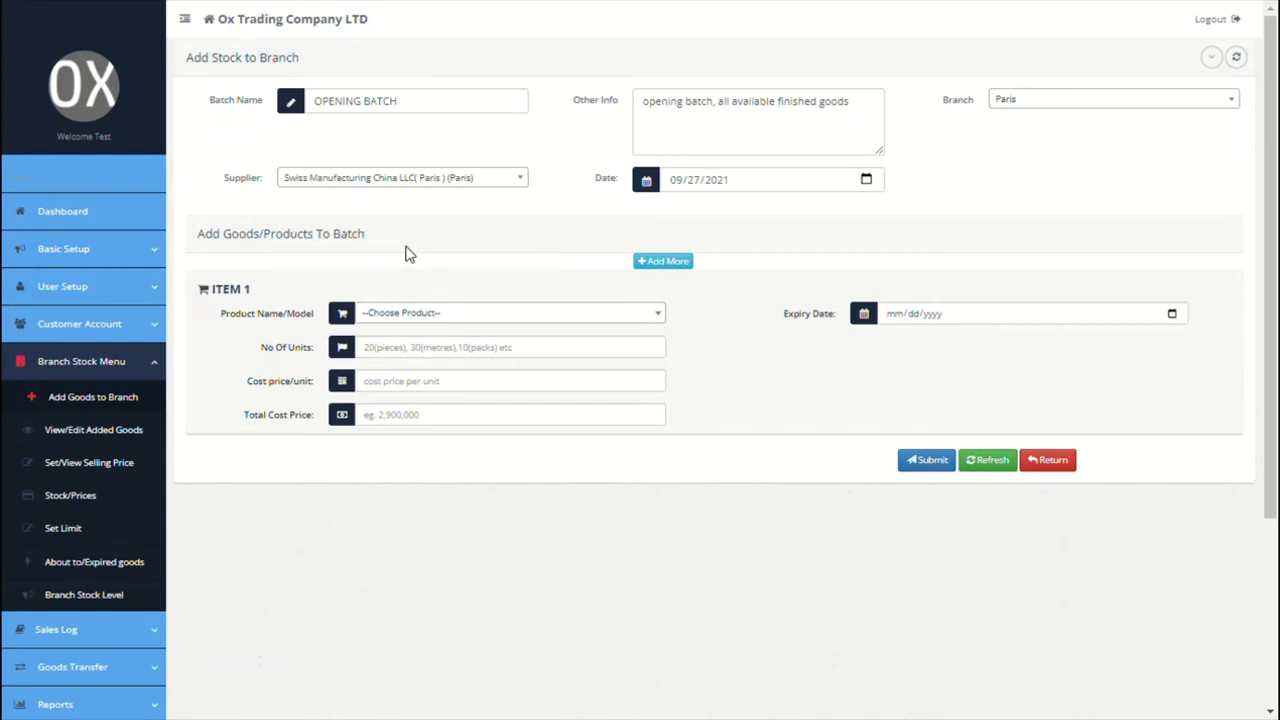
pyautogui.click(390, 313)
pyautogui.click(398, 388)
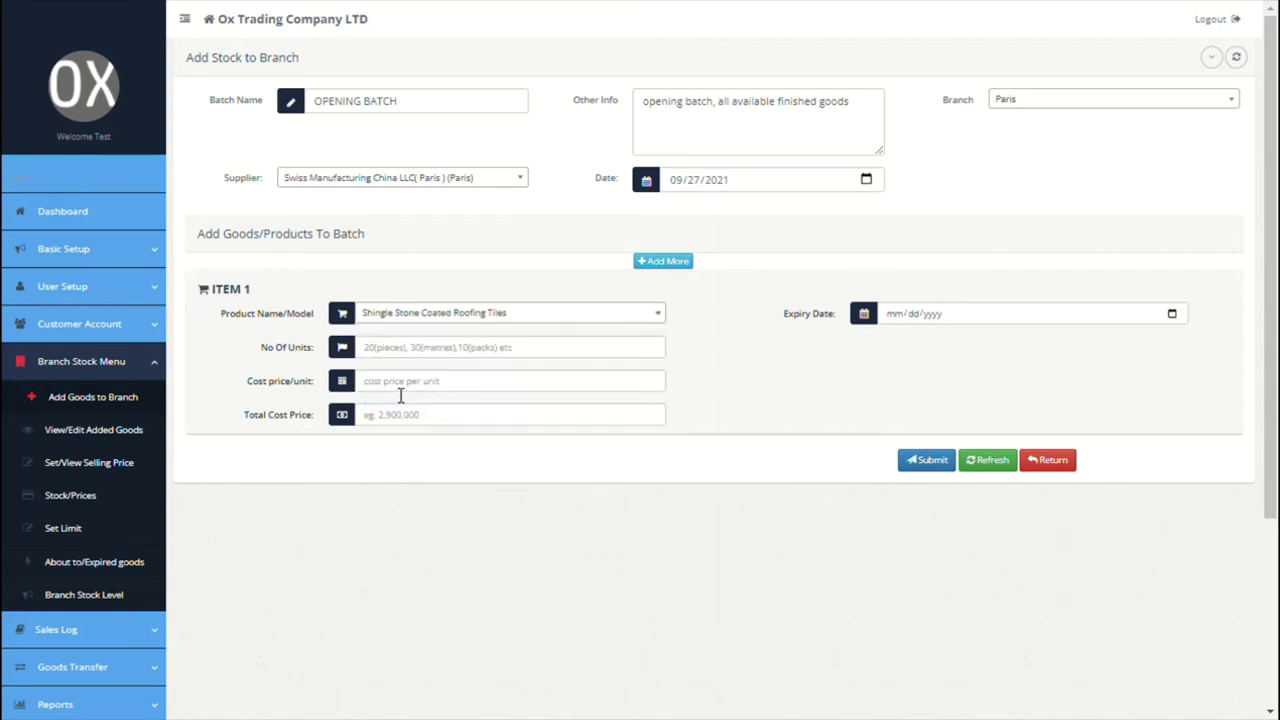
pyautogui.click(492, 348)
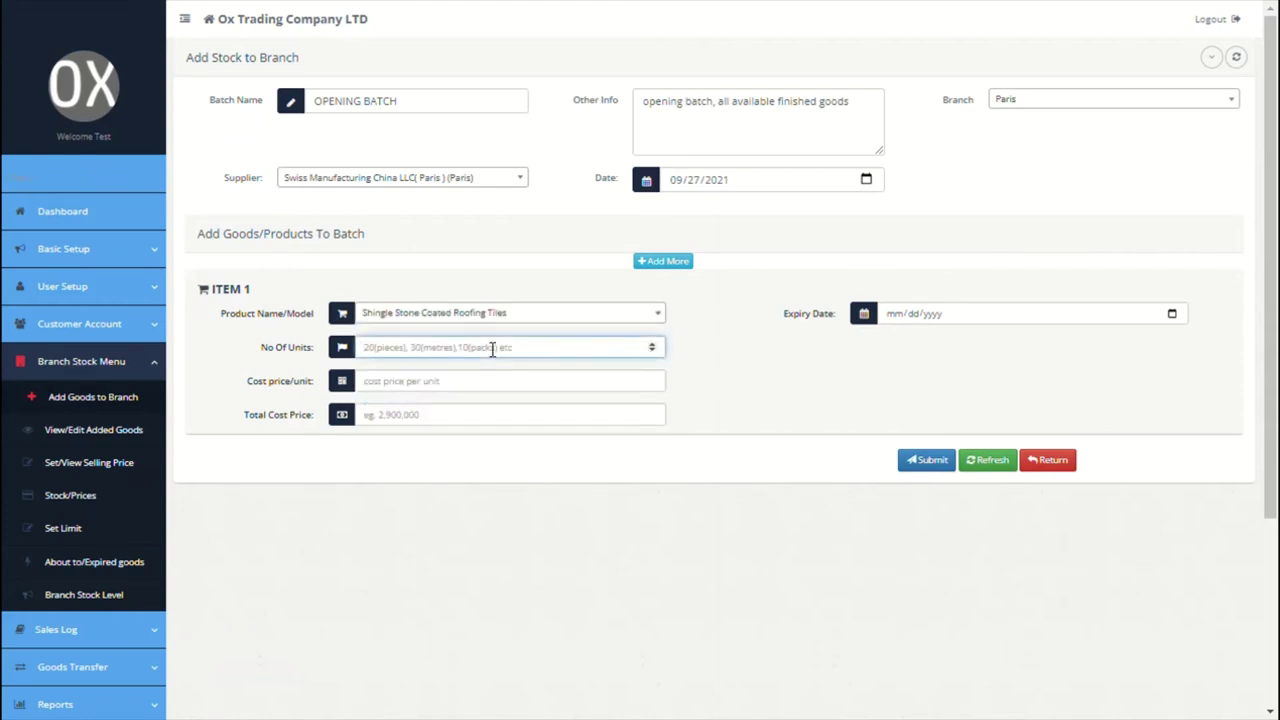
pyautogui.write('200')
pyautogui.click(459, 390)
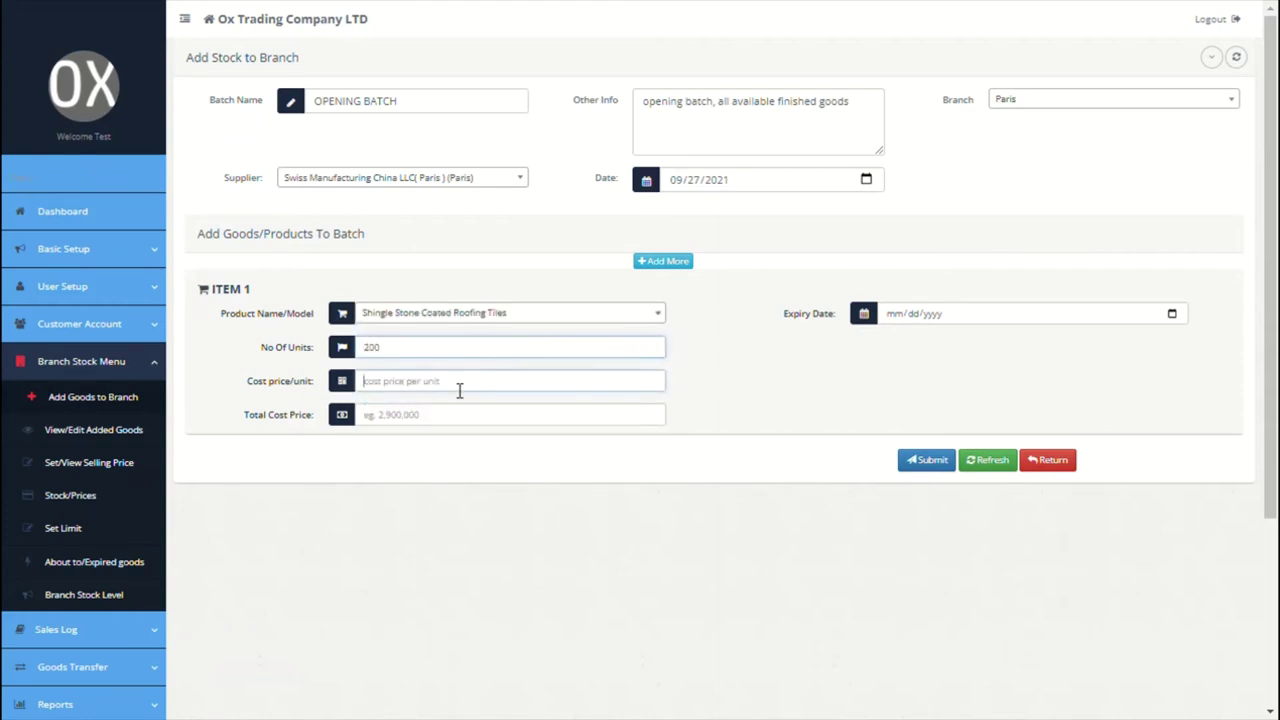
pyautogui.write('4500')
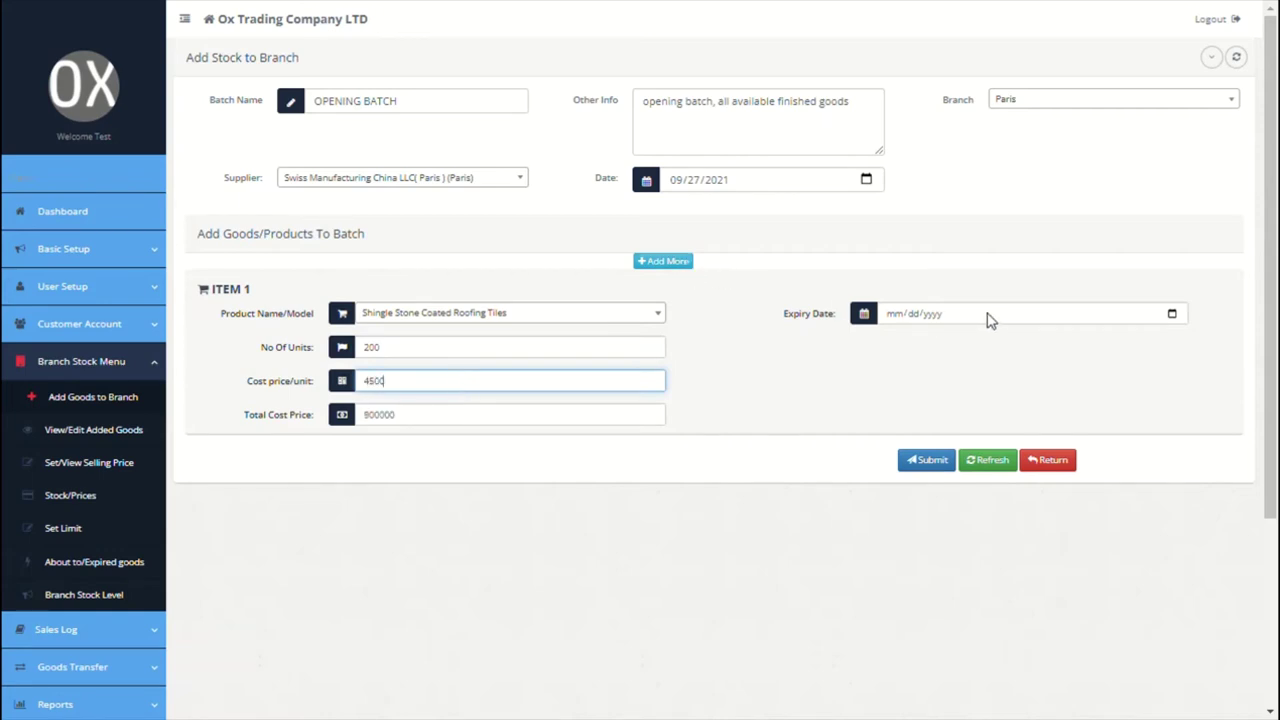
# Step: Add item 2: 300 Teracota Stone Coated Roofing Tiles at 4500 each
pyautogui.click(666, 262)
pyautogui.click(530, 319)
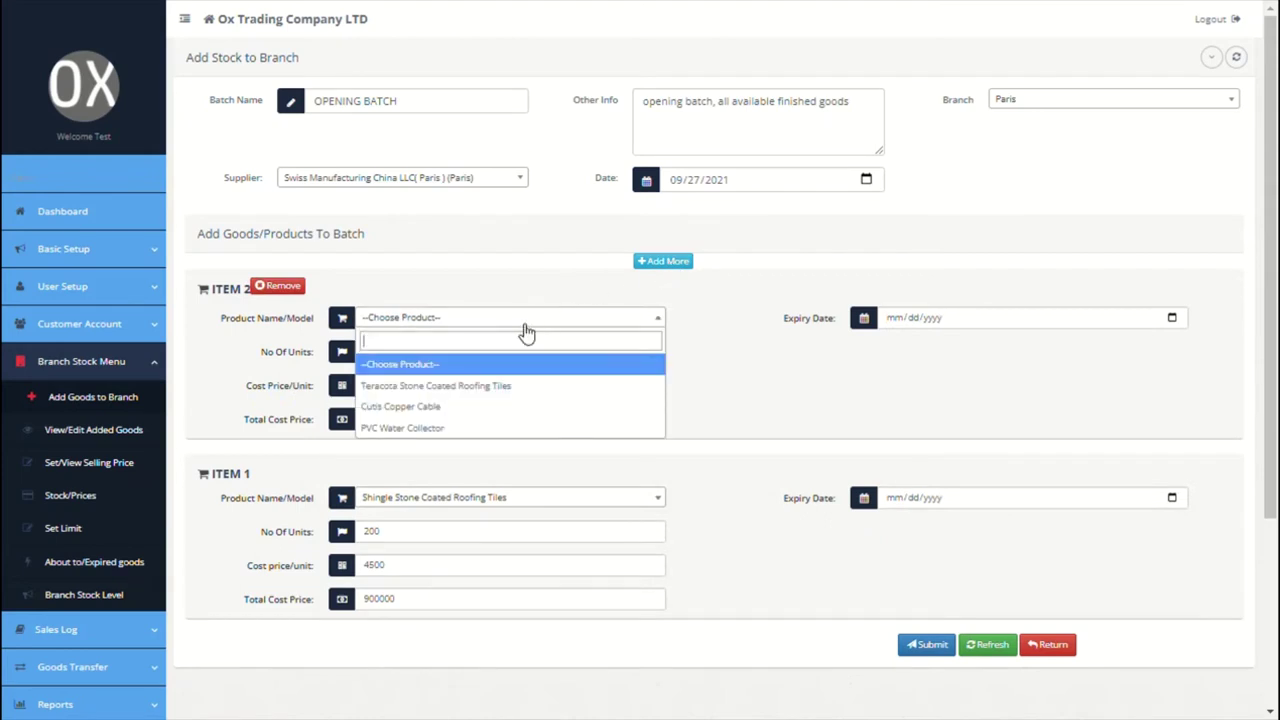
pyautogui.click(472, 382)
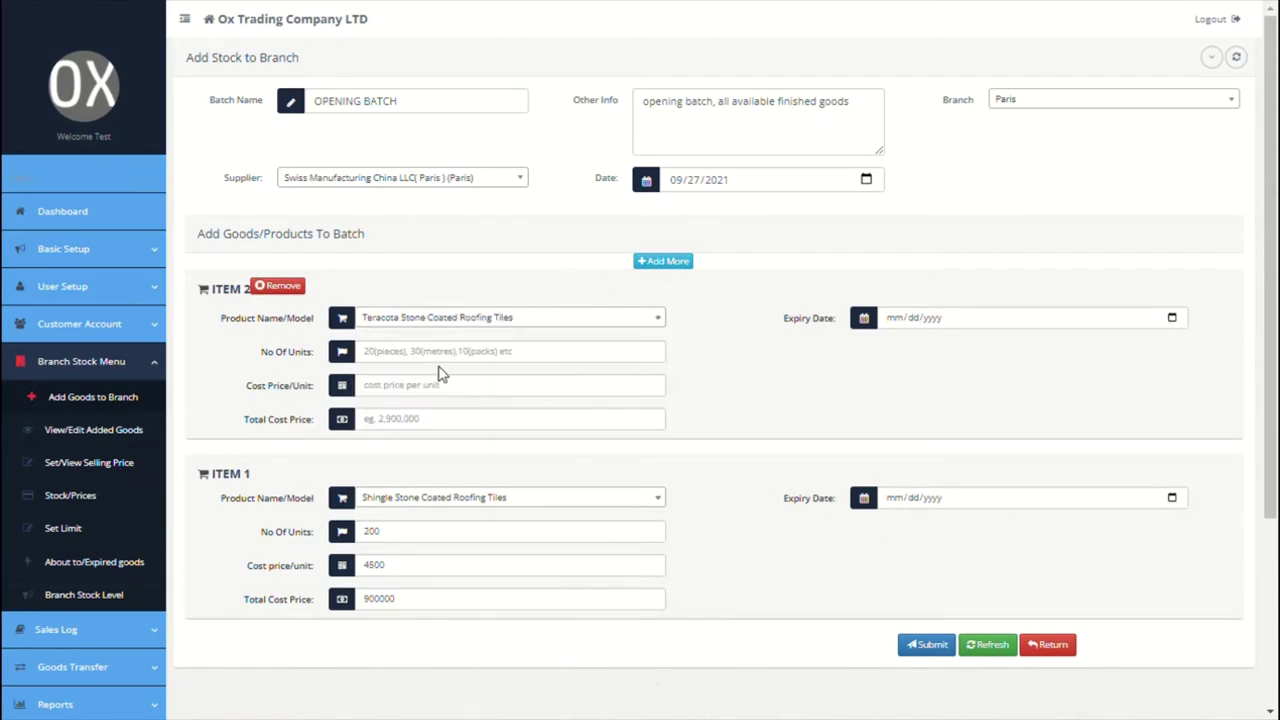
pyautogui.click(441, 360)
pyautogui.write('300')
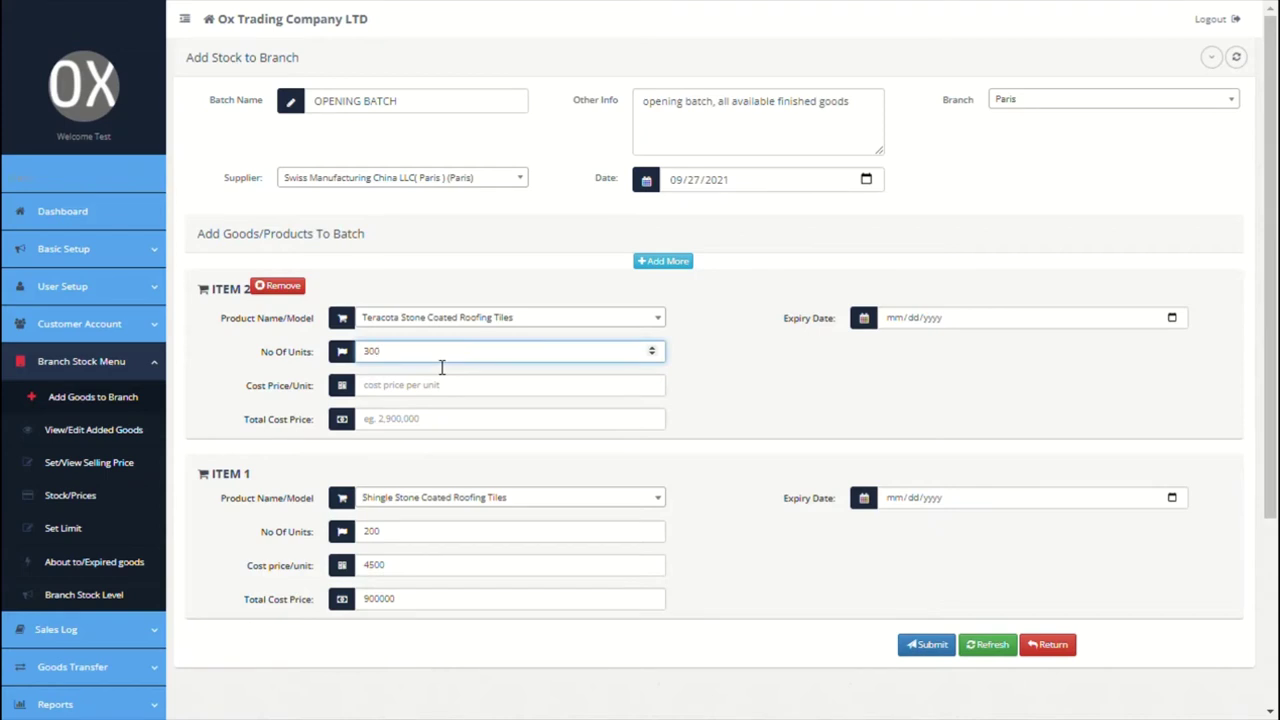
pyautogui.click(441, 394)
pyautogui.write('4500')
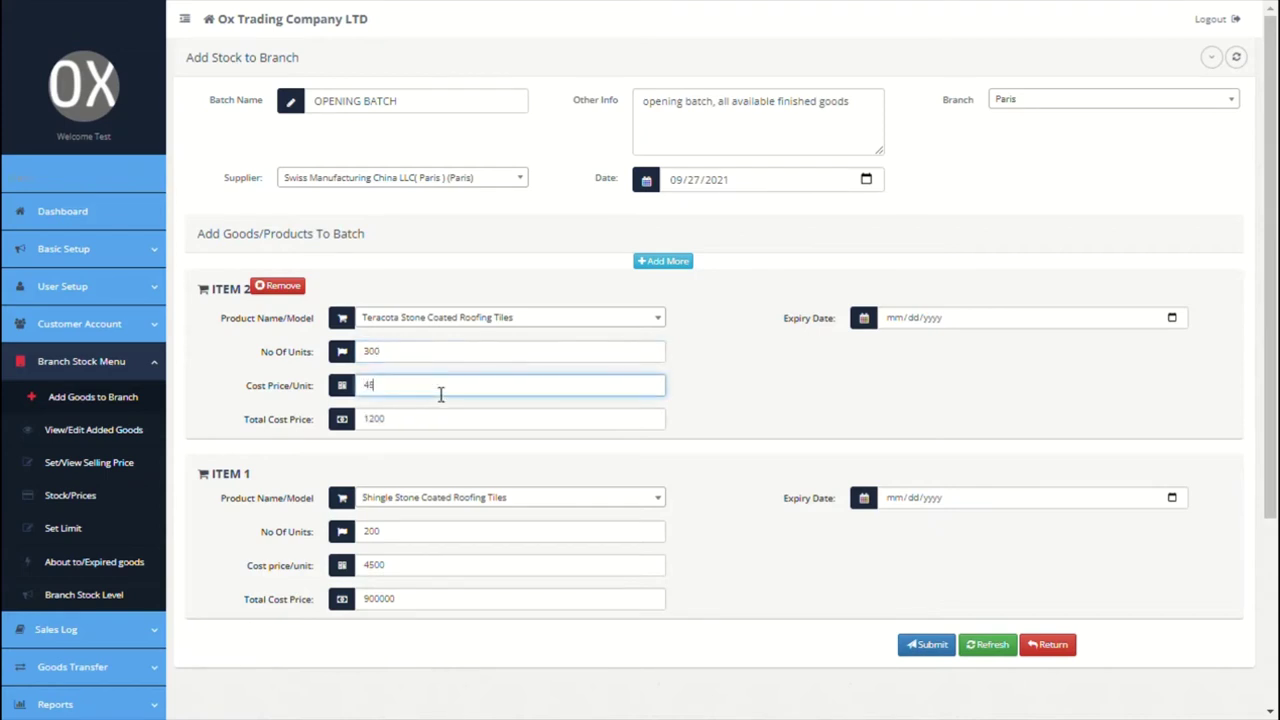
# Step: Add item 3: 30 Cutis Copper Cable at 6500 each
pyautogui.click(683, 262)
pyautogui.click(571, 317)
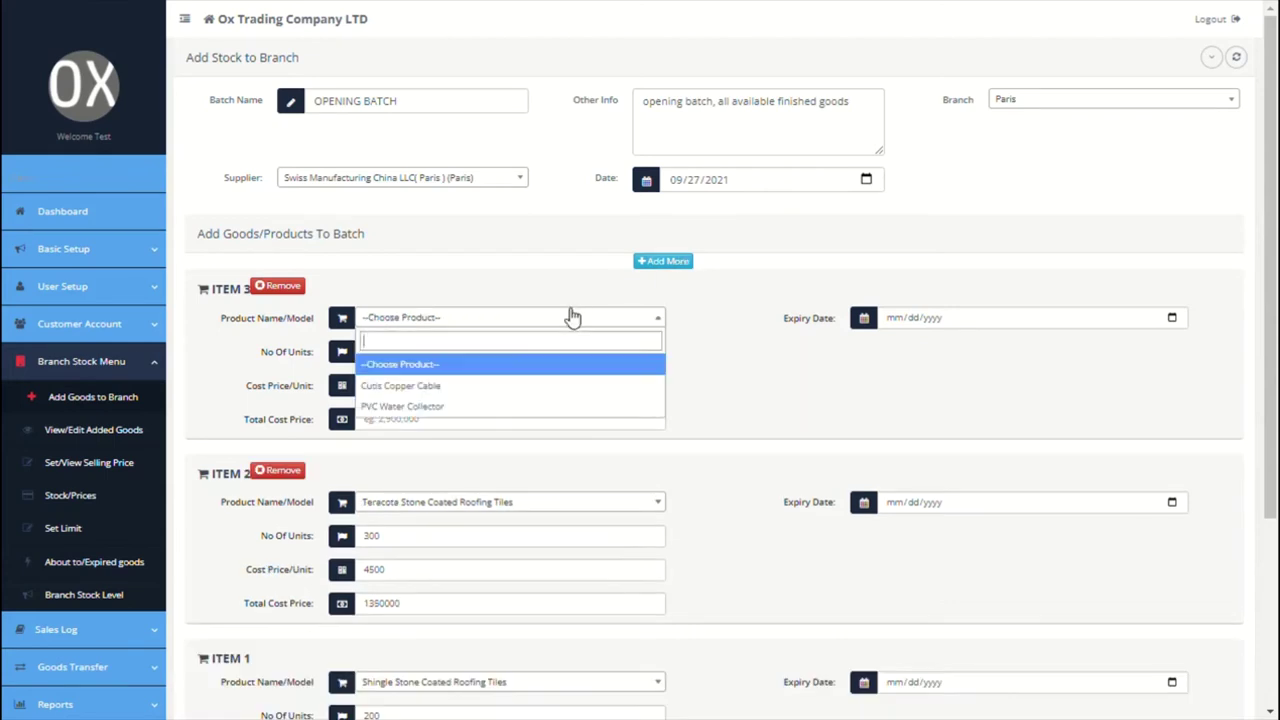
pyautogui.click(470, 384)
pyautogui.click(446, 358)
pyautogui.write('3')
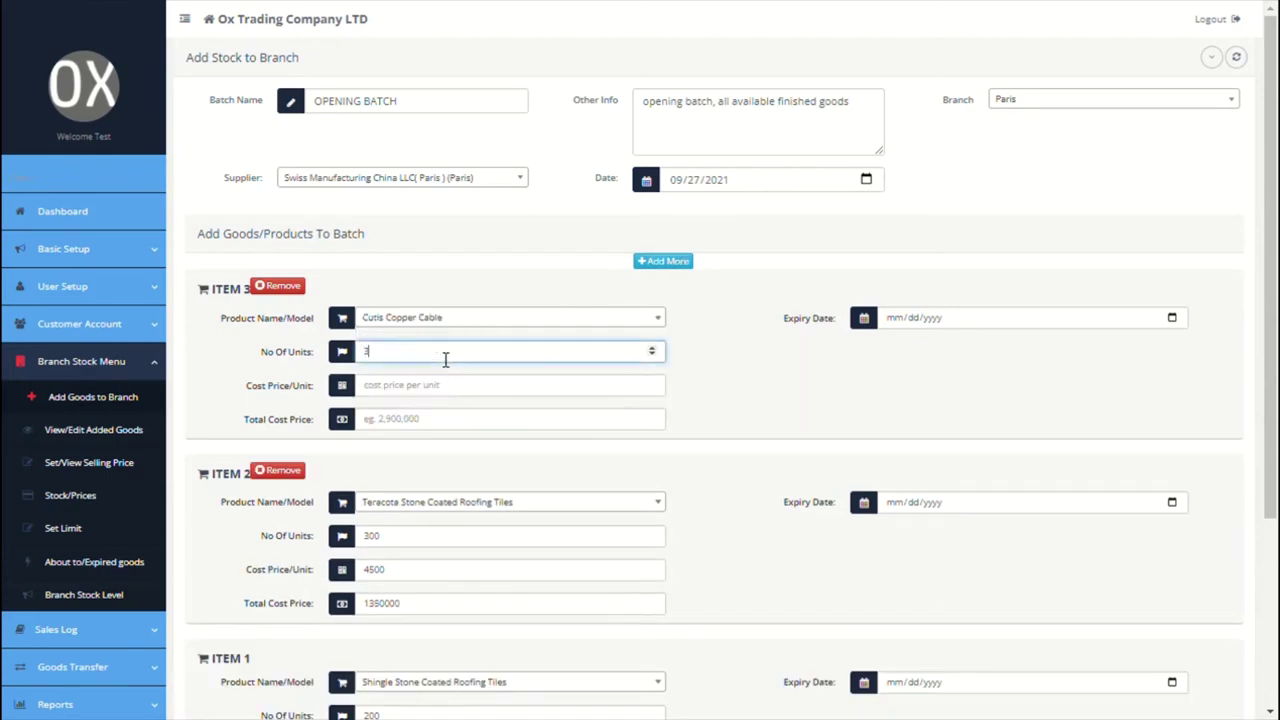
pyautogui.write('0')
pyautogui.click(446, 386)
pyautogui.write('6500')
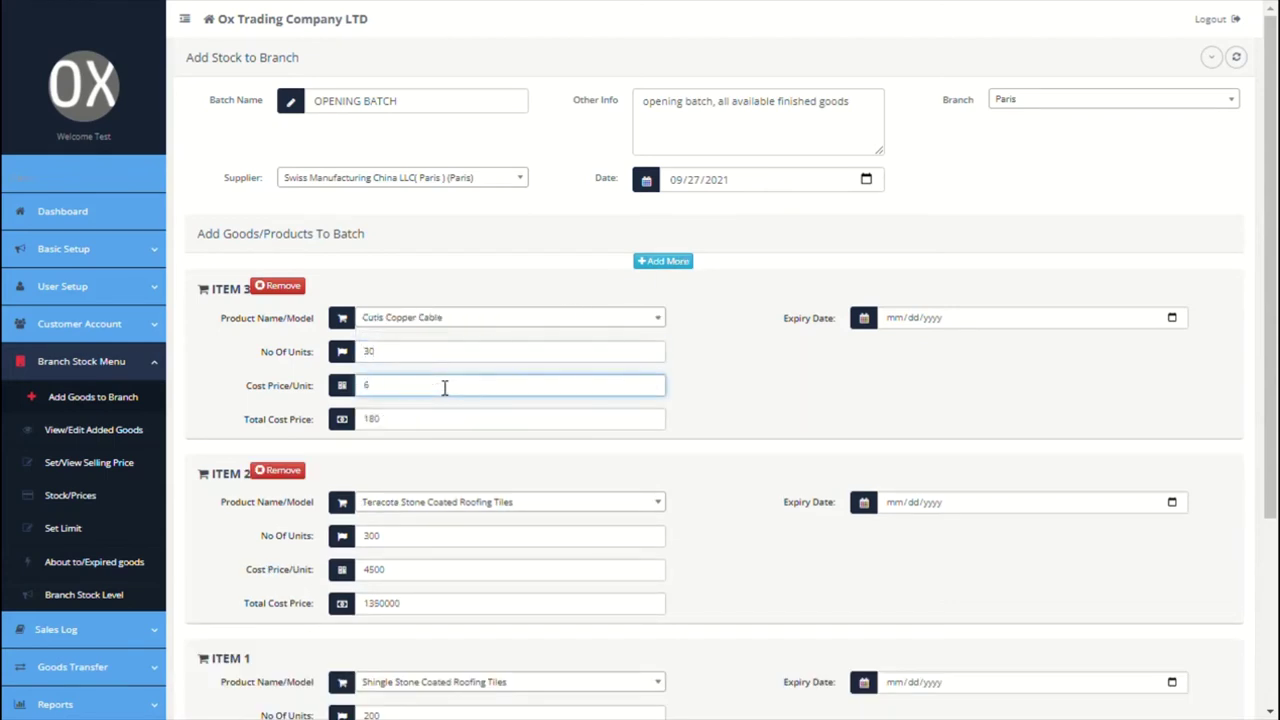
# Step: Add item 4: 30 PVC Water Collector at 125 each
pyautogui.click(677, 263)
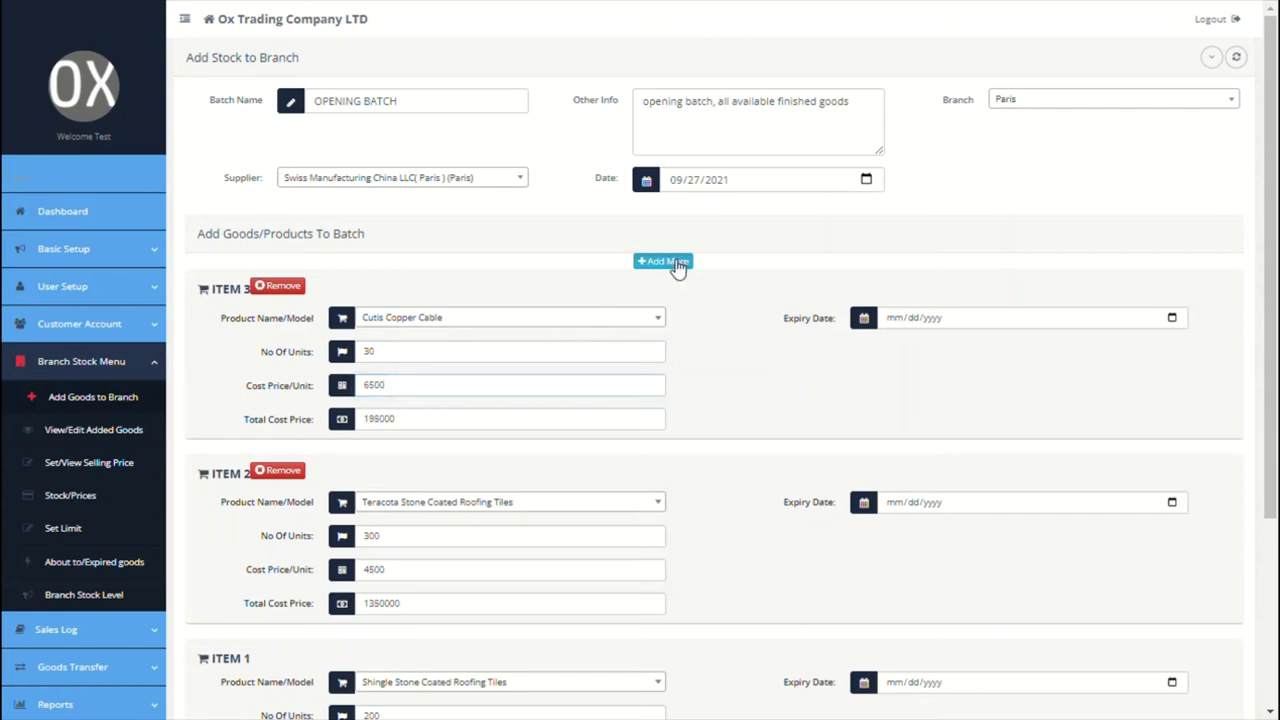
pyautogui.click(577, 317)
pyautogui.click(440, 375)
pyautogui.click(435, 358)
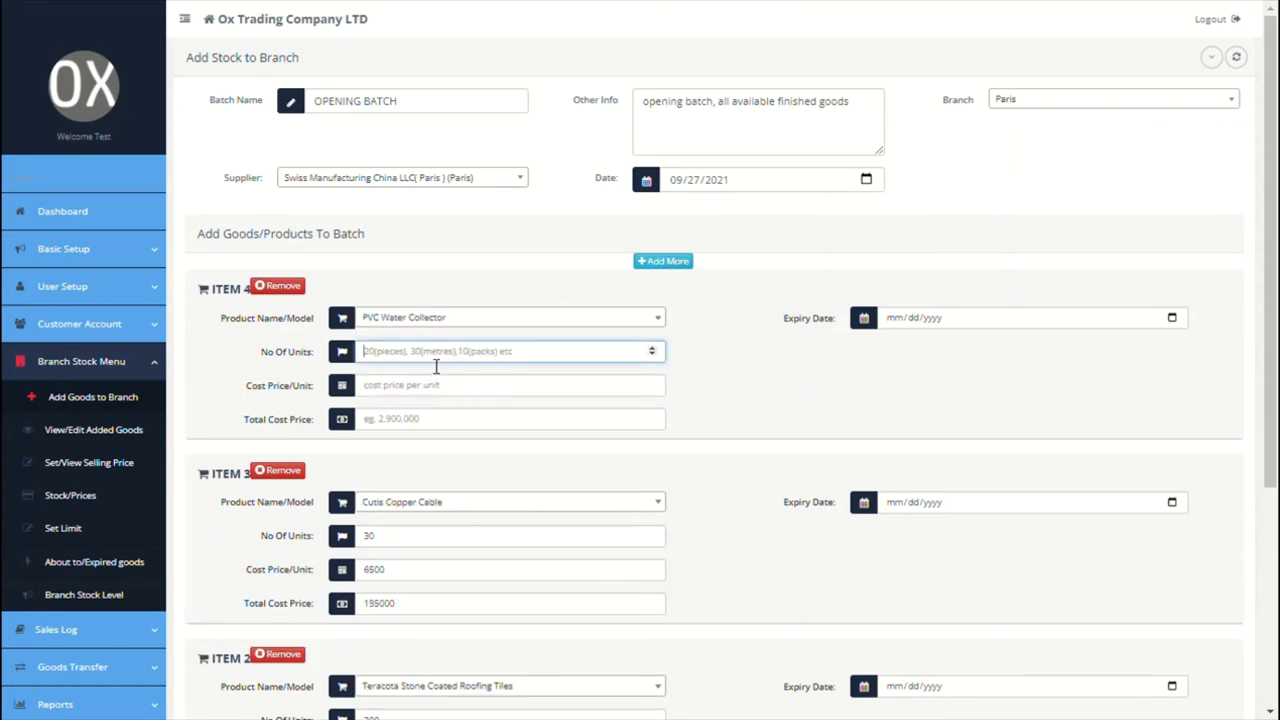
pyautogui.write('30')
pyautogui.click(422, 384)
pyautogui.write('125')
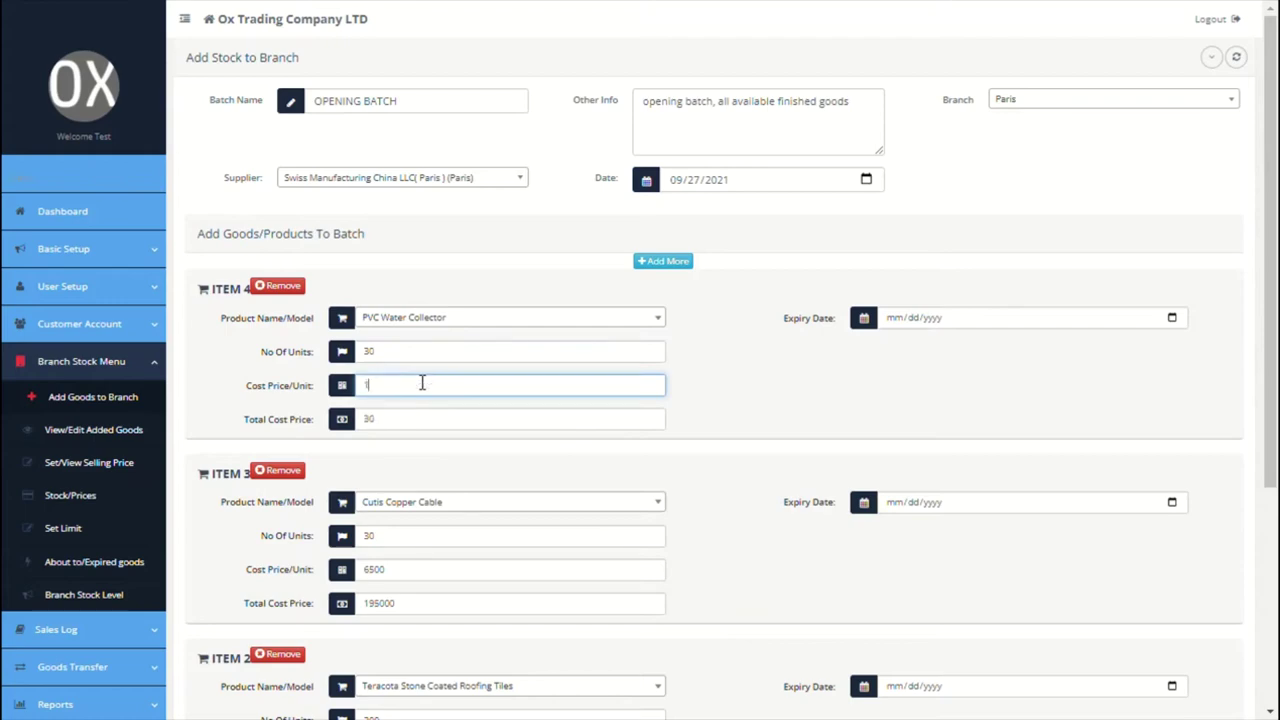
pyautogui.click(720, 368)
pyautogui.scroll(-5, 724, 368)
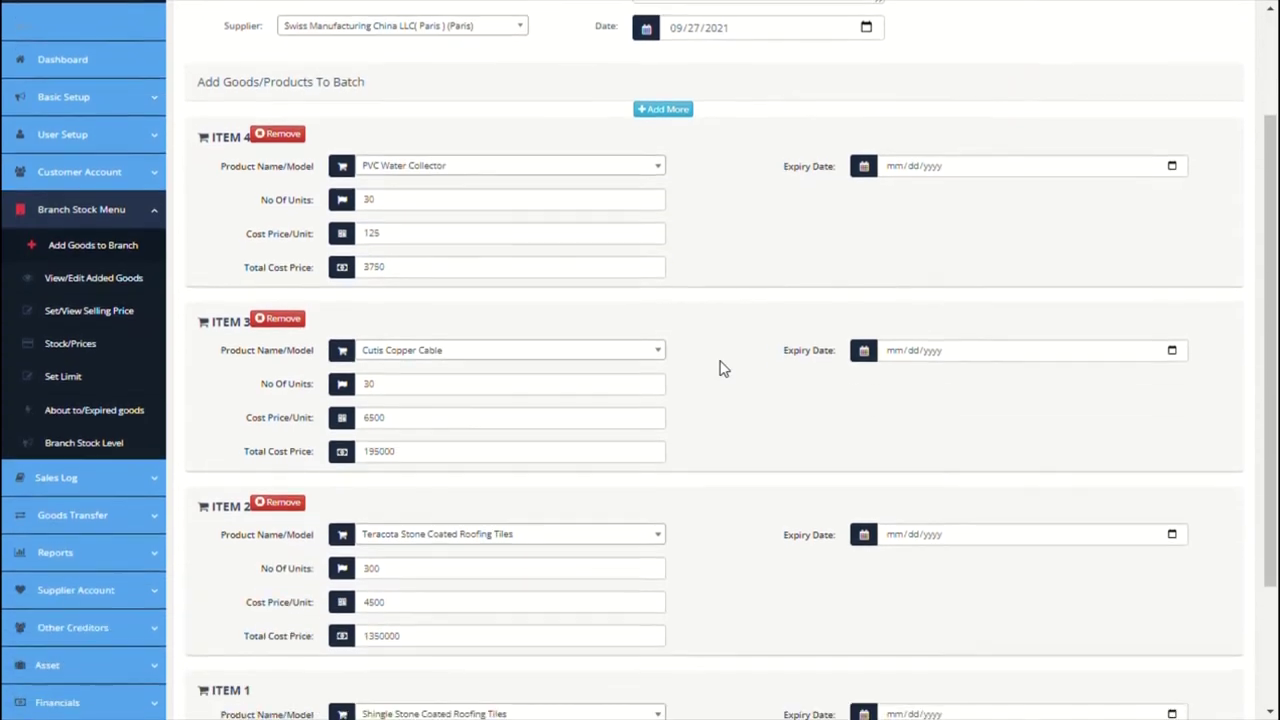
# Step: Submit the Paris opening batch, leave it unapproved for sales, and view it in the batch list
pyautogui.click(920, 682)
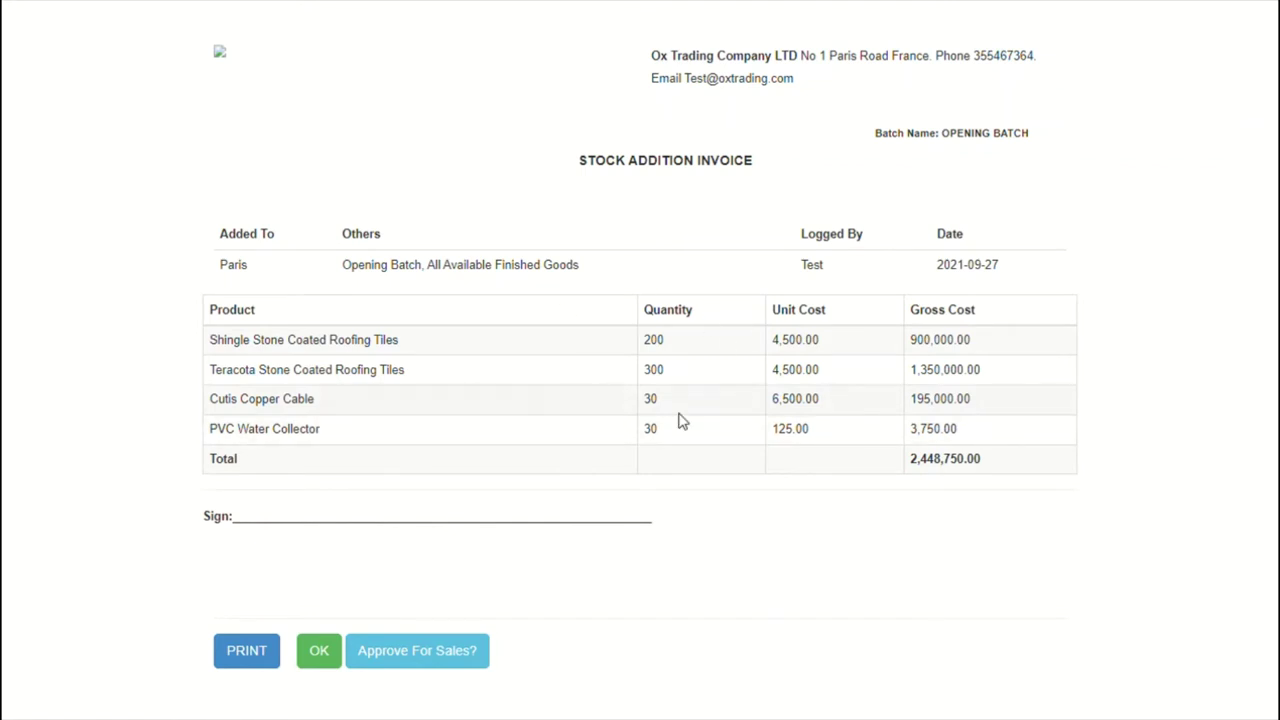
pyautogui.click(444, 658)
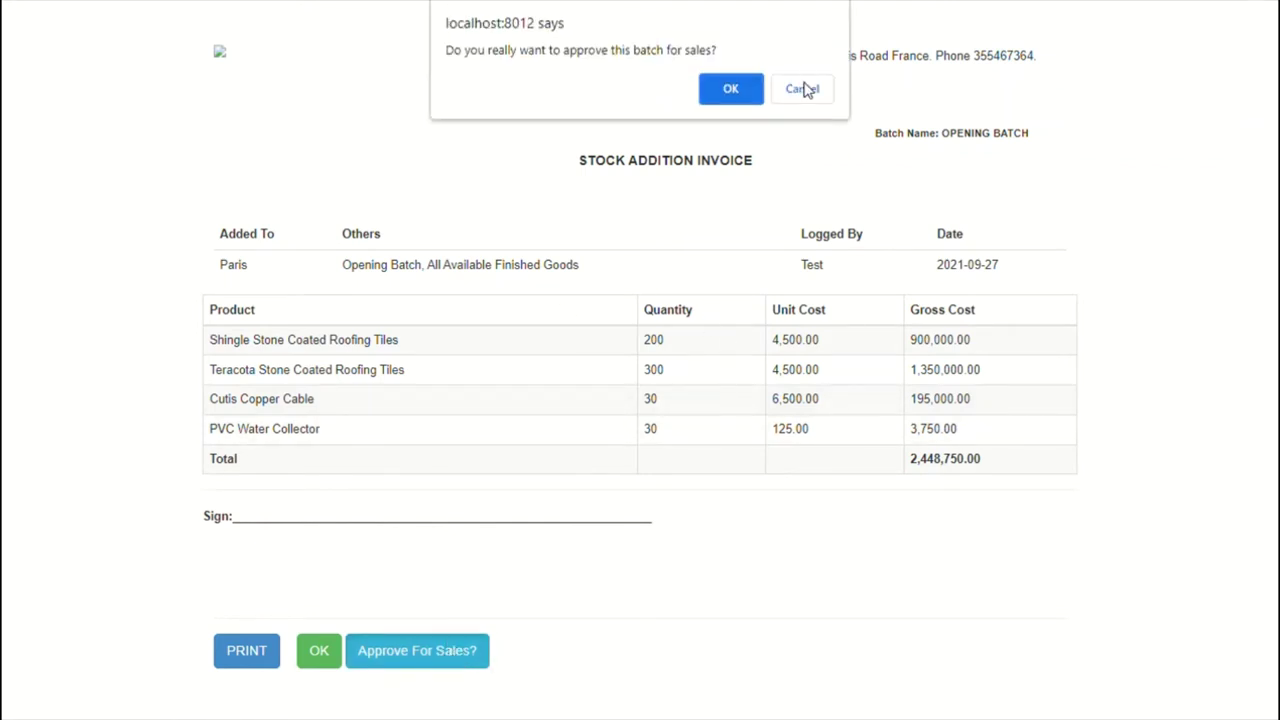
pyautogui.click(805, 89)
pyautogui.click(331, 650)
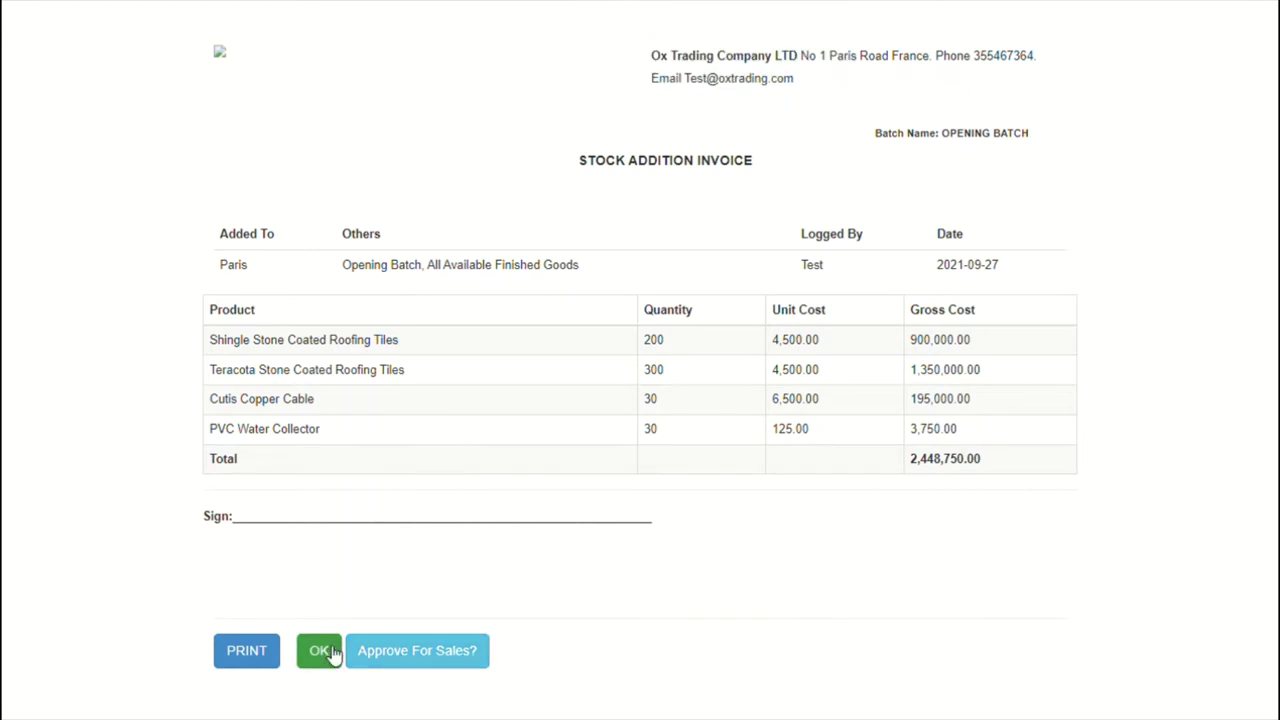
pyautogui.click(331, 650)
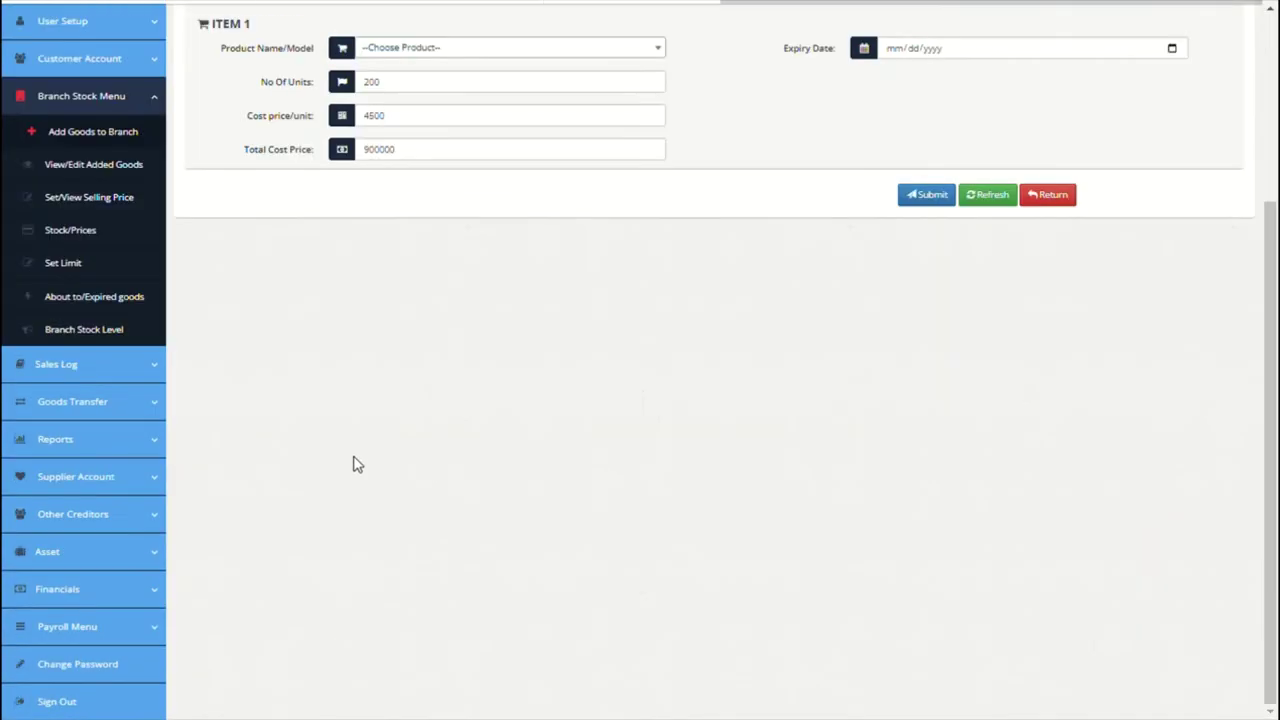
pyautogui.click(110, 176)
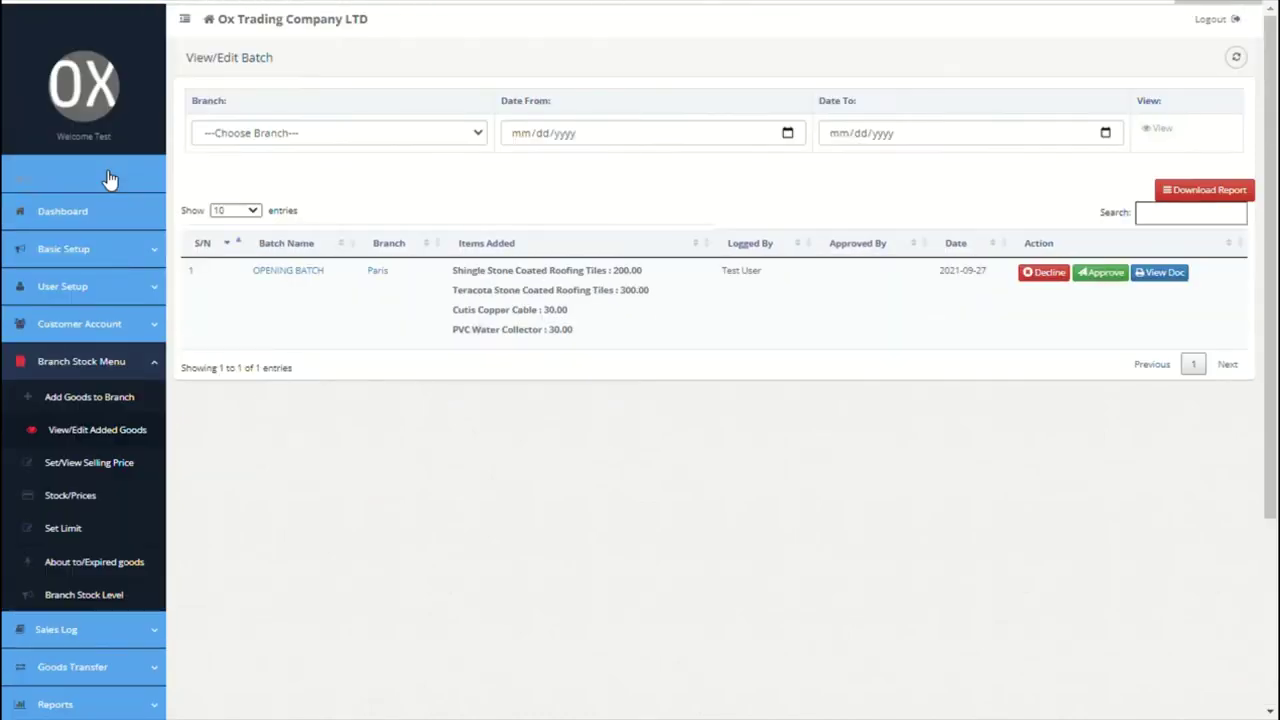
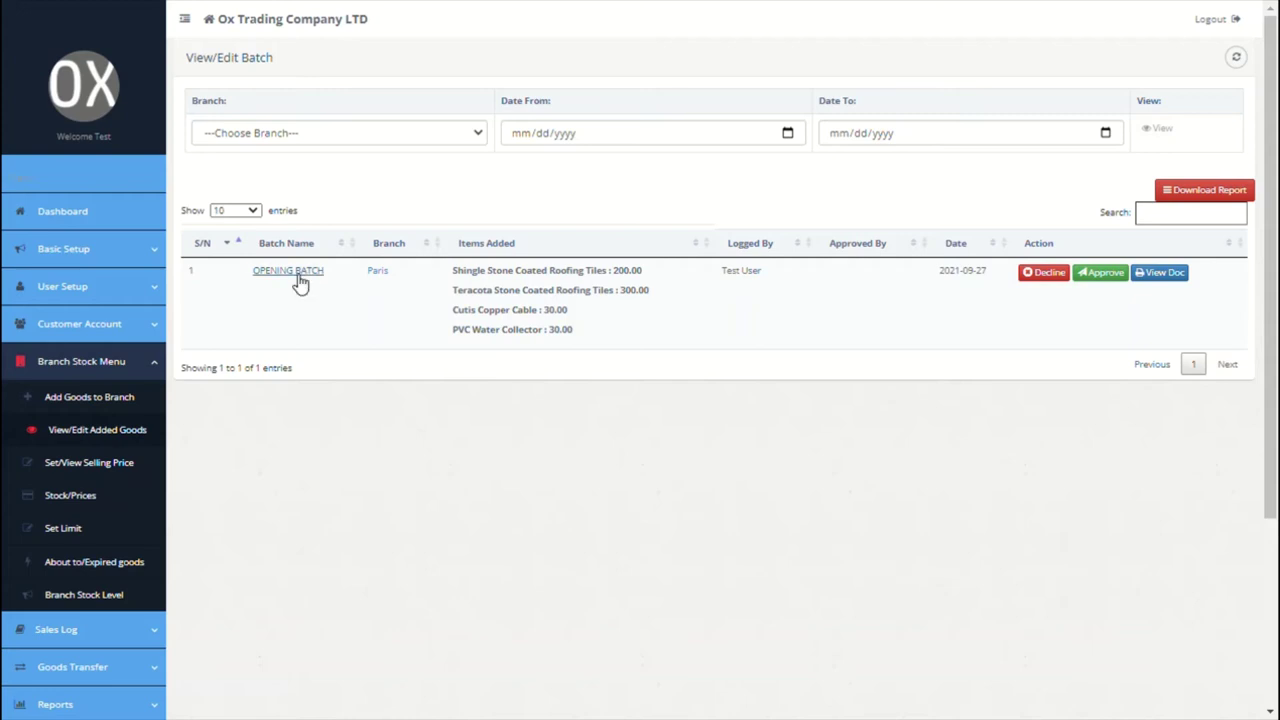
# Step: Review the Paris OPENING BATCH details, then return to the list of added batches
pyautogui.click(290, 271)
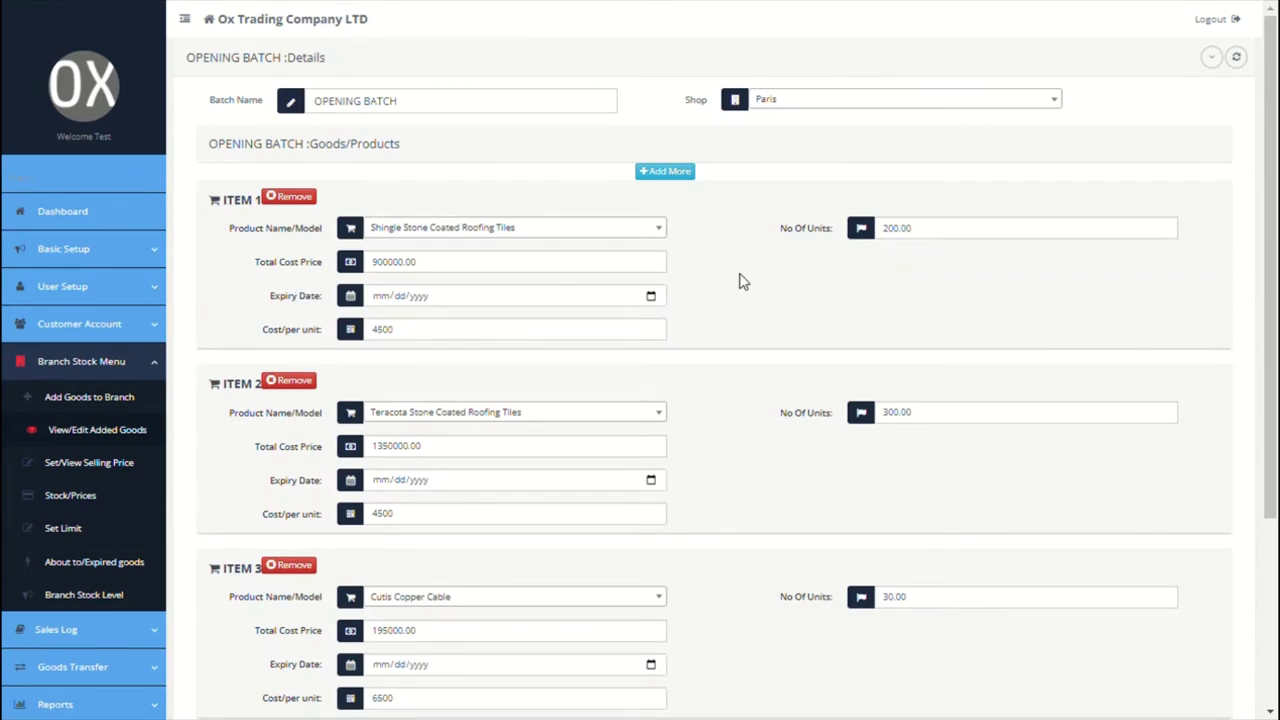
pyautogui.scroll(-3, 743, 282)
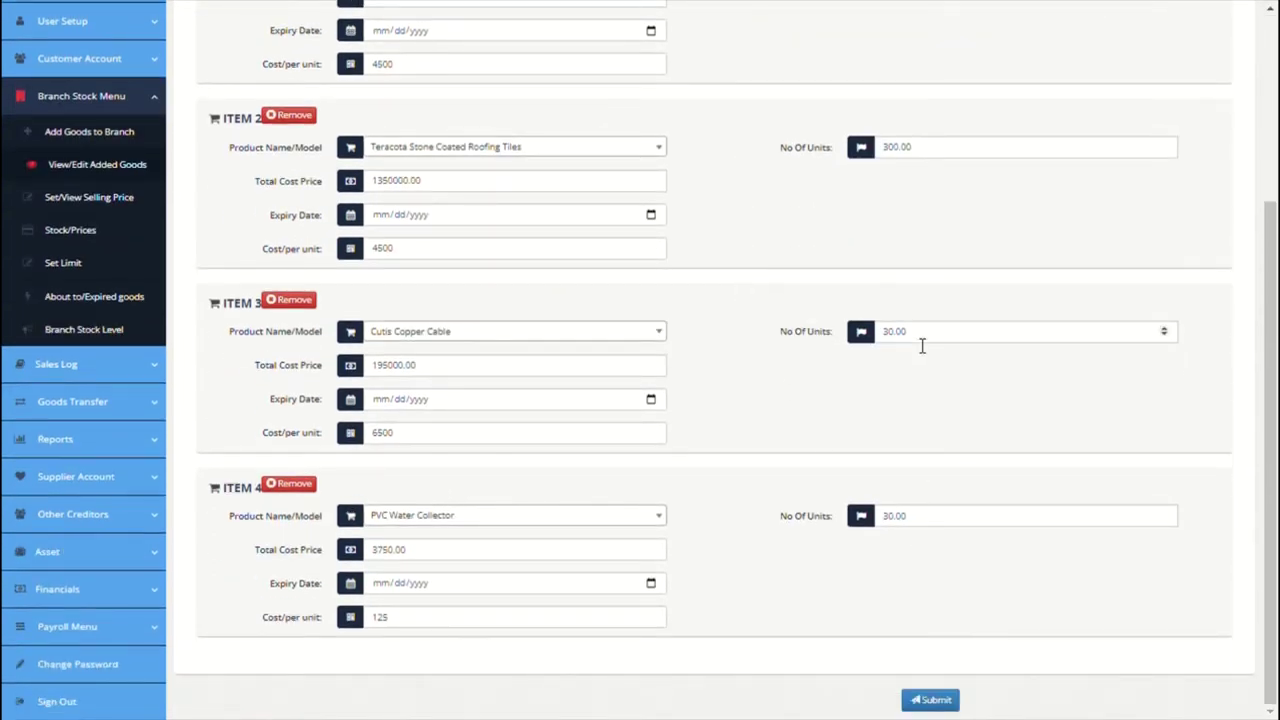
pyautogui.scroll(3, 918, 192)
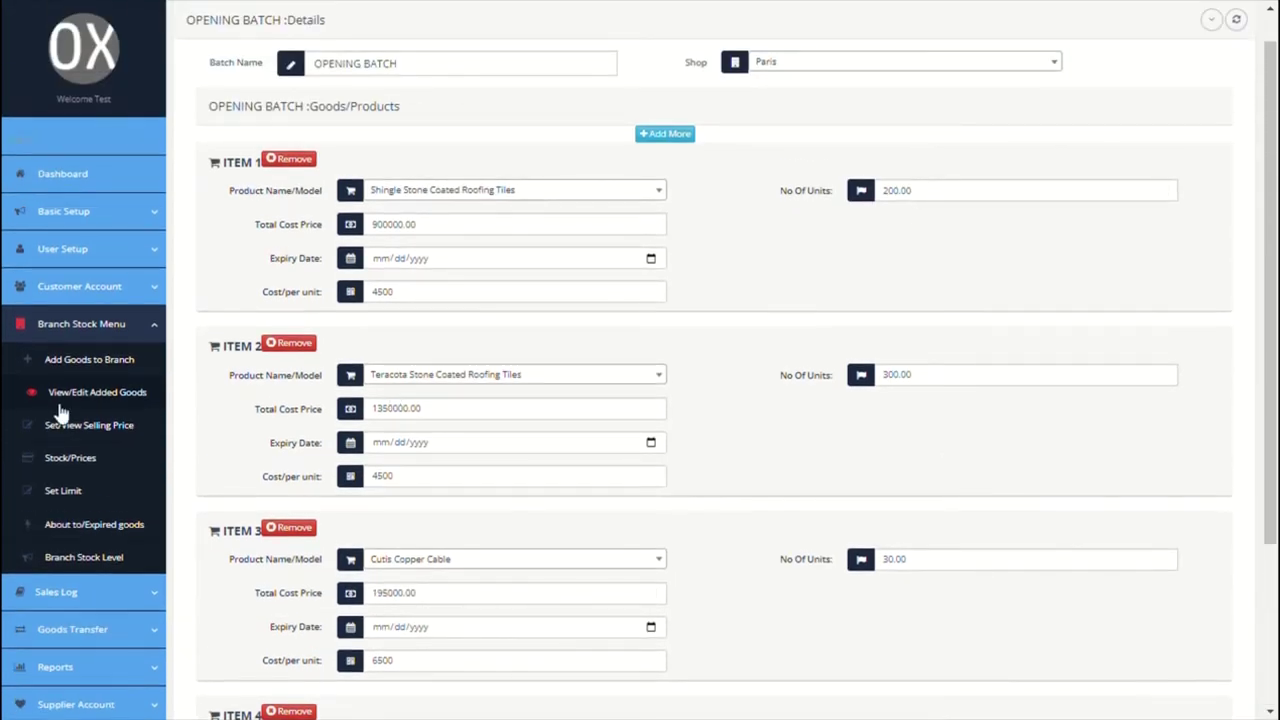
pyautogui.click(63, 398)
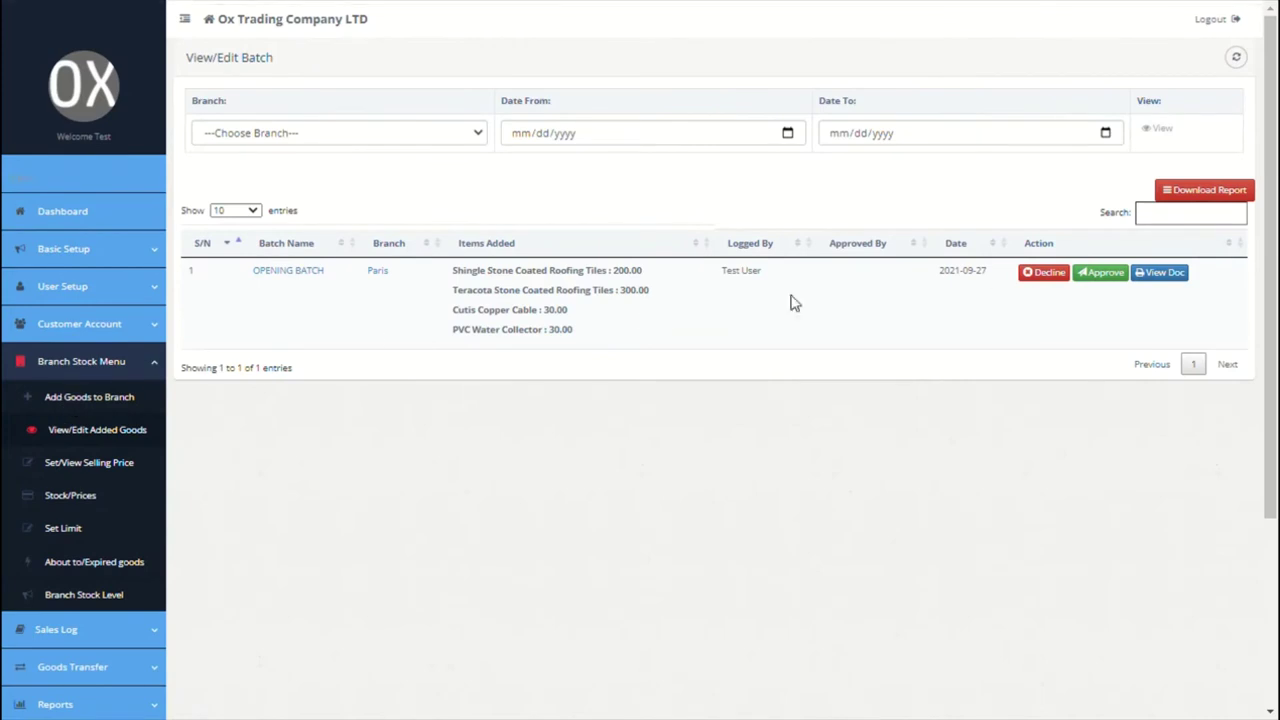
# Step: Approve the OPENING BATCH for sale and confirm the approval
pyautogui.click(1105, 280)
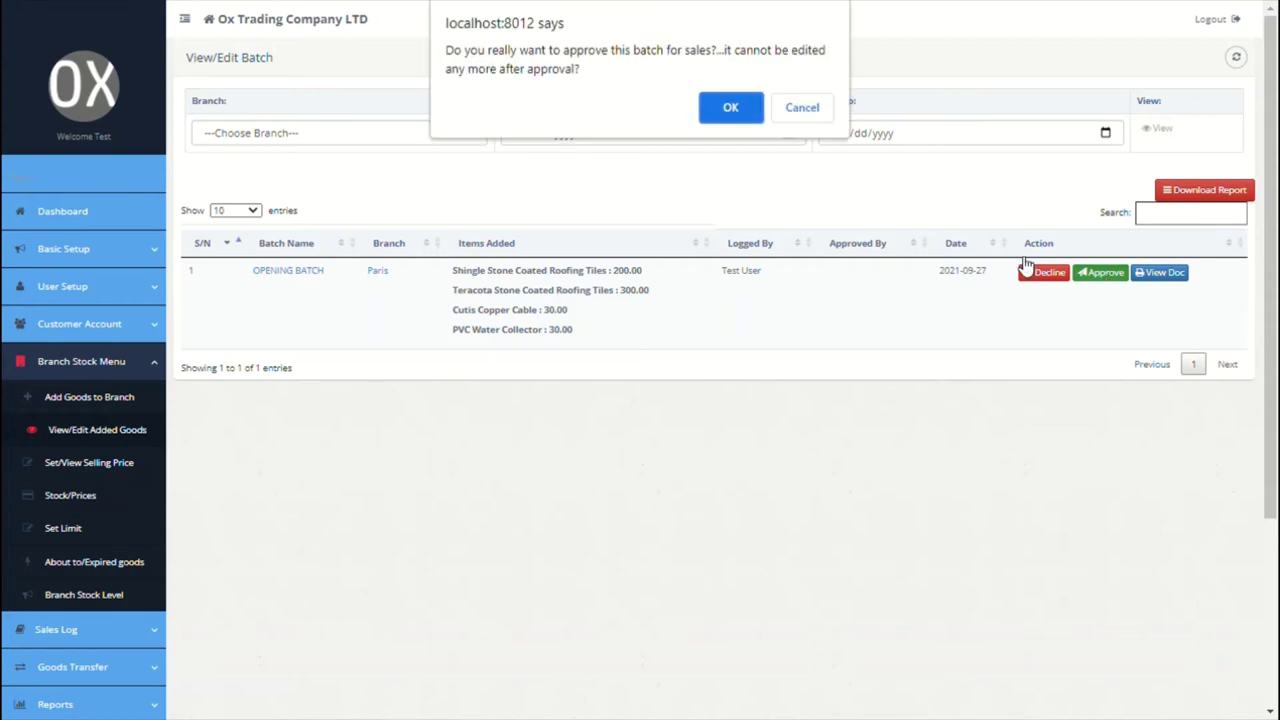
pyautogui.click(731, 109)
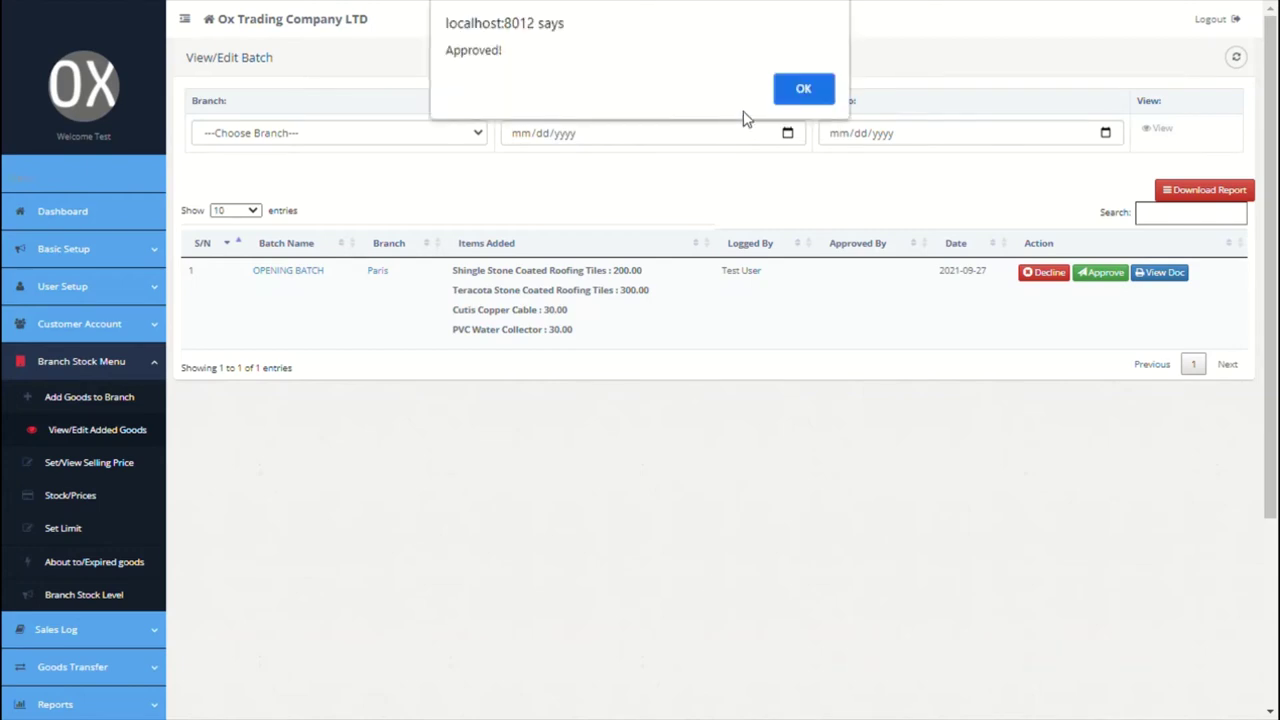
pyautogui.click(826, 86)
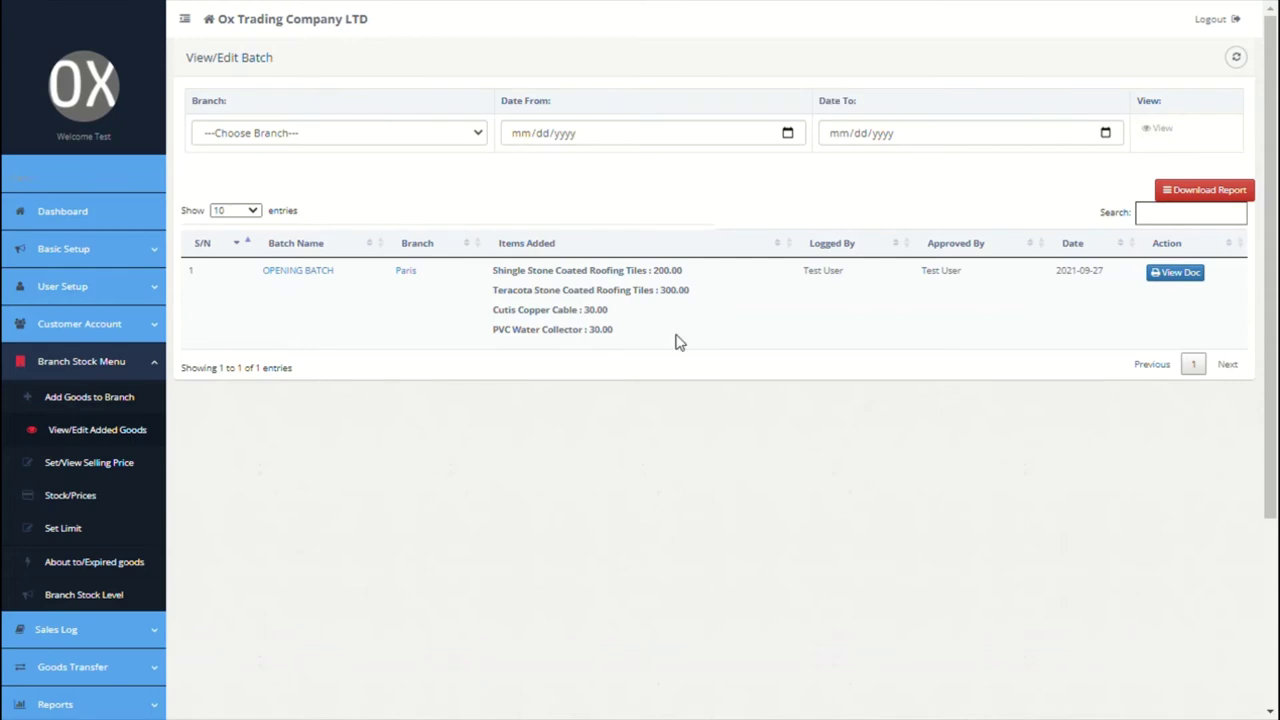
pyautogui.scroll(-1, 676, 342)
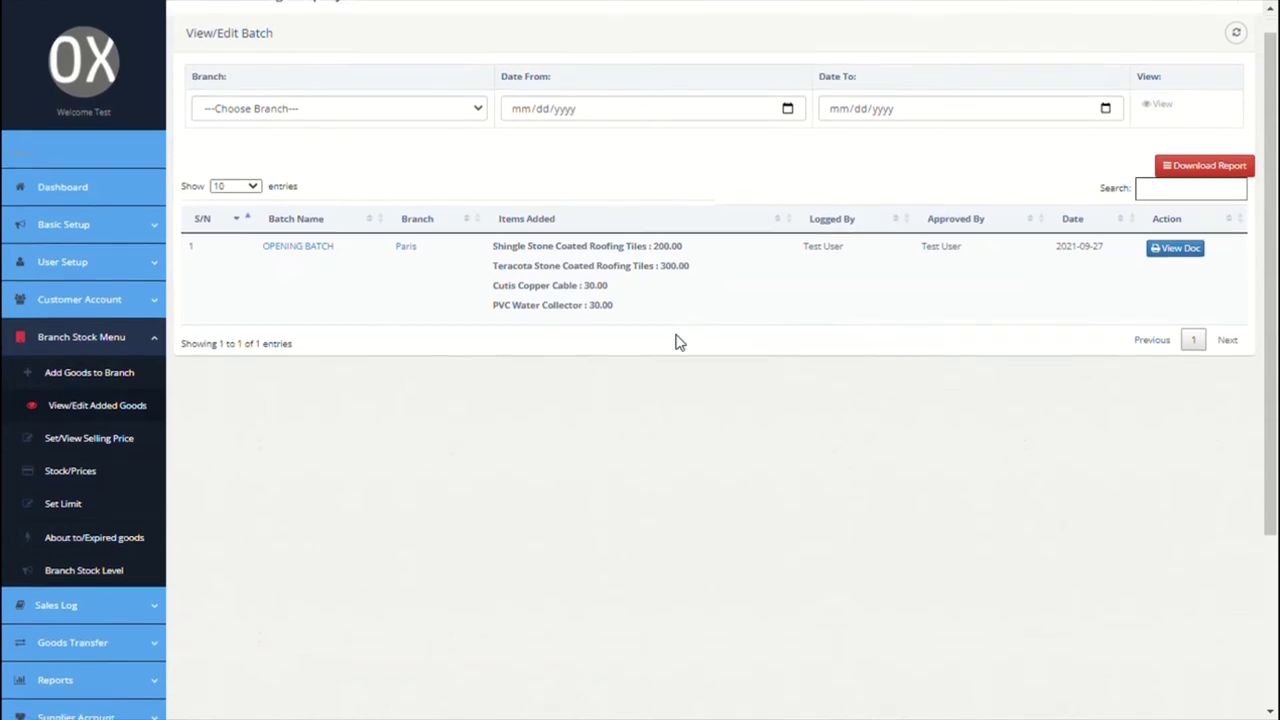
pyautogui.scroll(-1, 676, 342)
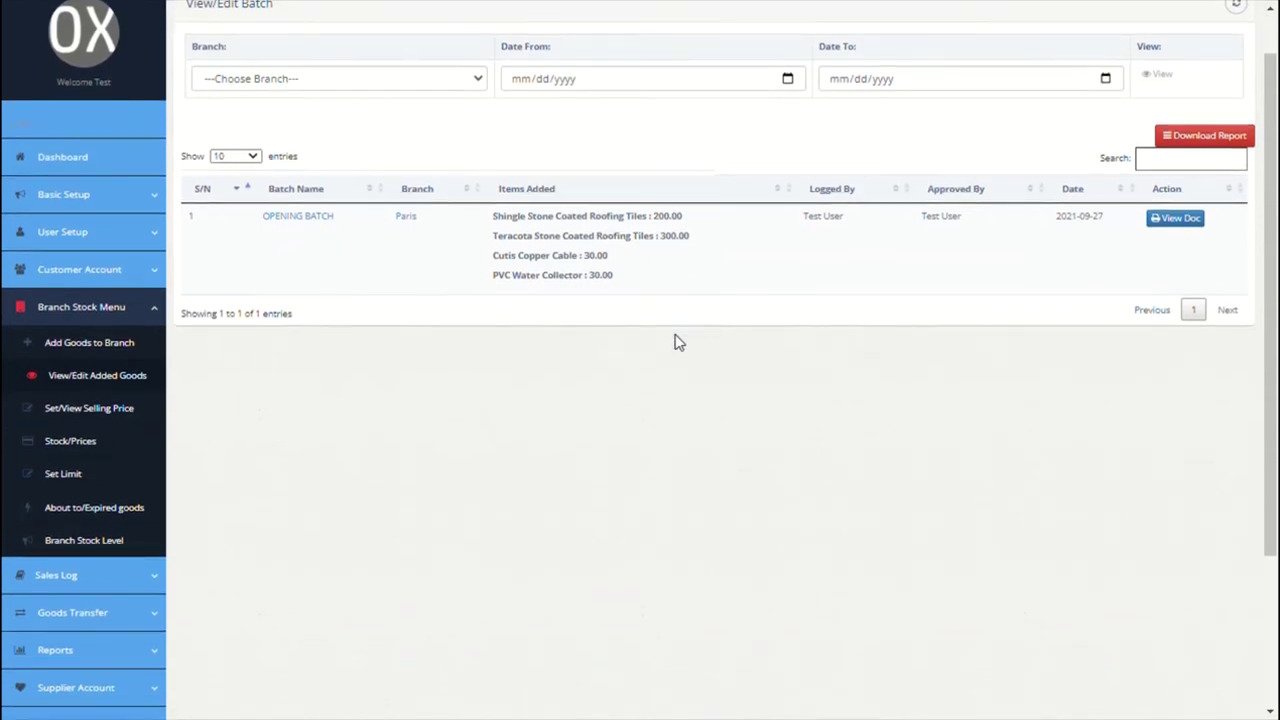
# Step: Load the Paris branch products on the Set/View Selling Price page
pyautogui.click(100, 408)
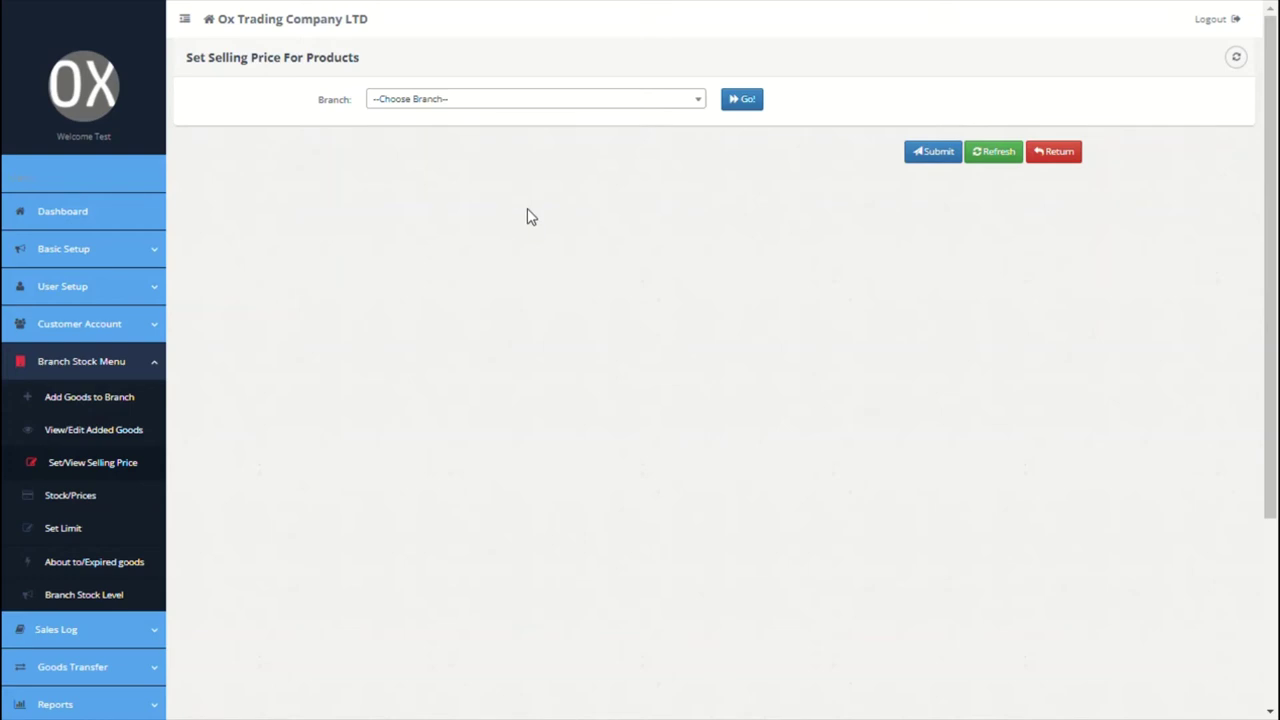
pyautogui.click(607, 102)
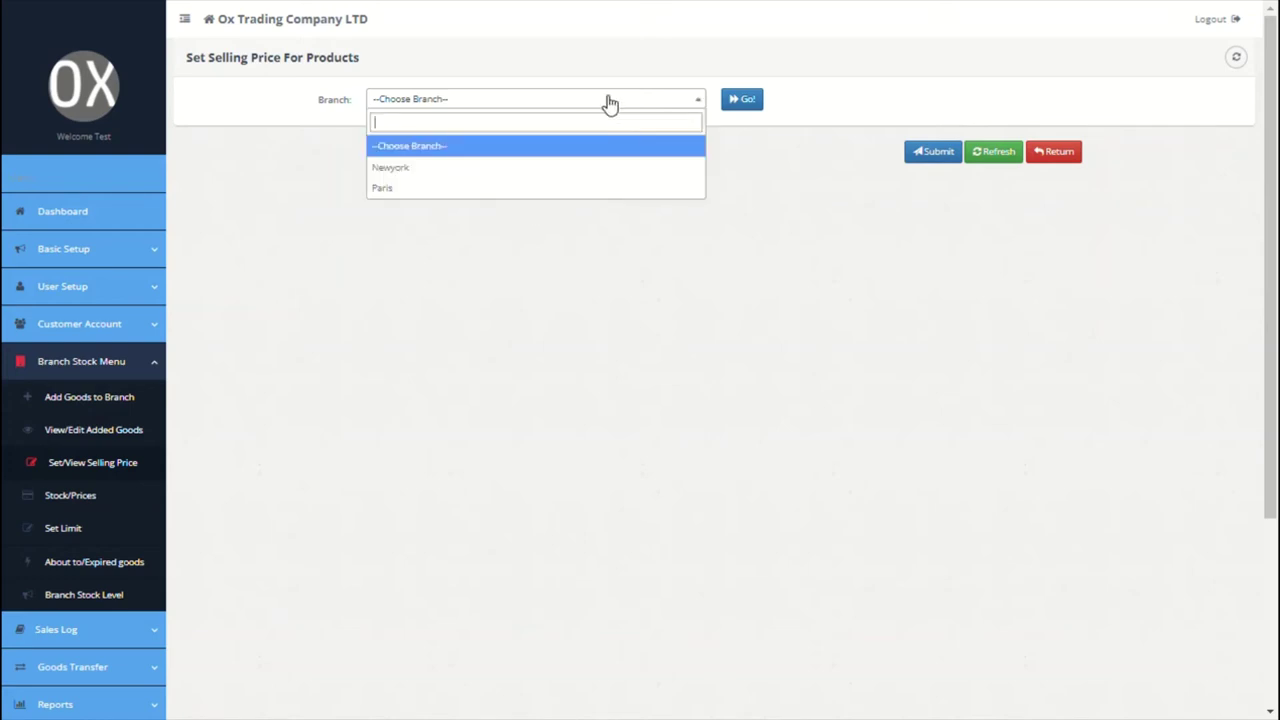
pyautogui.click(532, 170)
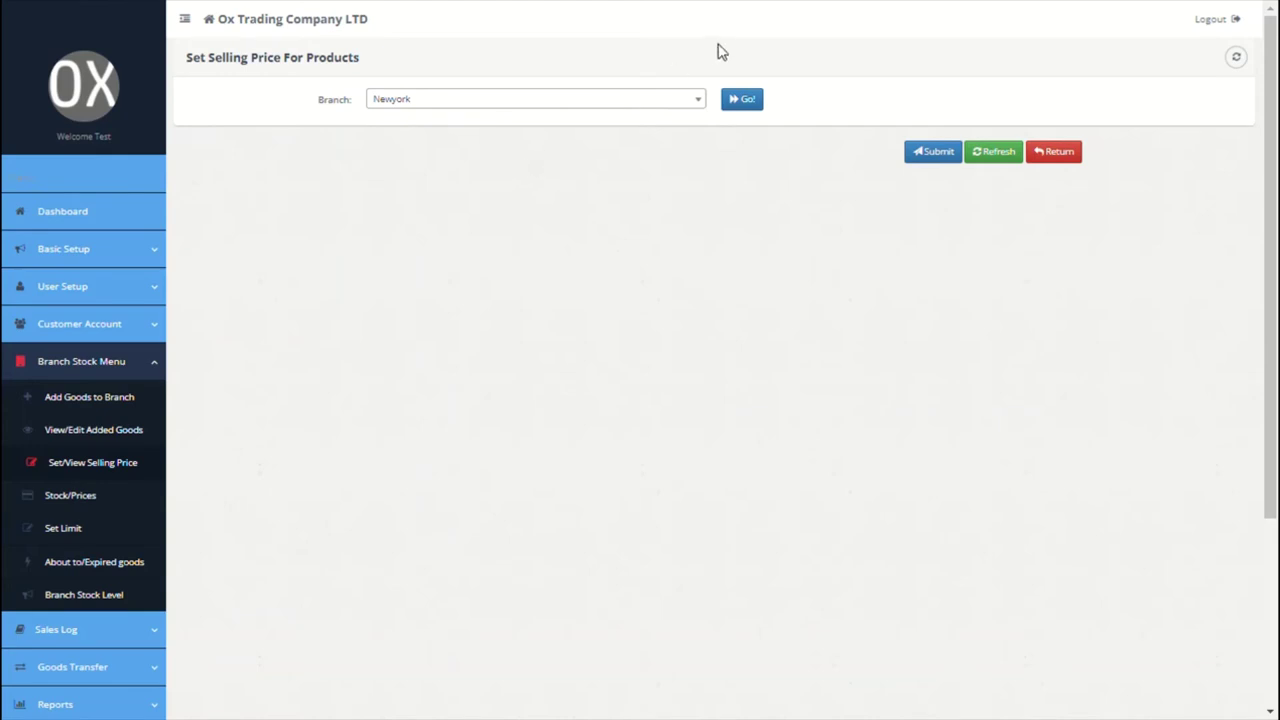
pyautogui.click(745, 100)
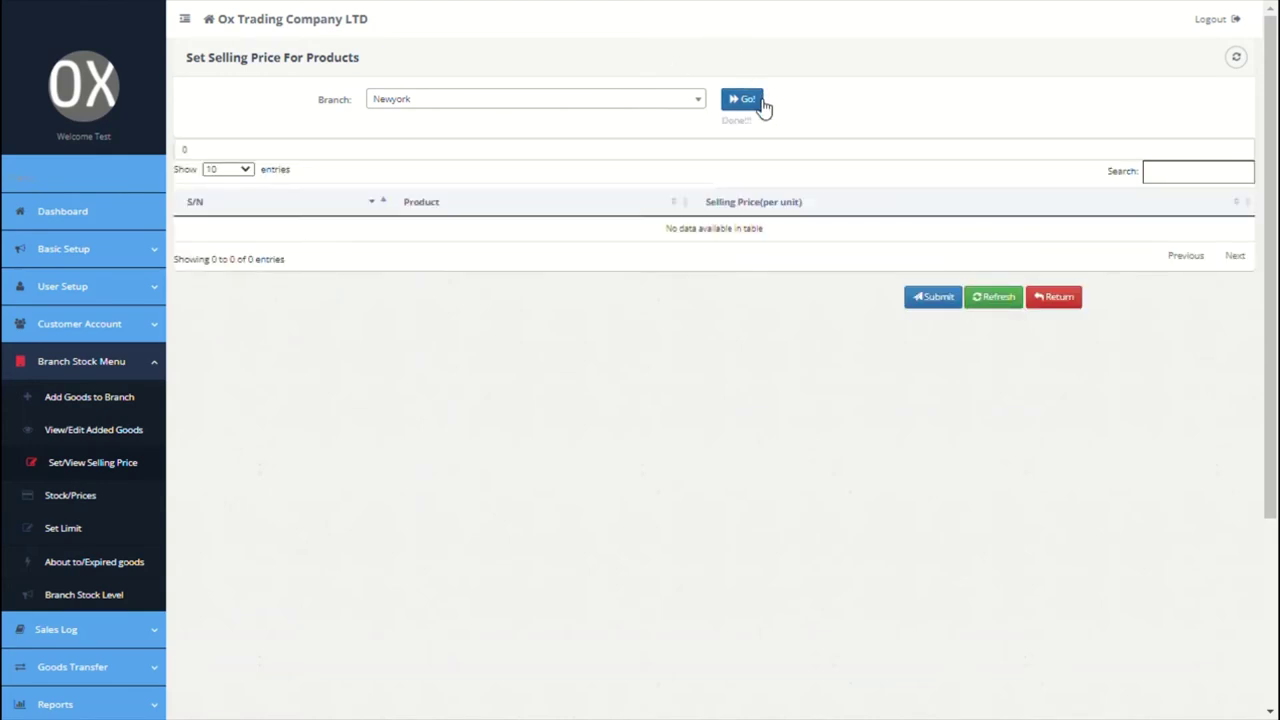
pyautogui.click(703, 104)
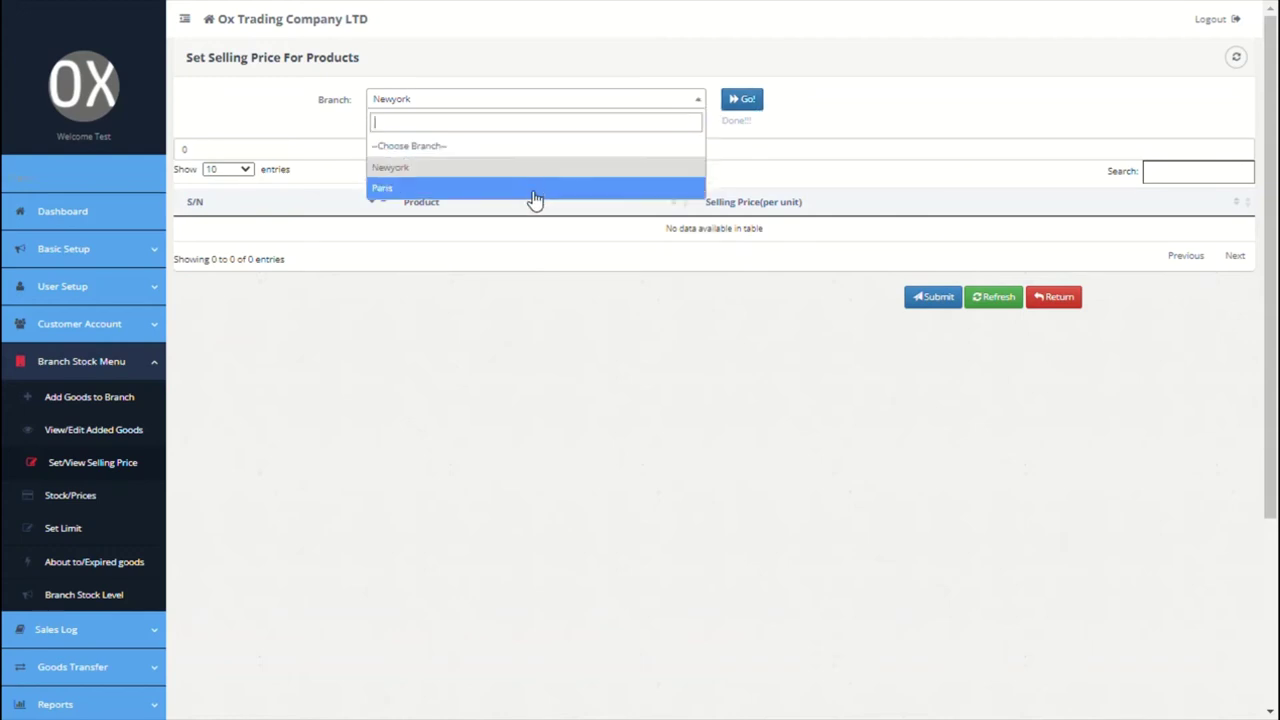
pyautogui.click(533, 190)
pyautogui.click(745, 100)
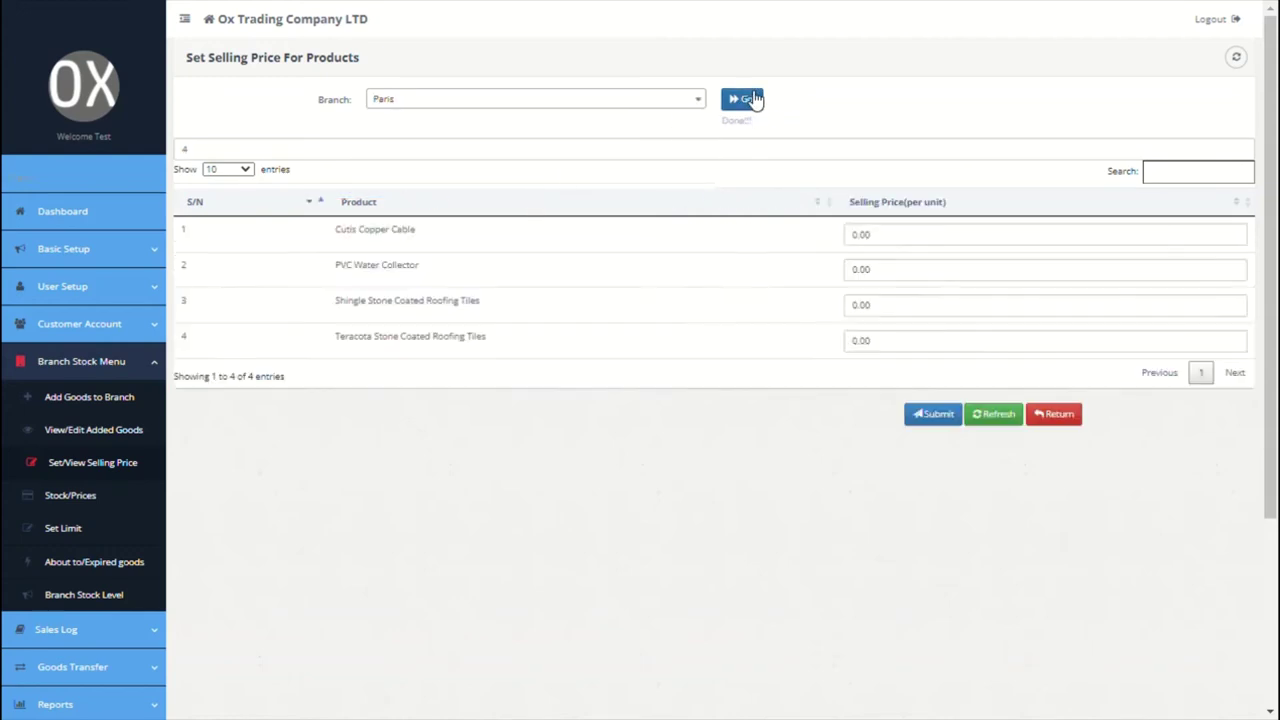
# Step: Price Cutis Copper Cable and PVC Water Collector at 45000, Shingle 540000, Teracota 670000, and submit
pyautogui.click(858, 240)
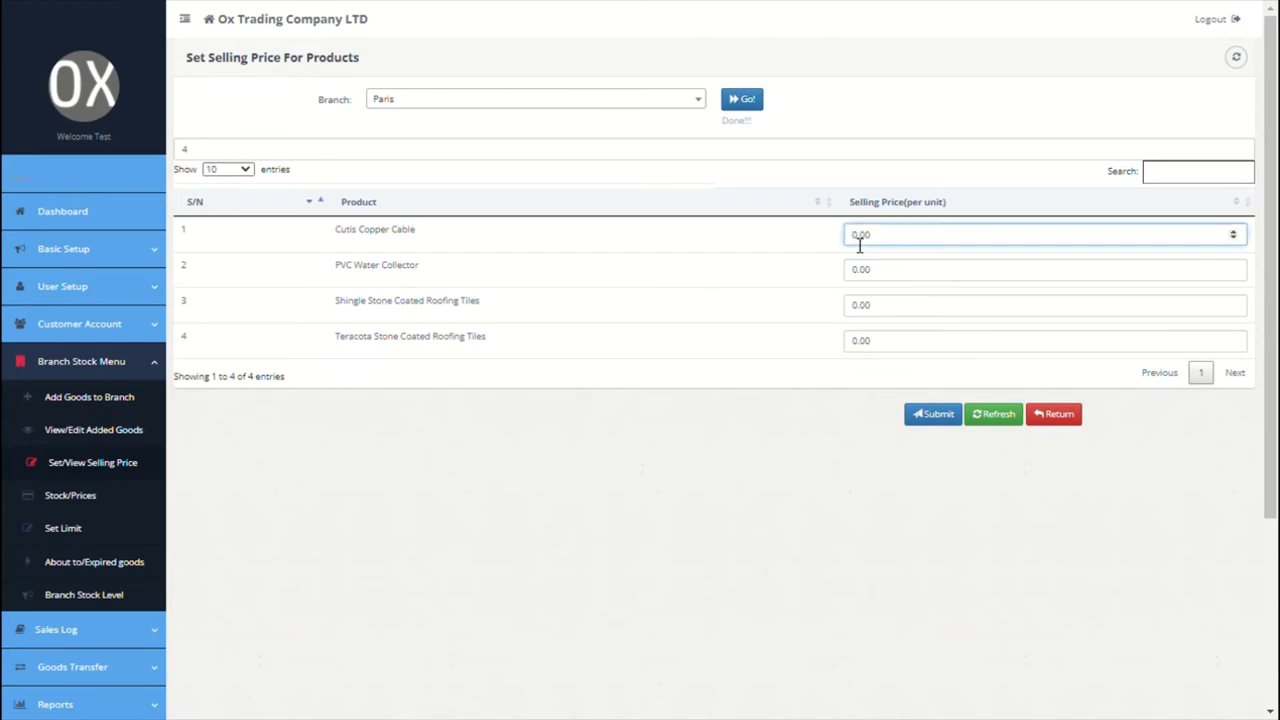
pyautogui.write('45000.00')
pyautogui.click(860, 275)
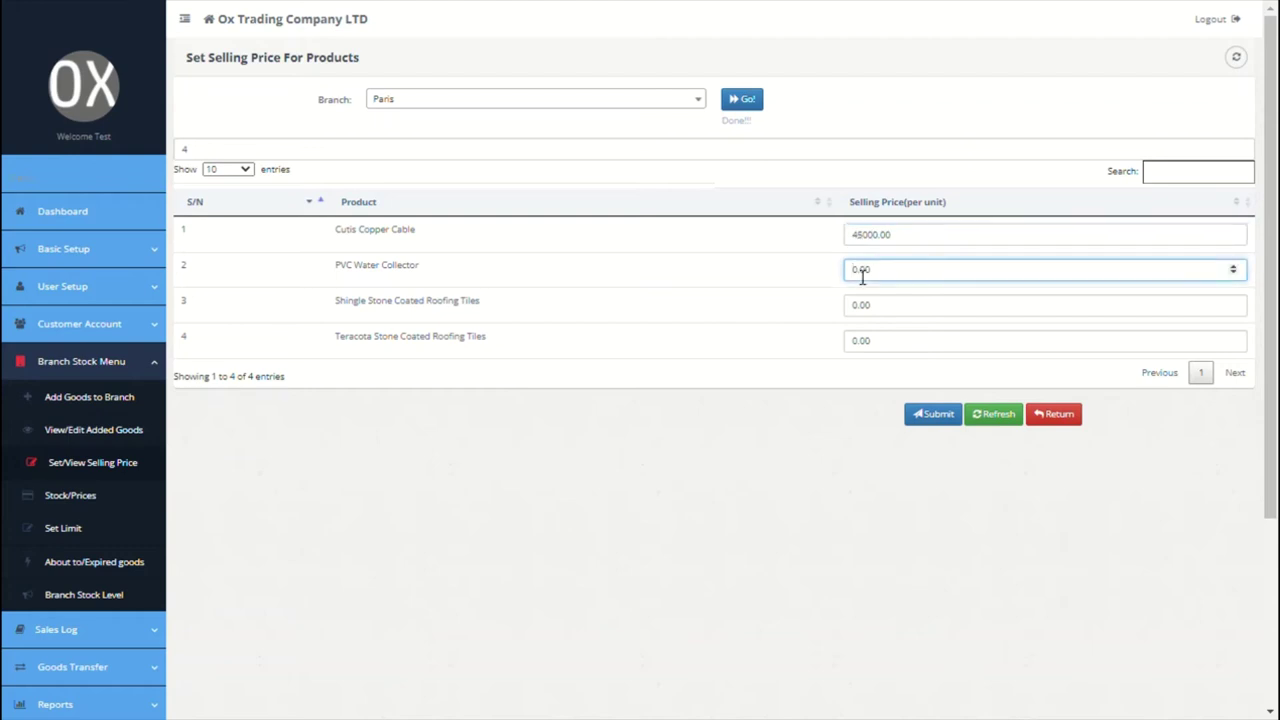
pyautogui.write('45000.00')
pyautogui.click(860, 310)
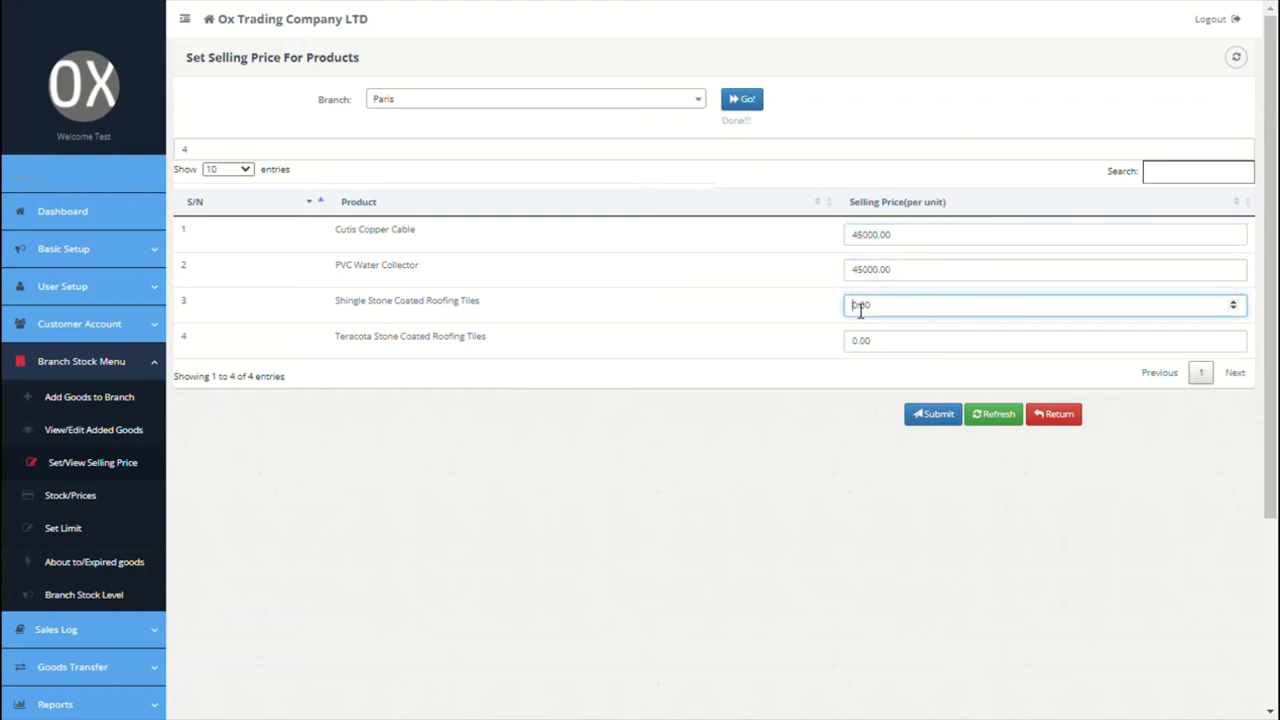
pyautogui.write('540000.00')
pyautogui.click(856, 345)
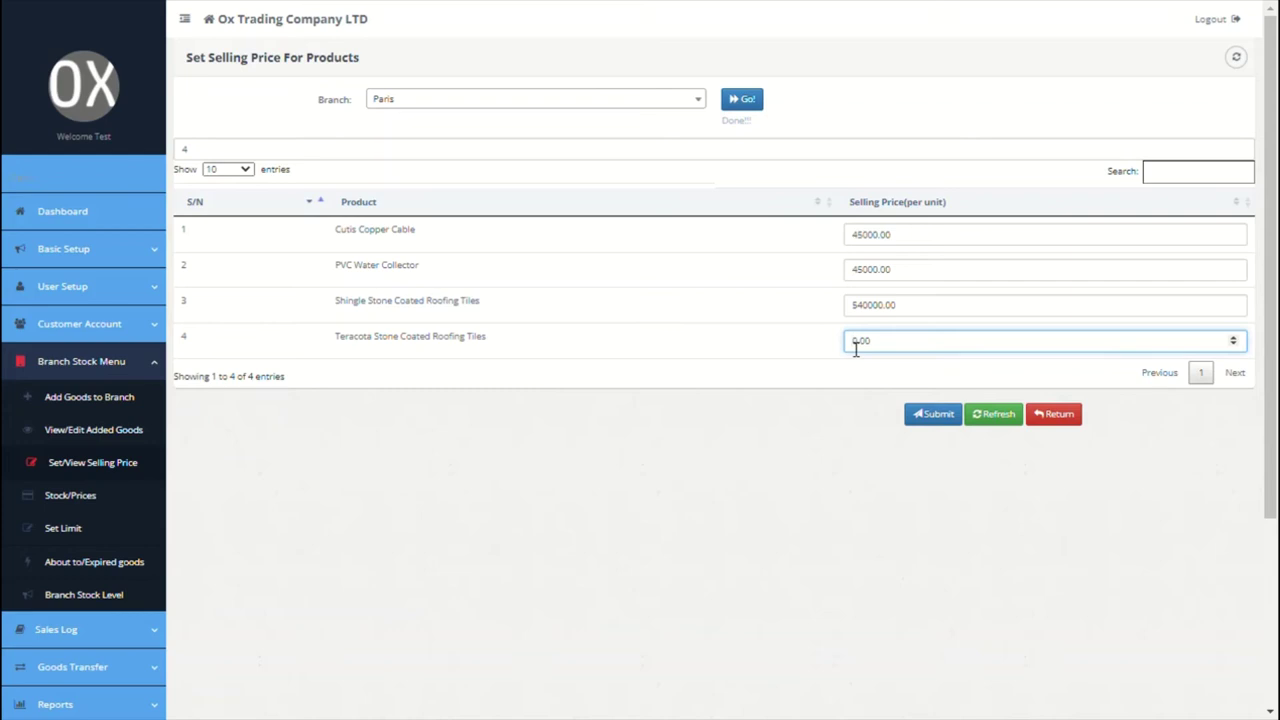
pyautogui.write('67000')
pyautogui.click(923, 418)
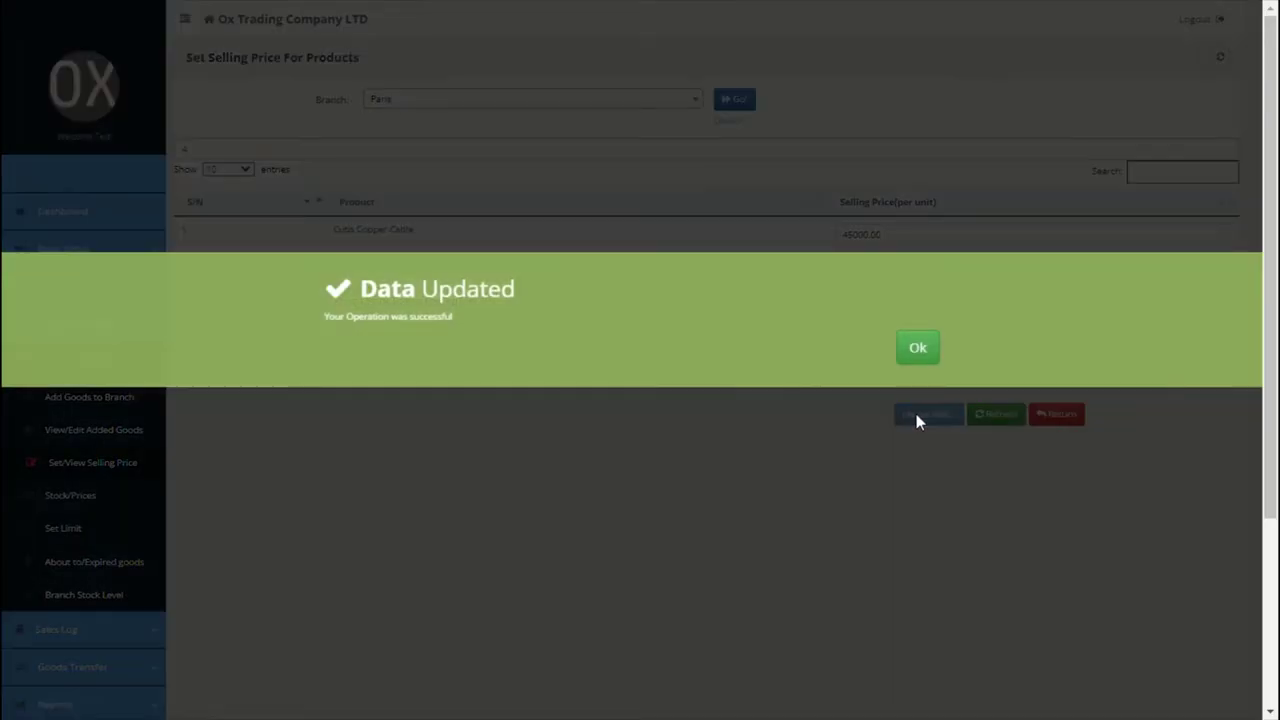
pyautogui.click(917, 348)
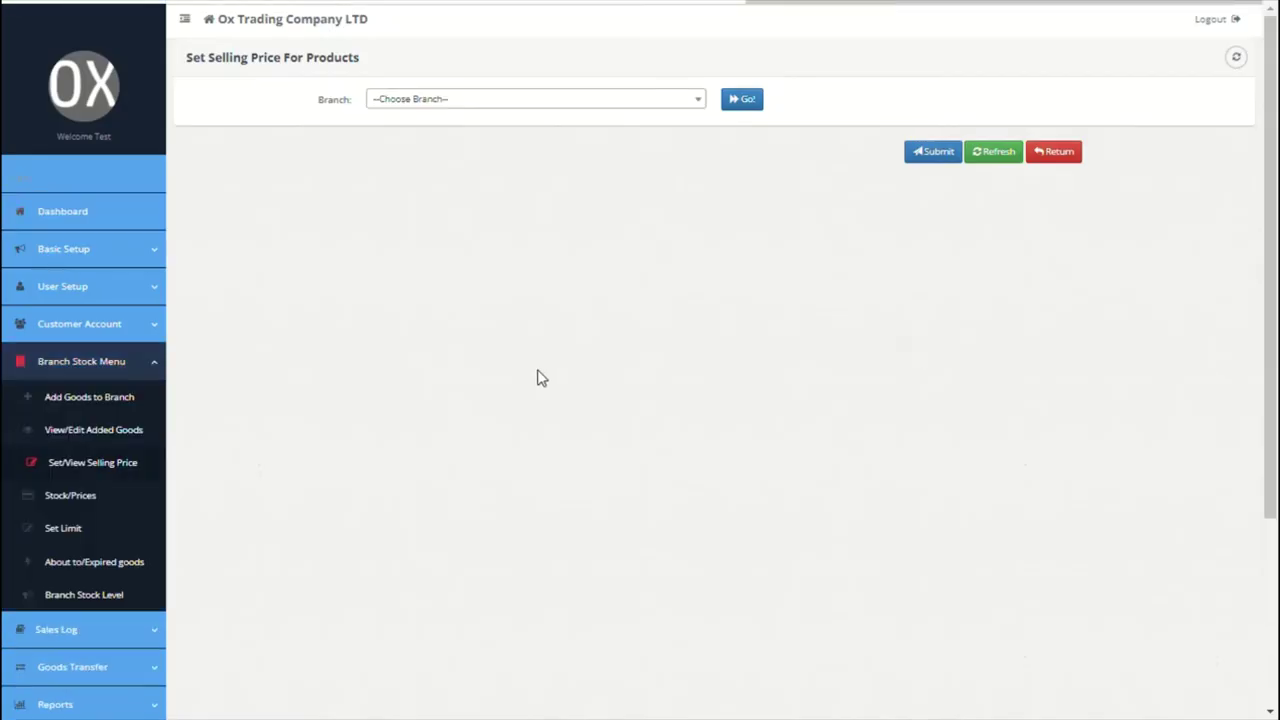
pyautogui.scroll(-2, 134, 320)
# Step: View Paris stock: 300 Teracota, 200 Shingle tiles, 30 Cutis Copper Cable, 30 PVC Water Collector
pyautogui.click(91, 322)
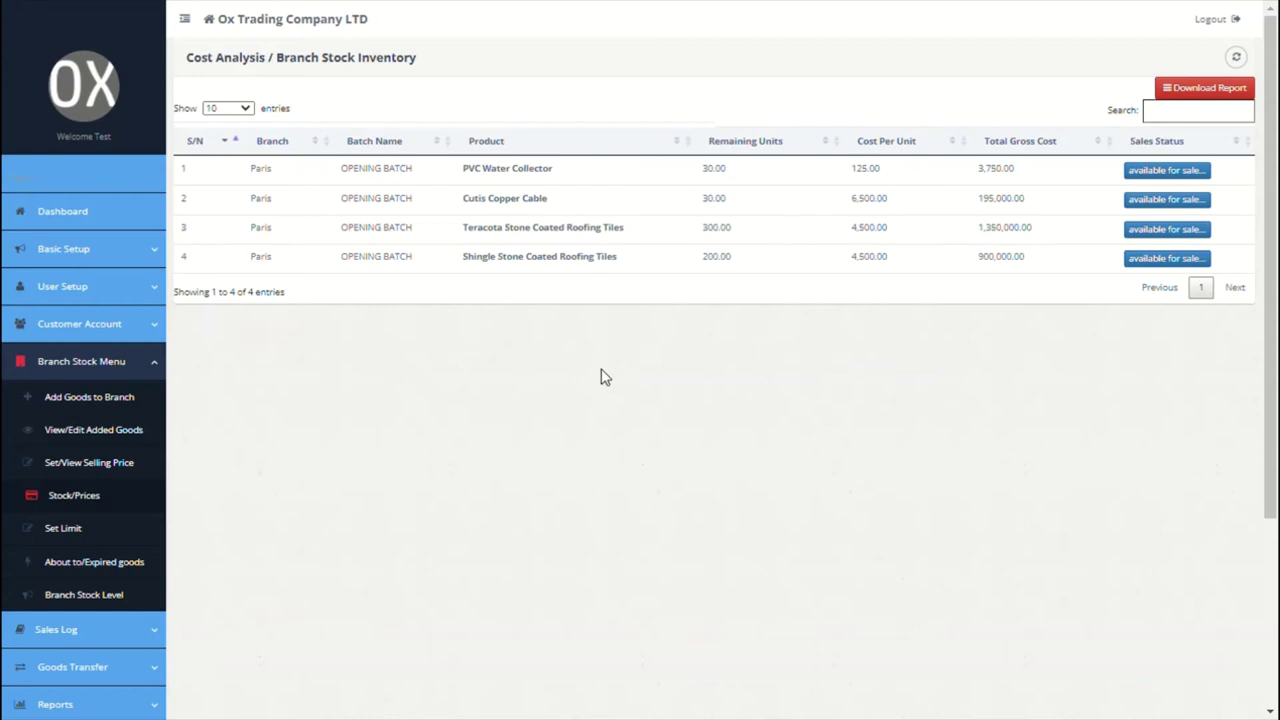
pyautogui.scroll(-1, 602, 375)
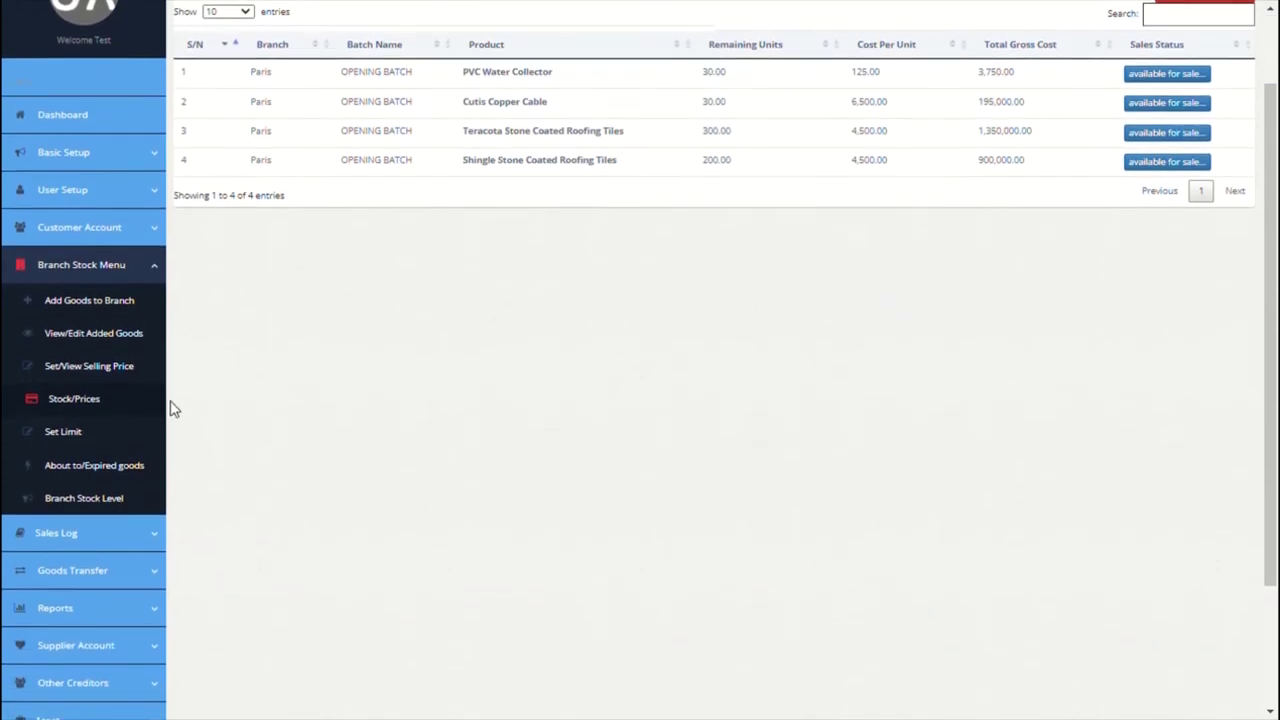
# Step: Load the Paris branch products on the Set Lower Limit page
pyautogui.click(80, 438)
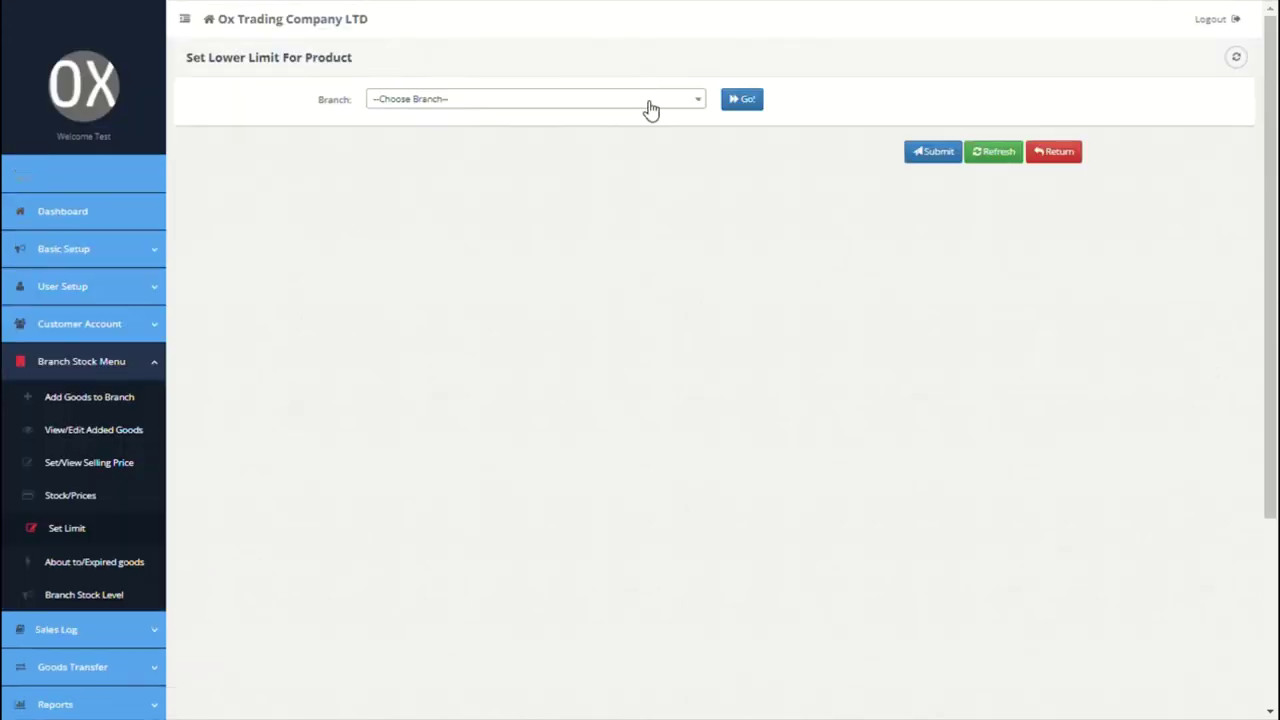
pyautogui.click(650, 109)
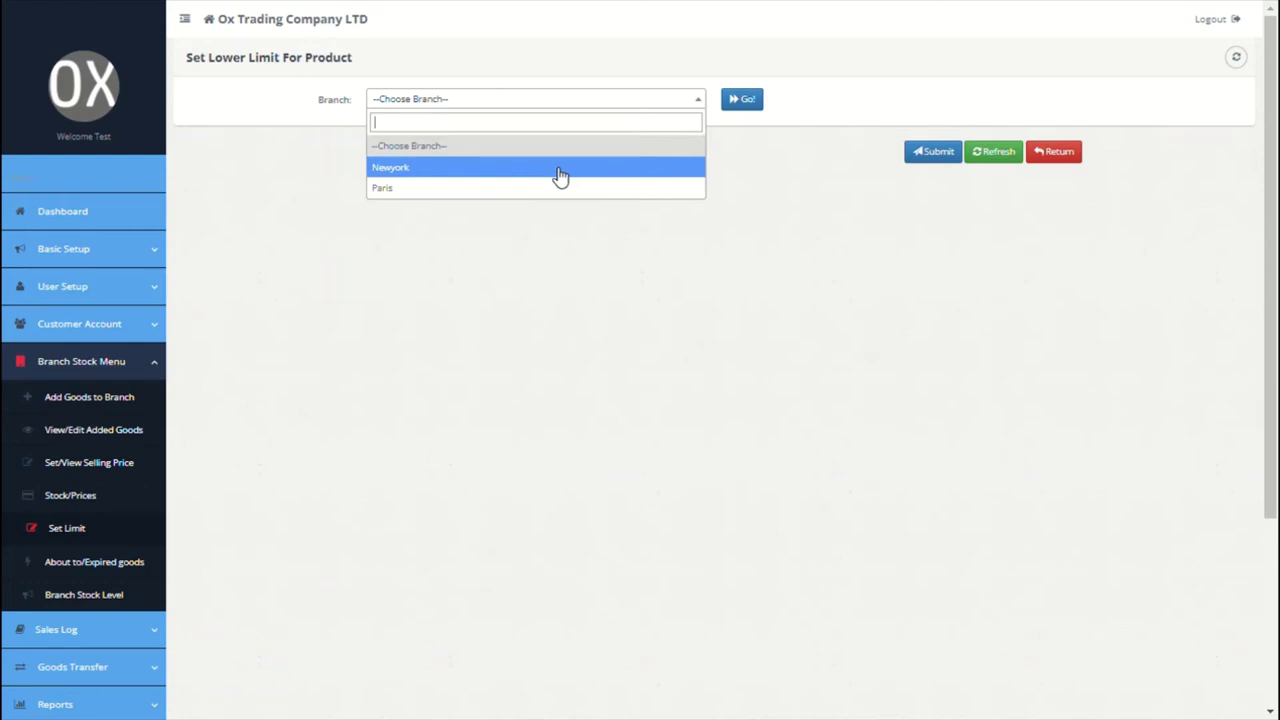
pyautogui.click(560, 175)
pyautogui.click(760, 107)
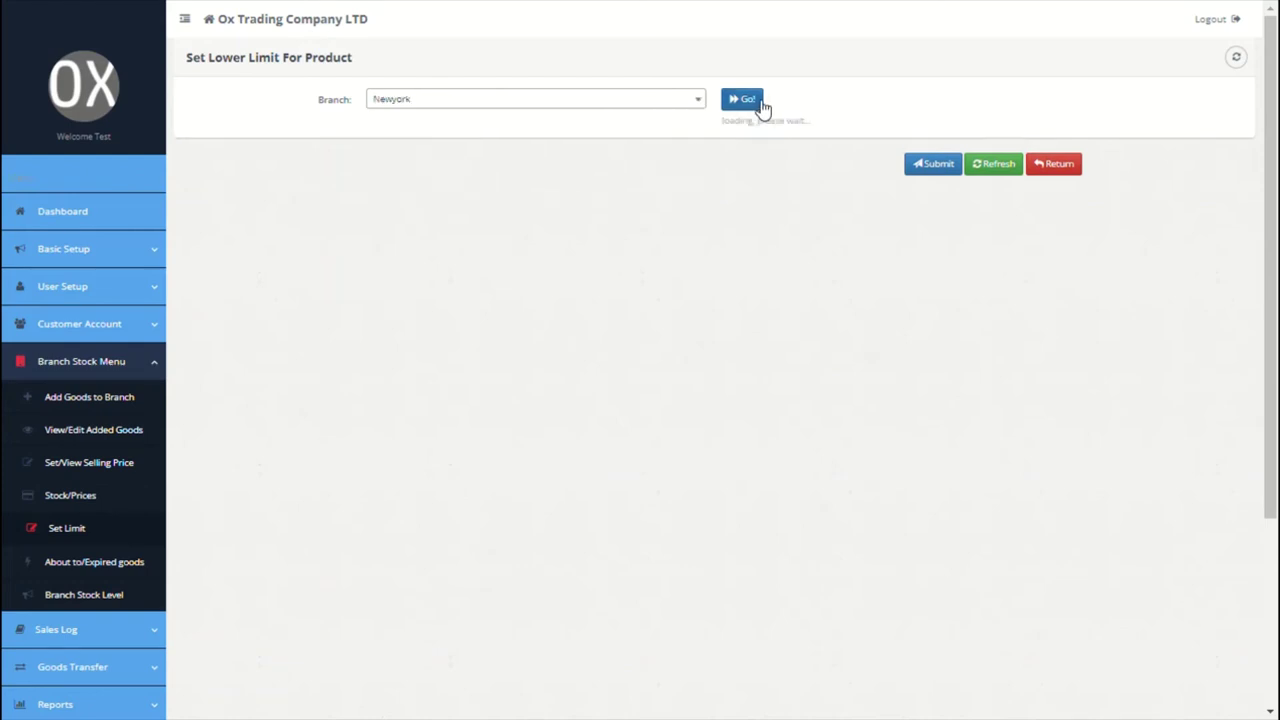
pyautogui.click(700, 104)
pyautogui.click(523, 189)
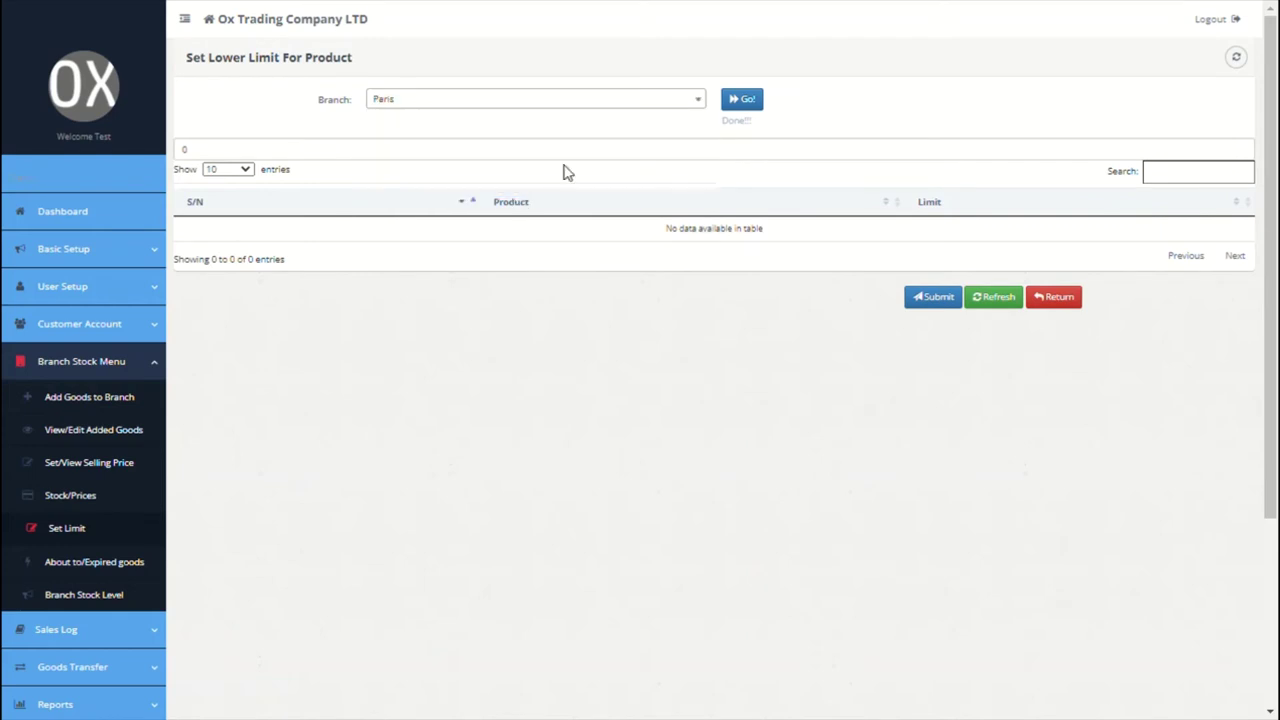
pyautogui.click(759, 106)
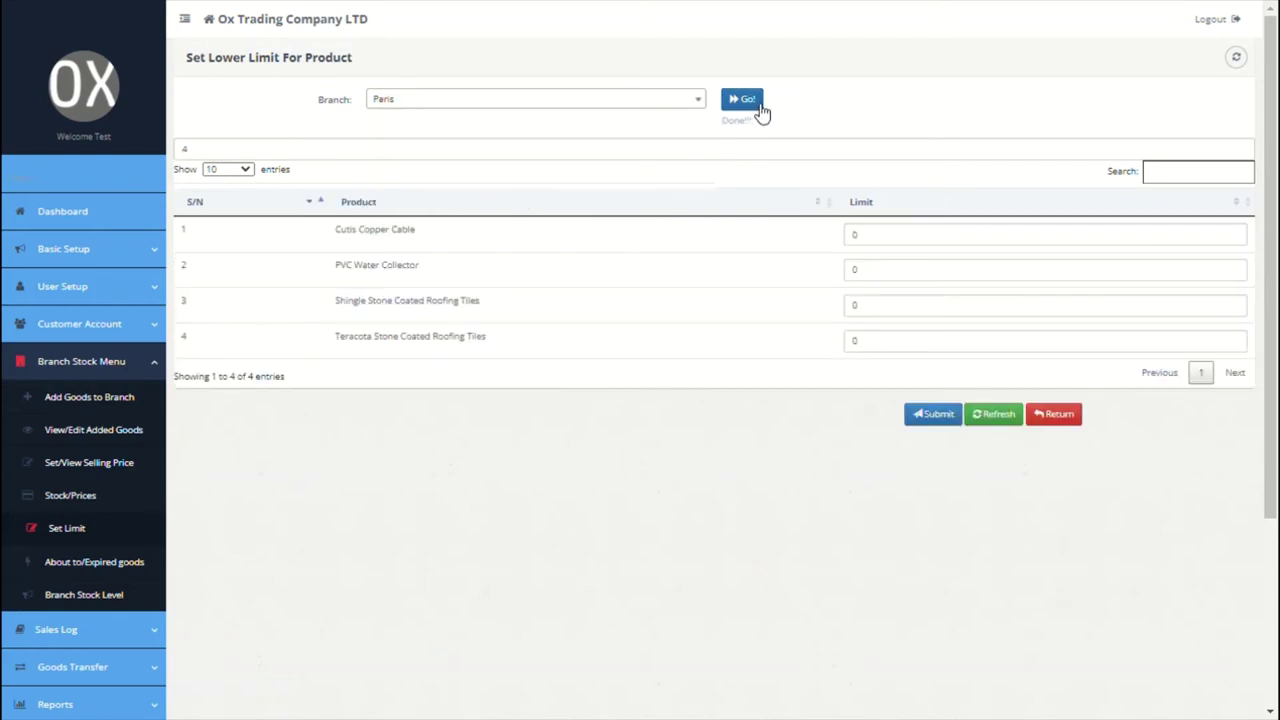
# Step: Set a lower stock limit of 50 for all four Paris products and submit
pyautogui.click(864, 248)
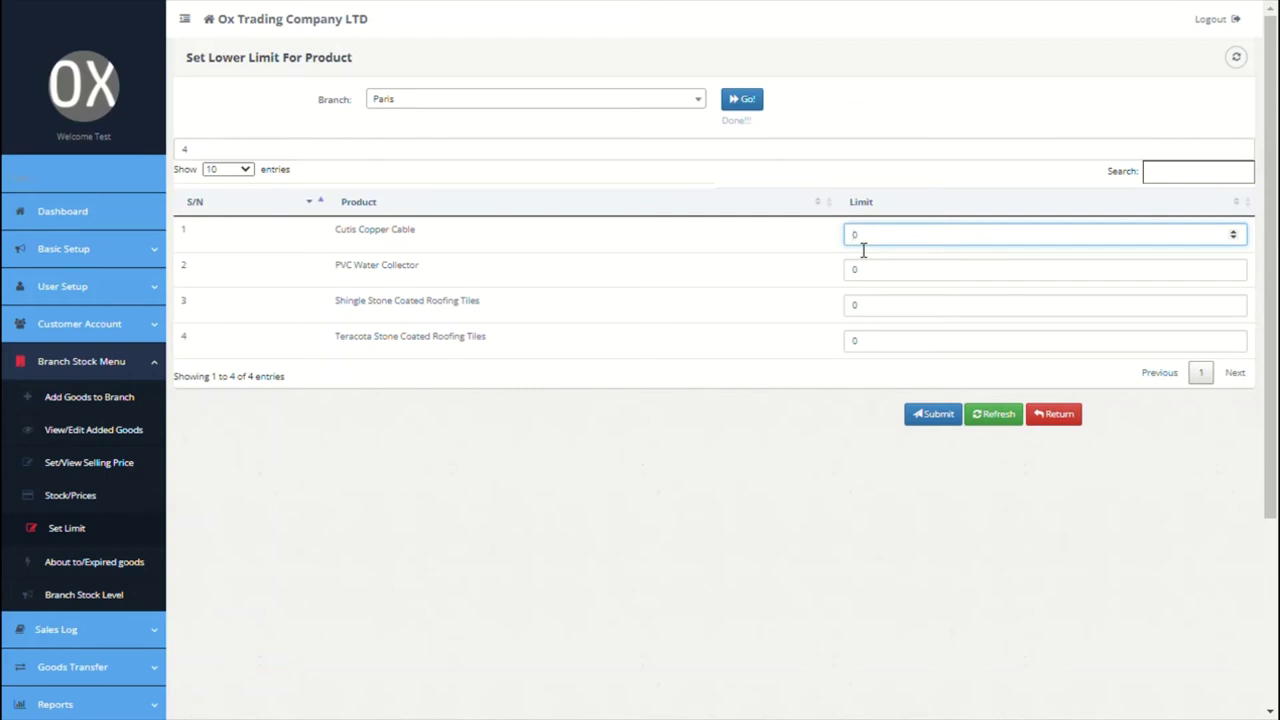
pyautogui.write('5')
pyautogui.click(856, 270)
pyautogui.write('5')
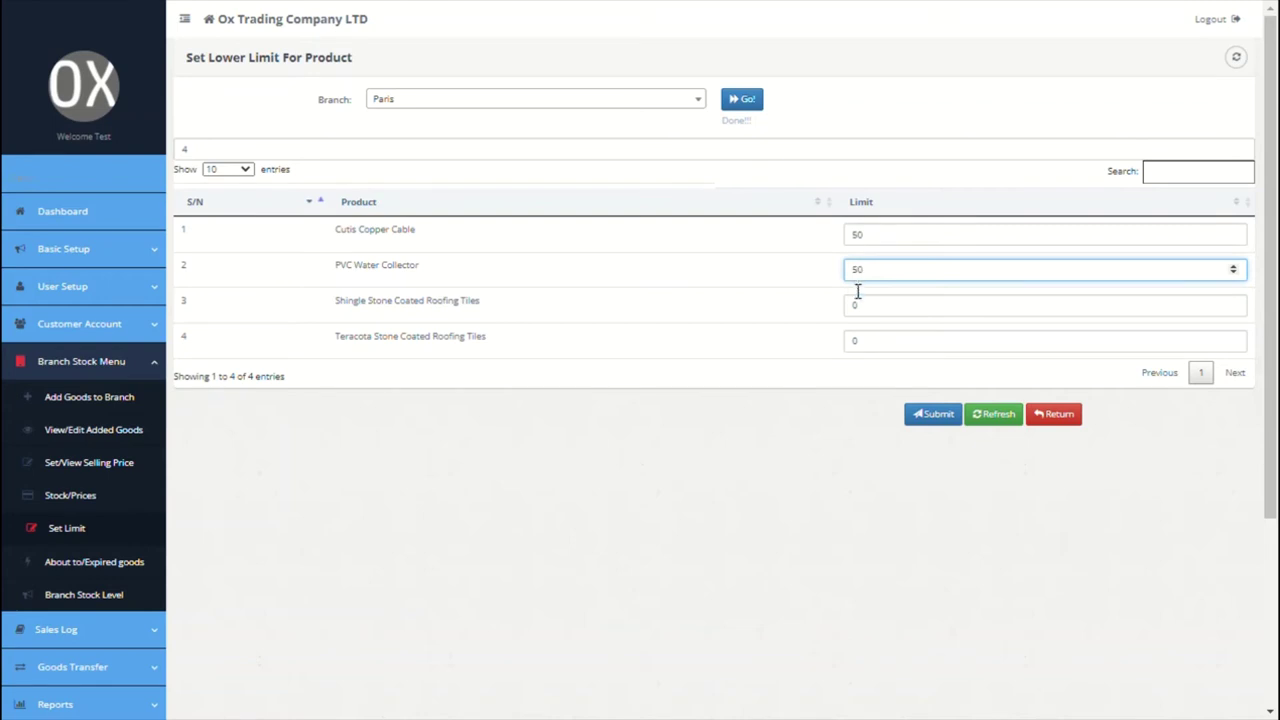
pyautogui.click(855, 304)
pyautogui.write('5')
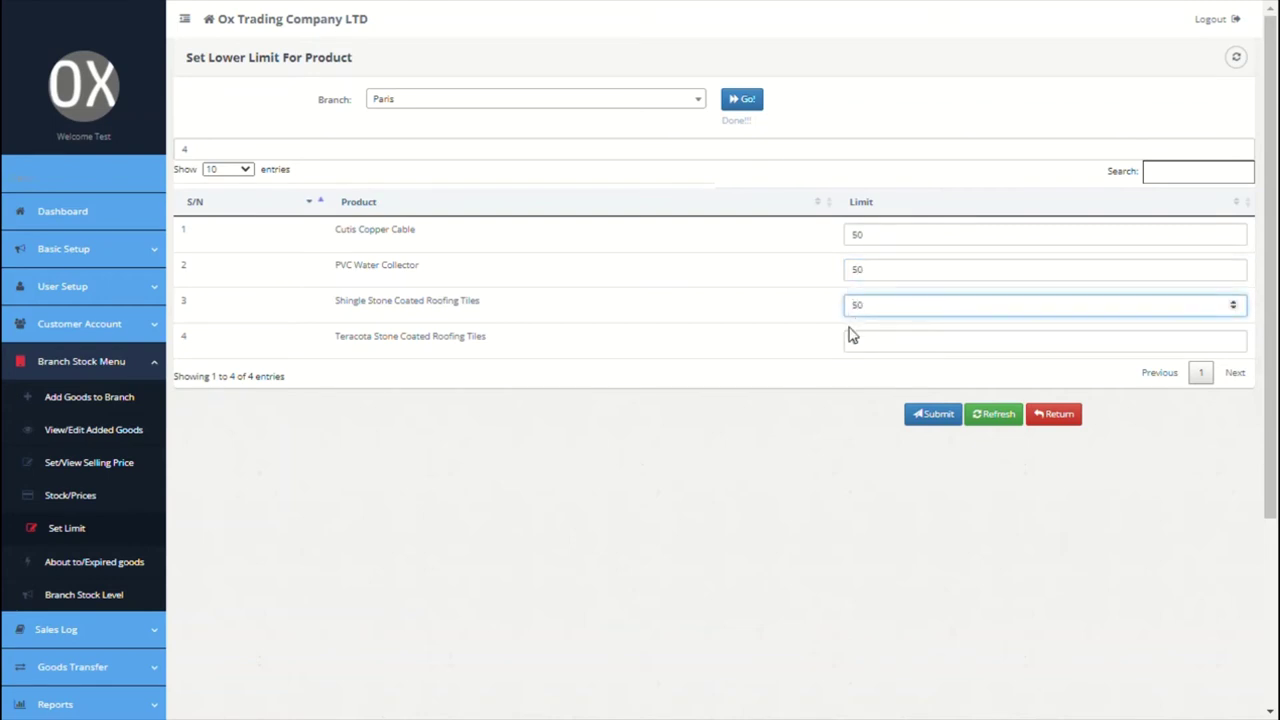
pyautogui.click(850, 337)
pyautogui.write('50')
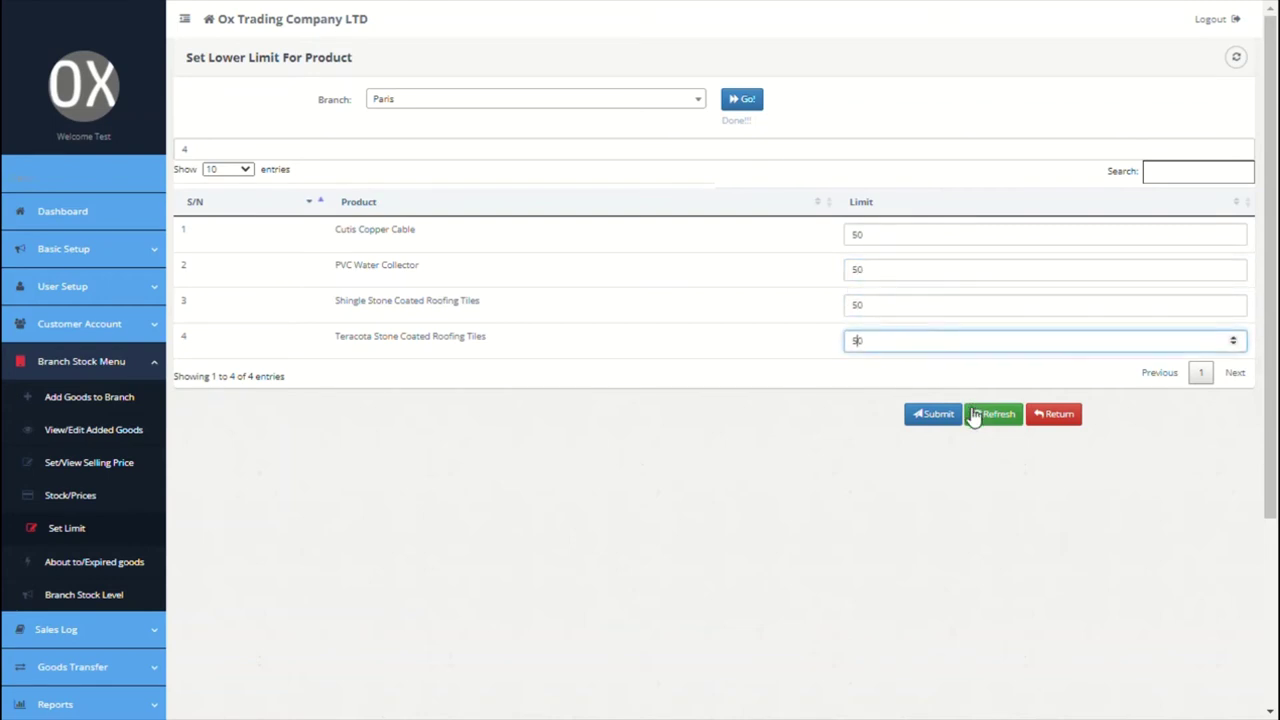
pyautogui.click(940, 414)
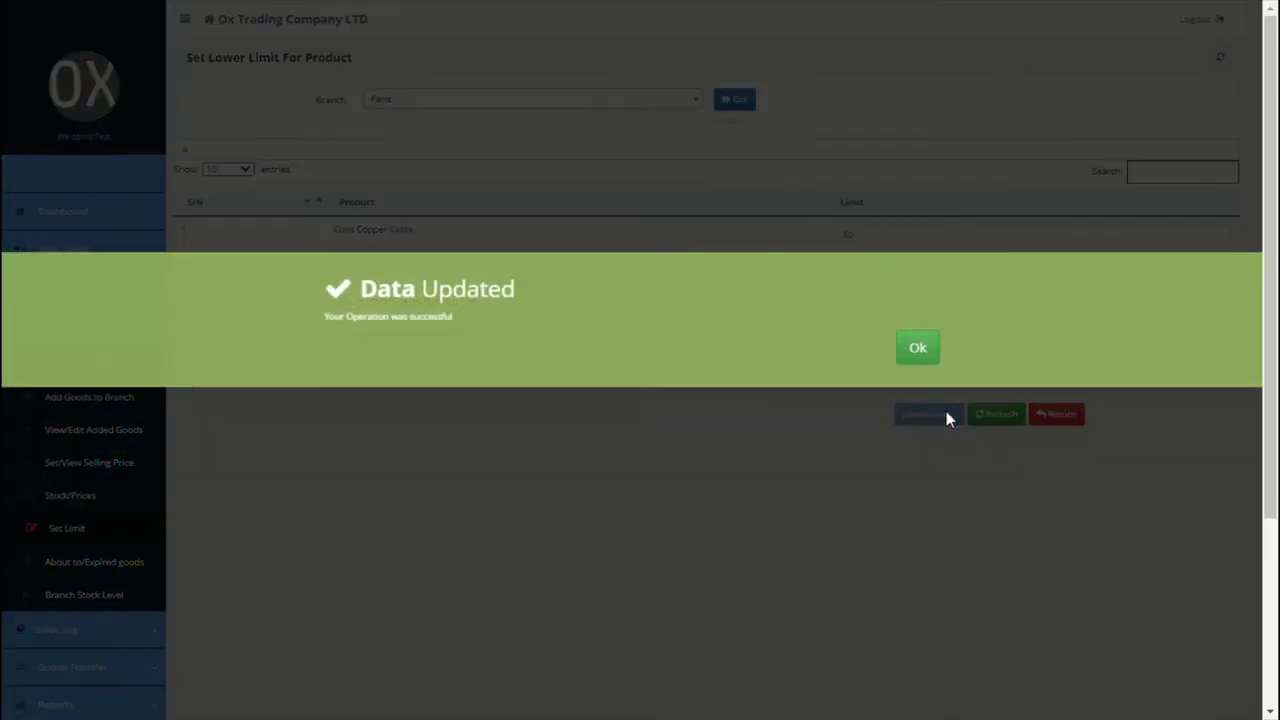
pyautogui.click(926, 363)
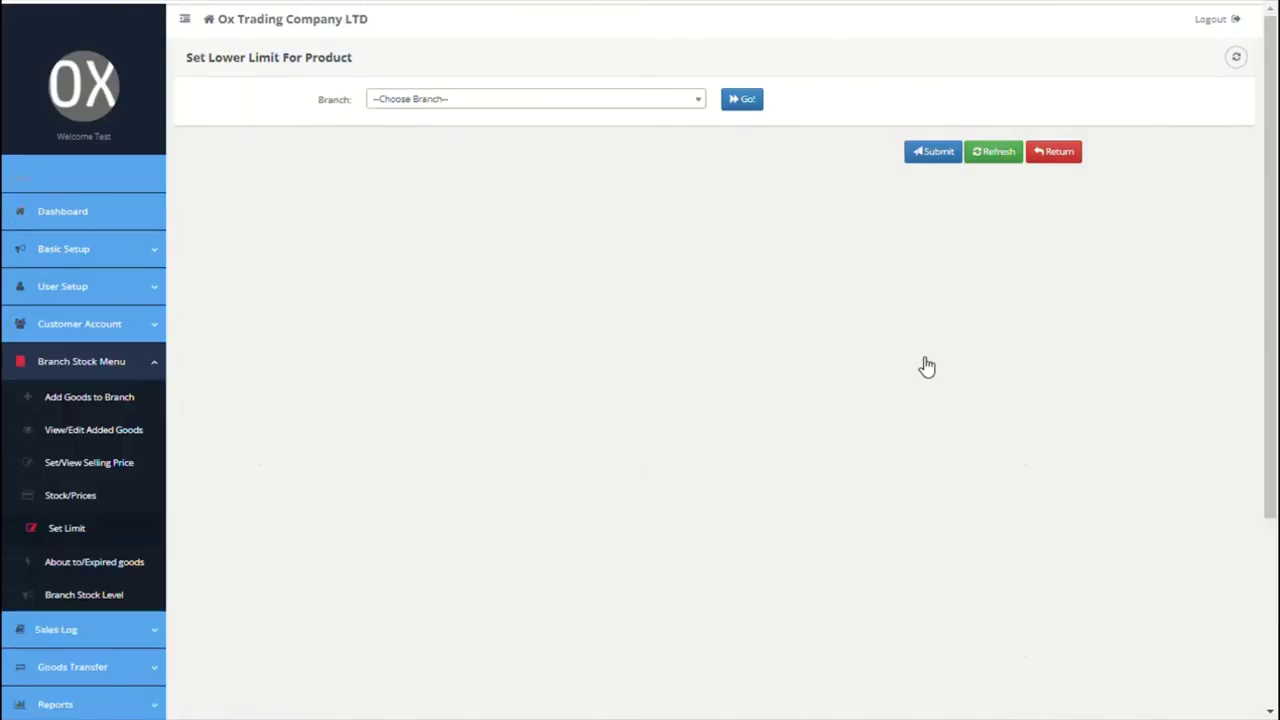
# Step: Review the about-to-expire goods and the Newyork branch stock level
pyautogui.scroll(-1, 283, 377)
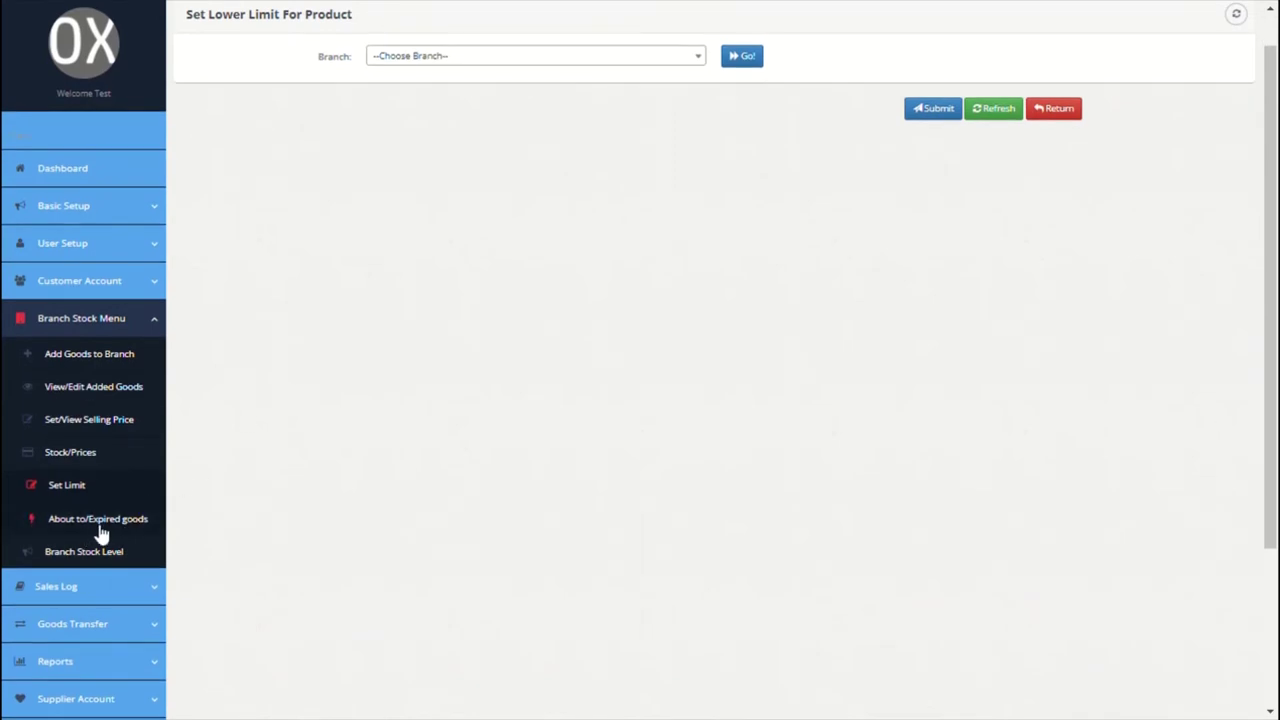
pyautogui.click(94, 524)
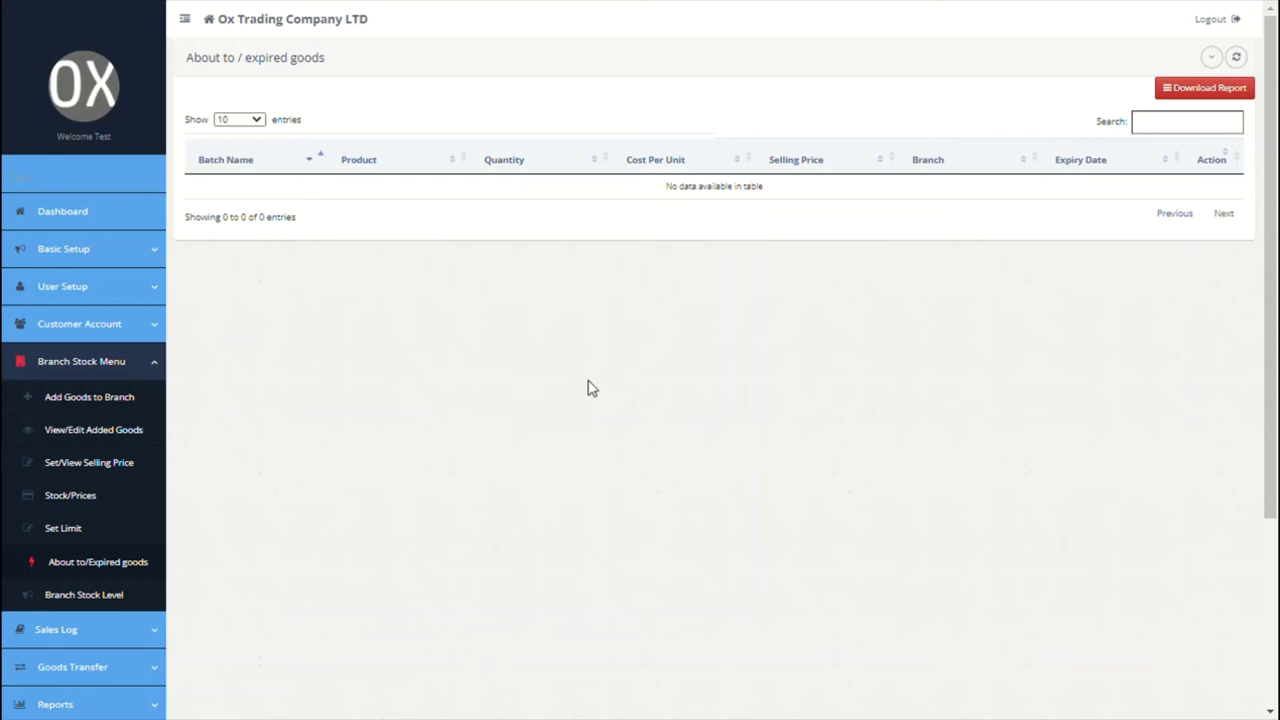
pyautogui.click(100, 595)
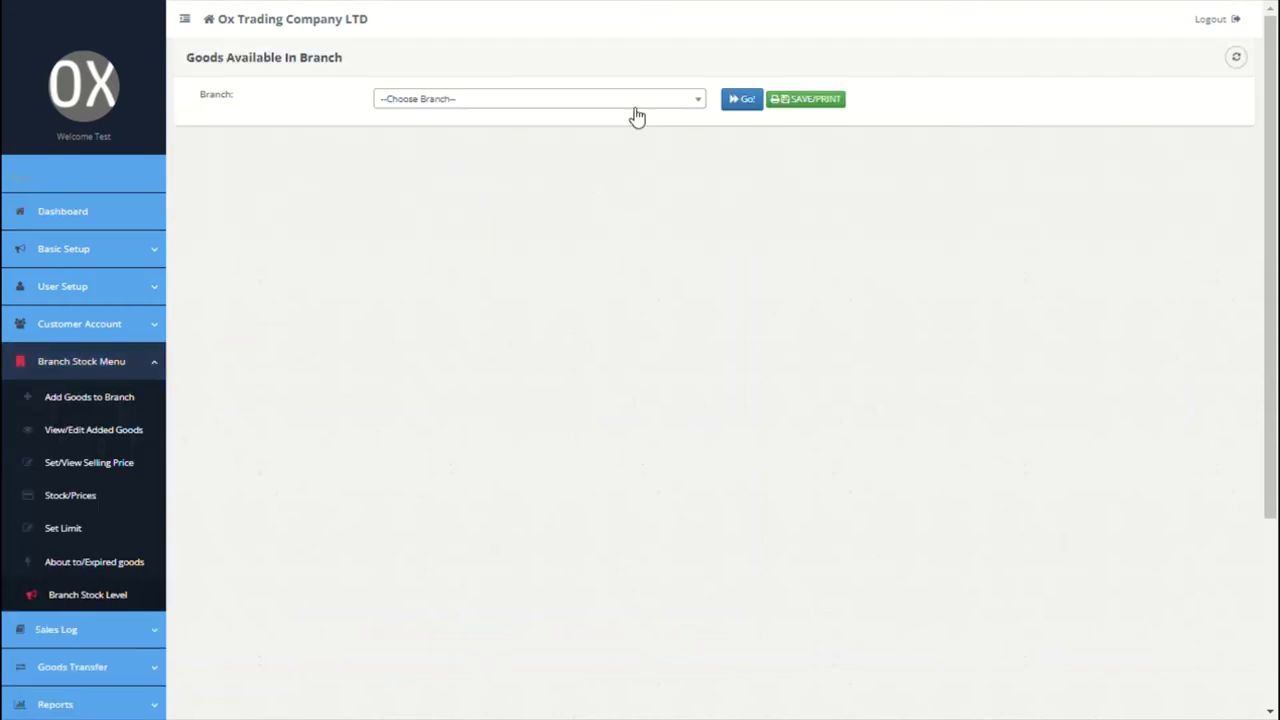
pyautogui.click(634, 112)
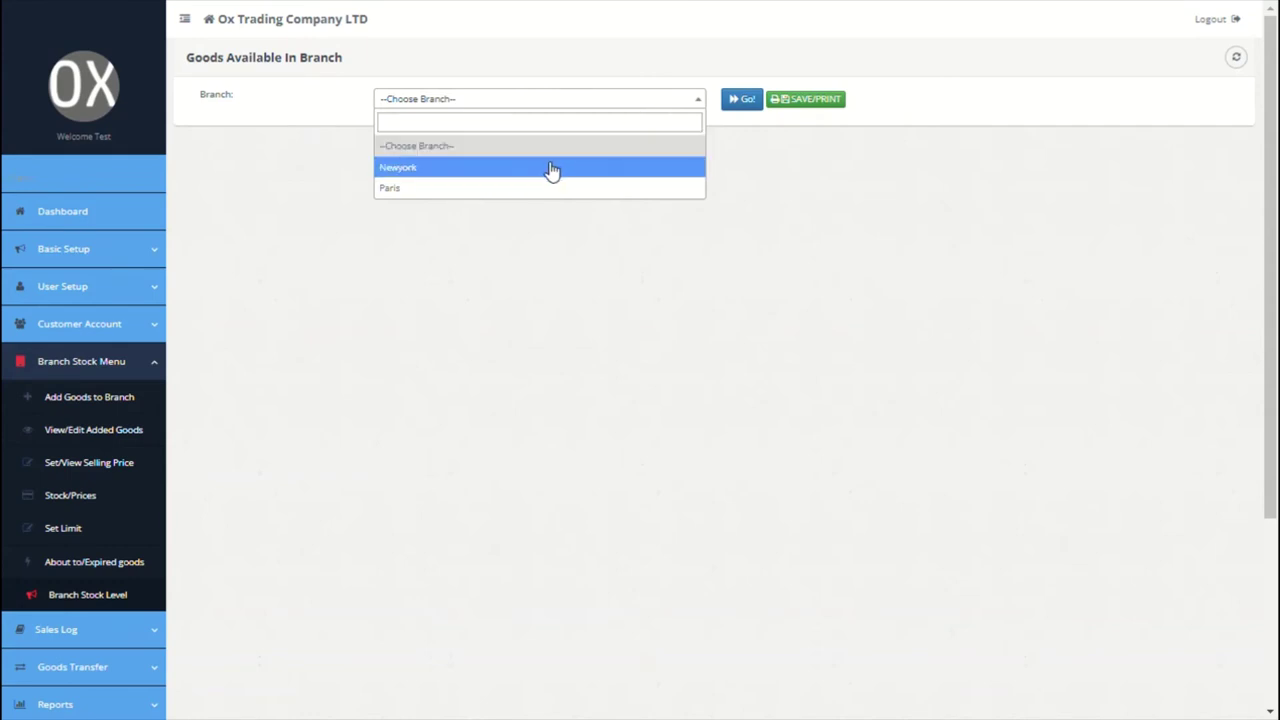
pyautogui.click(552, 170)
pyautogui.click(749, 100)
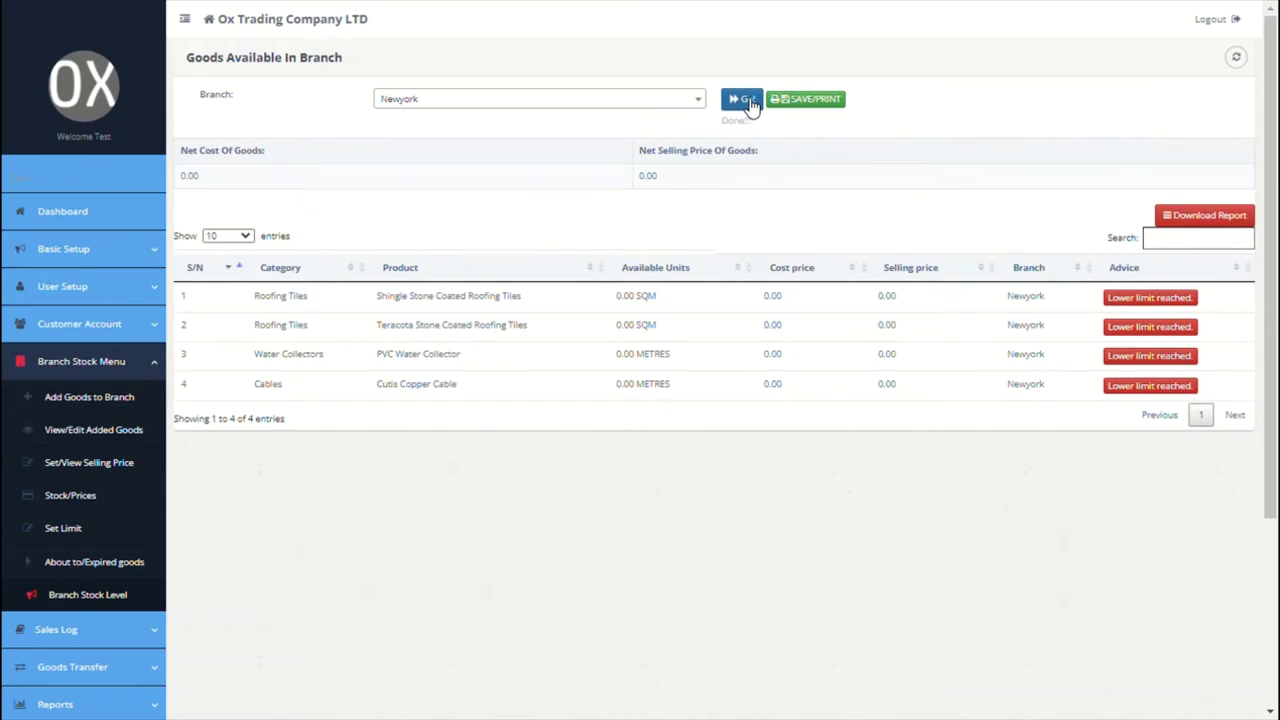
# Step: Check the Paris branch stock level, then start a new sale from the Paris branch
pyautogui.click(695, 100)
pyautogui.click(533, 189)
pyautogui.click(743, 110)
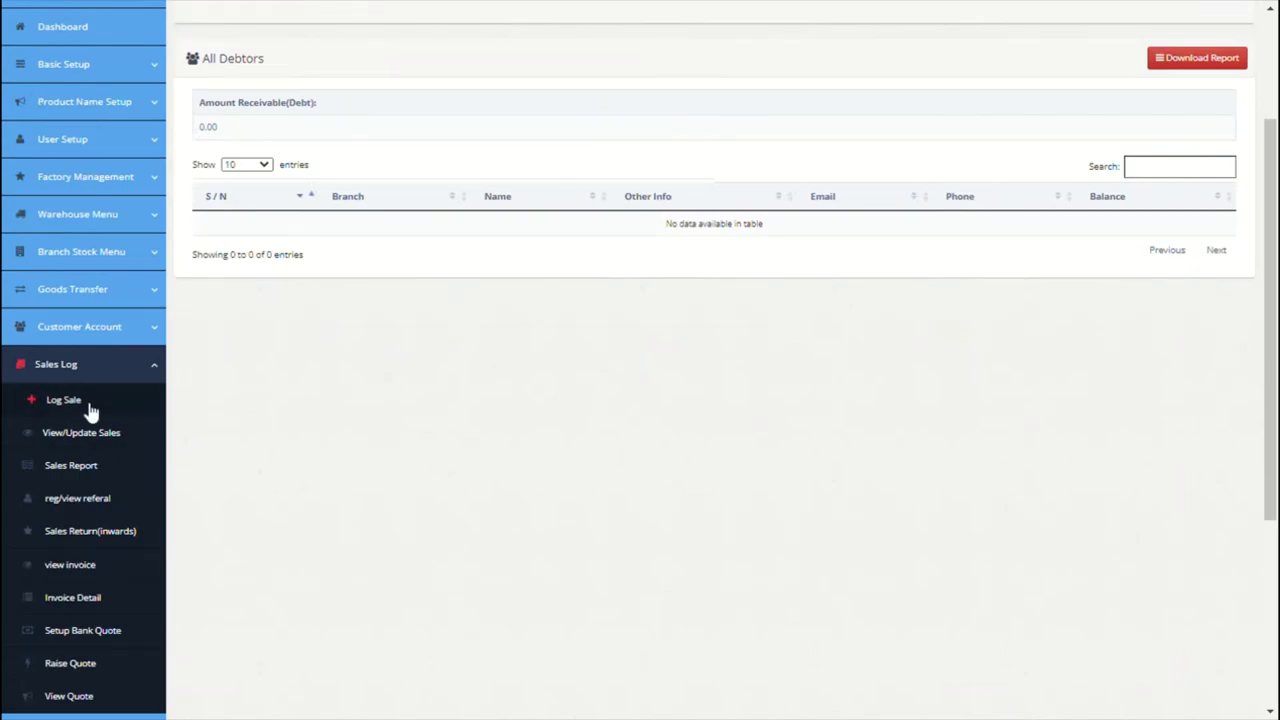
pyautogui.click(90, 405)
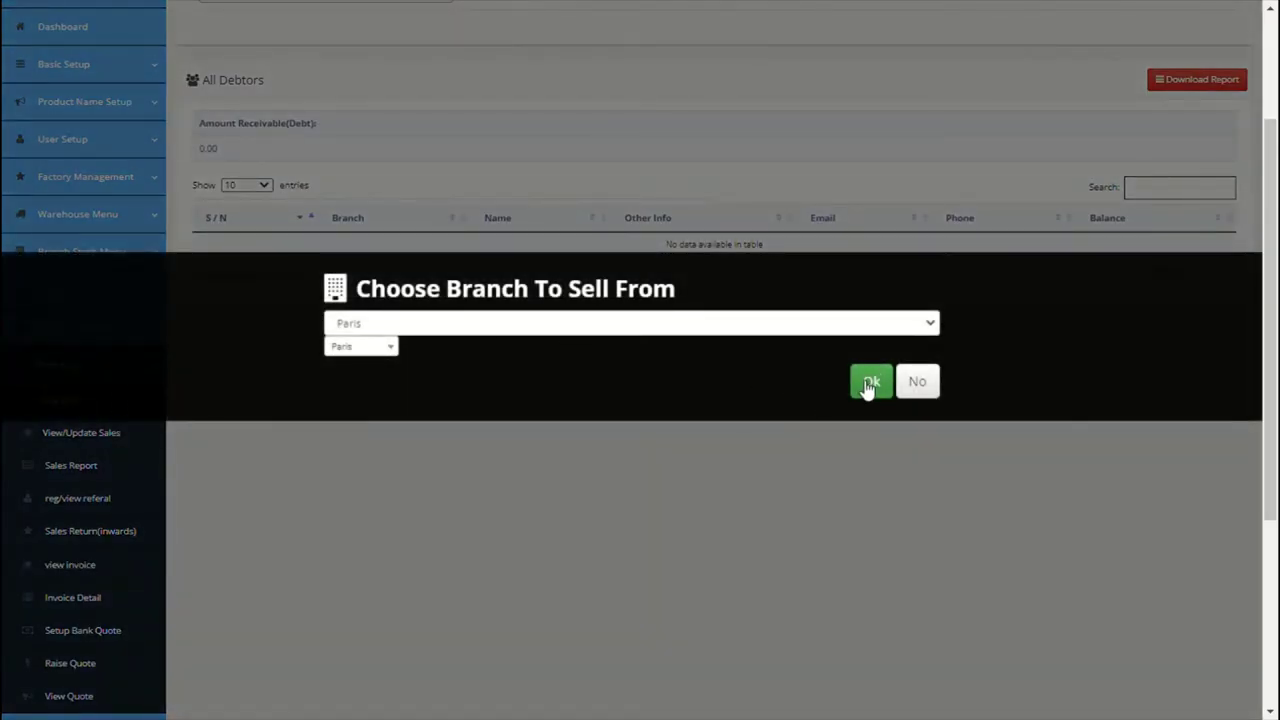
pyautogui.click(869, 384)
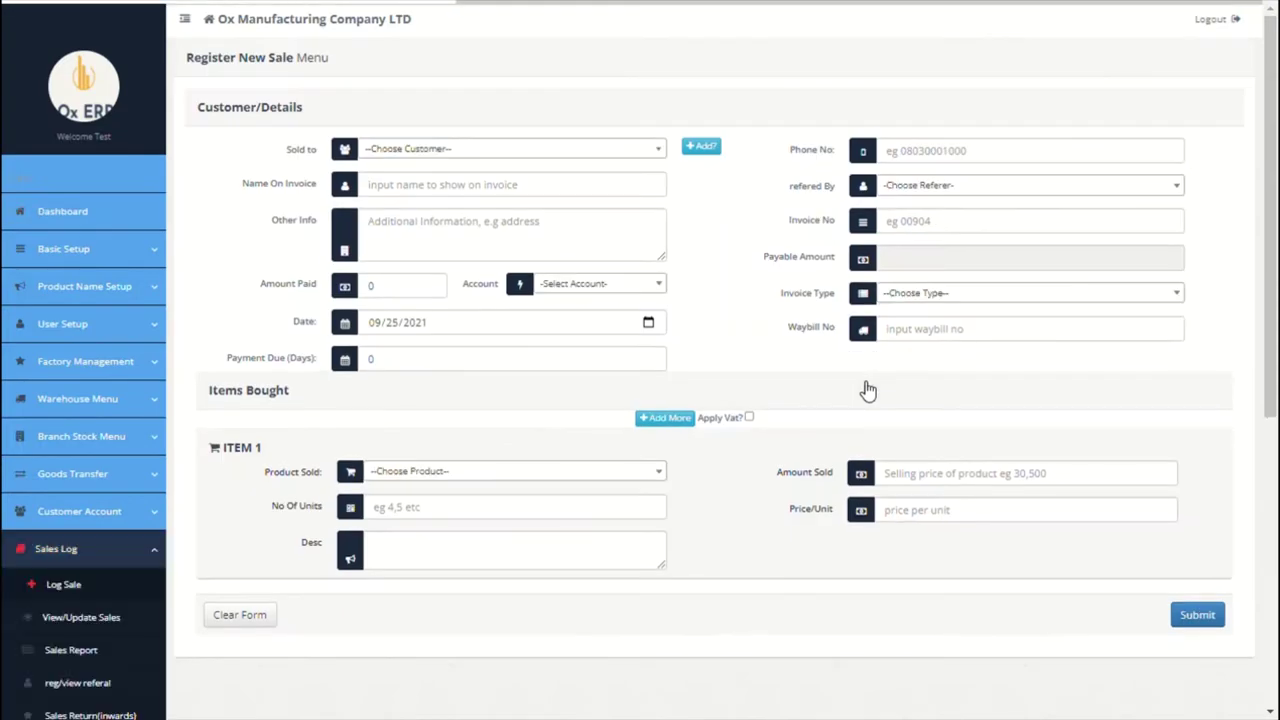
# Step: Select customer Ox Accounting LTD for the sale and set payment due to 30 days
pyautogui.click(652, 156)
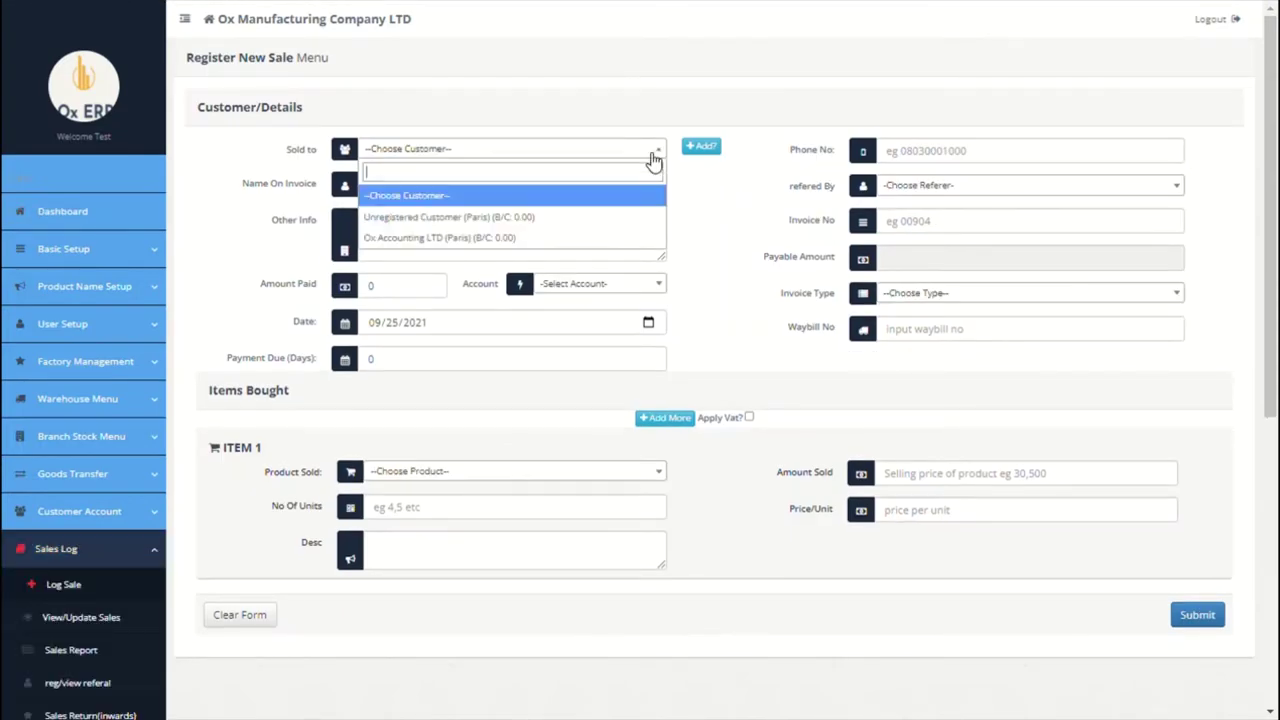
pyautogui.click(524, 238)
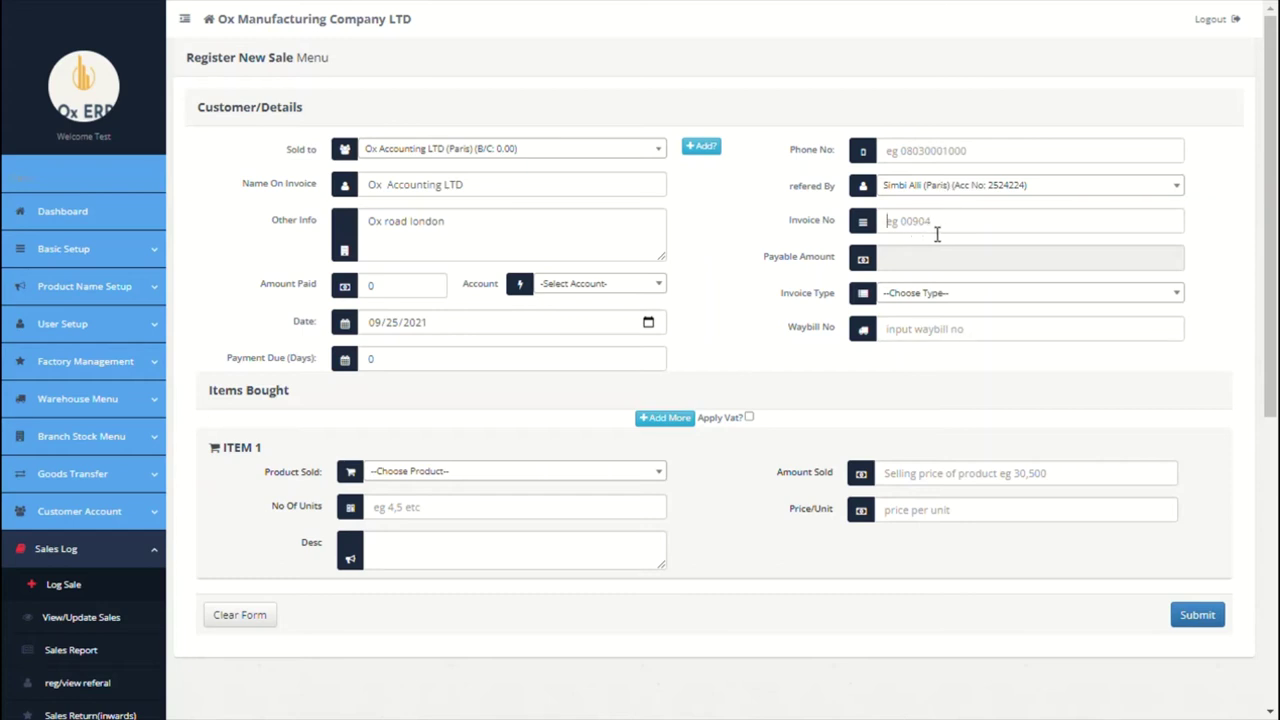
pyautogui.click(937, 234)
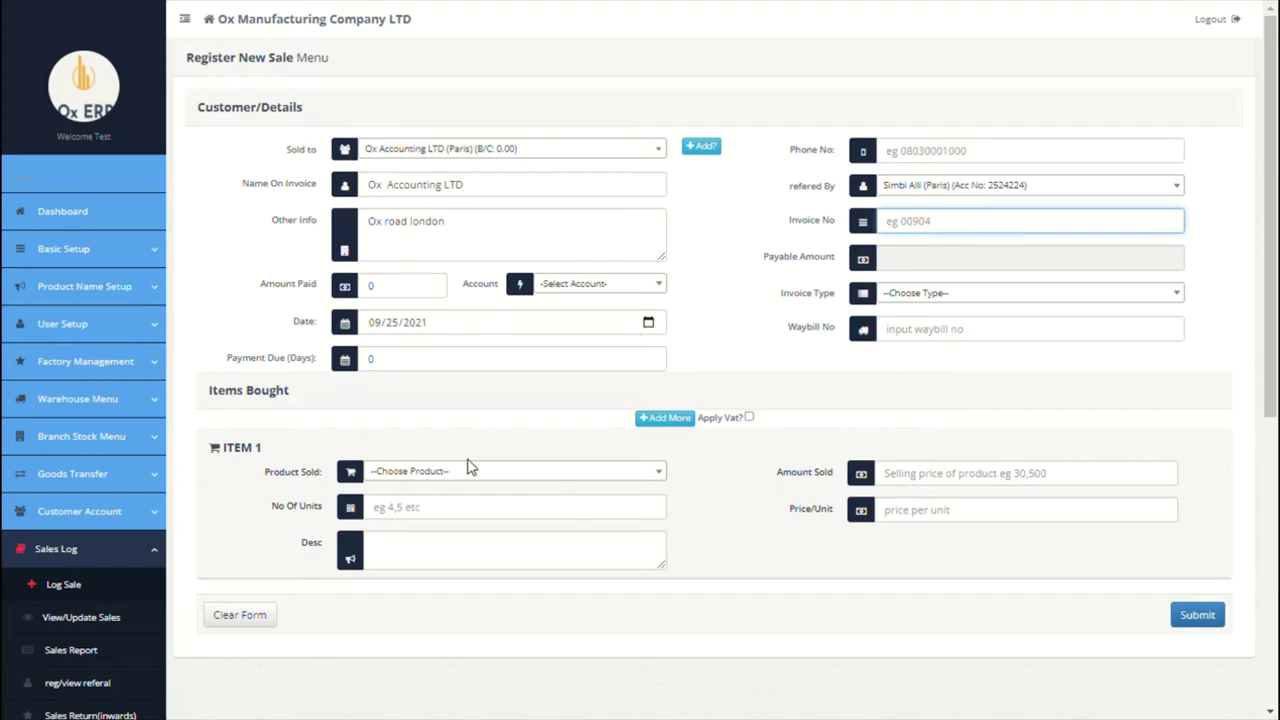
pyautogui.click(487, 368)
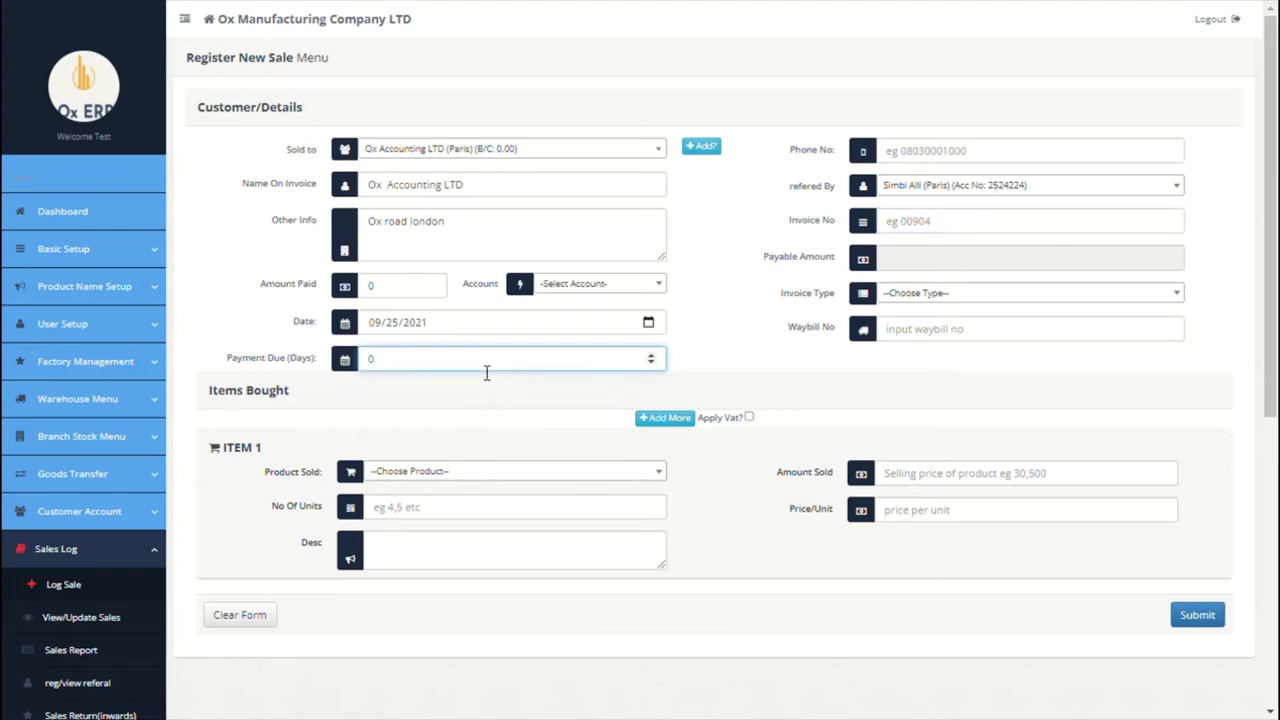
pyautogui.write('3')
pyautogui.click(529, 389)
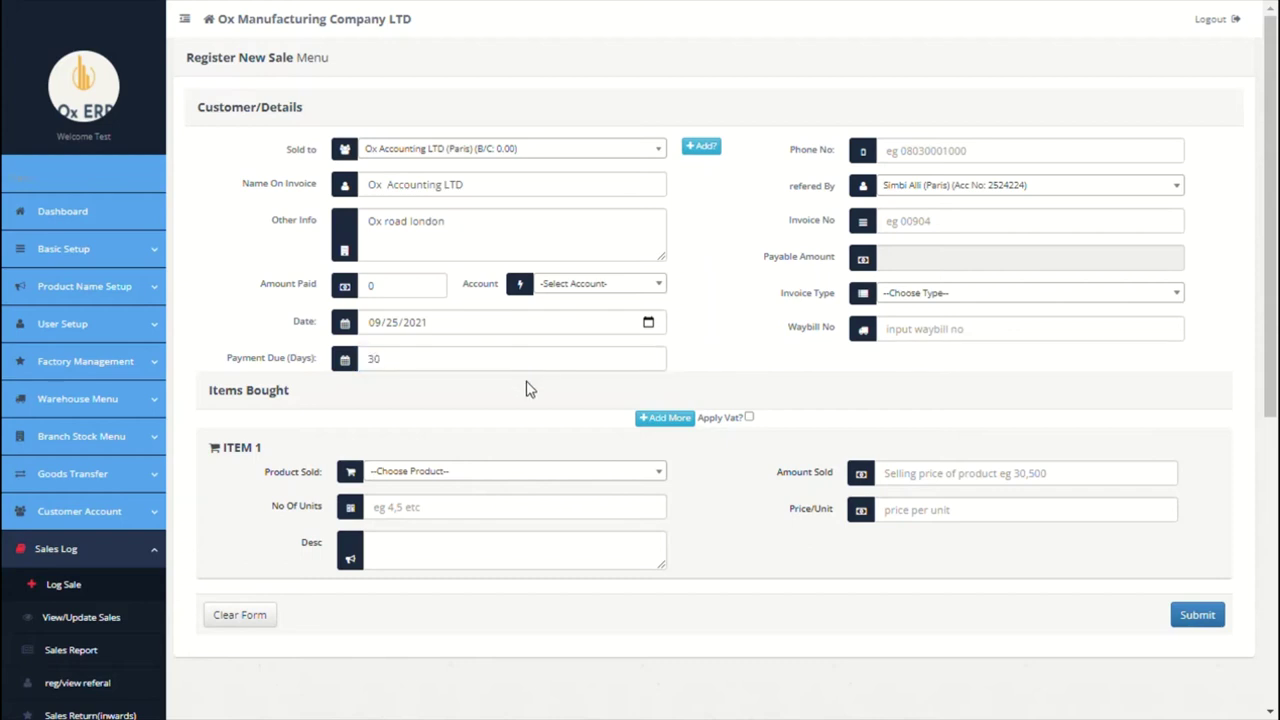
pyautogui.click(508, 477)
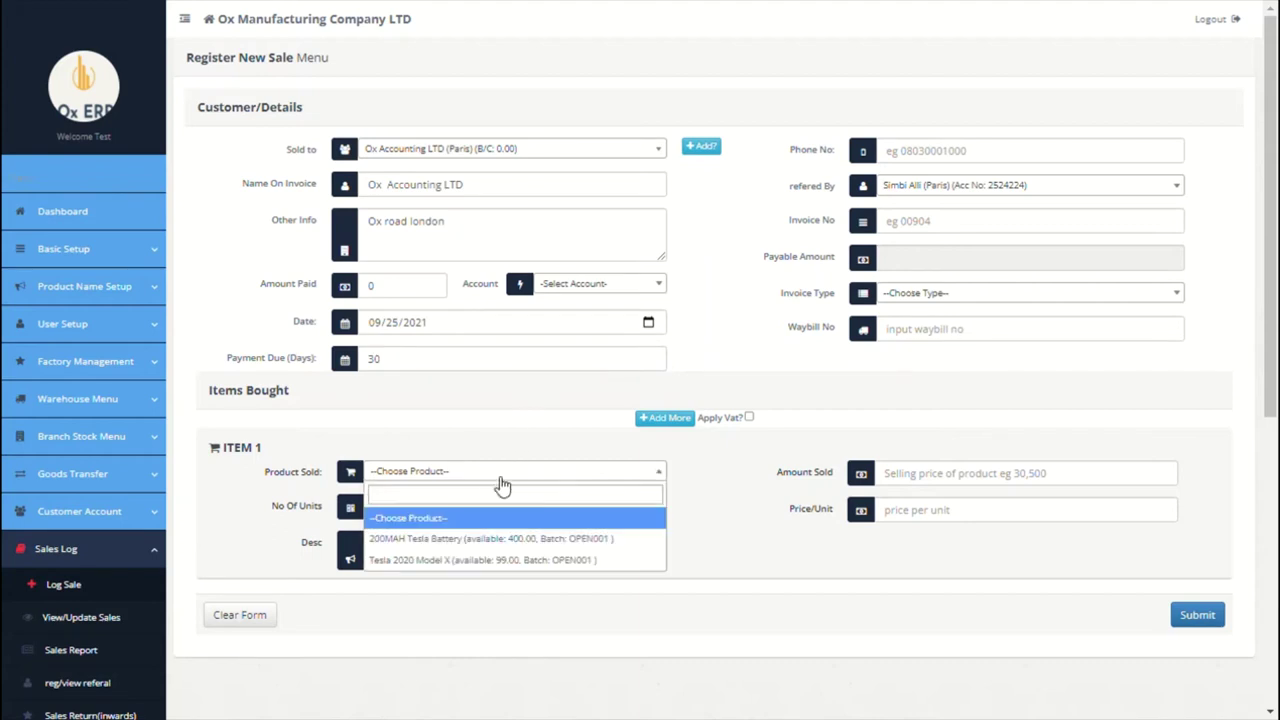
# Step: Enter item 1 as 2 units of Tesla 2020 Model X at 30000 each, totalling 60000
pyautogui.click(461, 560)
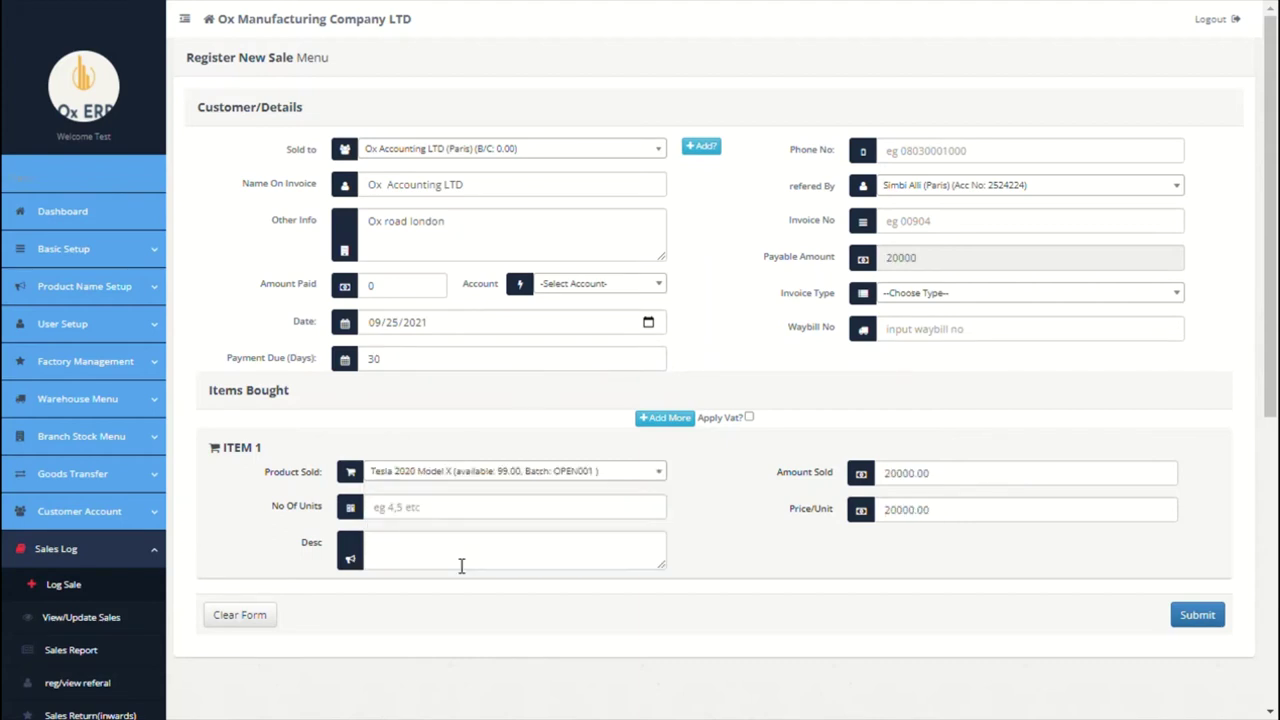
pyautogui.click(543, 518)
pyautogui.write('2')
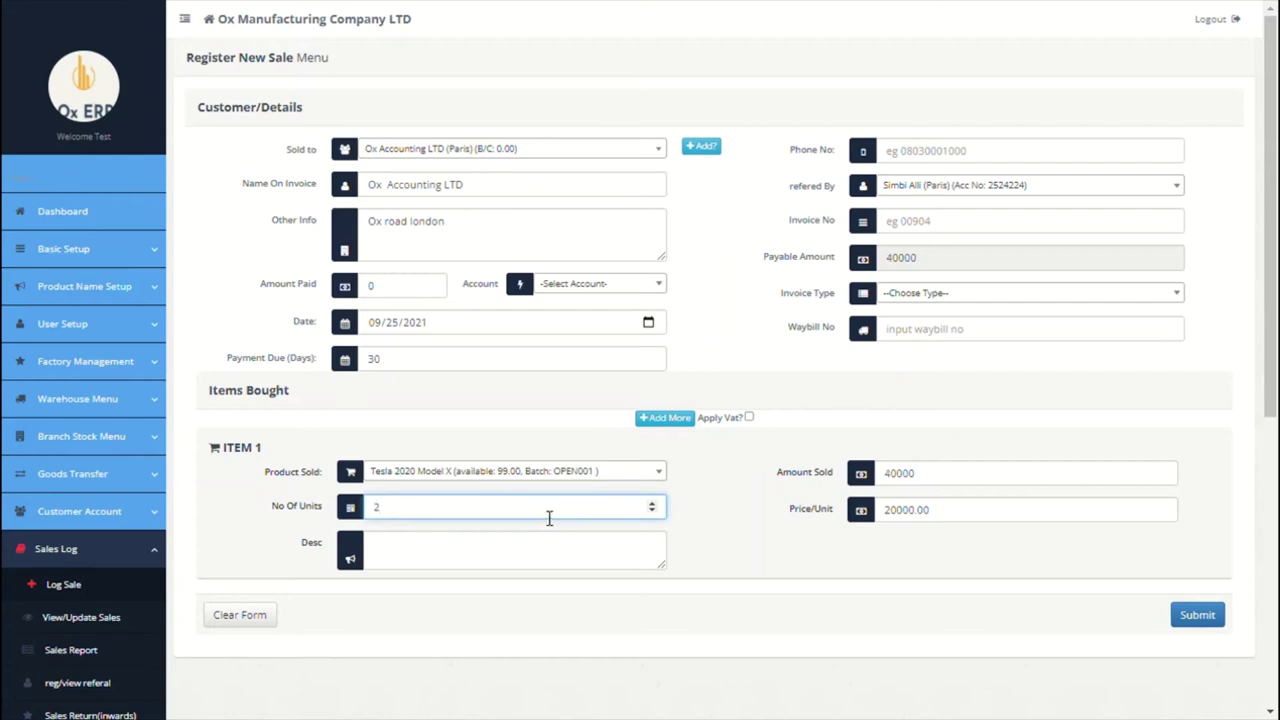
pyautogui.click(952, 521)
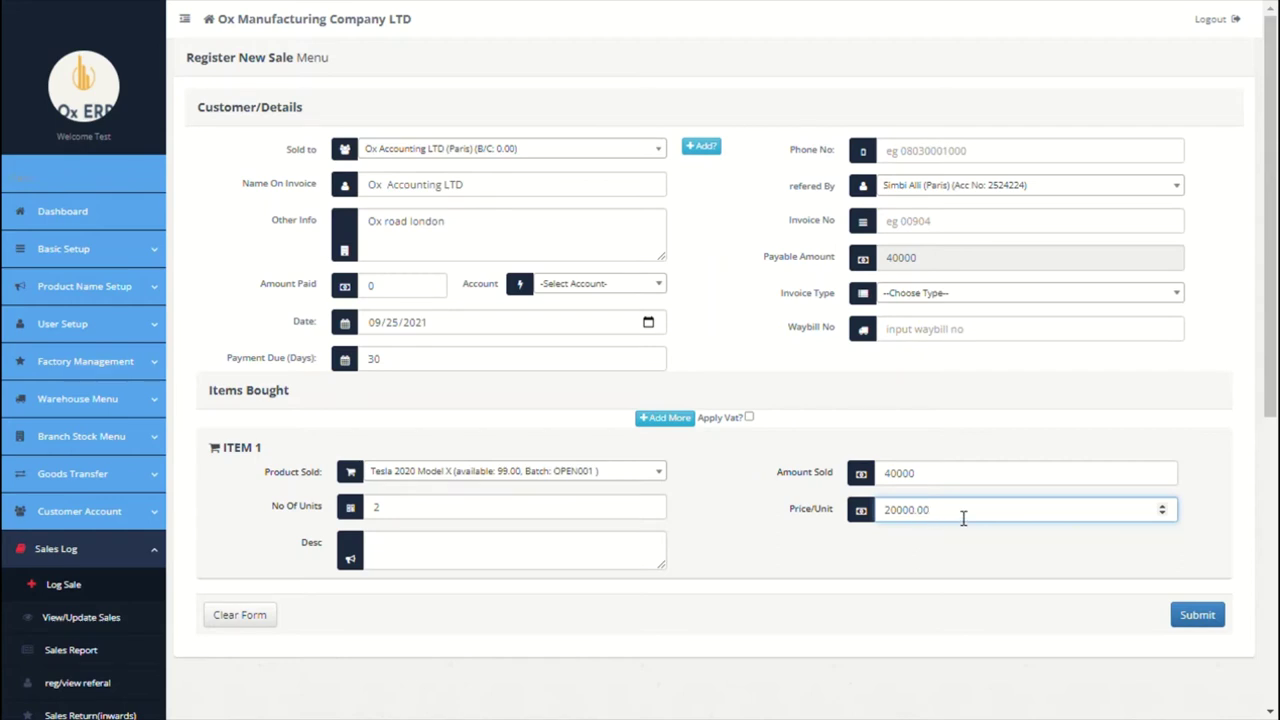
pyautogui.doubleClick(963, 517)
pyautogui.write('30000')
pyautogui.click(950, 484)
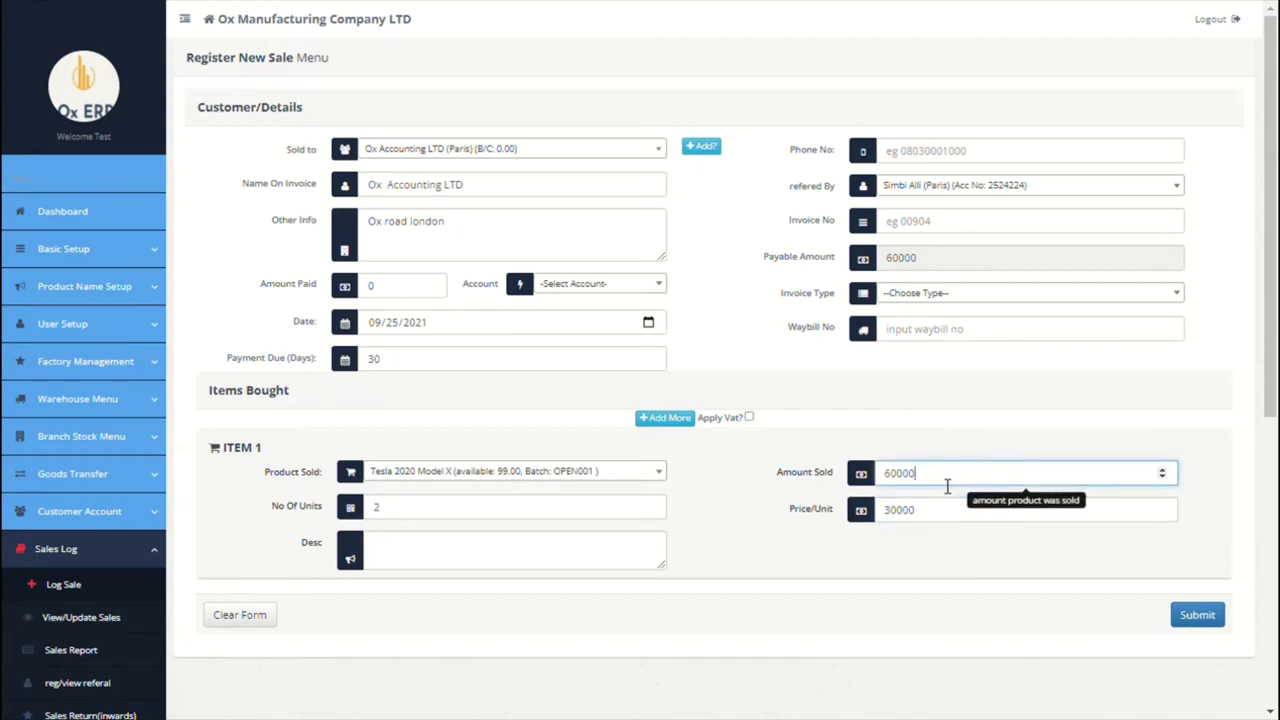
pyautogui.click(660, 418)
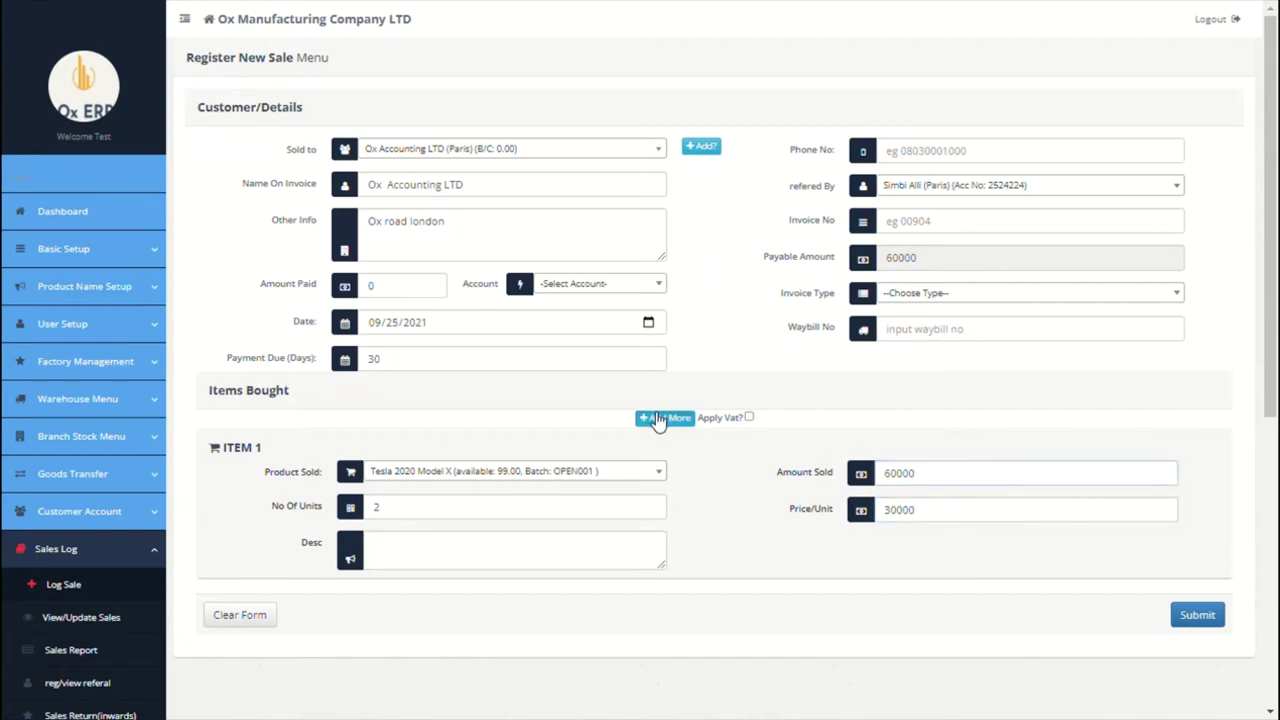
# Step: Add 2 units of 200MAH Tesla Battery as the second item, leaving VAT off
pyautogui.click(572, 480)
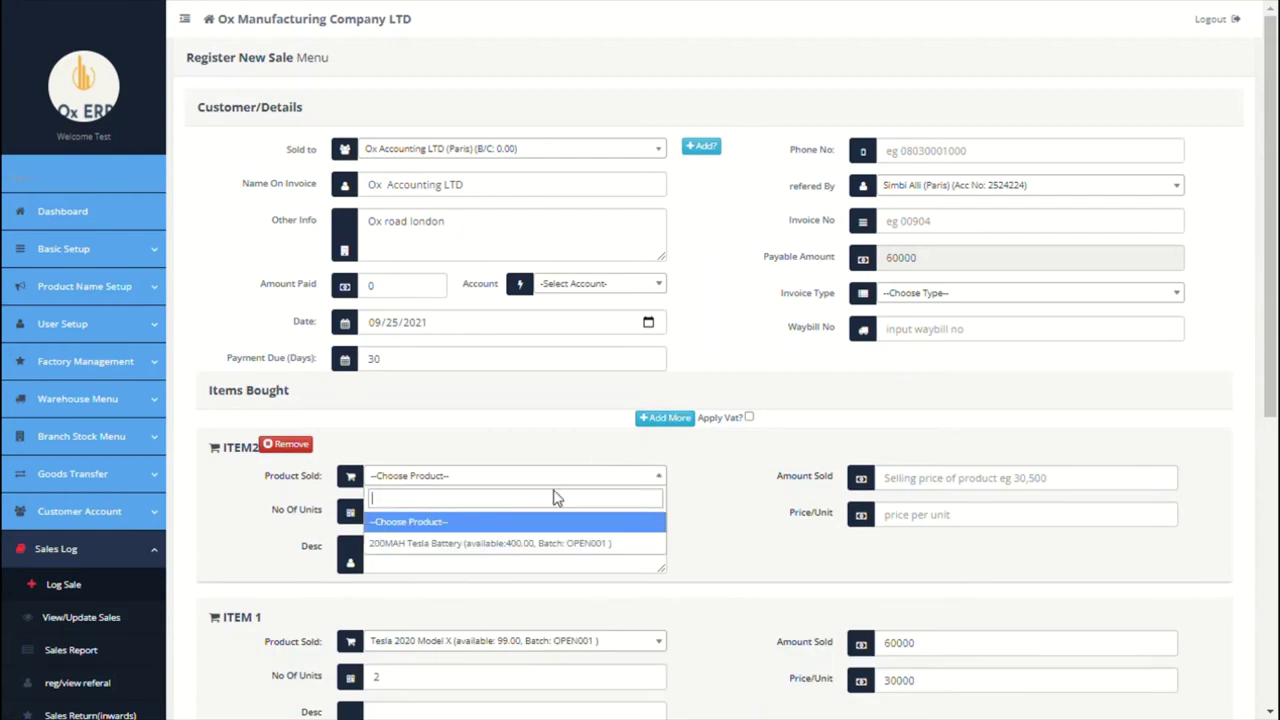
pyautogui.click(500, 543)
pyautogui.click(478, 528)
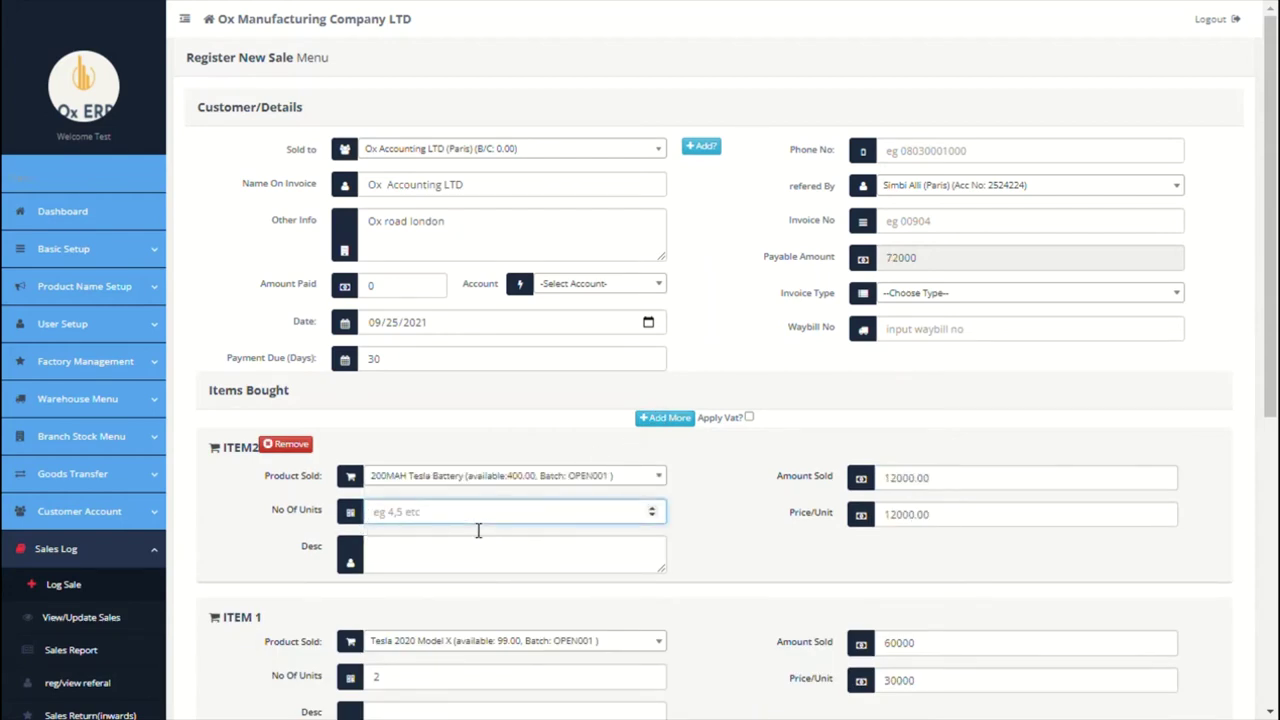
pyautogui.write('2')
pyautogui.click(420, 427)
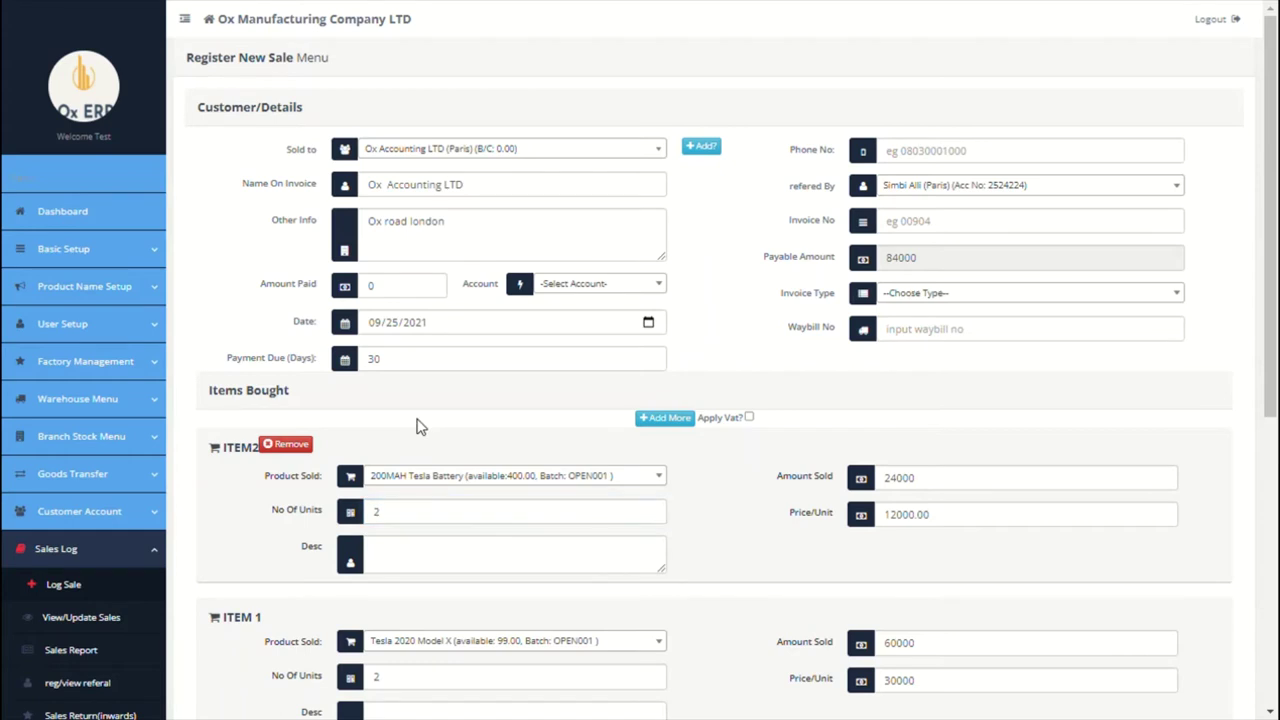
pyautogui.click(749, 418)
pyautogui.click(749, 418)
# Step: Record 80000 paid into the Citi Bank account
pyautogui.click(370, 288)
pyautogui.write('8000')
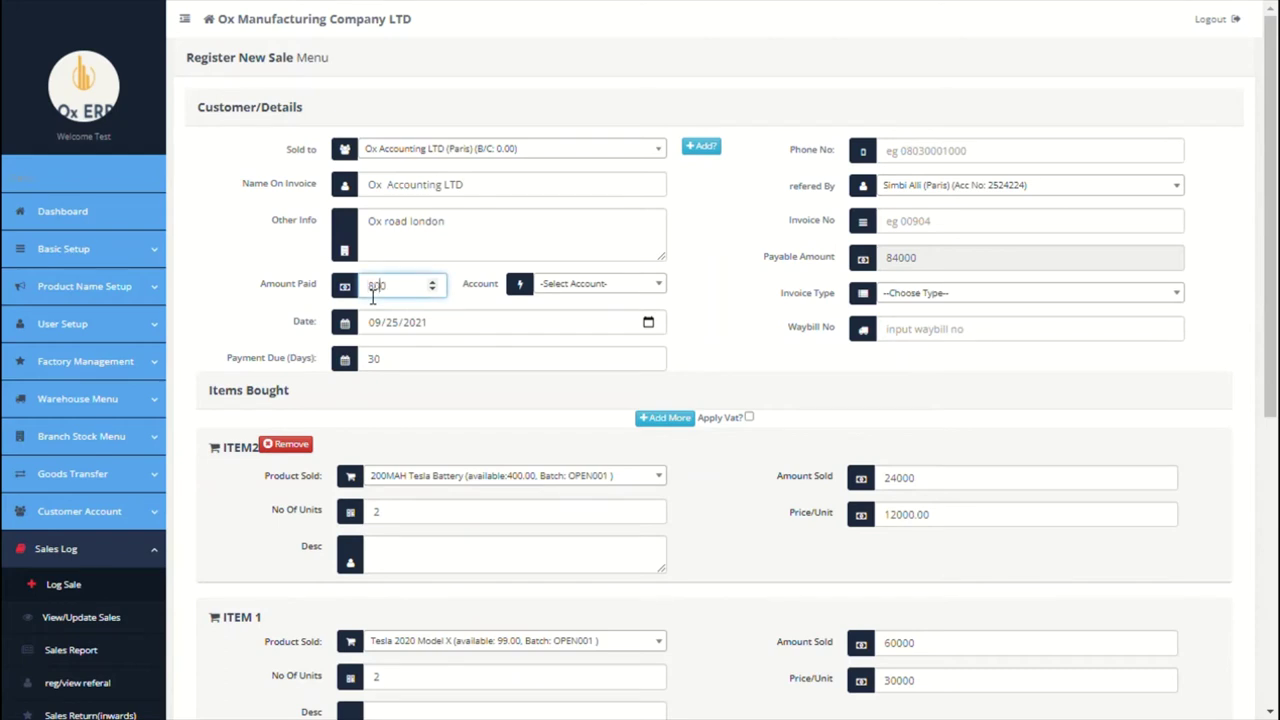
pyautogui.write('0')
pyautogui.click(568, 288)
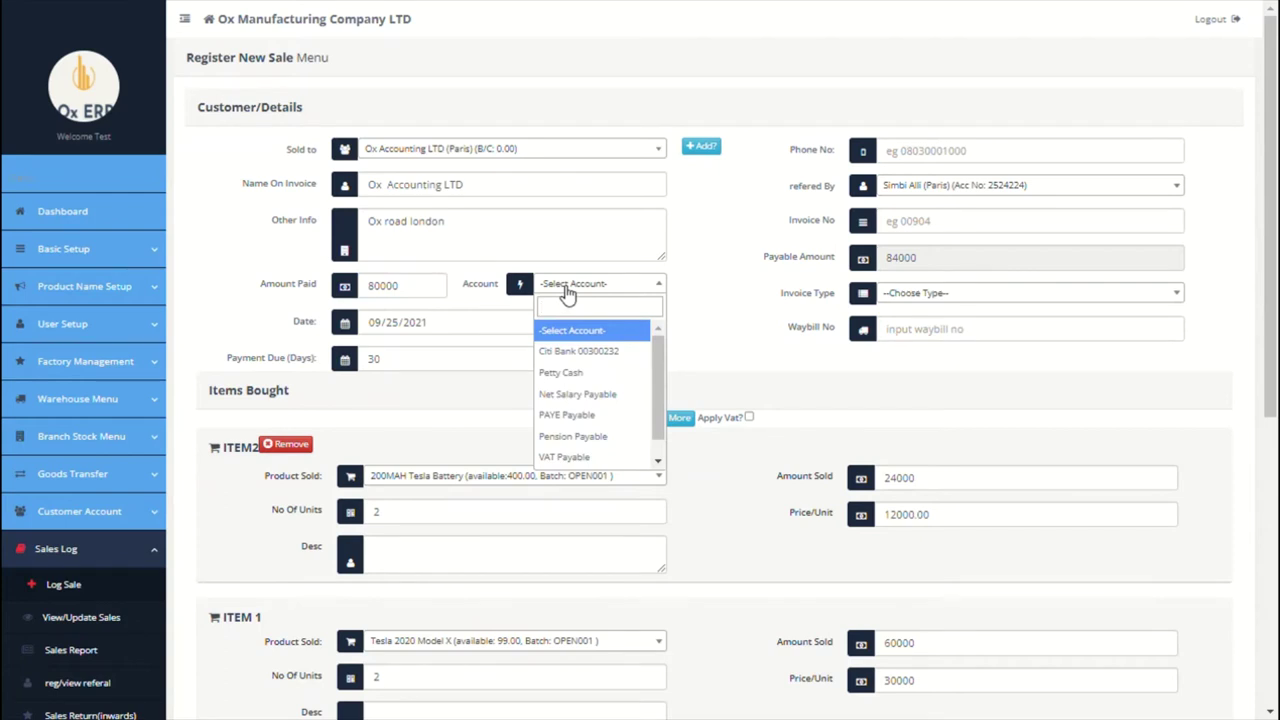
pyautogui.click(582, 352)
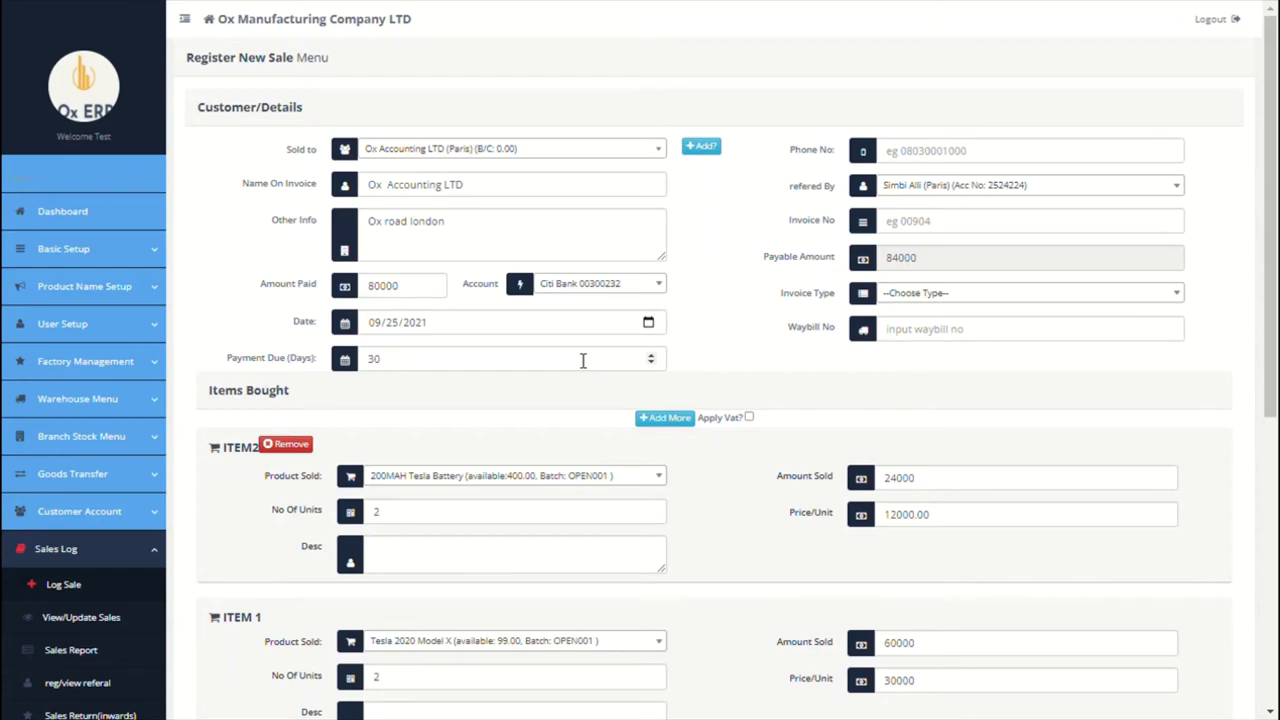
pyautogui.scroll(-5, 754, 361)
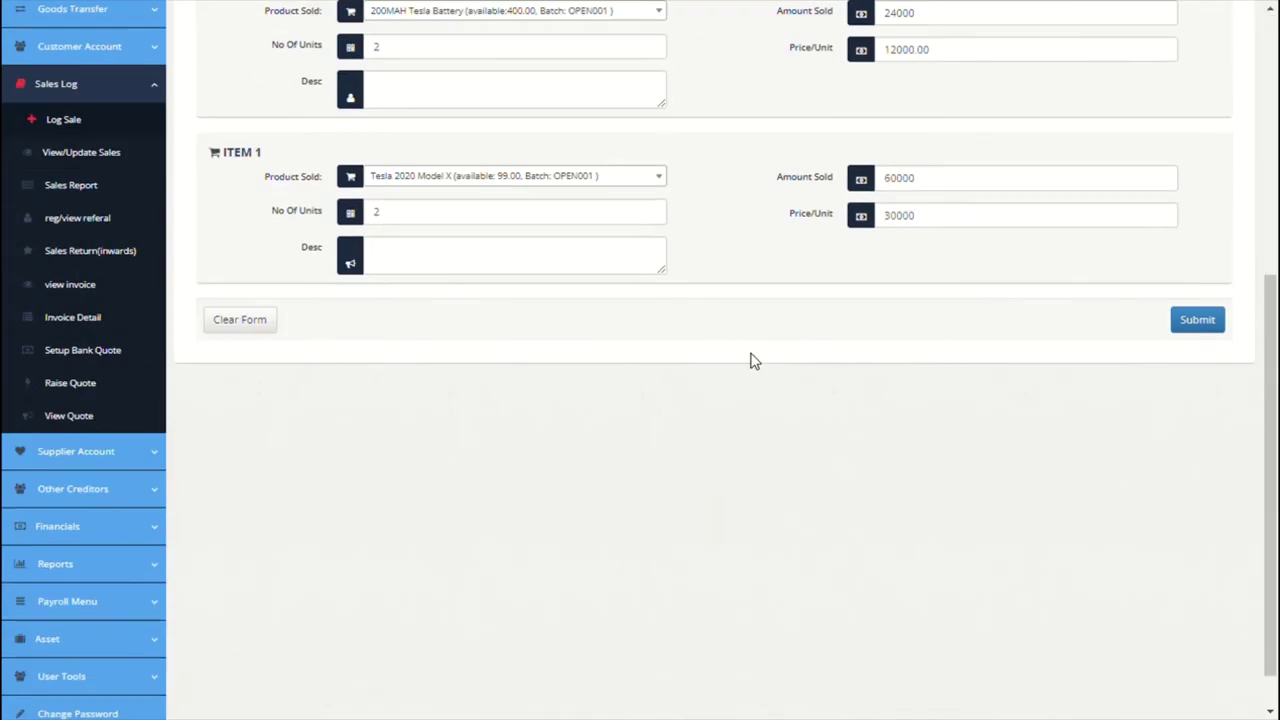
# Step: Submit the sale, review invoice INV-PARIS-1 for 84,000.00 and its waybill, then close them
pyautogui.click(1205, 319)
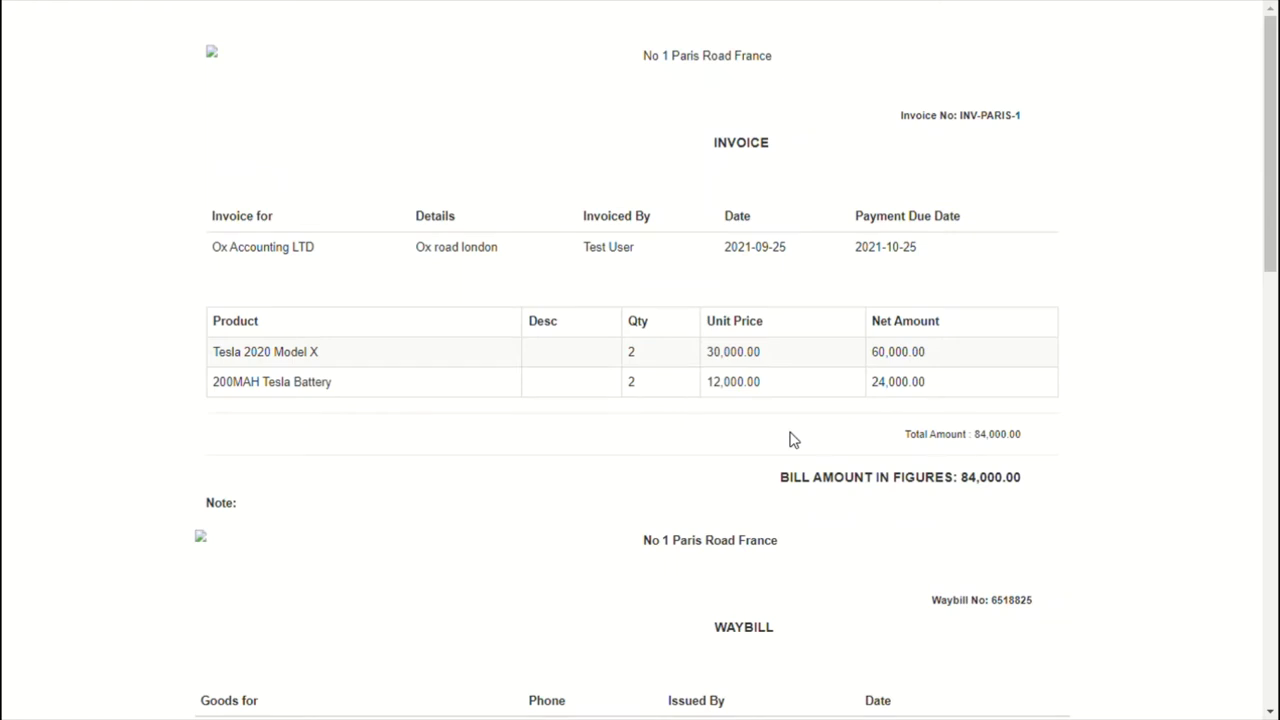
pyautogui.scroll(-1, 790, 440)
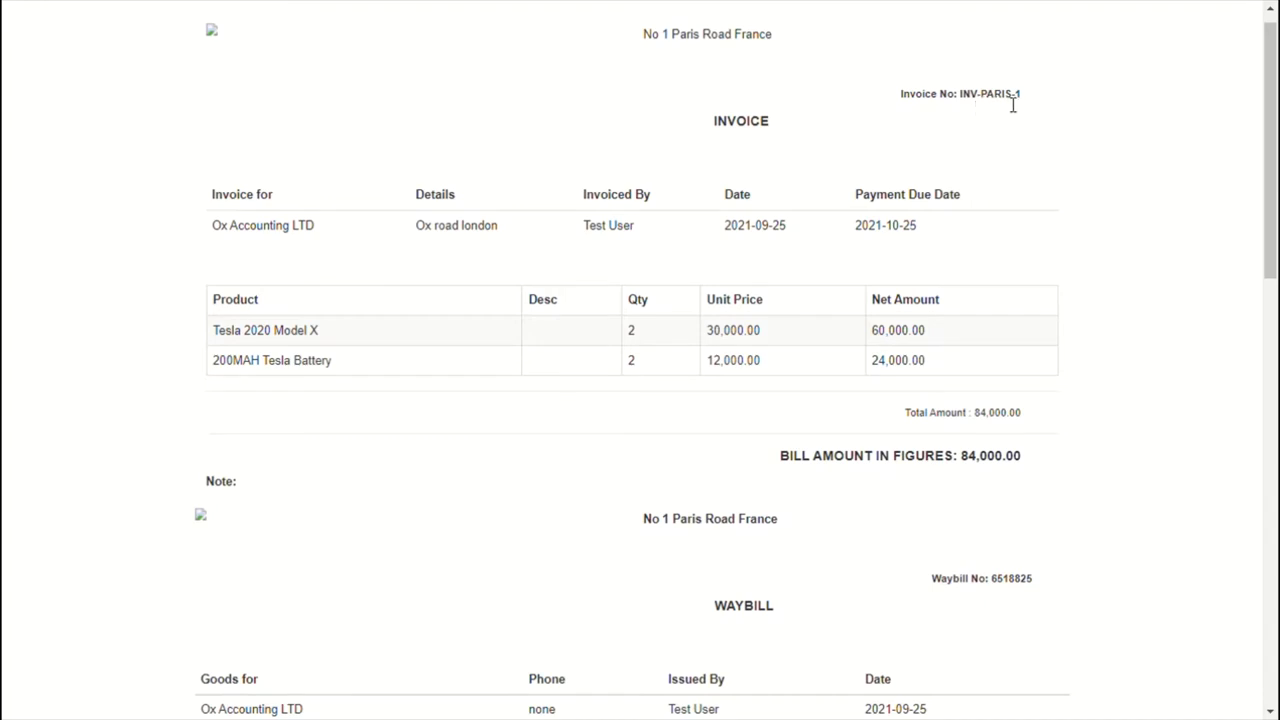
pyautogui.scroll(-1, 832, 222)
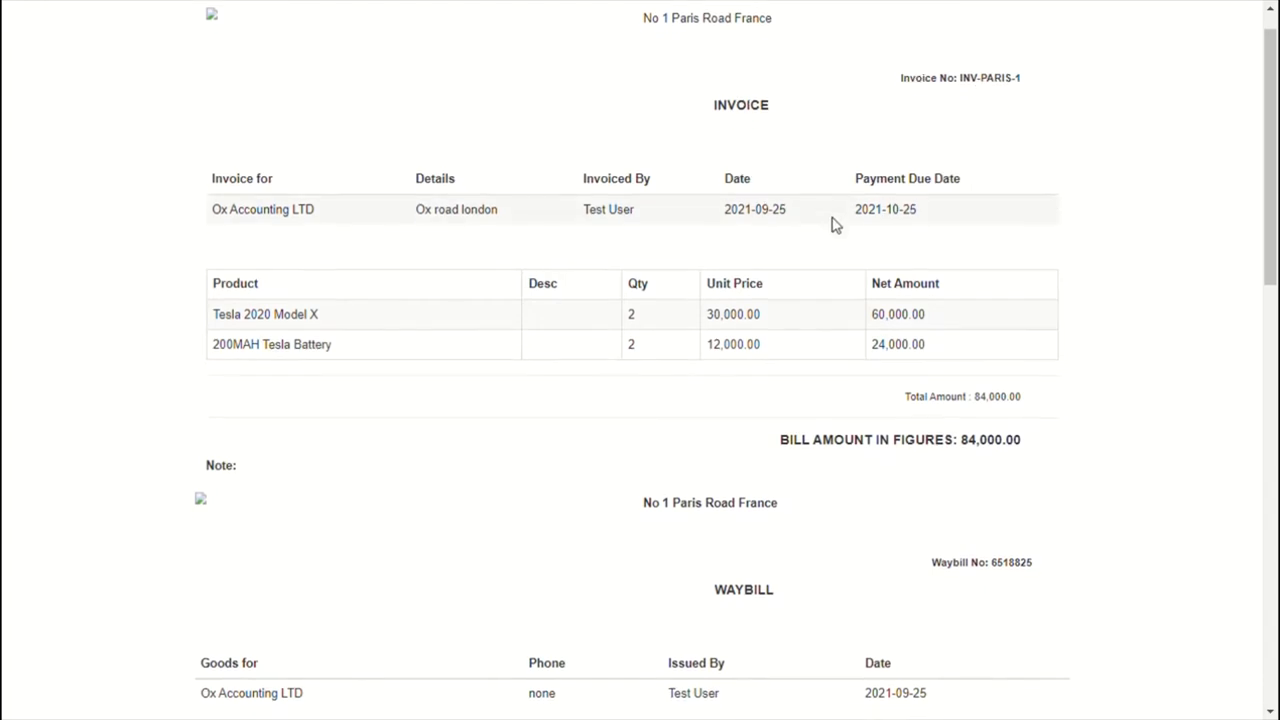
pyautogui.scroll(-5, 832, 224)
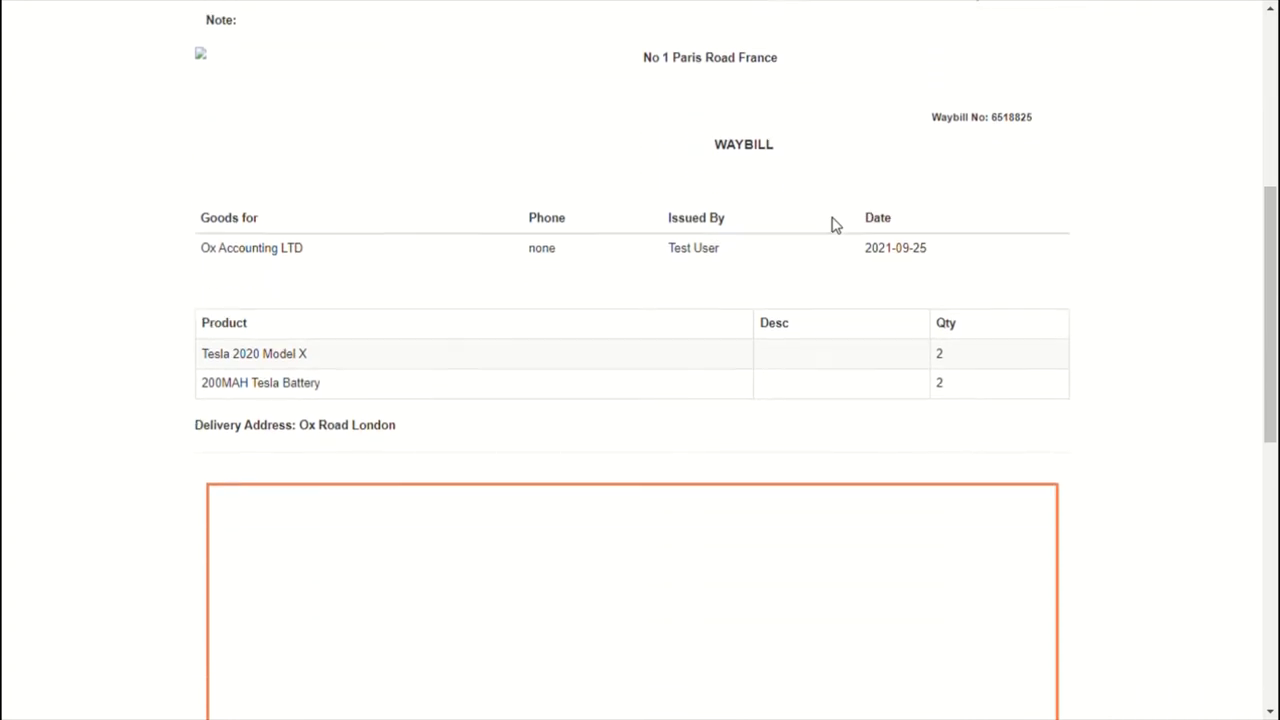
pyautogui.scroll(-1, 835, 224)
pyautogui.scroll(-5, 834, 223)
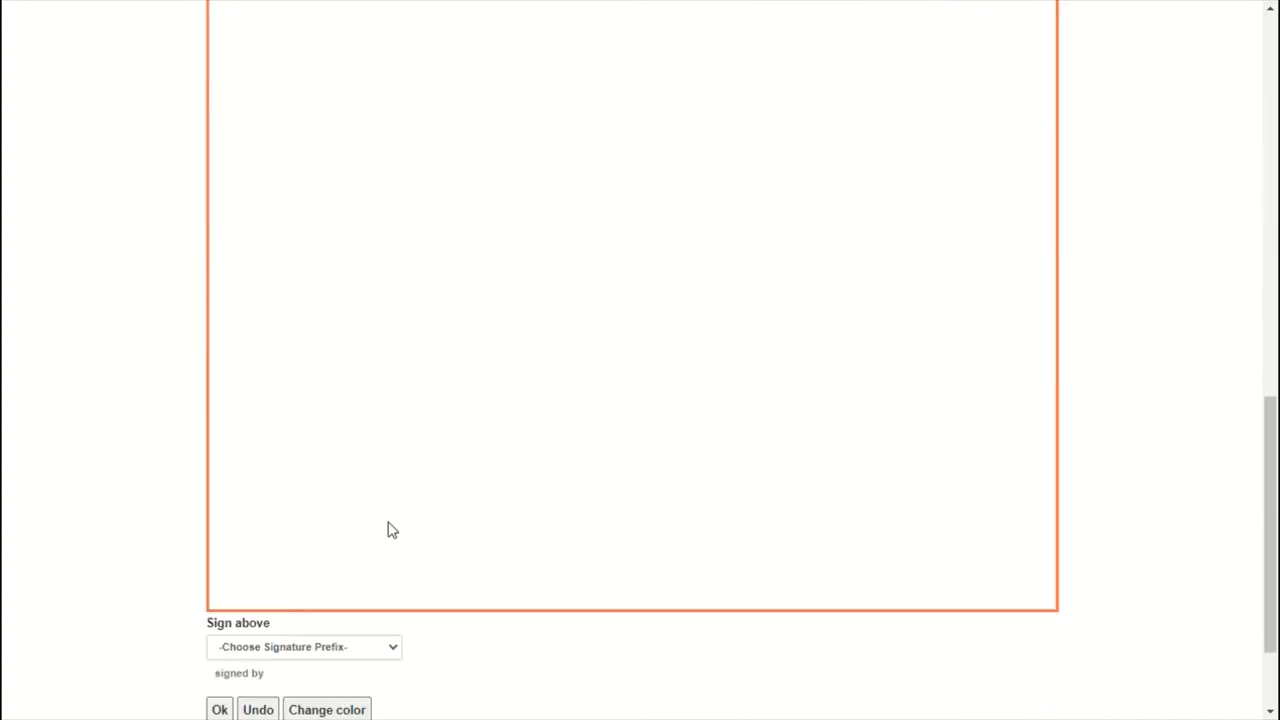
pyautogui.scroll(-2, 389, 529)
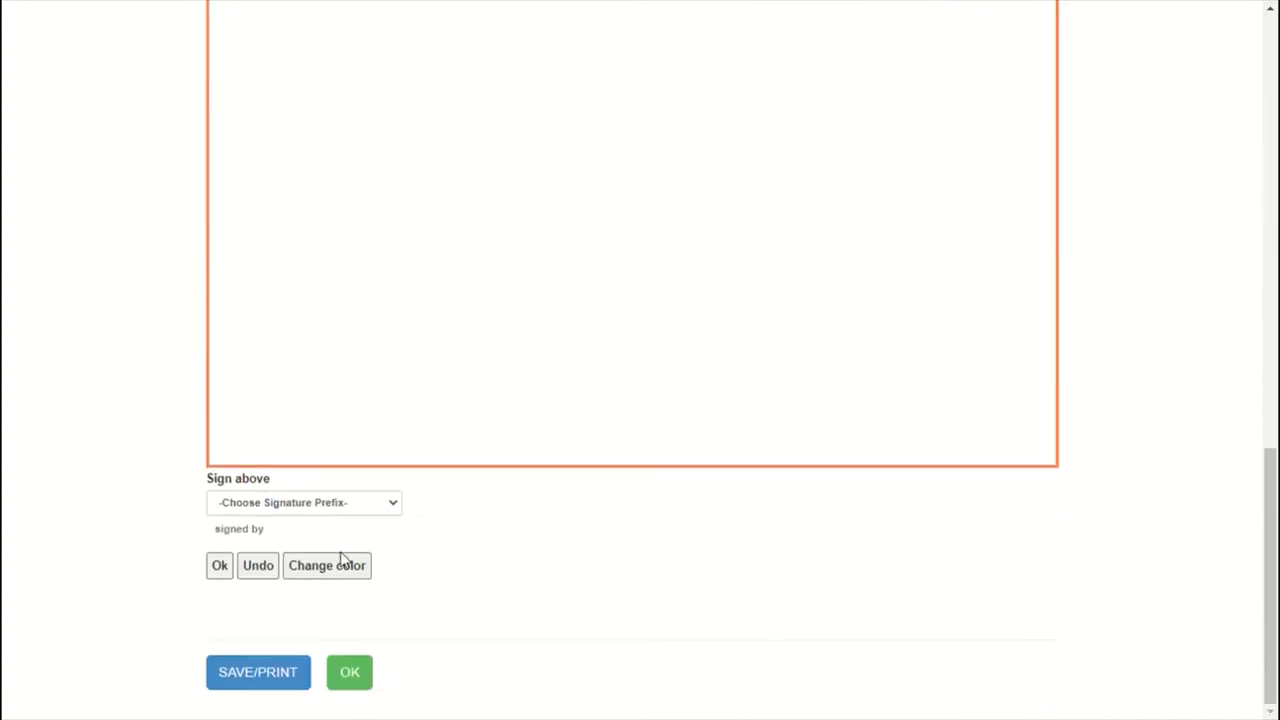
pyautogui.click(350, 673)
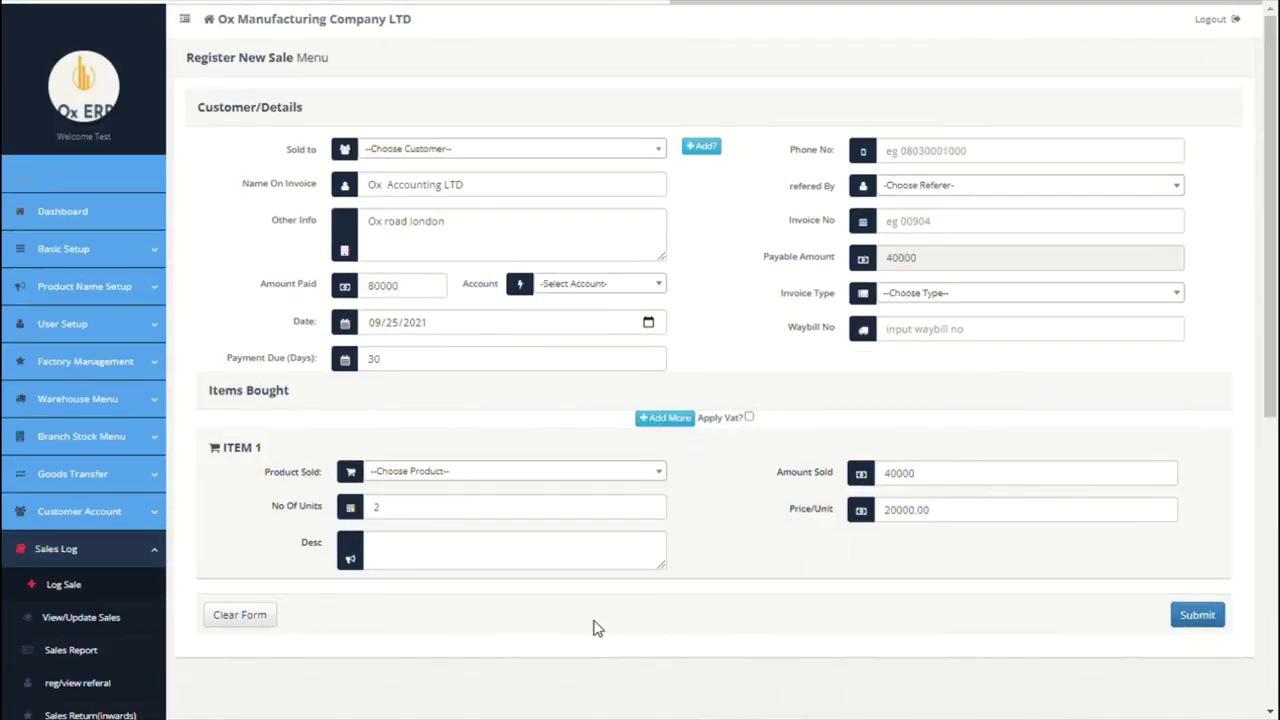
# Step: Open View/Update Sales to see the INV-PARIS-1 lines for 24,000 and 60,000
pyautogui.scroll(-3, 593, 628)
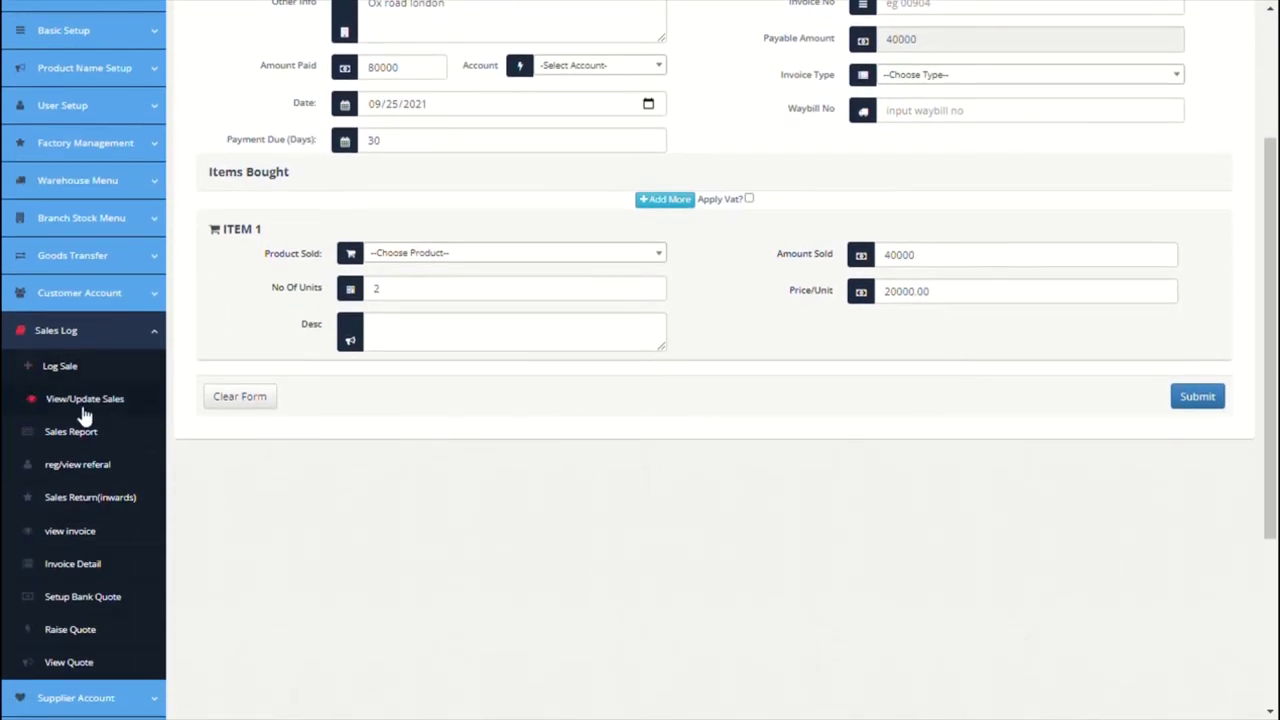
pyautogui.click(85, 400)
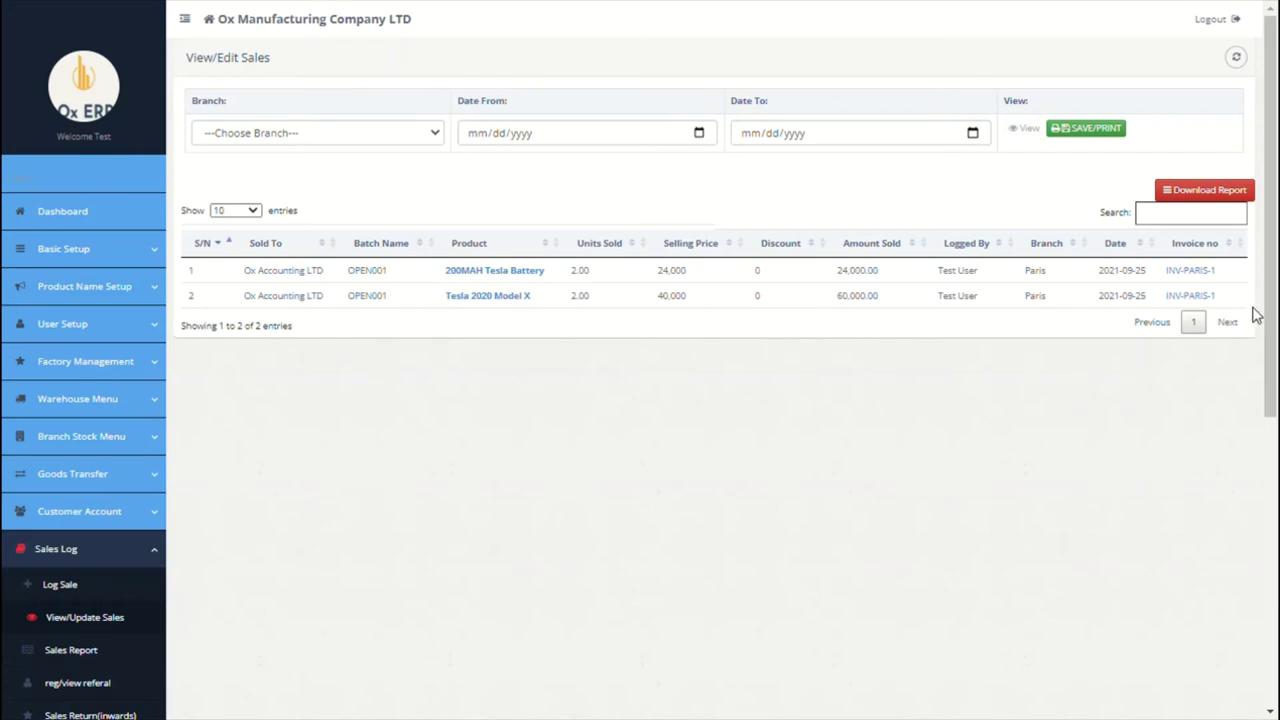
# Step: Reverse the 200MAH Tesla Battery sale on INV-PARIS-1, leaving only the Tesla 2020 Model X line
pyautogui.click(528, 279)
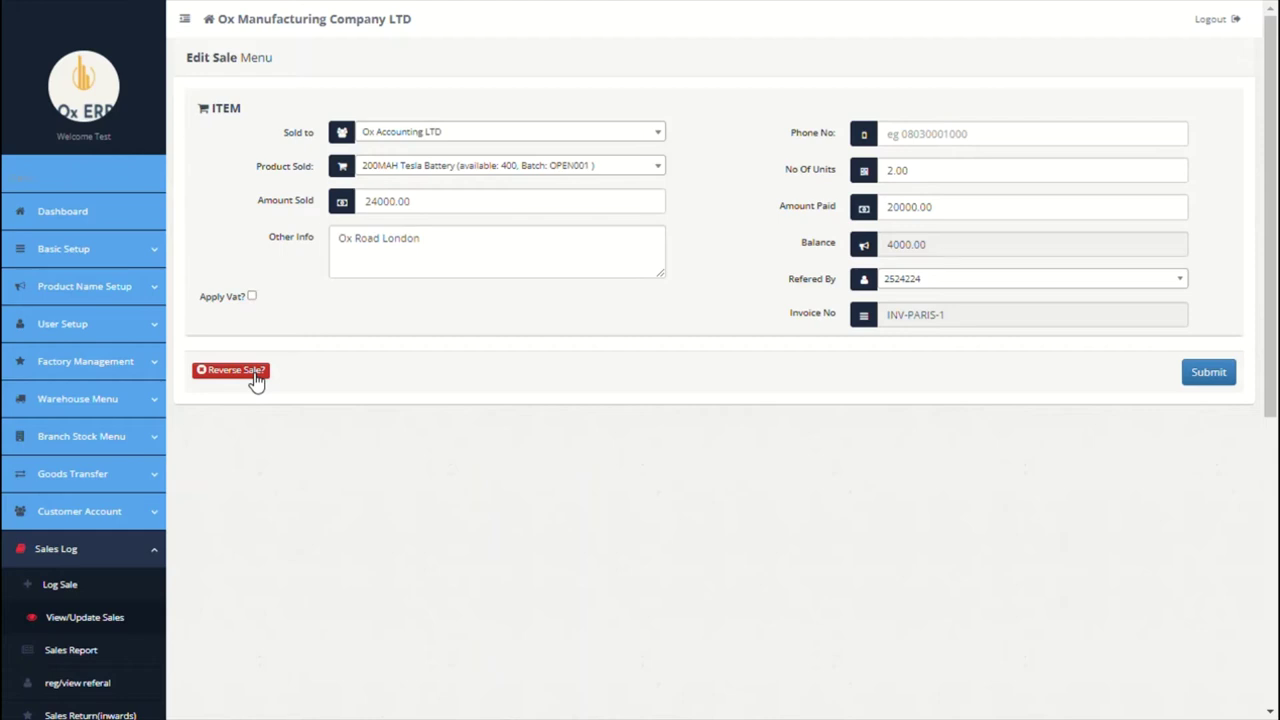
pyautogui.click(953, 323)
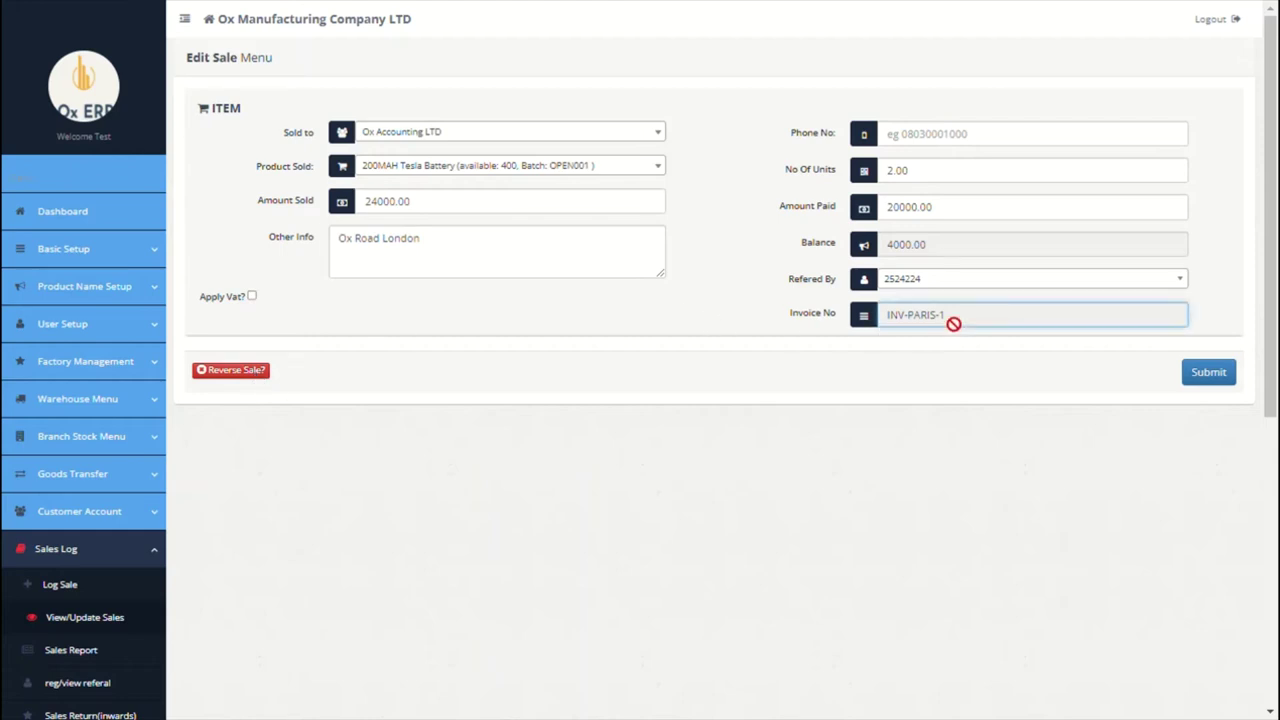
pyautogui.tripleClick(953, 323)
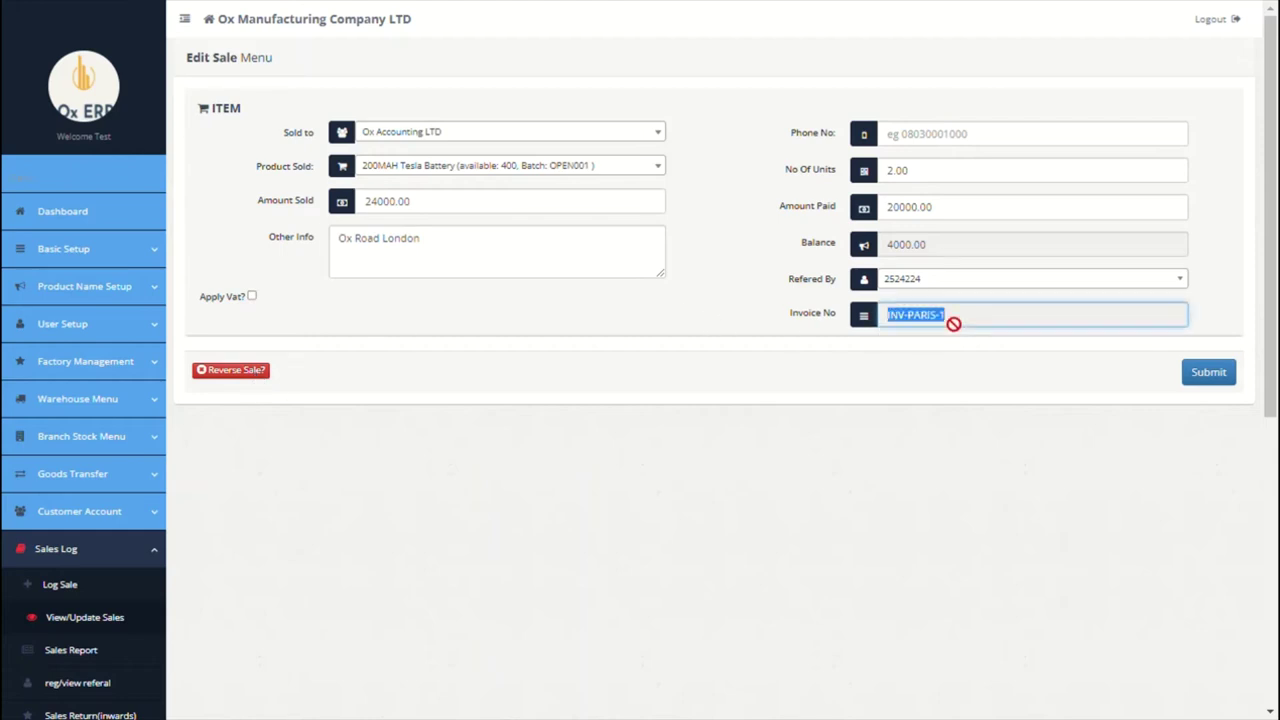
pyautogui.click(245, 372)
pyautogui.click(735, 108)
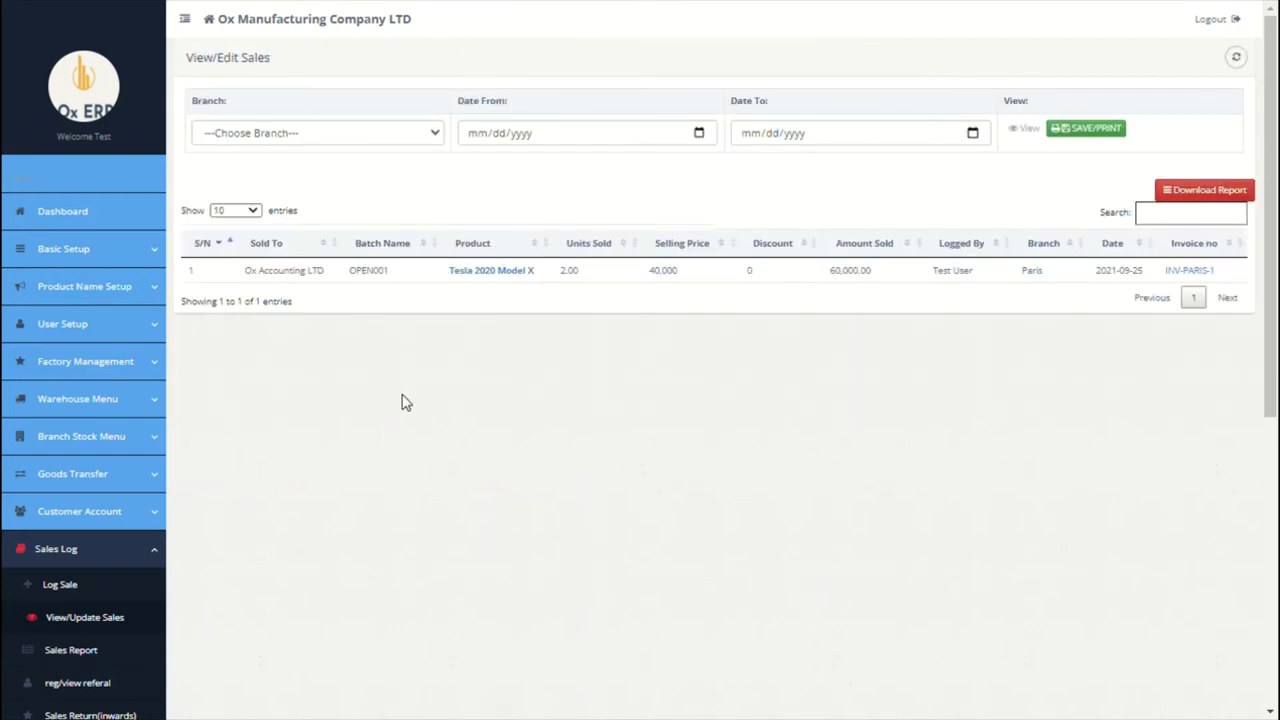
pyautogui.scroll(-3, 391, 386)
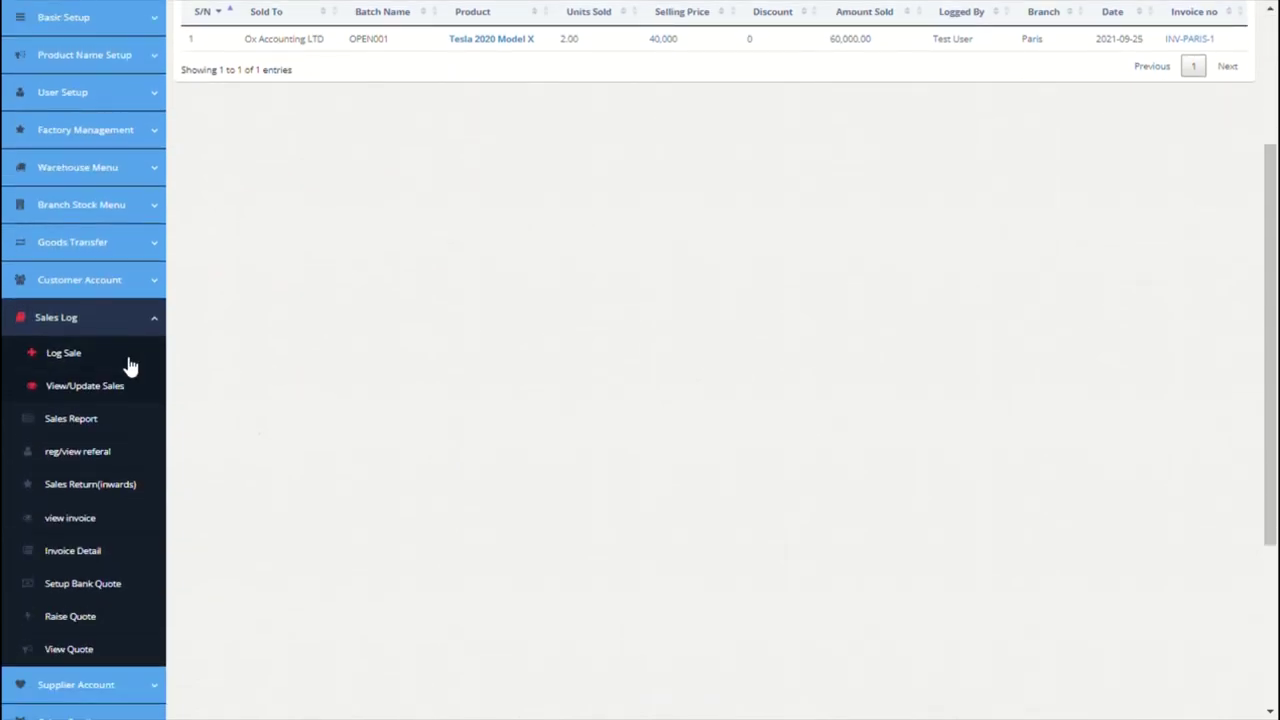
# Step: Log a sale of one 200MAH Tesla Battery to Ox Accounting LTD under invoice INV-PARIS-1
pyautogui.click(128, 362)
pyautogui.click(871, 386)
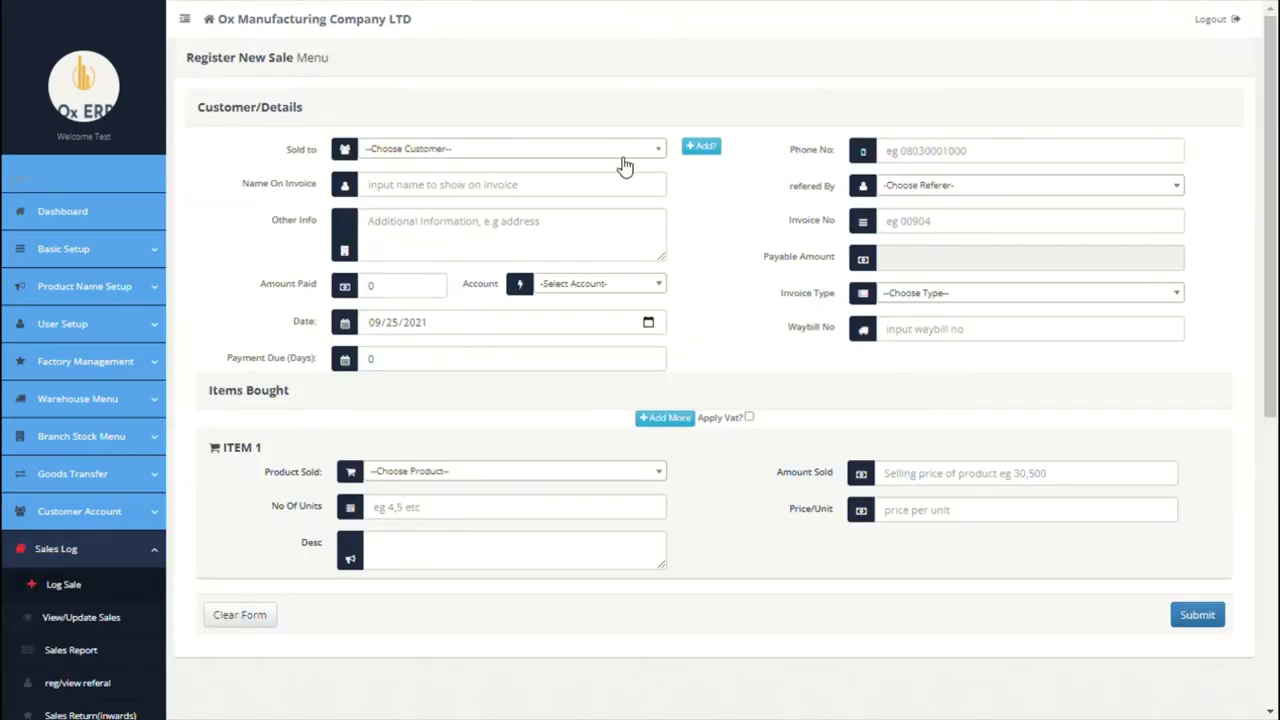
pyautogui.click(622, 160)
pyautogui.click(545, 236)
pyautogui.click(944, 224)
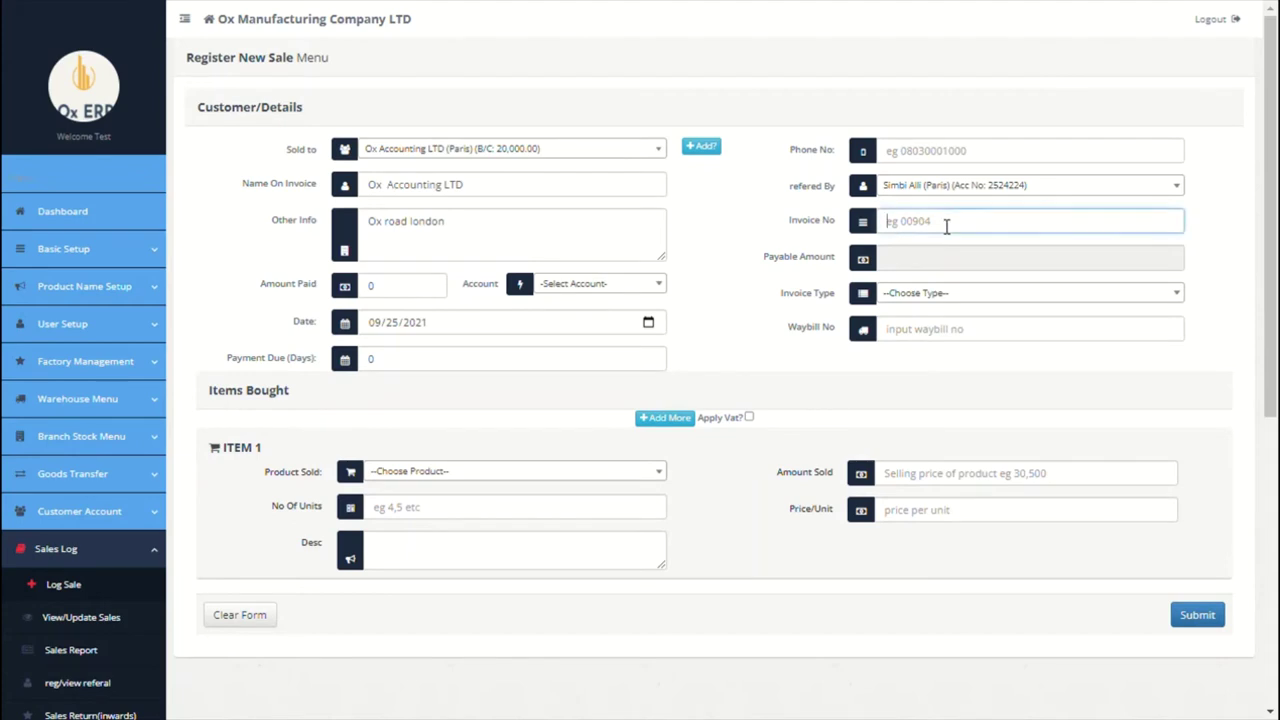
pyautogui.write('INV-PARIS-1')
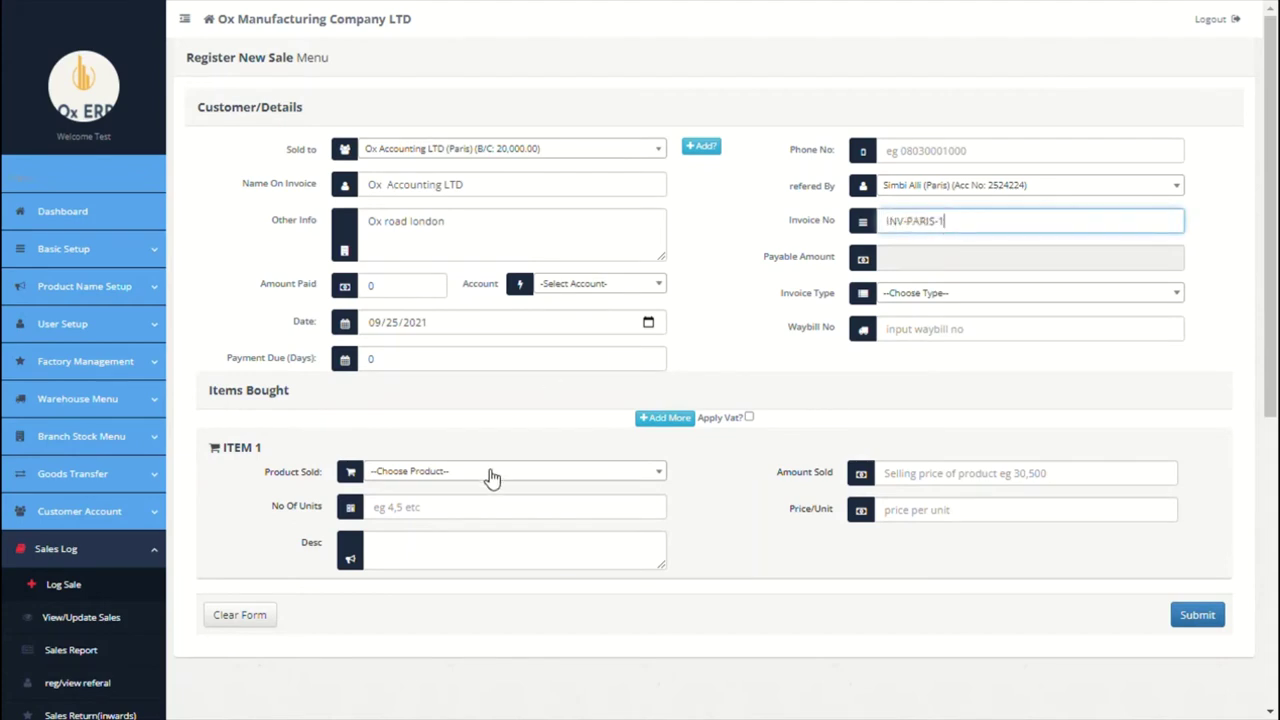
pyautogui.click(492, 478)
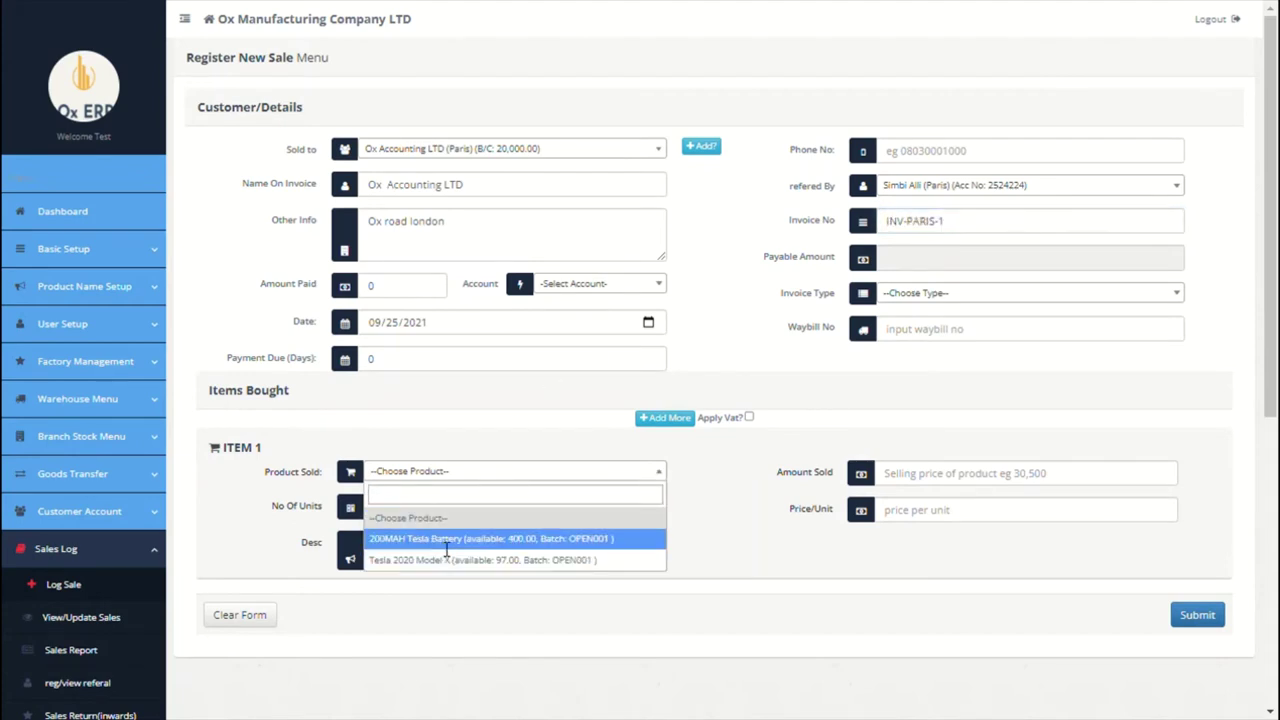
pyautogui.click(446, 540)
pyautogui.click(483, 518)
pyautogui.write('12000')
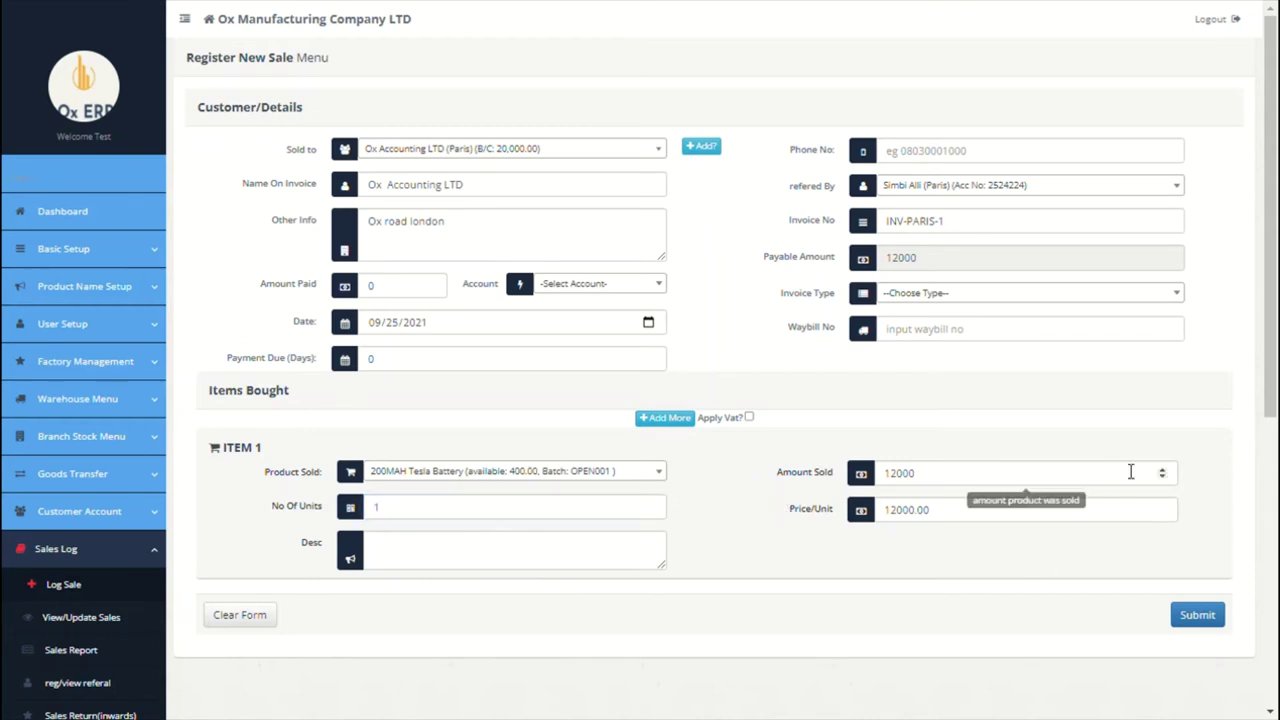
pyautogui.click(1213, 622)
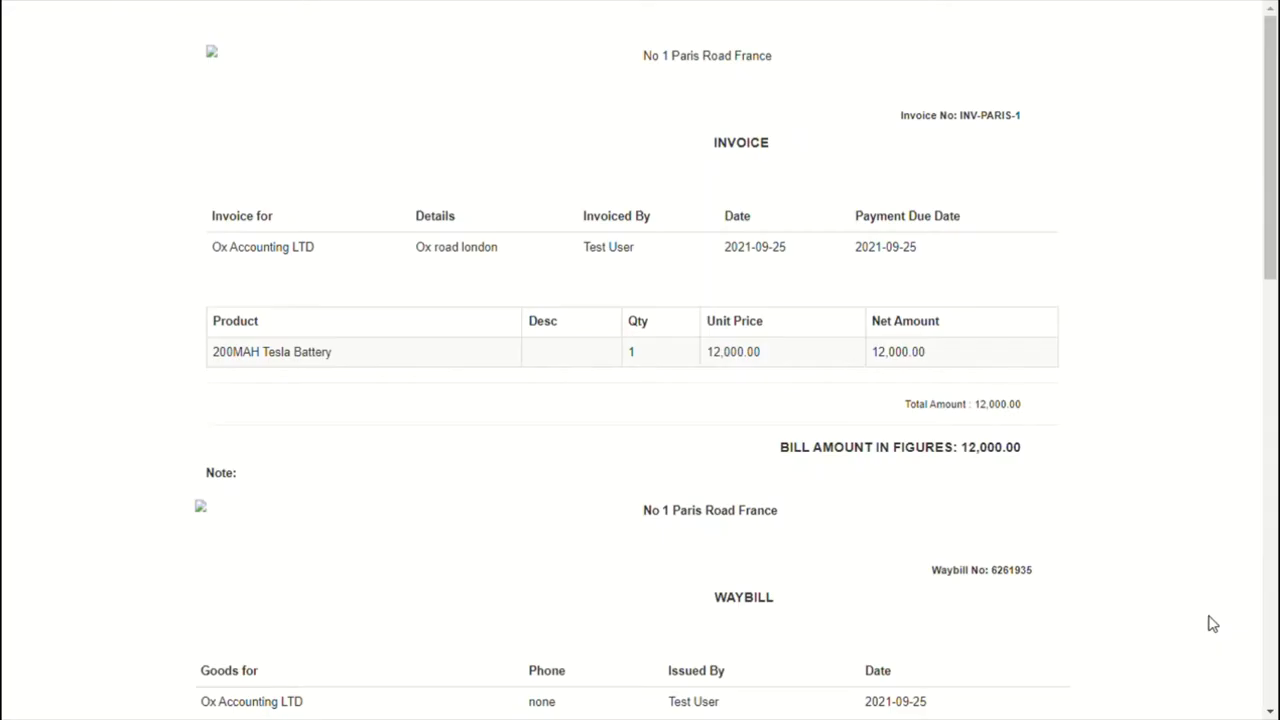
# Step: Close the battery invoice and view combined invoice INV-PARIS-1 totalling 72,000.00 in View/Update Sales
pyautogui.scroll(-15, 813, 534)
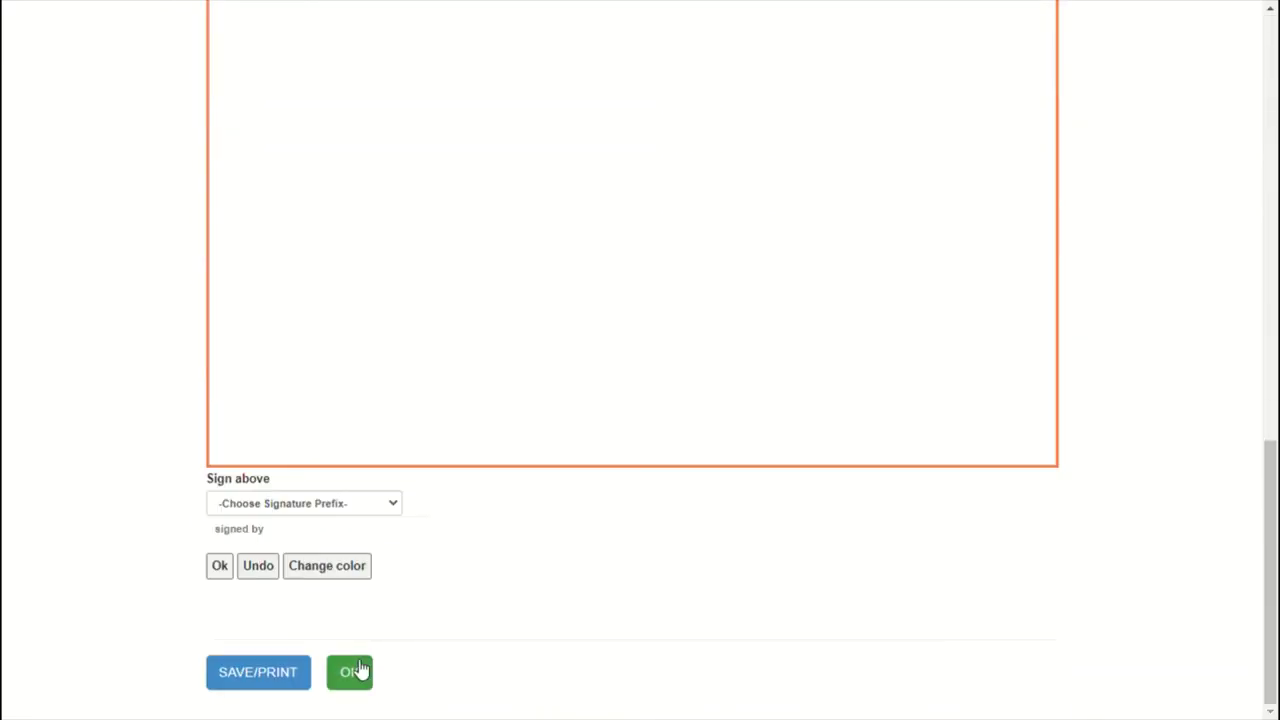
pyautogui.click(360, 674)
pyautogui.scroll(-2, 529, 566)
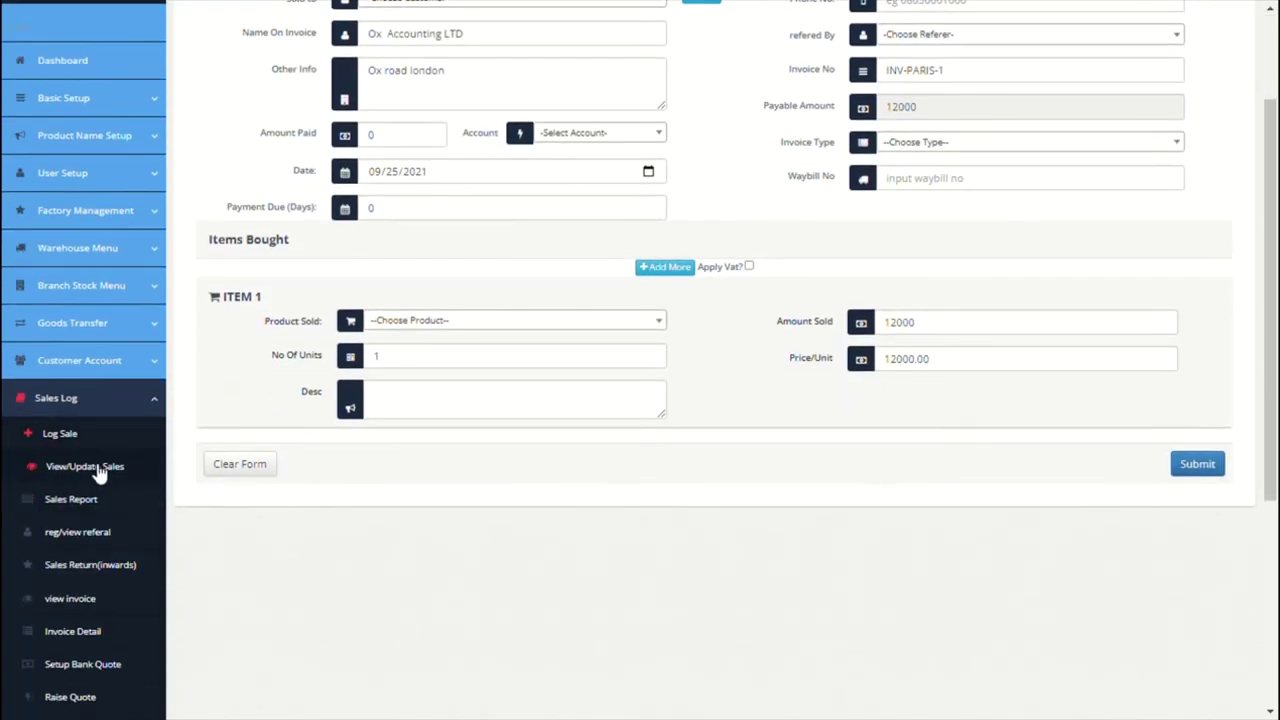
pyautogui.click(92, 467)
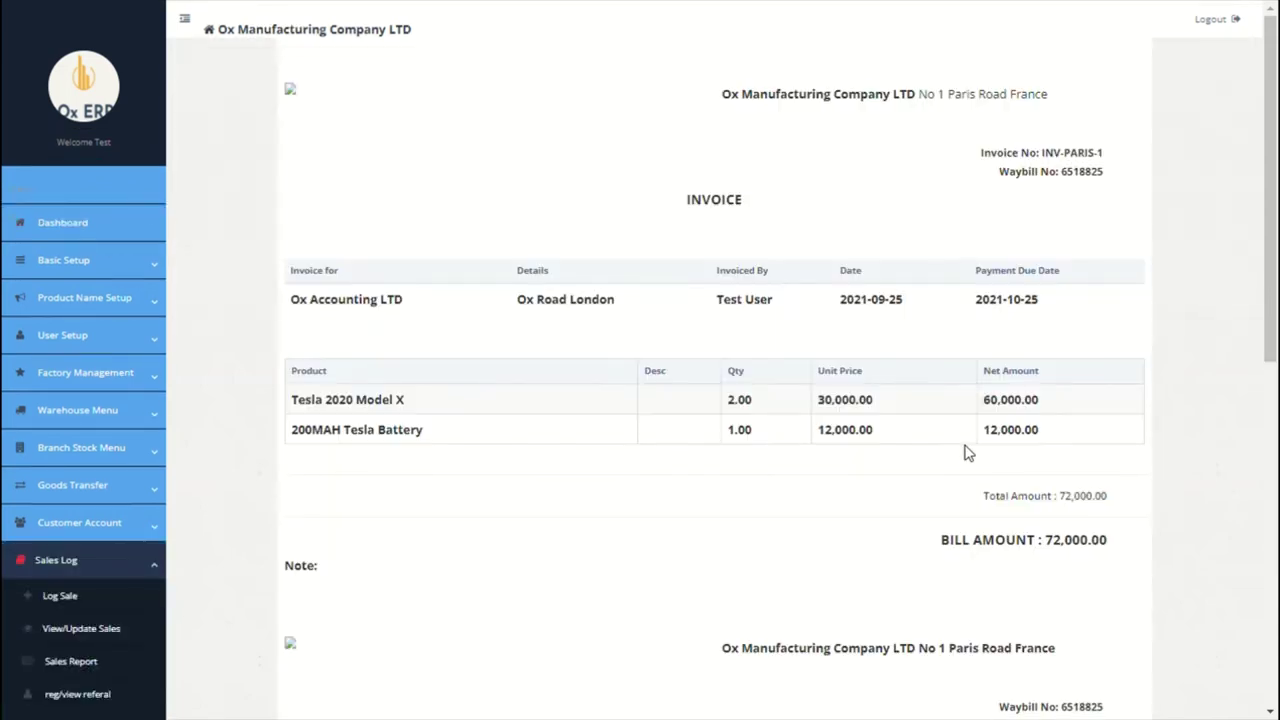
pyautogui.scroll(-2, 965, 452)
pyautogui.scroll(-2, 965, 452)
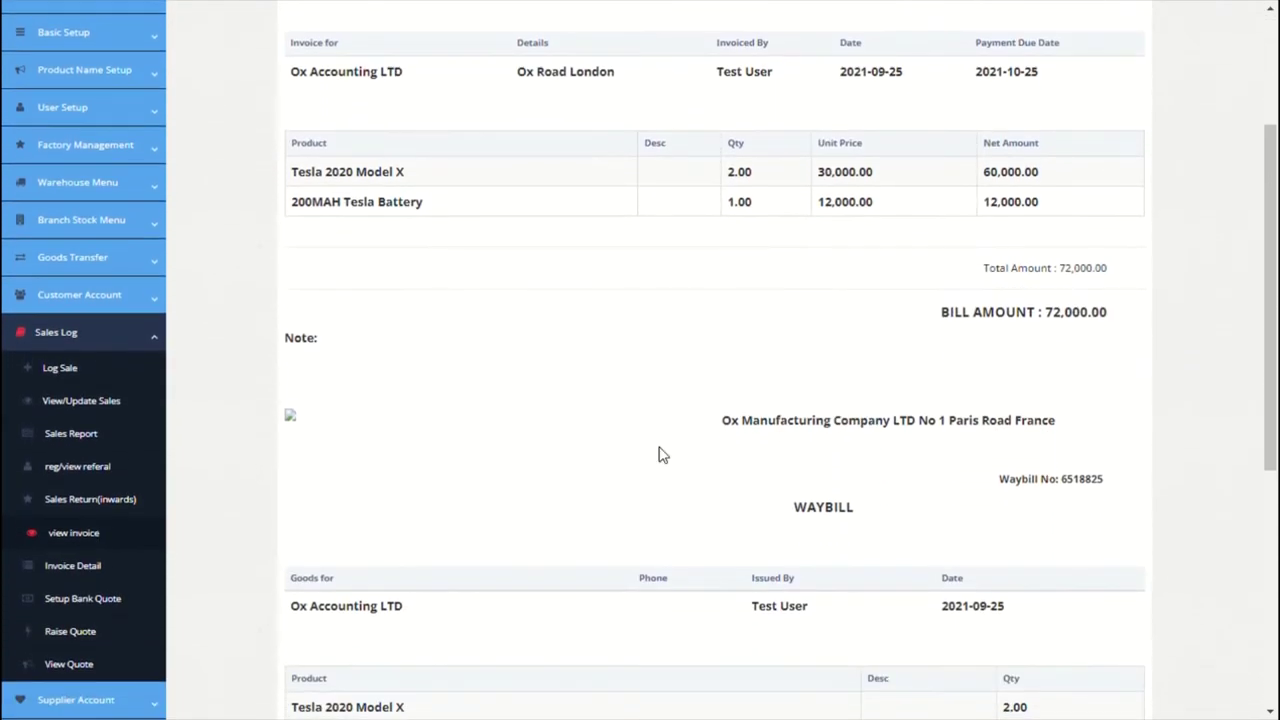
# Step: Open the Sales Report showing INV-PARIS-1 for Ox Accounting LTD fully paid at 72,000.00
pyautogui.click(89, 436)
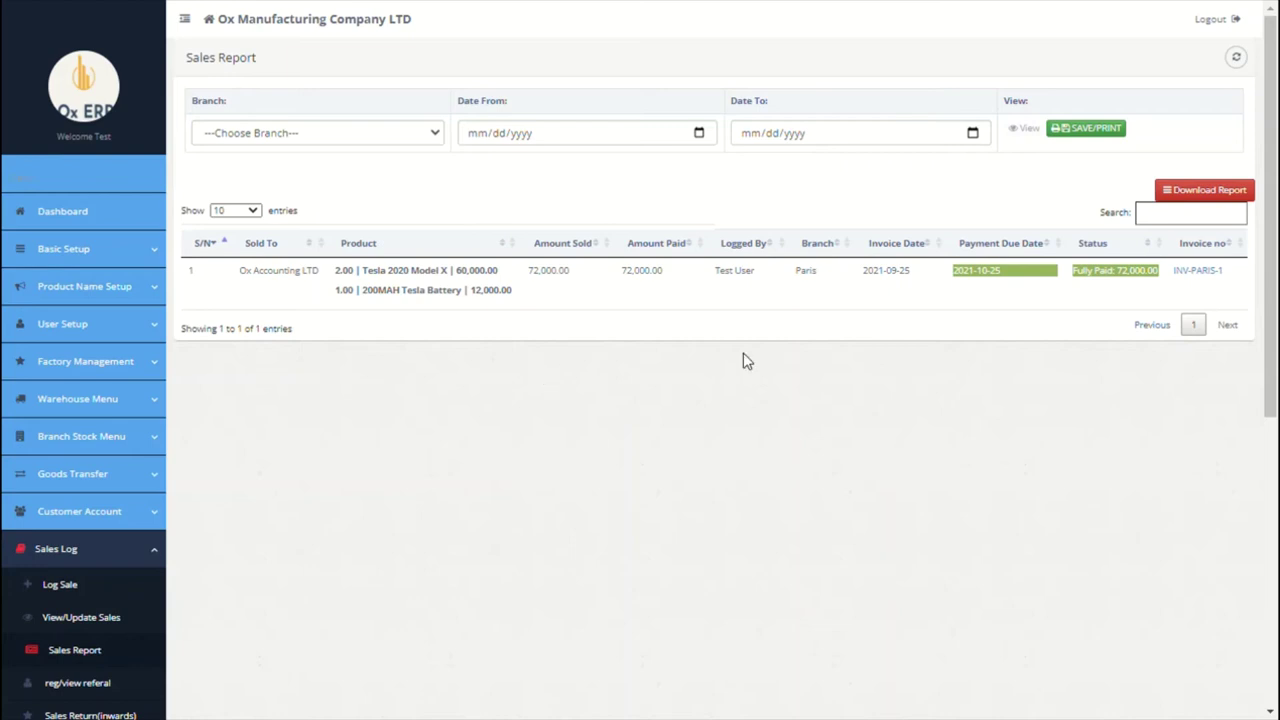
# Step: Check the referrals page, then view the returned 200MAH Tesla Battery sale in the Sales Return Tracker
pyautogui.scroll(-3, 520, 420)
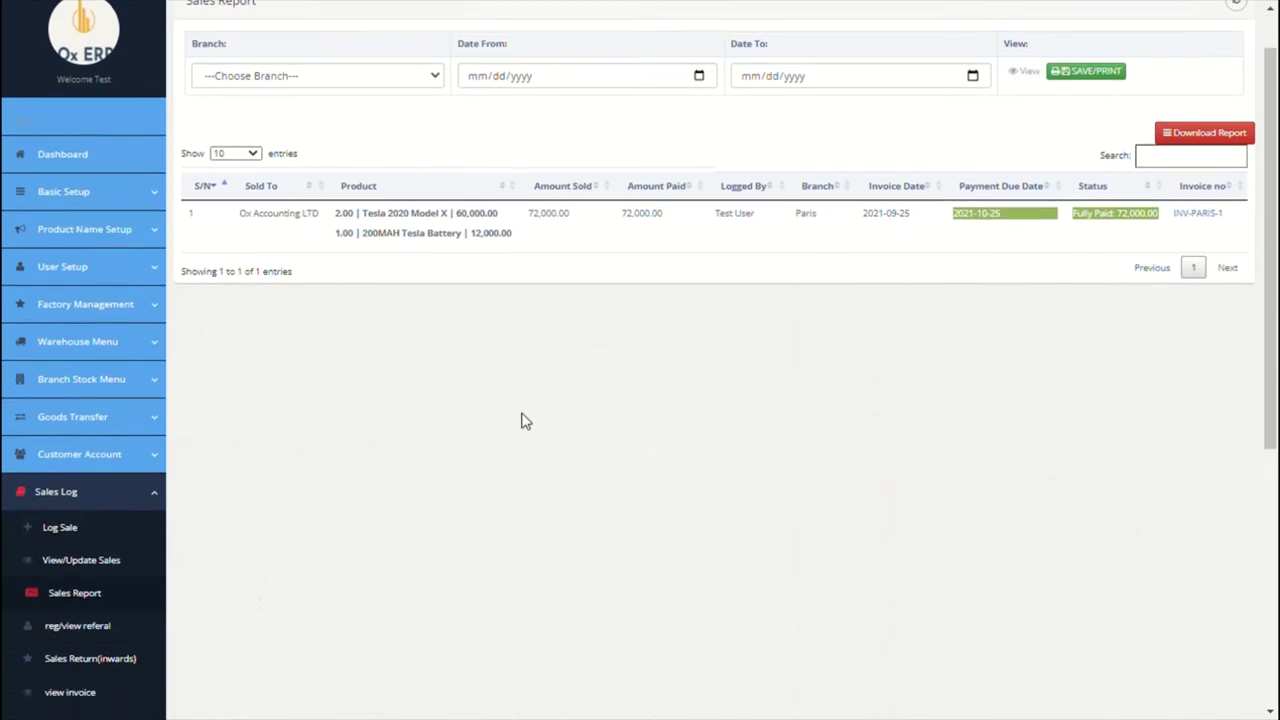
pyautogui.click(90, 440)
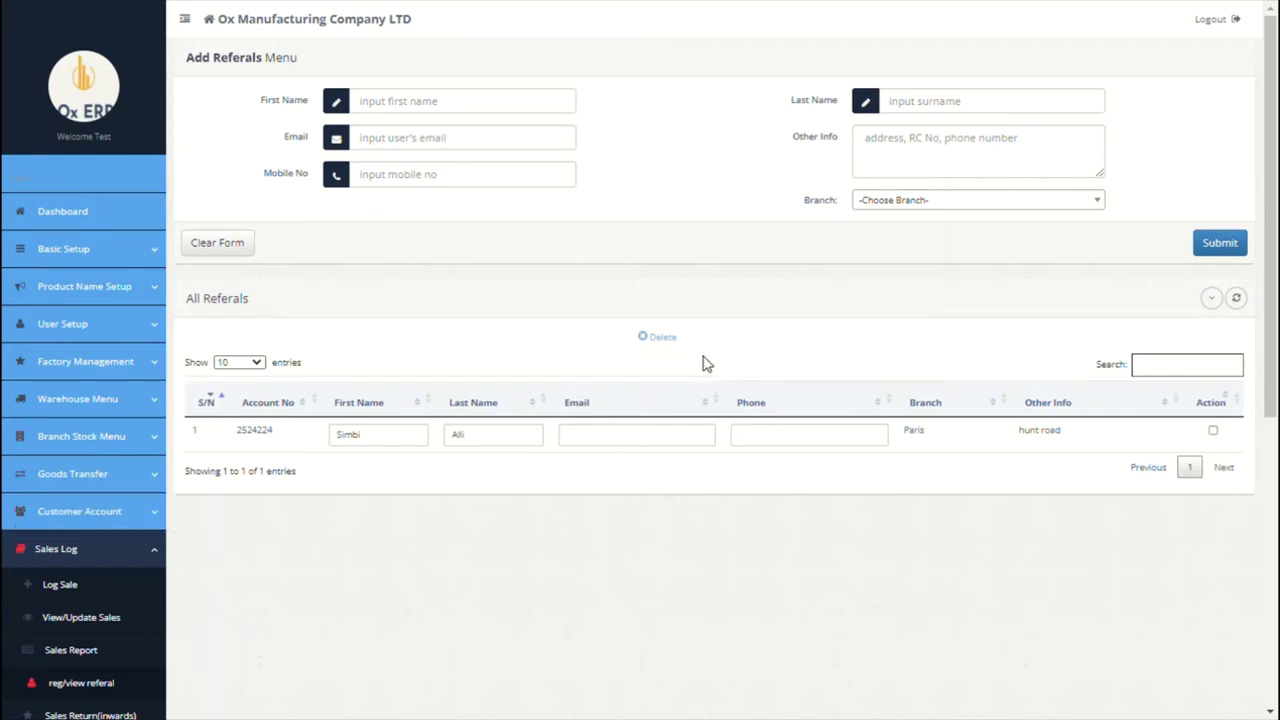
pyautogui.scroll(-3, 703, 363)
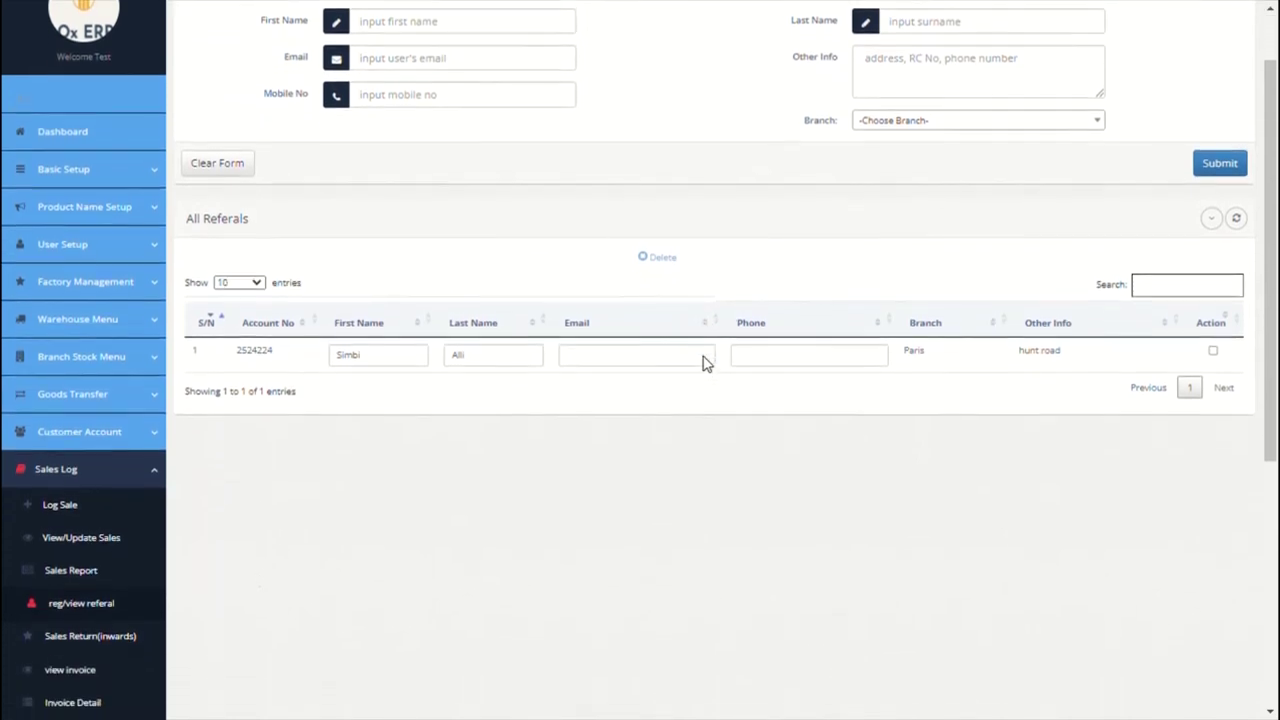
pyautogui.scroll(-1, 703, 363)
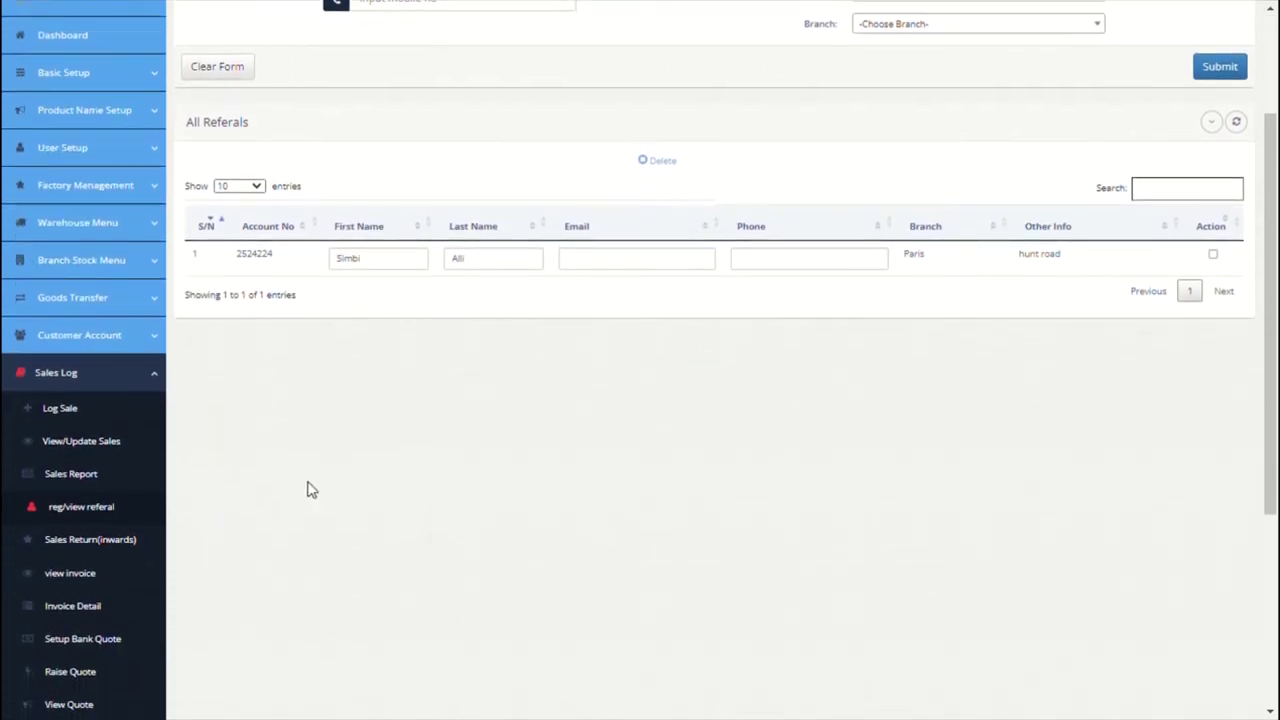
pyautogui.click(112, 545)
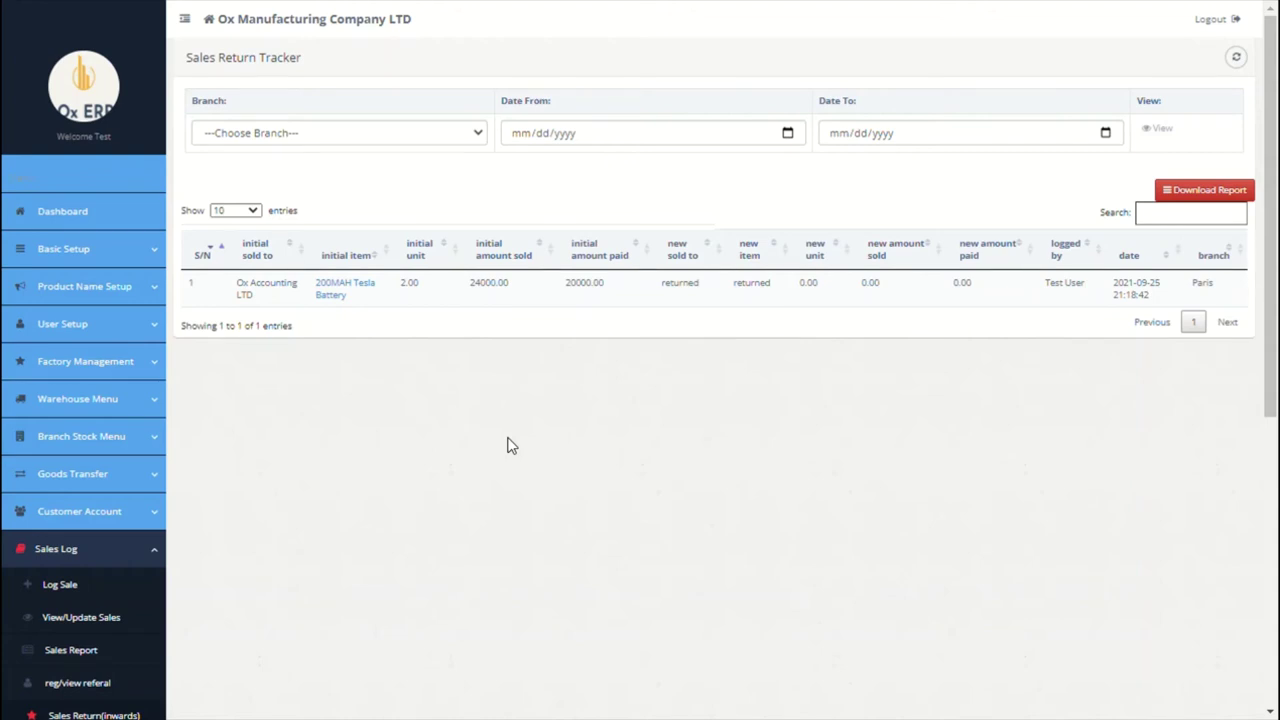
pyautogui.scroll(-4, 508, 445)
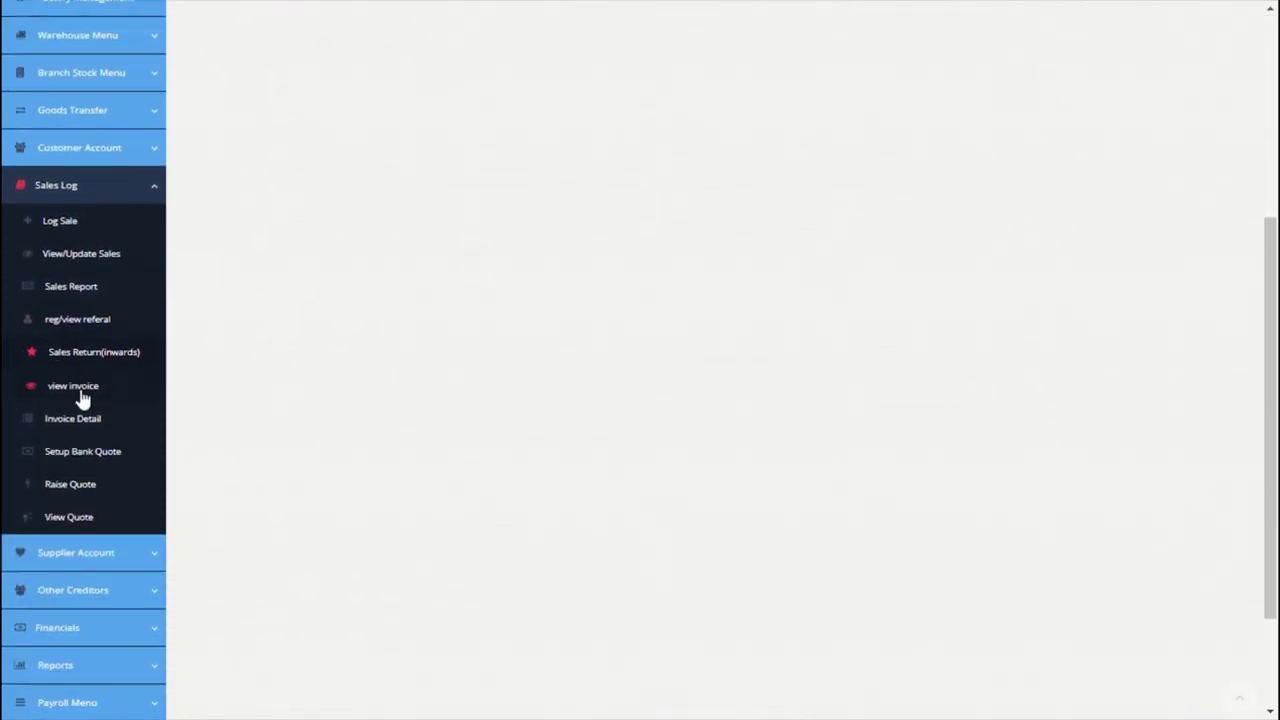
# Step: Look up invoice INV-PARIS-1 and review its 72,000.00 total and waybill
pyautogui.click(83, 392)
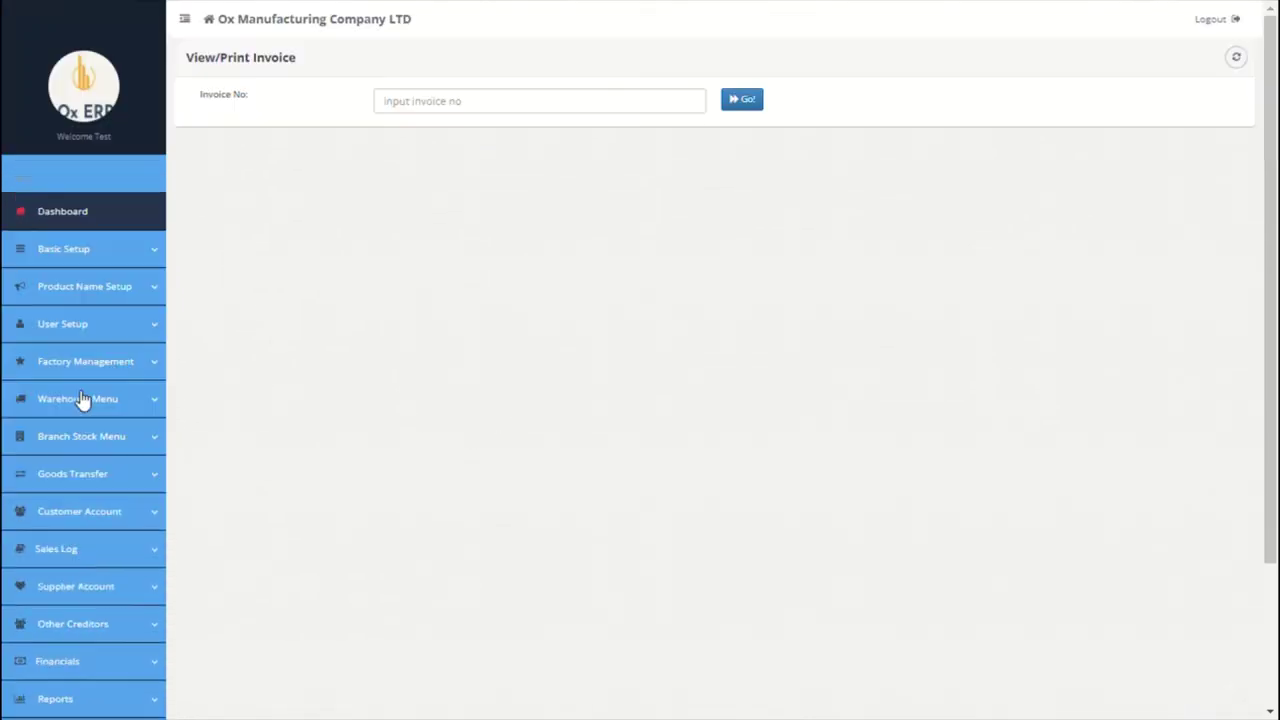
pyautogui.click(538, 108)
pyautogui.write('INV-PARIS-1')
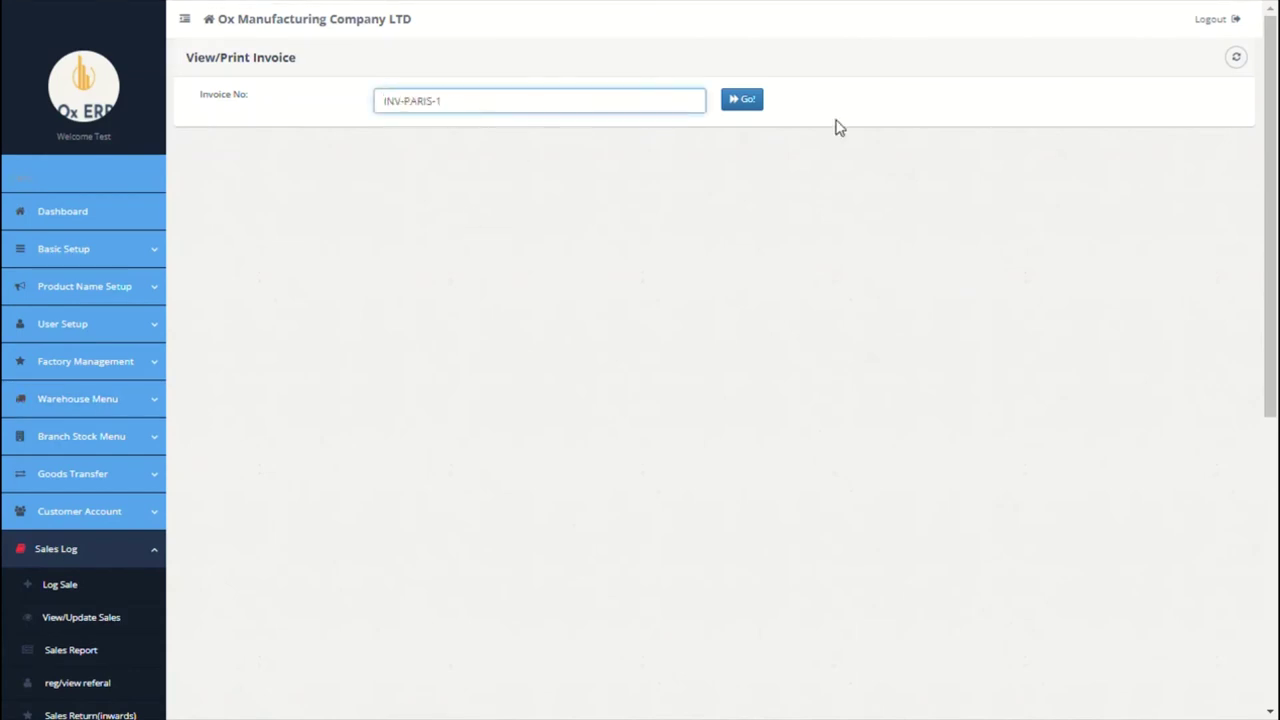
pyautogui.click(764, 108)
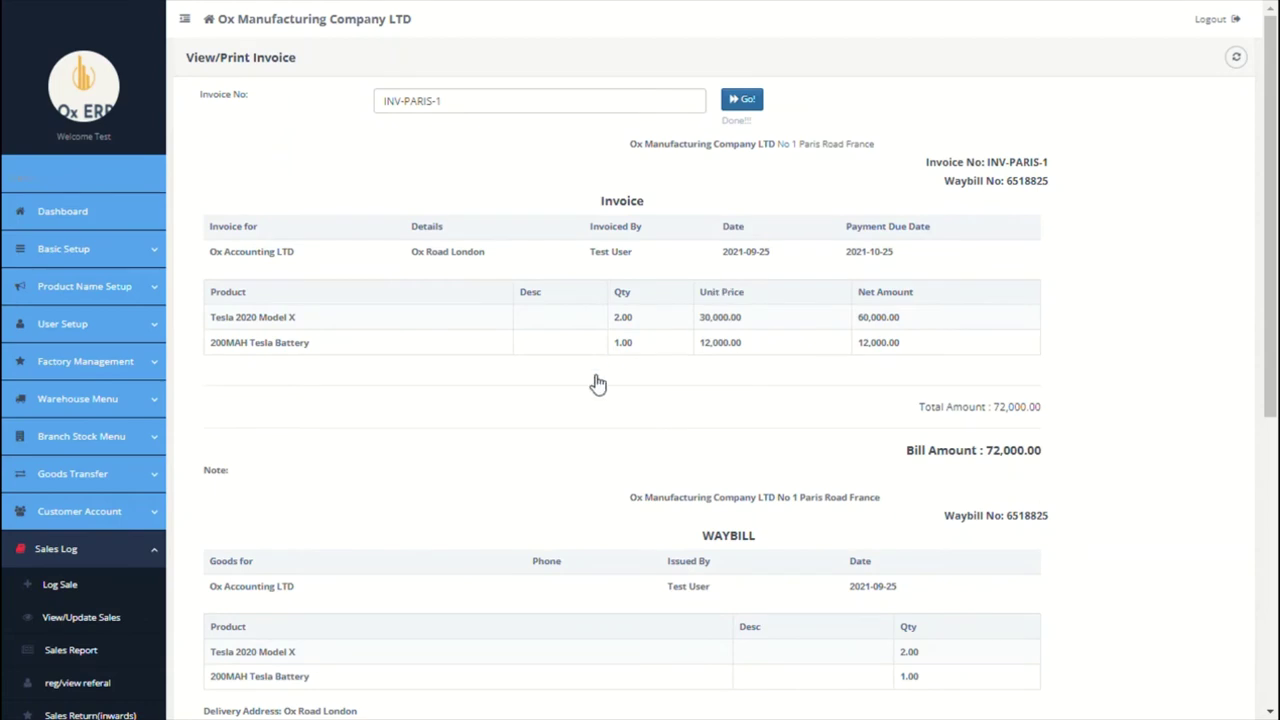
pyautogui.scroll(-2, 590, 382)
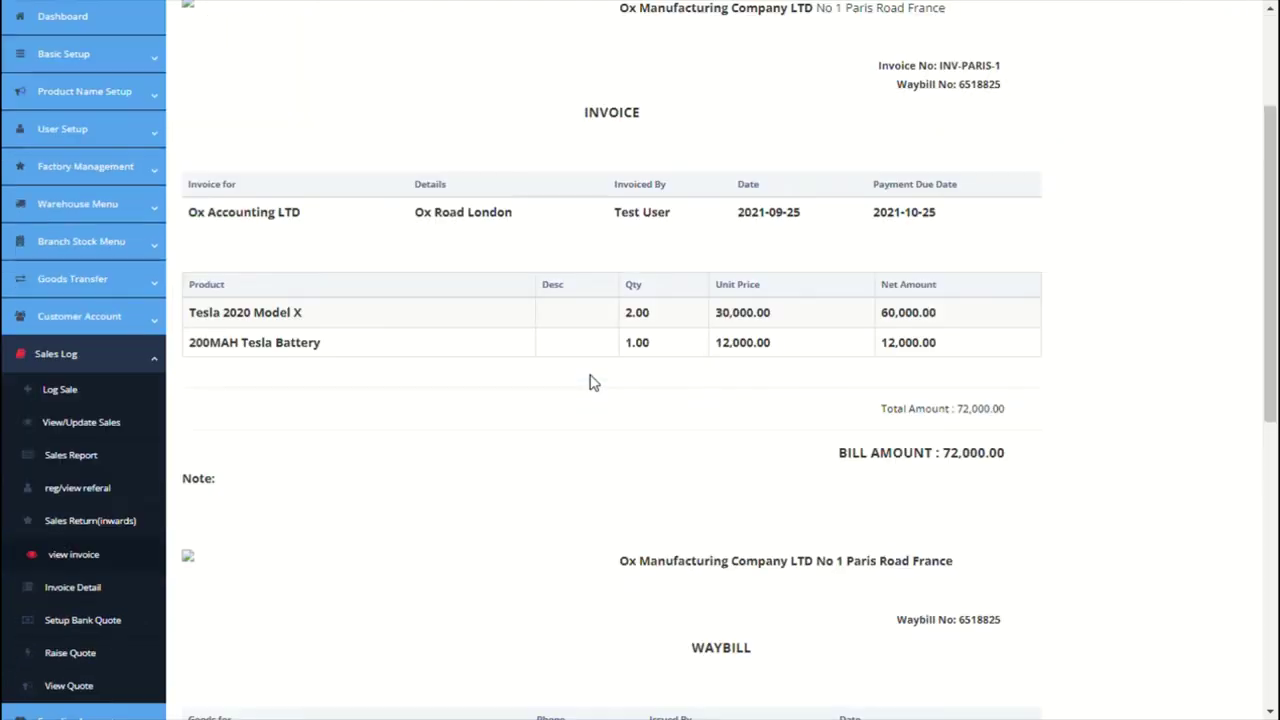
pyautogui.scroll(-2, 590, 382)
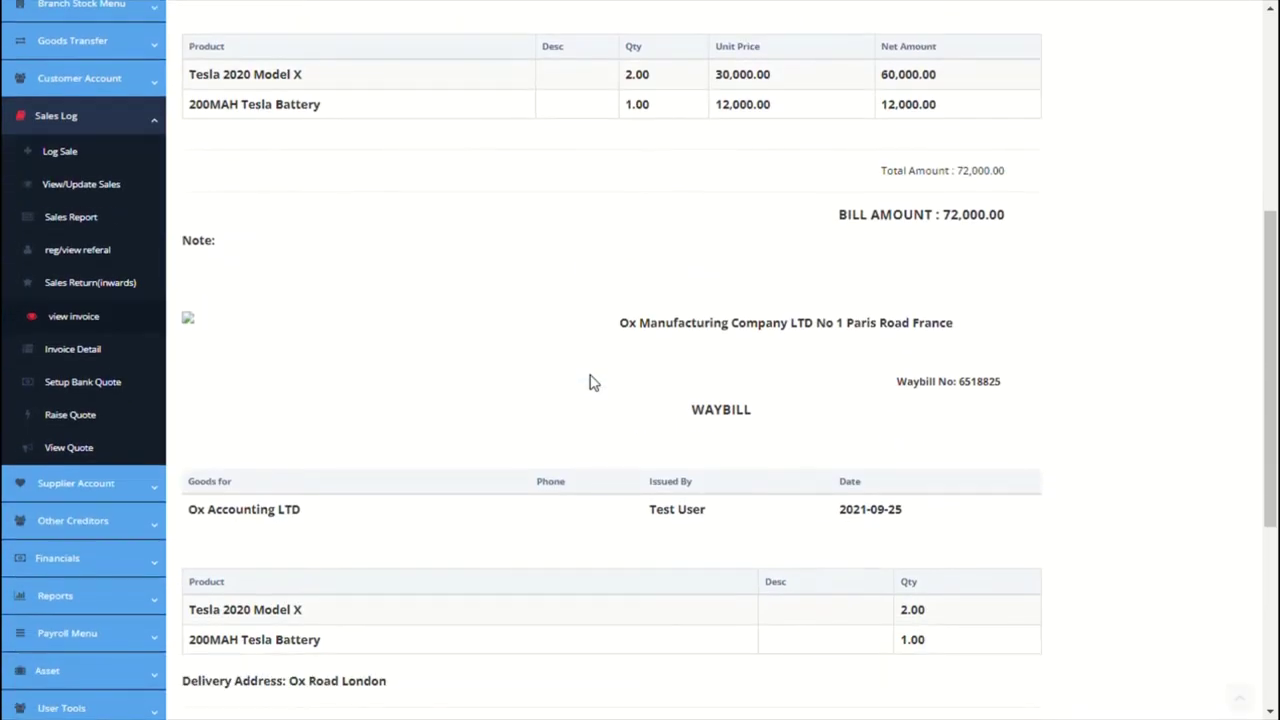
pyautogui.click(97, 356)
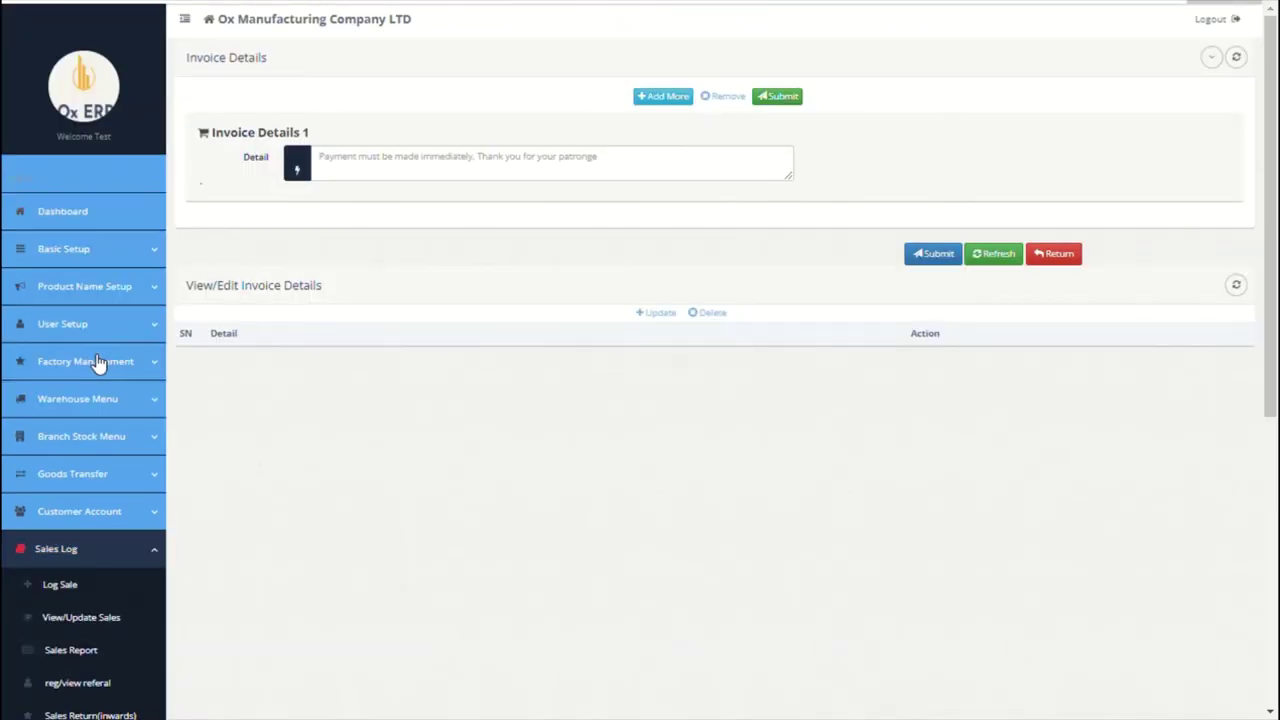
# Step: Save two invoice notes: 'Thank you for your patronage' and the bank payment instructions
pyautogui.click(483, 170)
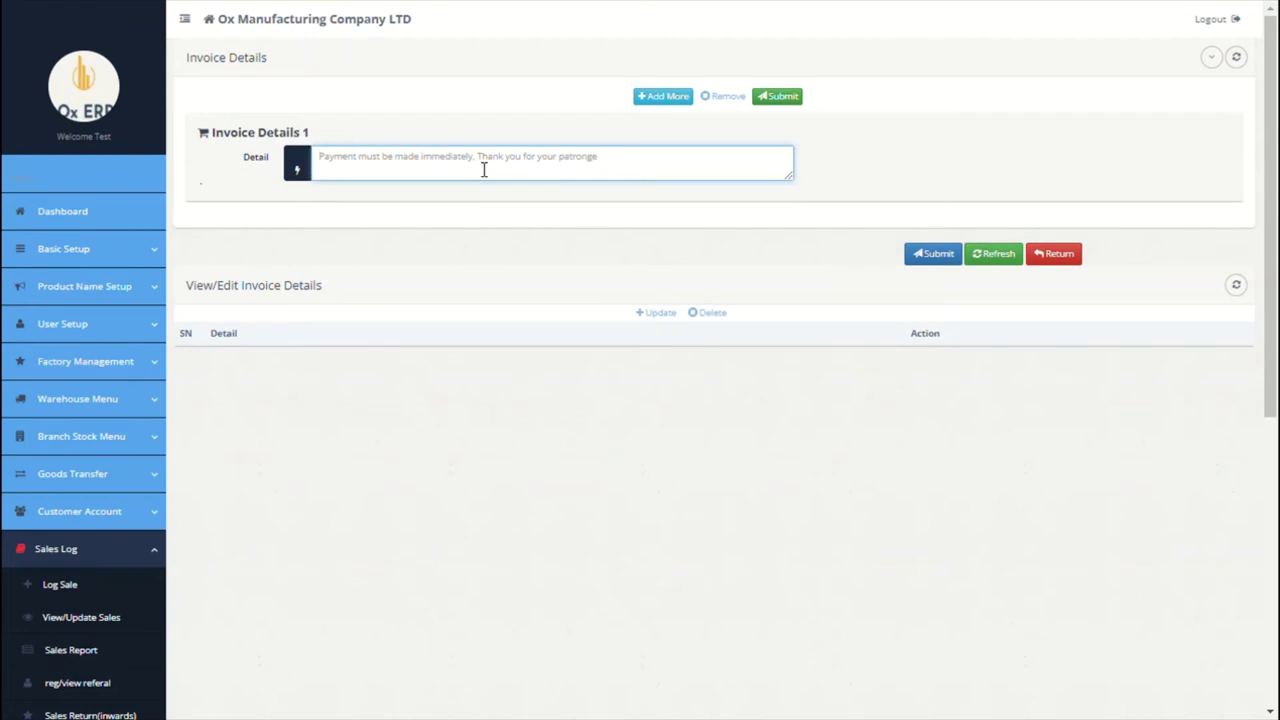
pyautogui.write('Tahnk')
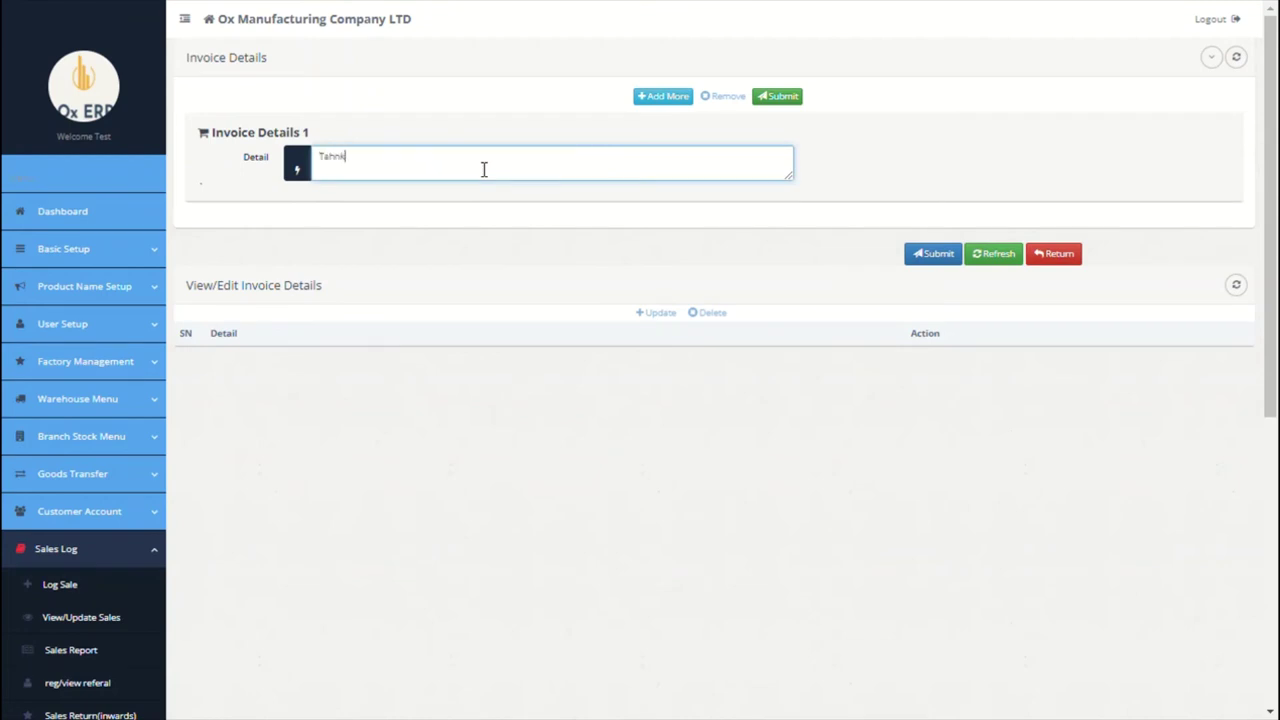
pyautogui.write(' you')
pyautogui.press('BackSpace')
pyautogui.press('BackSpace')
pyautogui.press('BackSpace')
pyautogui.press('BackSpace')
pyautogui.press('BackSpace')
pyautogui.press('BackSpace')
pyautogui.press('BackSpace')
pyautogui.press('BackSpace')
pyautogui.write('hank you for your patronage')
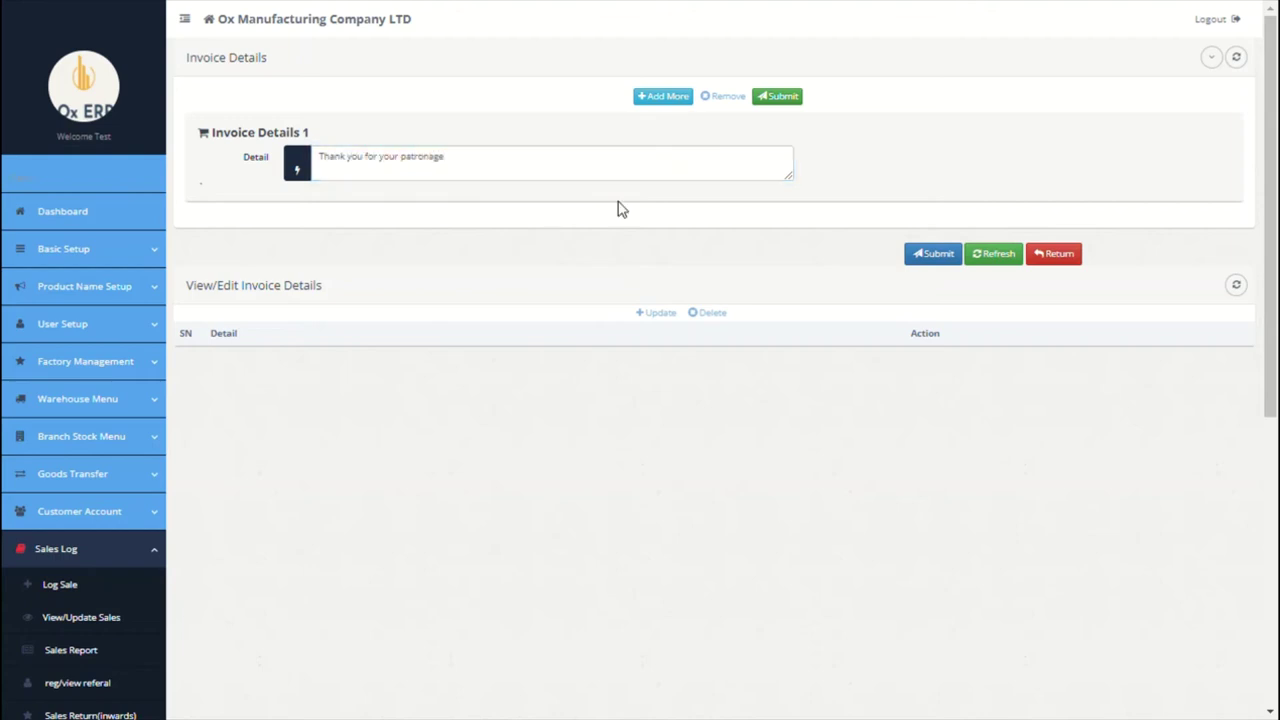
pyautogui.click(668, 98)
pyautogui.write('Than')
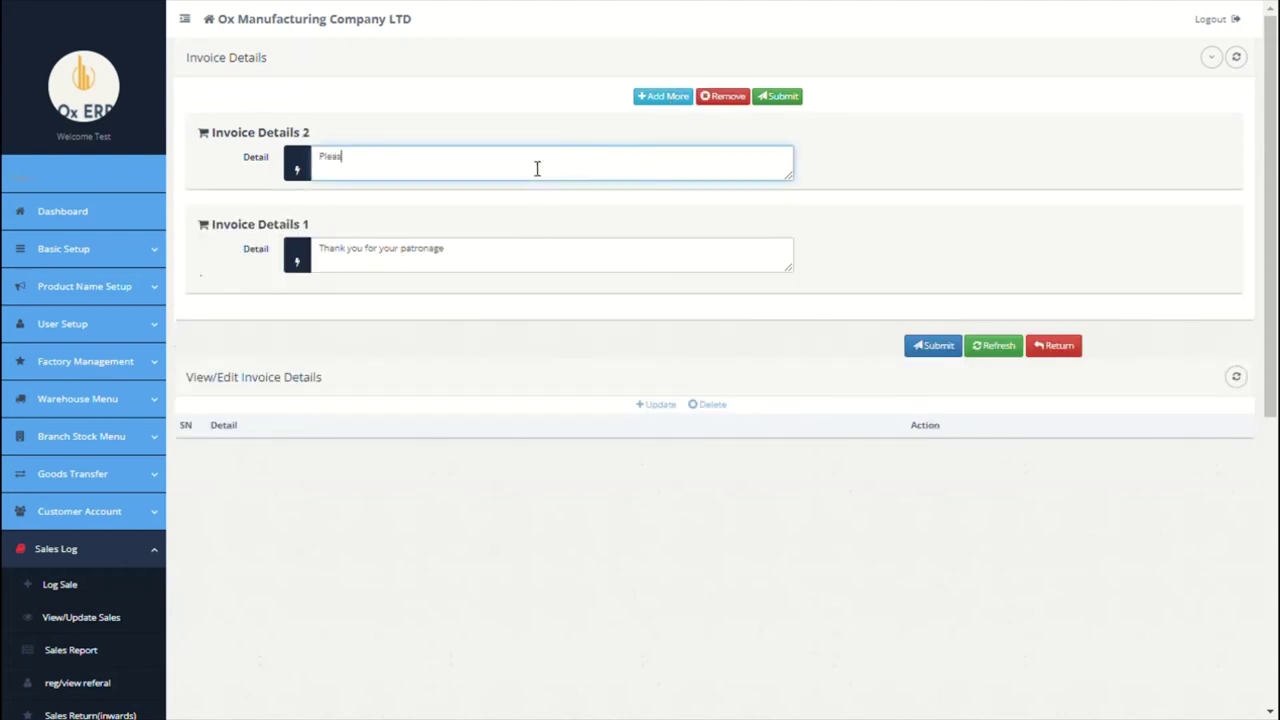
pyautogui.press('BackSpace')
pyautogui.press('BackSpace')
pyautogui.press('BackSpace')
pyautogui.press('BackSpace')
pyautogui.write('Payment shoud')
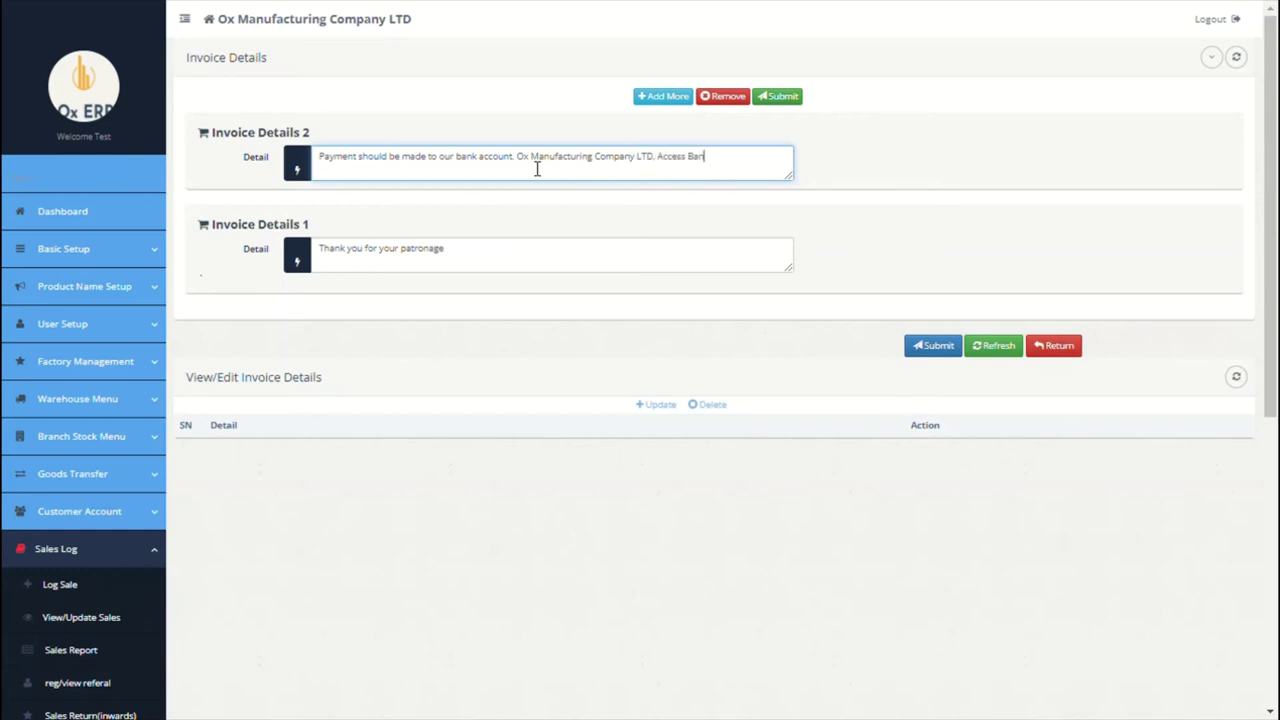
pyautogui.click(948, 350)
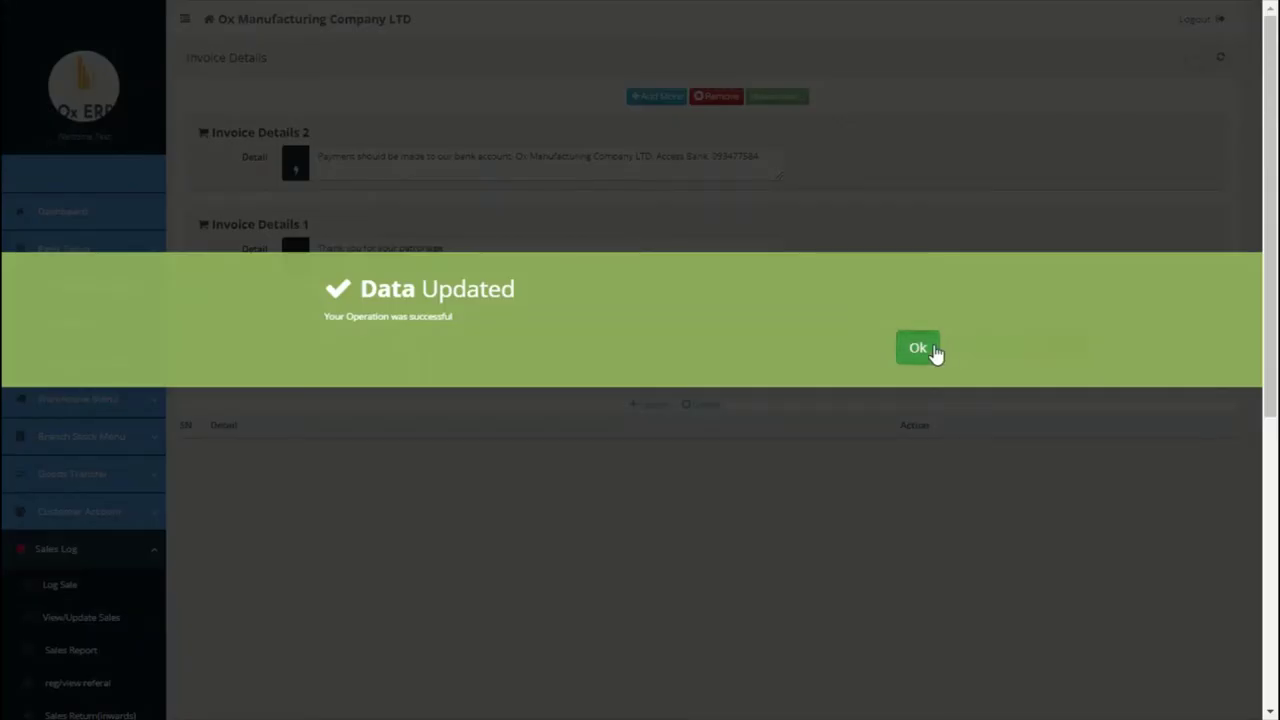
pyautogui.click(918, 348)
# Step: View invoice INV-PARIS-1 to confirm both notes appear on it
pyautogui.scroll(-3, 566, 477)
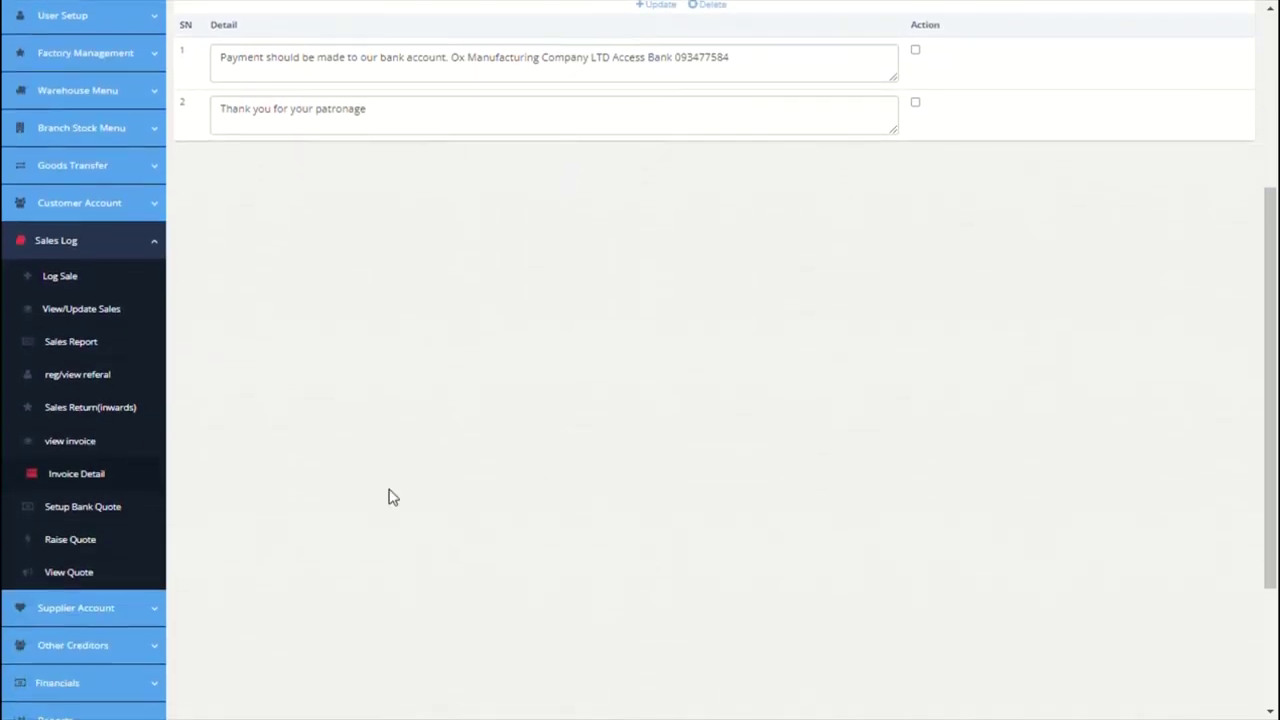
pyautogui.click(92, 441)
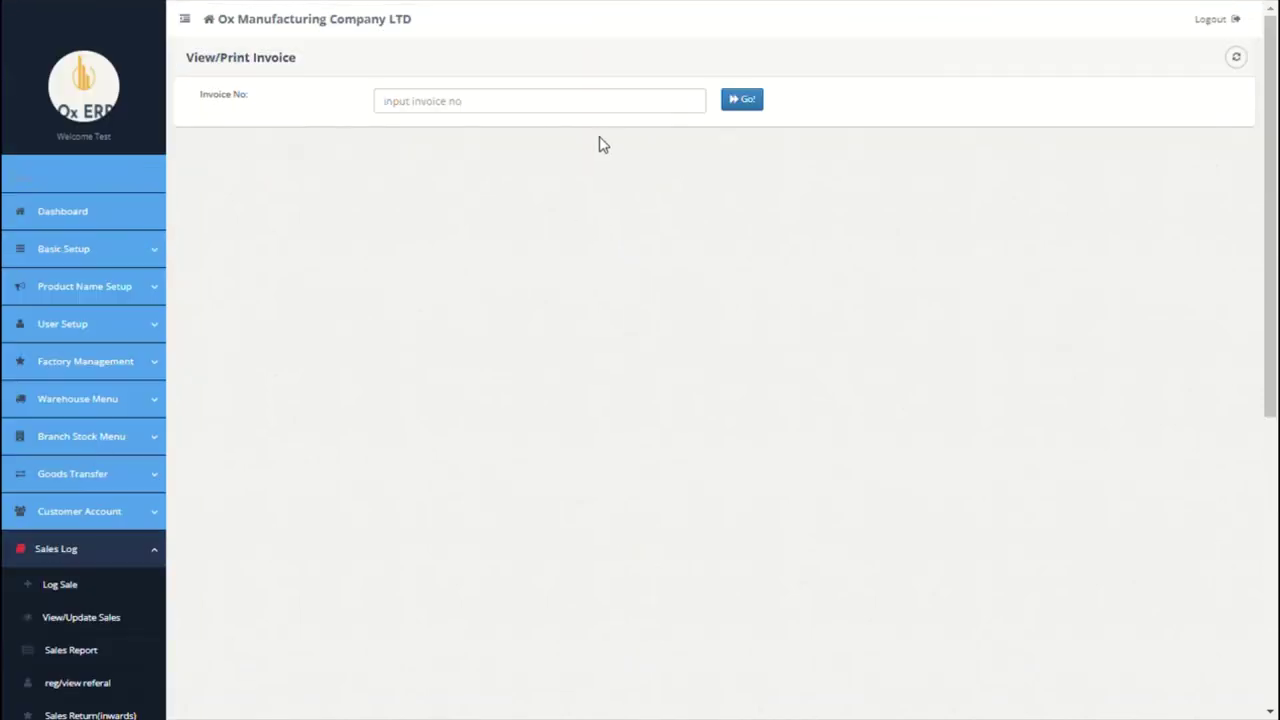
pyautogui.click(540, 101)
pyautogui.write('INV-PARIS-1')
pyautogui.click(742, 99)
pyautogui.scroll(-3, 690, 304)
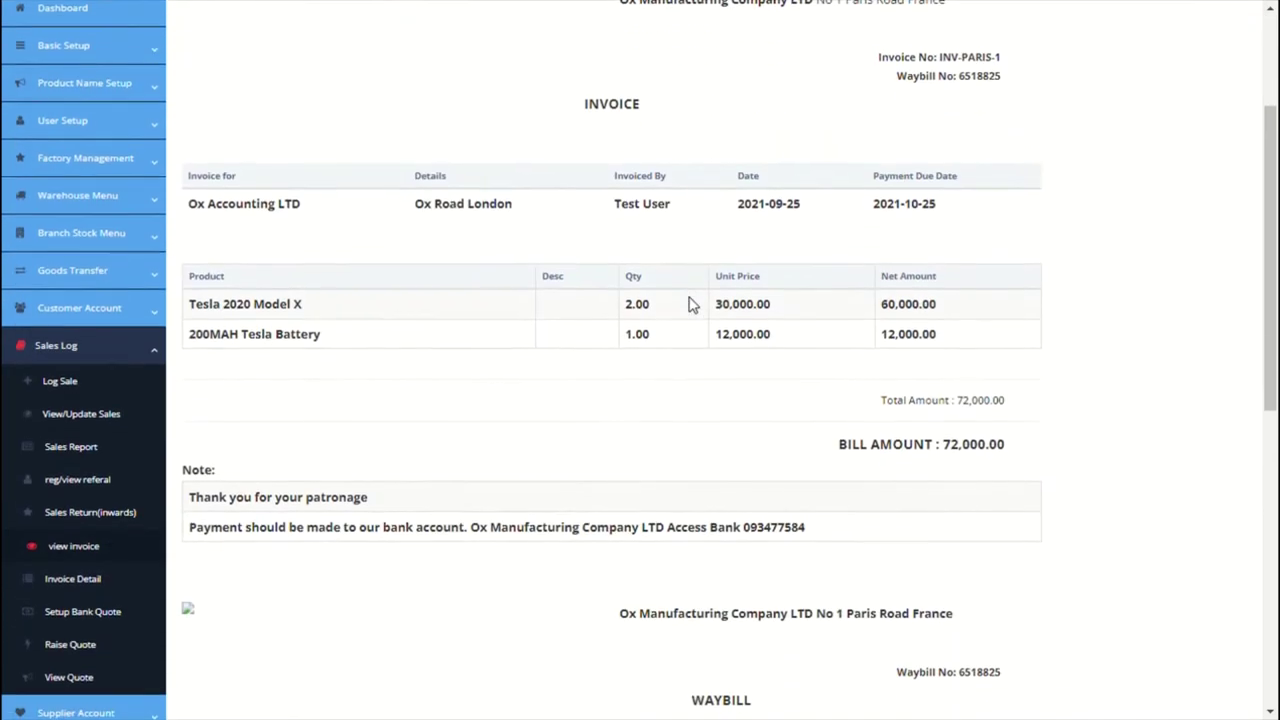
pyautogui.scroll(-3, 690, 304)
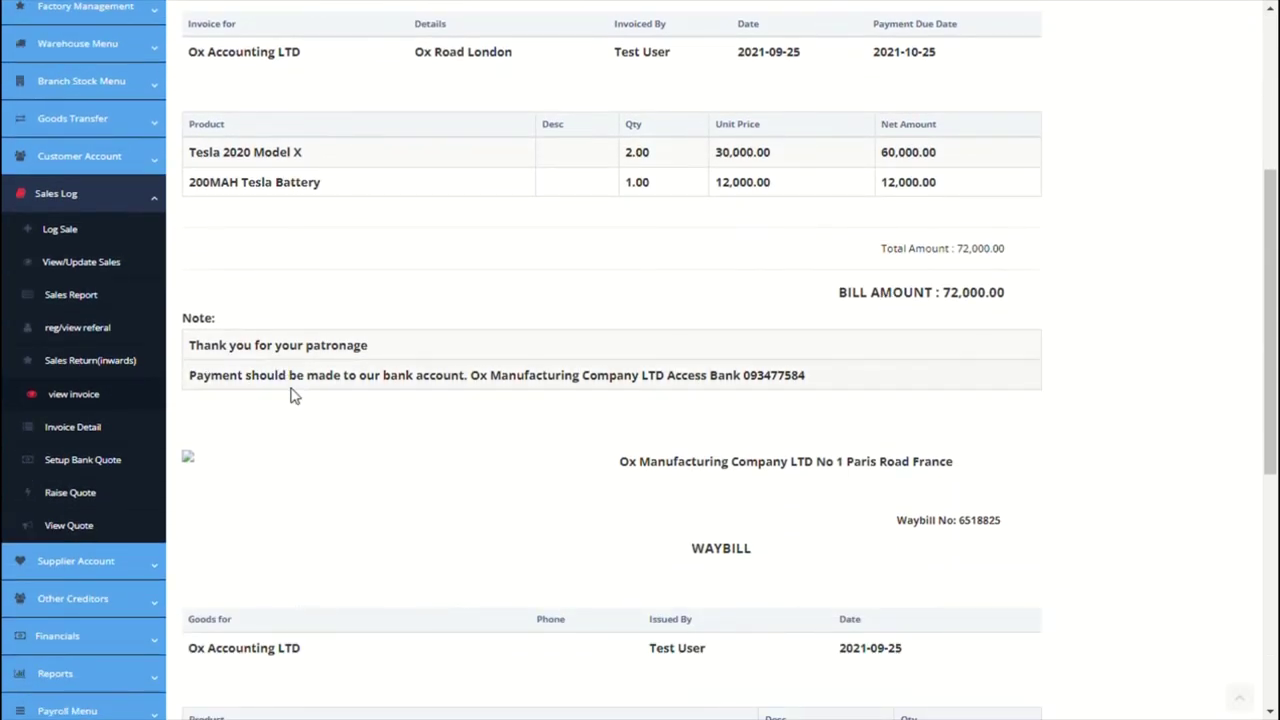
pyautogui.scroll(-1, 294, 396)
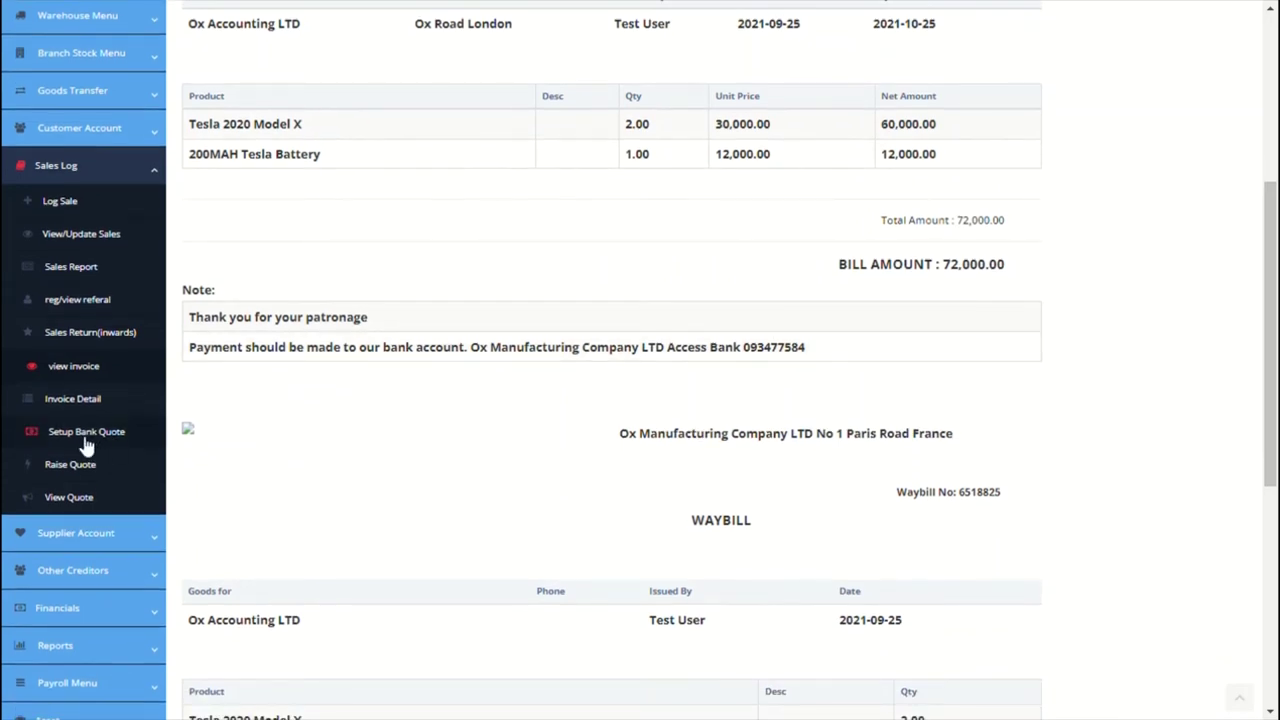
# Step: Enter the first quote payment account: Ox Company LTD at Citi bank with its account number
pyautogui.click(75, 438)
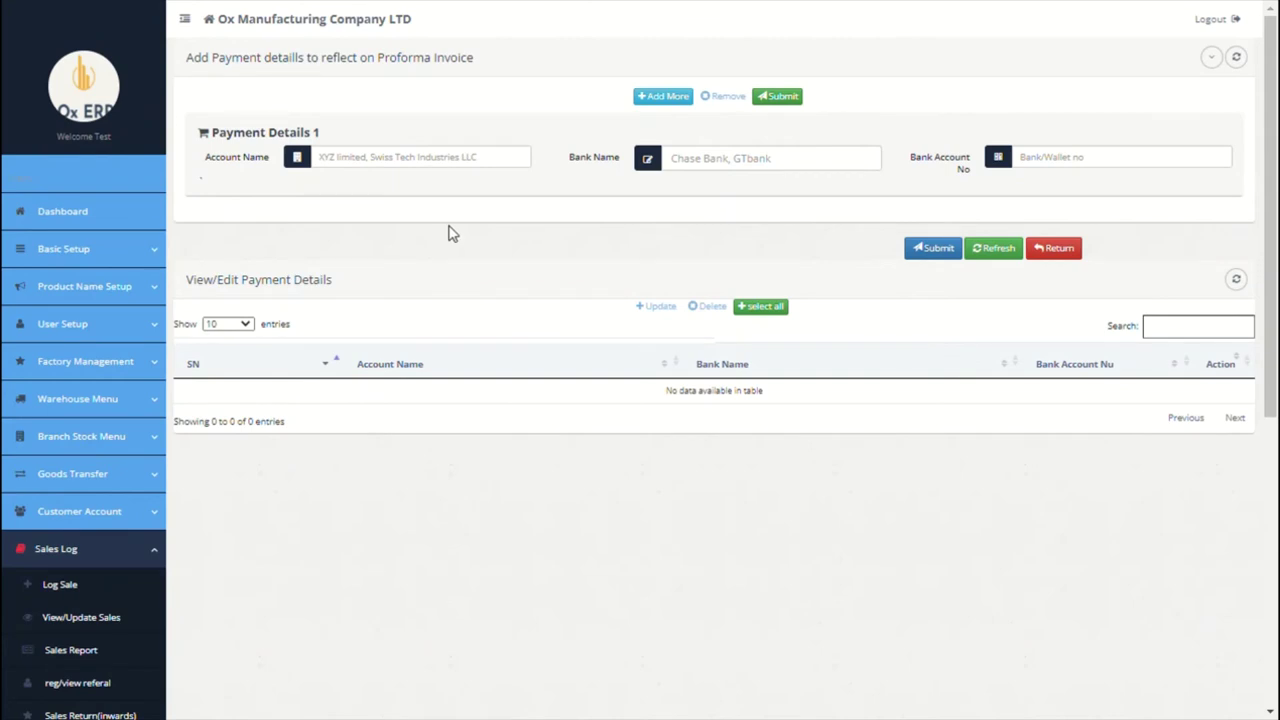
pyautogui.click(439, 170)
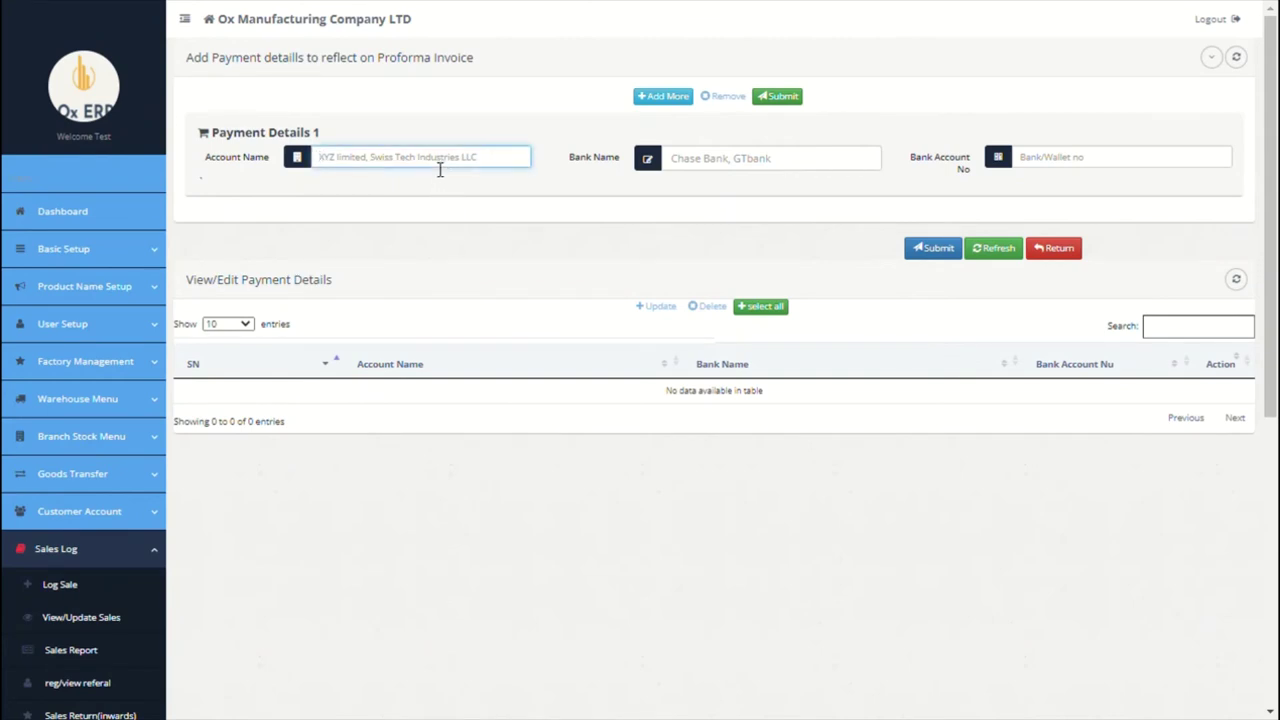
pyautogui.write('Ox Company LTD')
pyautogui.click(705, 167)
pyautogui.write('C')
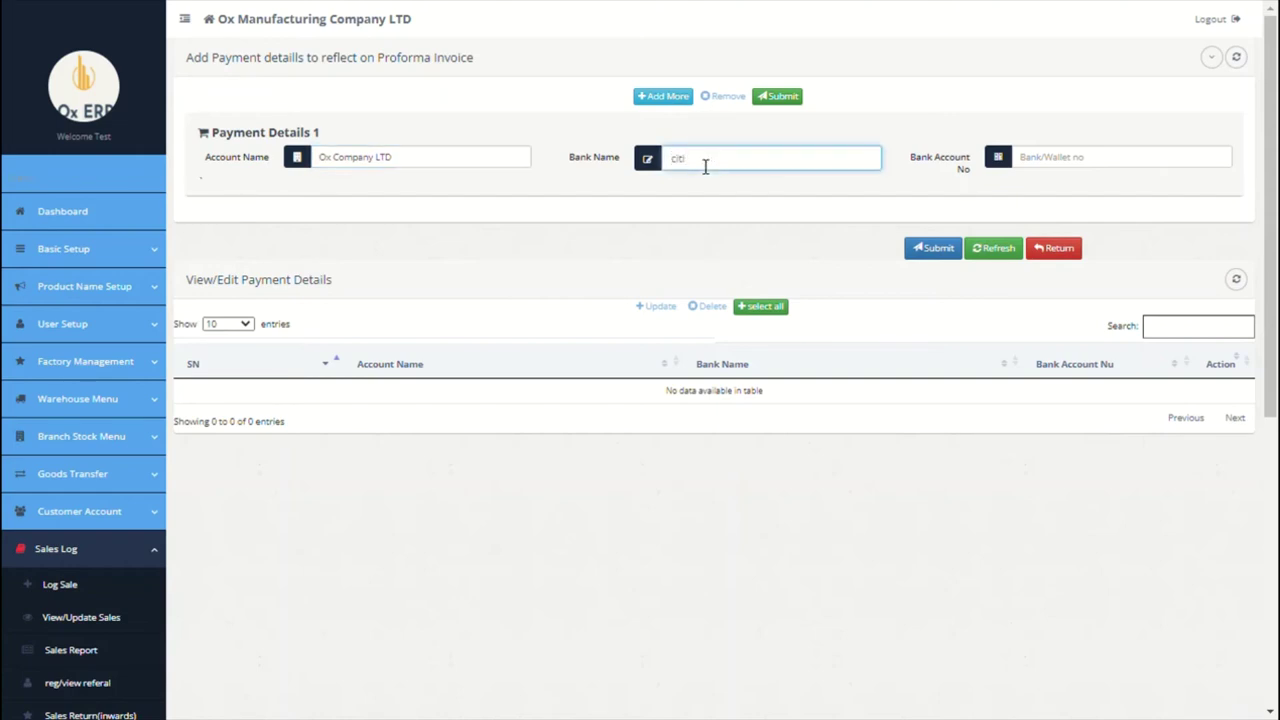
pyautogui.write('iti bank')
pyautogui.click(1071, 164)
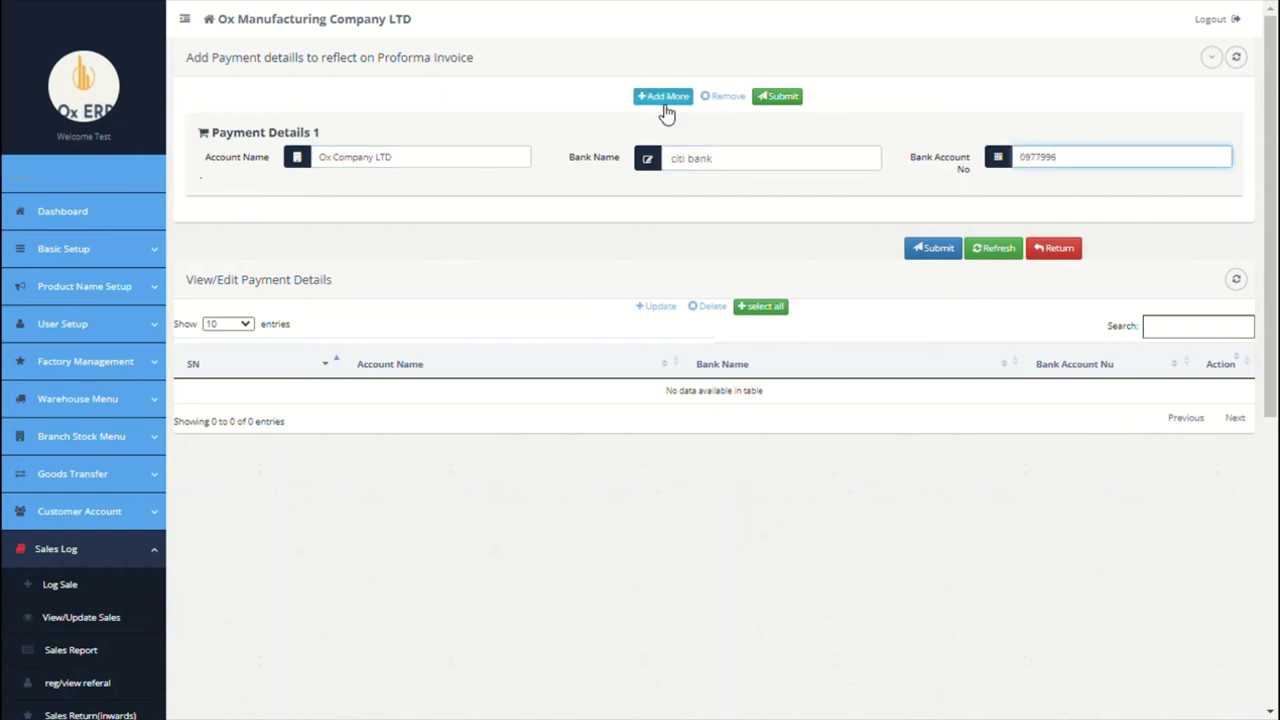
# Step: Add a second Ox Company LTD payment account at Chase Bank with its account number
pyautogui.click(663, 96)
pyautogui.tripleClick(460, 244)
pyautogui.hotkey('ctrl', 'c')
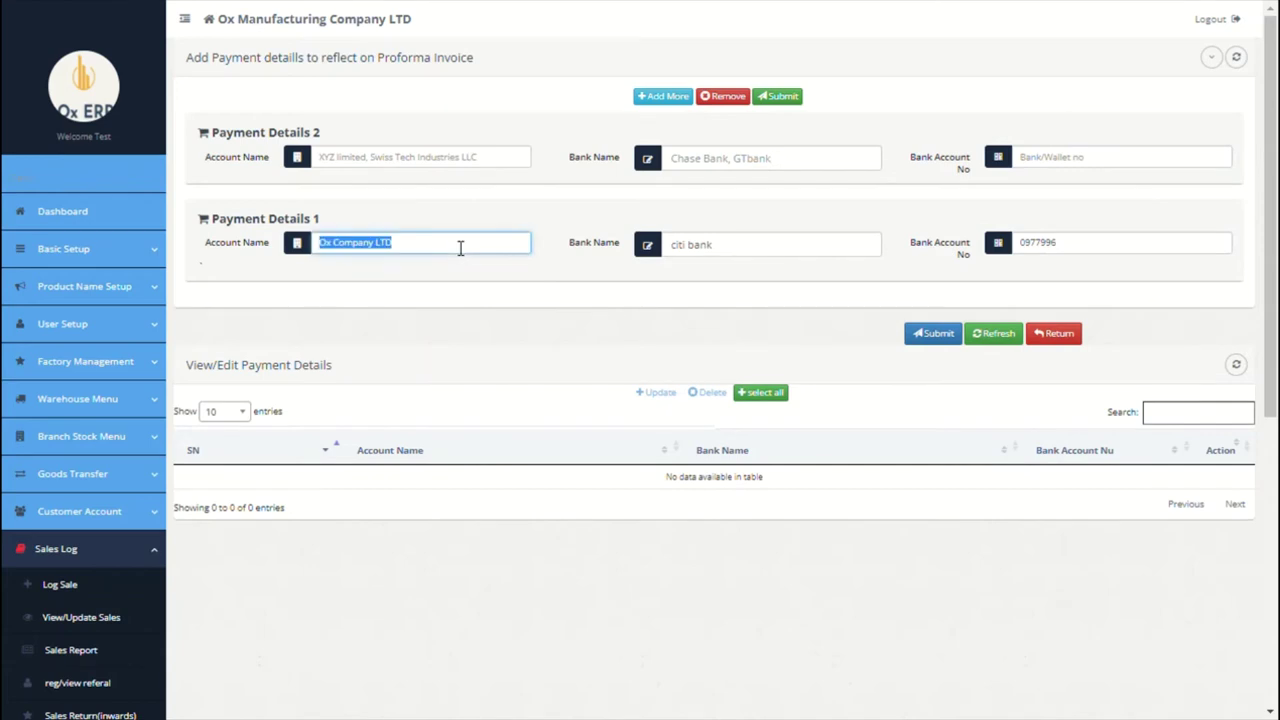
pyautogui.click(451, 169)
pyautogui.hotkey('ctrl', 'v')
pyautogui.click(709, 169)
pyautogui.write('C')
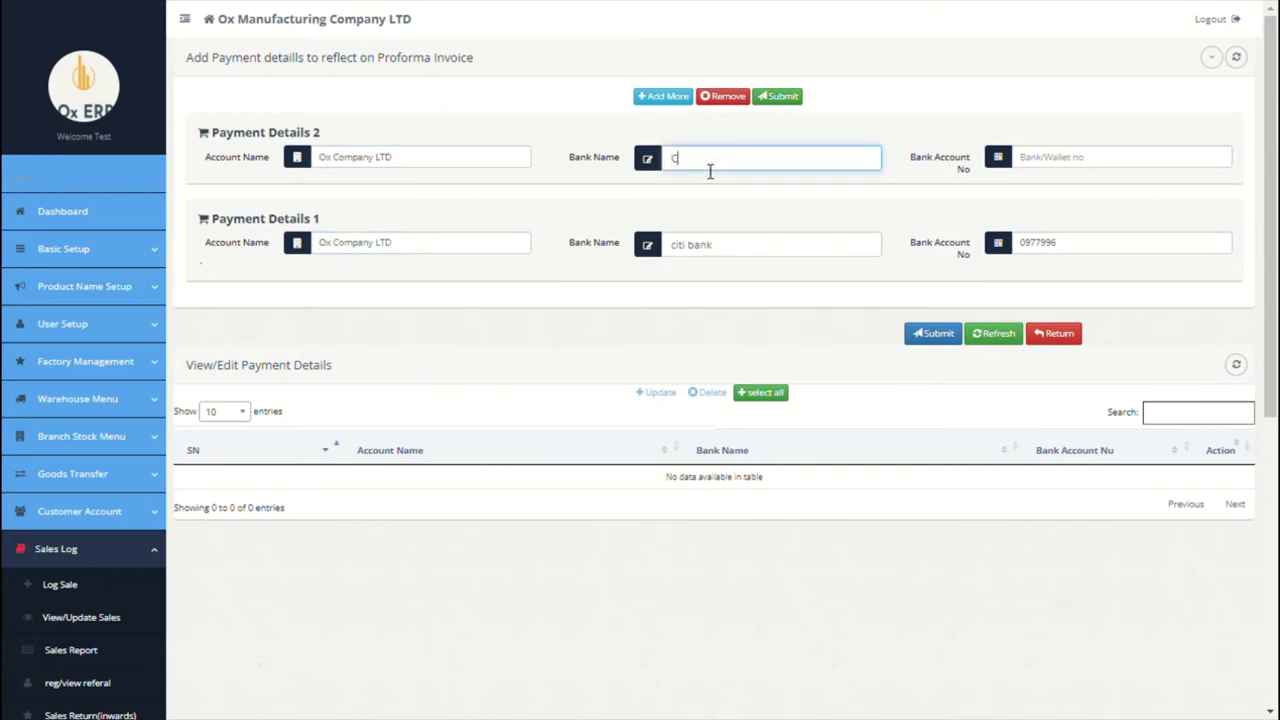
pyautogui.write('hase Bank')
pyautogui.click(1046, 163)
# Step: Add a third Ox Company LTD account for BITCOIN with its wallet number, and save all three
pyautogui.click(663, 96)
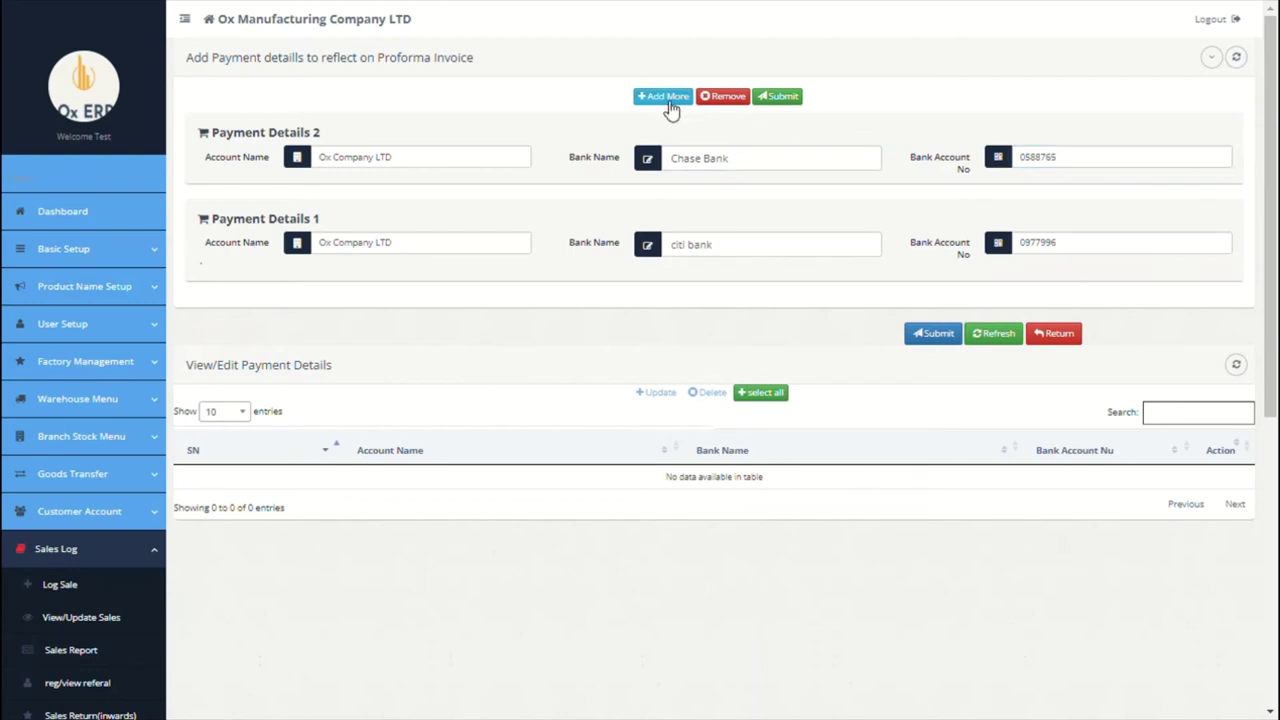
pyautogui.click(504, 158)
pyautogui.hotkey('ctrl', 'v')
pyautogui.click(704, 168)
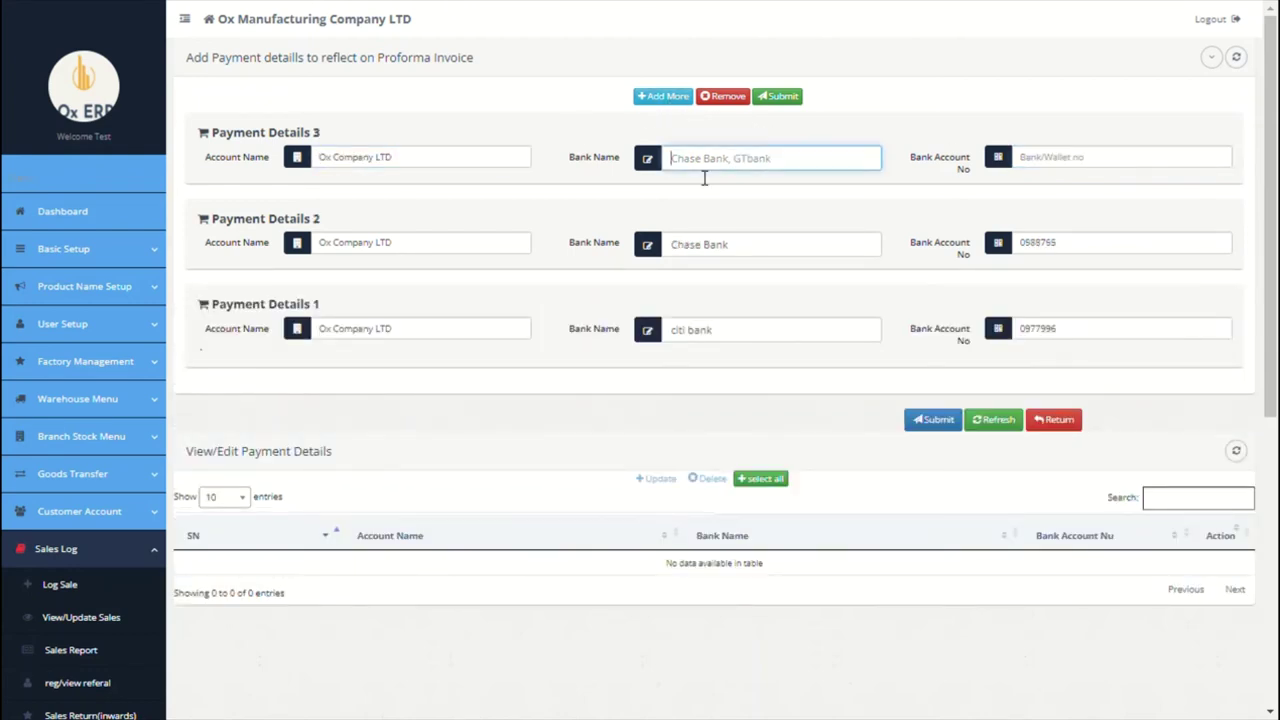
pyautogui.write('BITCOIN')
pyautogui.click(1046, 170)
pyautogui.write('rhr')
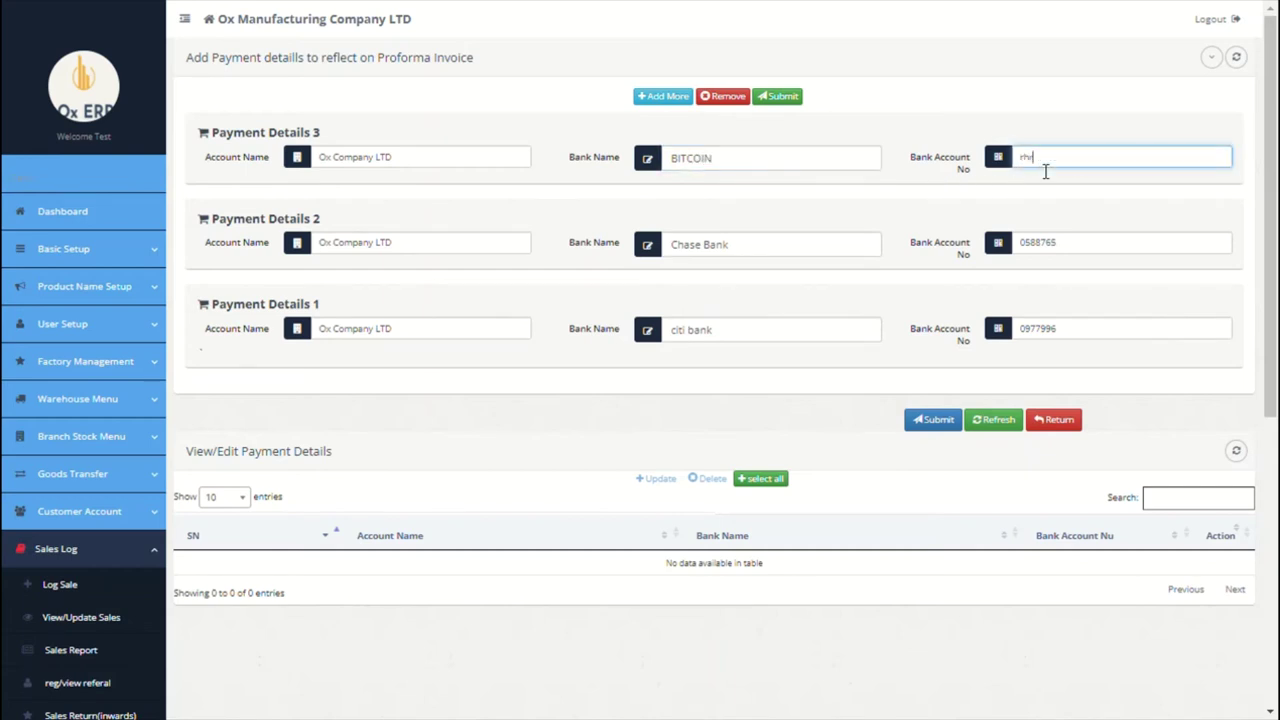
pyautogui.write('67767847887')
pyautogui.click(935, 420)
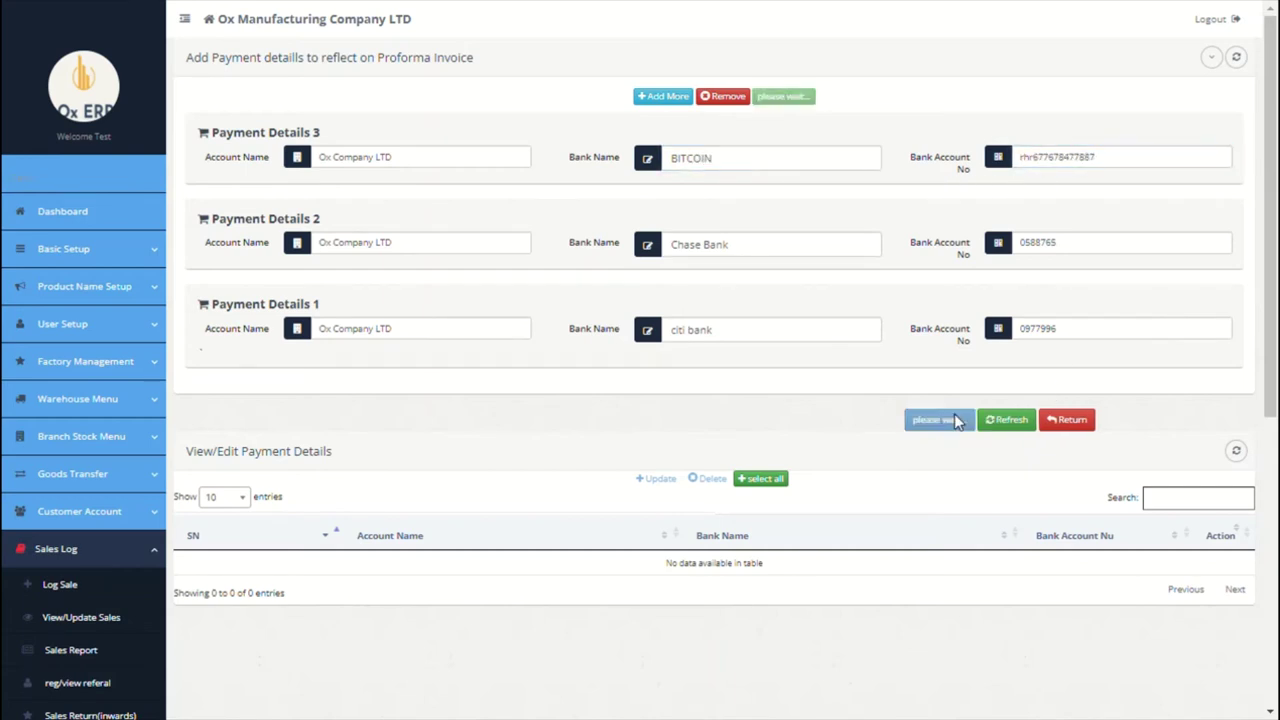
pyautogui.click(936, 366)
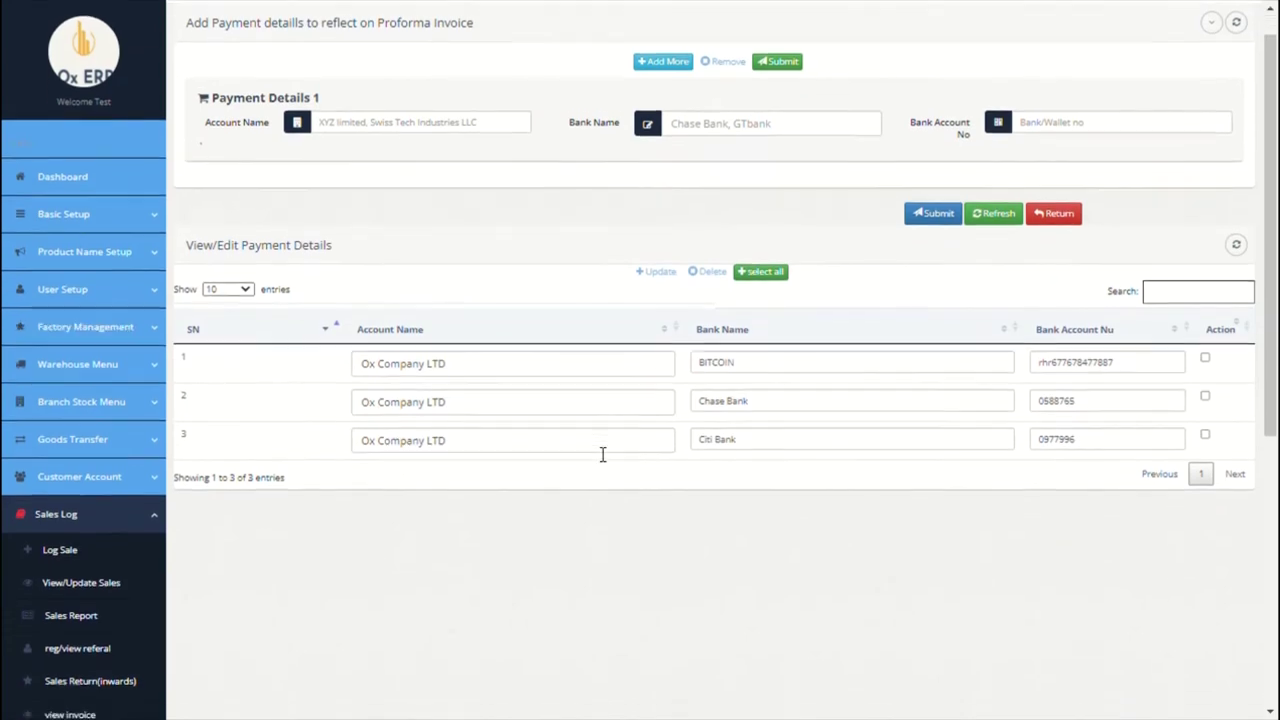
pyautogui.scroll(-3, 594, 451)
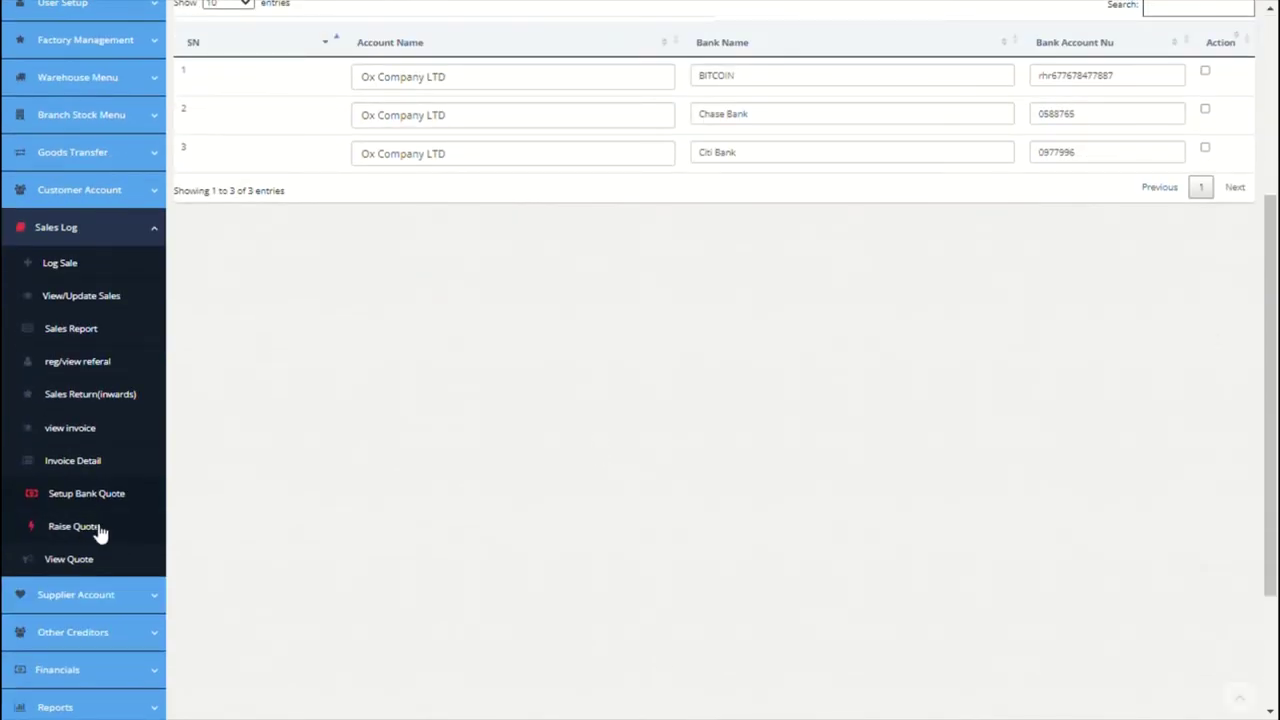
pyautogui.click(100, 529)
# Step: Start a Paris quote for Possible Ventures LTD with the Paris referrer, phone number and other info 12
pyautogui.click(863, 378)
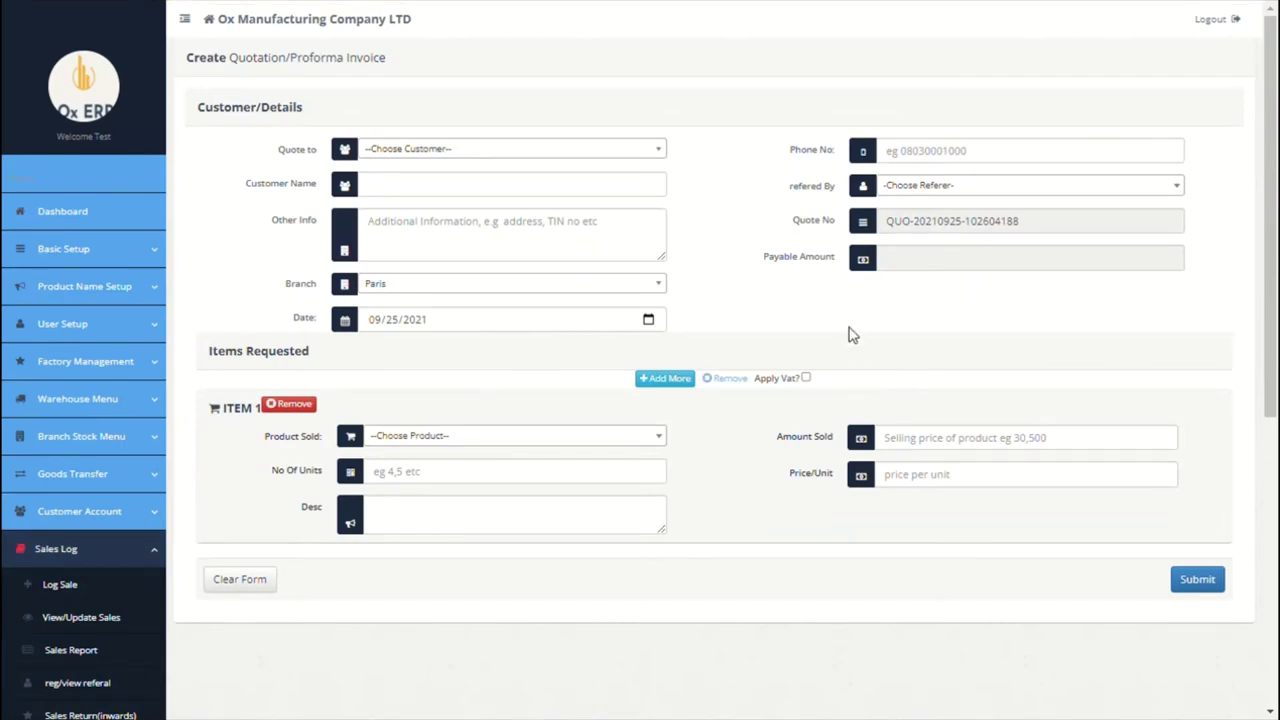
pyautogui.click(558, 149)
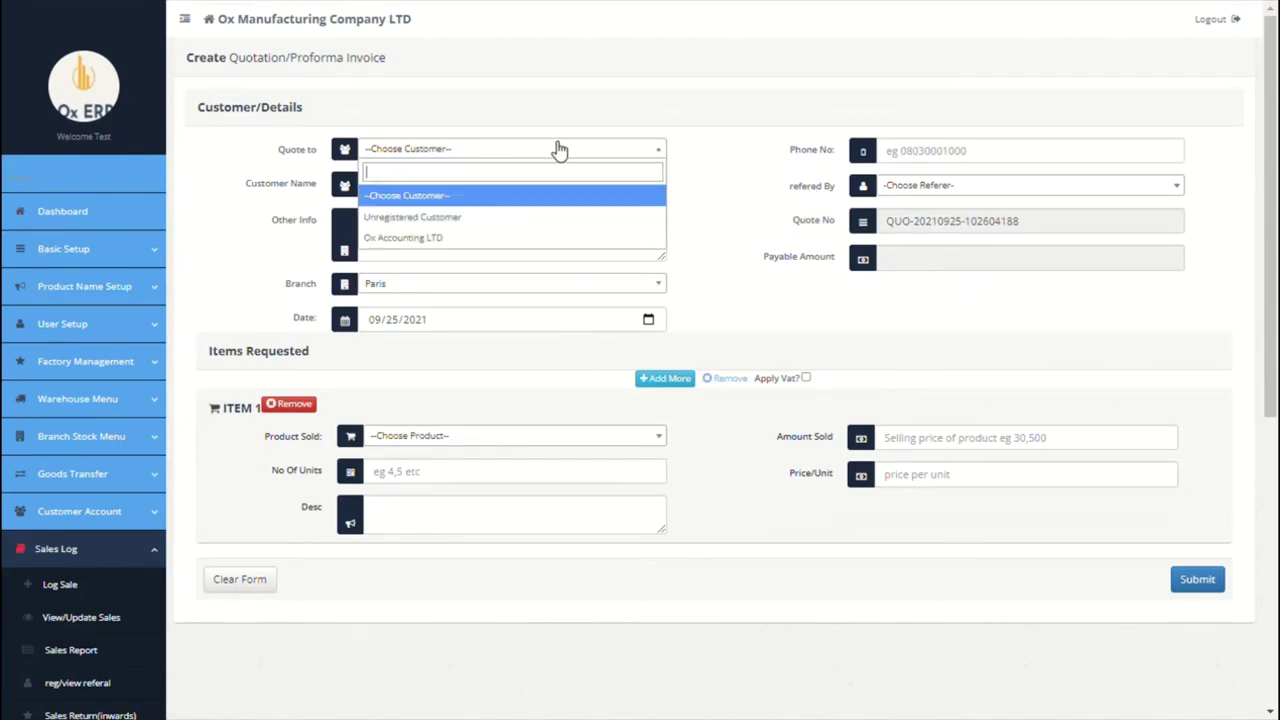
pyautogui.click(484, 224)
pyautogui.tripleClick(510, 198)
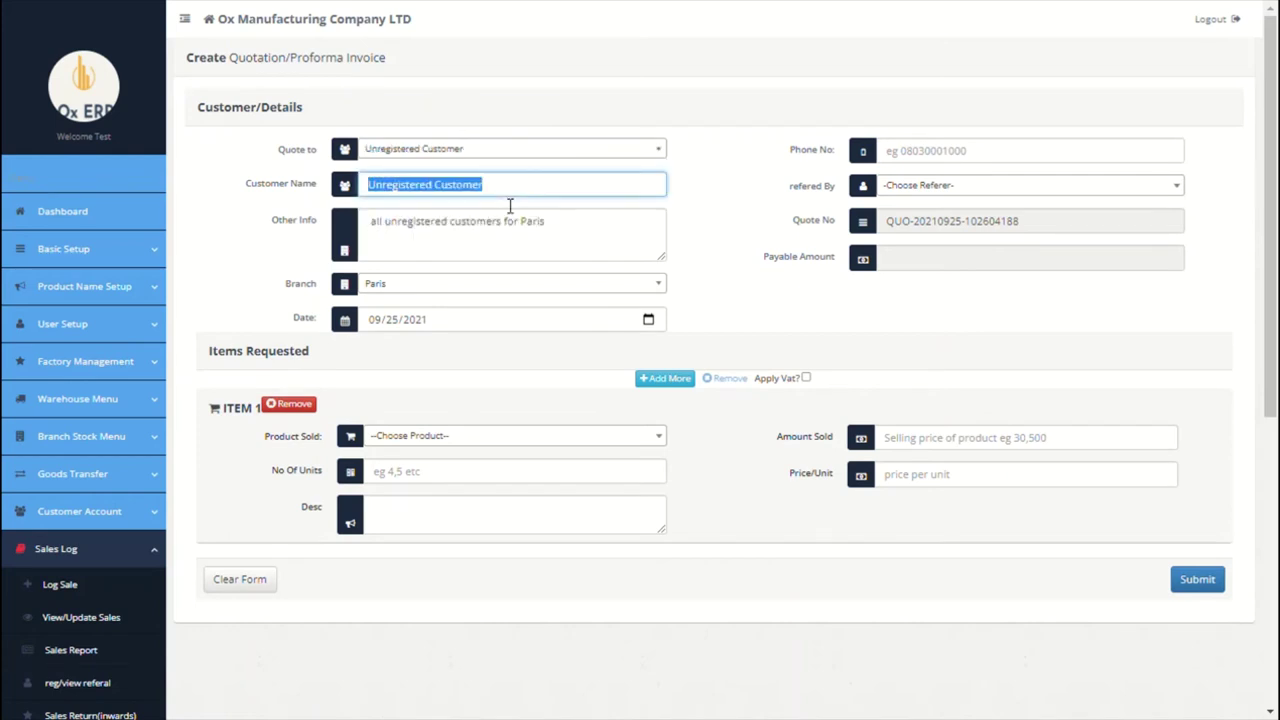
pyautogui.write('Poss')
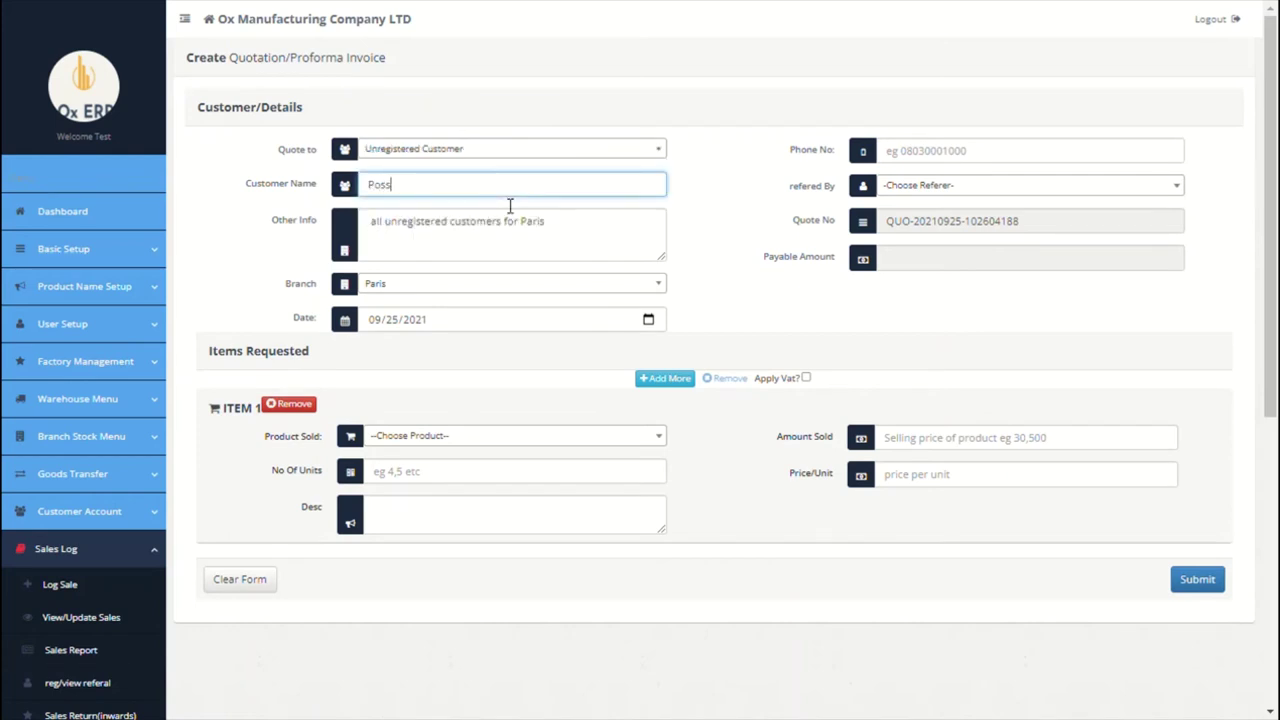
pyautogui.write('ible Ventures LTD')
pyautogui.click(924, 187)
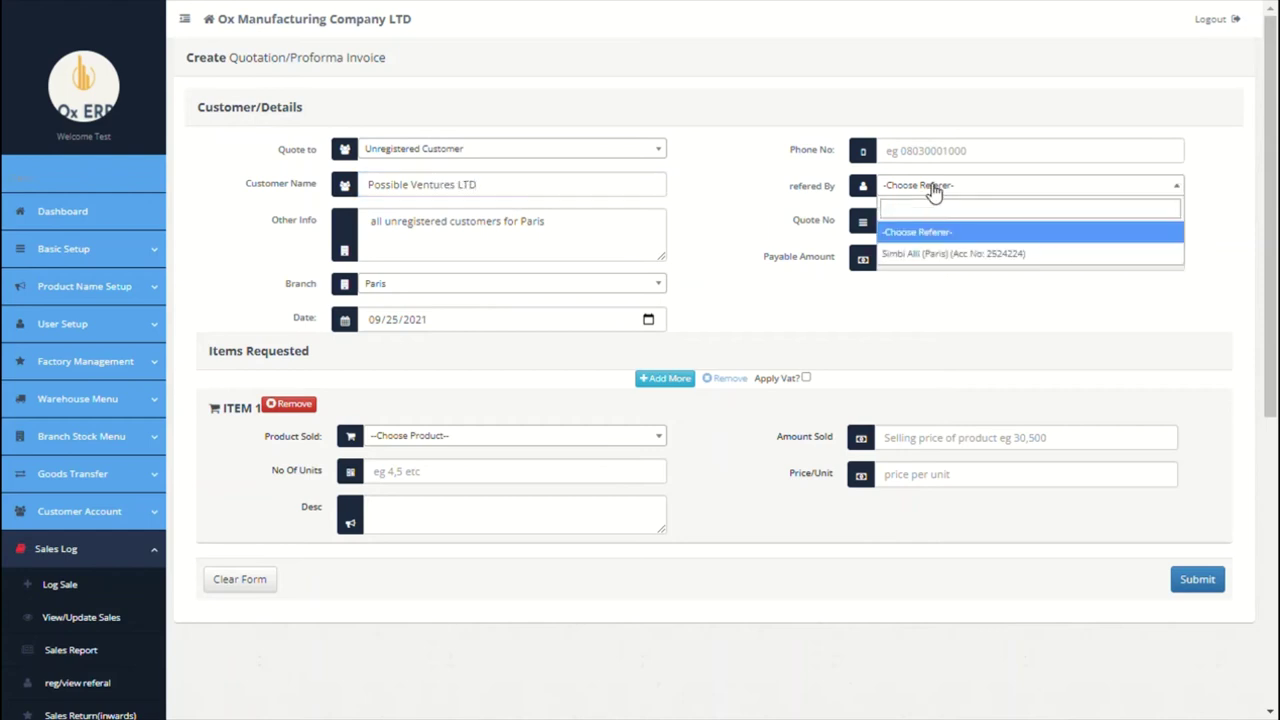
pyautogui.click(922, 258)
pyautogui.click(951, 154)
pyautogui.write('0756775')
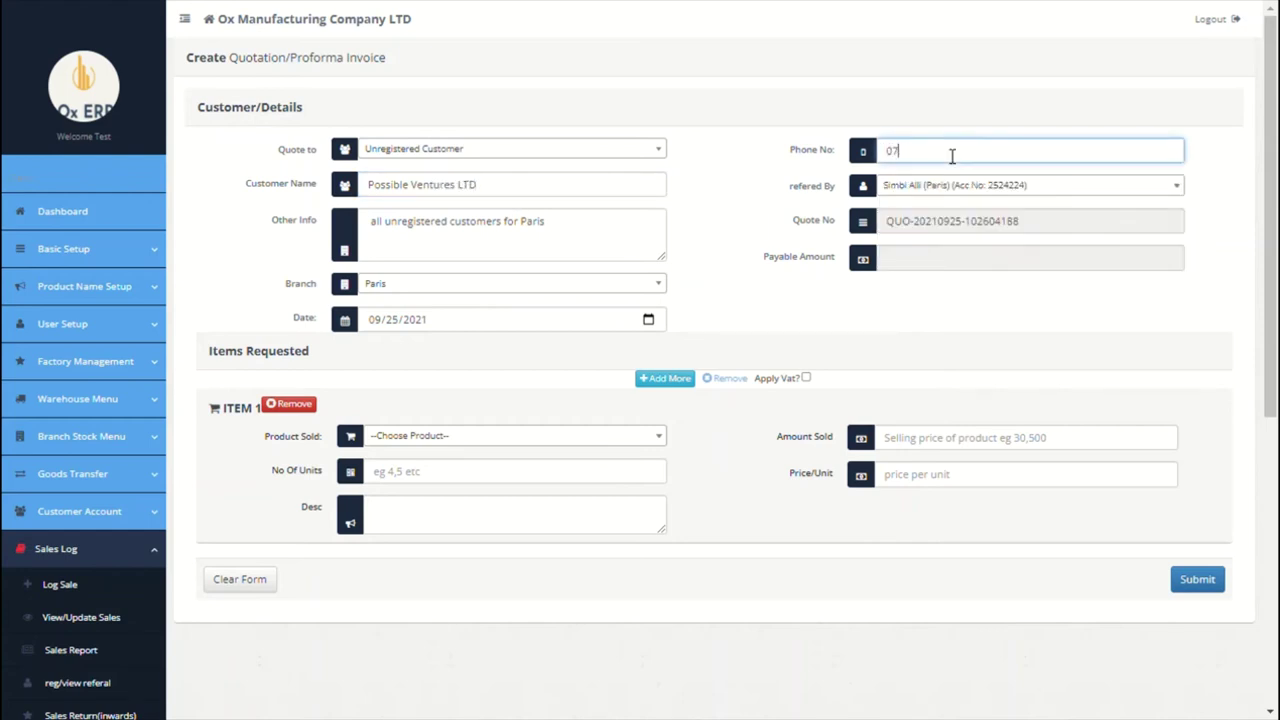
pyautogui.tripleClick(587, 232)
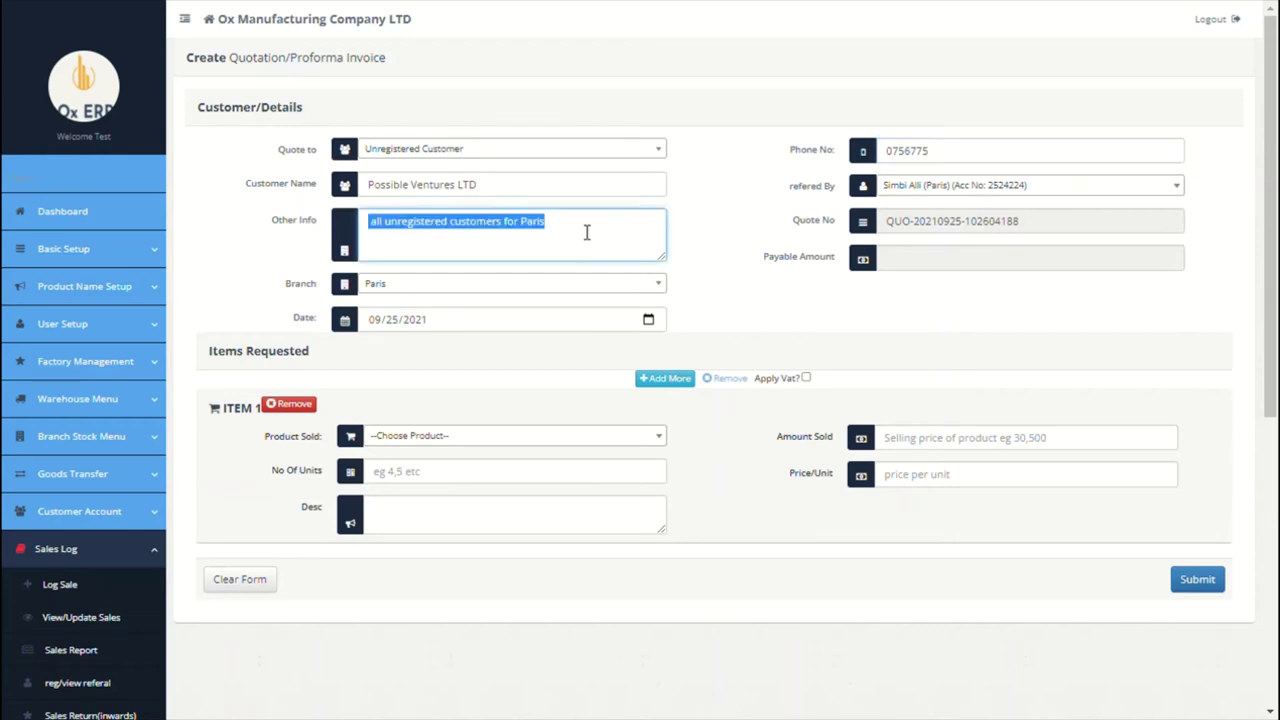
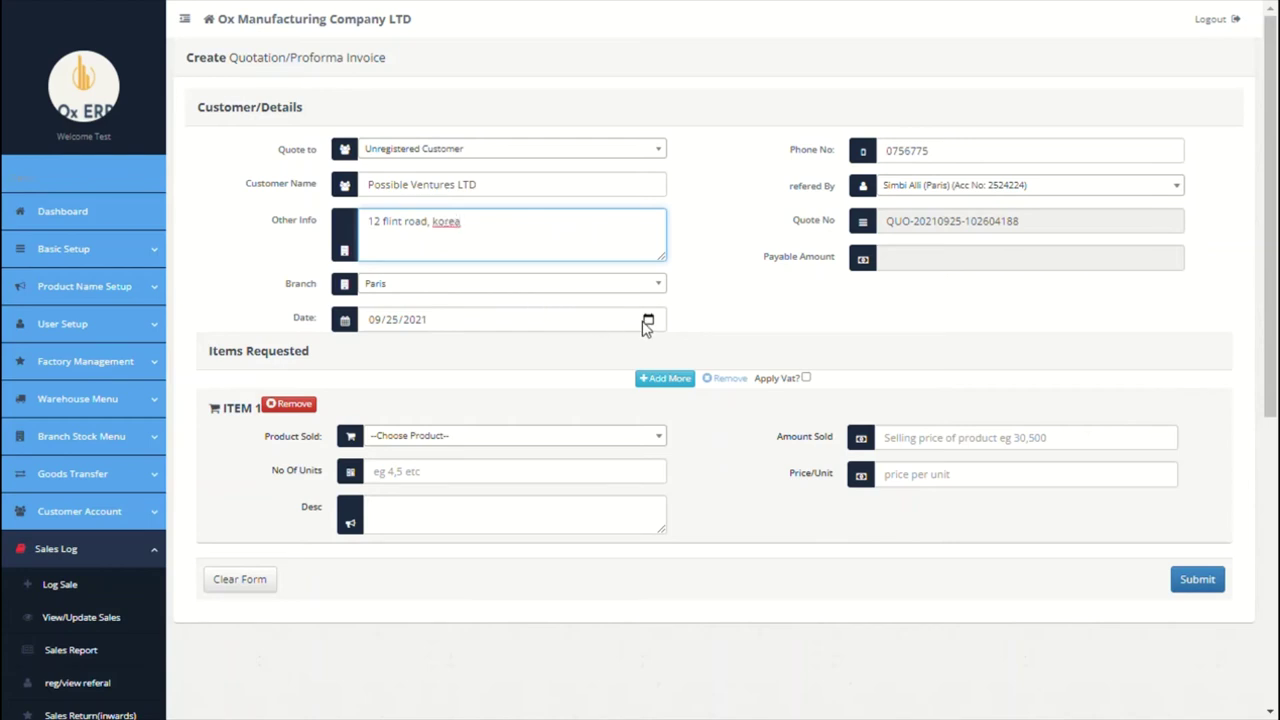
# Step: Quote 1000 units of 200MAH Tesla Battery and submit the 4,788,000.00 proforma invoice
pyautogui.click(538, 437)
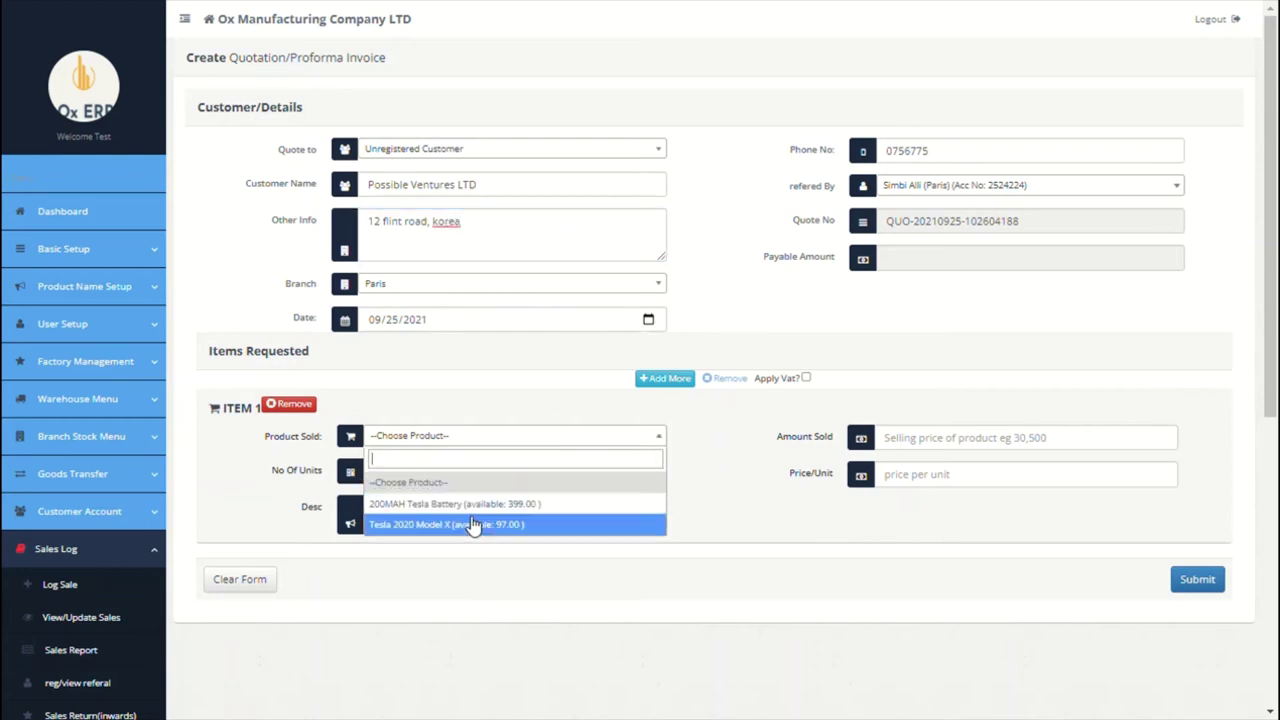
pyautogui.click(524, 512)
pyautogui.click(500, 479)
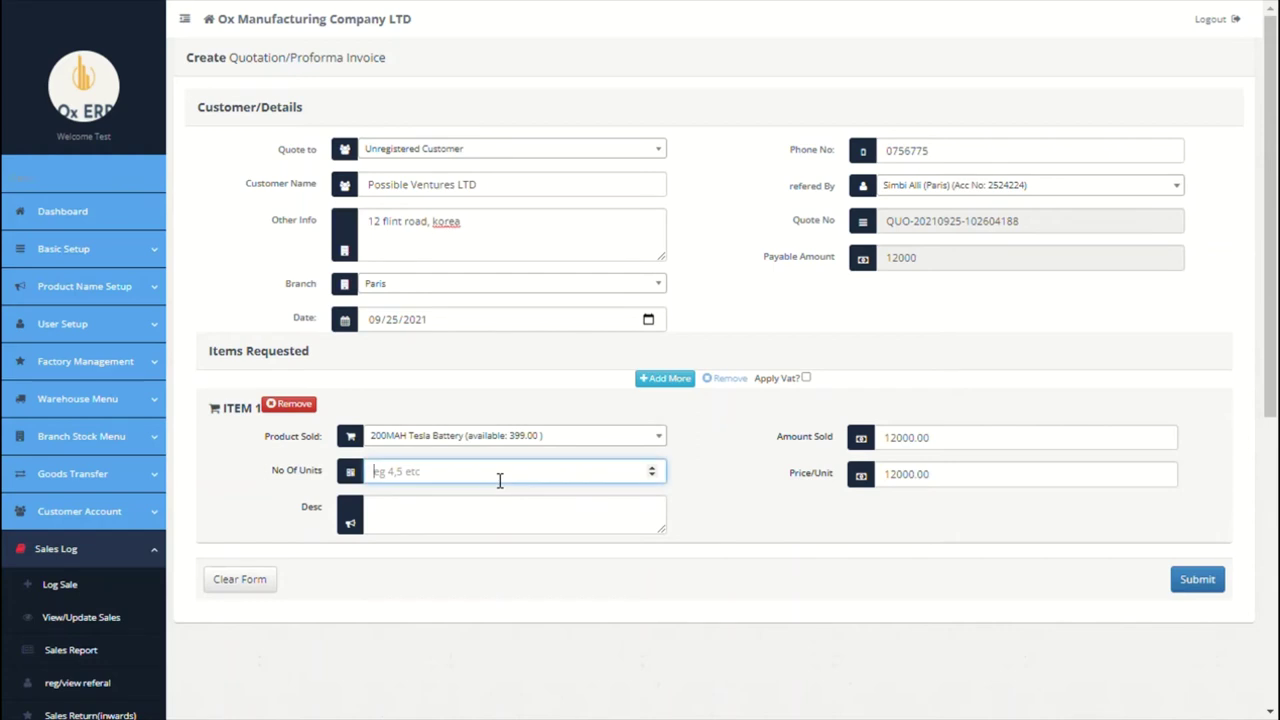
pyautogui.write('1000')
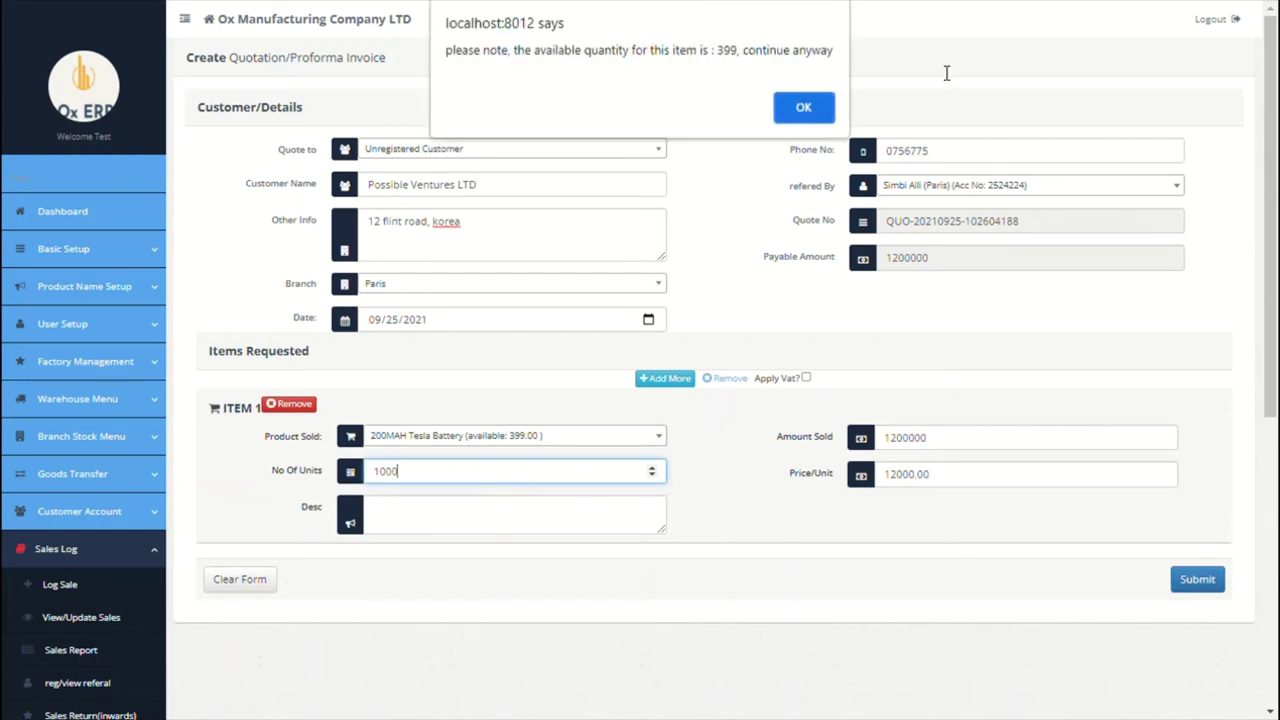
pyautogui.click(806, 107)
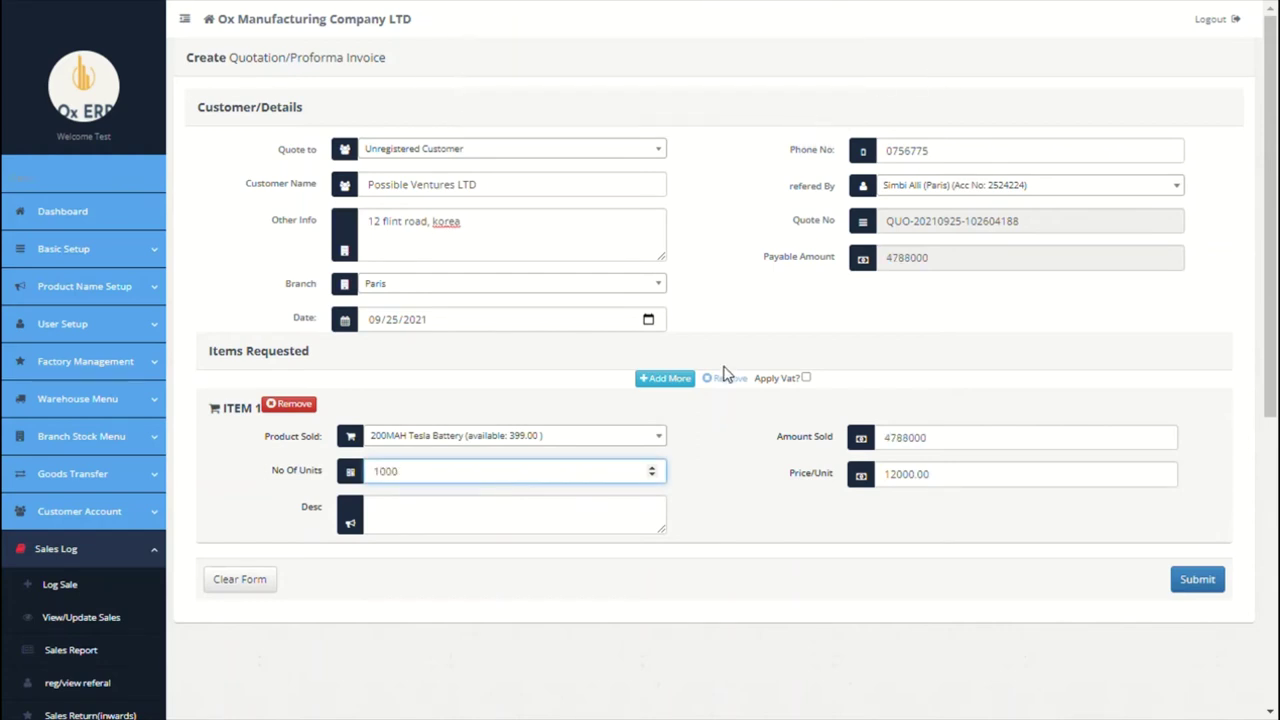
pyautogui.click(678, 393)
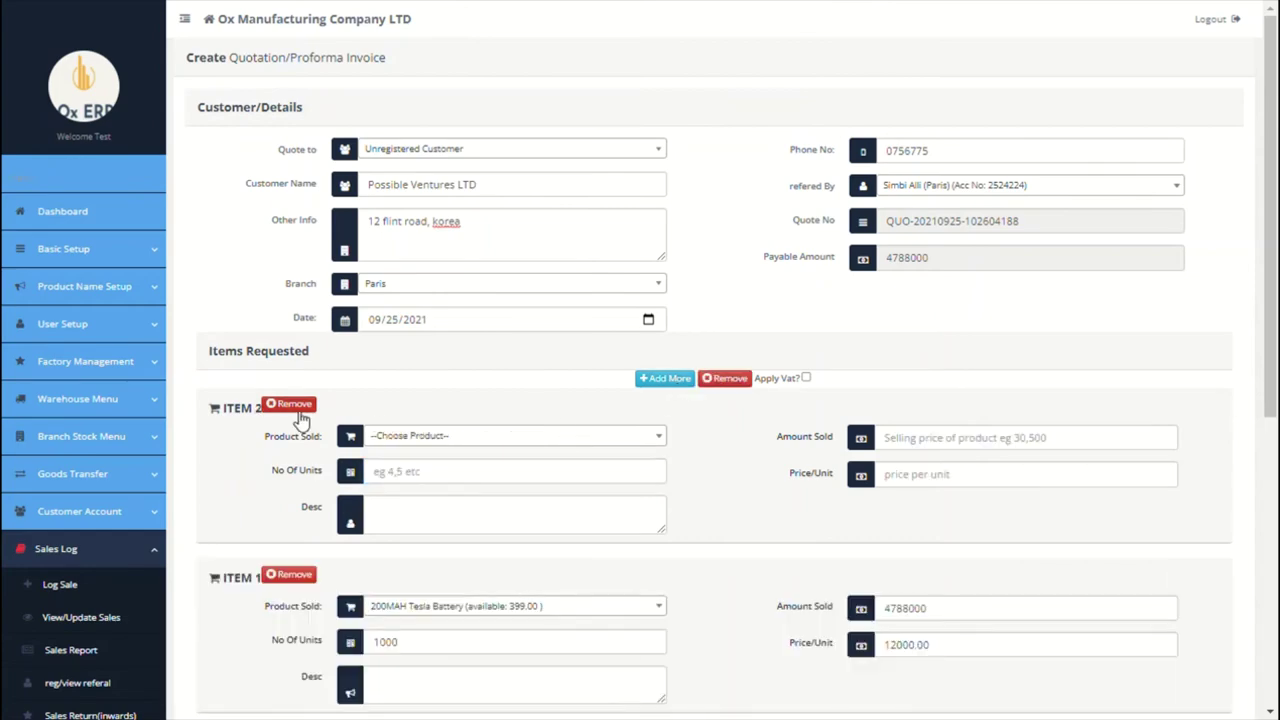
pyautogui.click(287, 403)
pyautogui.scroll(-1, 850, 364)
pyautogui.click(1200, 535)
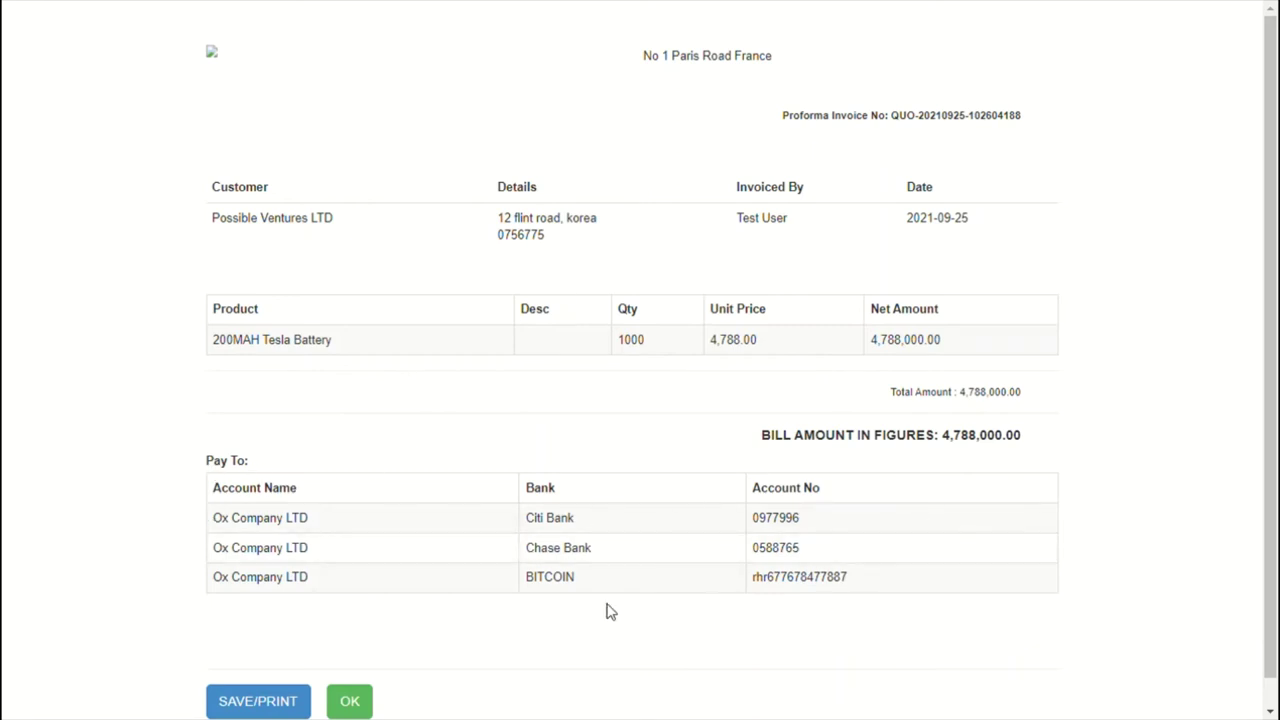
# Step: Close the invoice and quantity alert, then list saved quotes showing Possible Ventures LTD at 4,788,000.00
pyautogui.scroll(-1, 540, 625)
pyautogui.click(350, 672)
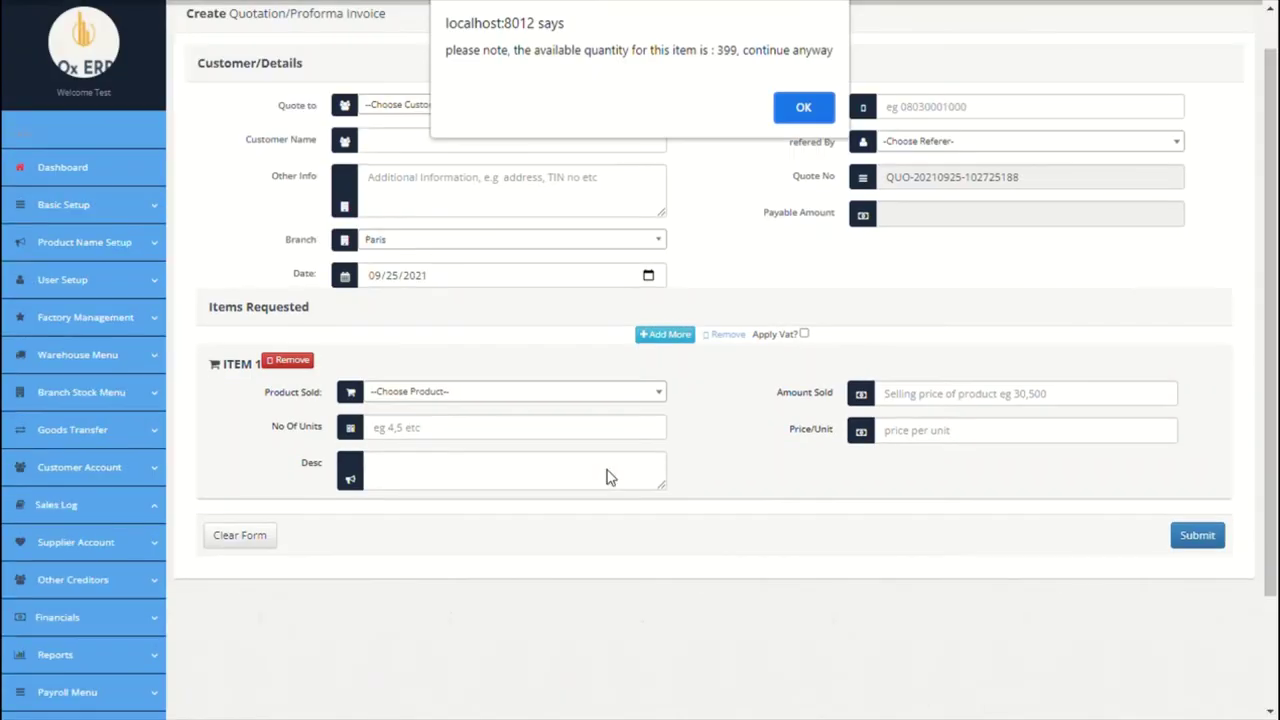
pyautogui.click(806, 108)
pyautogui.scroll(-3, 654, 388)
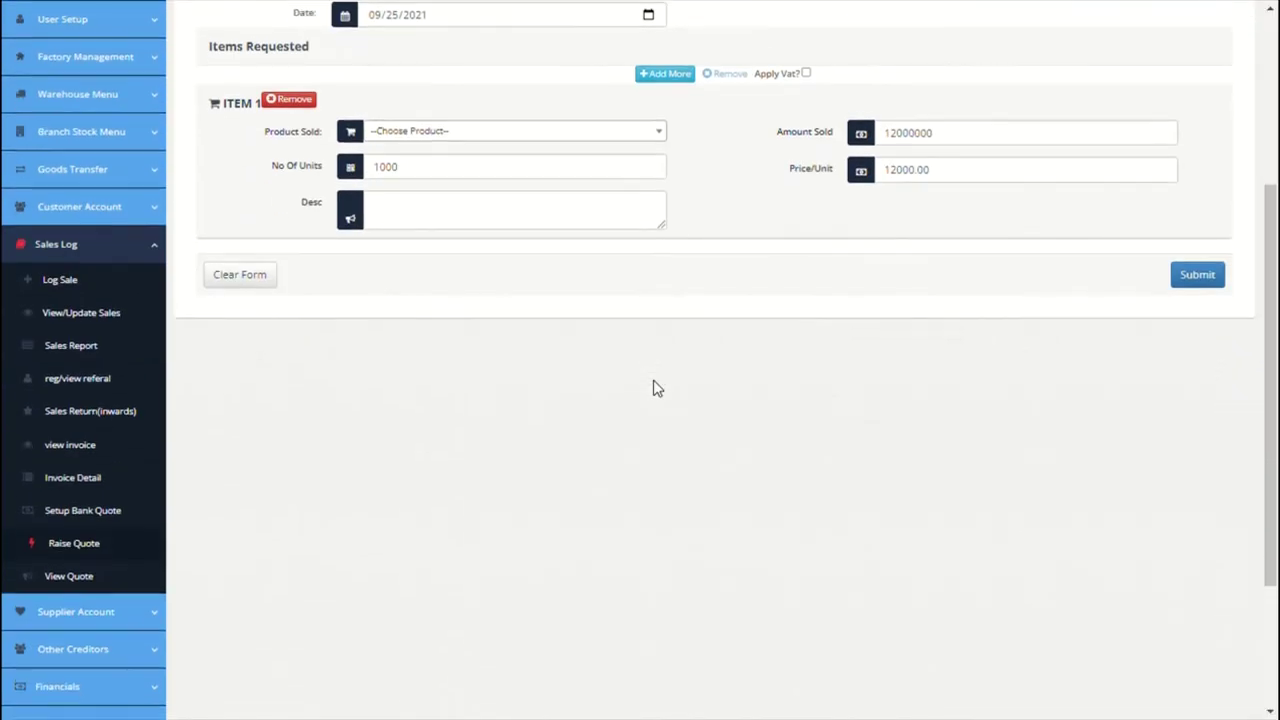
pyautogui.click(85, 560)
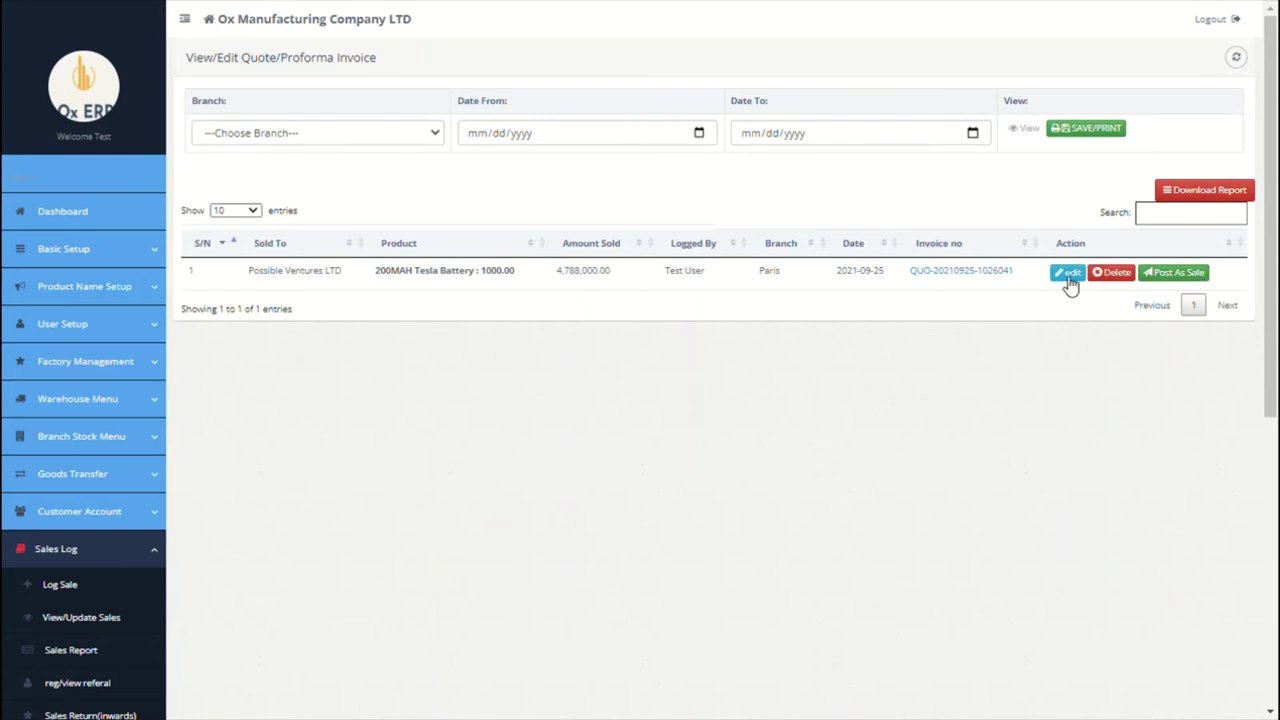
# Step: Post the Possible Ventures LTD quote as a sale and invoice 10 units of 200MAH Tesla Battery
pyautogui.click(1177, 273)
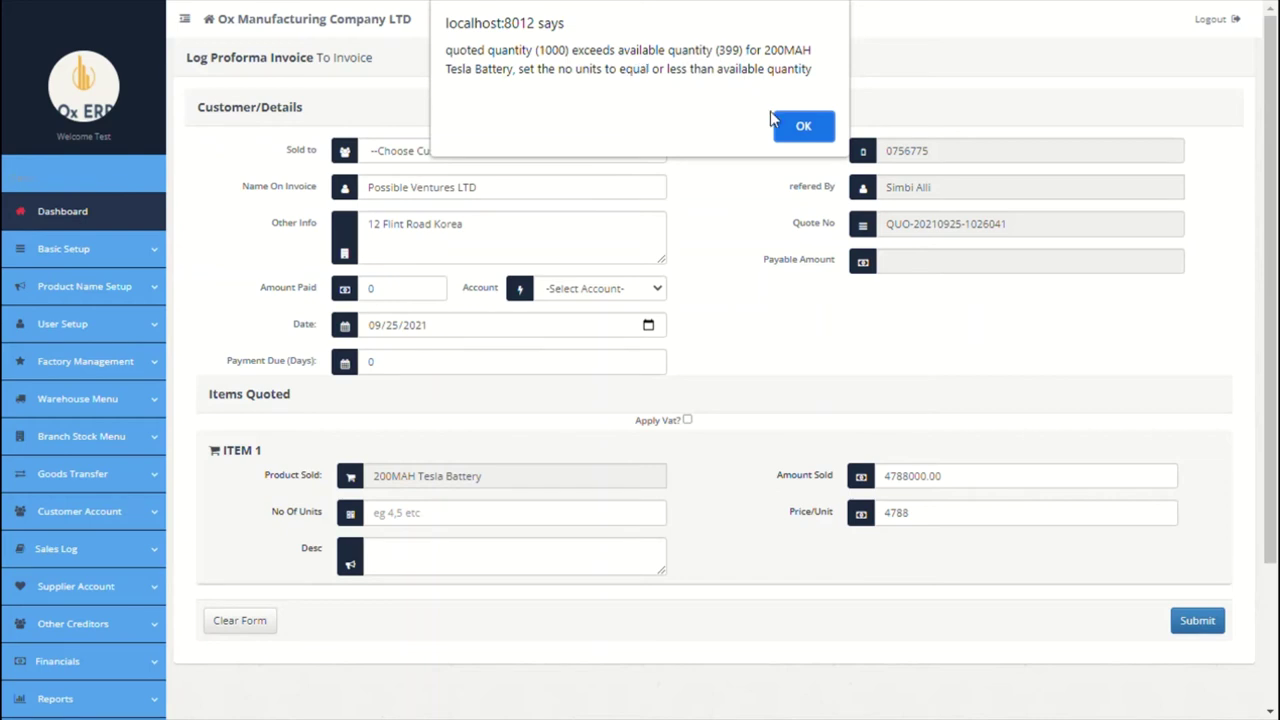
pyautogui.click(790, 134)
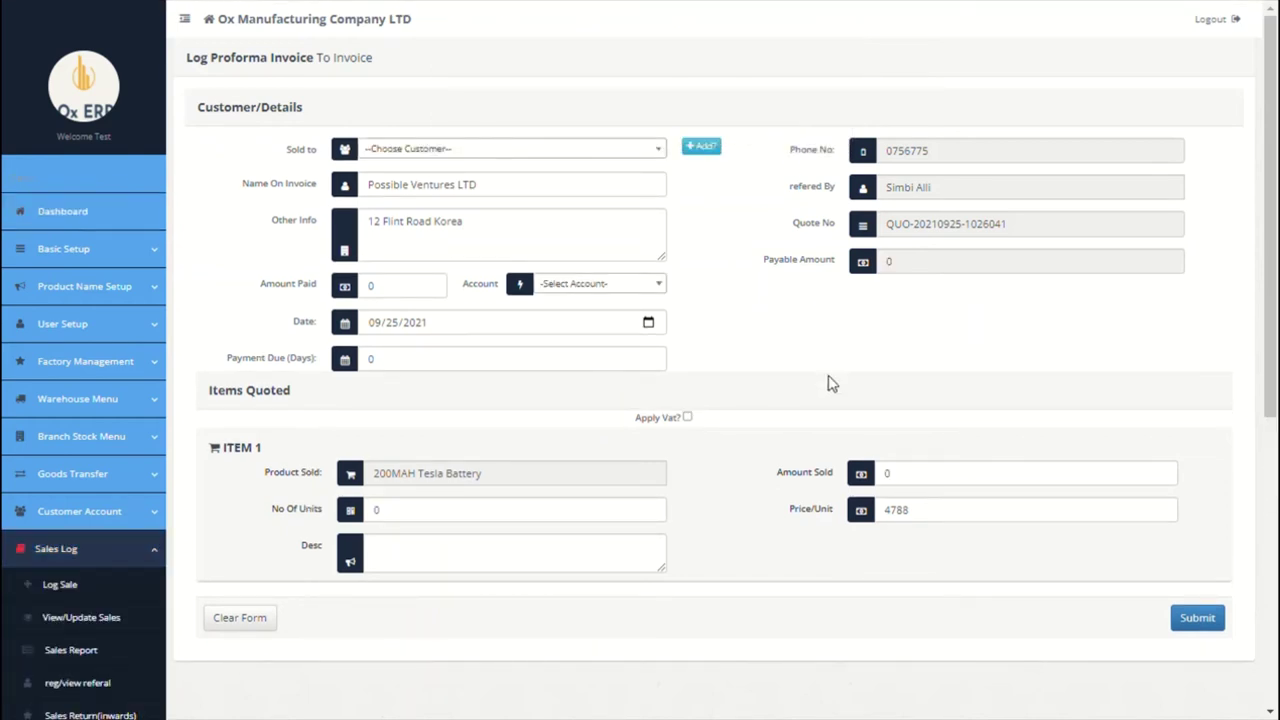
pyautogui.scroll(-1, 828, 383)
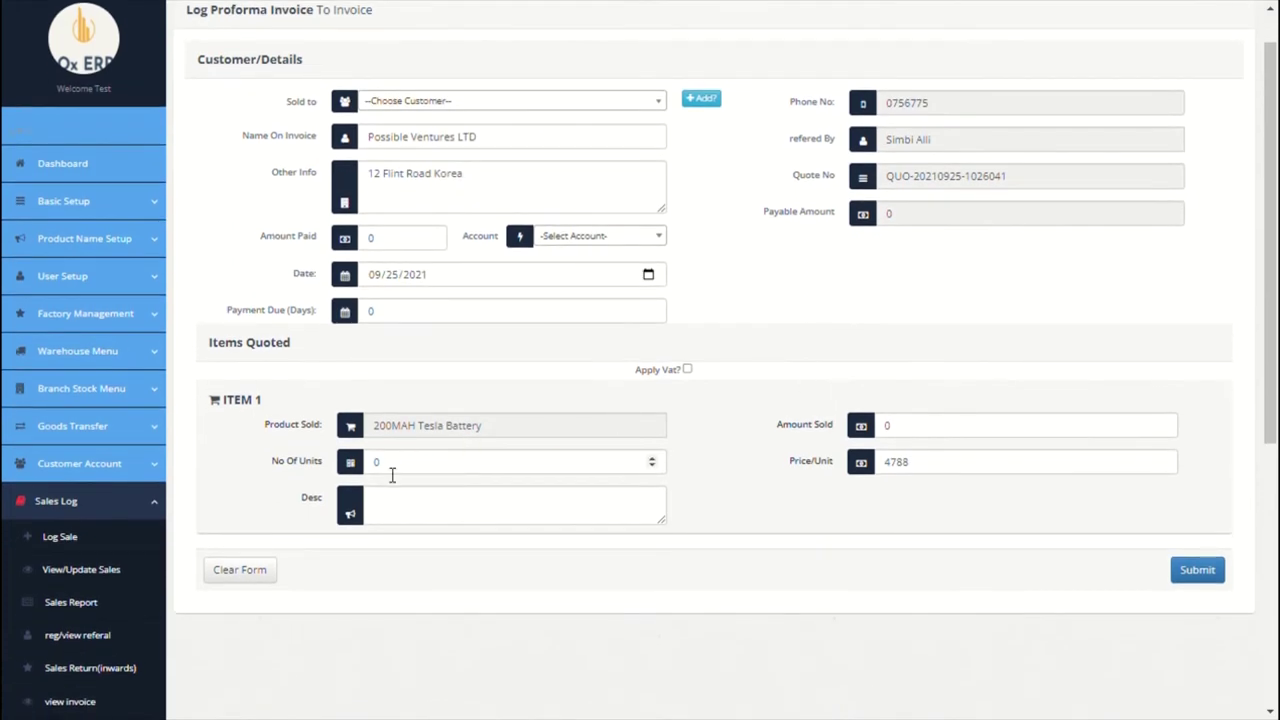
pyautogui.click(380, 472)
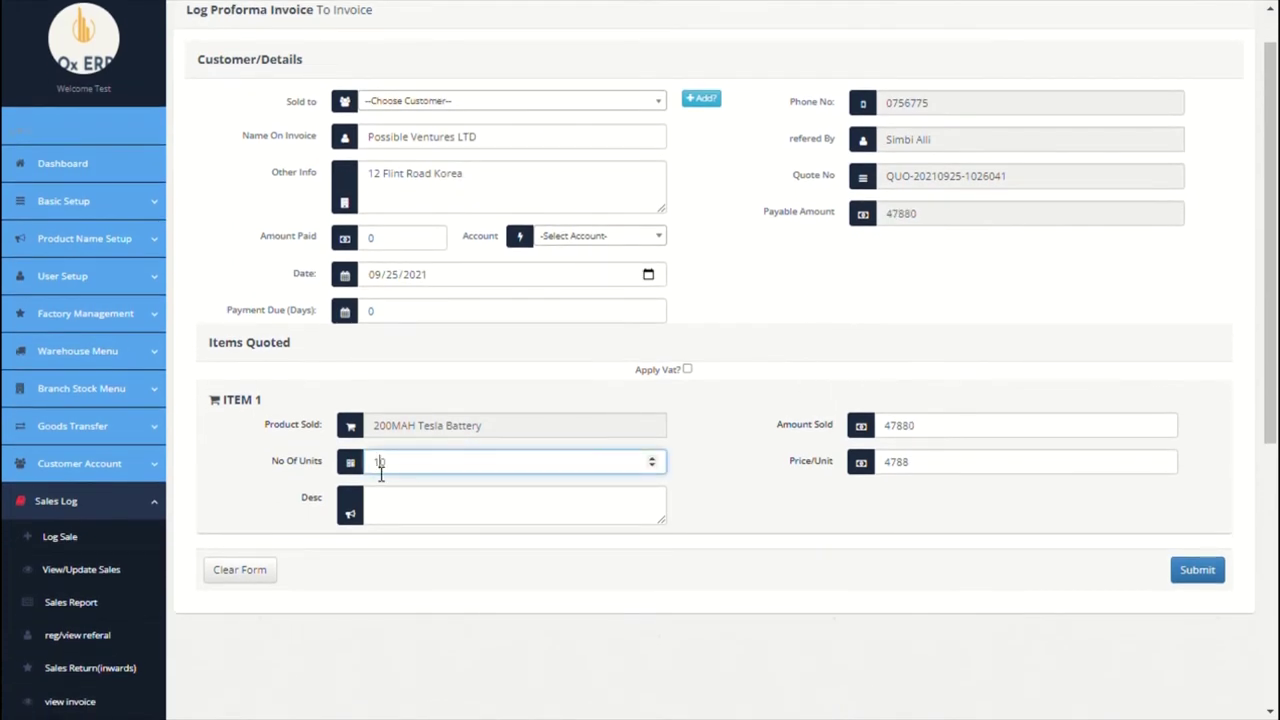
pyautogui.click(710, 503)
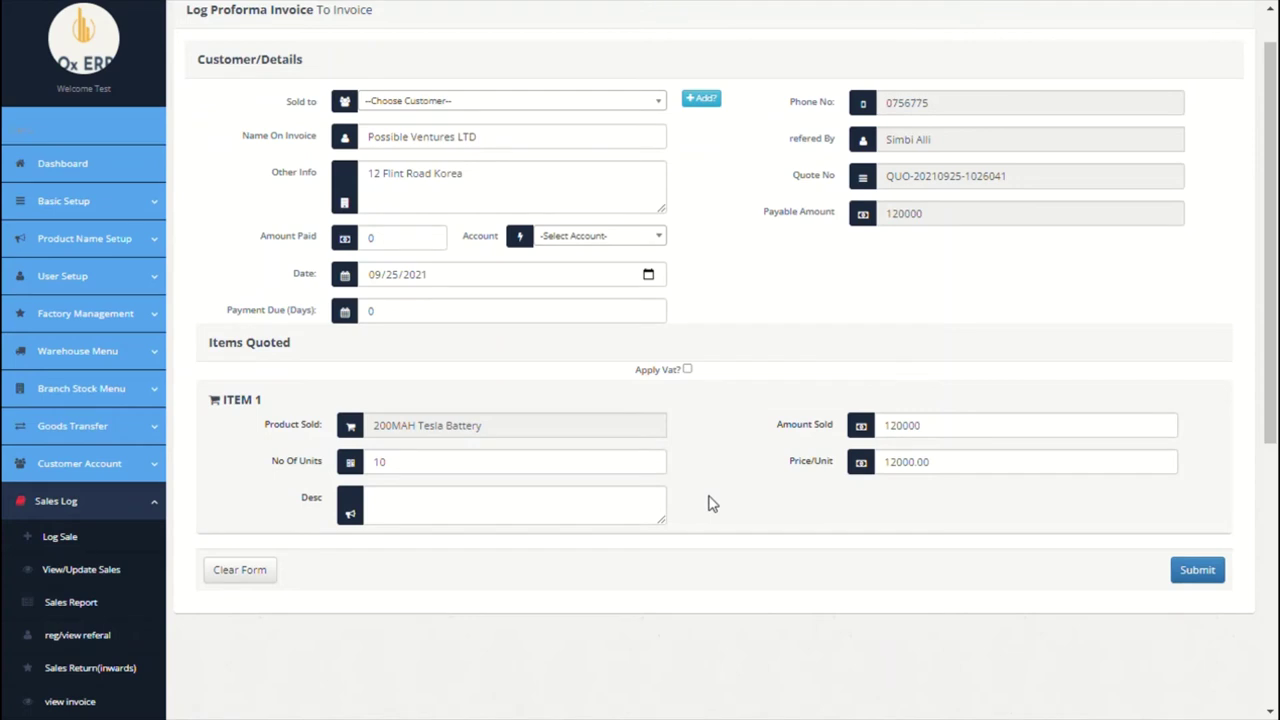
pyautogui.scroll(-1, 710, 503)
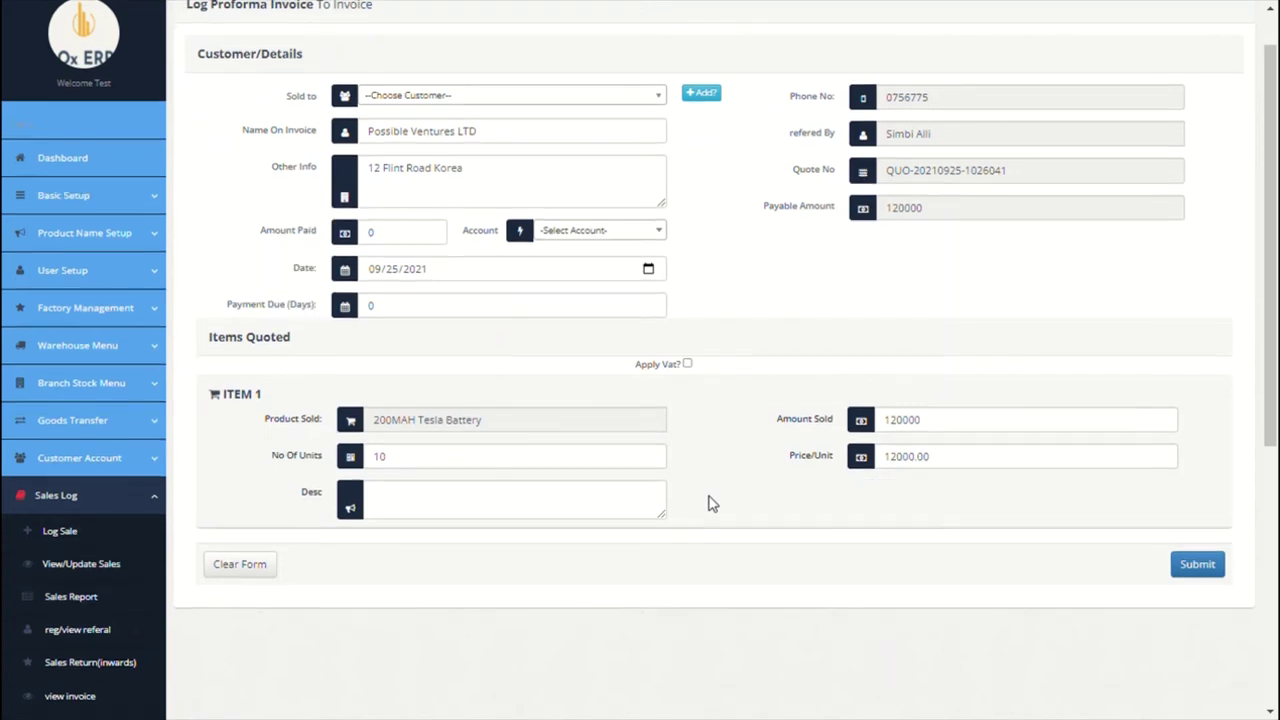
pyautogui.scroll(-2, 760, 503)
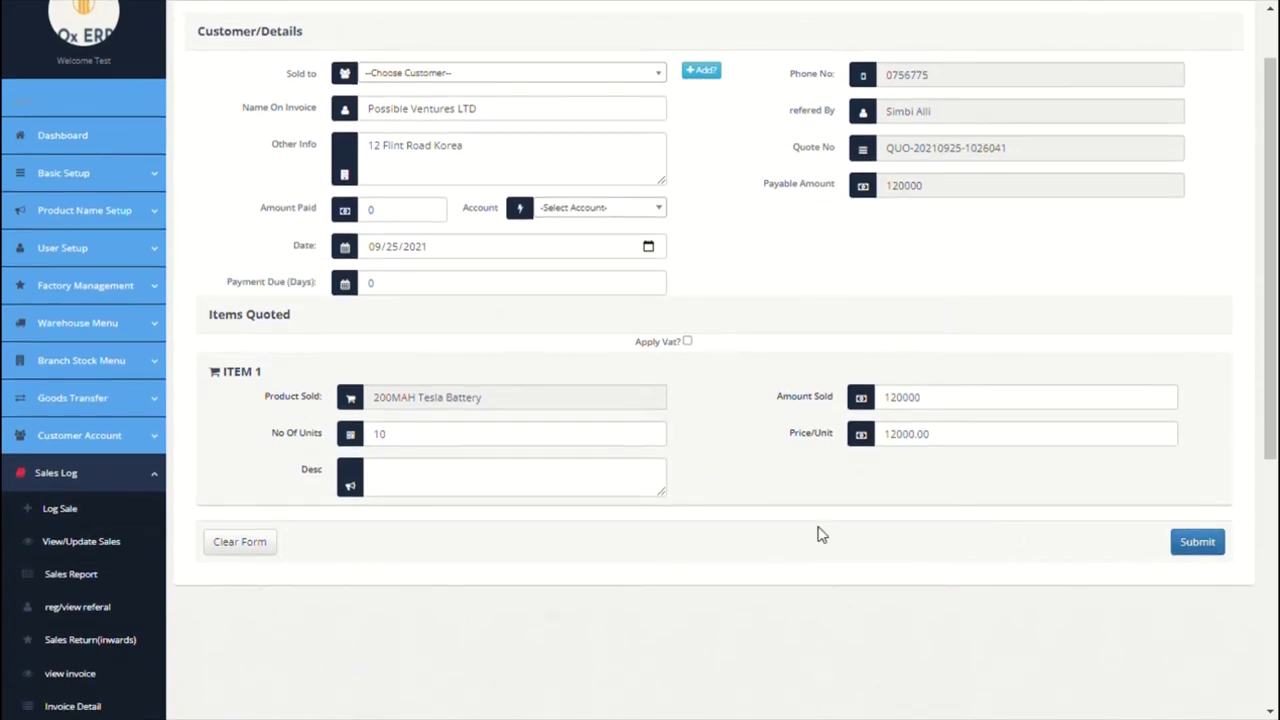
pyautogui.scroll(-5, 543, 494)
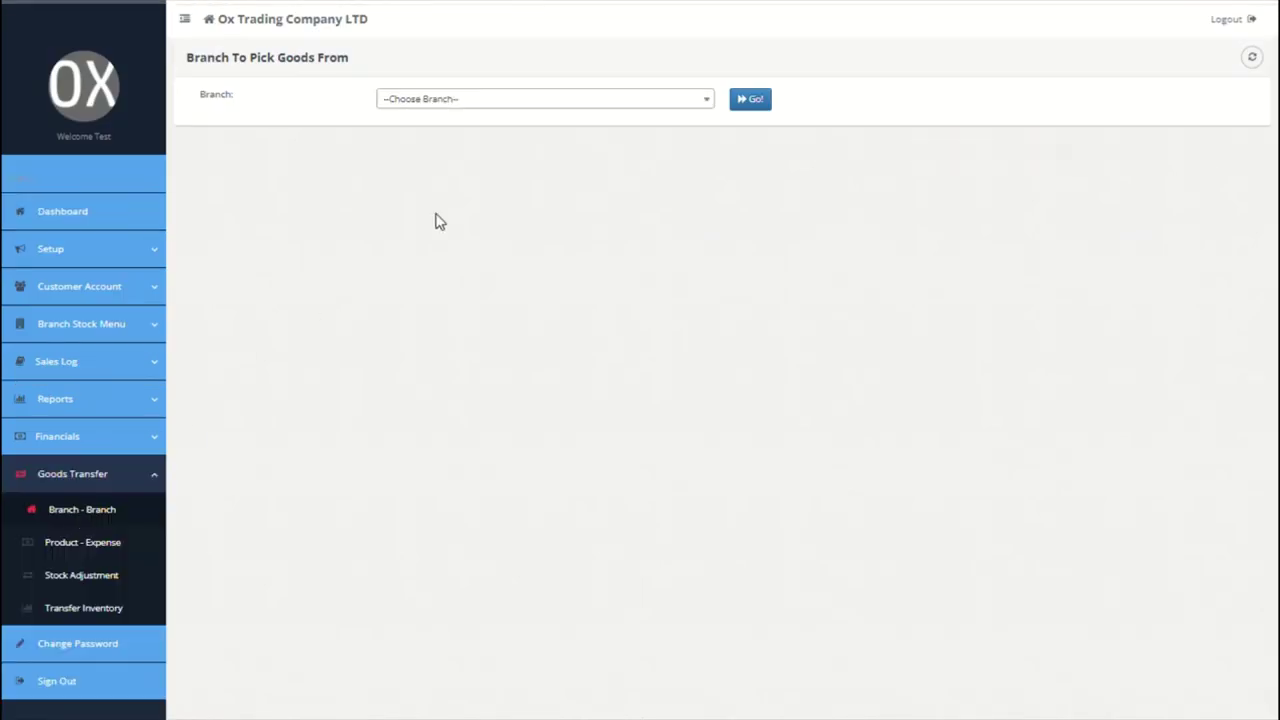
# Step: Start a goods transfer from HQ with batch name 'GOOD' and other info 'g'
pyautogui.click(629, 102)
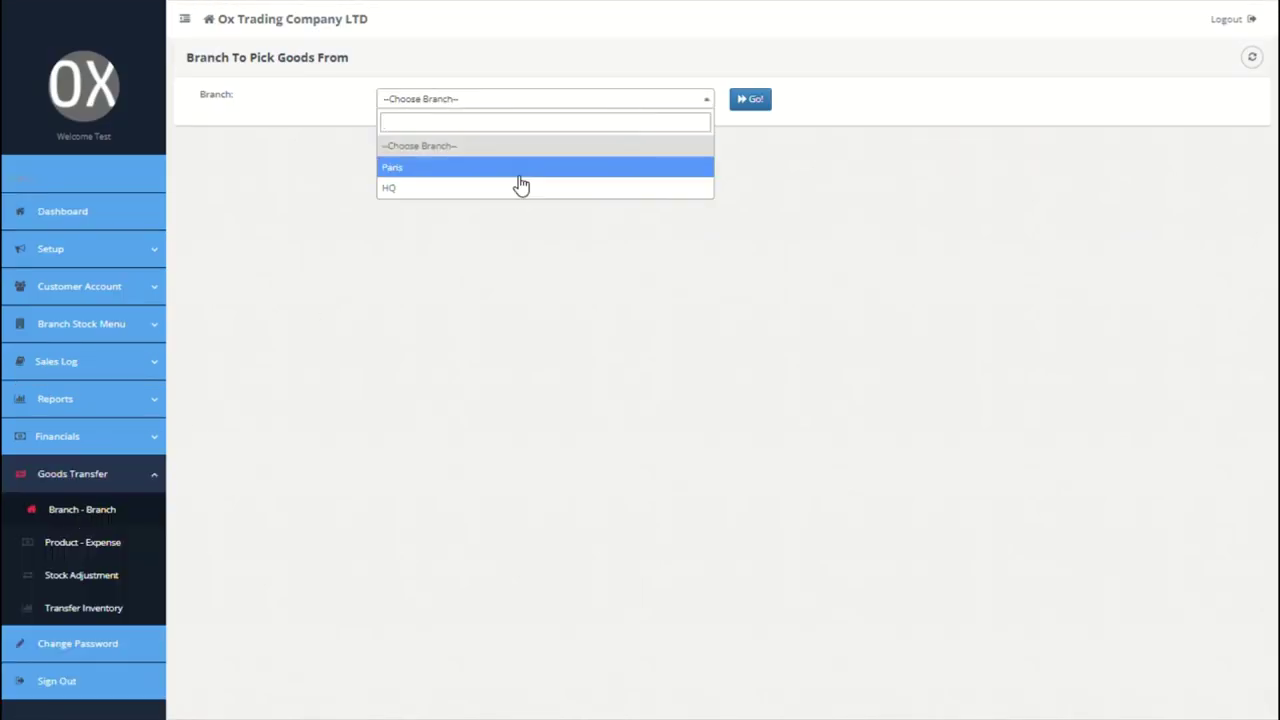
pyautogui.click(516, 191)
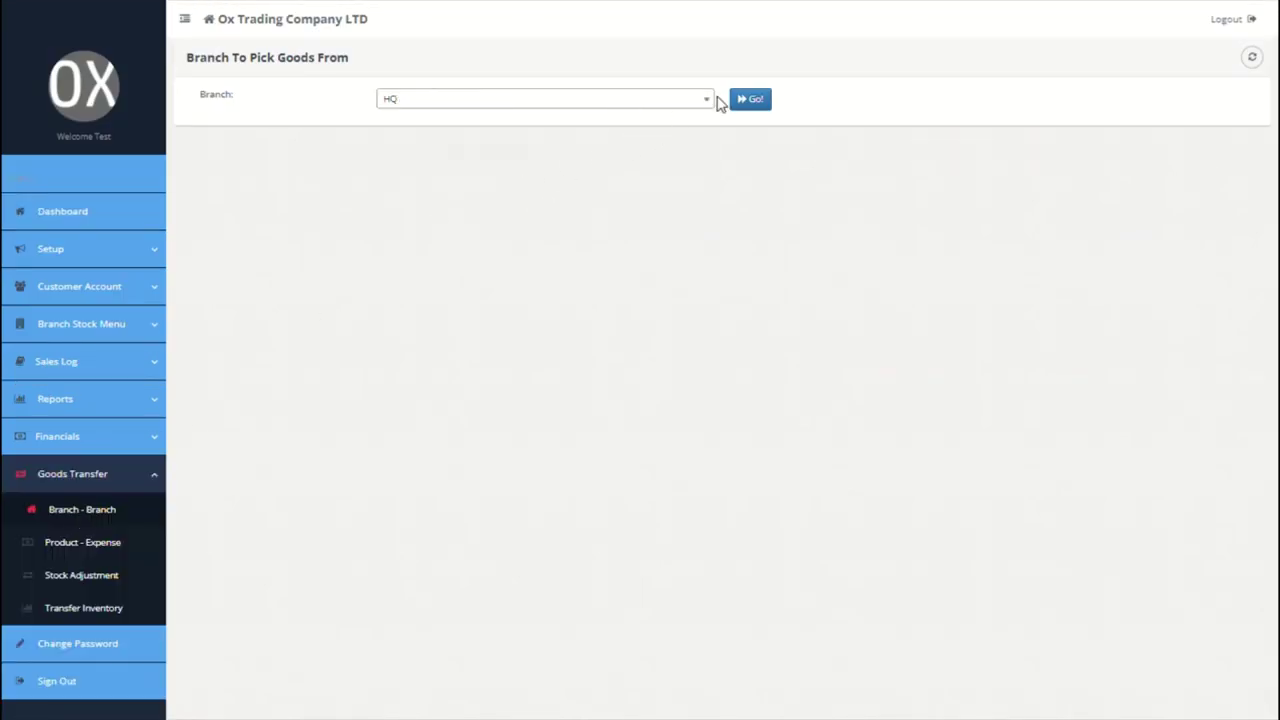
pyautogui.click(752, 101)
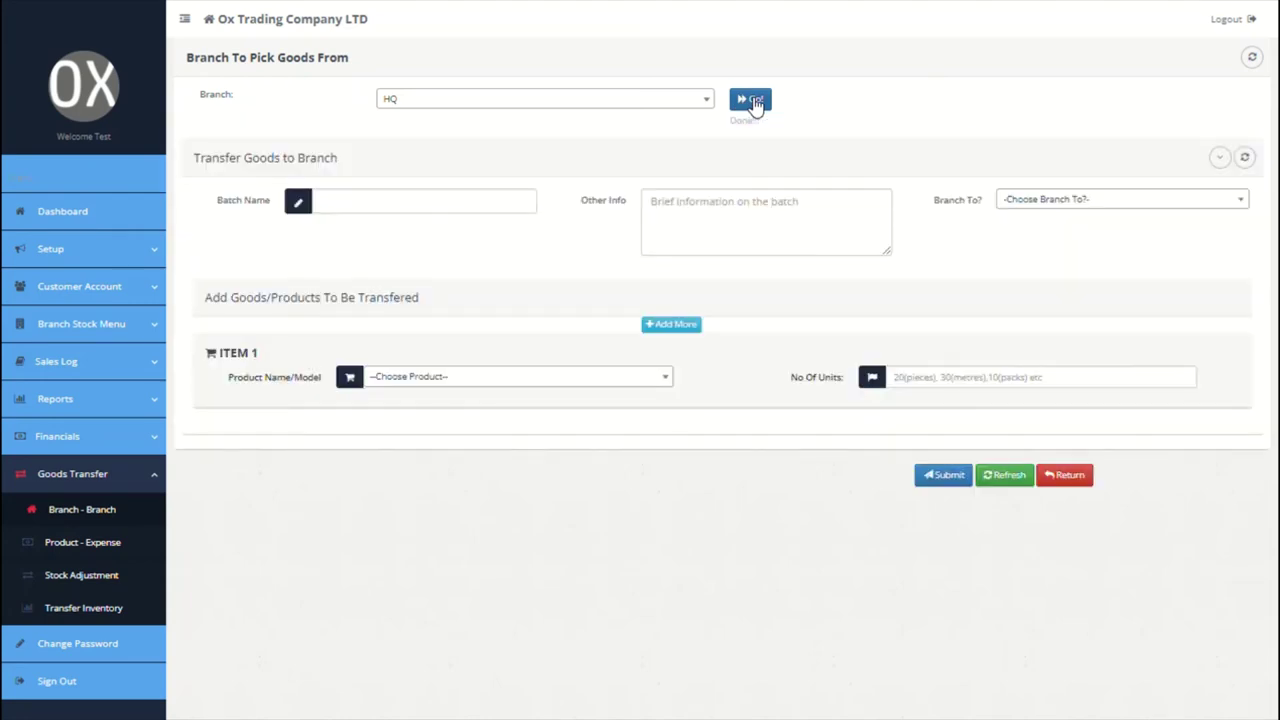
pyautogui.click(483, 207)
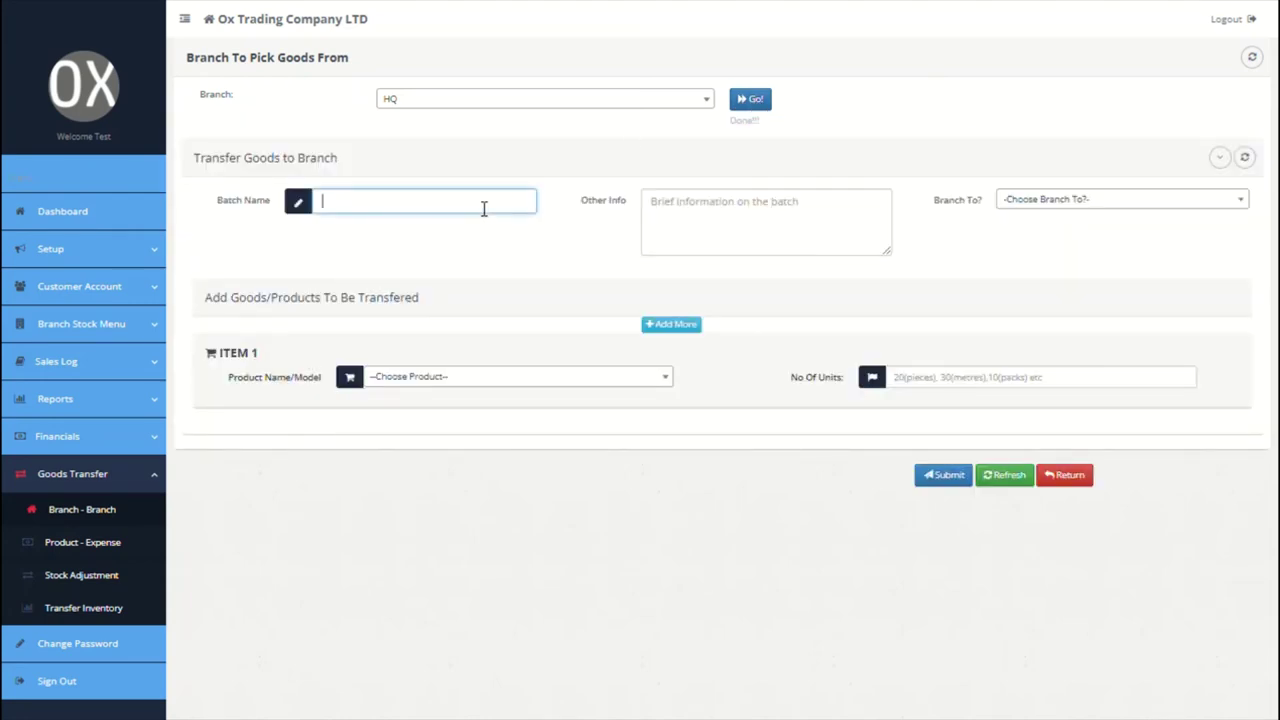
pyautogui.write('GOODS TRF')
pyautogui.click(755, 261)
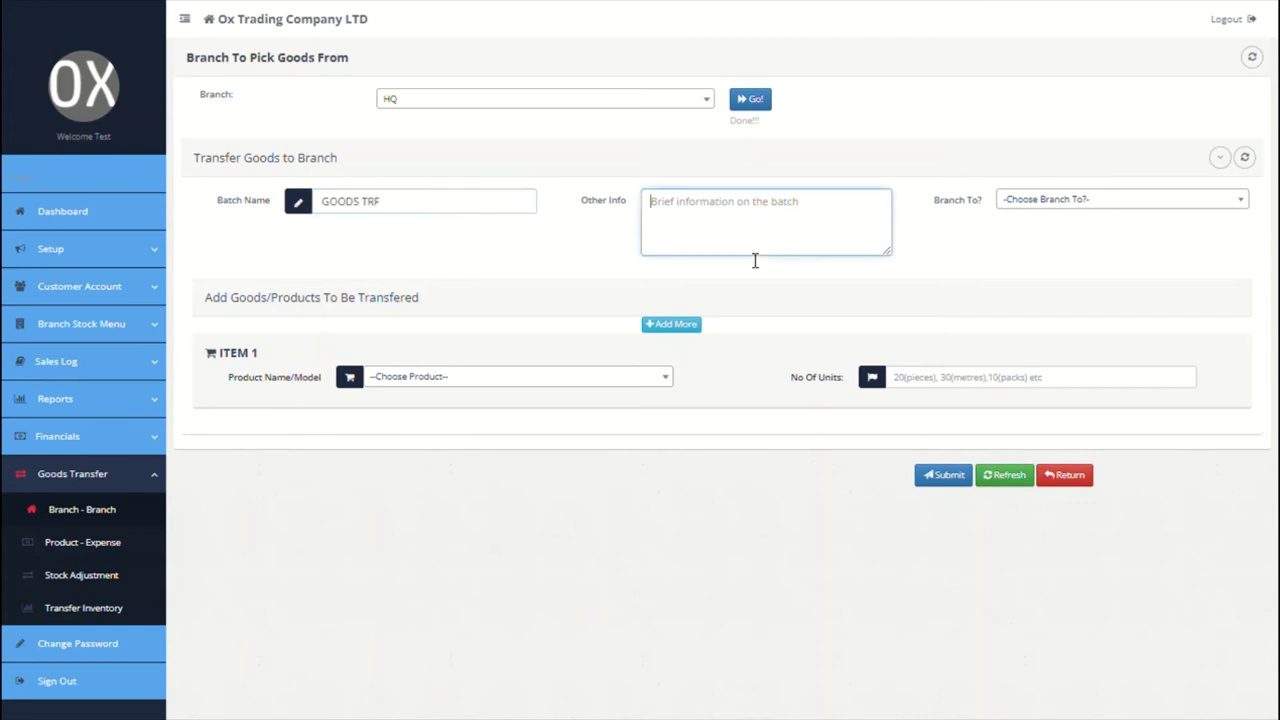
pyautogui.write('goods transfer')
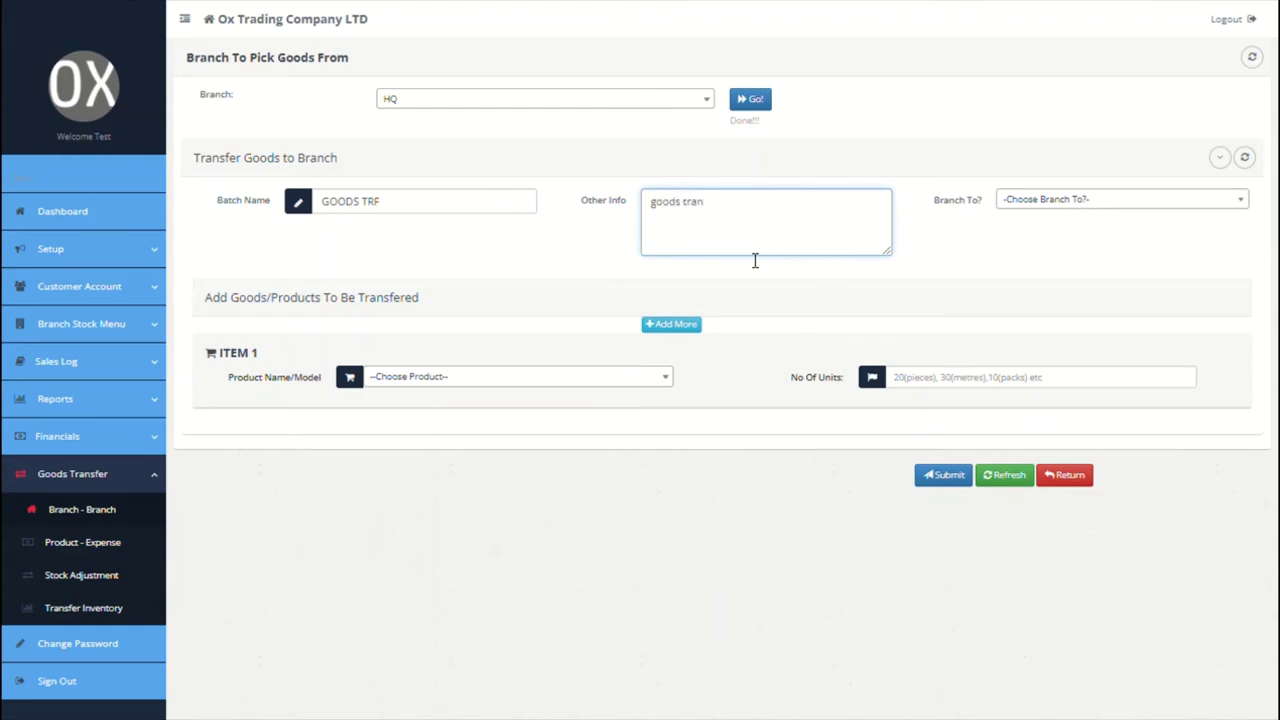
# Step: Send 10 units of Sharwama to the Paris branch and close the delivery note
pyautogui.click(1095, 203)
pyautogui.click(1053, 267)
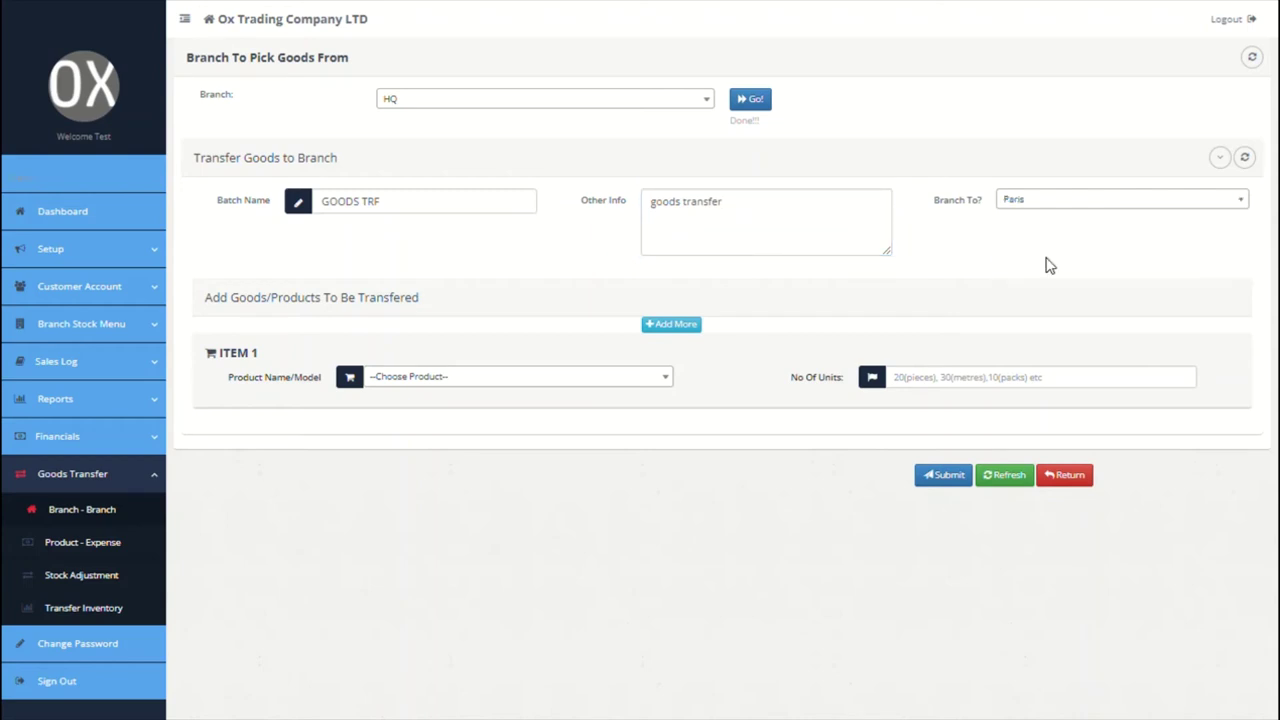
pyautogui.click(665, 380)
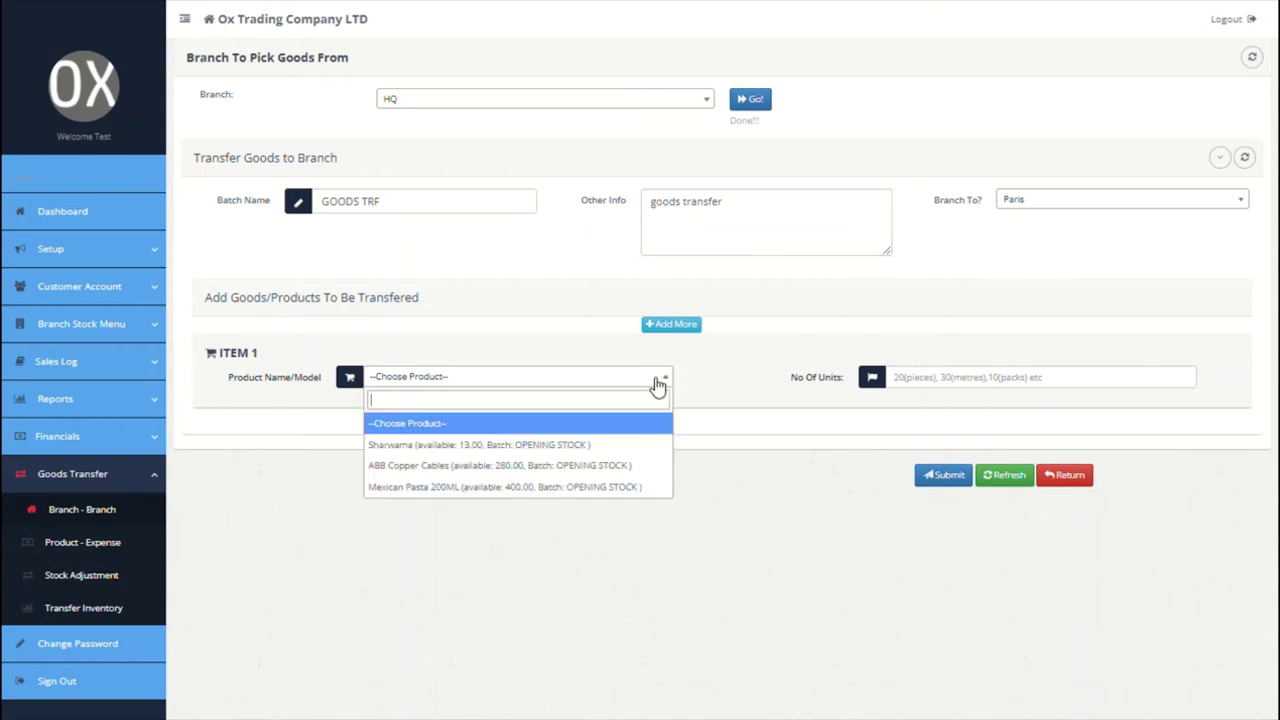
pyautogui.click(532, 449)
pyautogui.click(930, 388)
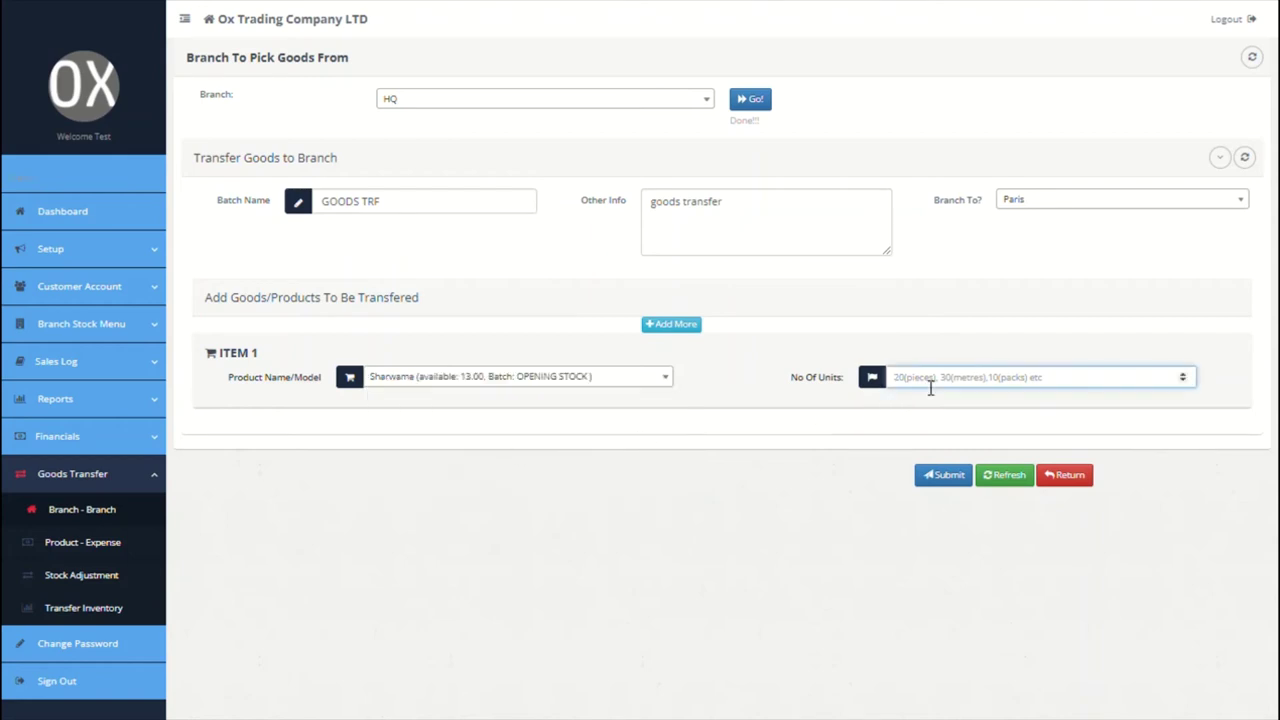
pyautogui.write('10')
pyautogui.click(954, 484)
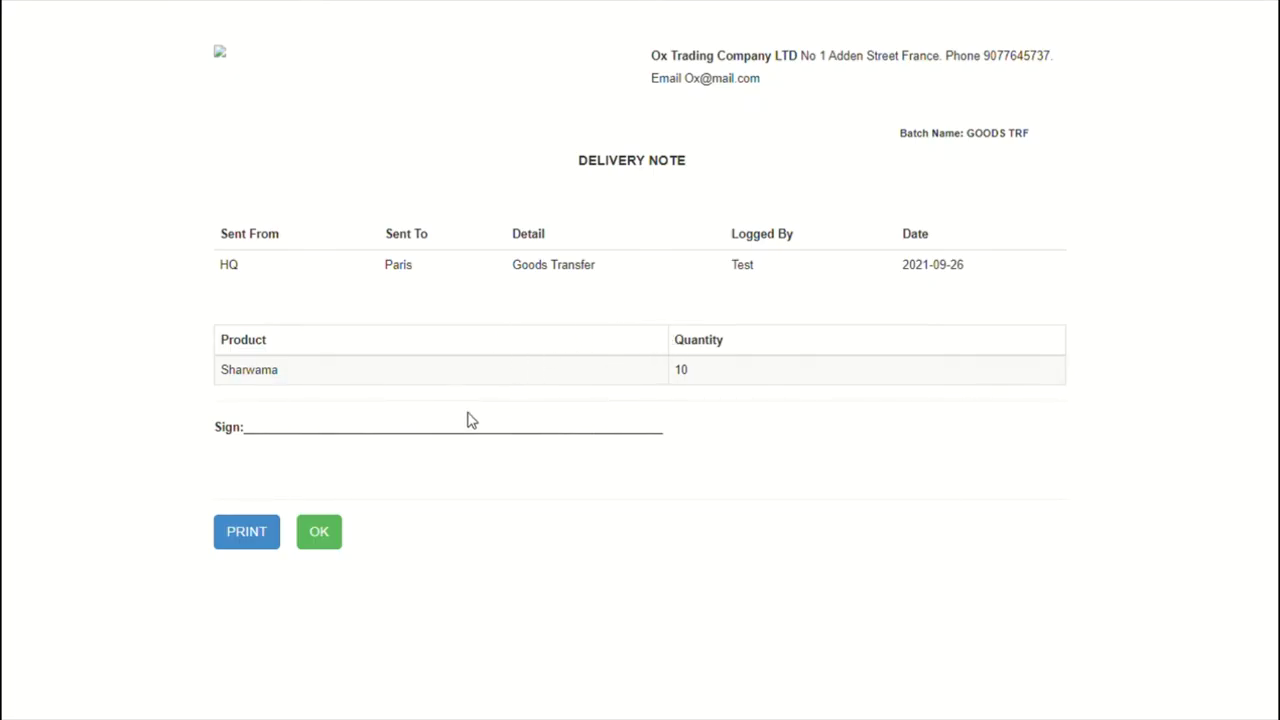
pyautogui.click(320, 534)
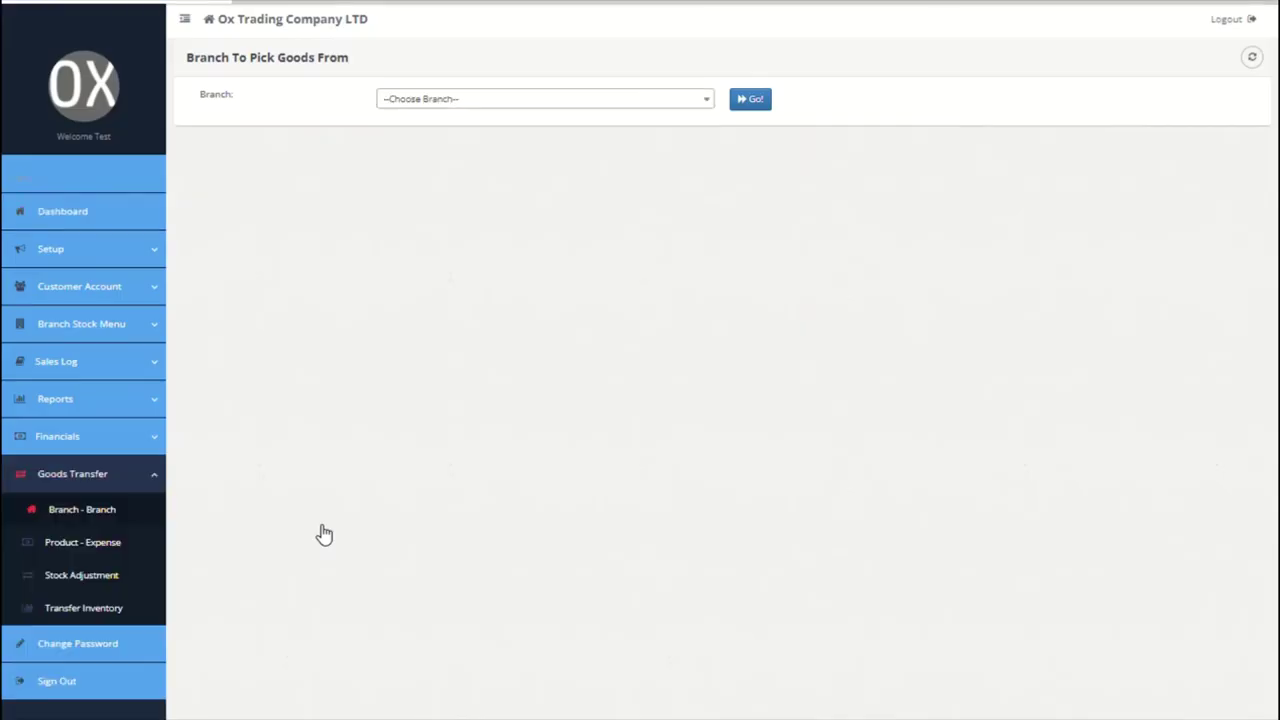
# Step: Load the product-to-expense form for location Branch, branch HQ
pyautogui.click(113, 546)
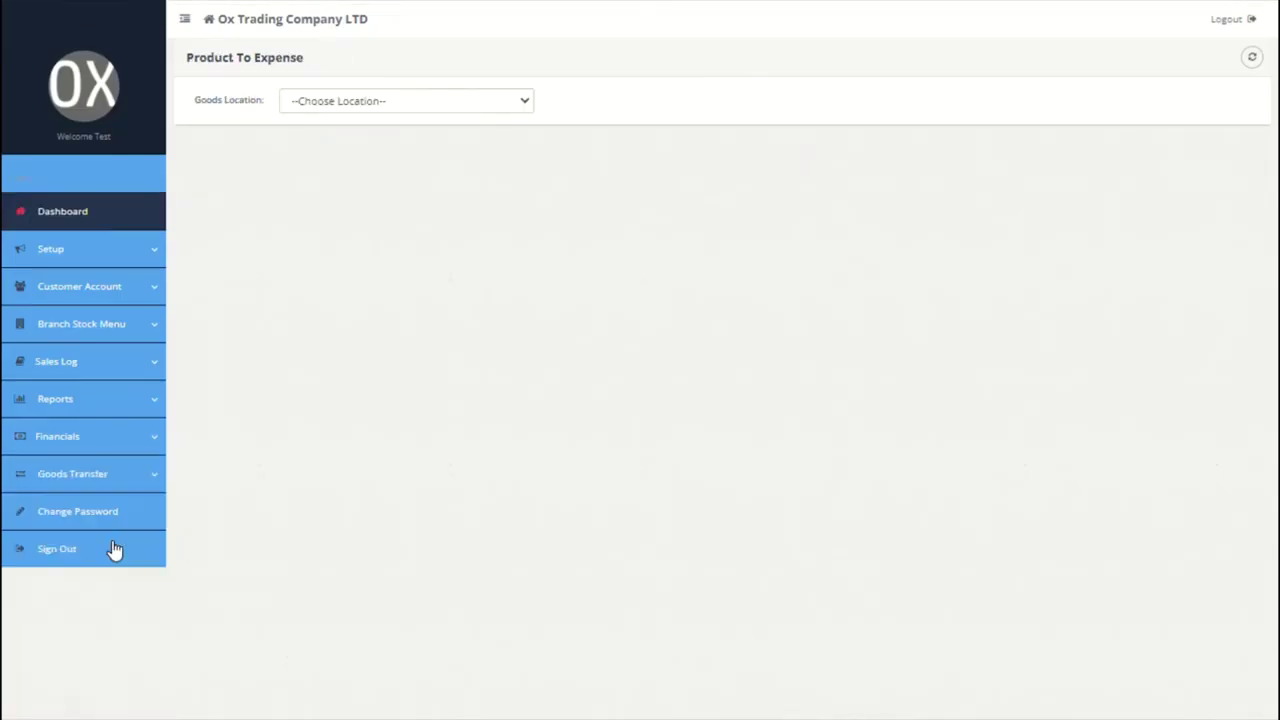
pyautogui.click(500, 104)
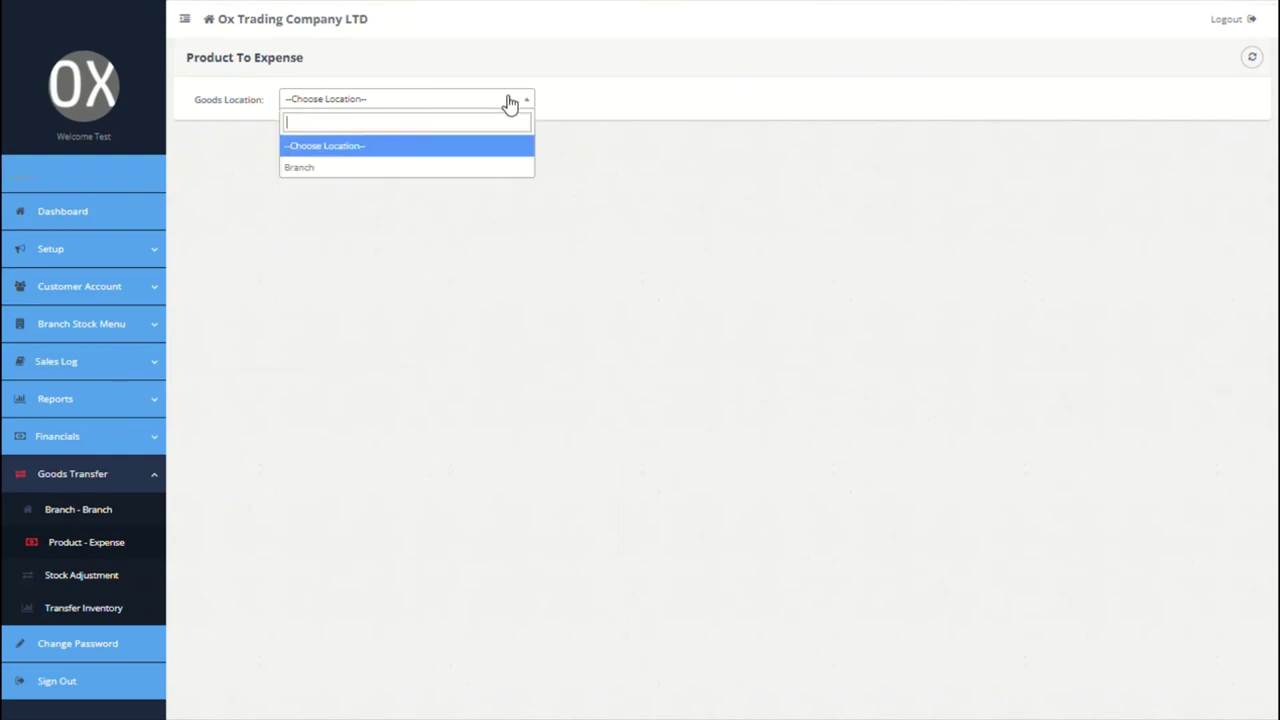
pyautogui.click(406, 168)
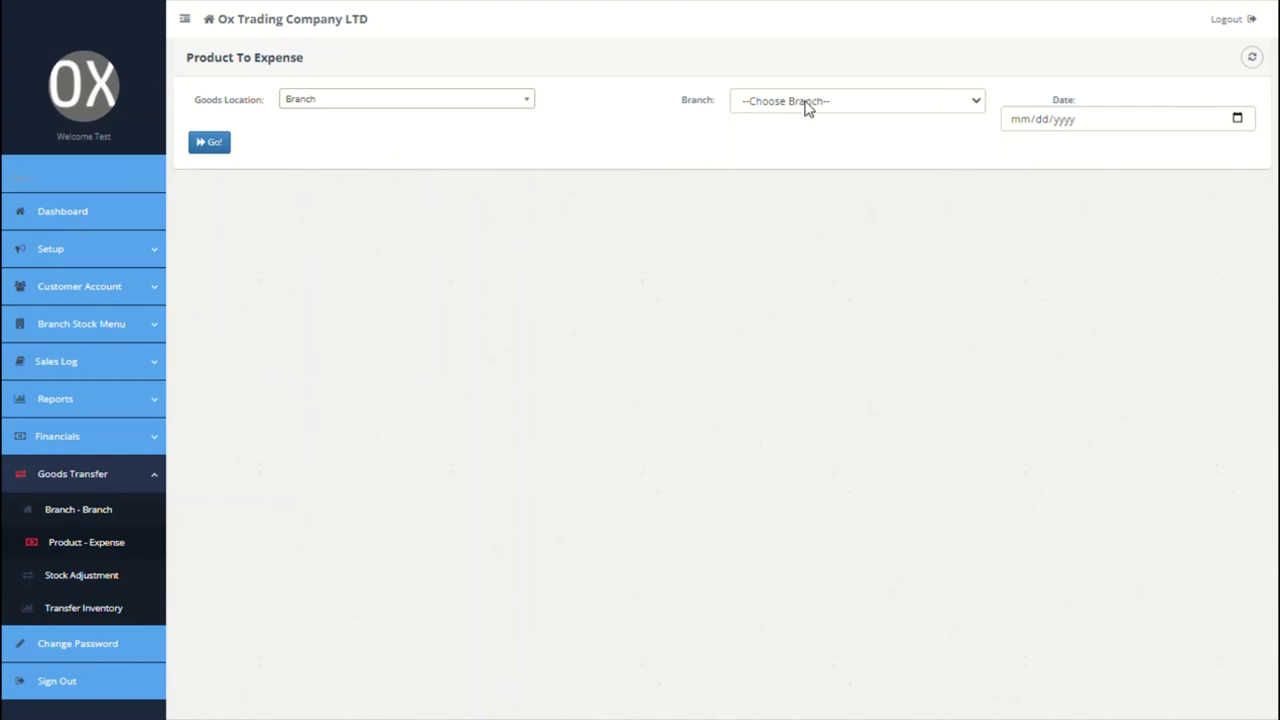
pyautogui.click(807, 103)
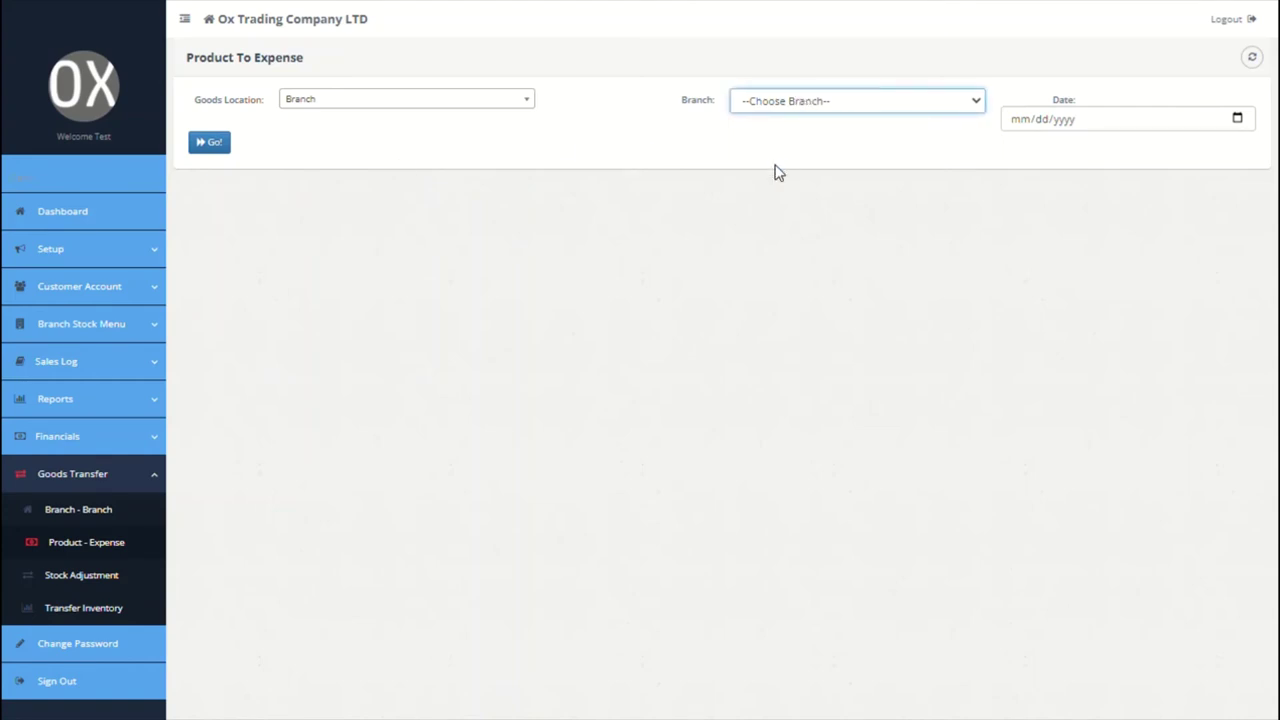
pyautogui.press('Down')
pyautogui.click(1025, 128)
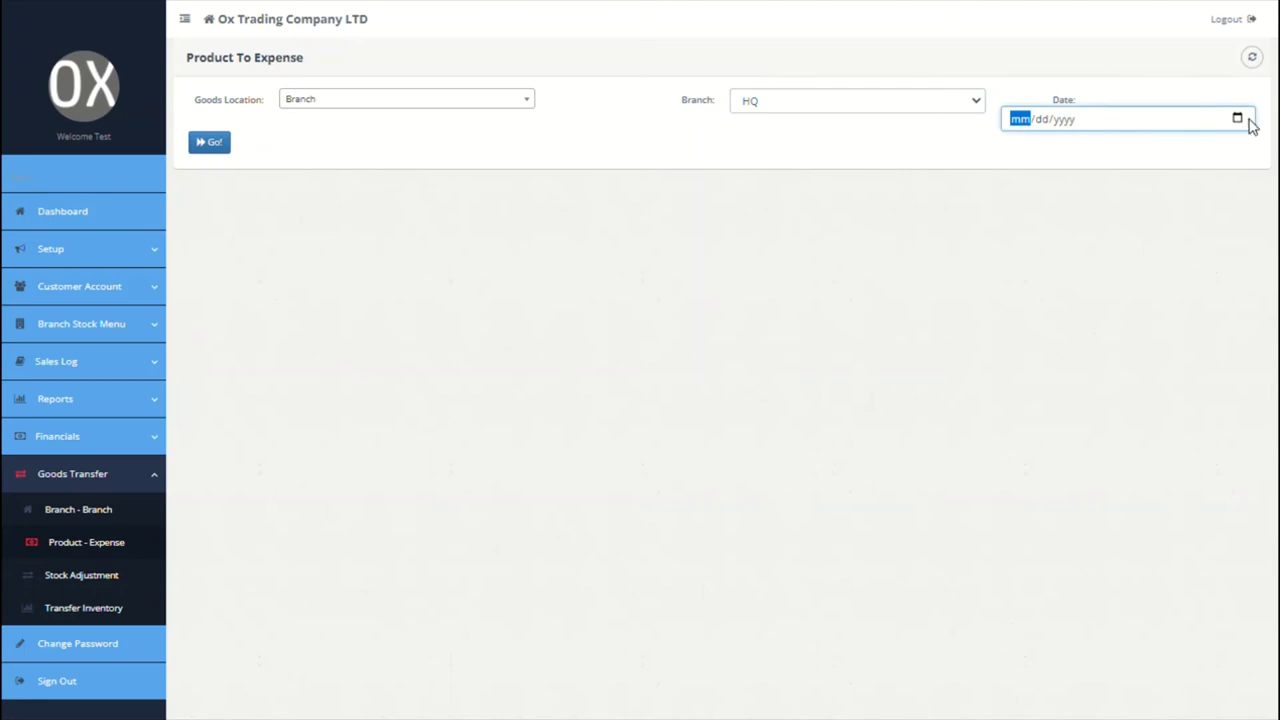
pyautogui.click(209, 146)
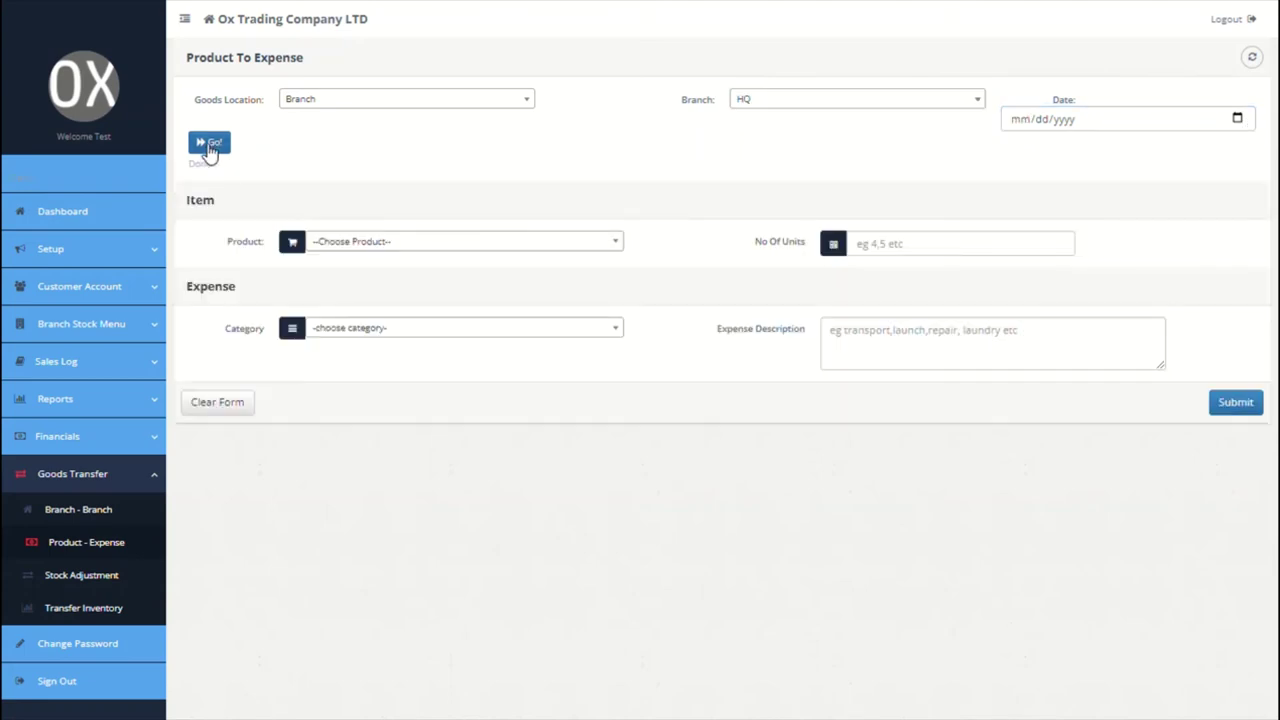
# Step: Expense 3 units of Sharwama under category Launch, described as 'consumed by staff'
pyautogui.click(440, 246)
pyautogui.click(411, 309)
pyautogui.click(868, 255)
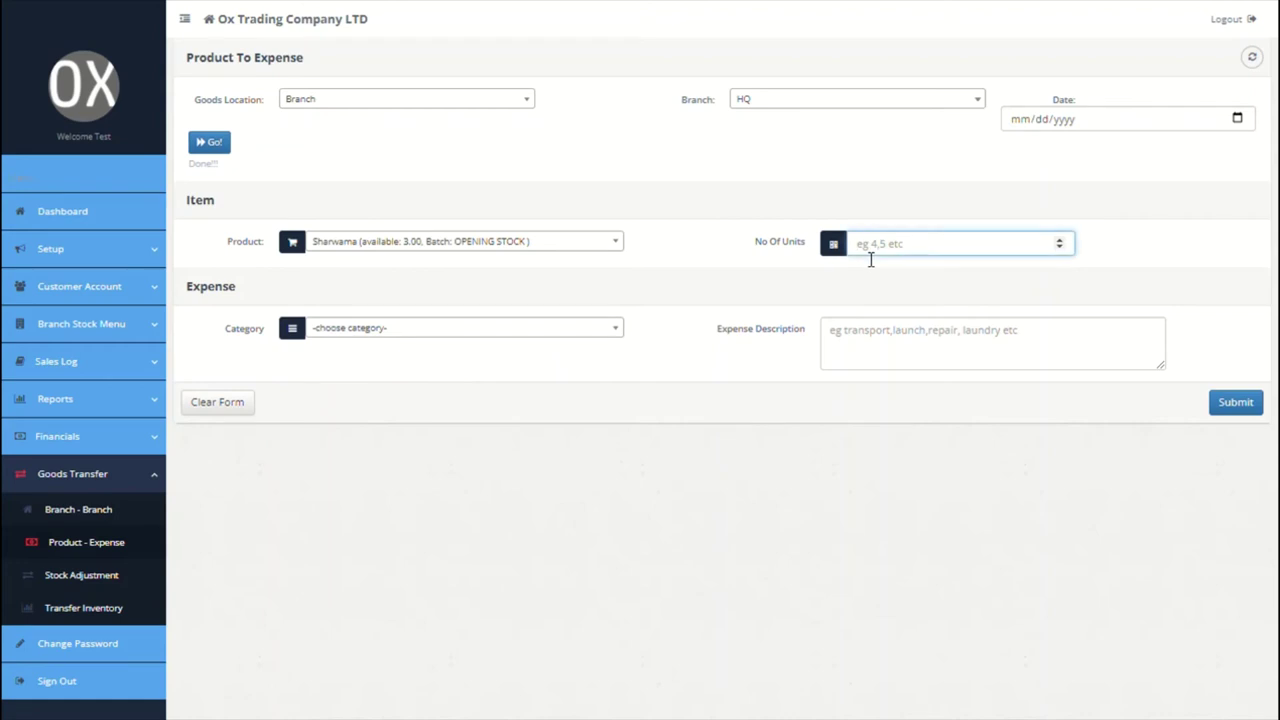
pyautogui.write('3')
pyautogui.click(469, 329)
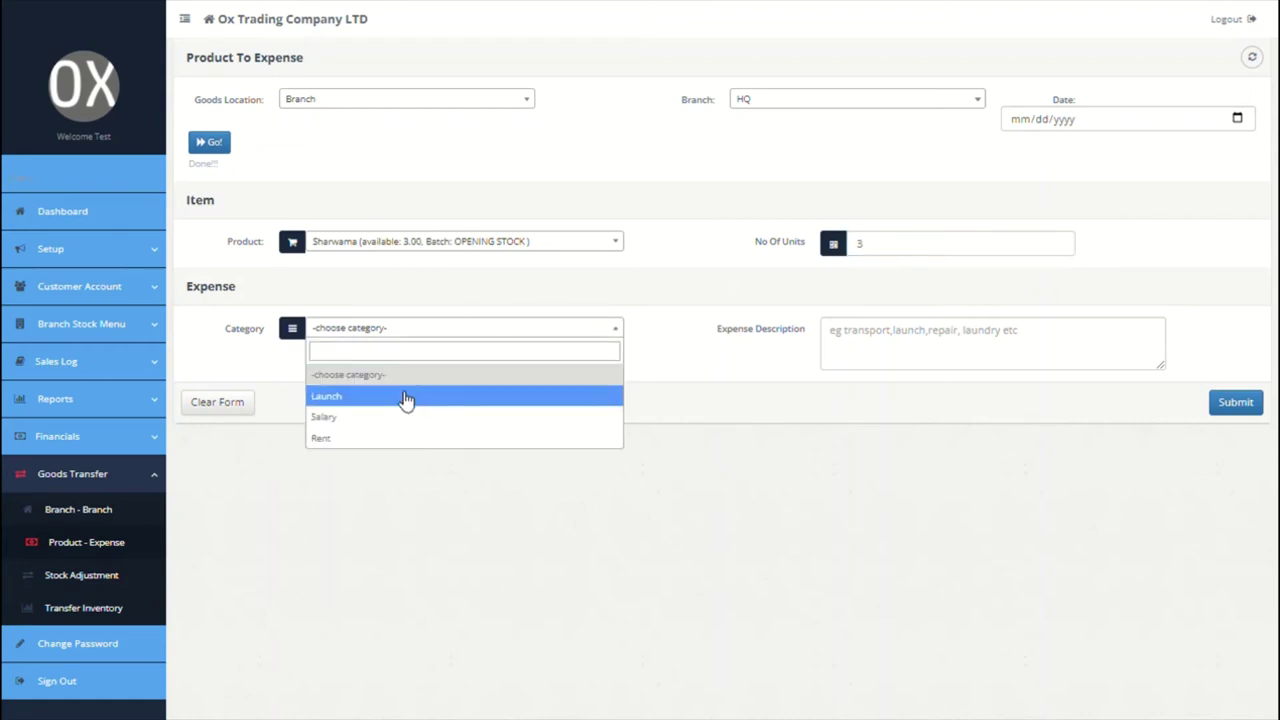
pyautogui.click(409, 398)
pyautogui.click(914, 348)
pyautogui.write('consumed')
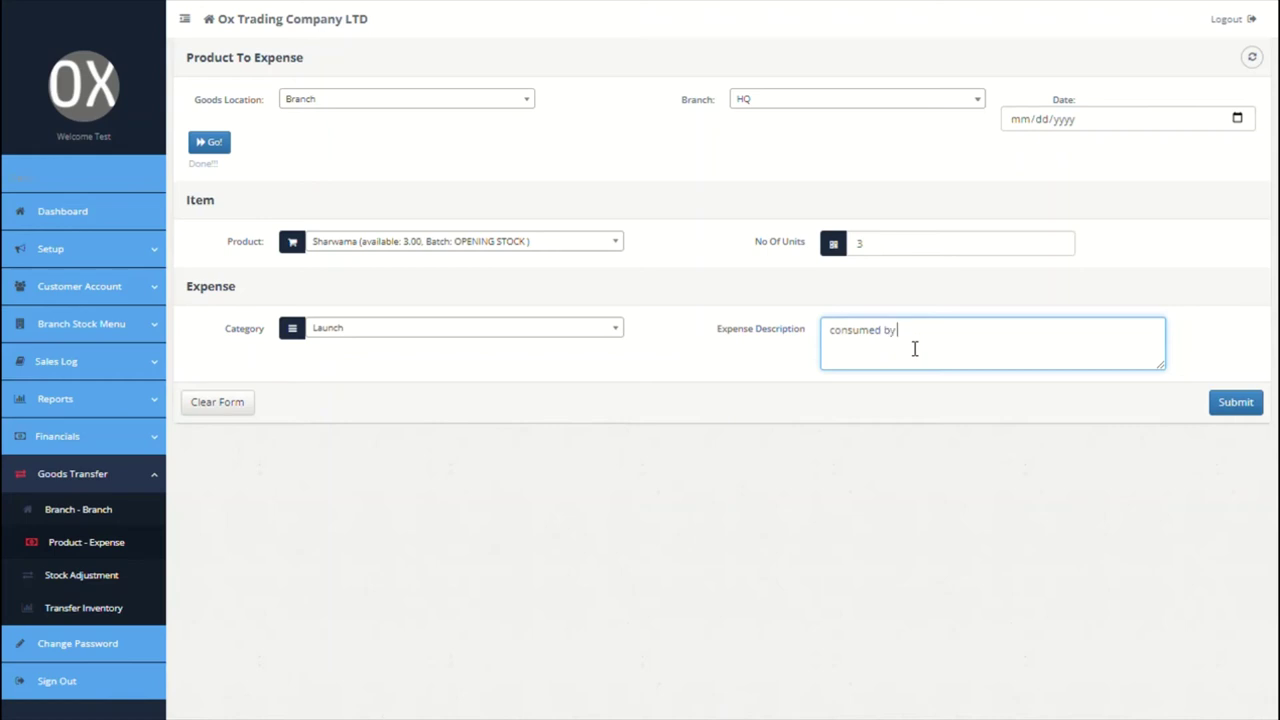
pyautogui.write('by staff')
pyautogui.click(88, 576)
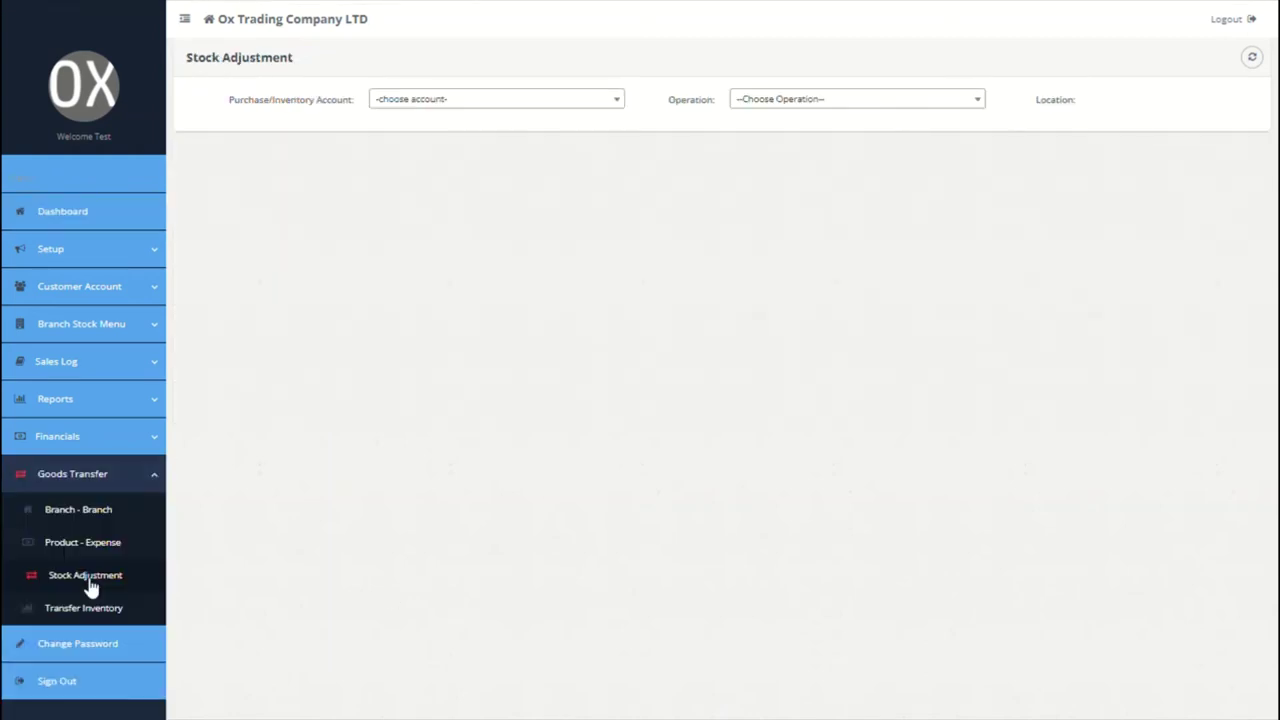
# Step: Set up a Subtract Stock adjustment on HQ Purchases Account for branch HQ, dated 09/28/2021
pyautogui.click(619, 110)
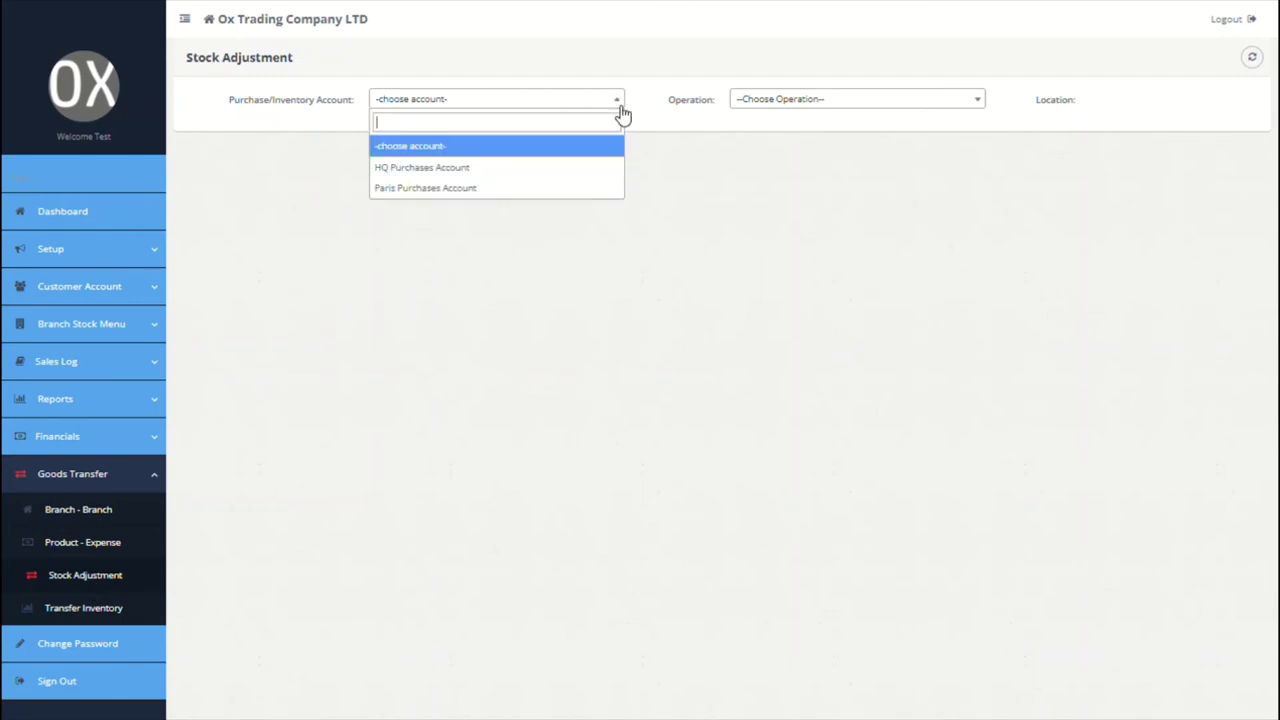
pyautogui.click(528, 170)
pyautogui.click(829, 97)
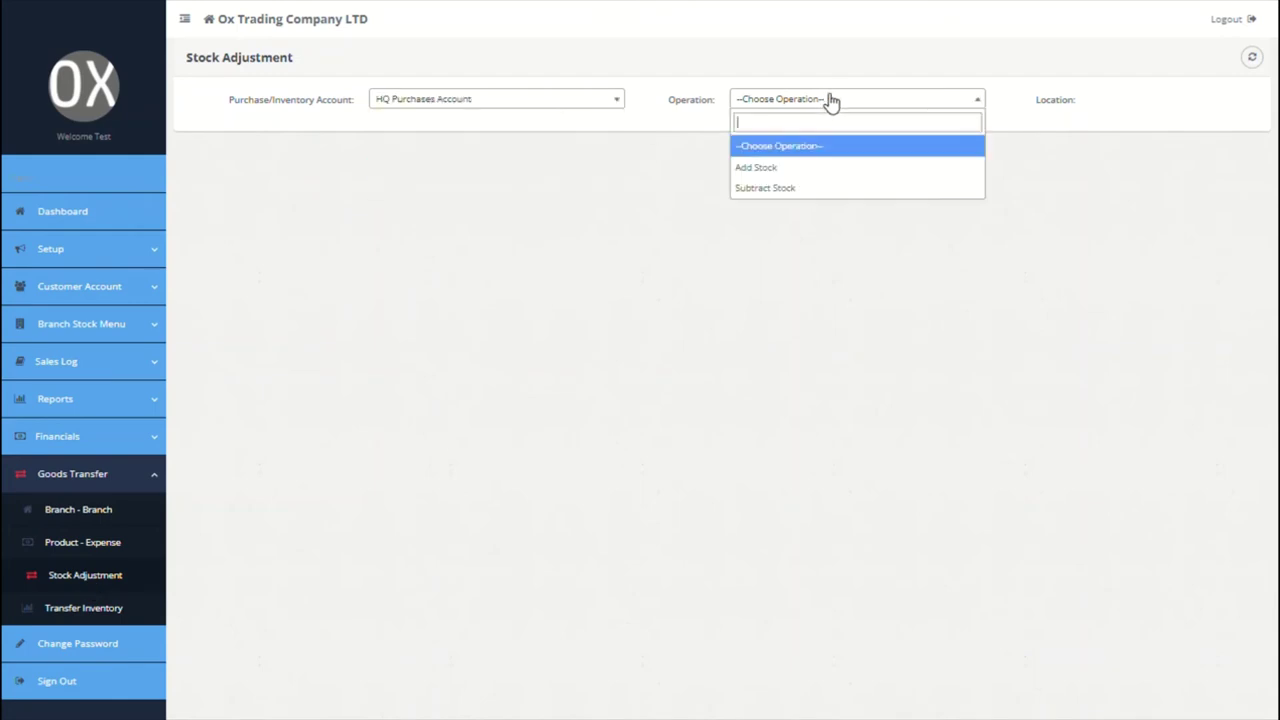
pyautogui.click(779, 190)
pyautogui.click(1248, 99)
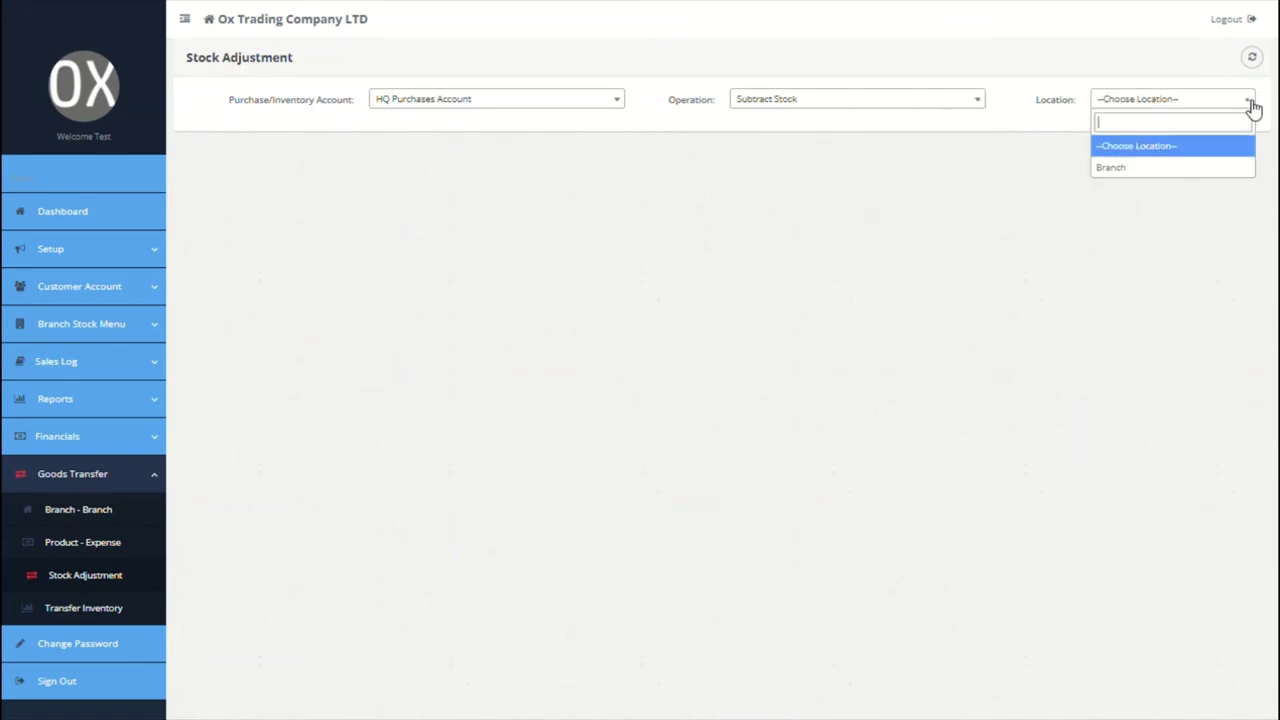
pyautogui.click(1180, 166)
pyautogui.click(610, 133)
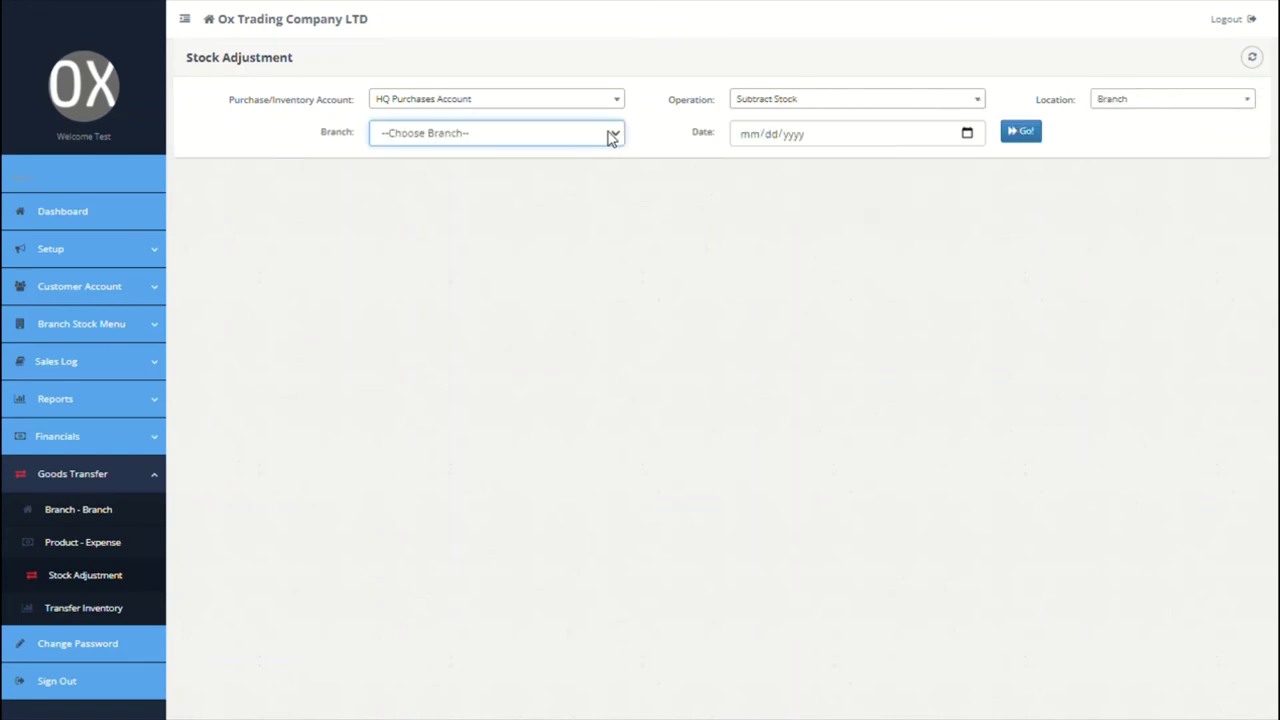
pyautogui.click(520, 198)
pyautogui.click(972, 133)
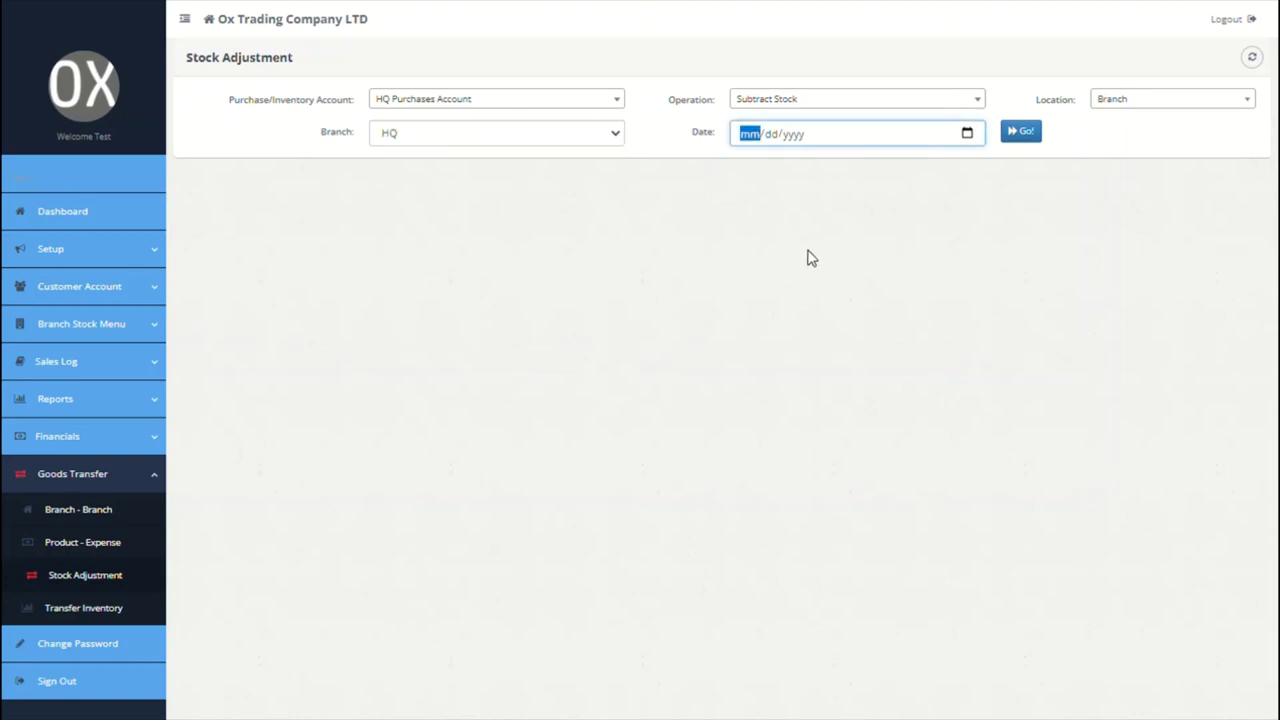
pyautogui.write('09282021')
pyautogui.click(1022, 133)
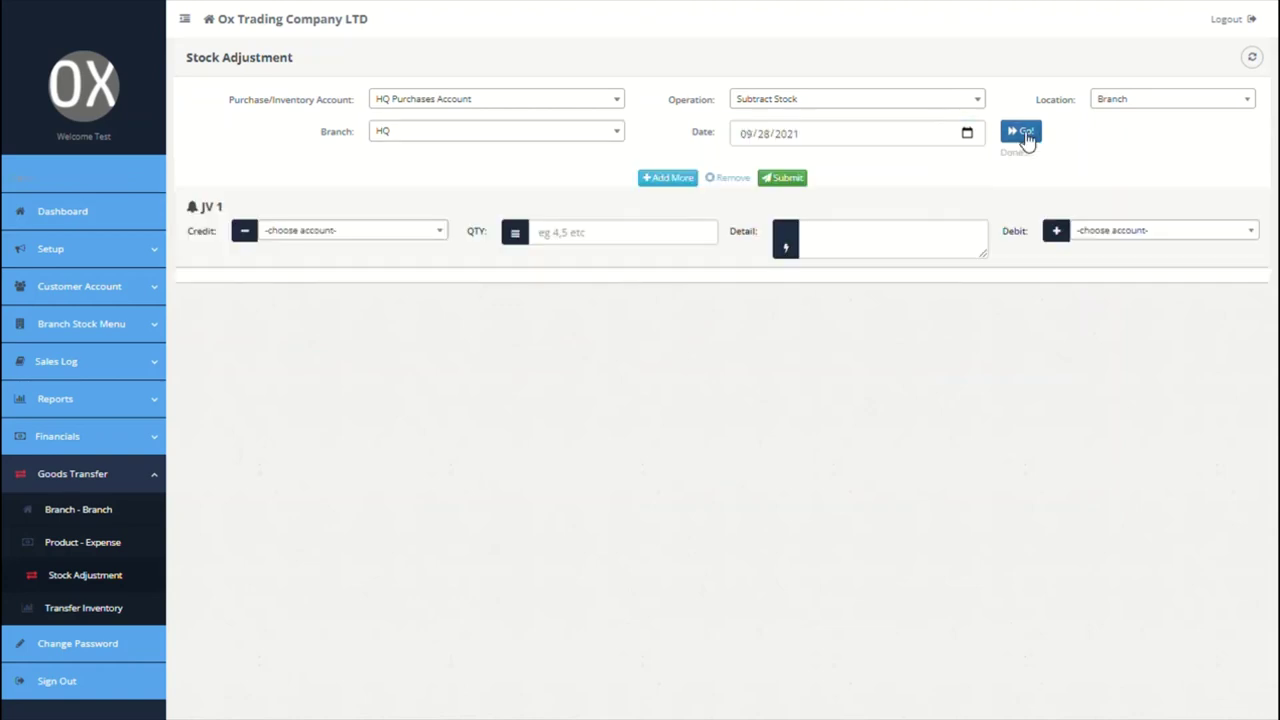
# Step: Credit 8 ABB Copper Cables, detail 'stock adjustment', debit HQ Purchases, and submit
pyautogui.click(390, 236)
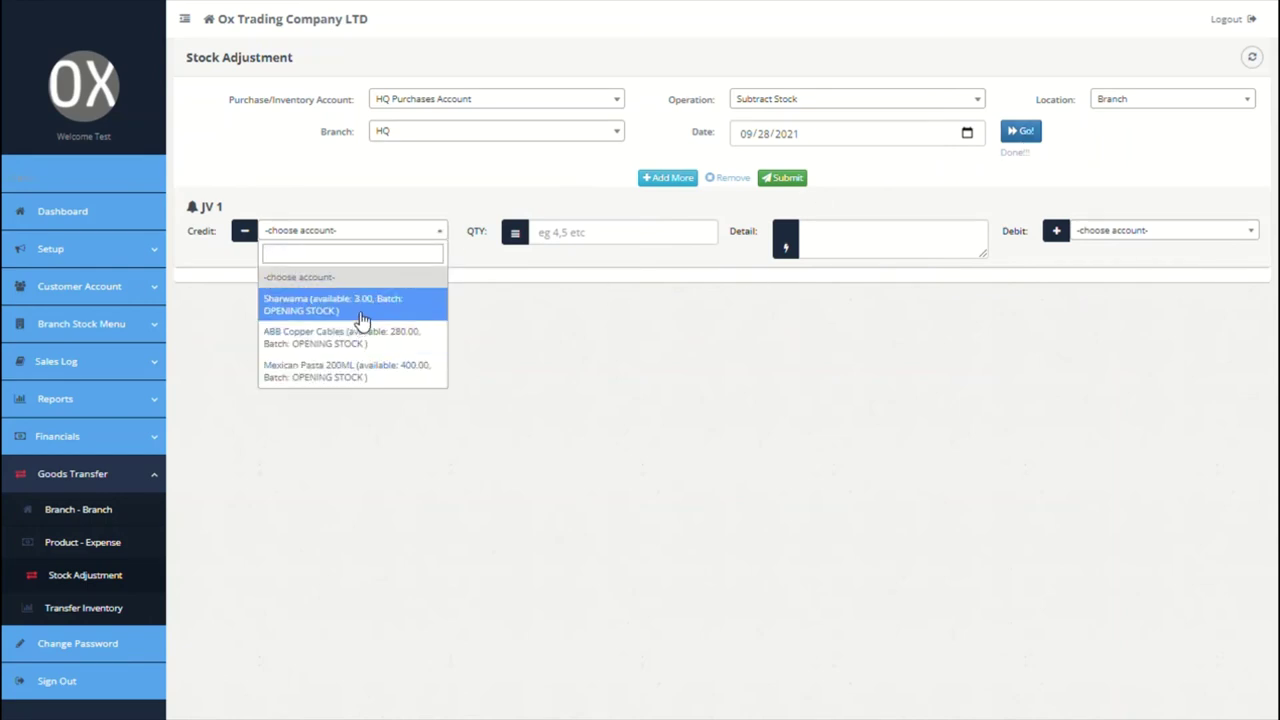
pyautogui.click(358, 335)
pyautogui.click(620, 236)
pyautogui.write('8')
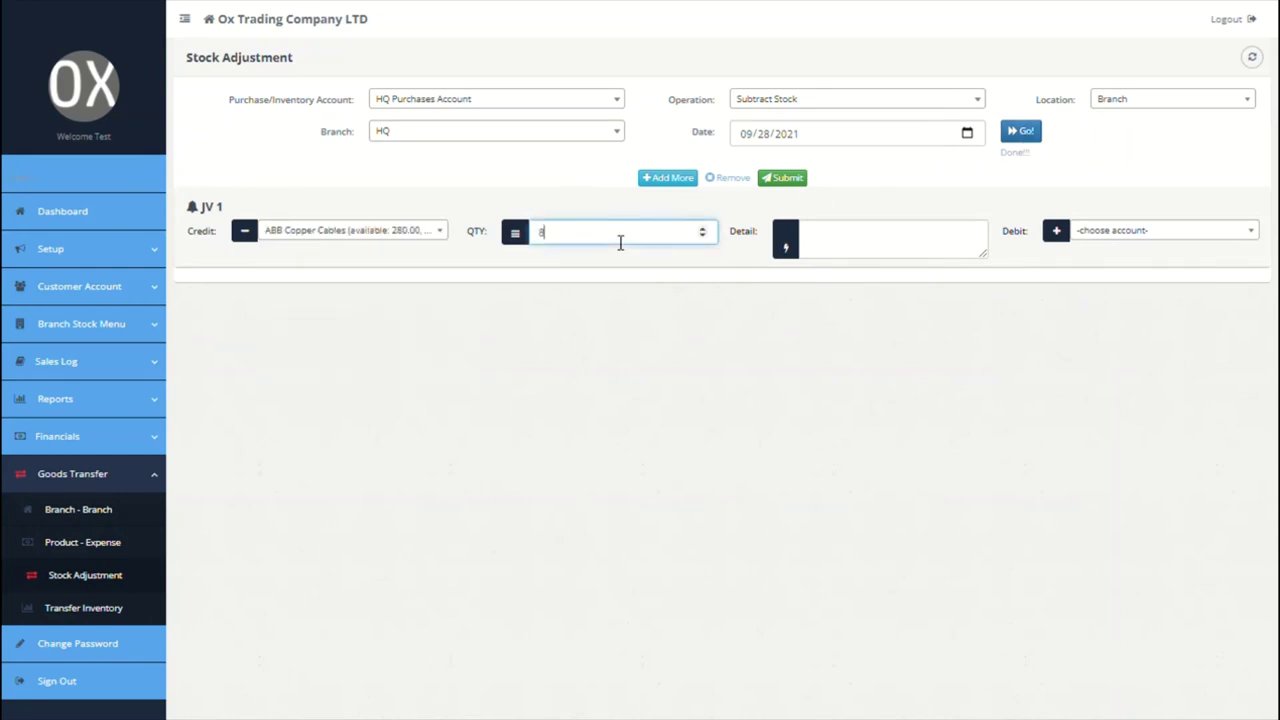
pyautogui.click(849, 248)
pyautogui.write('st')
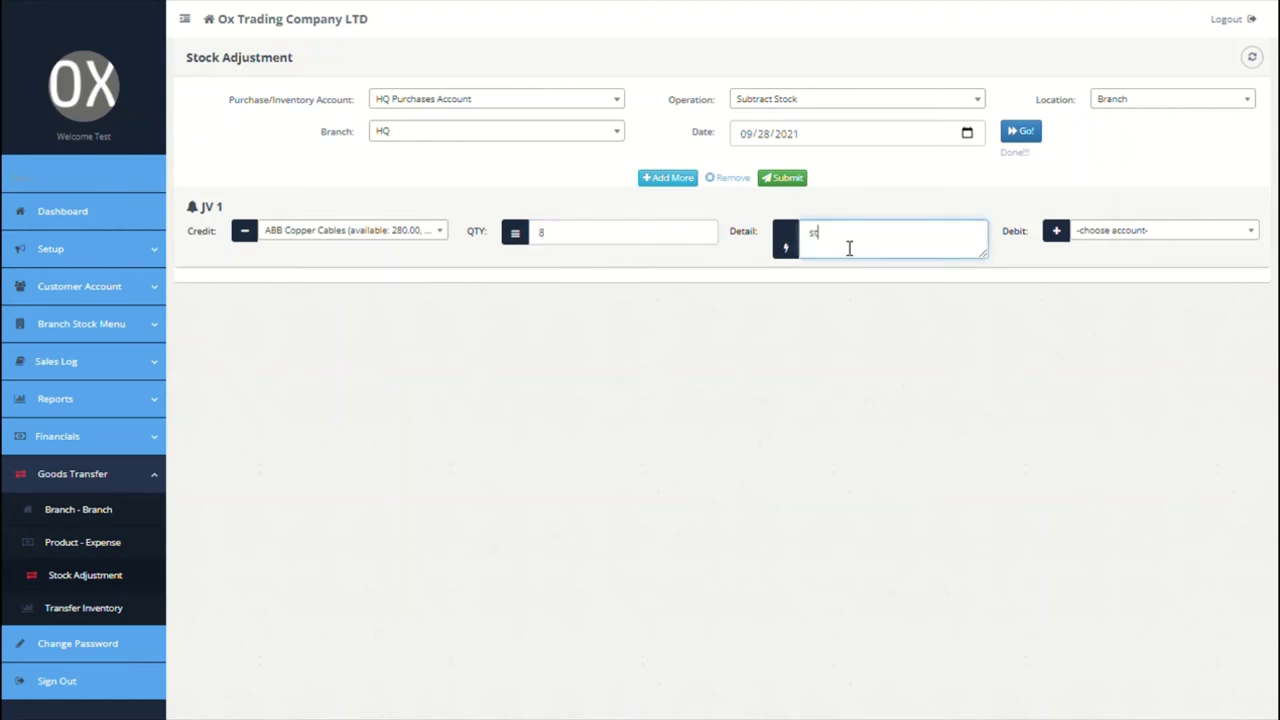
pyautogui.write('ock adjustement')
pyautogui.press('BackSpace')
pyautogui.press('BackSpace')
pyautogui.press('BackSpace')
pyautogui.press('BackSpace')
pyautogui.press('BackSpace')
pyautogui.write('tment')
pyautogui.click(1140, 240)
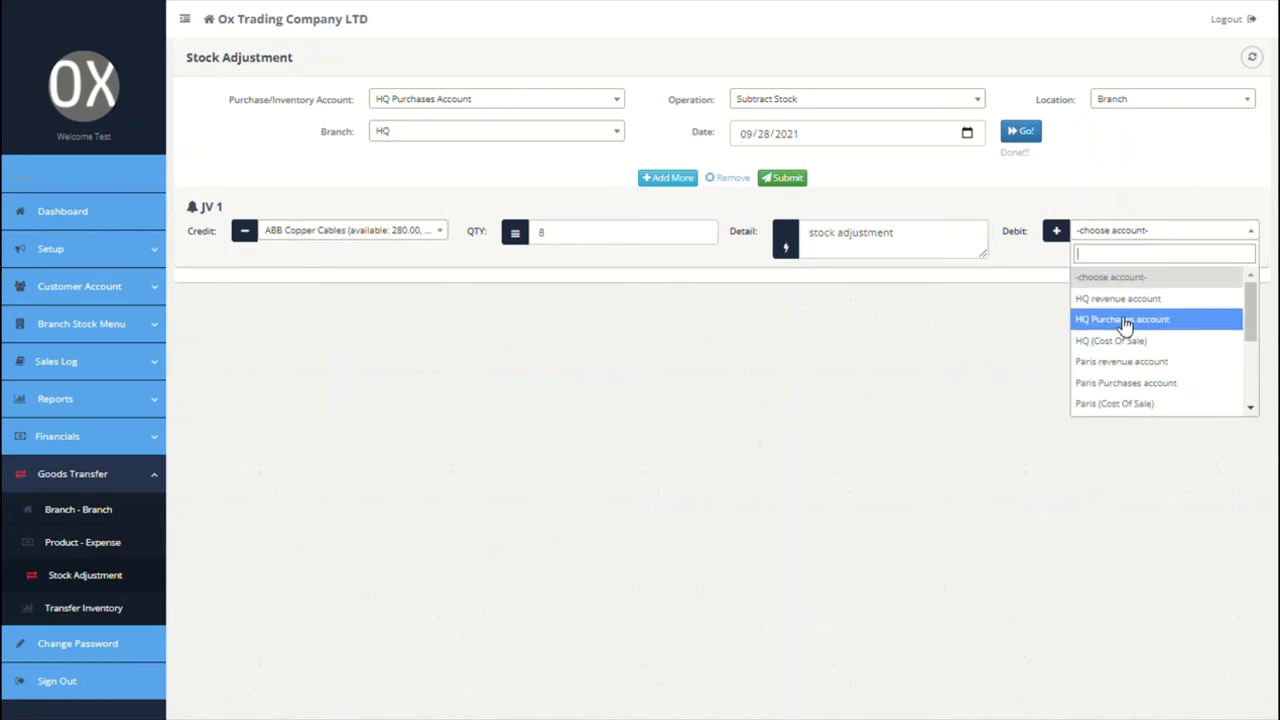
pyautogui.click(1125, 320)
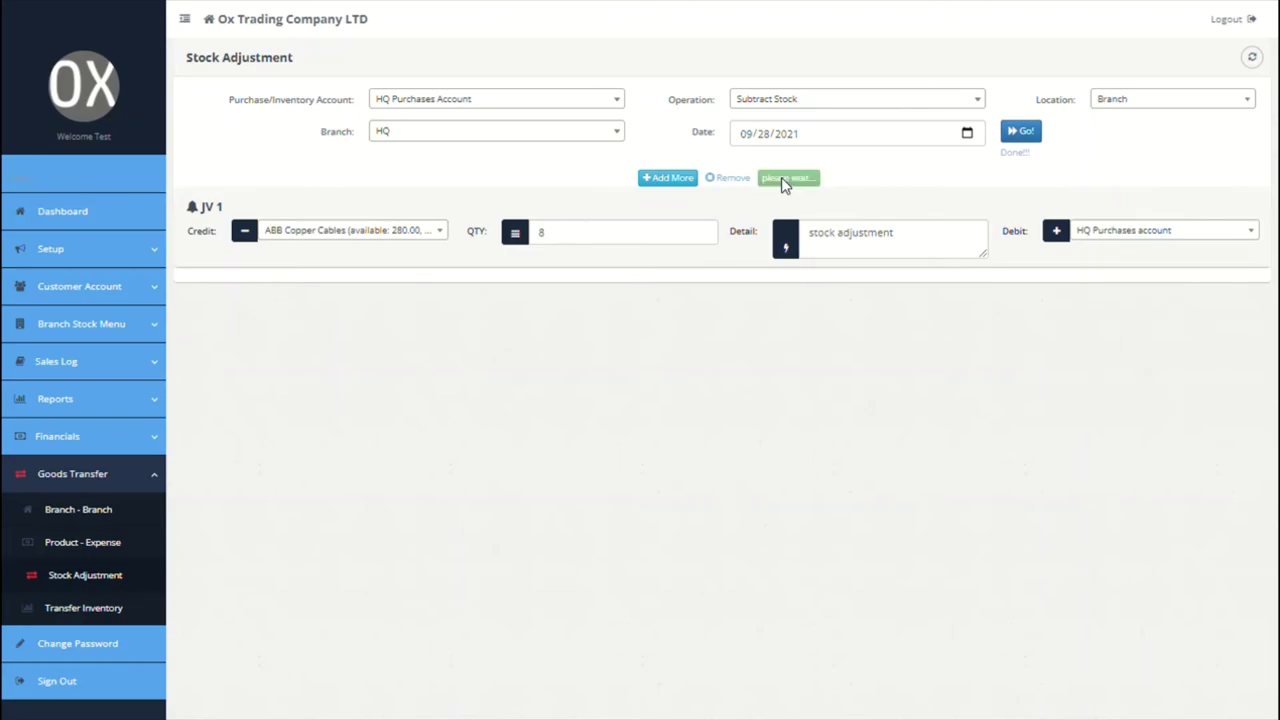
pyautogui.click(781, 177)
pyautogui.click(935, 355)
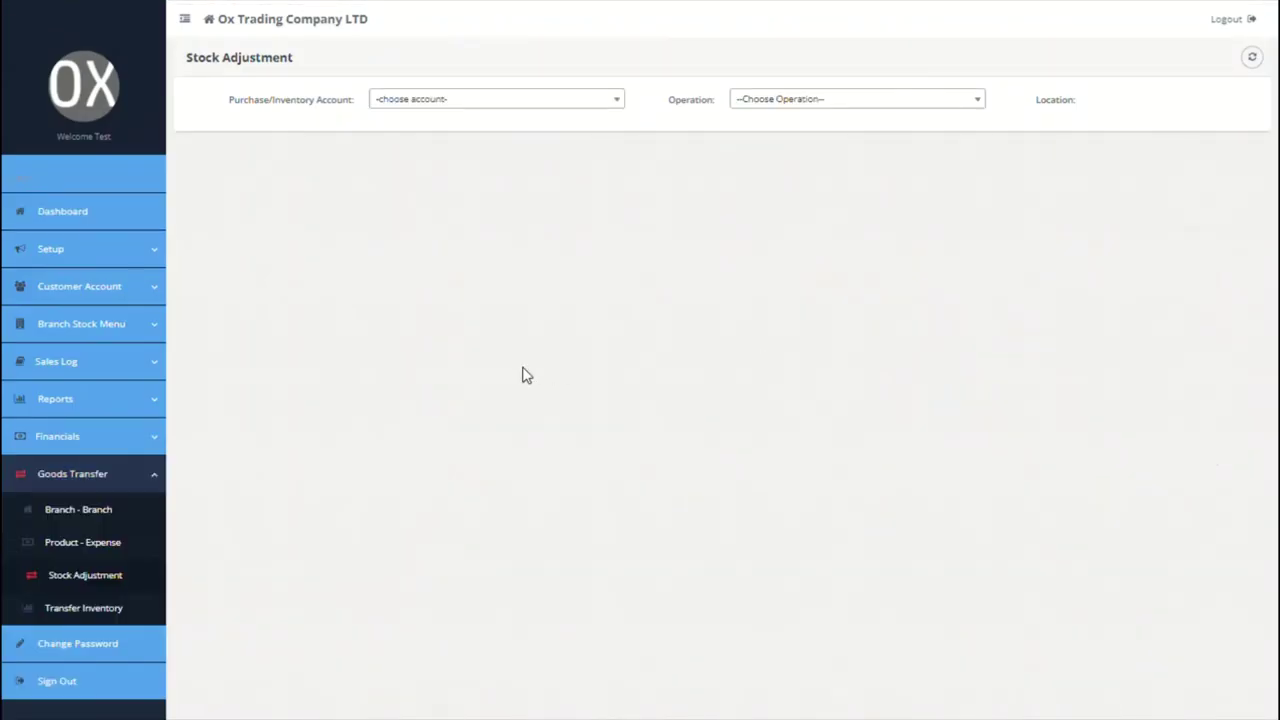
pyautogui.click(118, 607)
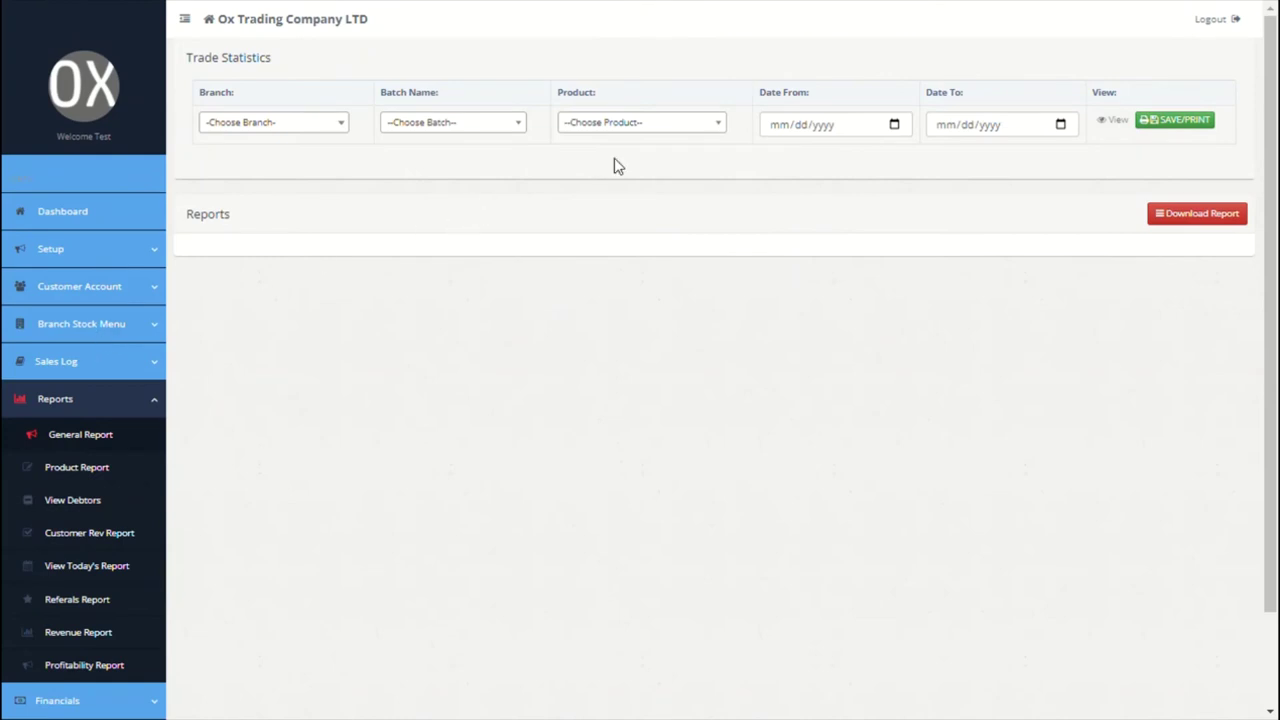
# Step: Filter trade statistics to Mexican Pasta 200ML, batch OPENING STOCK, branch HQ
pyautogui.click(675, 125)
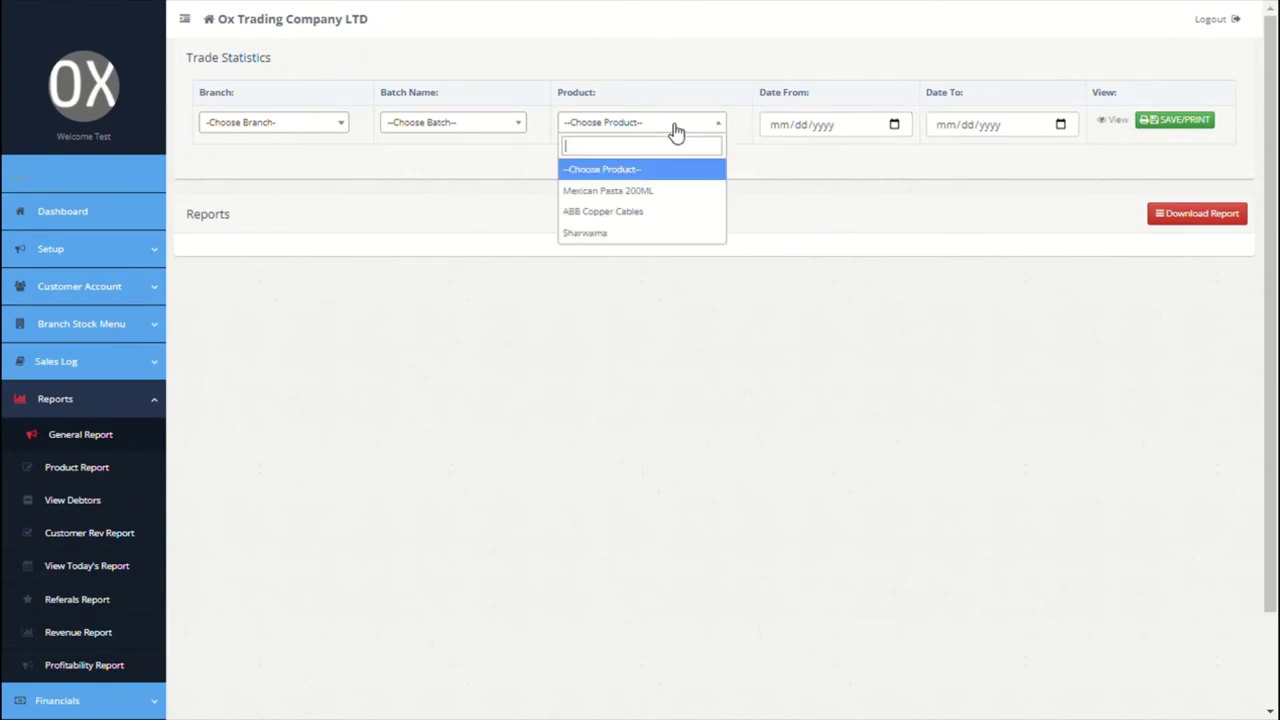
pyautogui.click(612, 189)
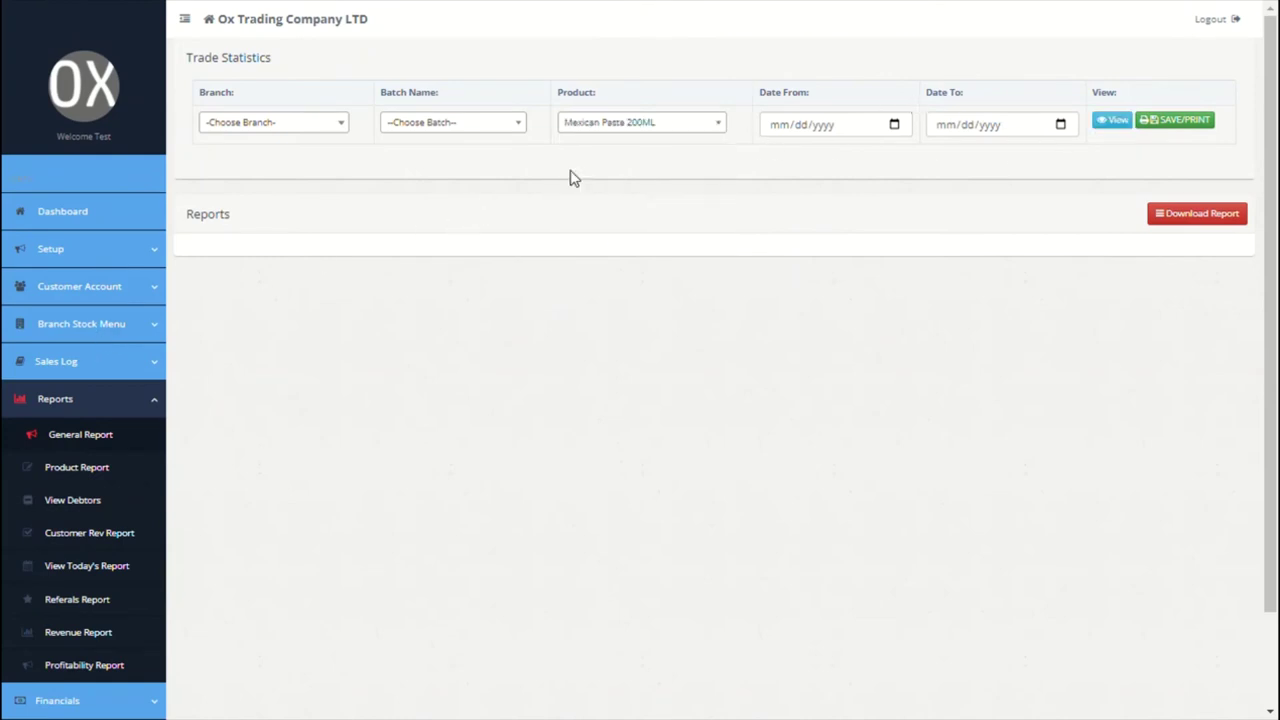
pyautogui.click(503, 125)
pyautogui.click(437, 191)
pyautogui.click(323, 126)
pyautogui.click(268, 201)
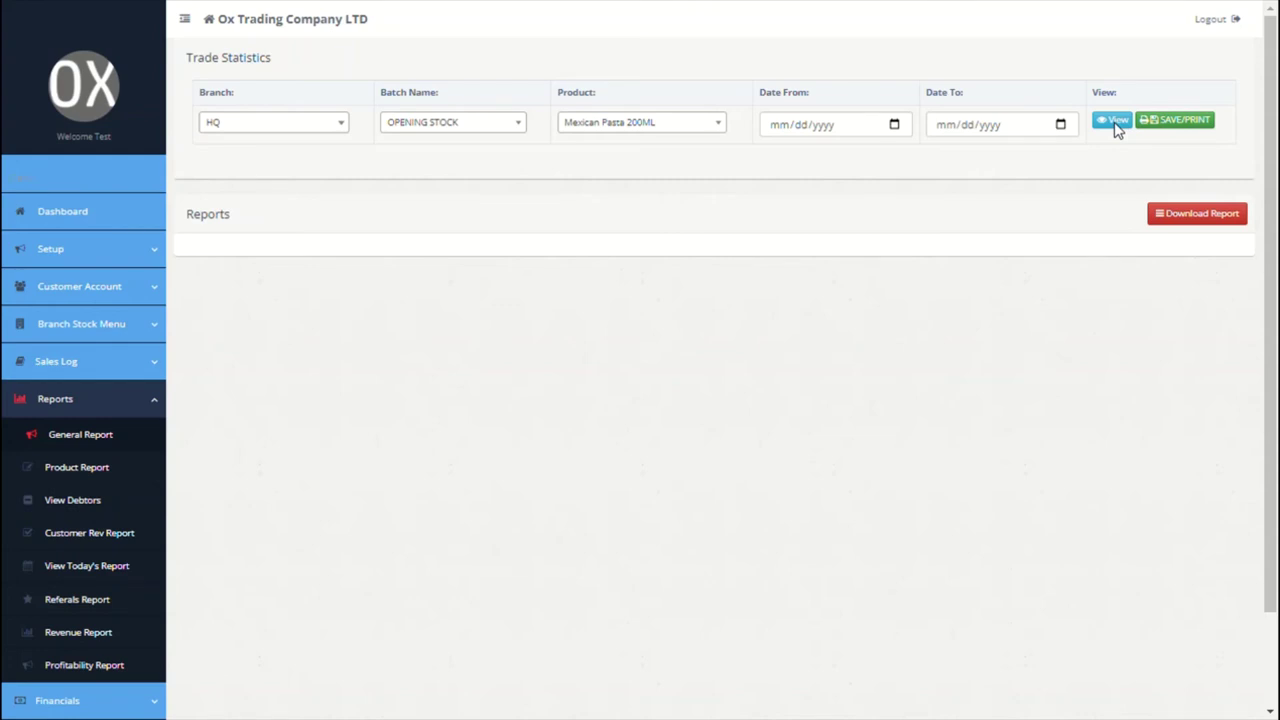
pyautogui.click(108, 481)
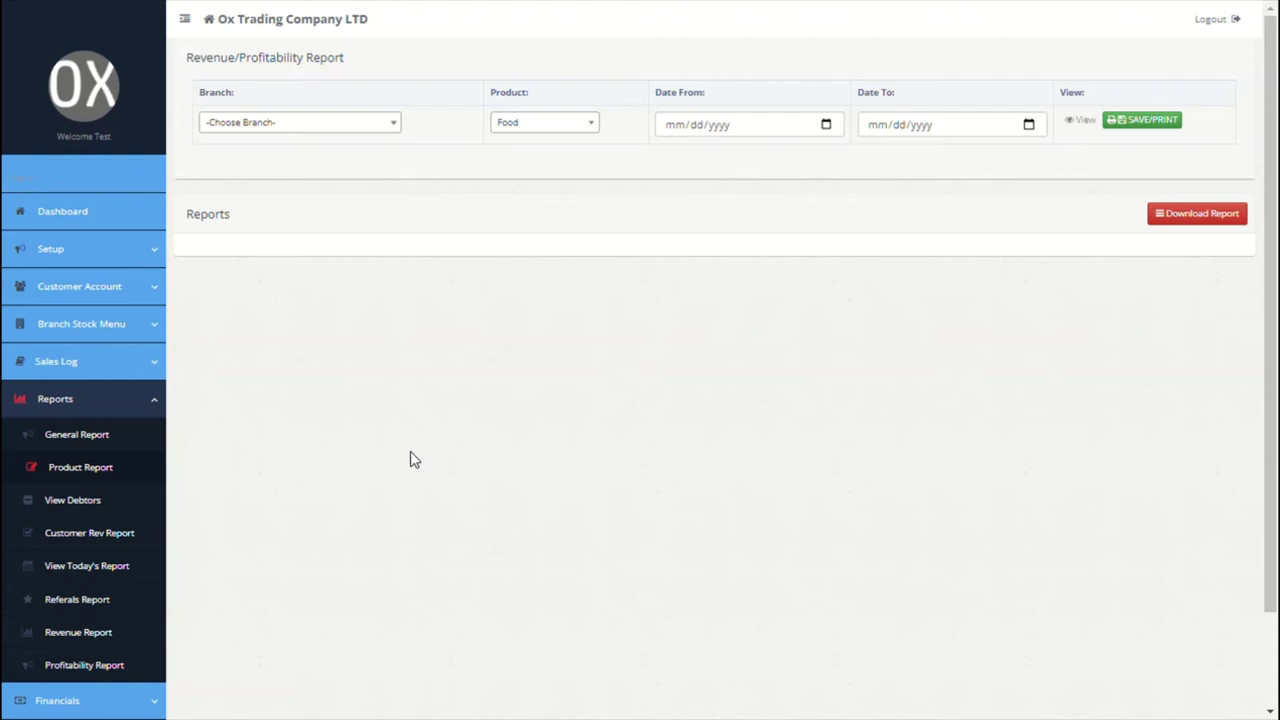
# Step: Run the product report for branch HQ, then narrow it to the Cables product
pyautogui.scroll(-1, 410, 451)
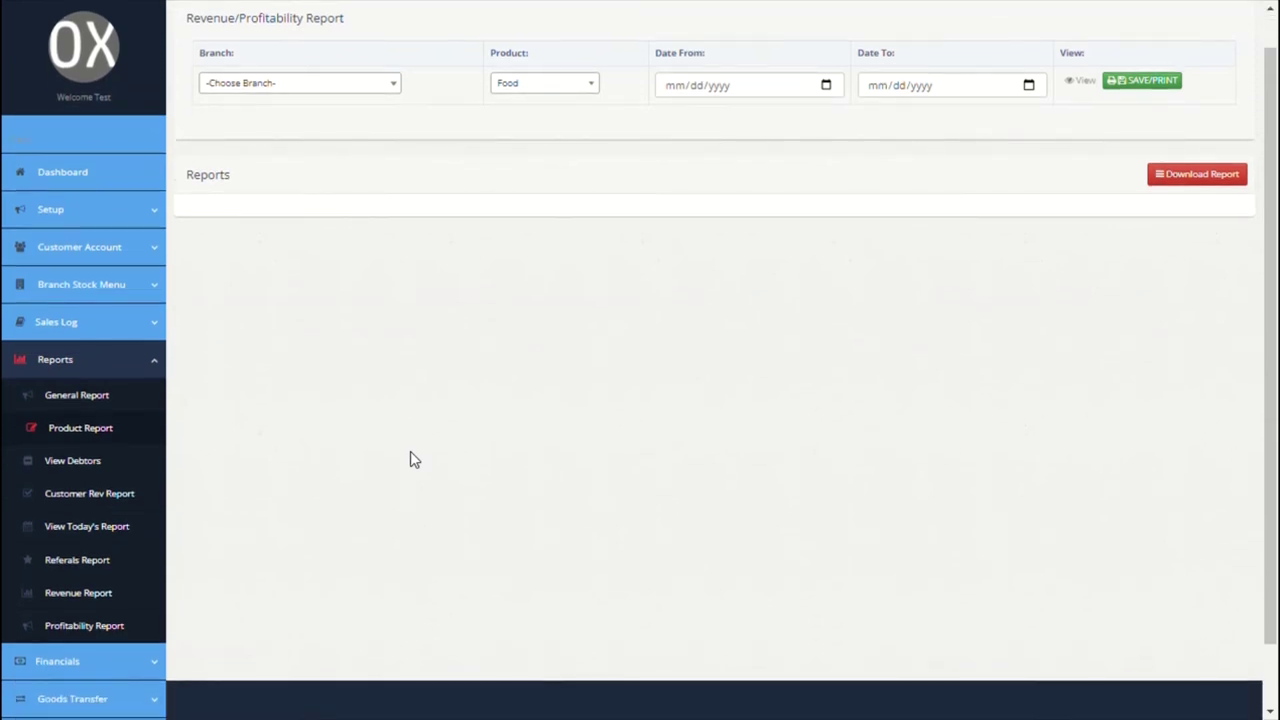
pyautogui.scroll(1, 410, 459)
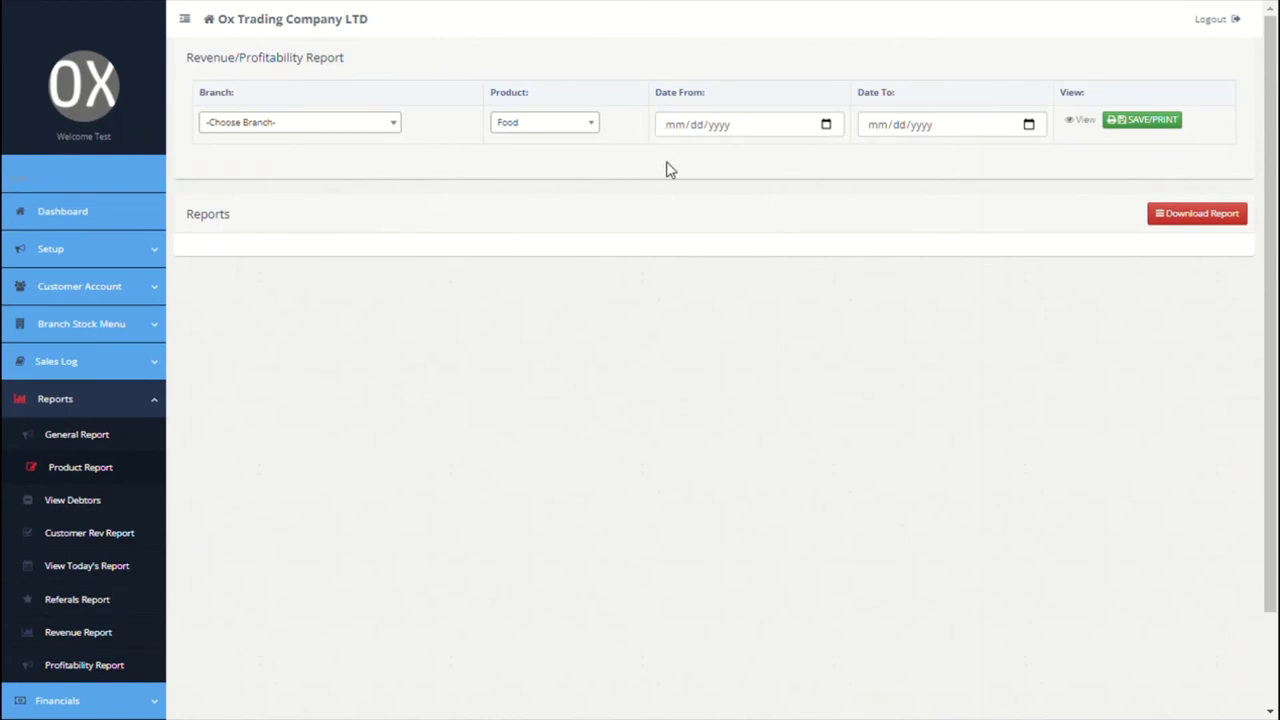
pyautogui.scroll(-1, 669, 169)
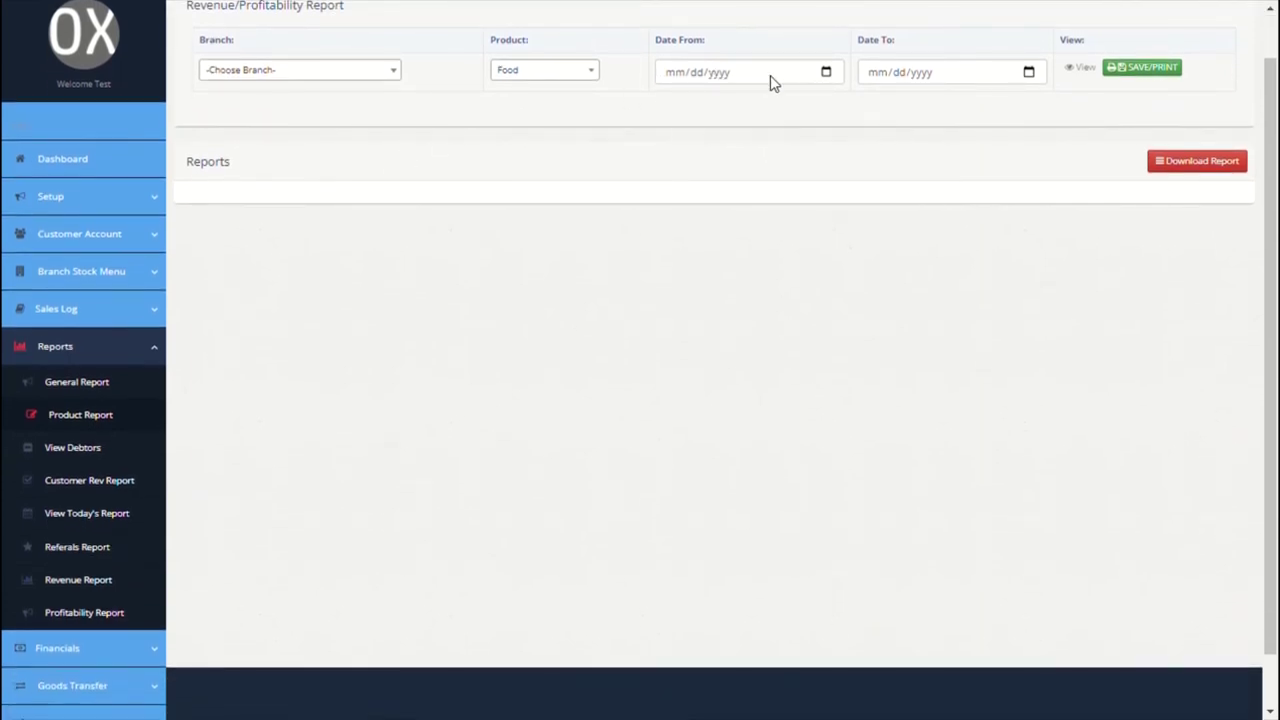
pyautogui.click(380, 72)
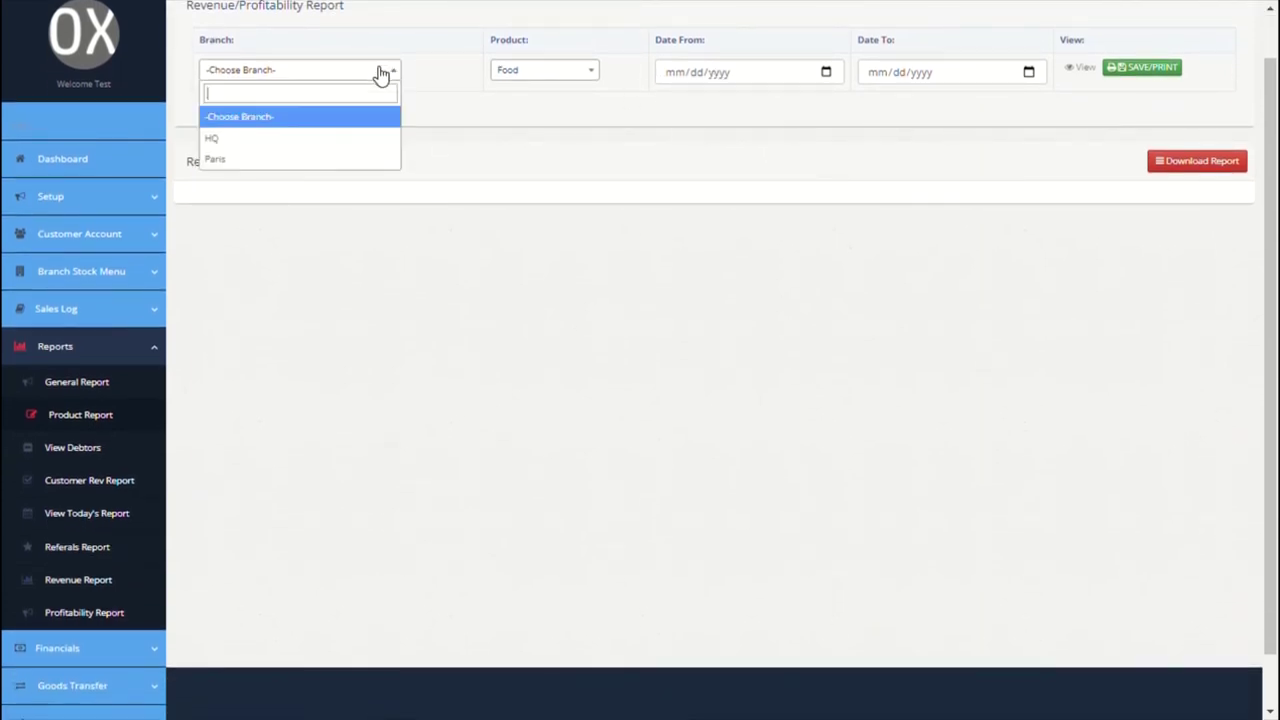
pyautogui.click(246, 138)
pyautogui.click(1093, 70)
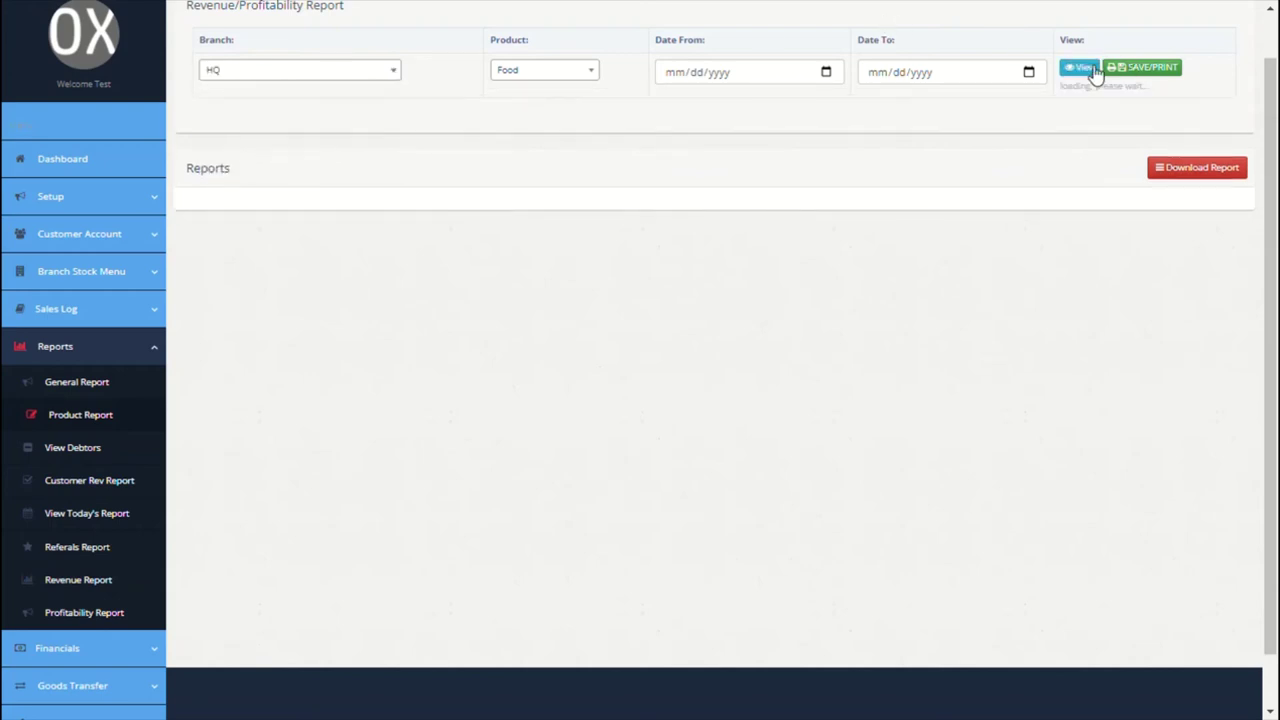
pyautogui.click(578, 78)
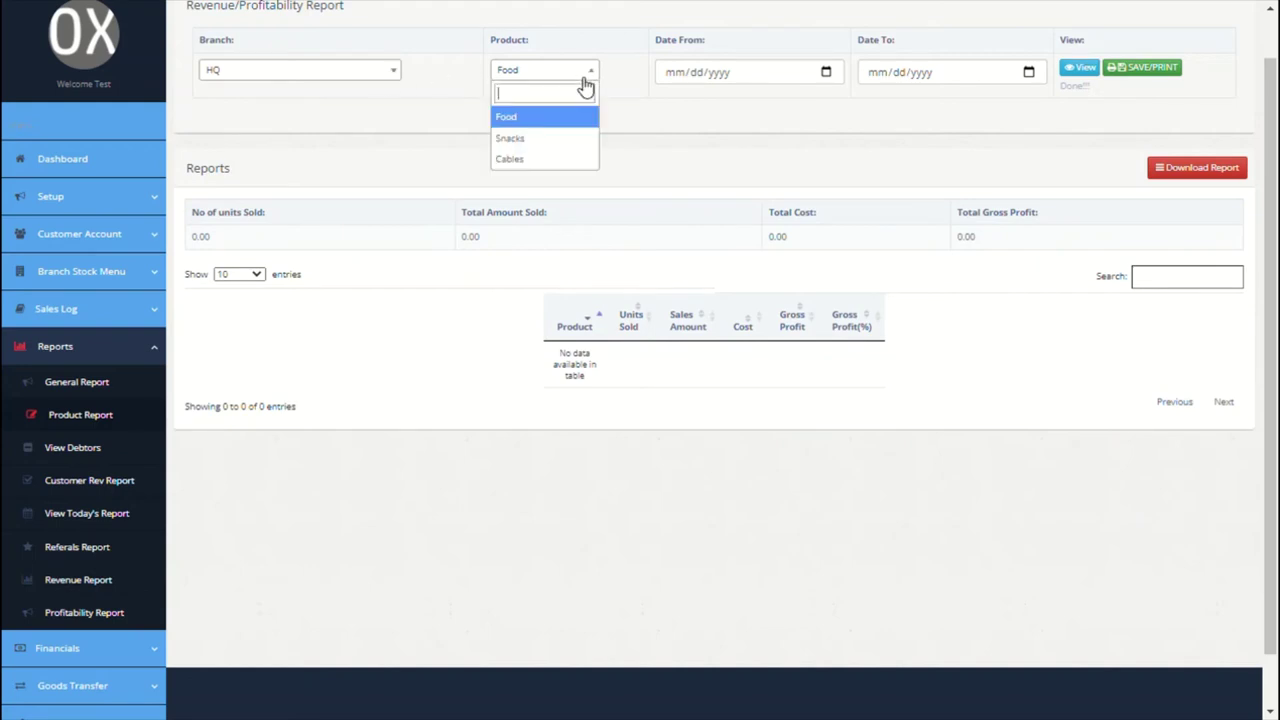
pyautogui.click(543, 159)
pyautogui.click(1078, 69)
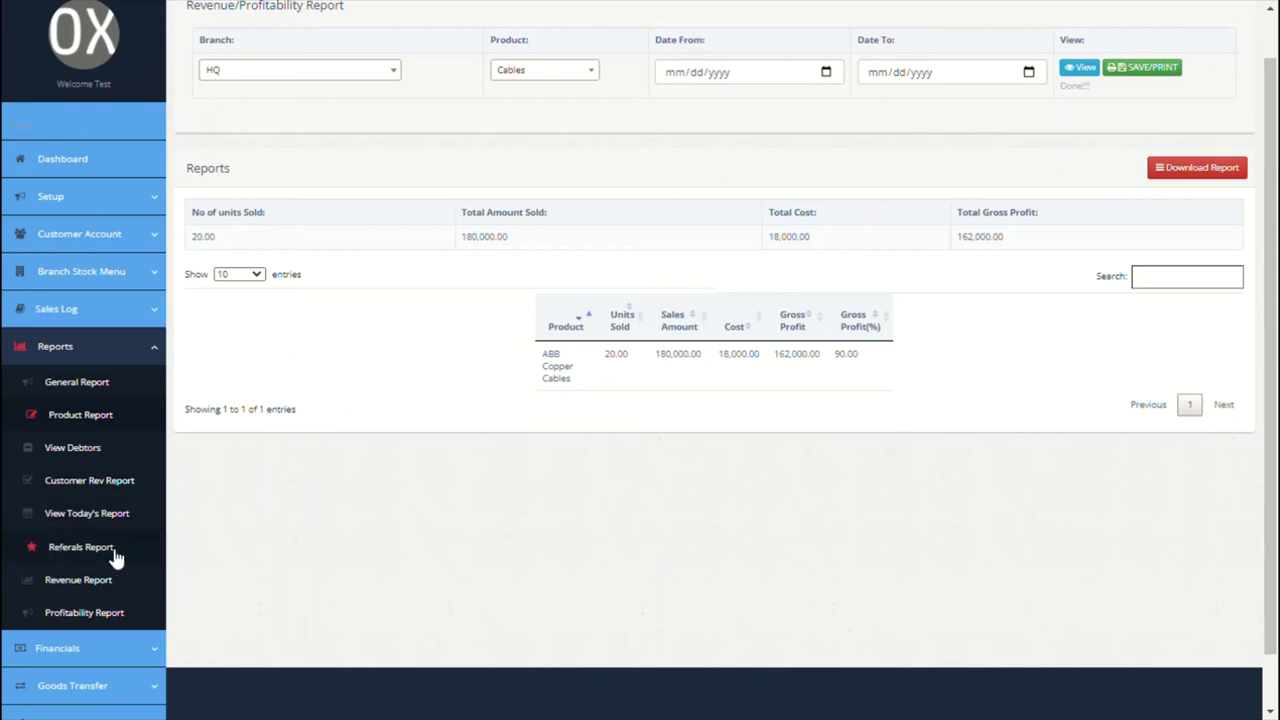
# Step: Generate the HQ revenue report and graph, showing 217,800.00 revenue and 198,050.00 net profit
pyautogui.click(76, 580)
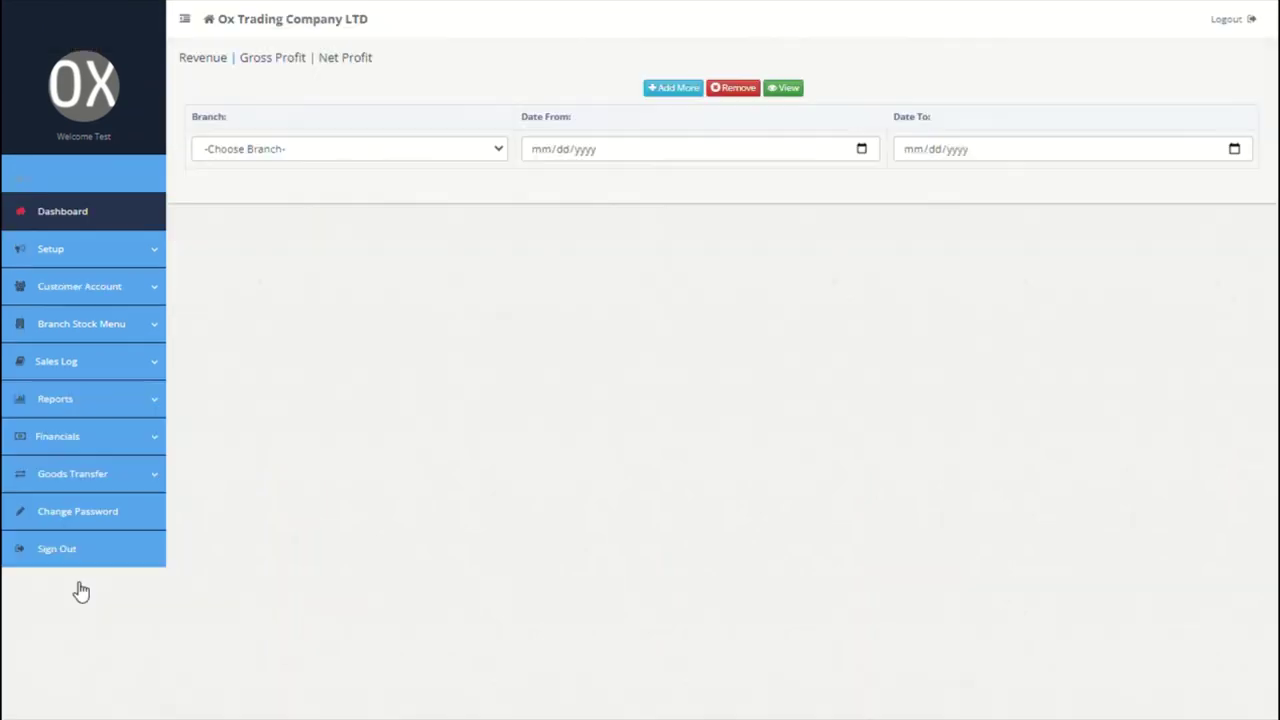
pyautogui.click(497, 156)
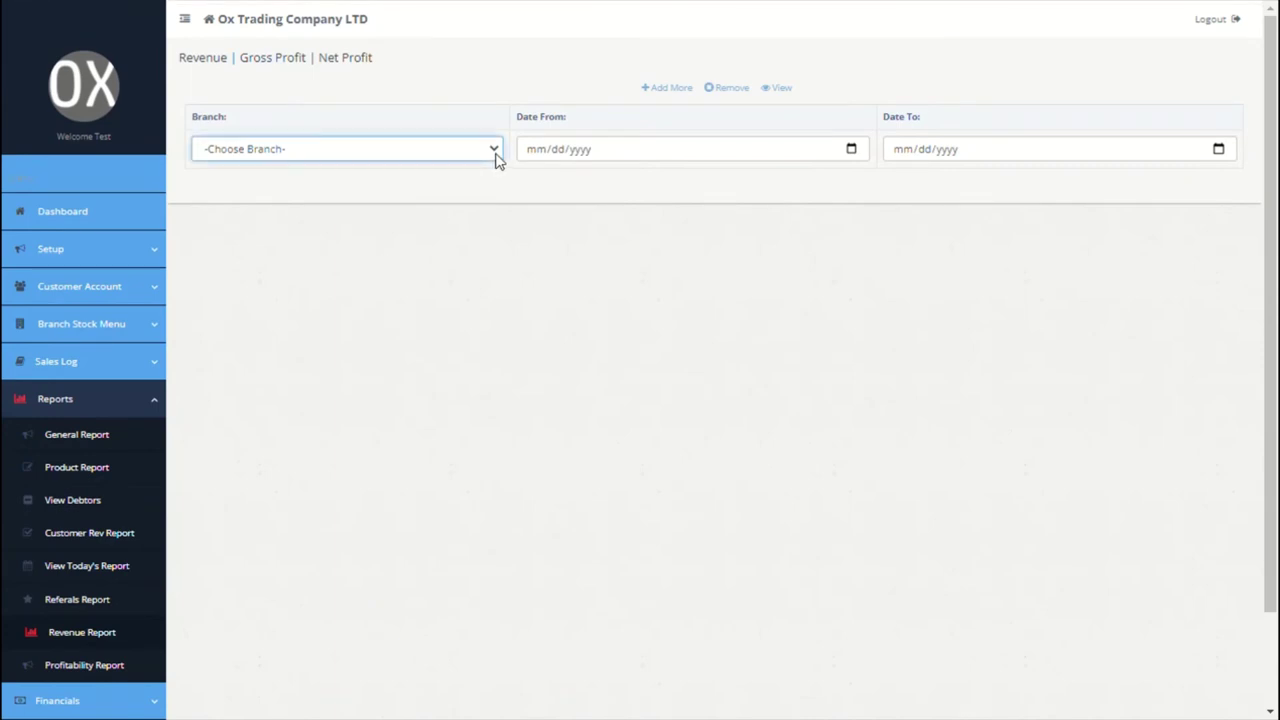
pyautogui.click(391, 217)
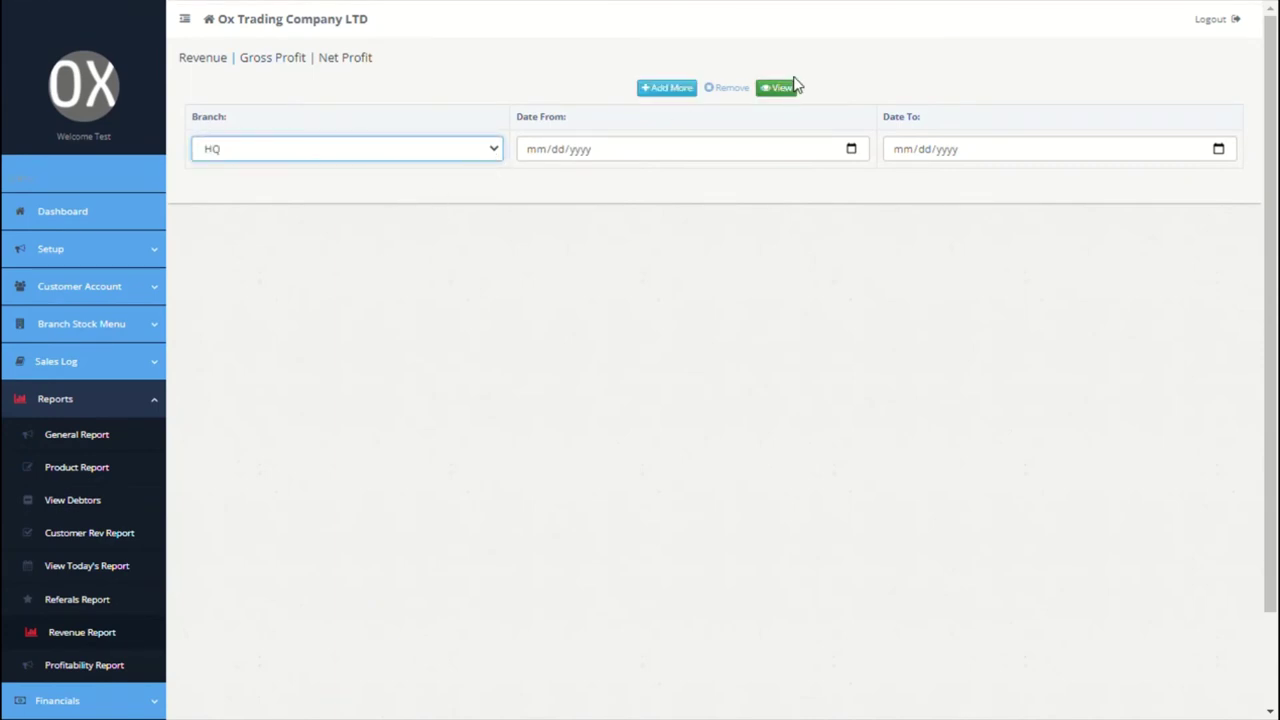
pyautogui.click(667, 88)
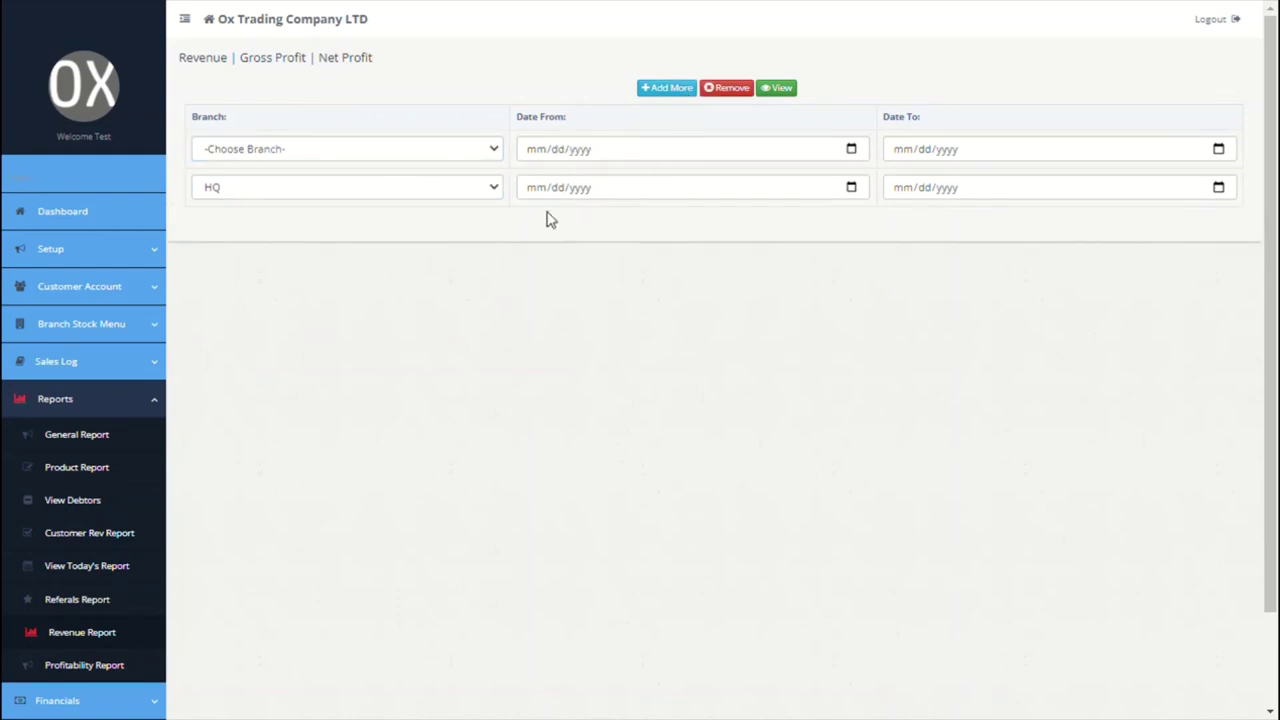
pyautogui.click(721, 90)
pyautogui.click(779, 89)
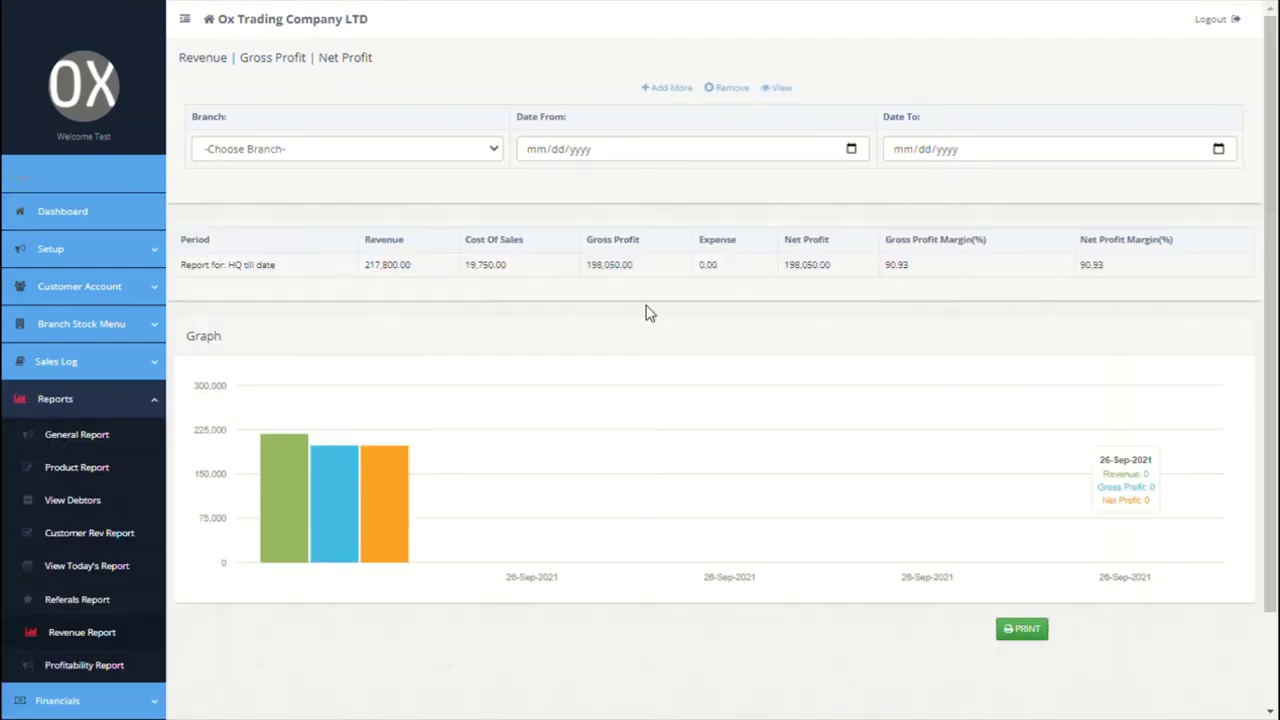
pyautogui.scroll(-1, 580, 369)
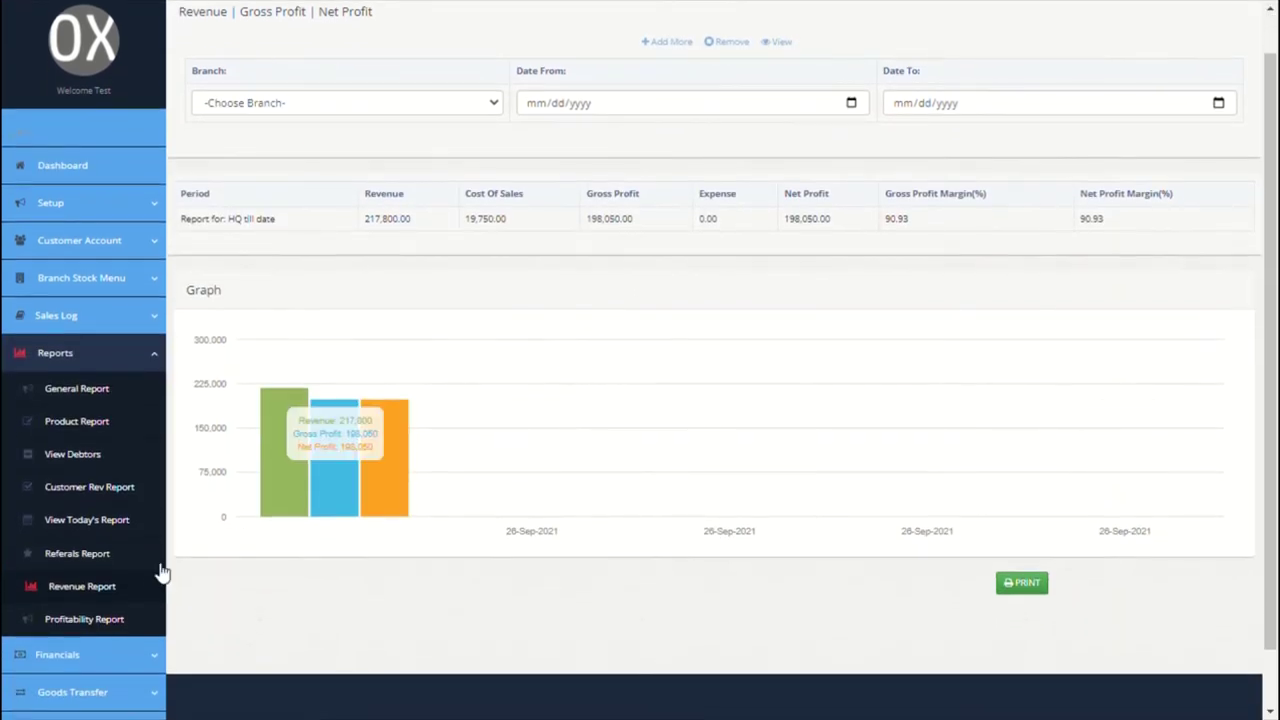
pyautogui.click(100, 620)
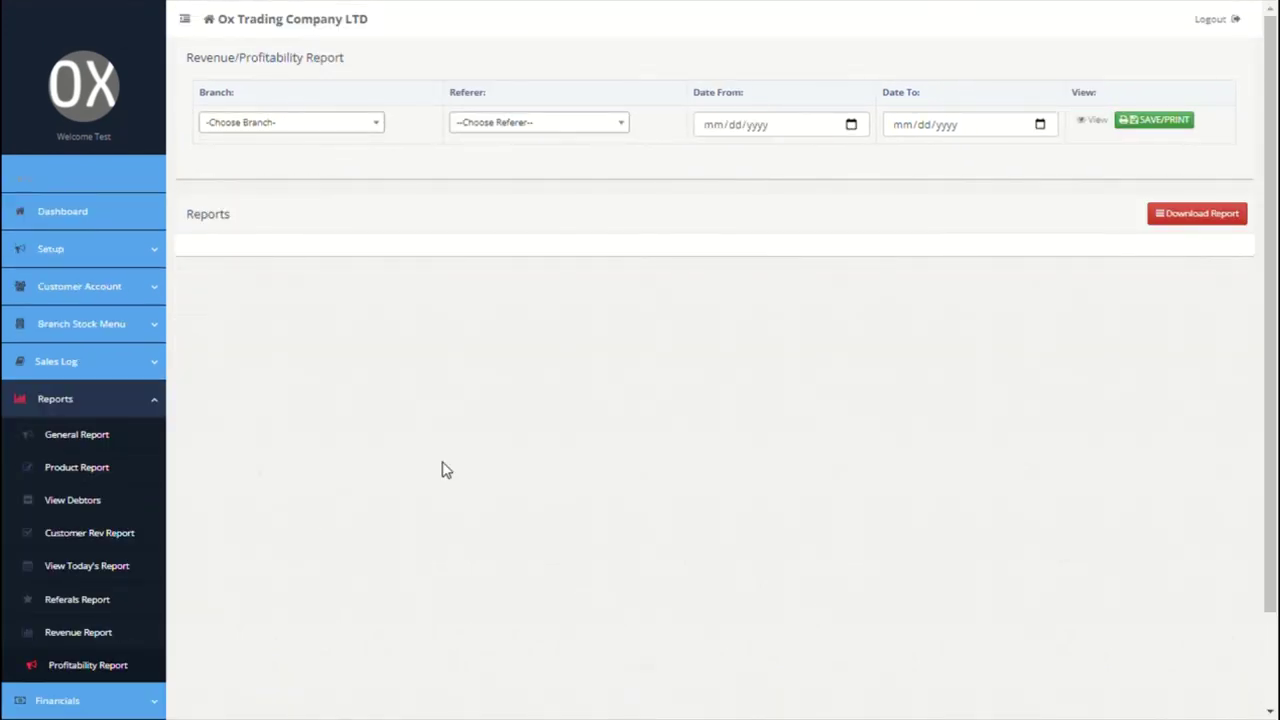
# Step: Review supplier balances: ABC Manufacturing China LLC at -92,000.00, XYZ Coy LTD at 0.00
pyautogui.scroll(-1, 443, 469)
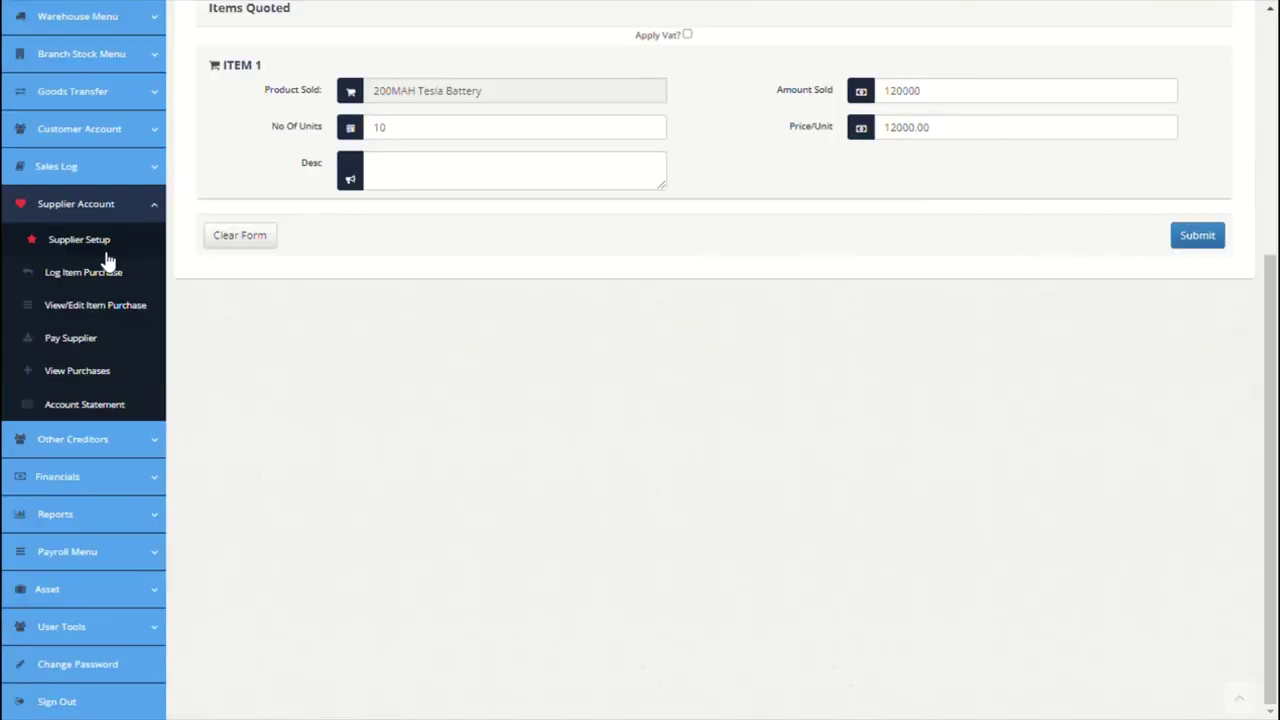
pyautogui.click(85, 241)
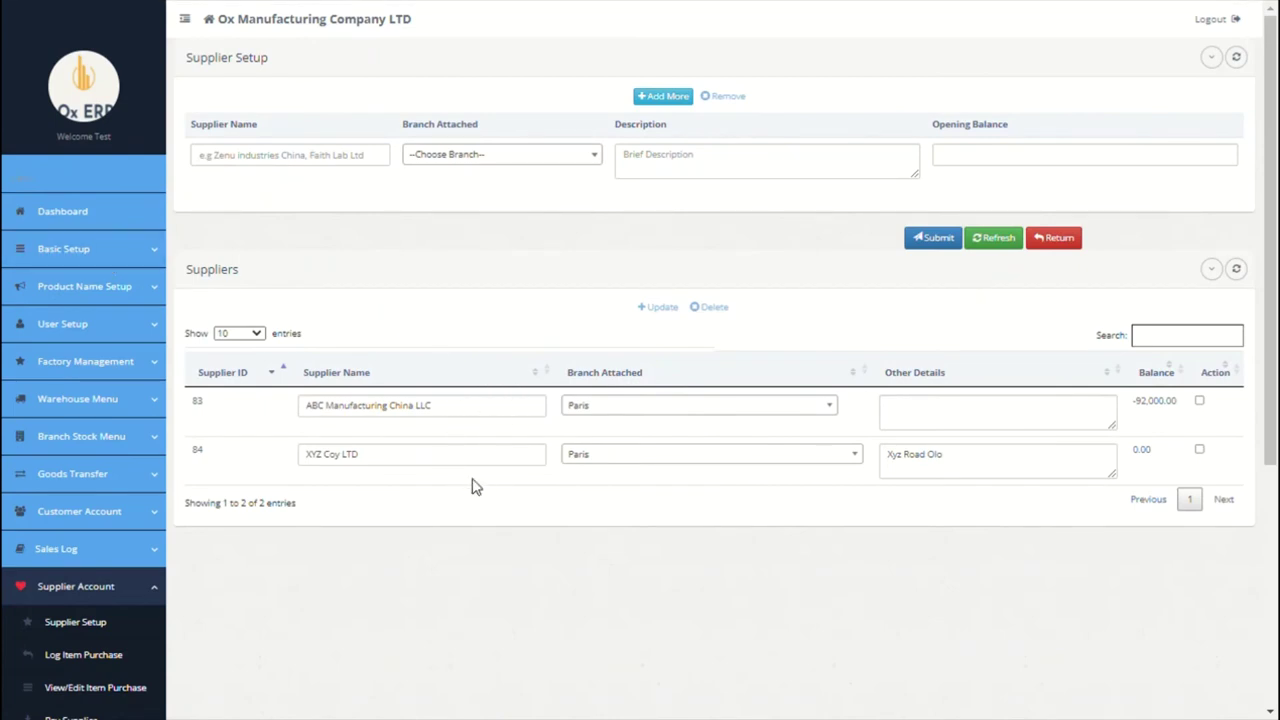
pyautogui.scroll(-4, 475, 487)
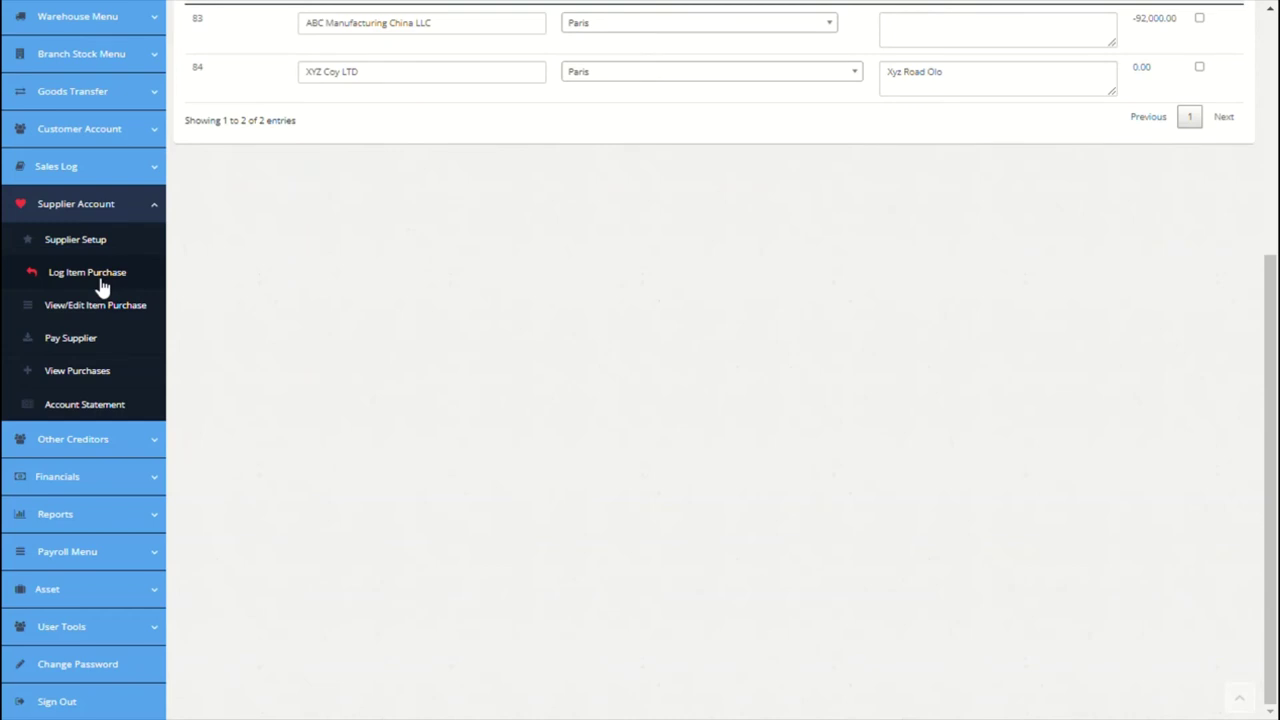
# Step: Start a 92000 payment to ABC Manufacturing China LLC from Citi Bank, dated 09/25/2021
pyautogui.click(86, 342)
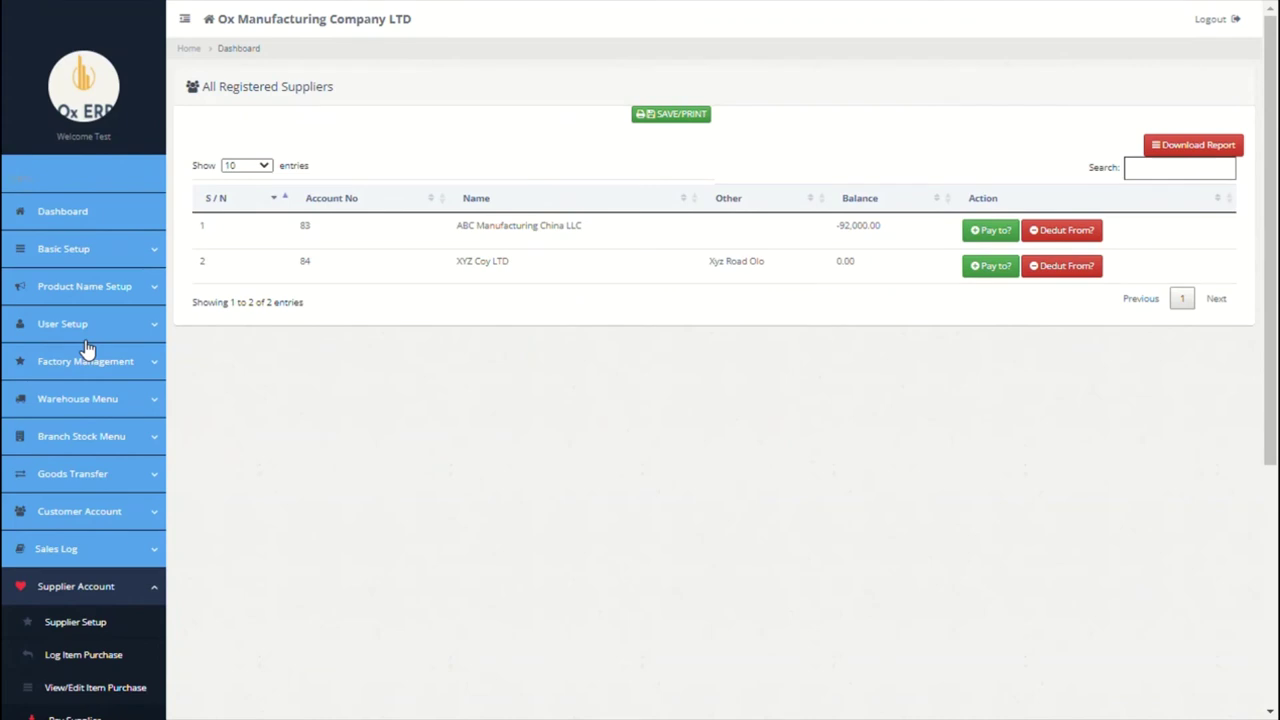
pyautogui.click(1010, 233)
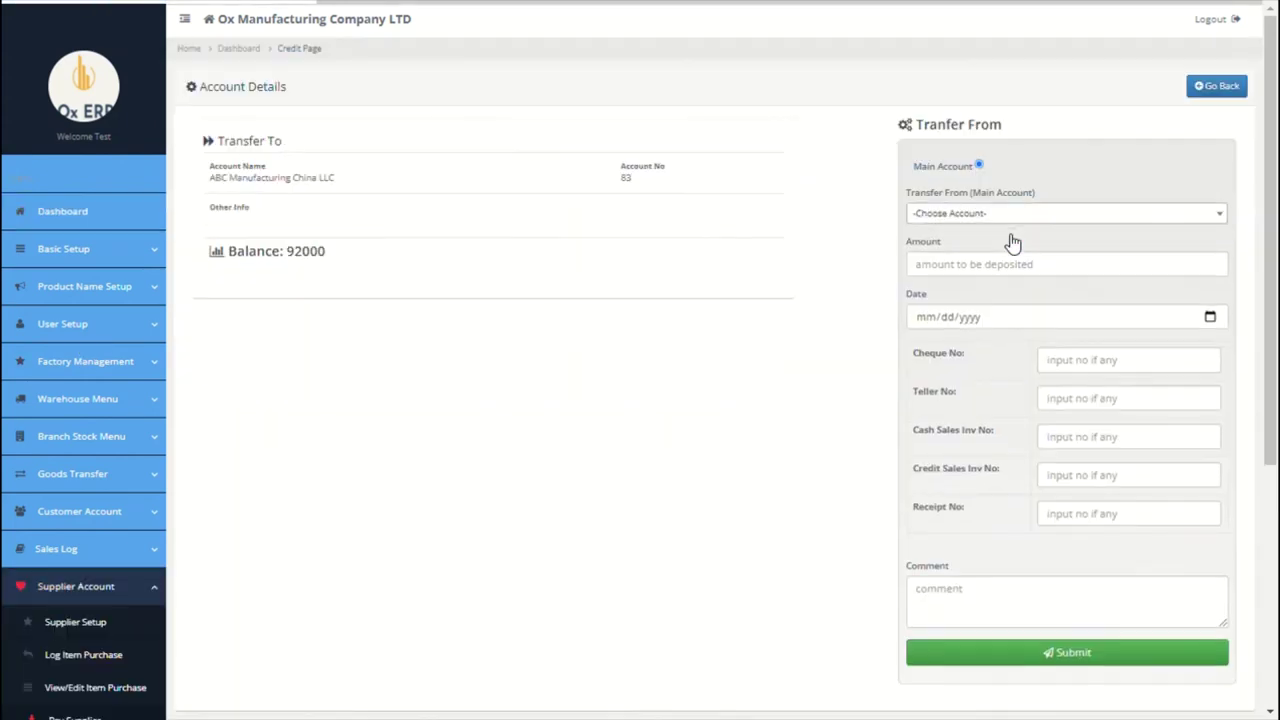
pyautogui.click(1054, 214)
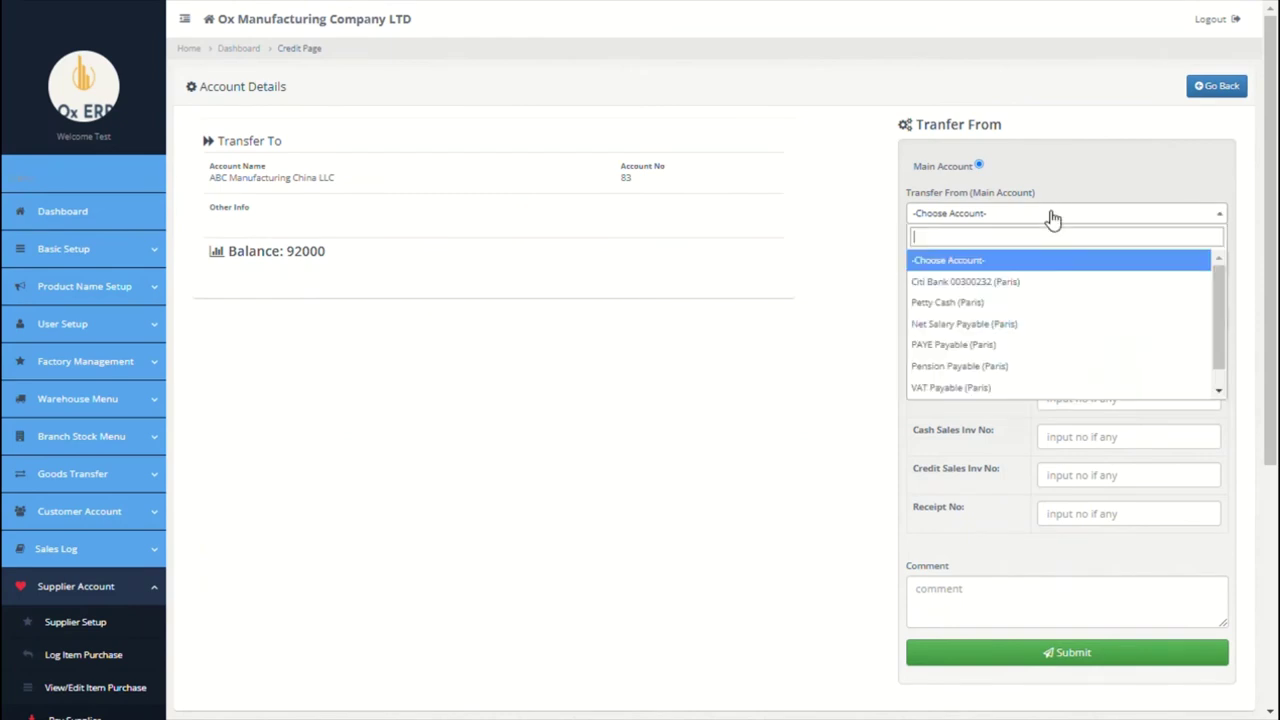
pyautogui.click(985, 282)
pyautogui.click(1020, 272)
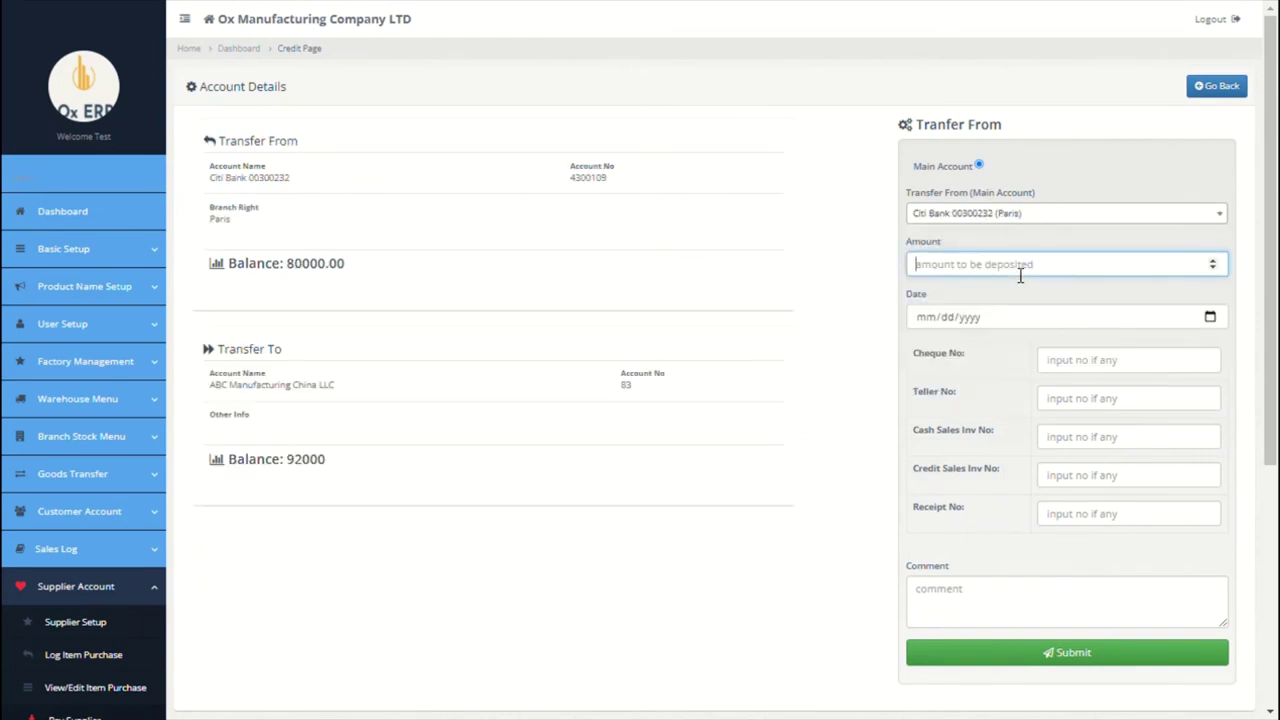
pyautogui.write('92000')
pyautogui.click(1188, 322)
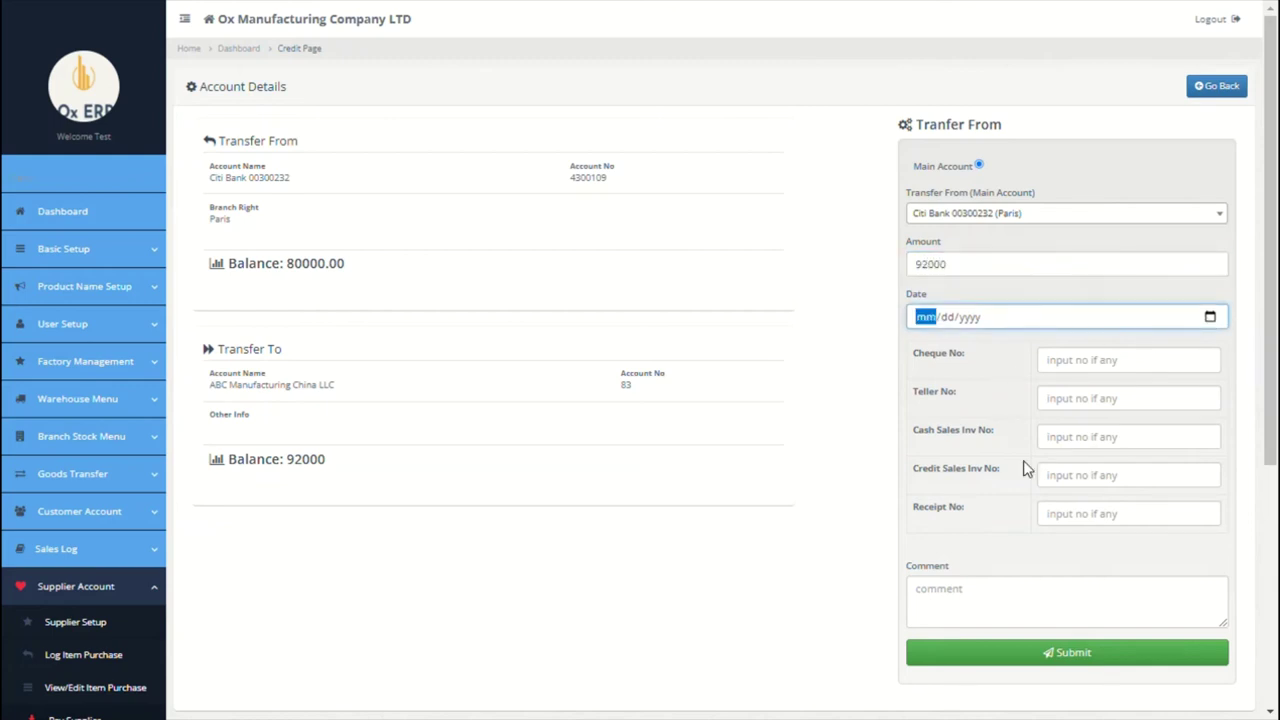
pyautogui.write('09252021')
# Step: Enter invoice number 0930043 and the comment 'Invoice no 0930043'
pyautogui.click(1003, 612)
pyautogui.write('b')
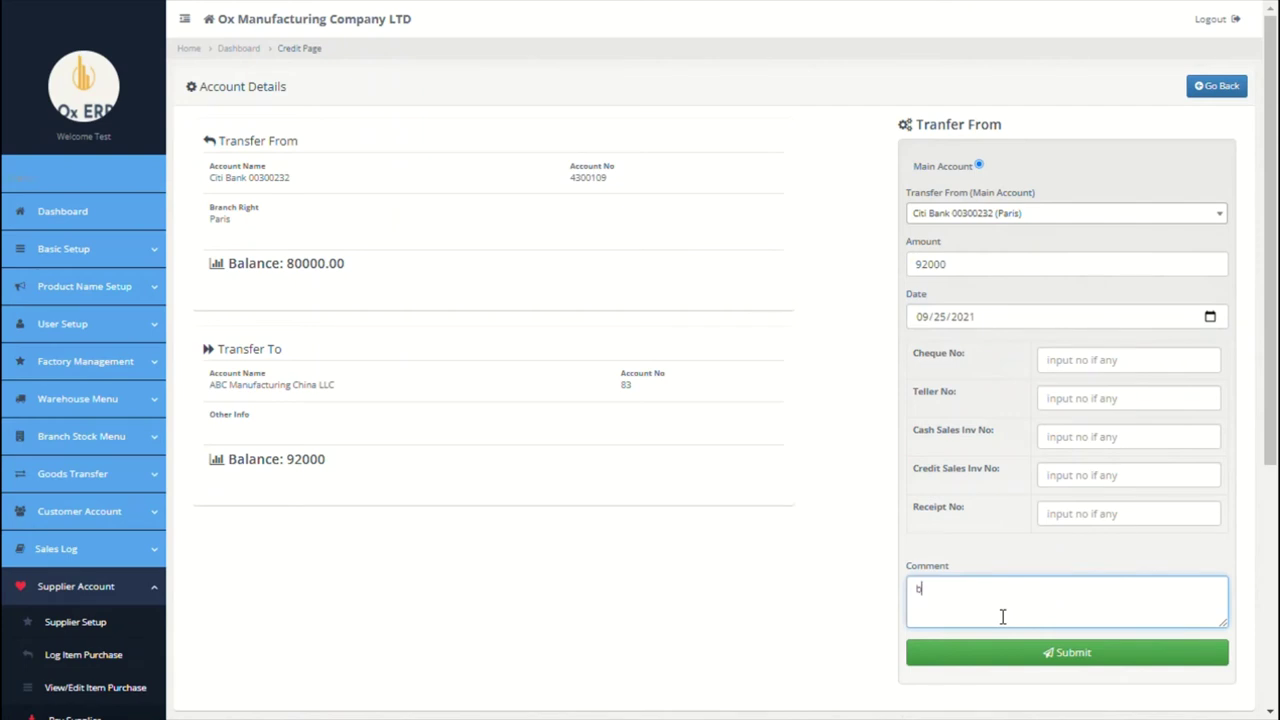
pyautogui.press('BackSpace')
pyautogui.click(1131, 445)
pyautogui.write('0930043')
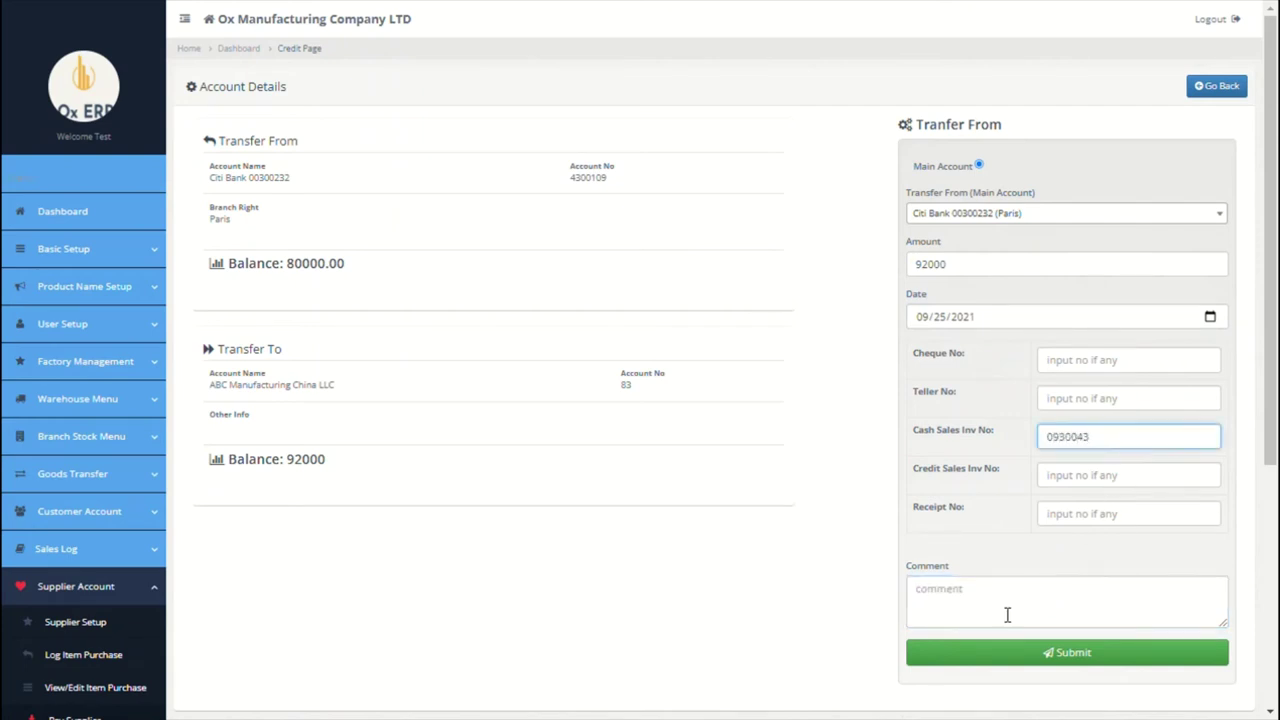
pyautogui.click(1007, 614)
pyautogui.write('b')
pyautogui.press('BackSpace')
pyautogui.write('sa')
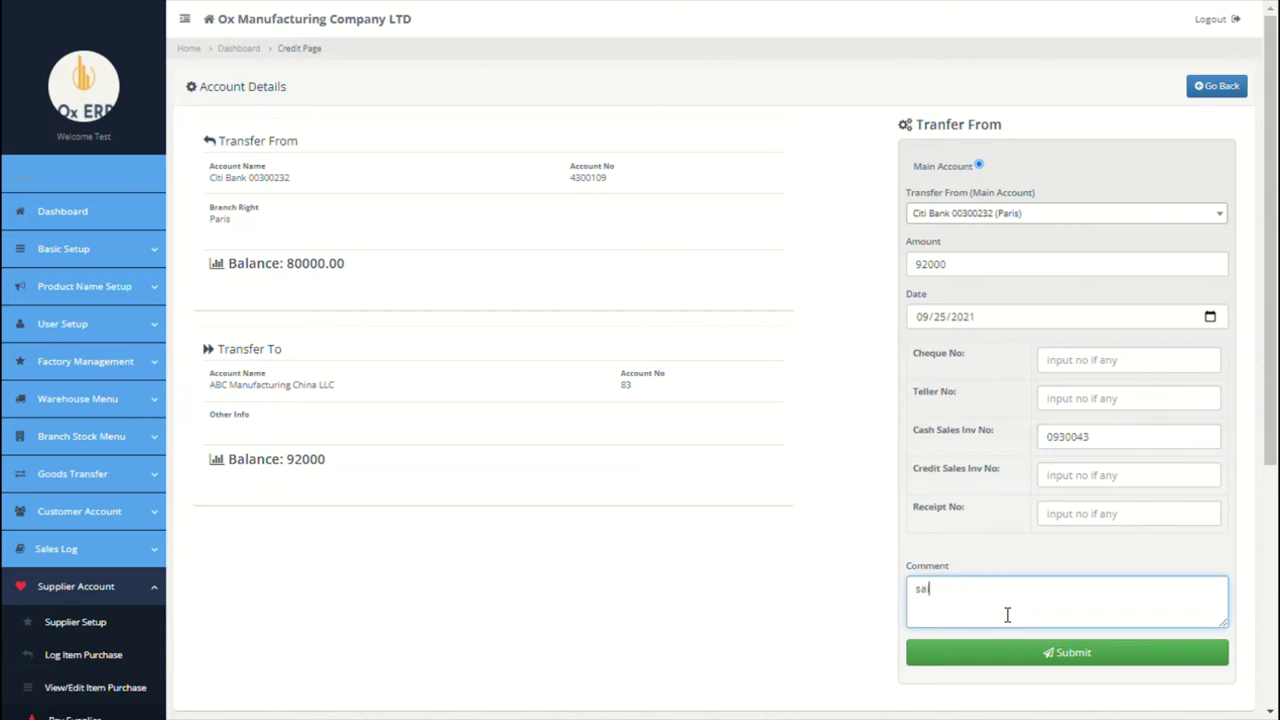
pyautogui.write('le')
pyautogui.press('BackSpace')
pyautogui.press('BackSpace')
pyautogui.press('BackSpace')
pyautogui.press('BackSpace')
pyautogui.write('Invoice no')
pyautogui.click(1142, 452)
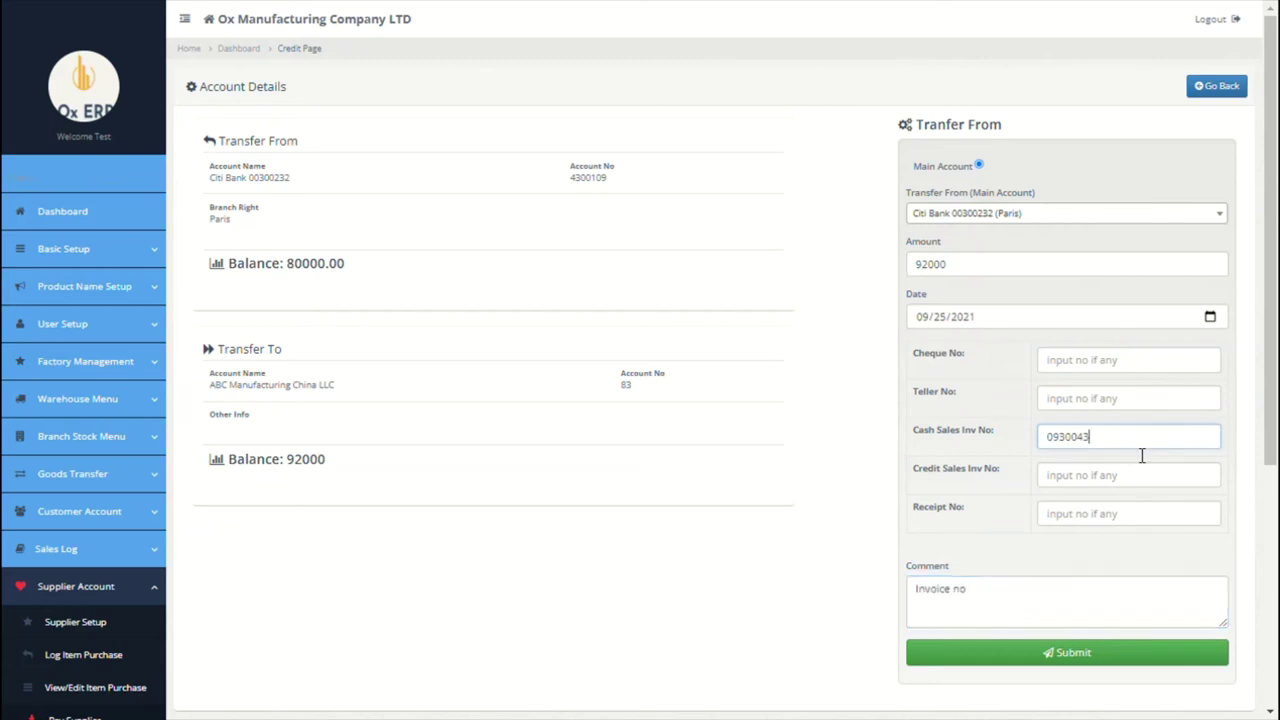
pyautogui.doubleClick(1142, 452)
pyautogui.hotkey('ctrl', 'c')
pyautogui.click(1016, 600)
pyautogui.hotkey('ctrl', 'v')
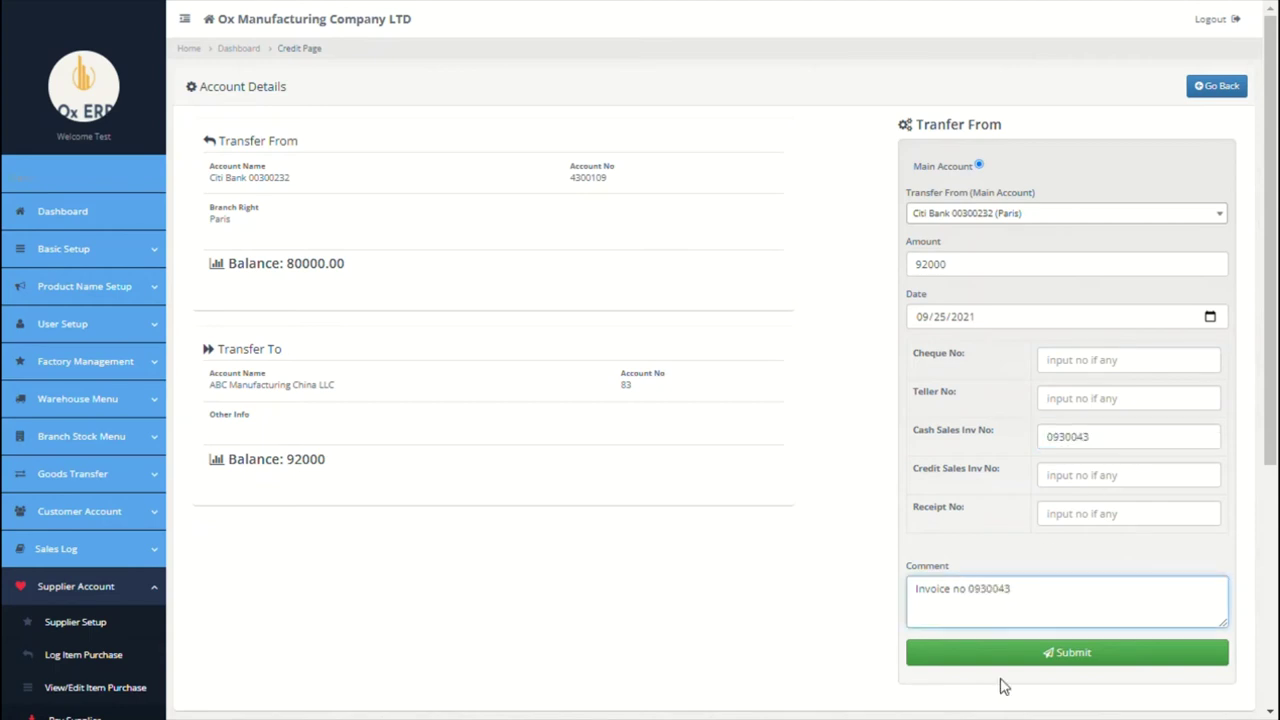
# Step: Submit and confirm the supplier payment, then go to View Purchases
pyautogui.click(960, 658)
pyautogui.click(731, 86)
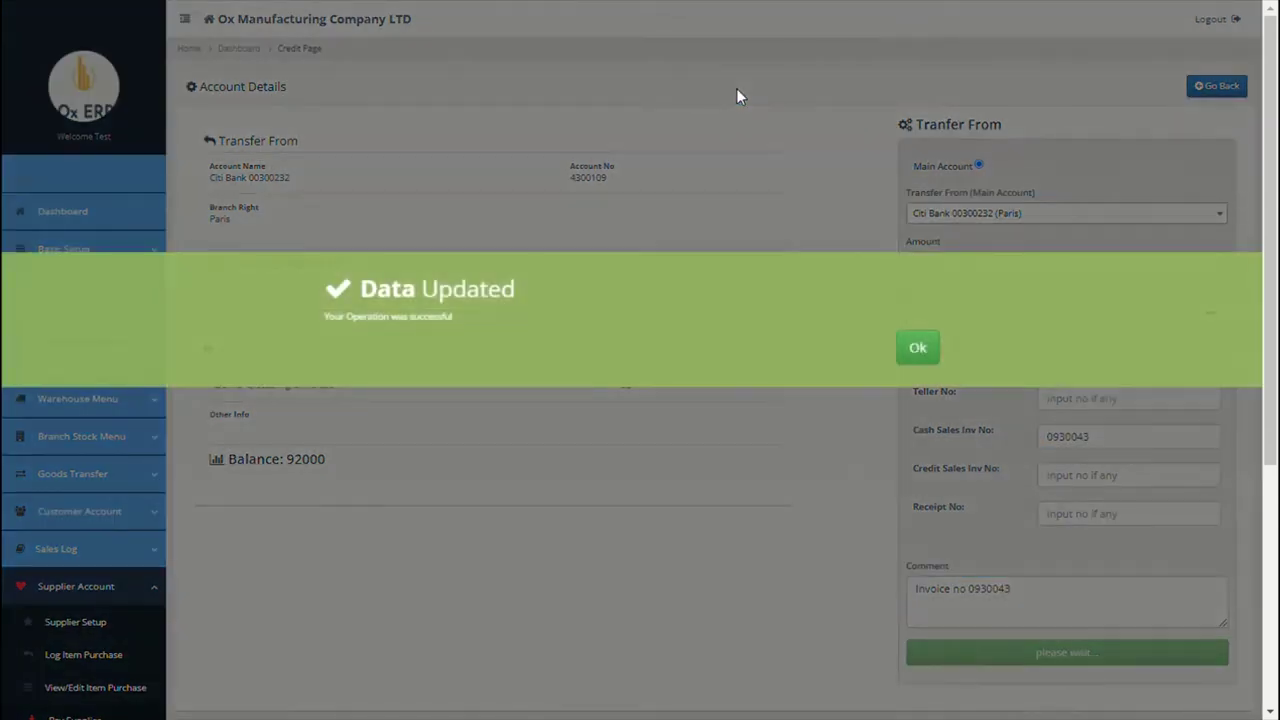
pyautogui.click(914, 343)
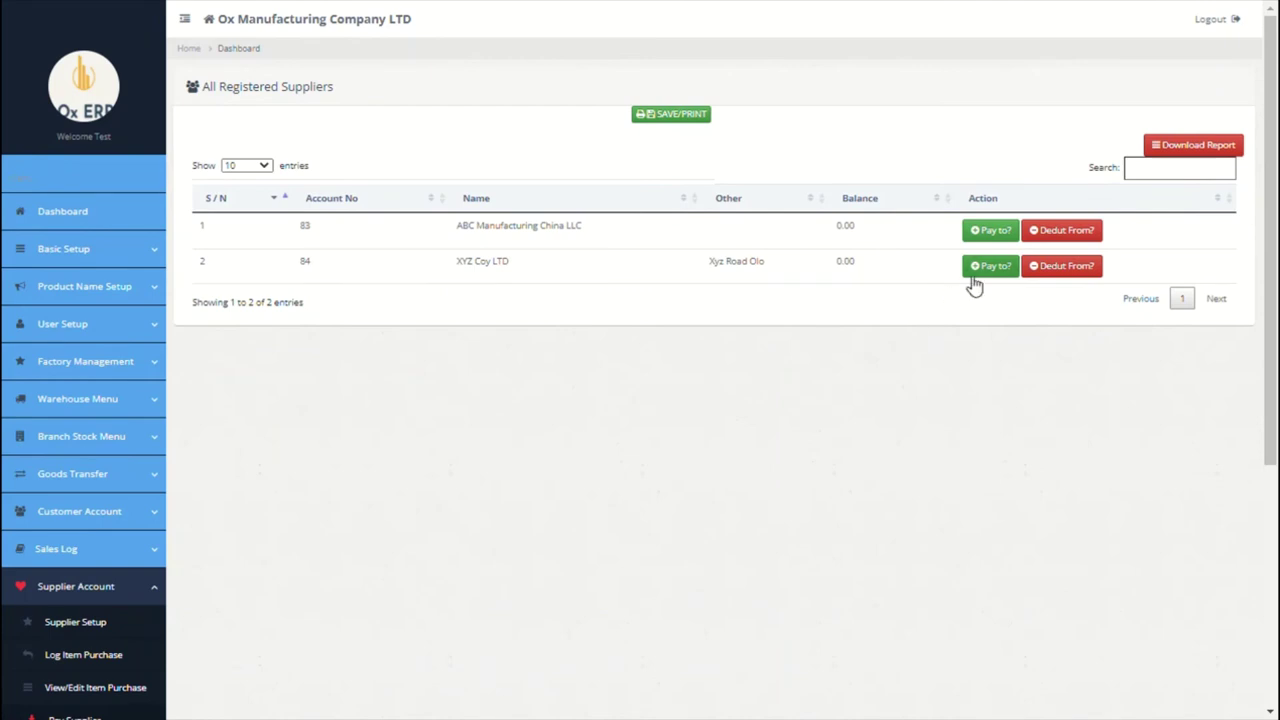
pyautogui.scroll(-3, 643, 431)
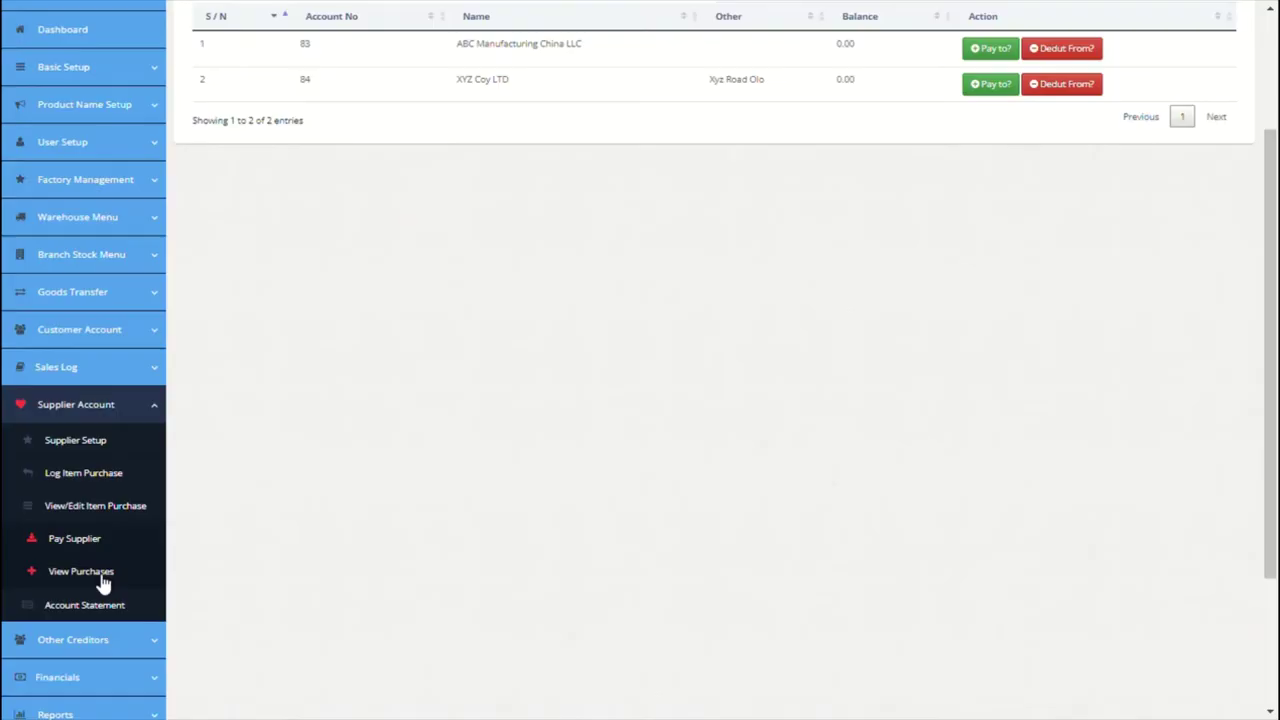
pyautogui.click(101, 578)
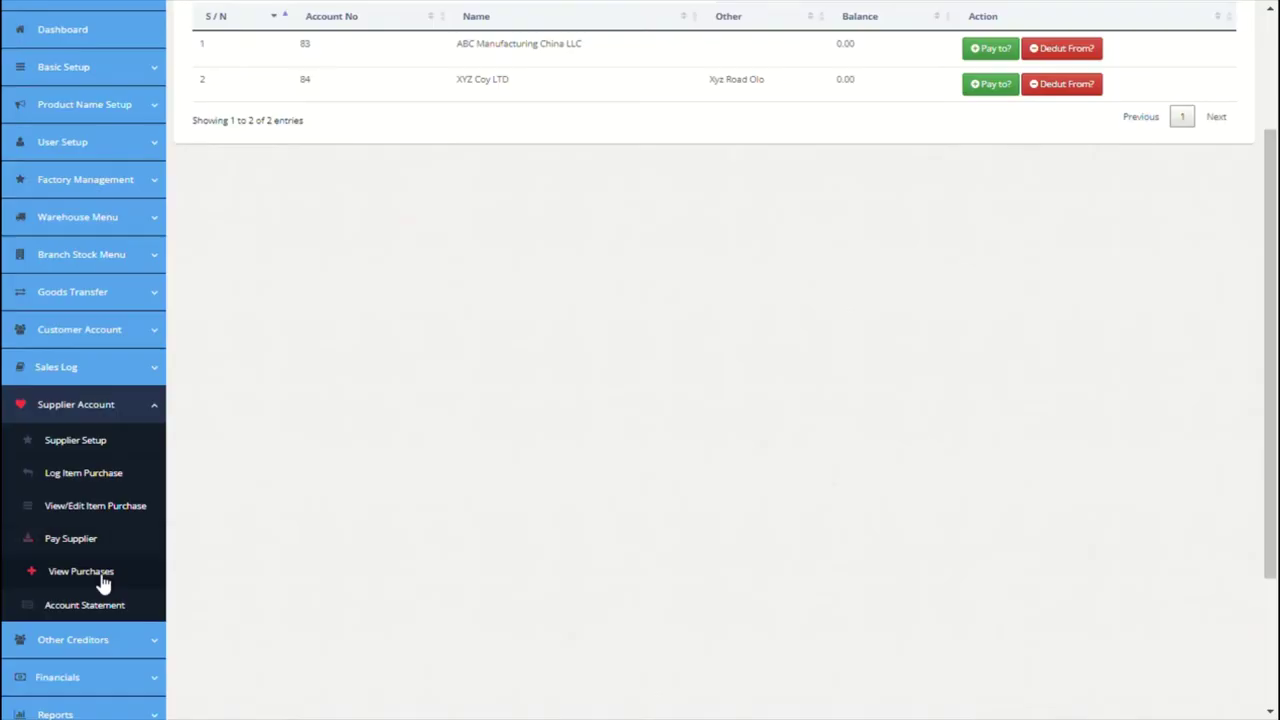
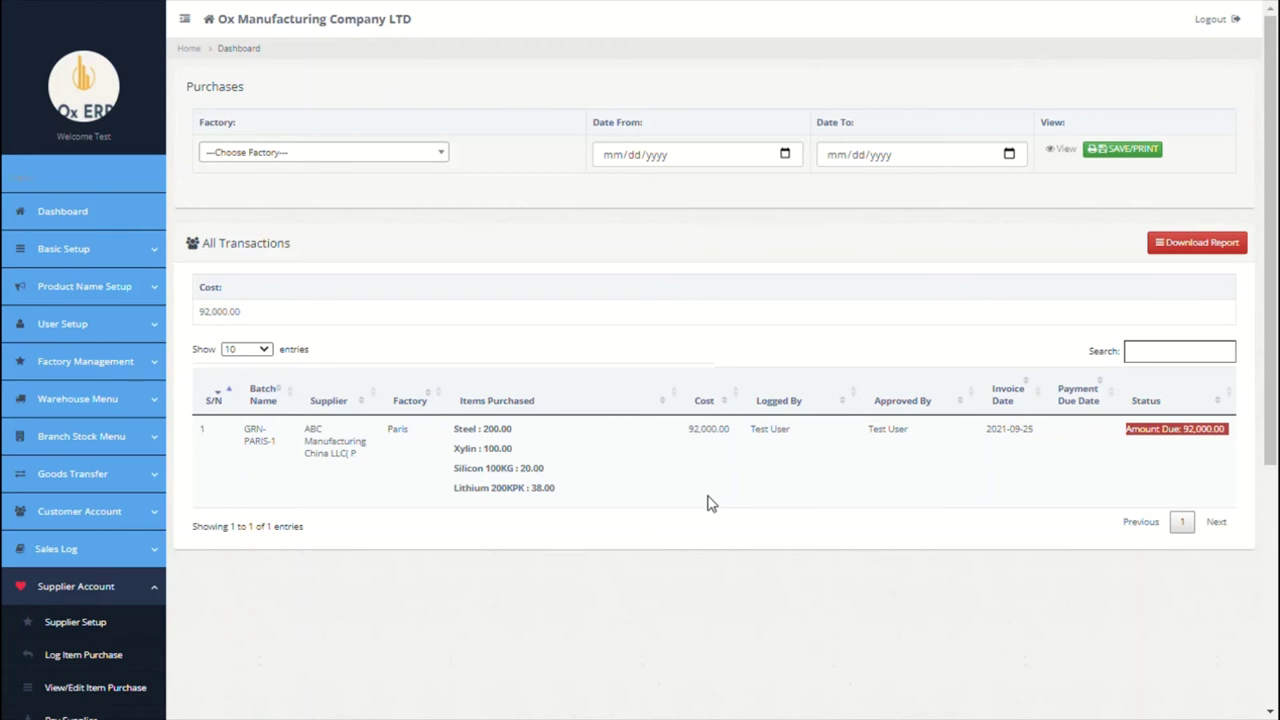
# Step: View the Max LLC China supplier statement, showing one zero-balance account-opening entry
pyautogui.scroll(-1, 707, 503)
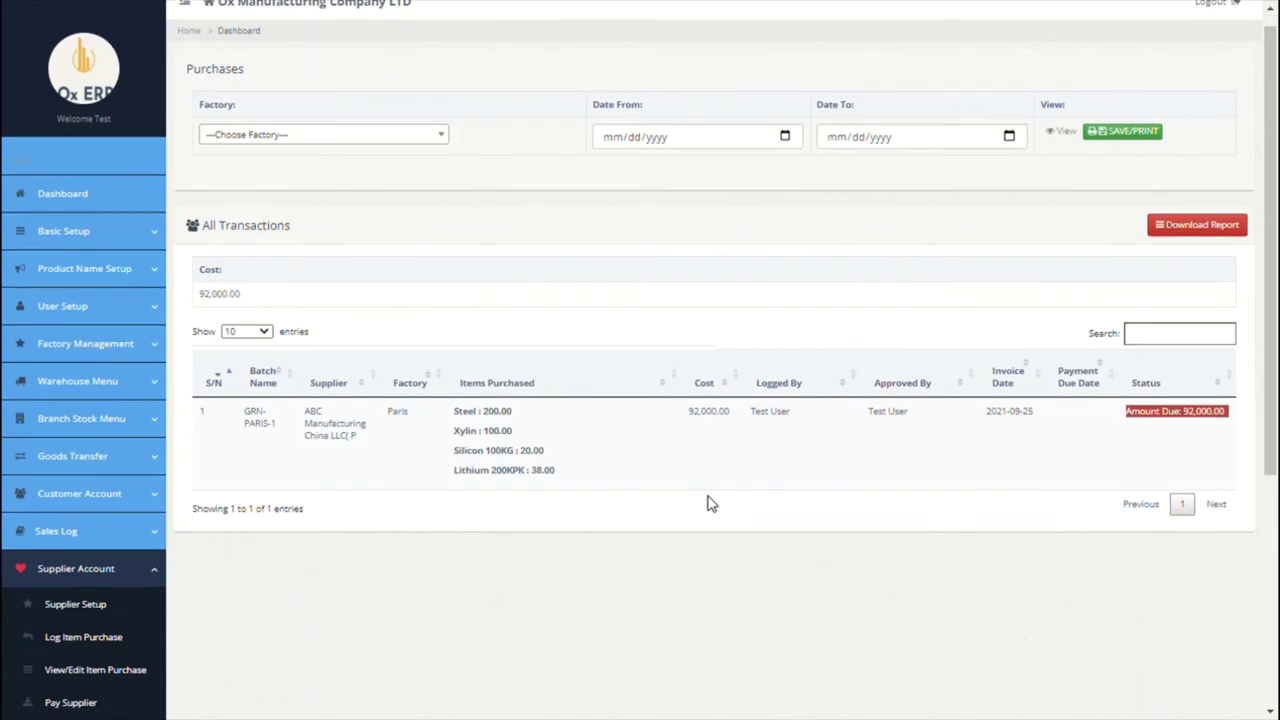
pyautogui.scroll(-3, 707, 503)
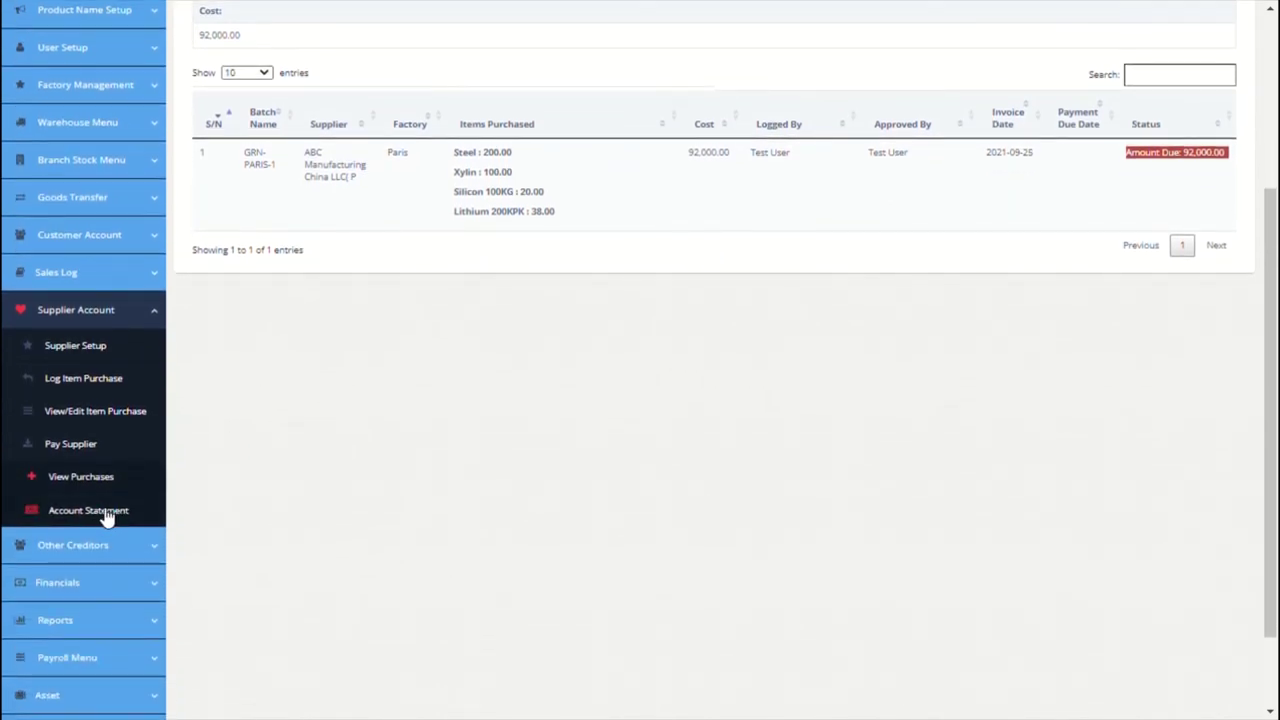
pyautogui.click(106, 515)
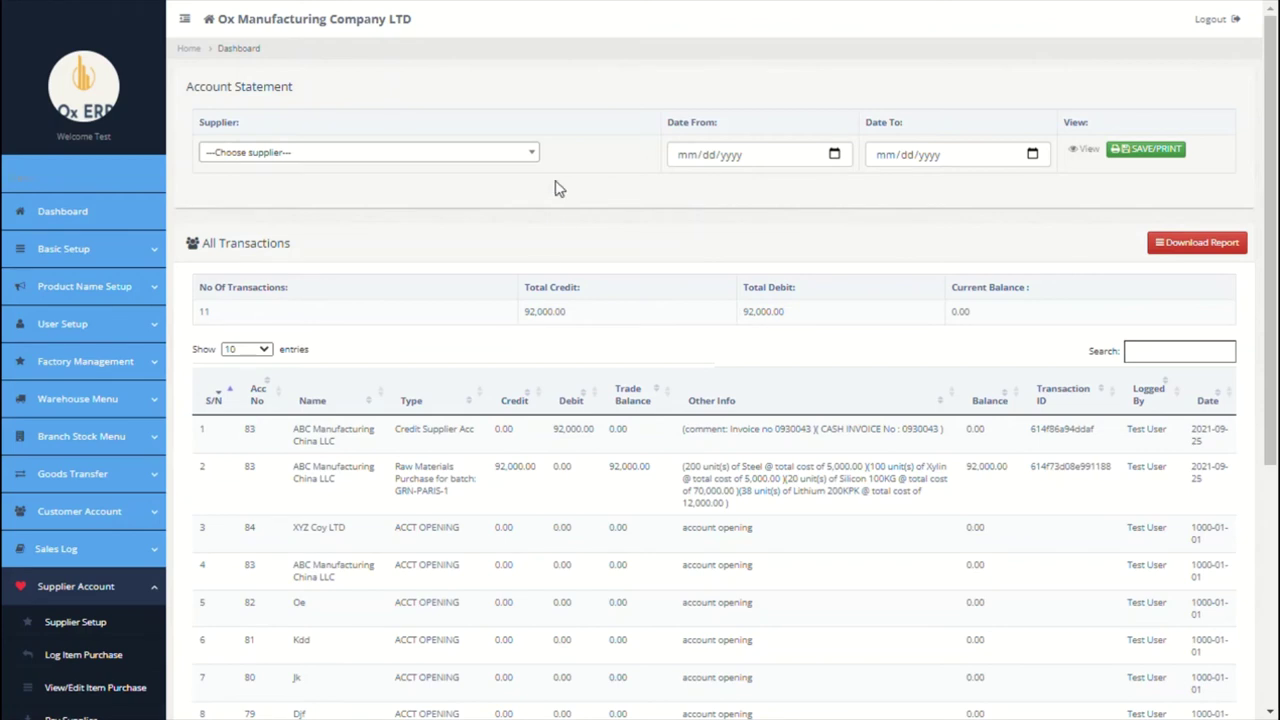
pyautogui.click(510, 157)
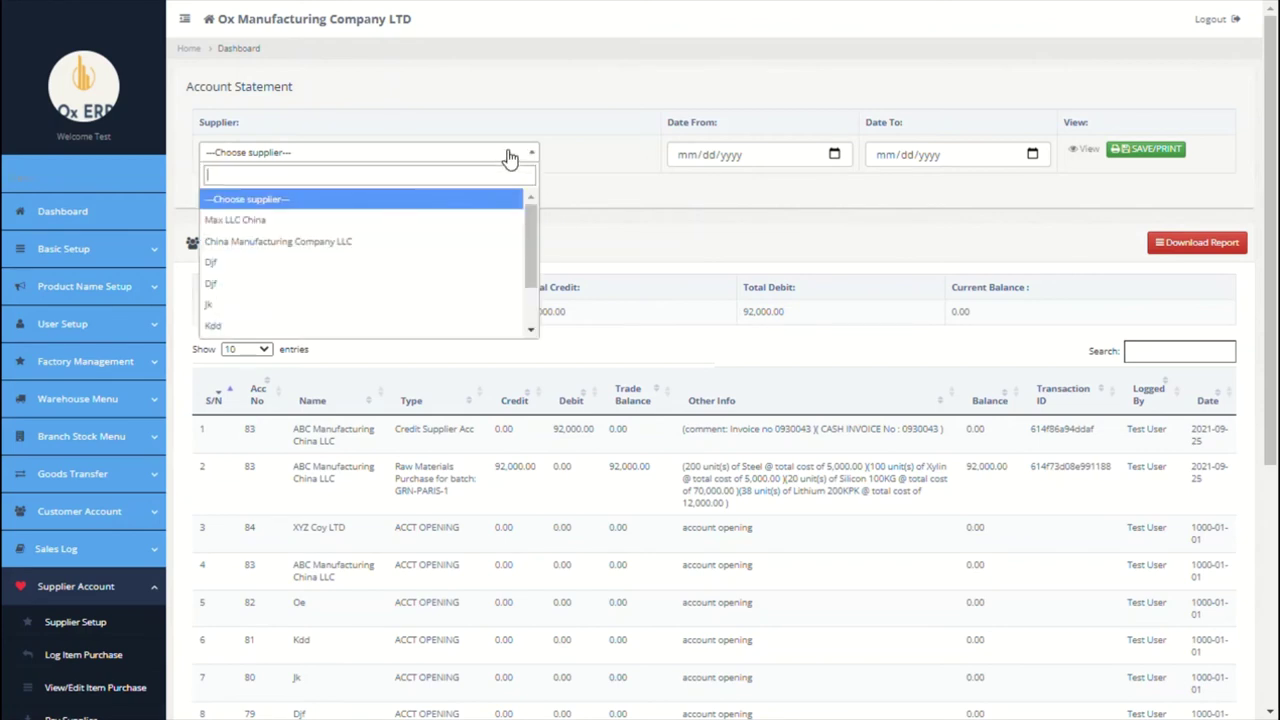
pyautogui.click(398, 223)
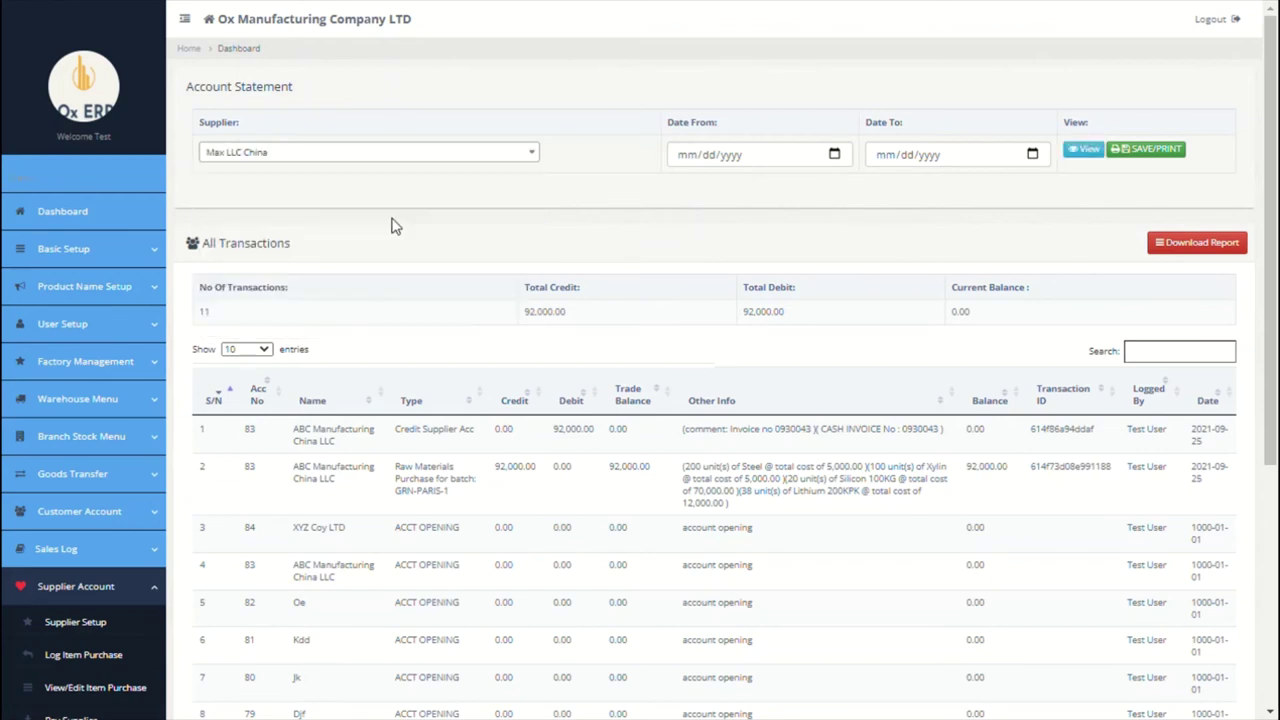
pyautogui.click(1086, 152)
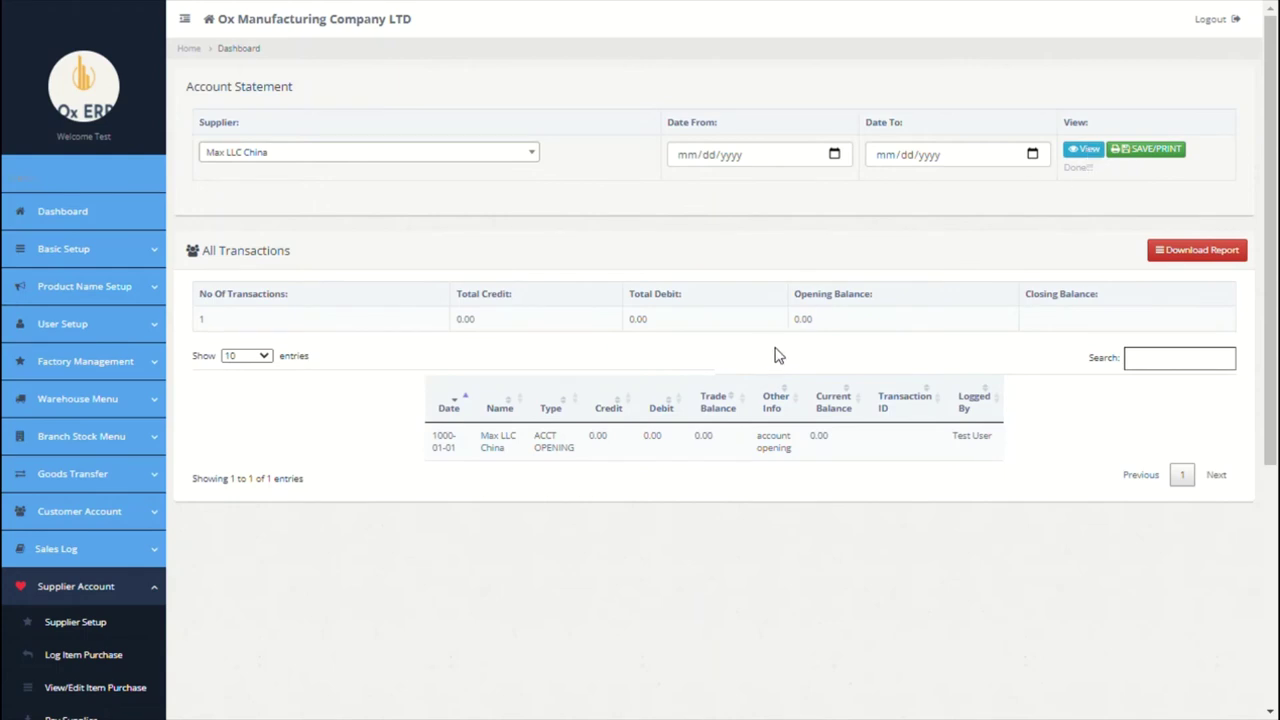
pyautogui.scroll(-4, 794, 386)
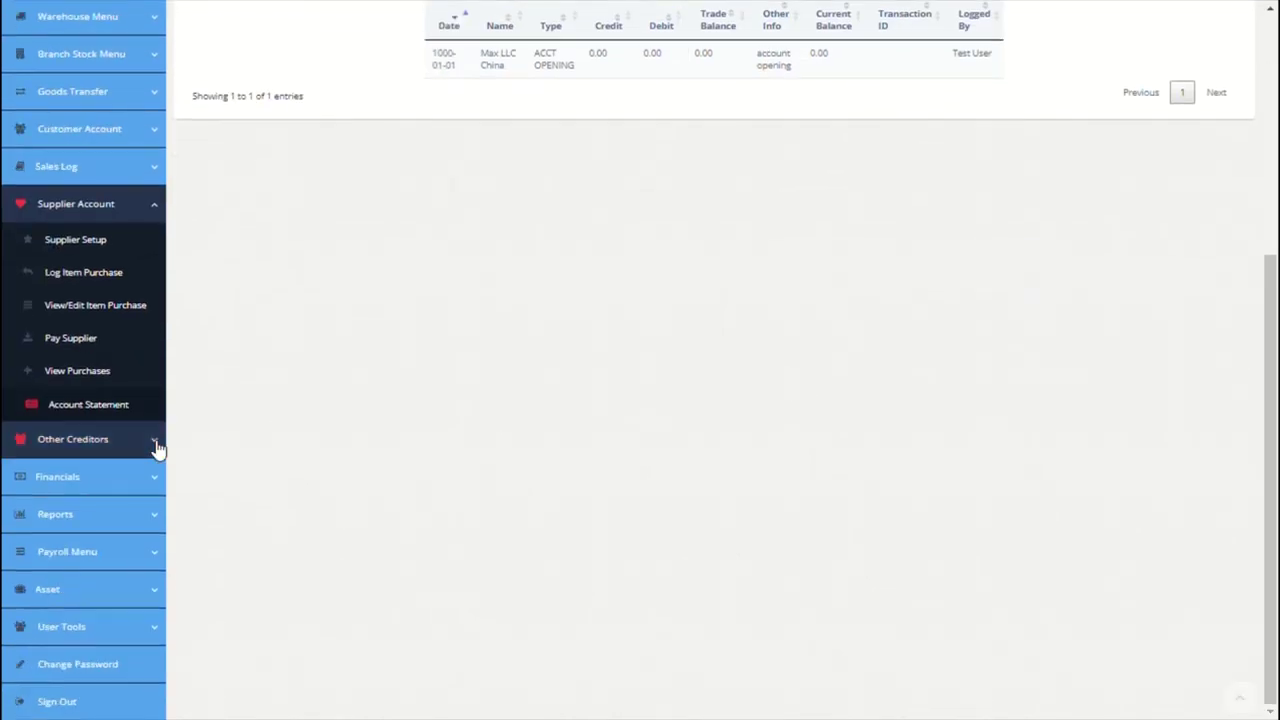
# Step: Enter the first asset category: Furnitures, code FUR001, description 'all furniture'
pyautogui.click(157, 442)
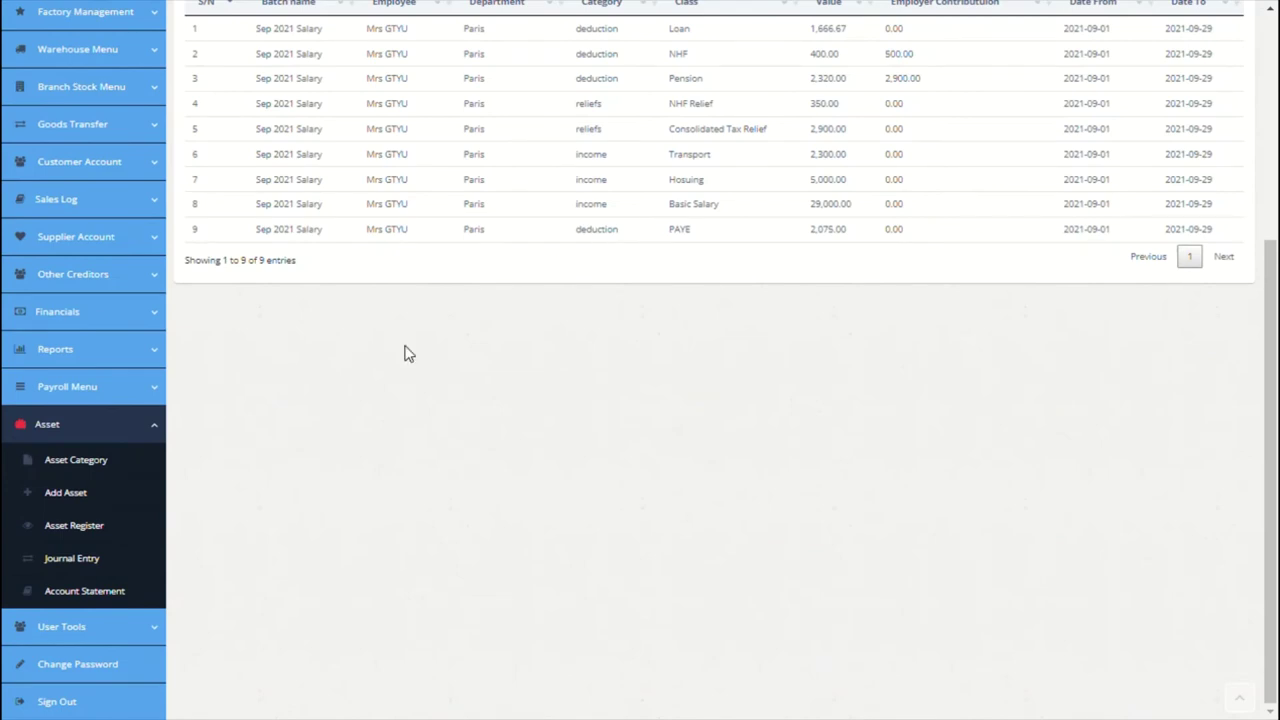
pyautogui.click(115, 468)
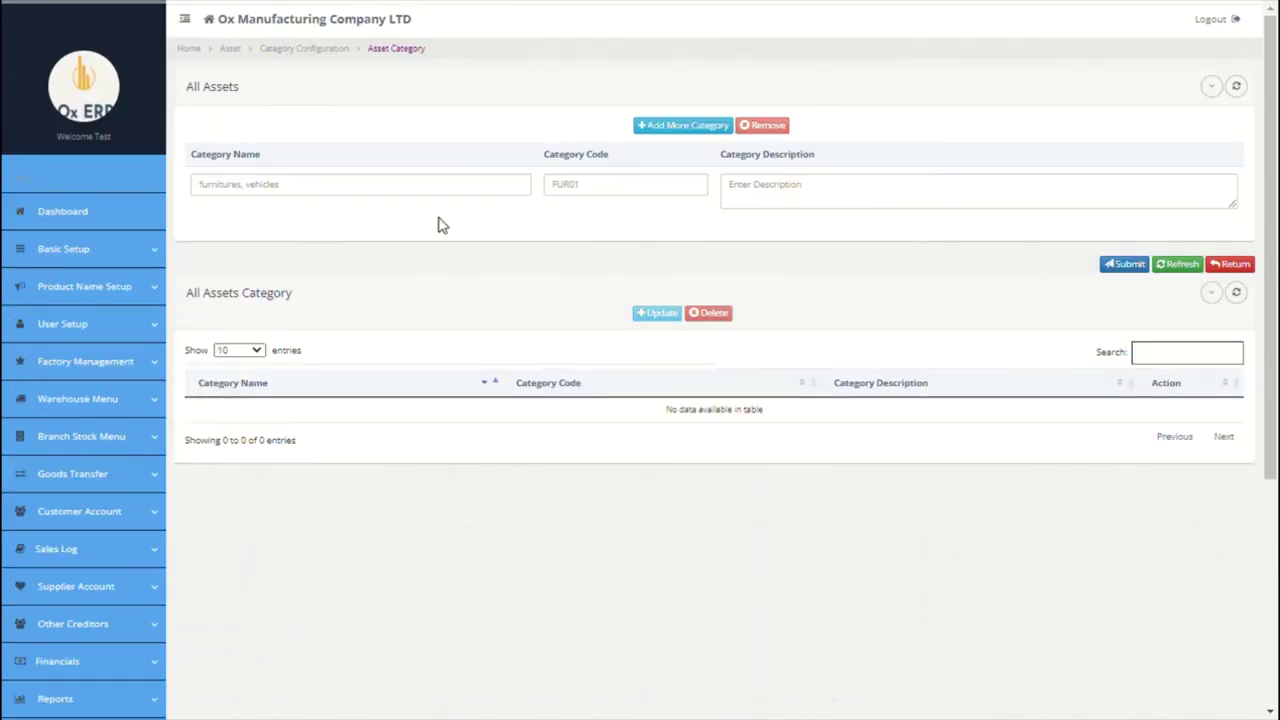
pyautogui.click(373, 195)
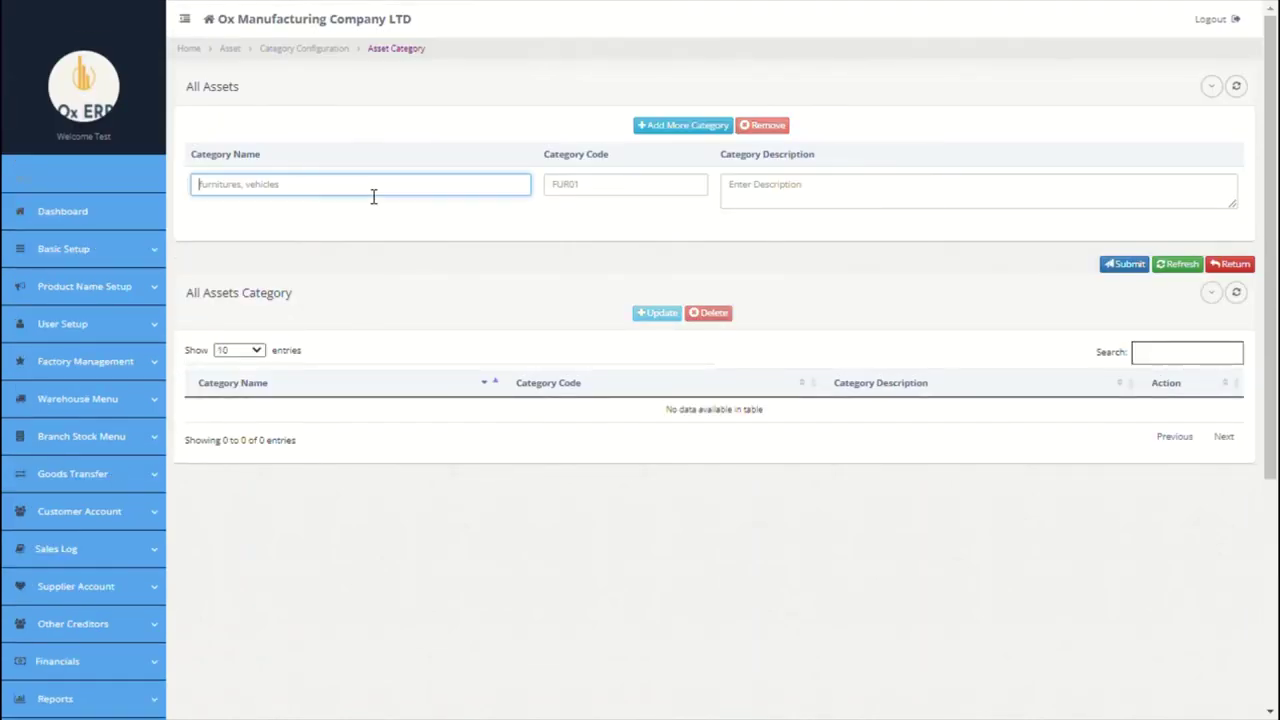
pyautogui.write('furnitures')
pyautogui.click(651, 197)
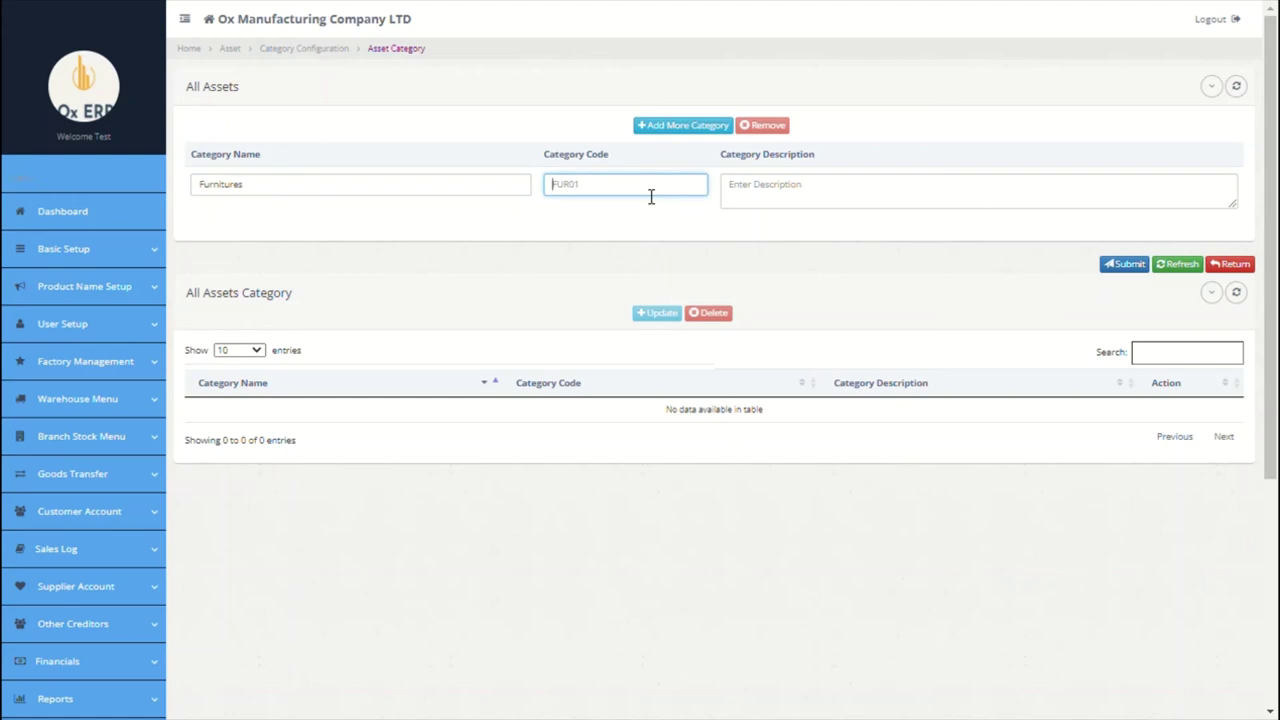
pyautogui.write('FUR001')
pyautogui.click(763, 199)
pyautogui.write('al furn')
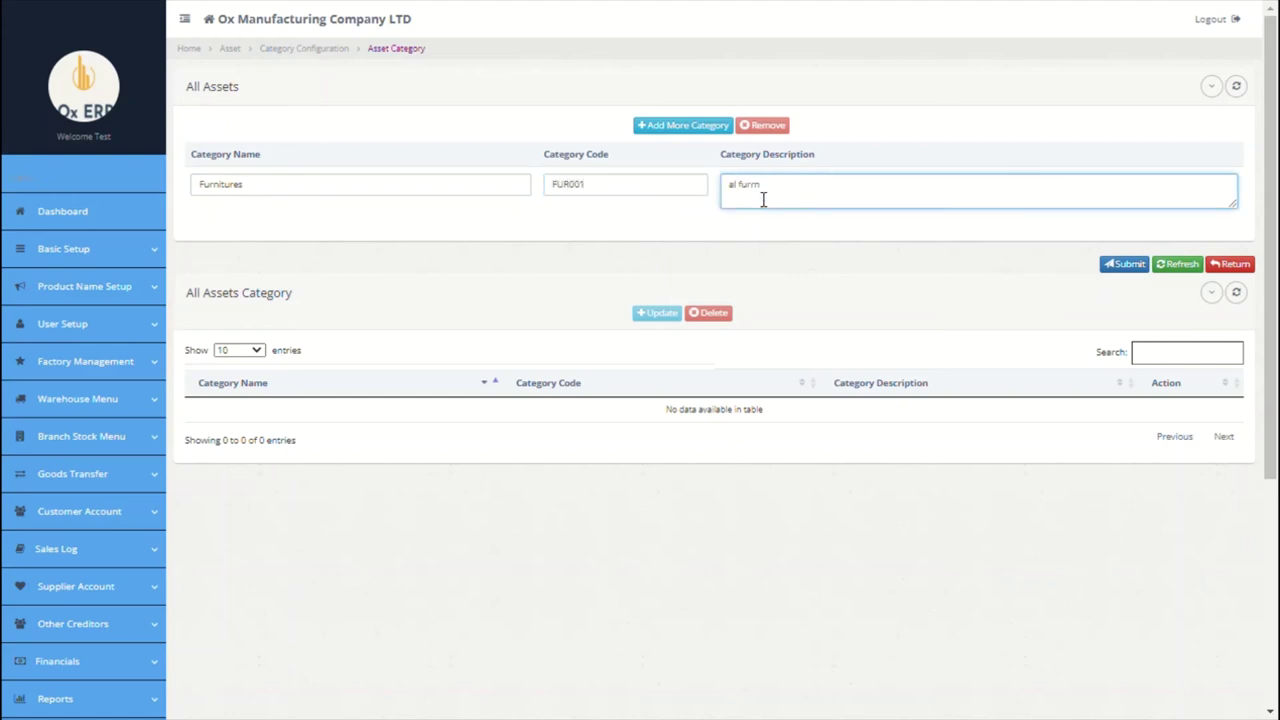
pyautogui.write('itures')
pyautogui.moveTo(747, 192); pyautogui.dragTo(780, 192)
pyautogui.write('l furniture')
# Step: Add two more category rows named Vehices and Building
pyautogui.click(686, 126)
pyautogui.click(369, 184)
pyautogui.write('Veh')
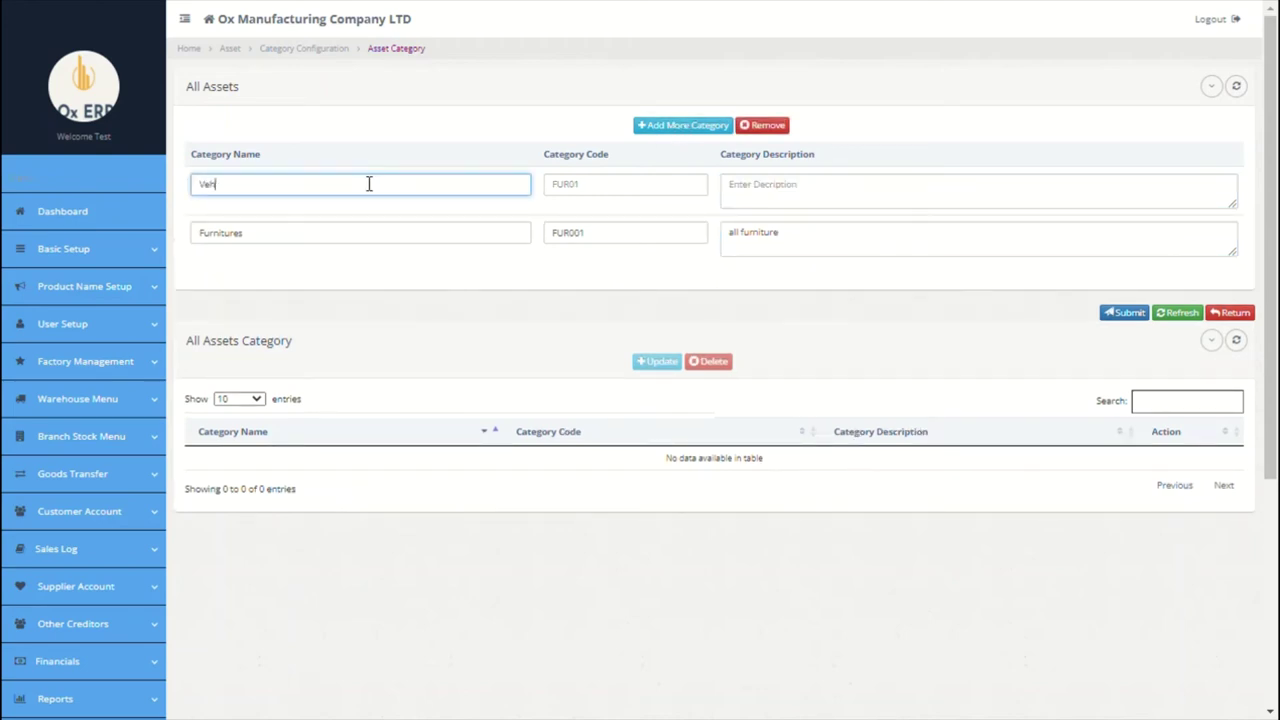
pyautogui.write('ices')
pyautogui.click(569, 191)
pyautogui.click(781, 193)
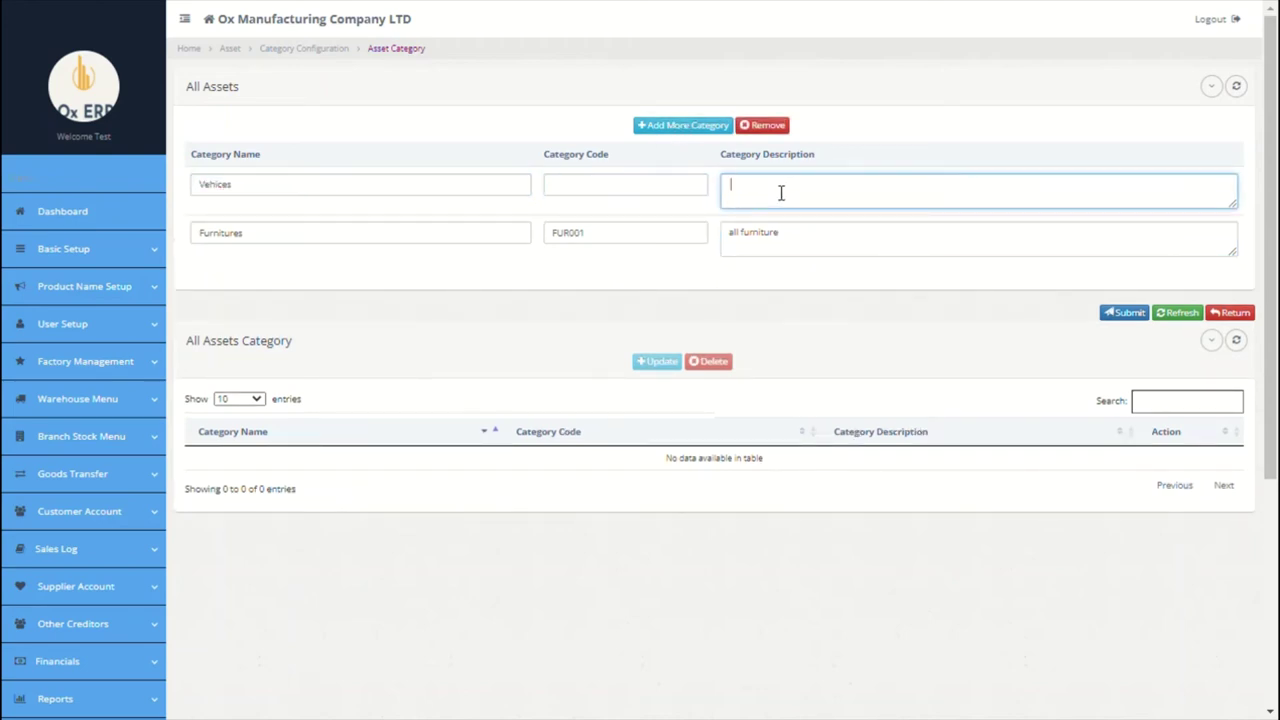
pyautogui.click(692, 128)
pyautogui.click(394, 190)
pyautogui.write('B')
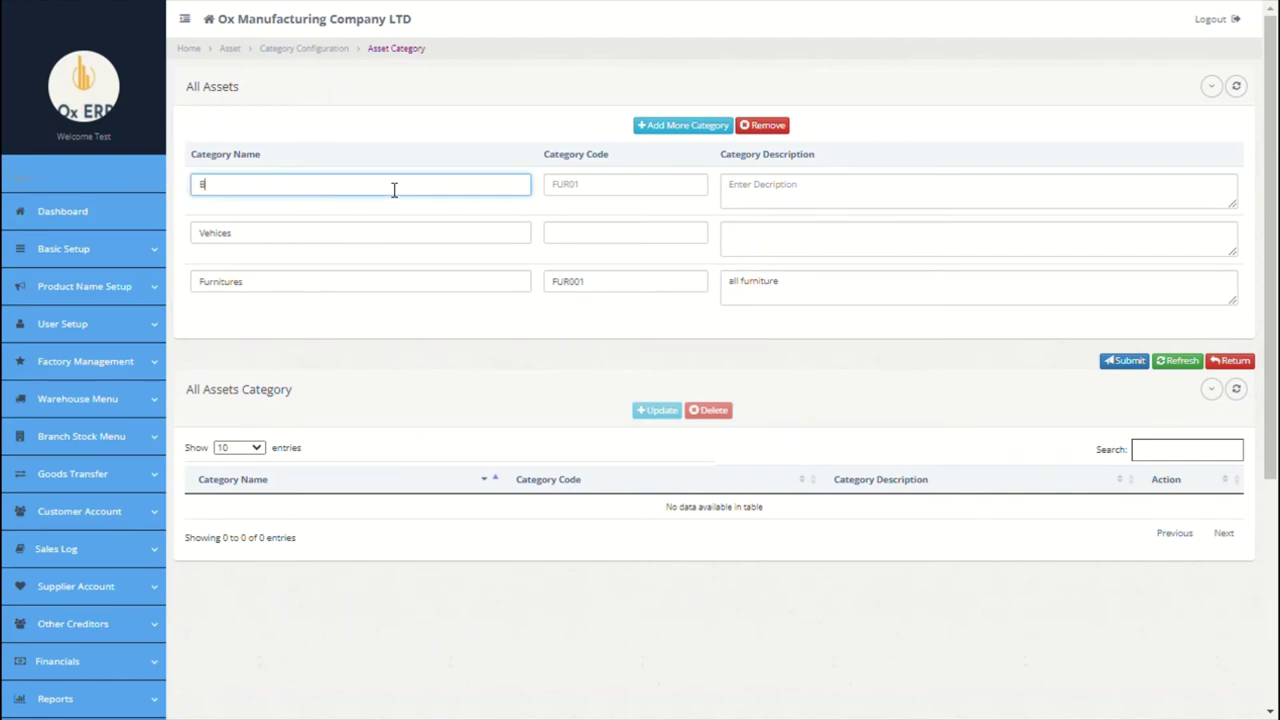
pyautogui.write('uilding')
pyautogui.click(580, 189)
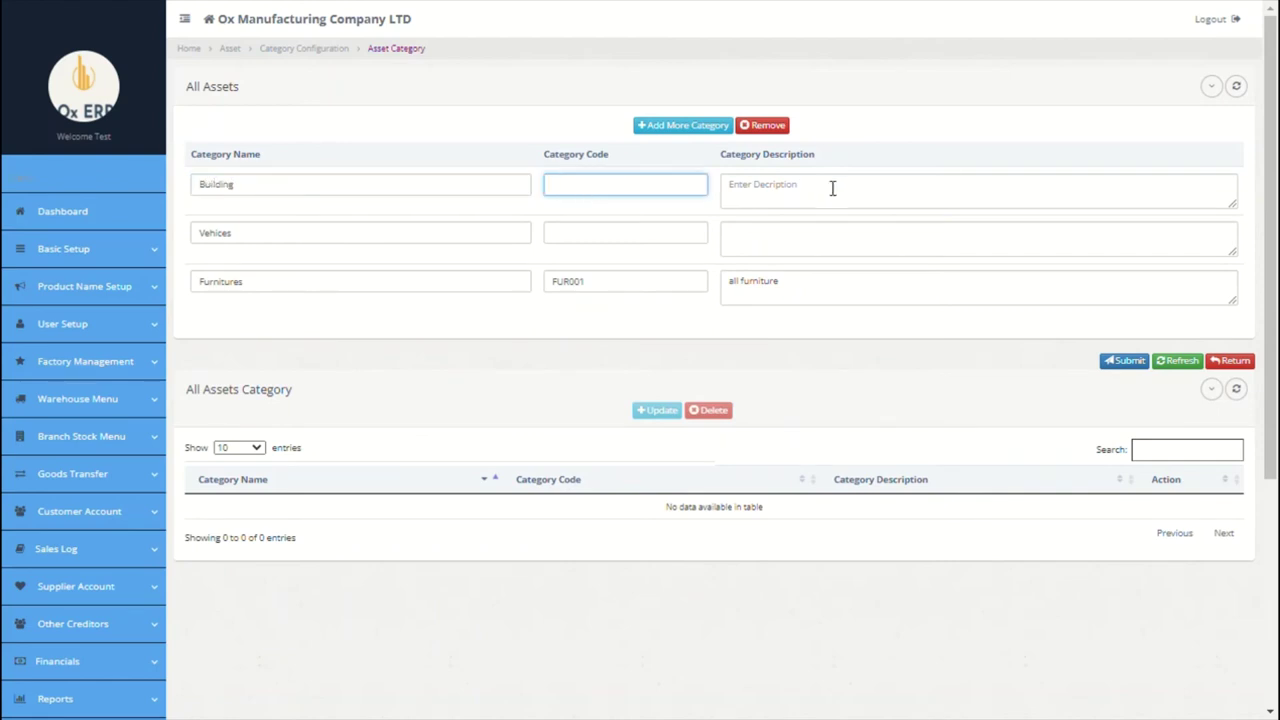
pyautogui.click(831, 189)
# Step: Add an Office Equipment category row and submit all four categories
pyautogui.click(705, 128)
pyautogui.click(355, 196)
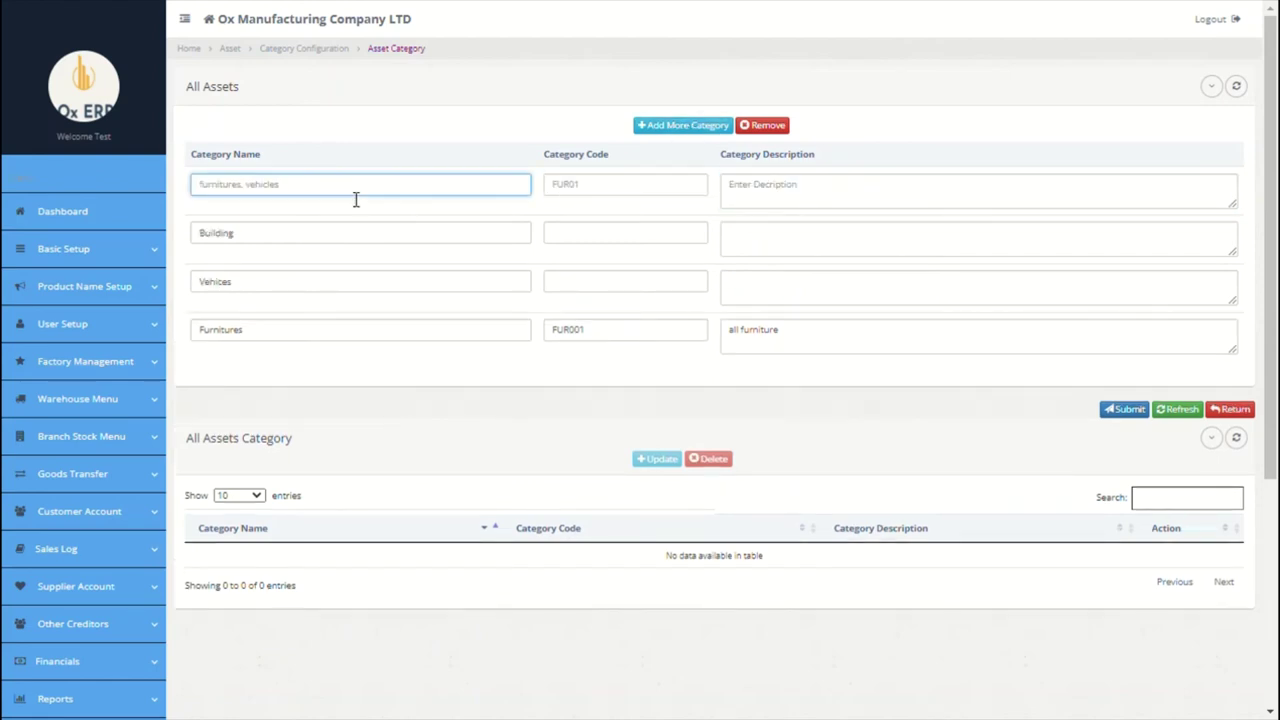
pyautogui.write('E')
pyautogui.write('d')
pyautogui.press('BackSpace')
pyautogui.press('BackSpace')
pyautogui.write('Office Equipment')
pyautogui.click(606, 194)
pyautogui.click(805, 188)
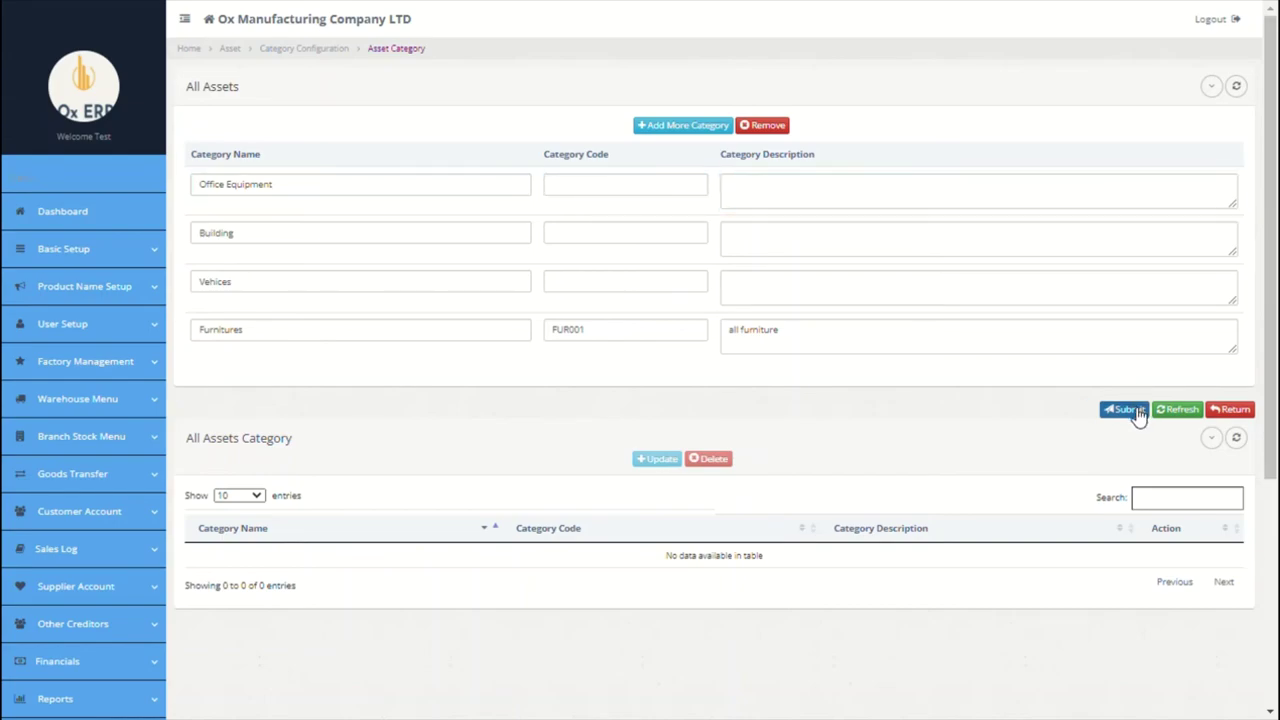
pyautogui.click(1126, 409)
pyautogui.click(920, 350)
pyautogui.scroll(-3, 920, 349)
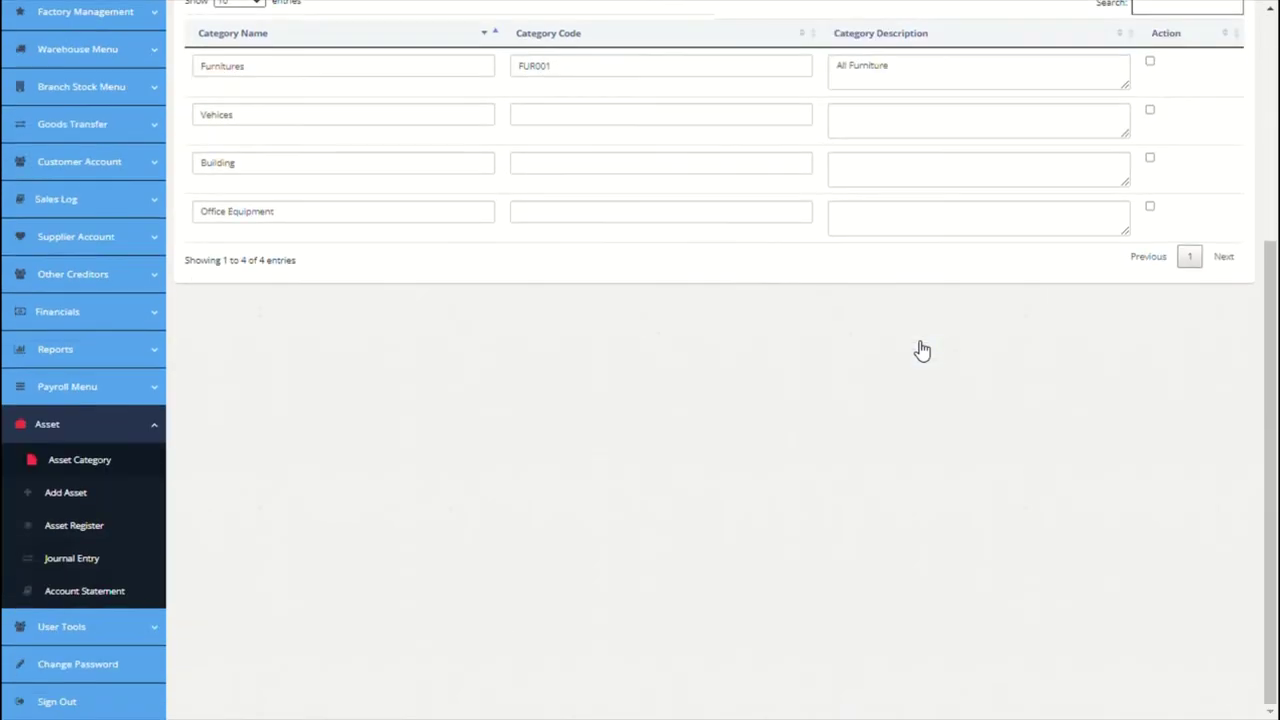
# Step: Register 'Samsung 49inch TV (56units)', code 001, in Office Equipment at Paris
pyautogui.click(126, 494)
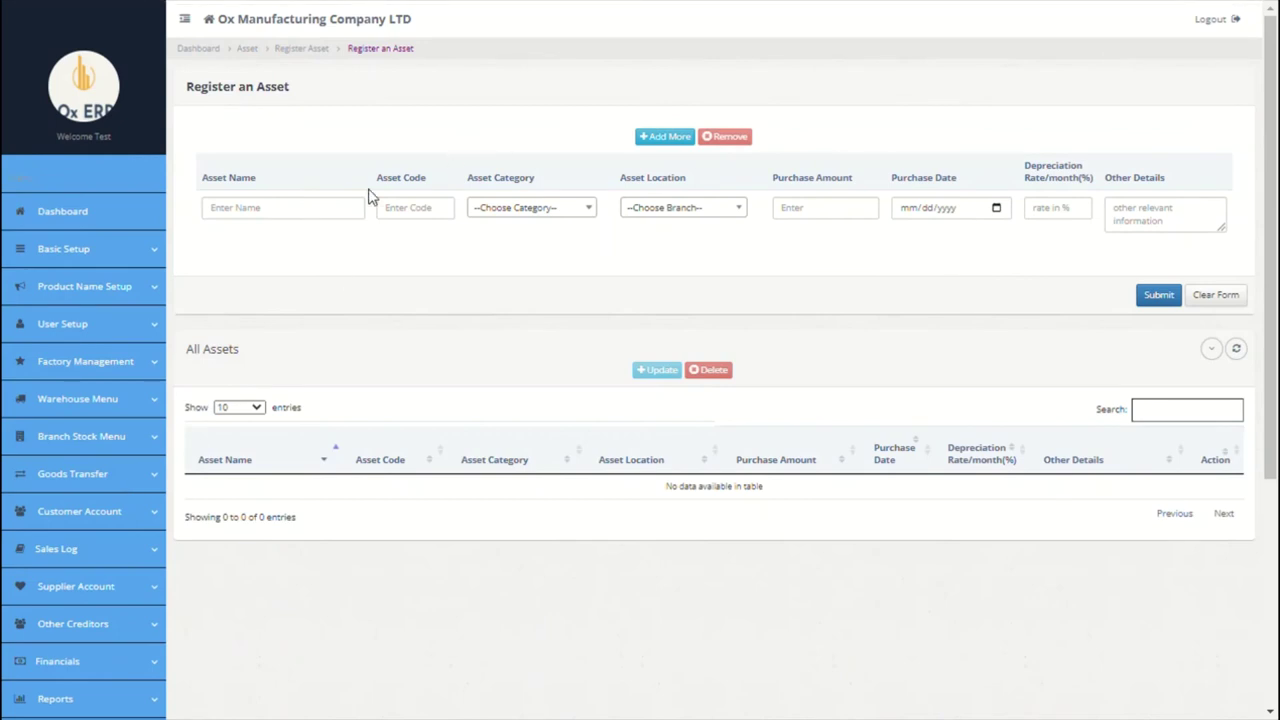
pyautogui.click(309, 208)
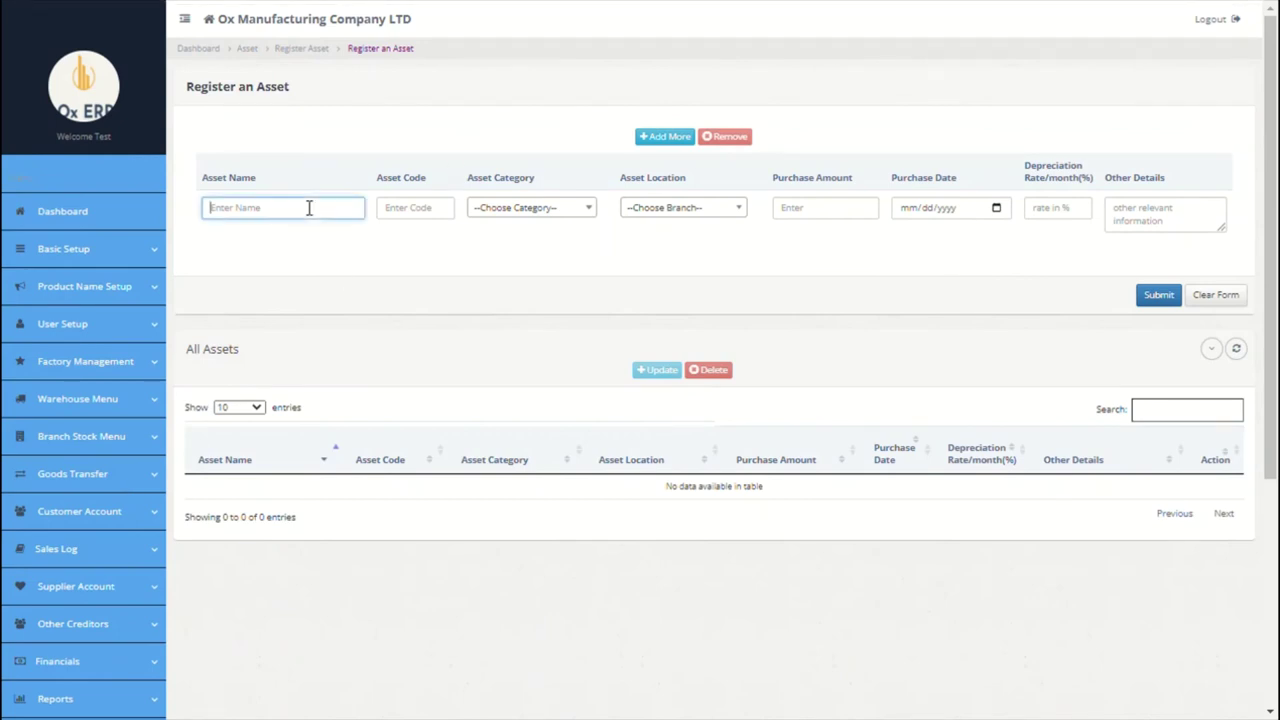
pyautogui.write('Sam')
pyautogui.write('sung 49inch TV (56units)')
pyautogui.click(397, 208)
pyautogui.write('001')
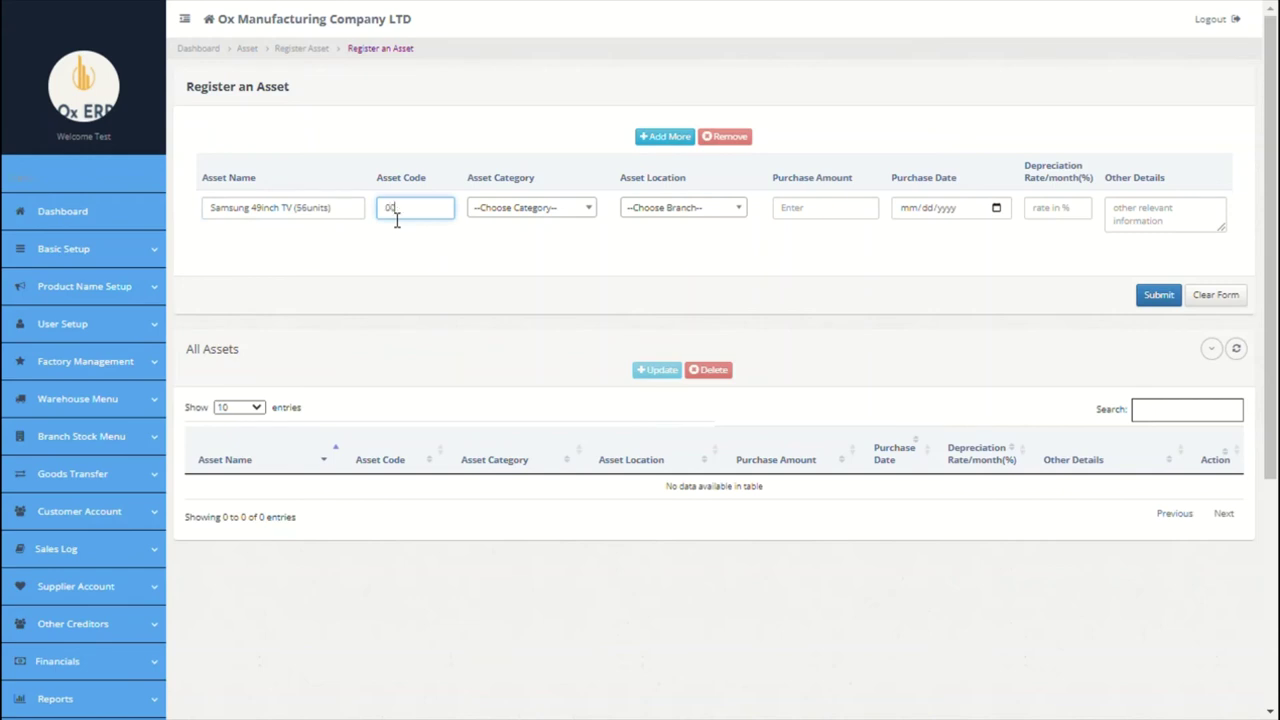
pyautogui.click(547, 218)
pyautogui.click(530, 337)
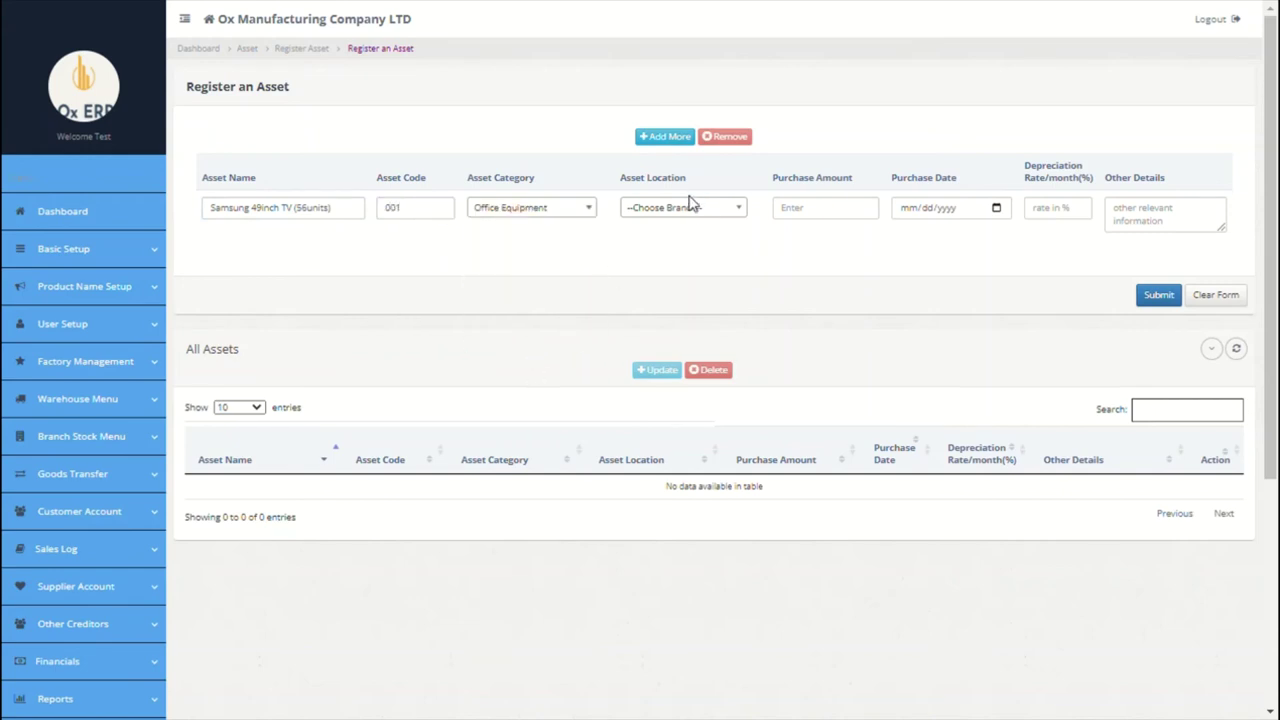
pyautogui.click(692, 207)
pyautogui.click(677, 278)
# Step: Give the TV a purchase amount of 5000, date 09/01/2021 and depreciation rate 0
pyautogui.click(800, 224)
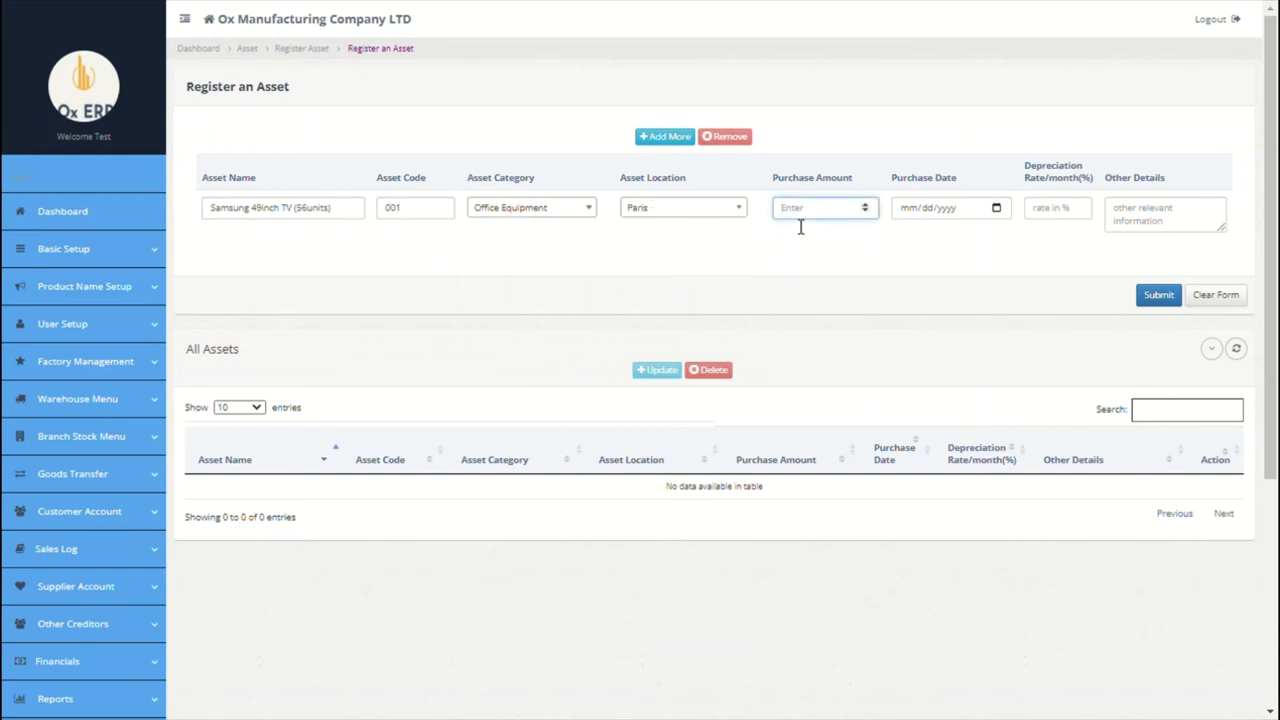
pyautogui.write('5000')
pyautogui.press('Tab')
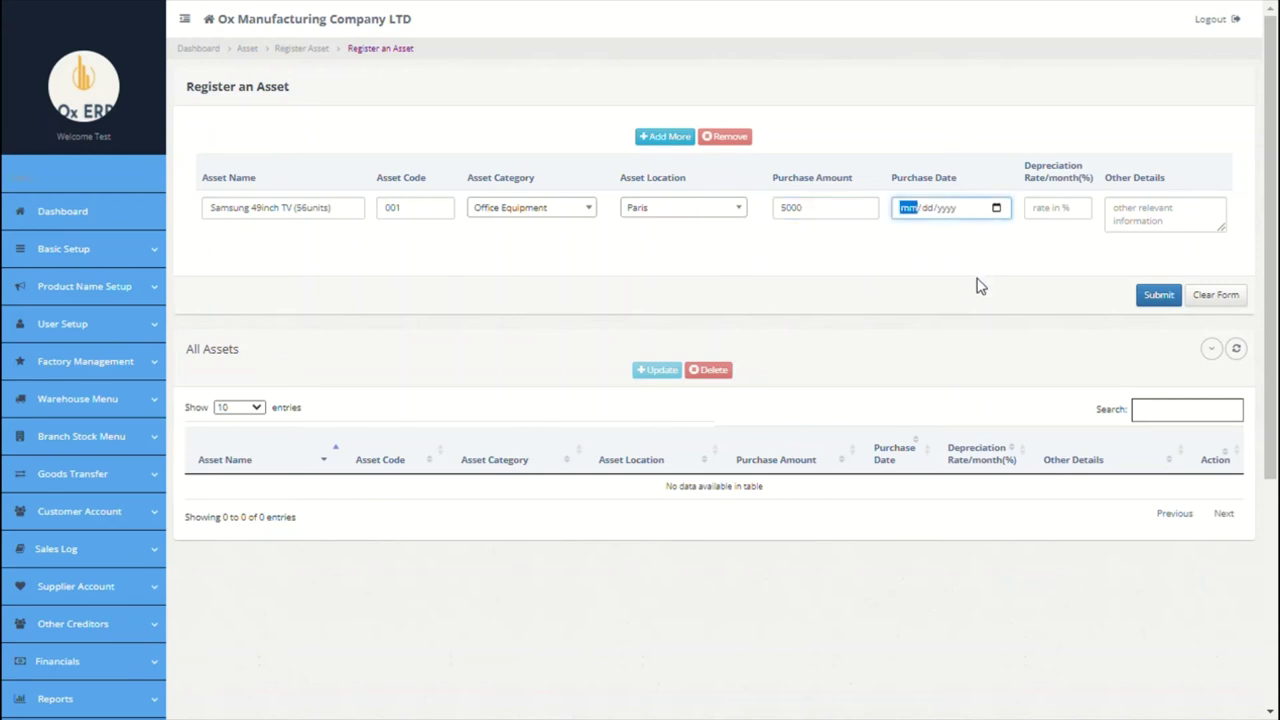
pyautogui.write('09012021')
pyautogui.click(1062, 216)
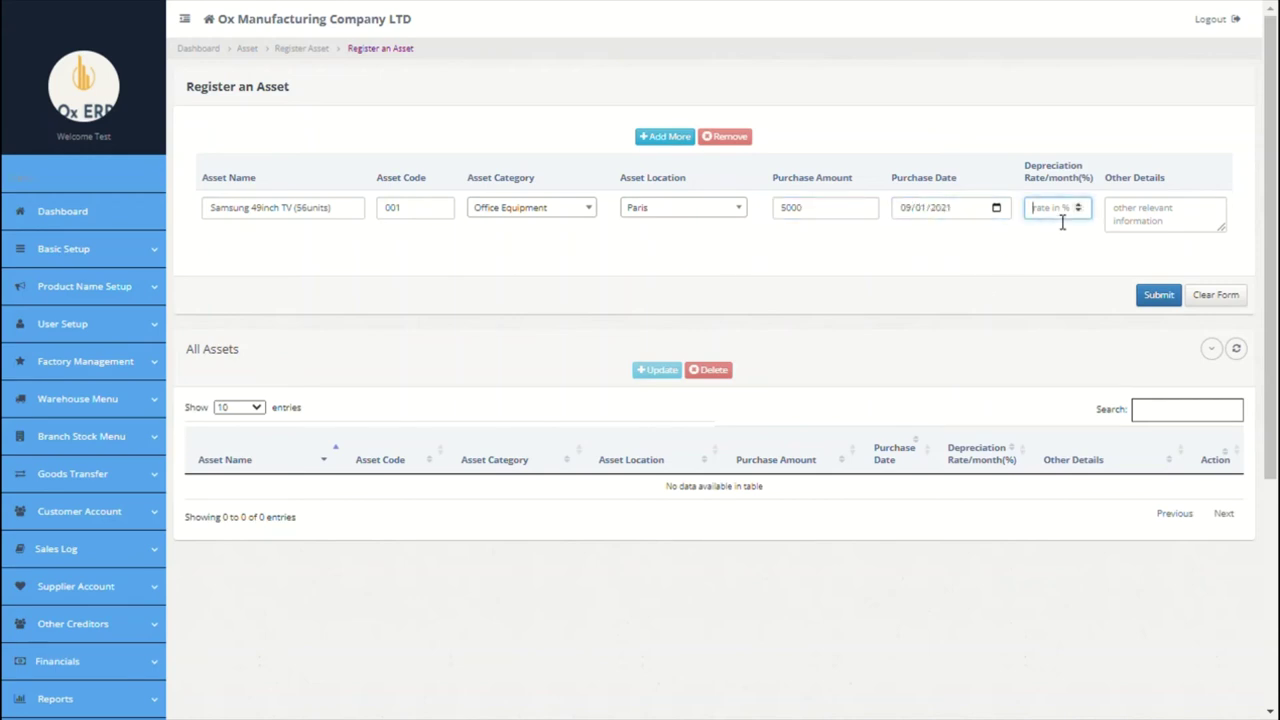
pyautogui.write('0.2')
pyautogui.click(1184, 222)
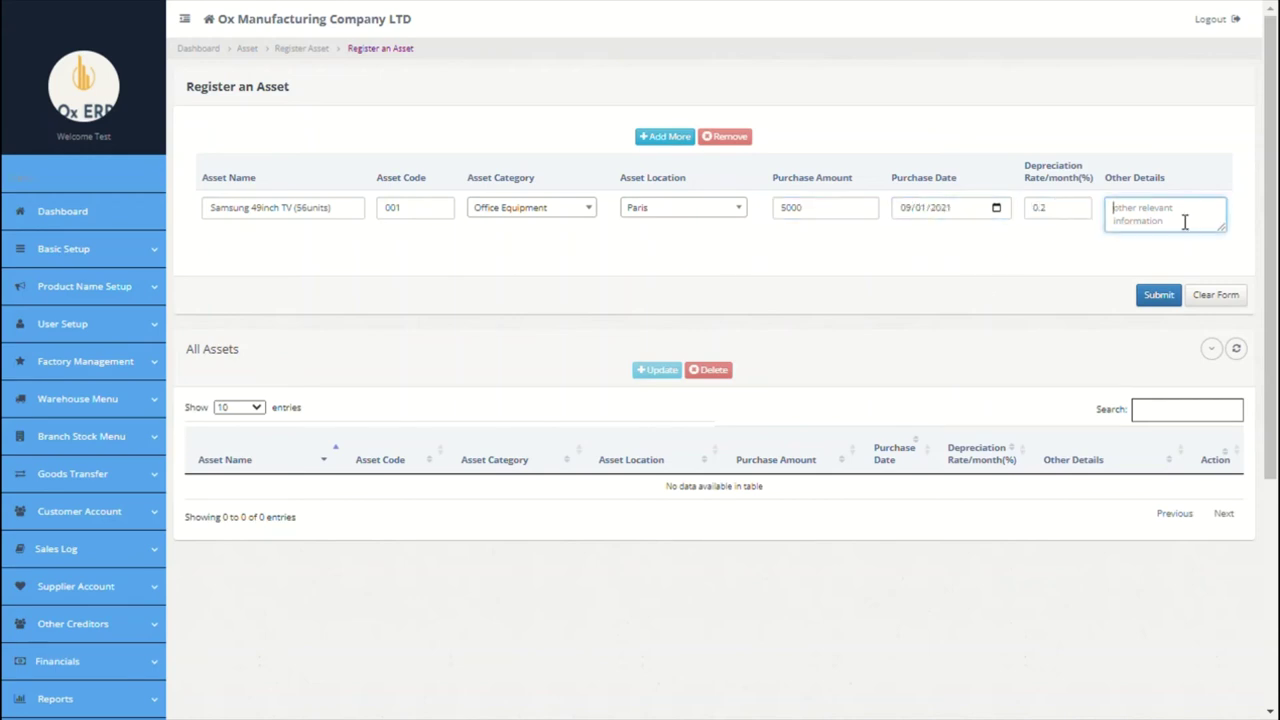
# Step: Add an Office Building asset row with category Building and location Paris
pyautogui.click(672, 138)
pyautogui.click(354, 226)
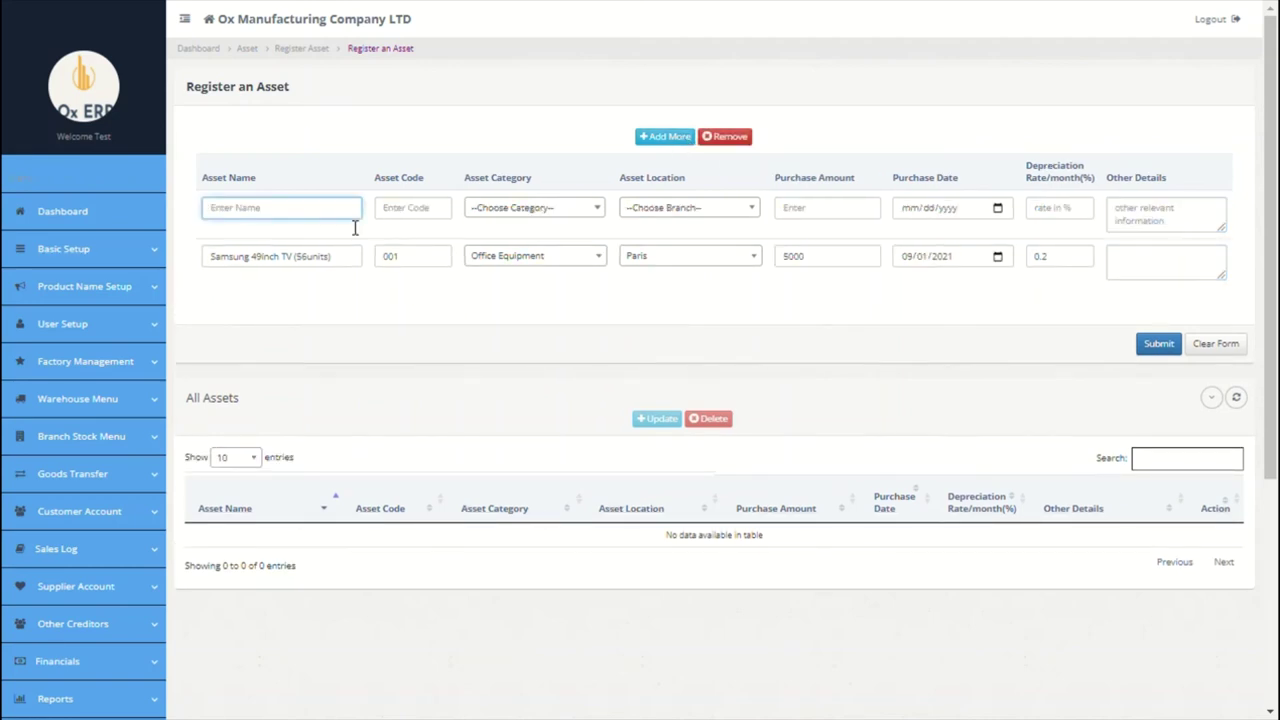
pyautogui.write('S')
pyautogui.press('BackSpace')
pyautogui.write('Cffice')
pyautogui.write(' Building')
pyautogui.click(425, 208)
pyautogui.click(523, 212)
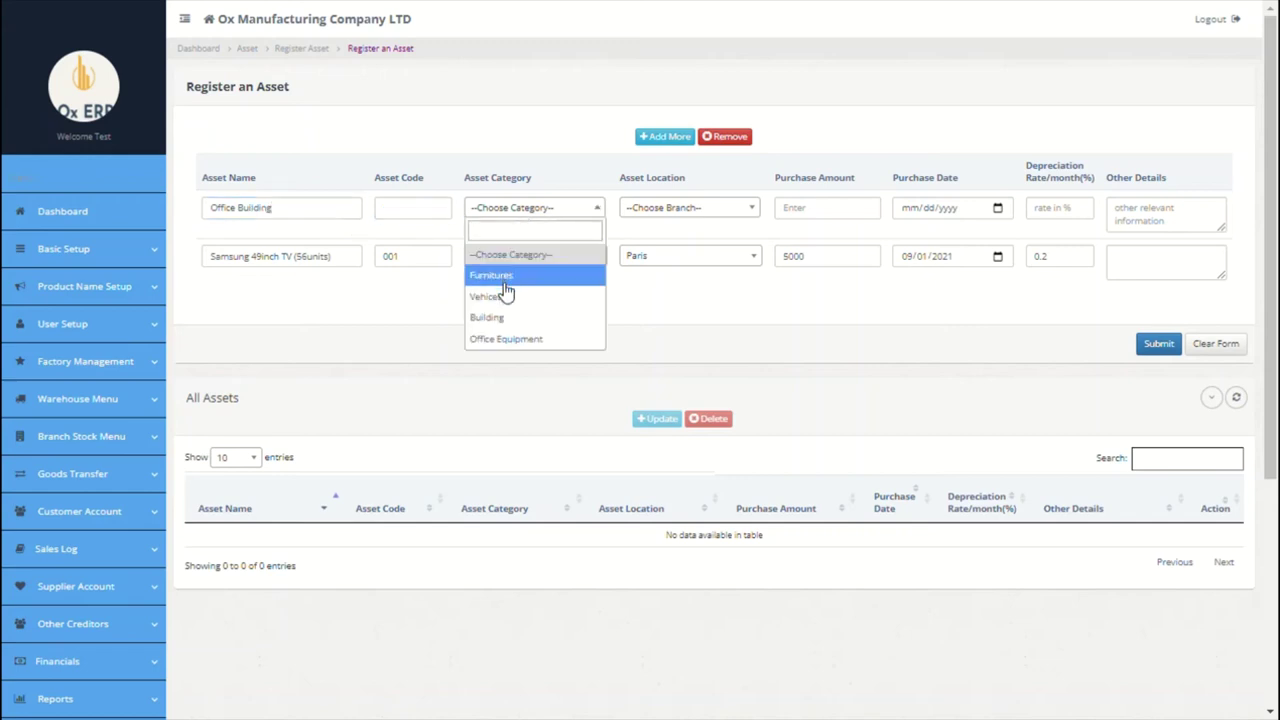
pyautogui.click(500, 310)
pyautogui.click(660, 210)
pyautogui.click(655, 276)
# Step: Give Office Building 80000, date 09/01/2021, rate 0, save, and view the Asset Register
pyautogui.click(816, 212)
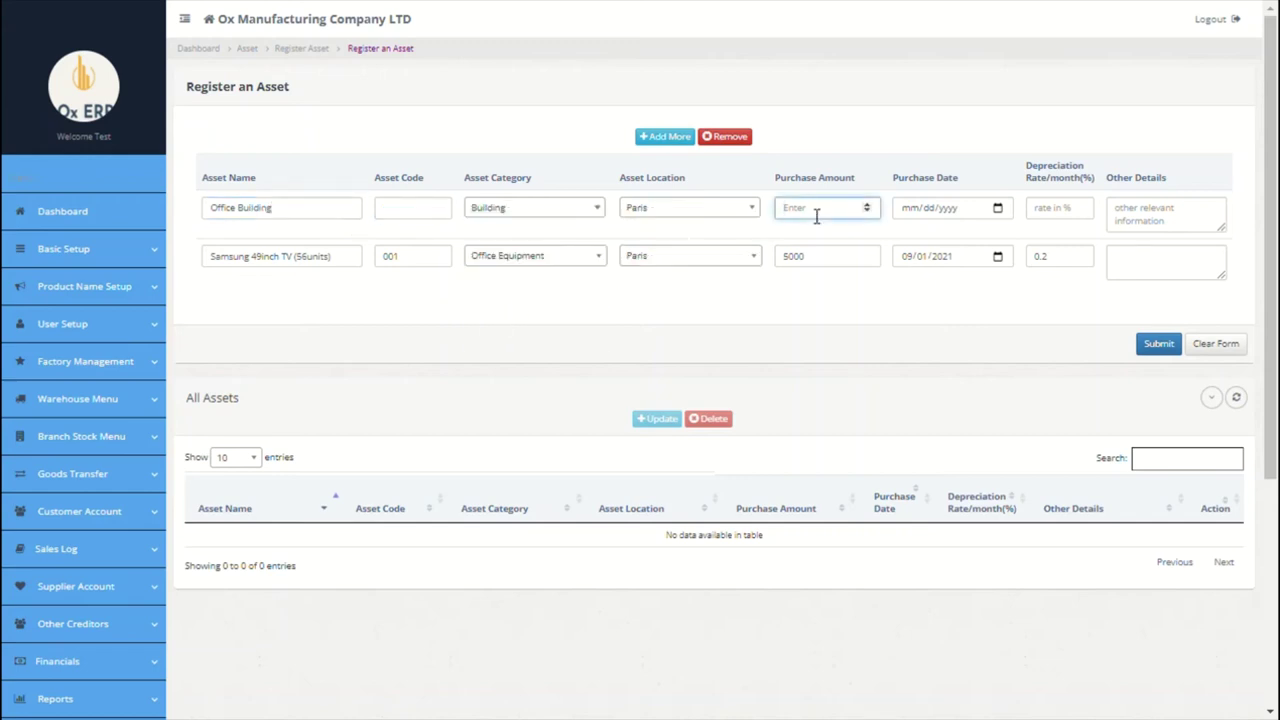
pyautogui.write('80000')
pyautogui.click(997, 228)
pyautogui.write('09012021')
pyautogui.click(1077, 222)
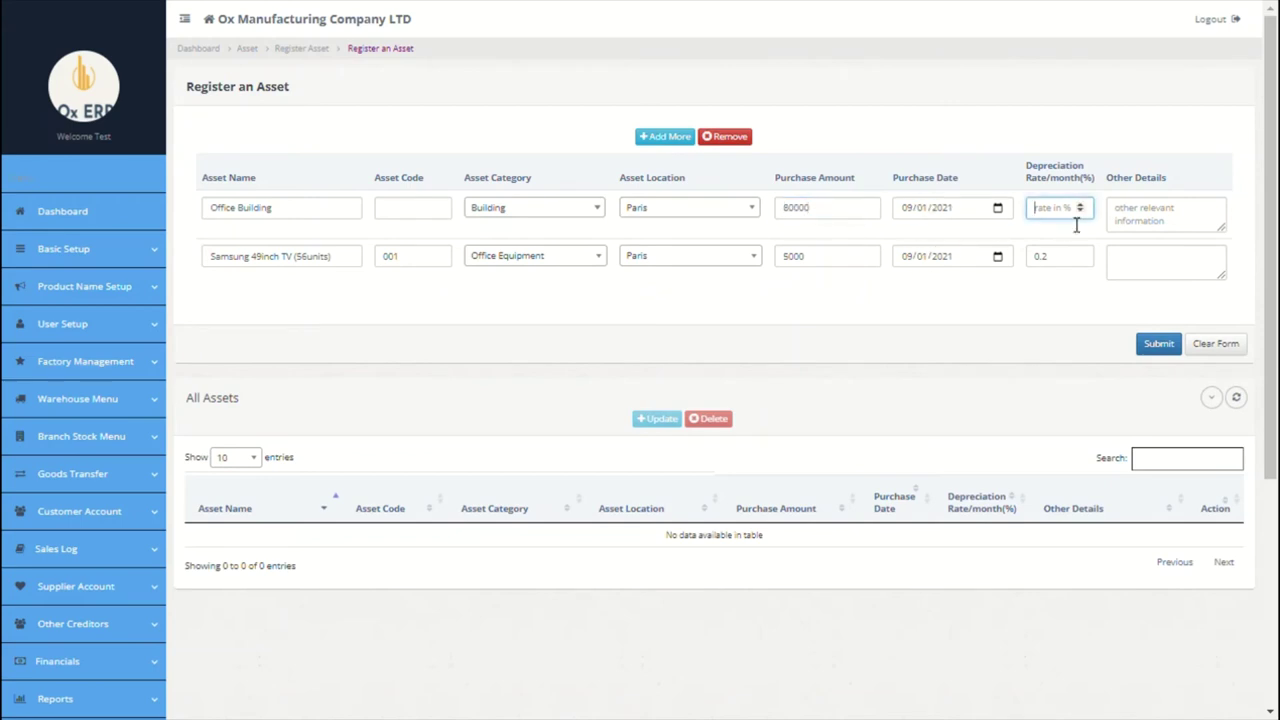
pyautogui.write('0')
pyautogui.click(1160, 231)
pyautogui.click(1156, 343)
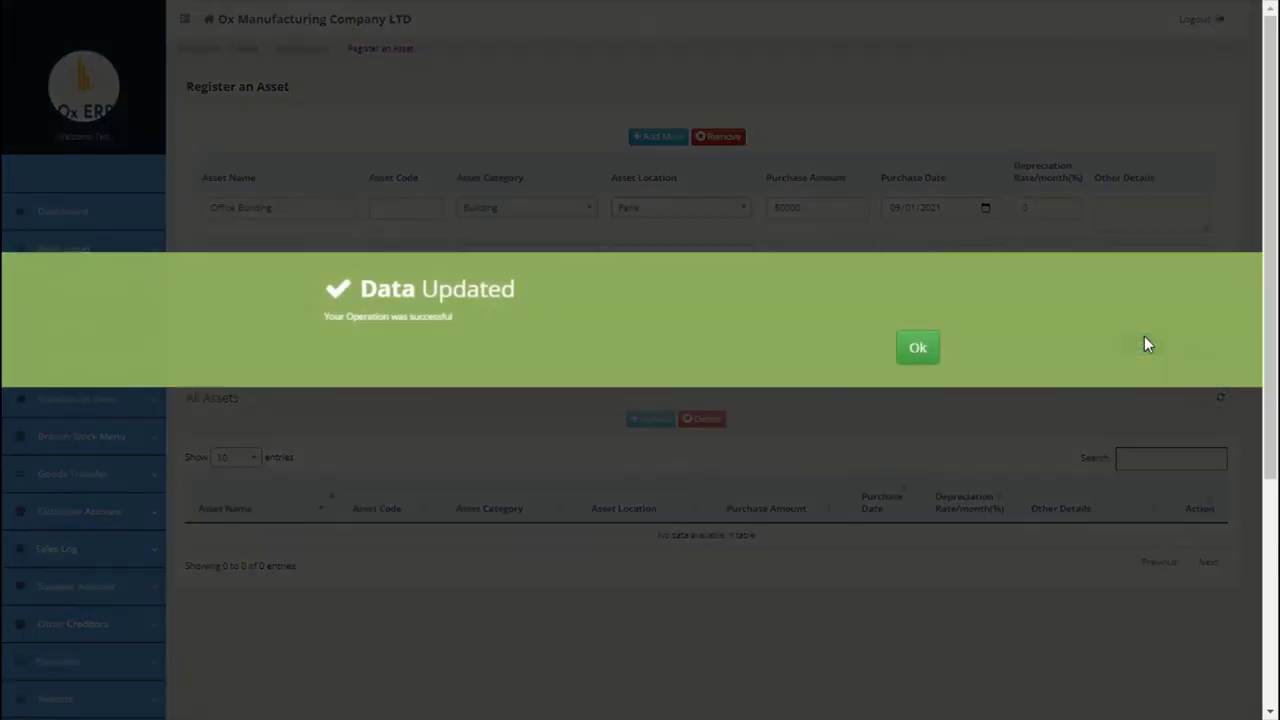
pyautogui.click(918, 348)
pyautogui.scroll(-5, 817, 343)
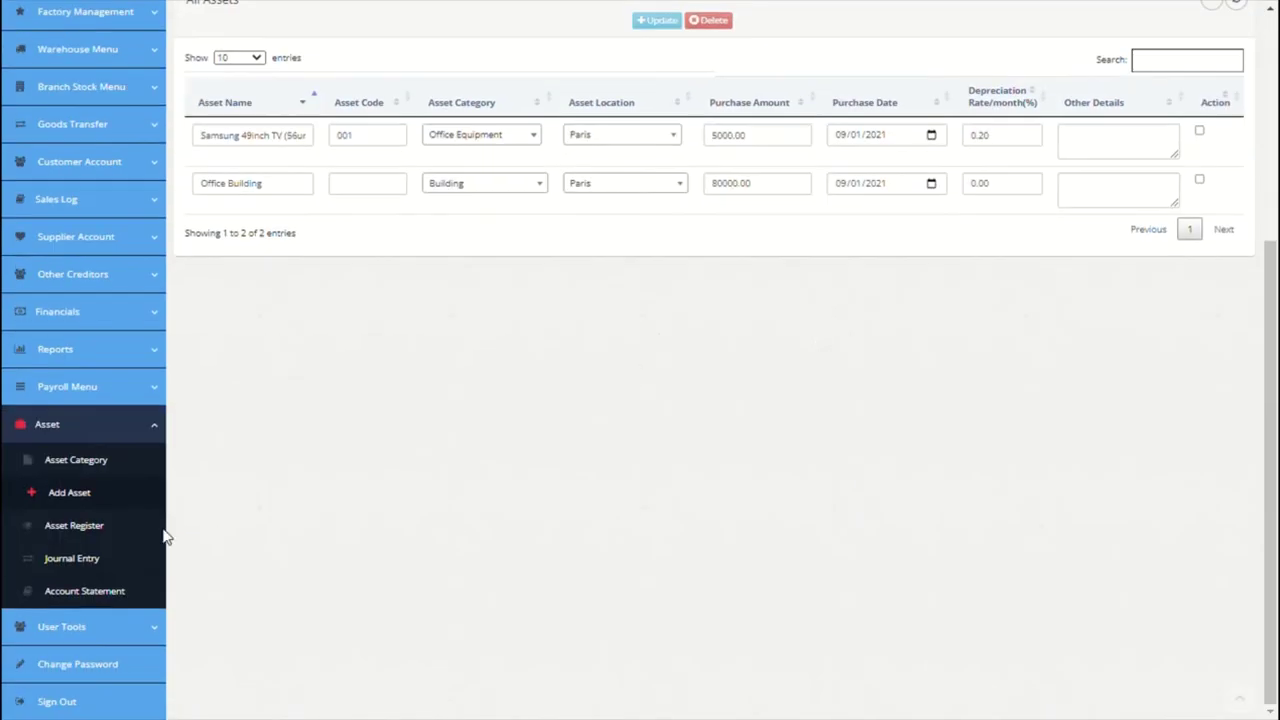
pyautogui.click(107, 535)
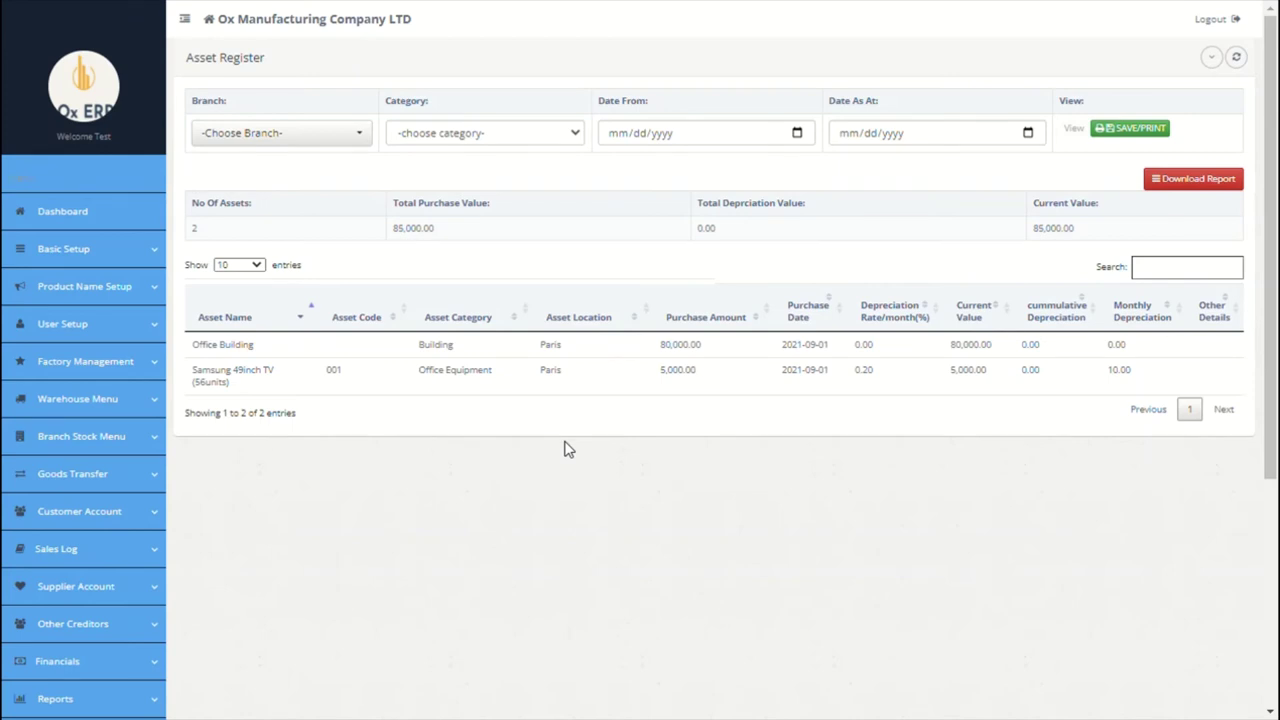
pyautogui.scroll(-4, 565, 449)
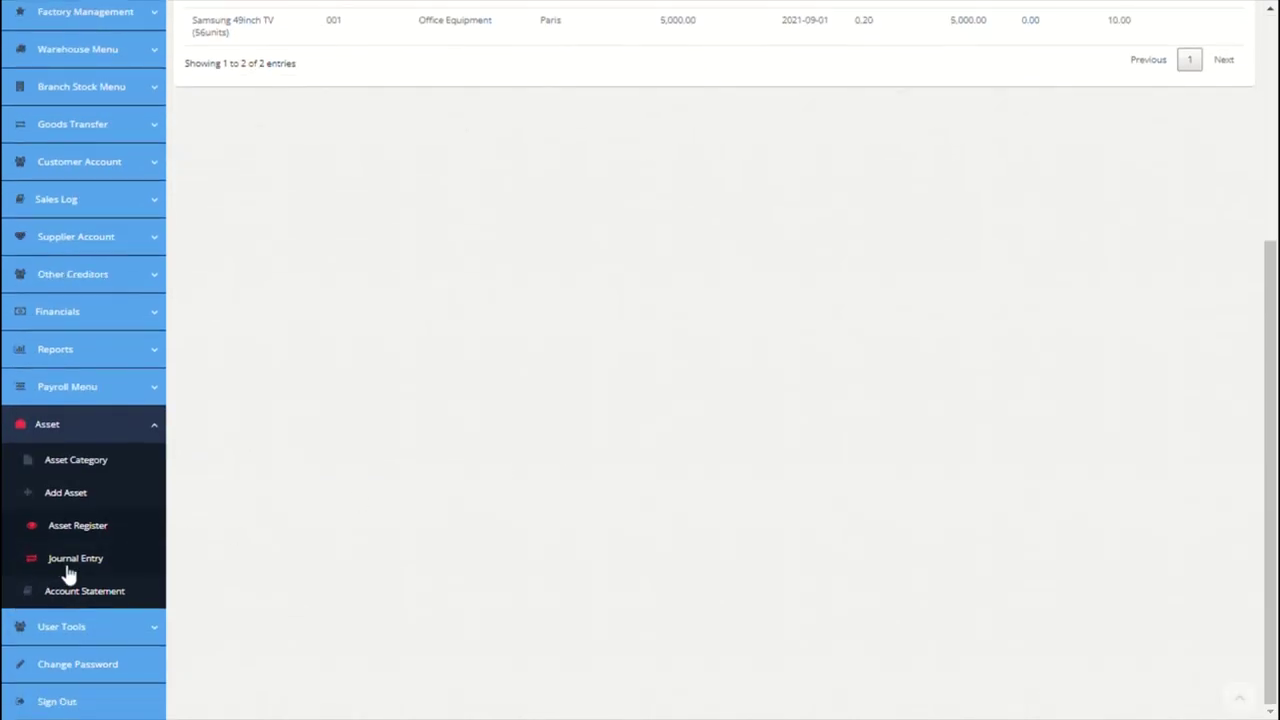
# Step: Add a journal line debiting Furnitures 9000 for the Samsung TV purchase, crediting Opening Balance Ledger
pyautogui.click(68, 565)
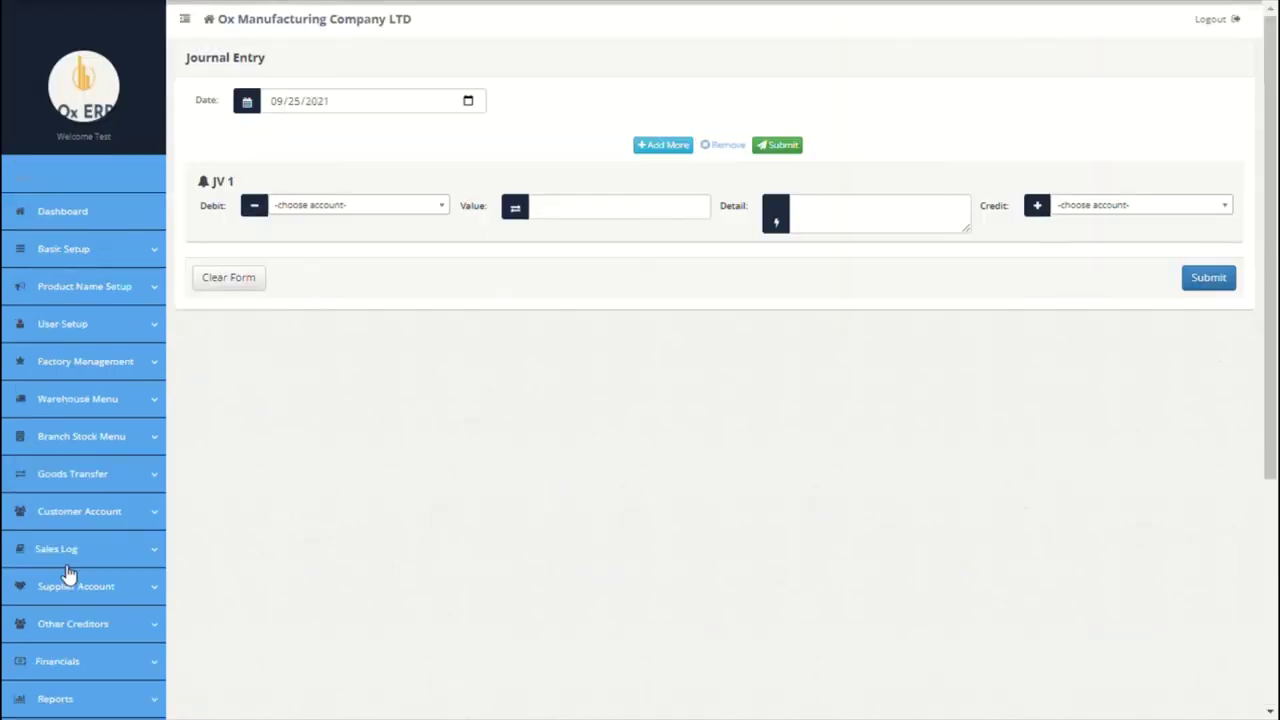
pyautogui.click(426, 208)
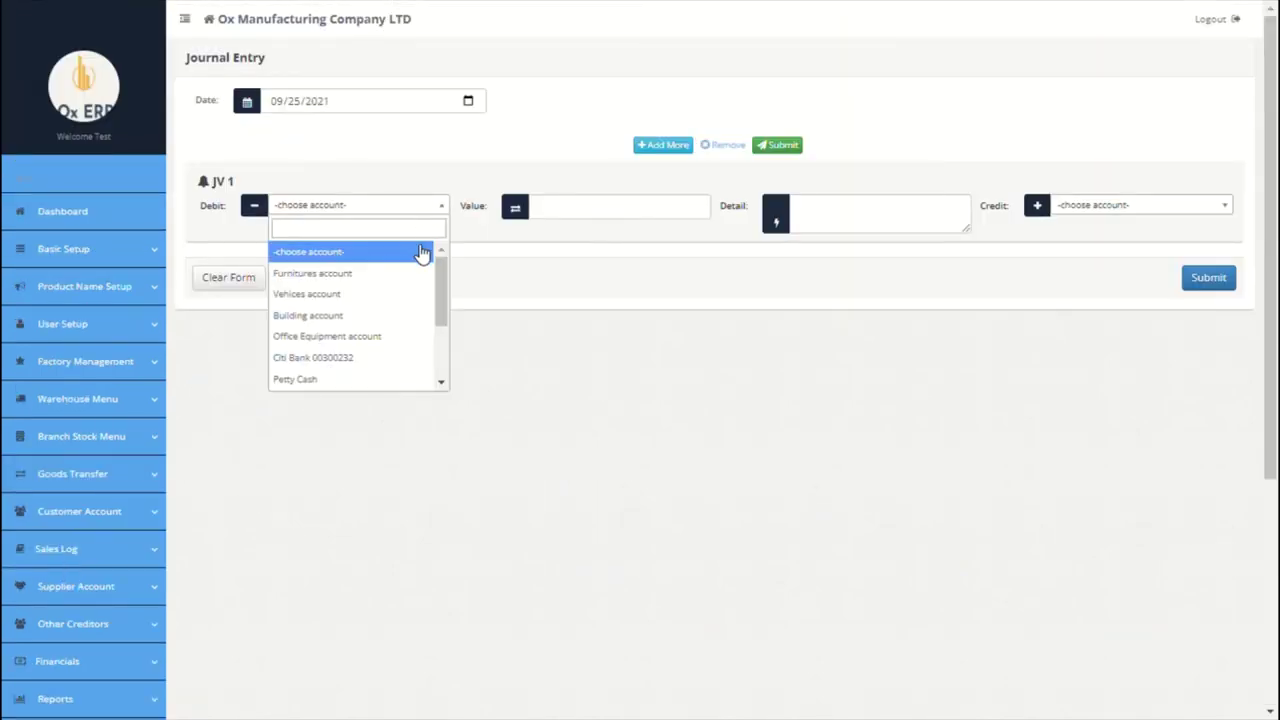
pyautogui.click(380, 279)
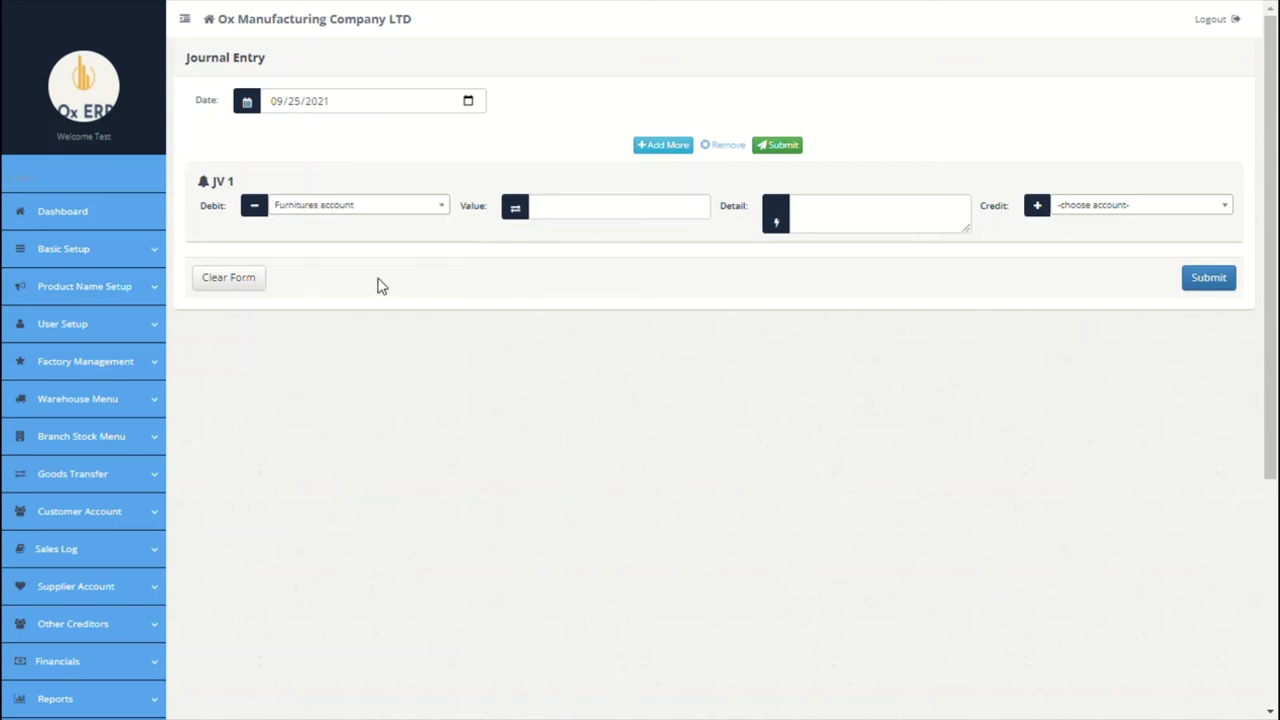
pyautogui.click(569, 228)
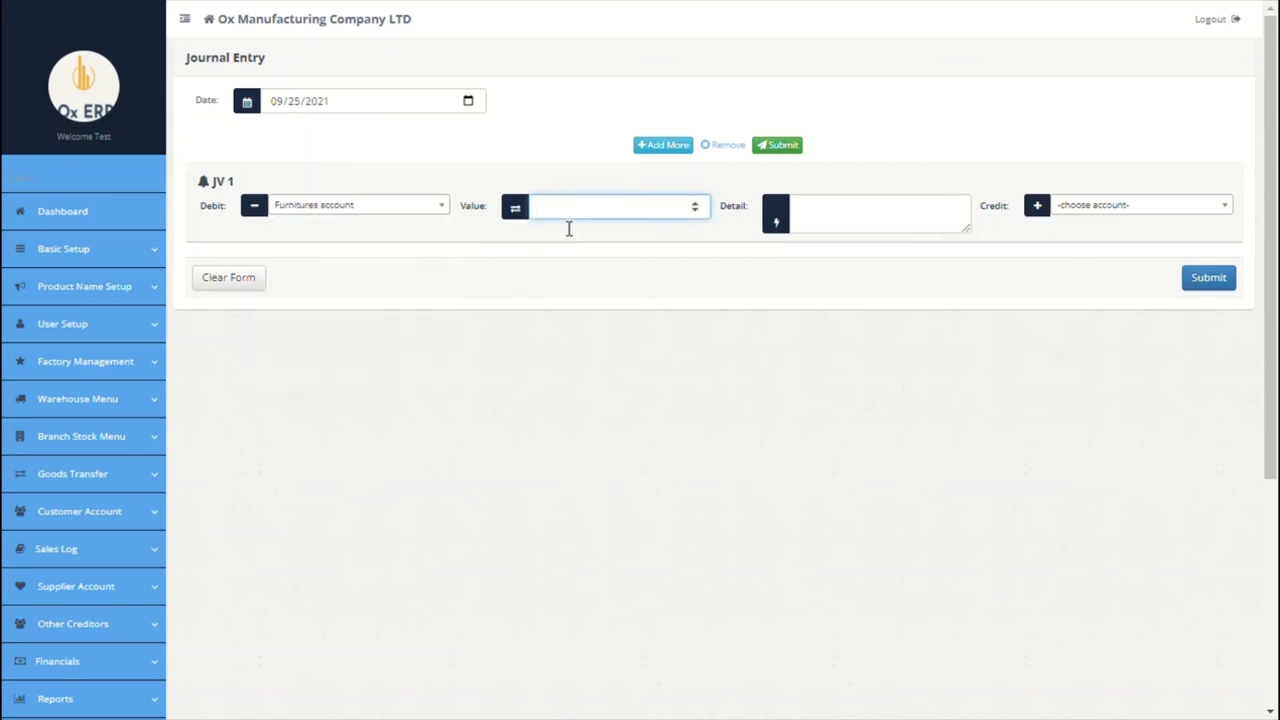
pyautogui.write('9000')
pyautogui.click(865, 213)
pyautogui.write('p')
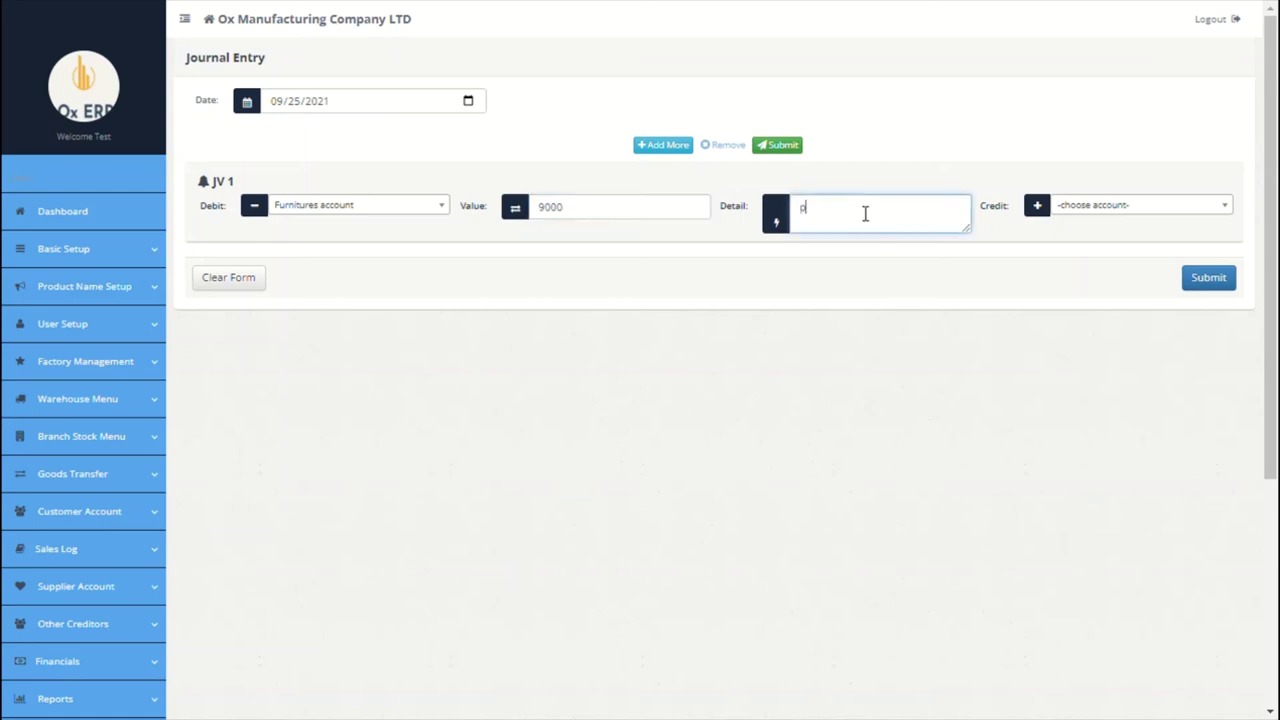
pyautogui.write('urchase of 56 units o')
pyautogui.write('f samsung TV')
pyautogui.click(1080, 208)
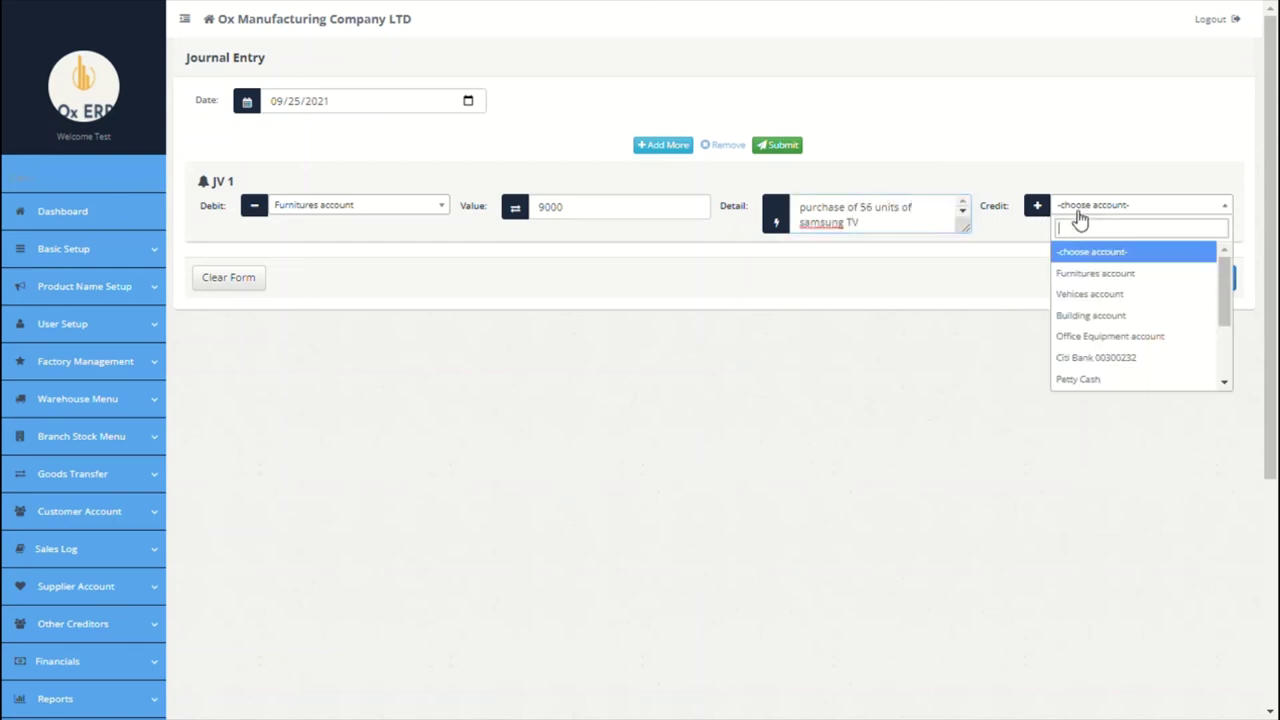
pyautogui.write('op')
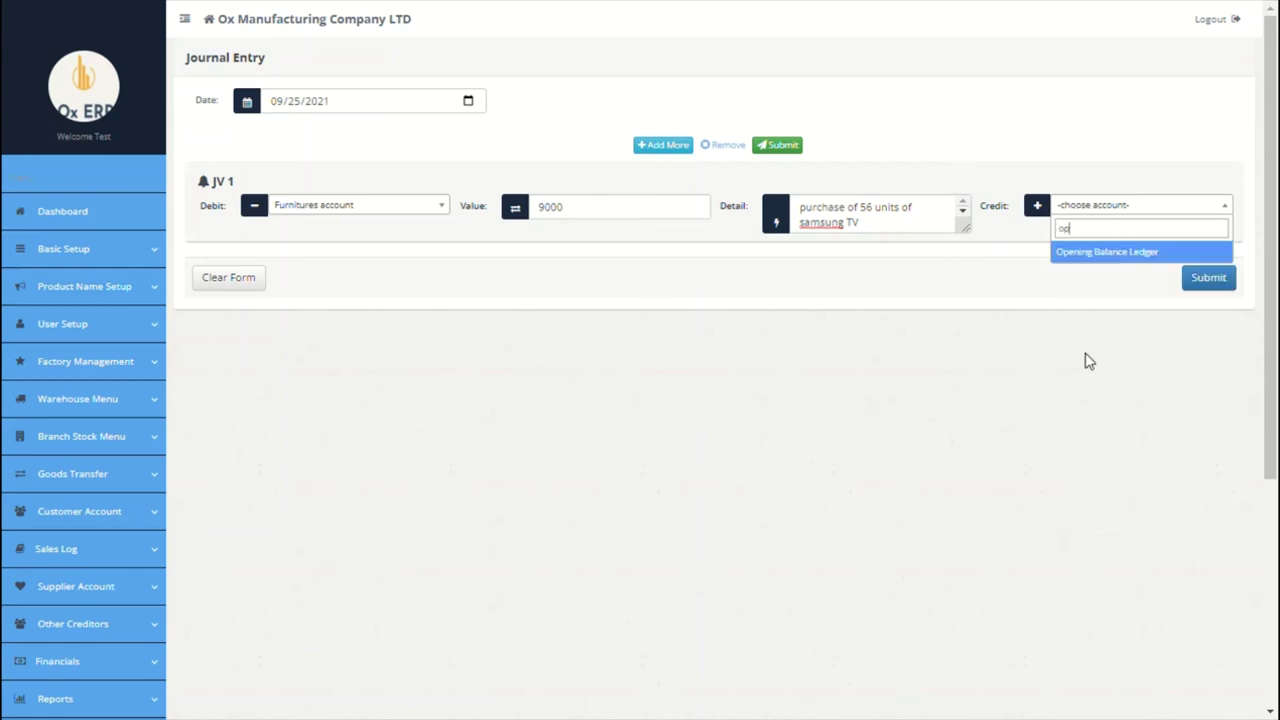
pyautogui.click(1120, 254)
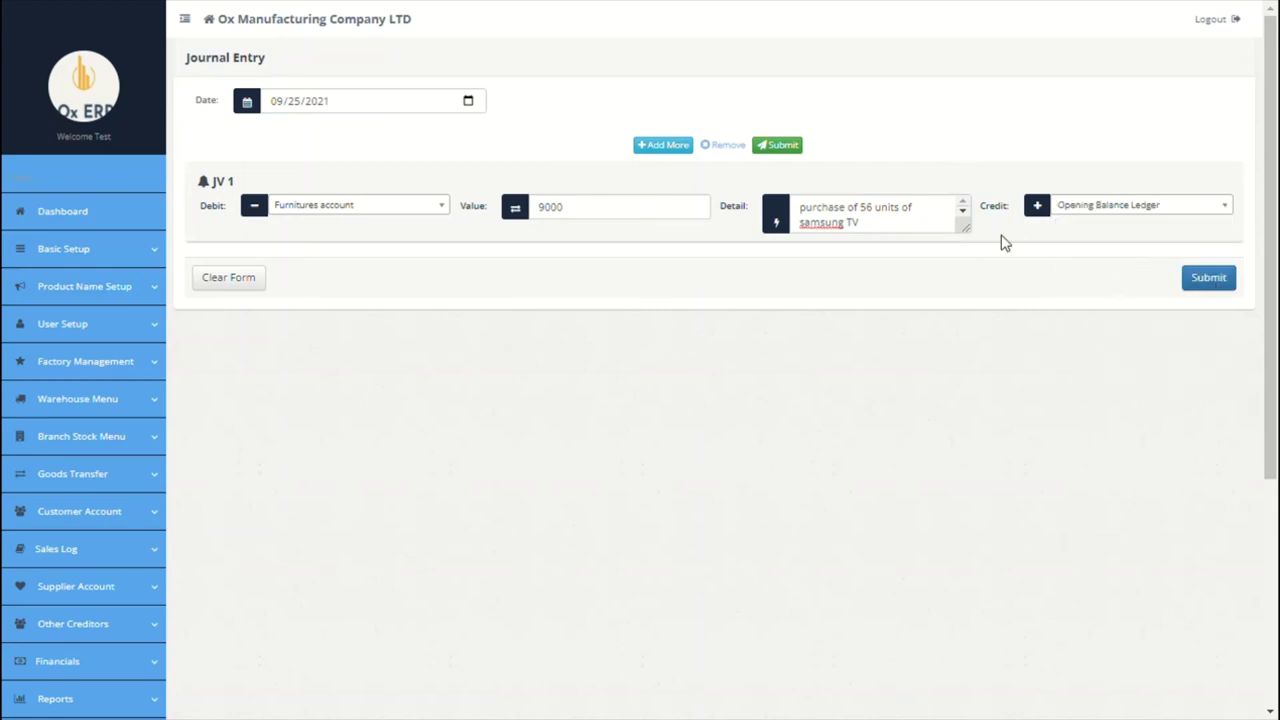
# Step: Add a second line debiting Building 80000, 'office building capitalized', crediting Opening Balance Ledger
pyautogui.click(662, 145)
pyautogui.click(400, 205)
pyautogui.click(357, 315)
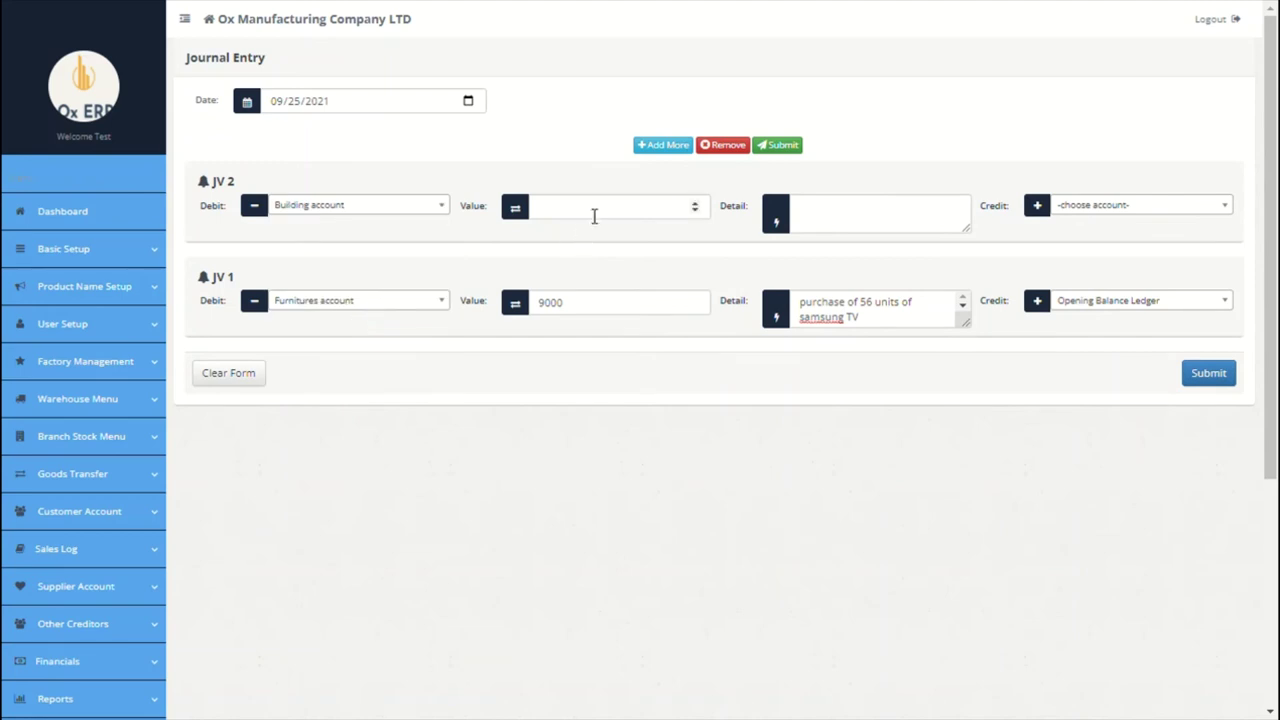
pyautogui.click(594, 210)
pyautogui.write('80000')
pyautogui.click(815, 223)
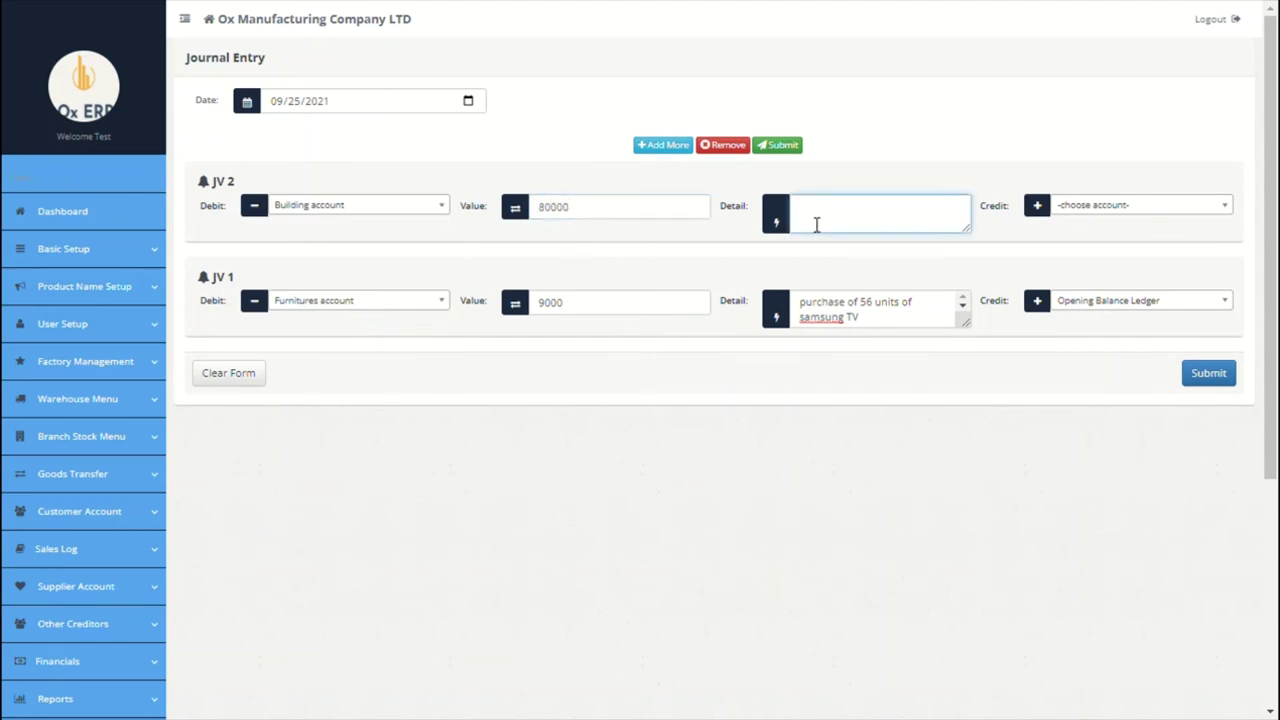
pyautogui.write('office building capitalized')
pyautogui.click(1126, 208)
pyautogui.write('op')
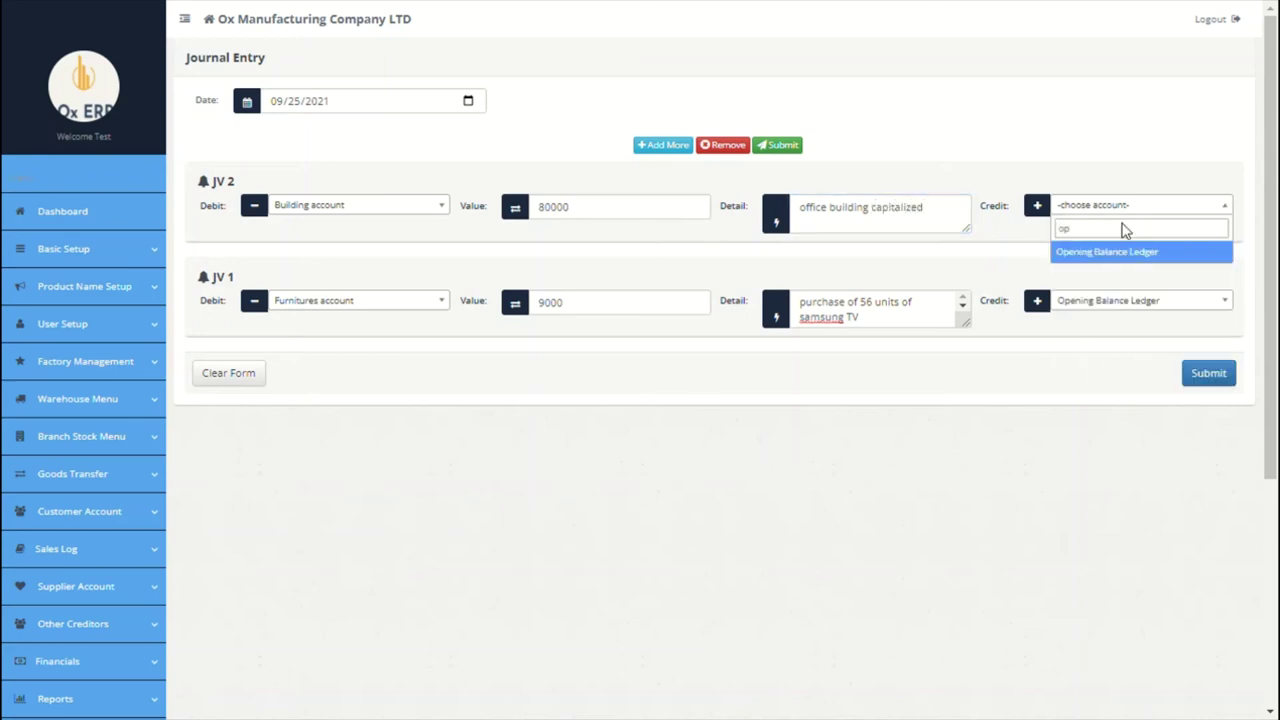
pyautogui.click(1128, 251)
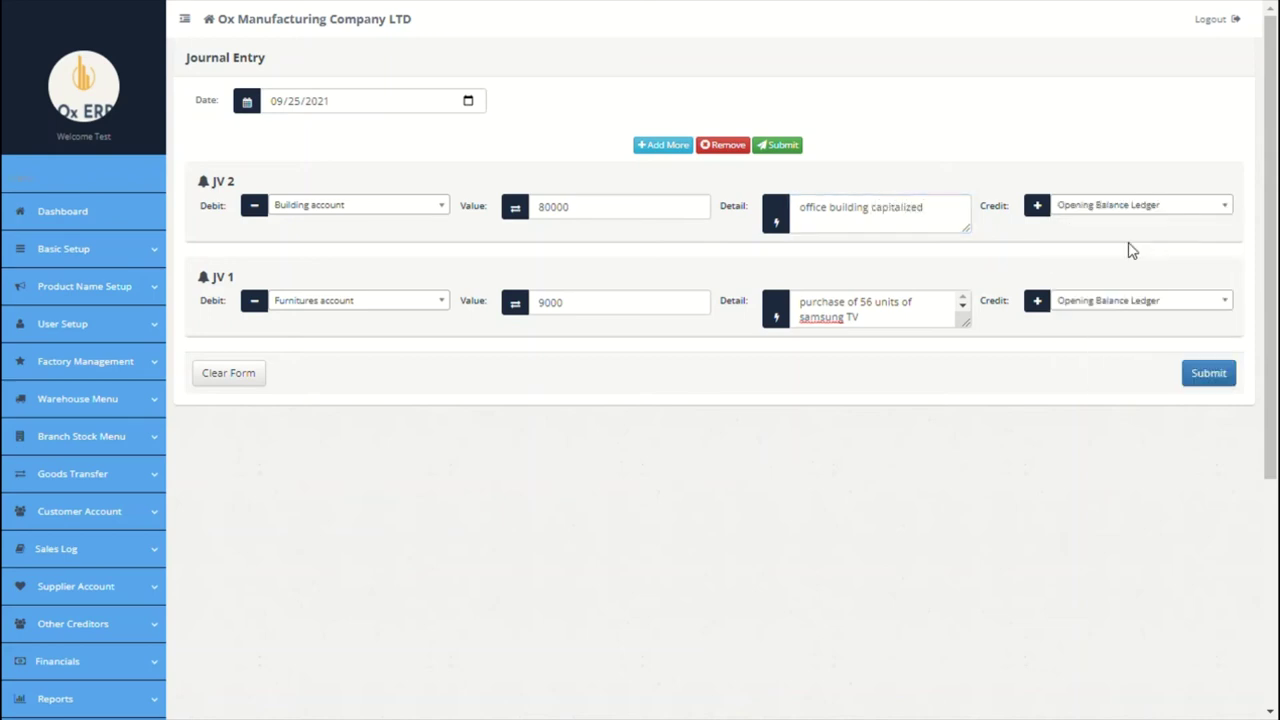
# Step: Date the journal entry 09/01/2021 and submit it
pyautogui.click(475, 103)
pyautogui.click(383, 163)
pyautogui.click(1226, 372)
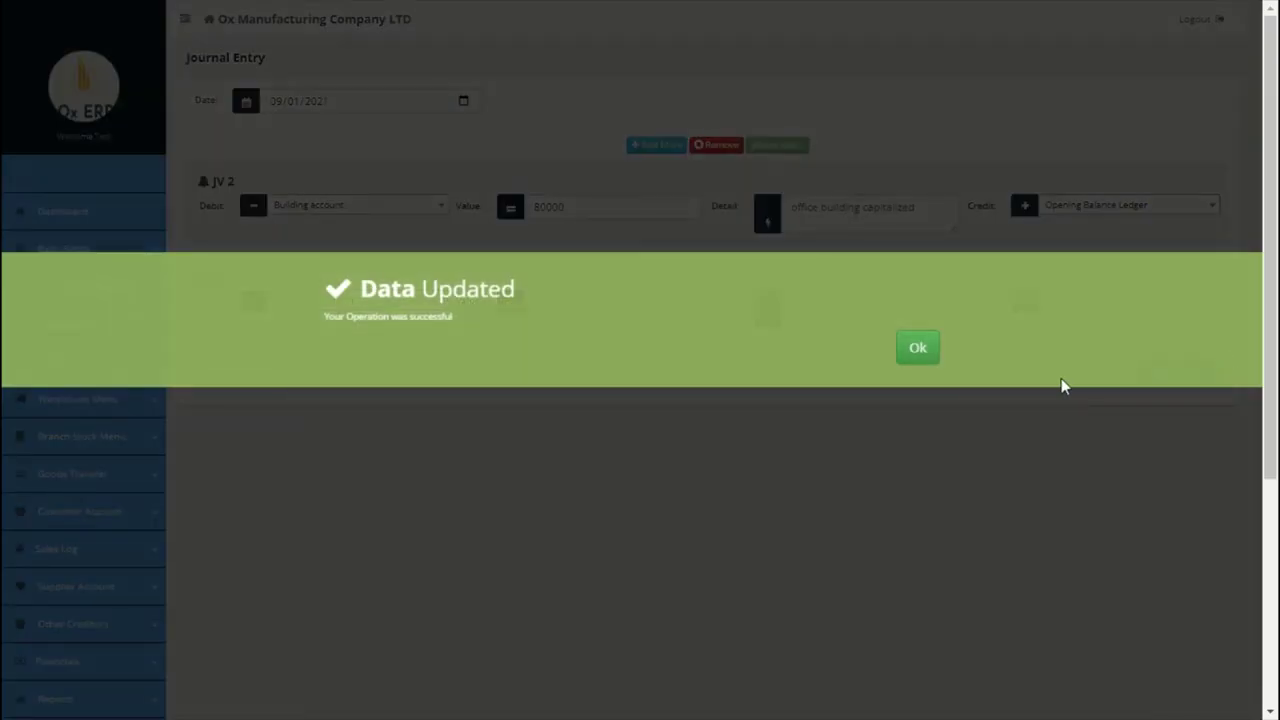
pyautogui.click(918, 350)
# Step: View the asset account statement
pyautogui.scroll(-3, 660, 467)
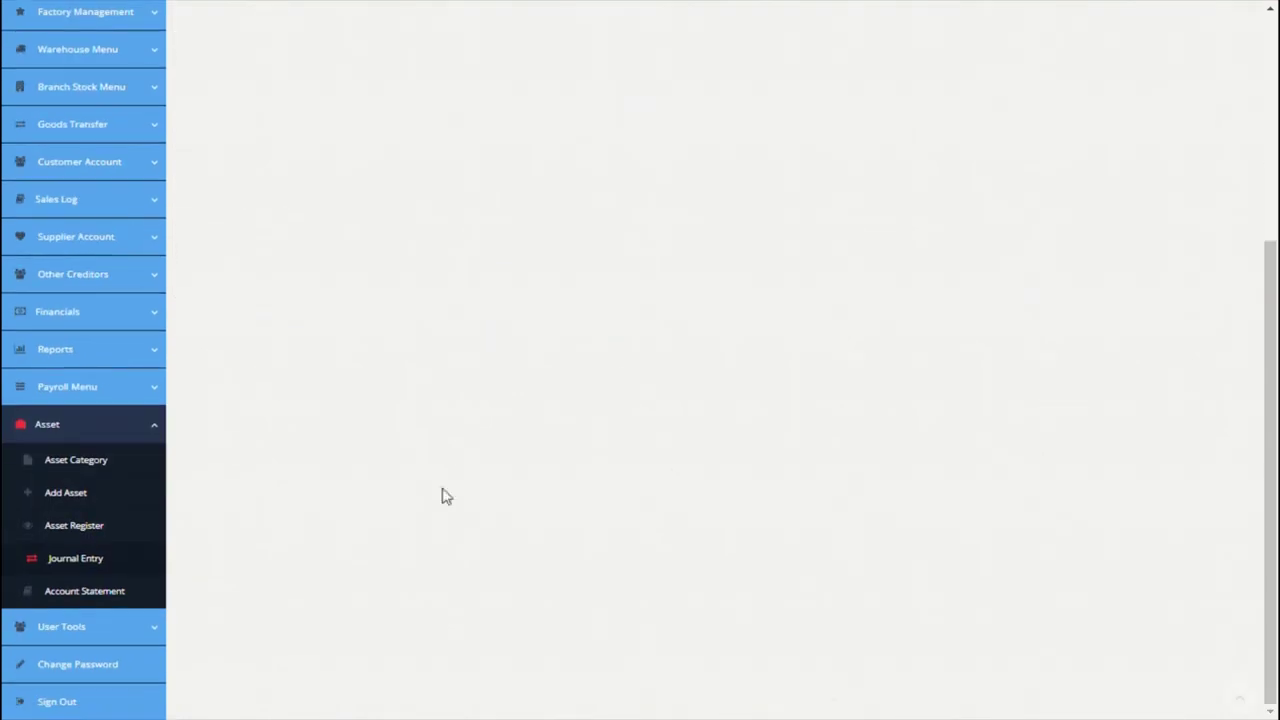
pyautogui.click(119, 600)
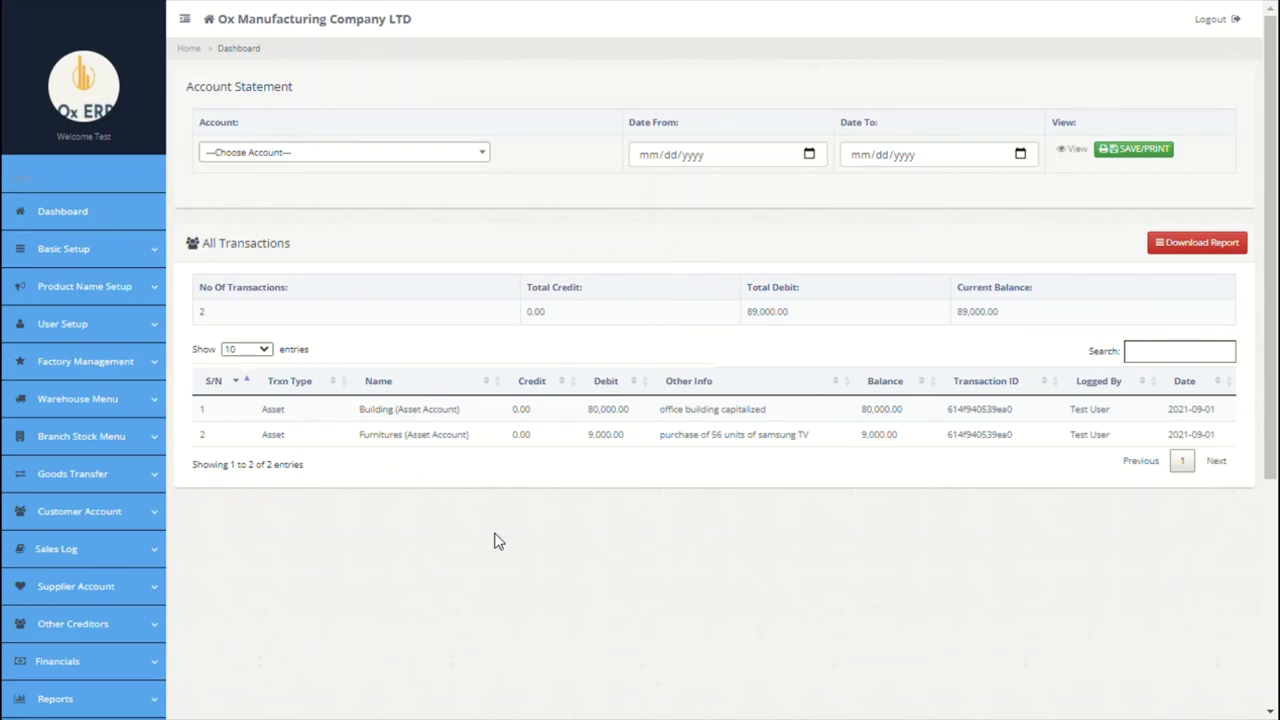
pyautogui.scroll(-1, 497, 540)
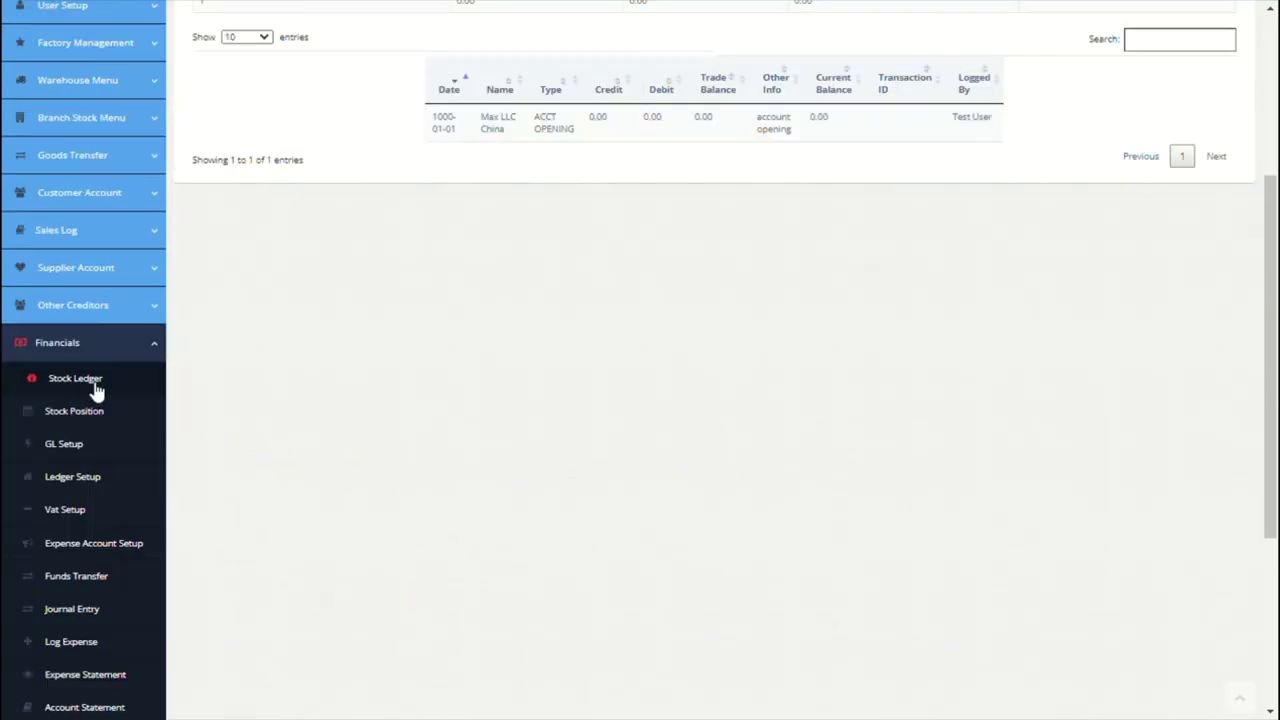
# Step: Show the Product Stock Ledger filtered to the Paris branch and review its 21 movements
pyautogui.click(95, 388)
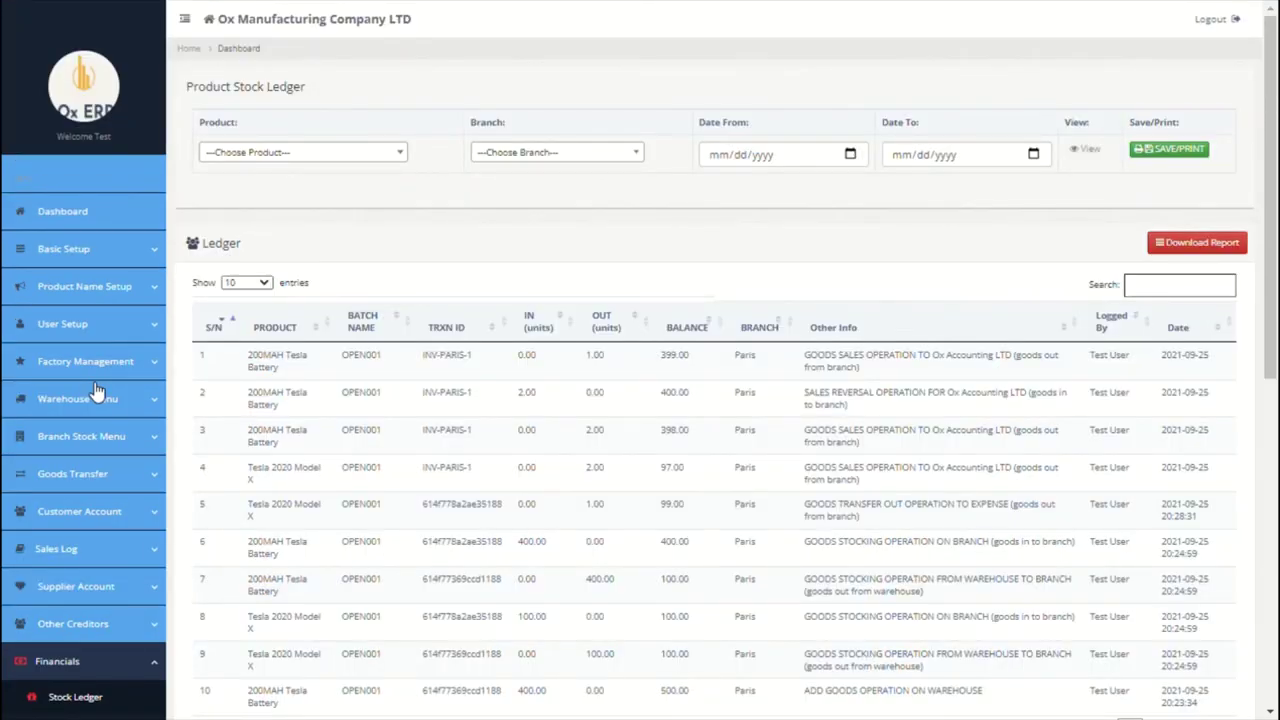
pyautogui.click(385, 158)
pyautogui.click(385, 162)
pyautogui.click(641, 158)
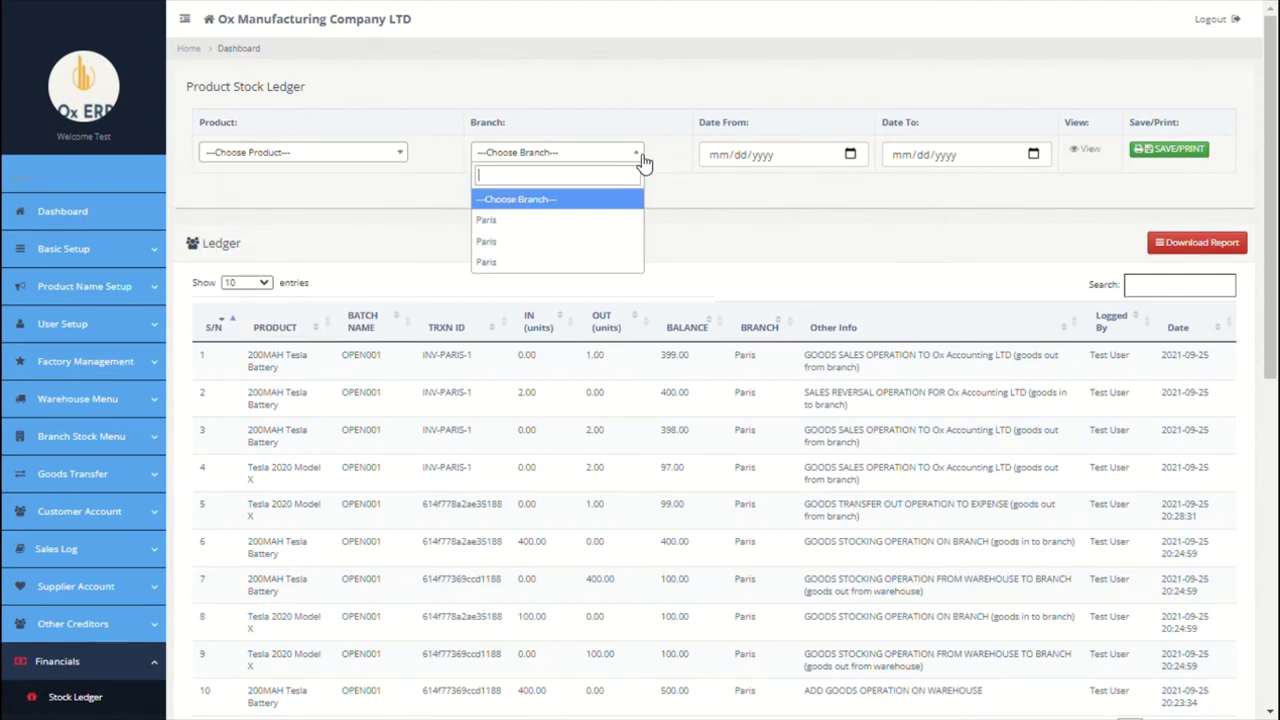
pyautogui.click(574, 222)
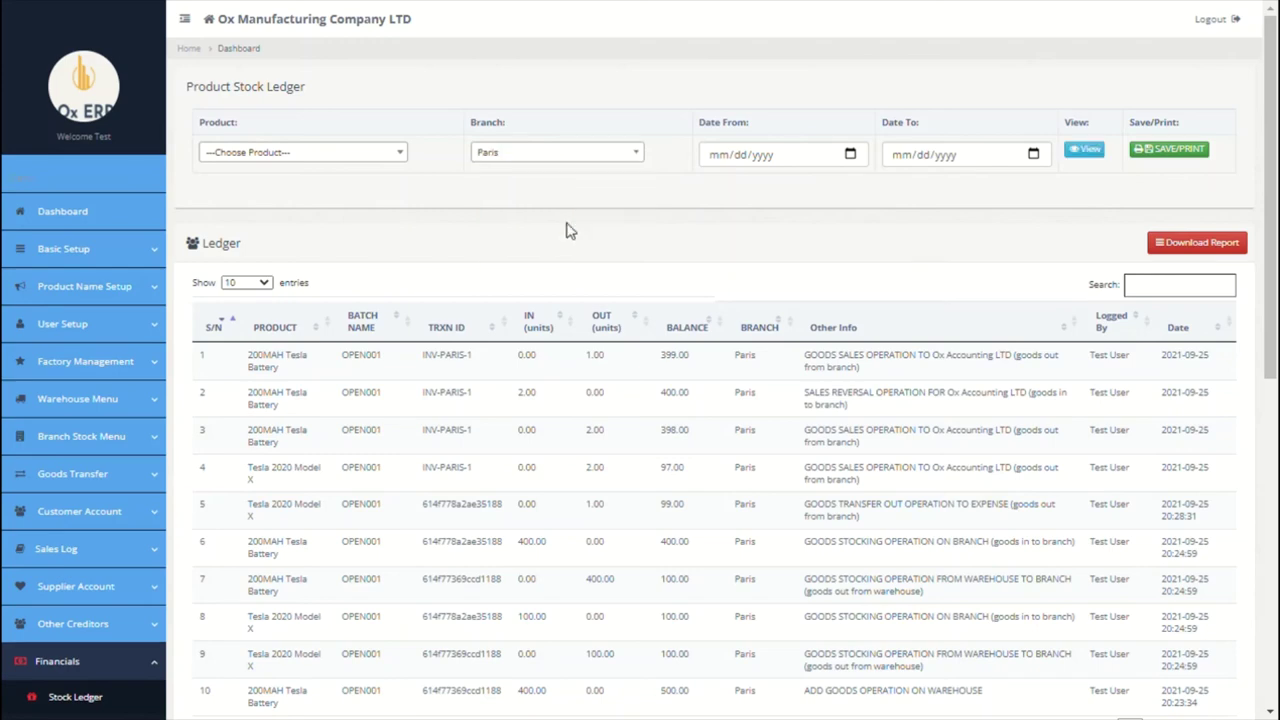
pyautogui.scroll(-2, 566, 230)
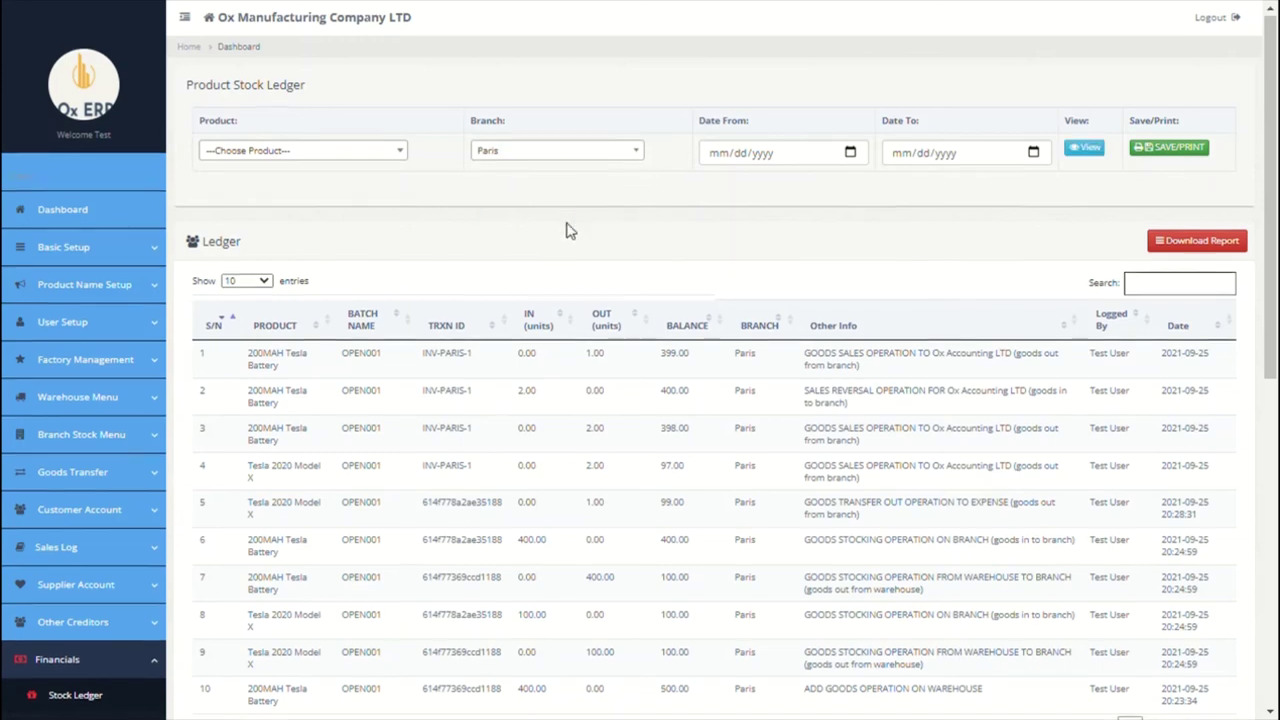
pyautogui.scroll(-2, 566, 230)
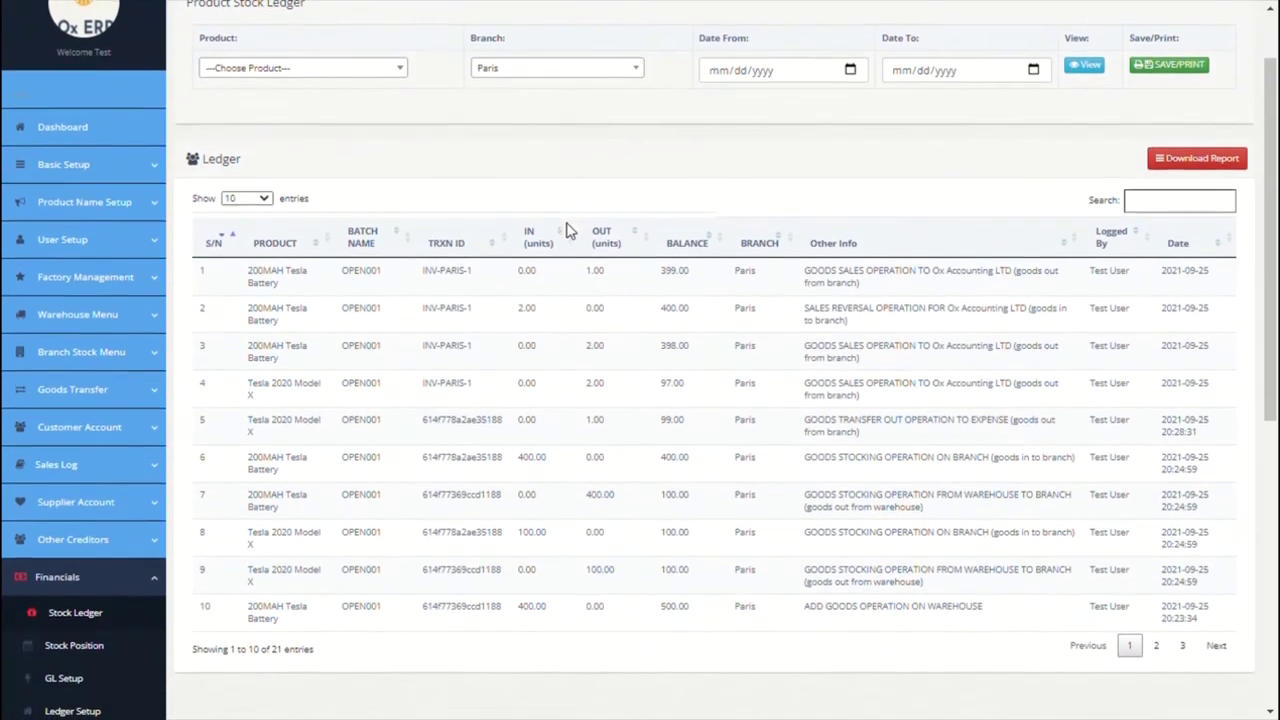
pyautogui.scroll(-5, 566, 230)
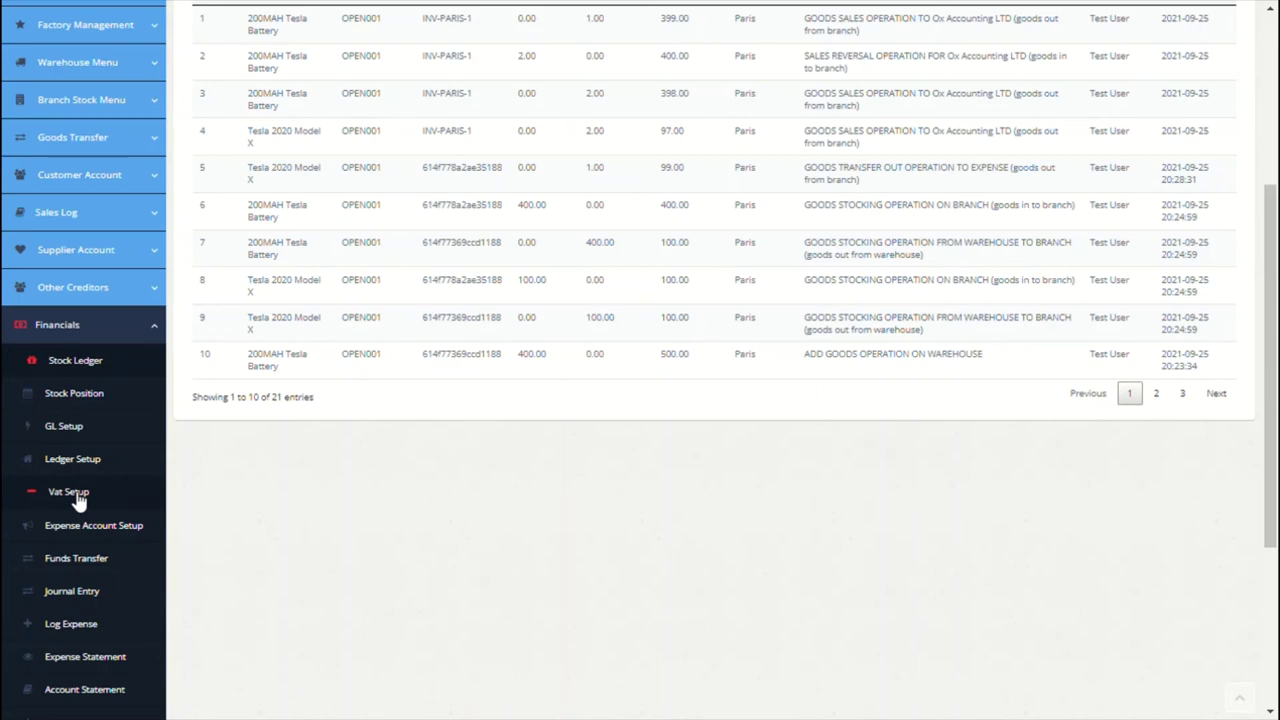
# Step: Save a VAT rate of 0.3 posted to the VAT Payable (Paris) account
pyautogui.click(78, 499)
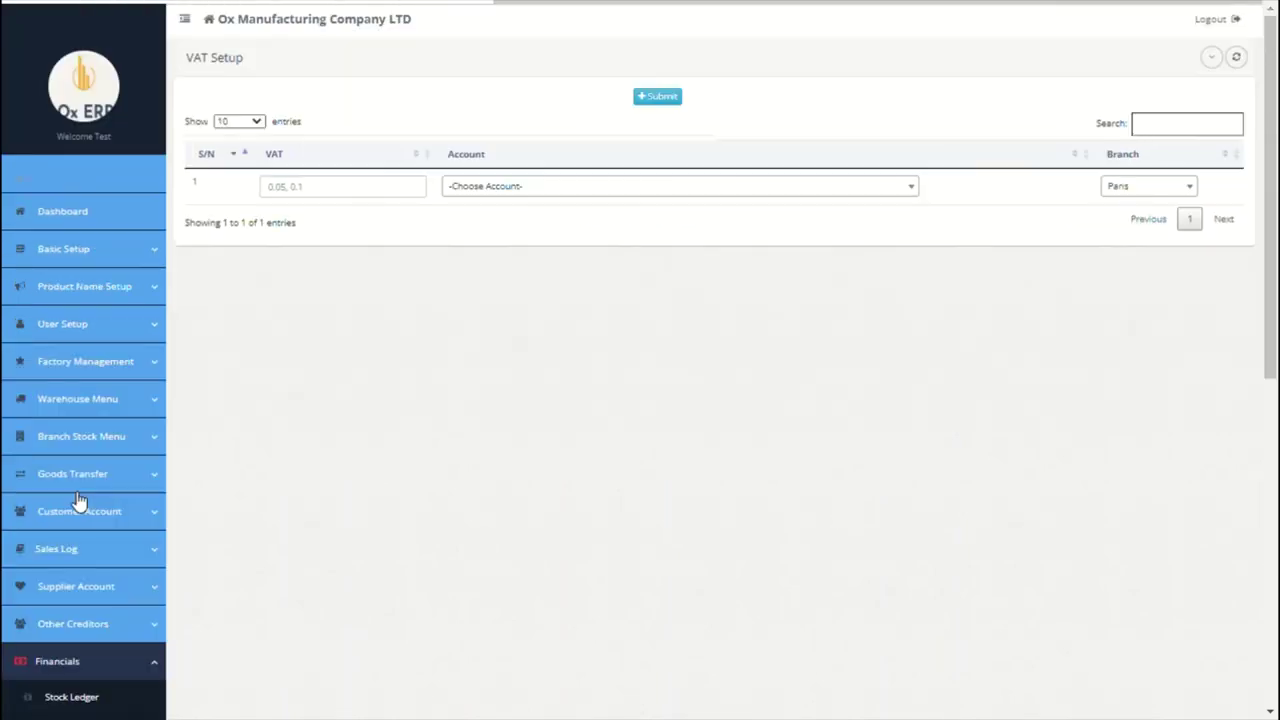
pyautogui.click(402, 205)
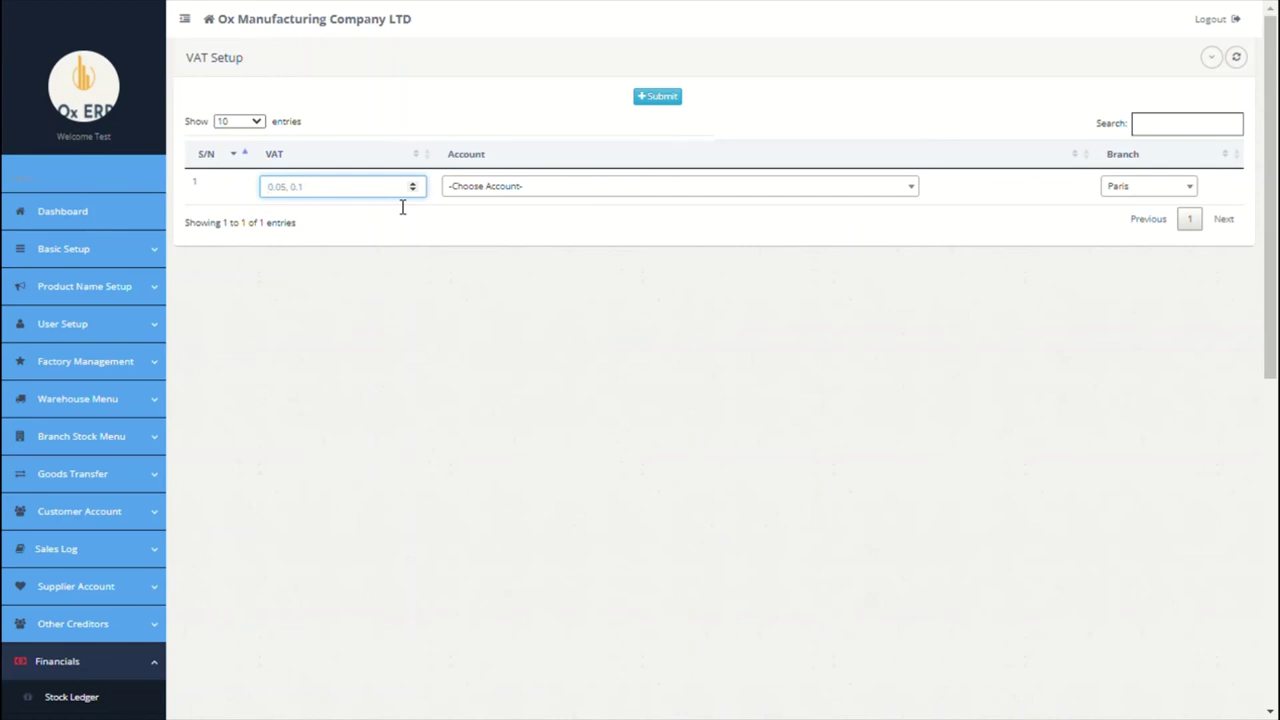
pyautogui.write('0.3')
pyautogui.click(612, 190)
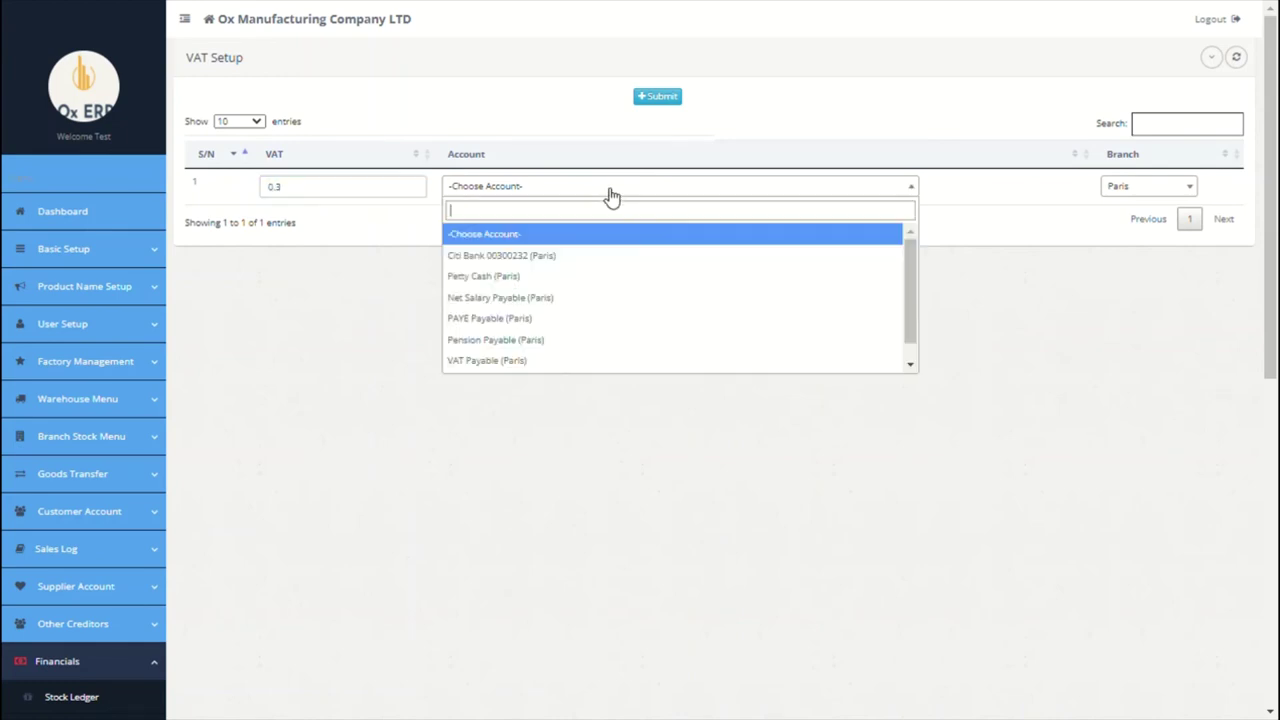
pyautogui.click(514, 362)
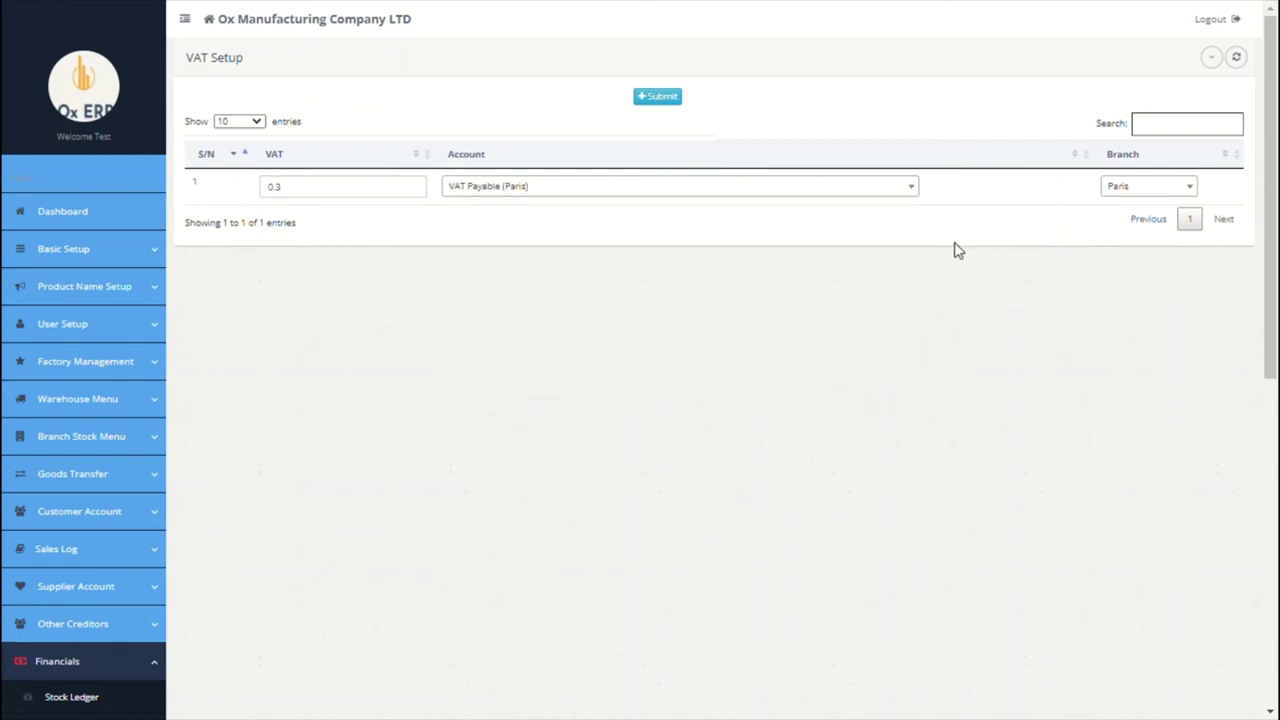
pyautogui.click(650, 99)
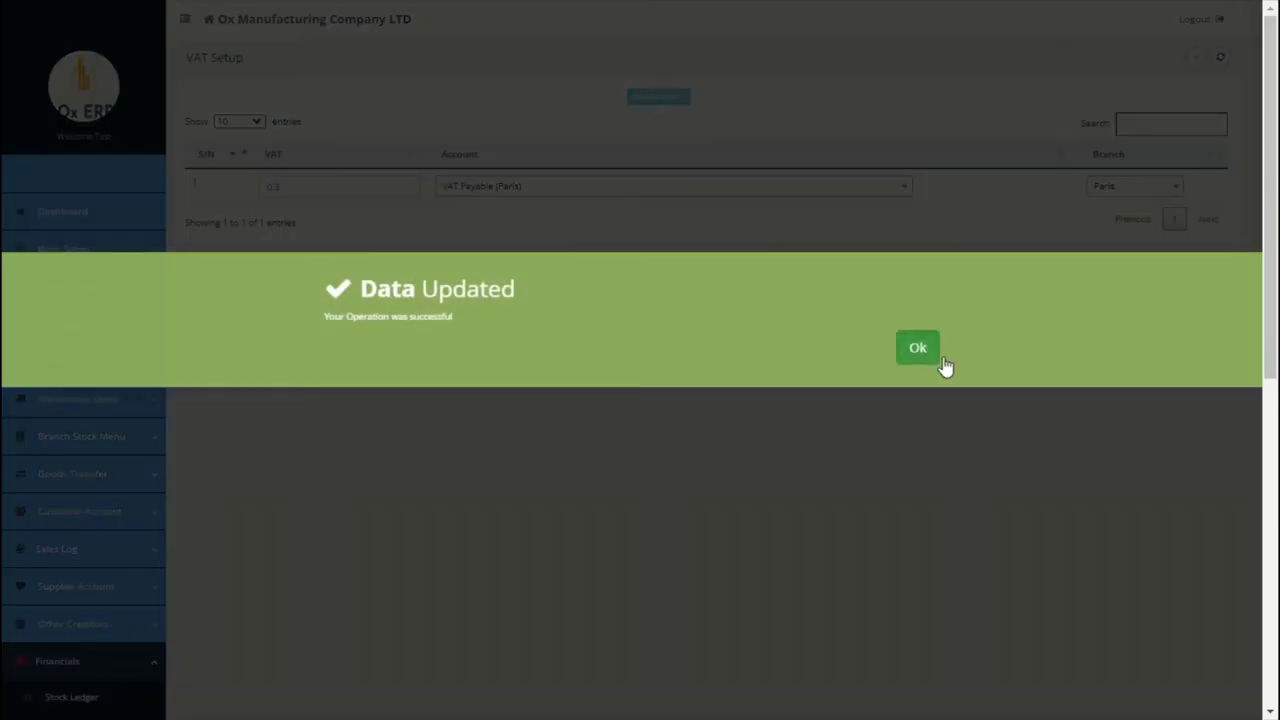
pyautogui.click(936, 356)
pyautogui.scroll(-5, 611, 480)
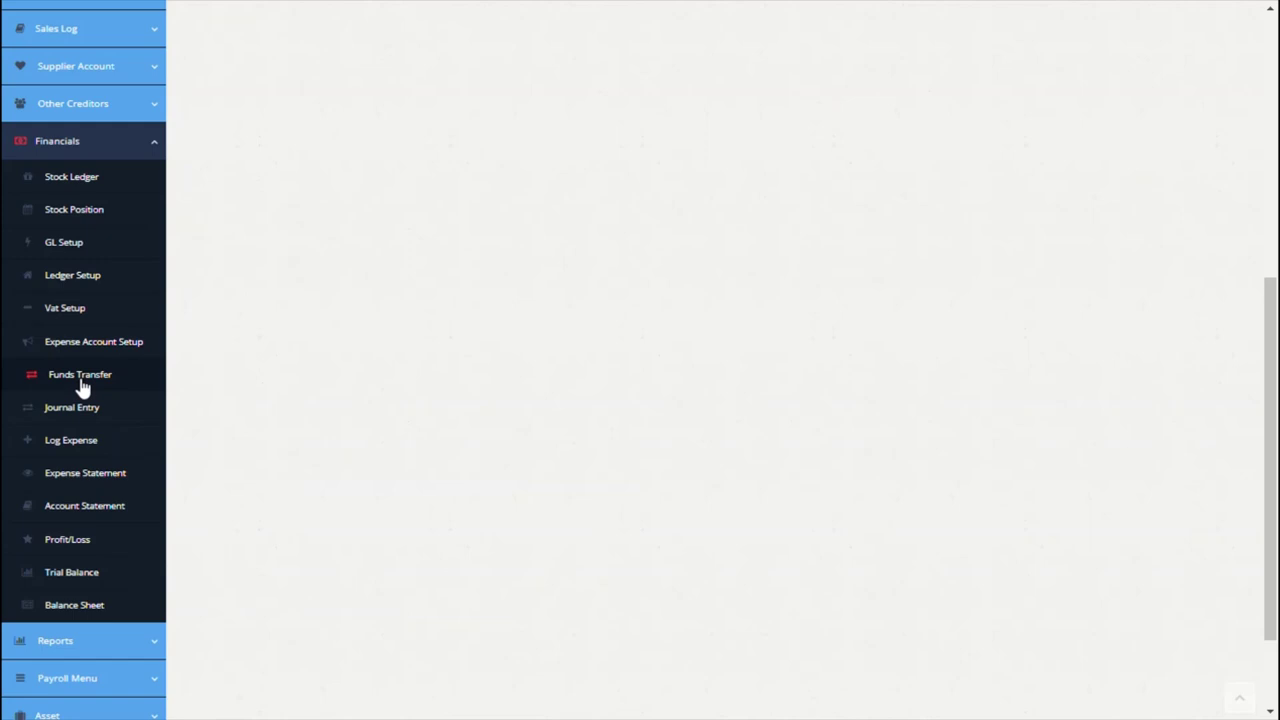
# Step: Start a transfer into Citi Bank from the Opening Balance Ledger main account
pyautogui.click(82, 386)
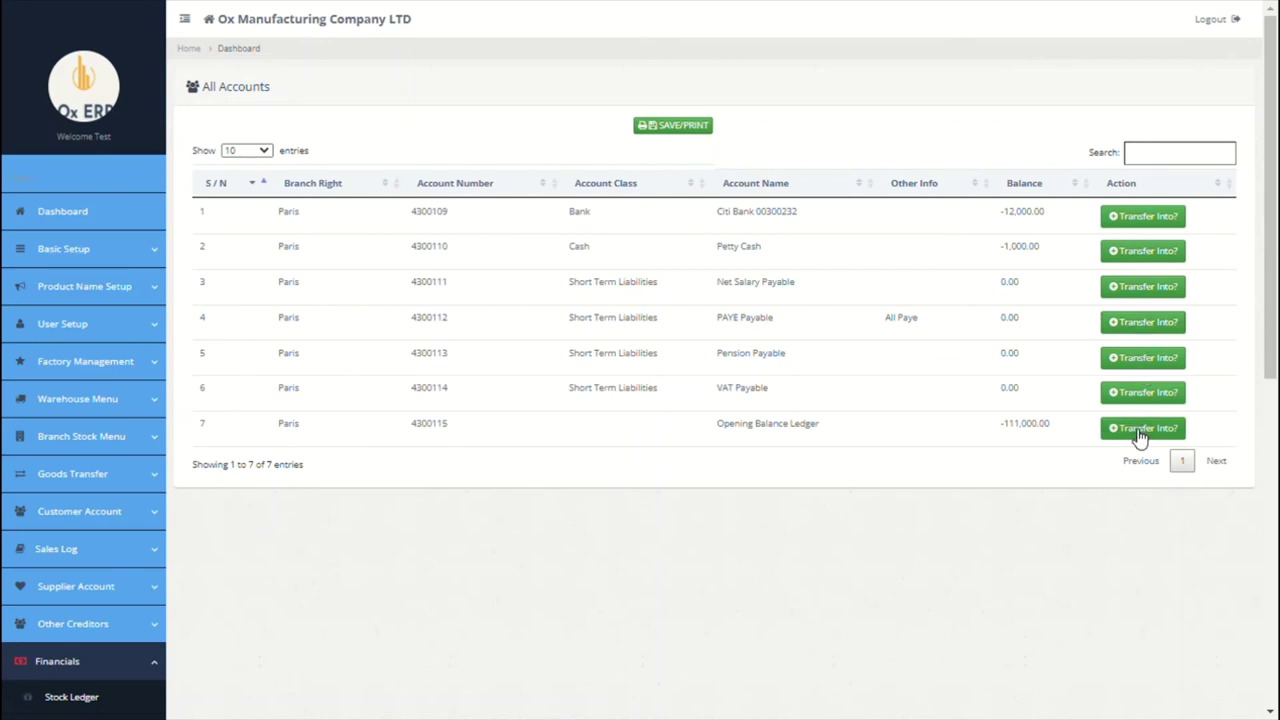
pyautogui.click(1158, 222)
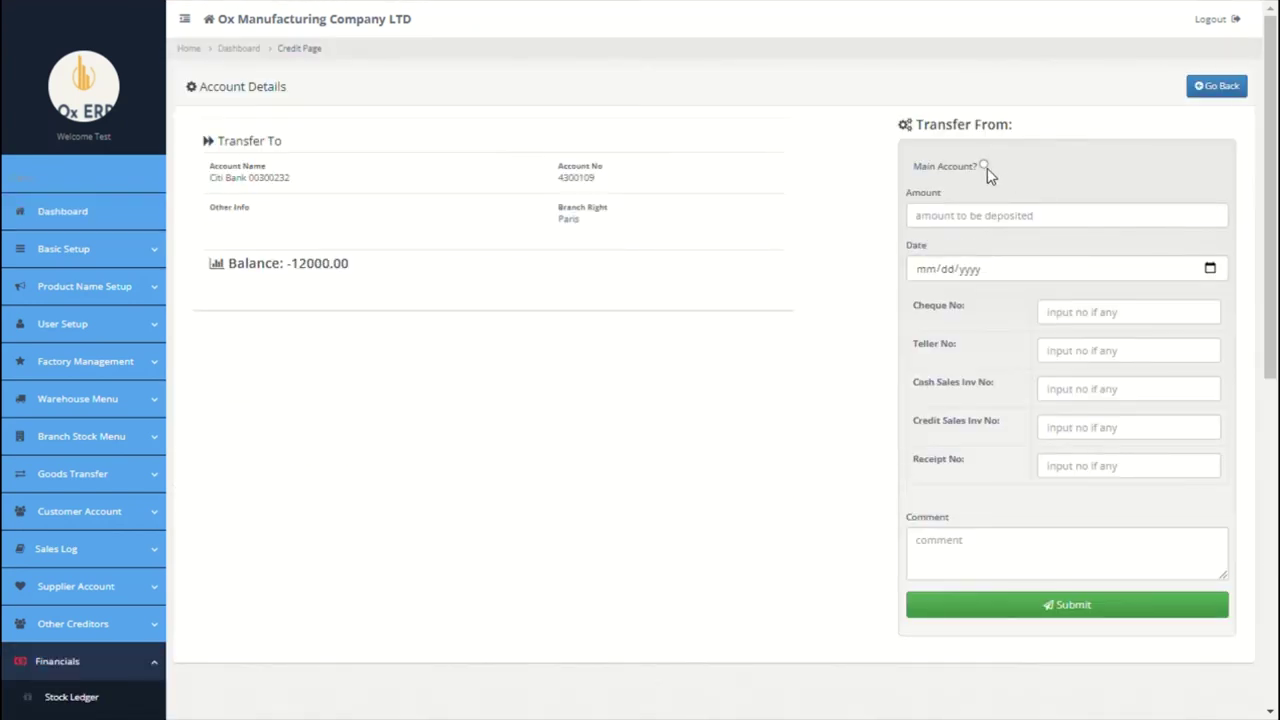
pyautogui.click(984, 166)
pyautogui.click(995, 213)
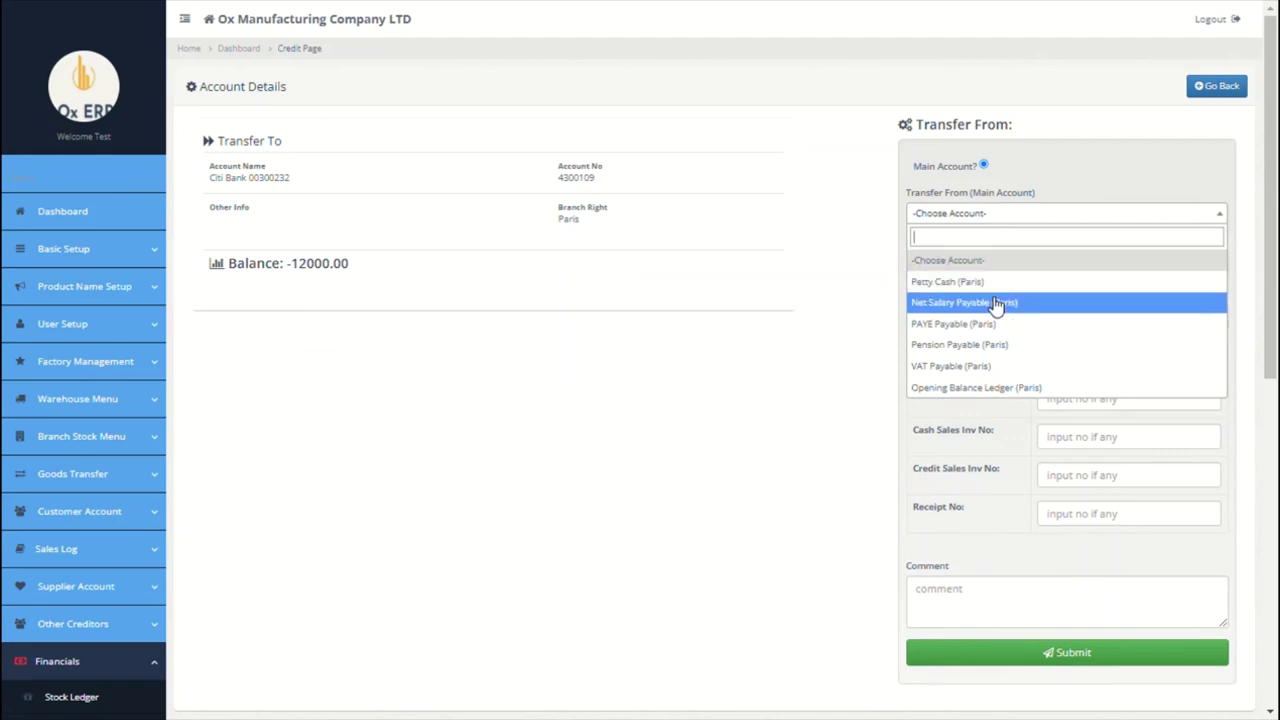
pyautogui.click(1000, 388)
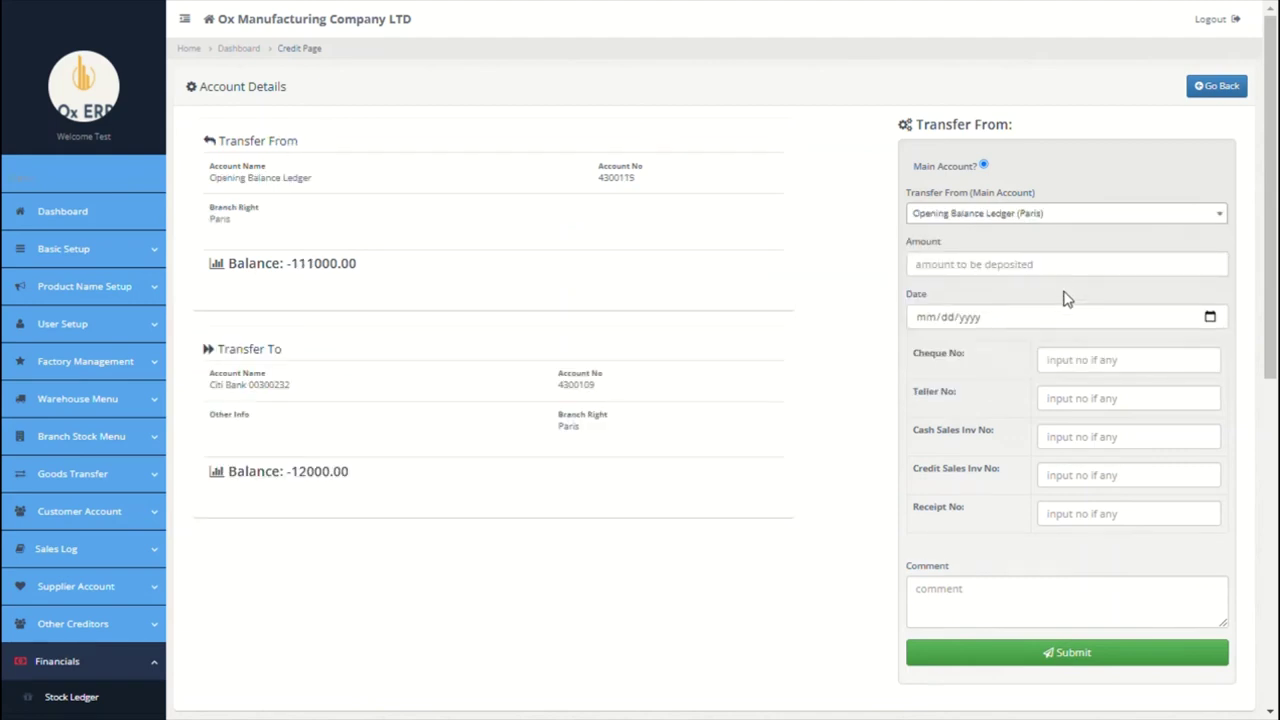
# Step: Transfer 790000 dated 09/01/2021 with comment 'opening balance of', and confirm it
pyautogui.click(1068, 285)
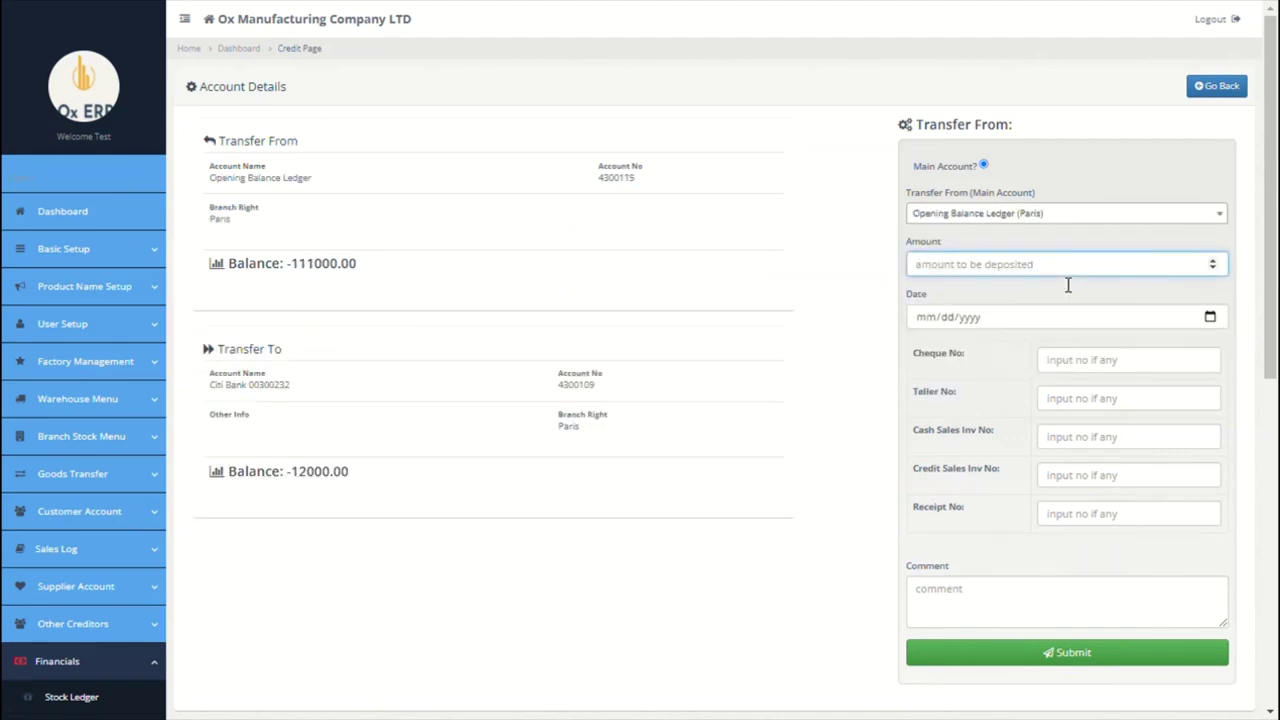
pyautogui.write('790000')
pyautogui.click(1212, 324)
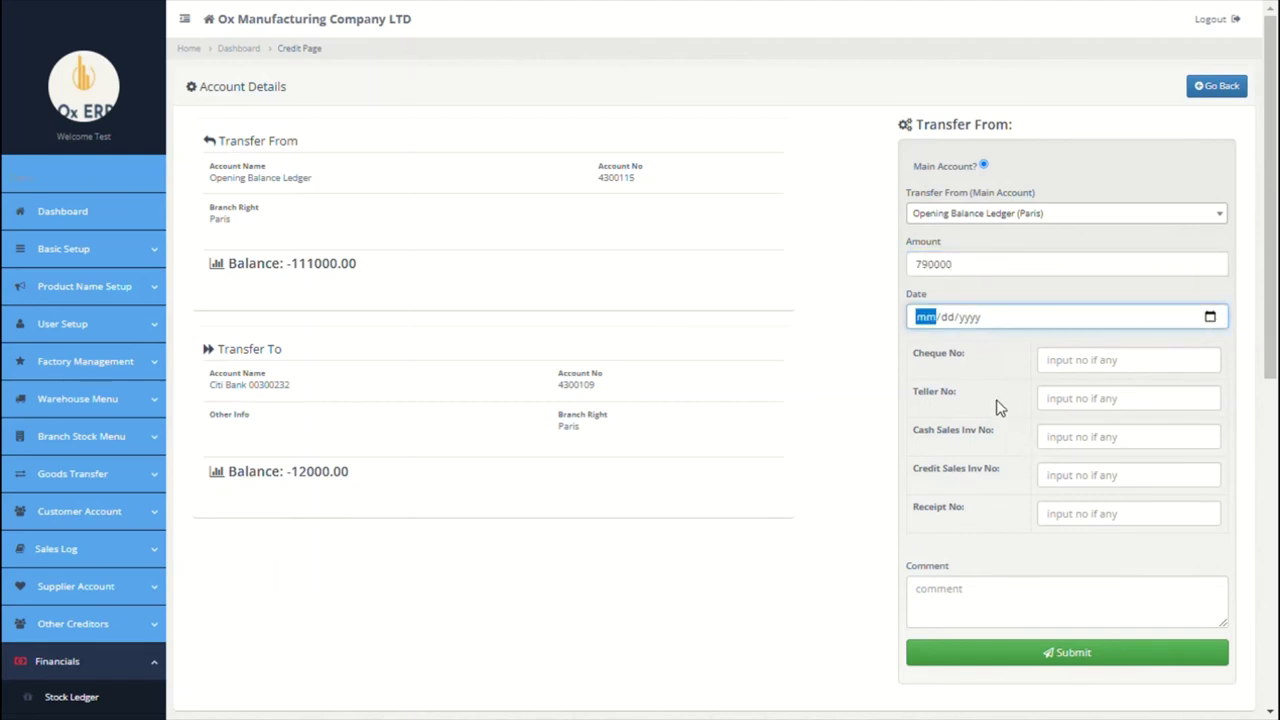
pyautogui.write('09012021')
pyautogui.click(984, 620)
pyautogui.write('openeing')
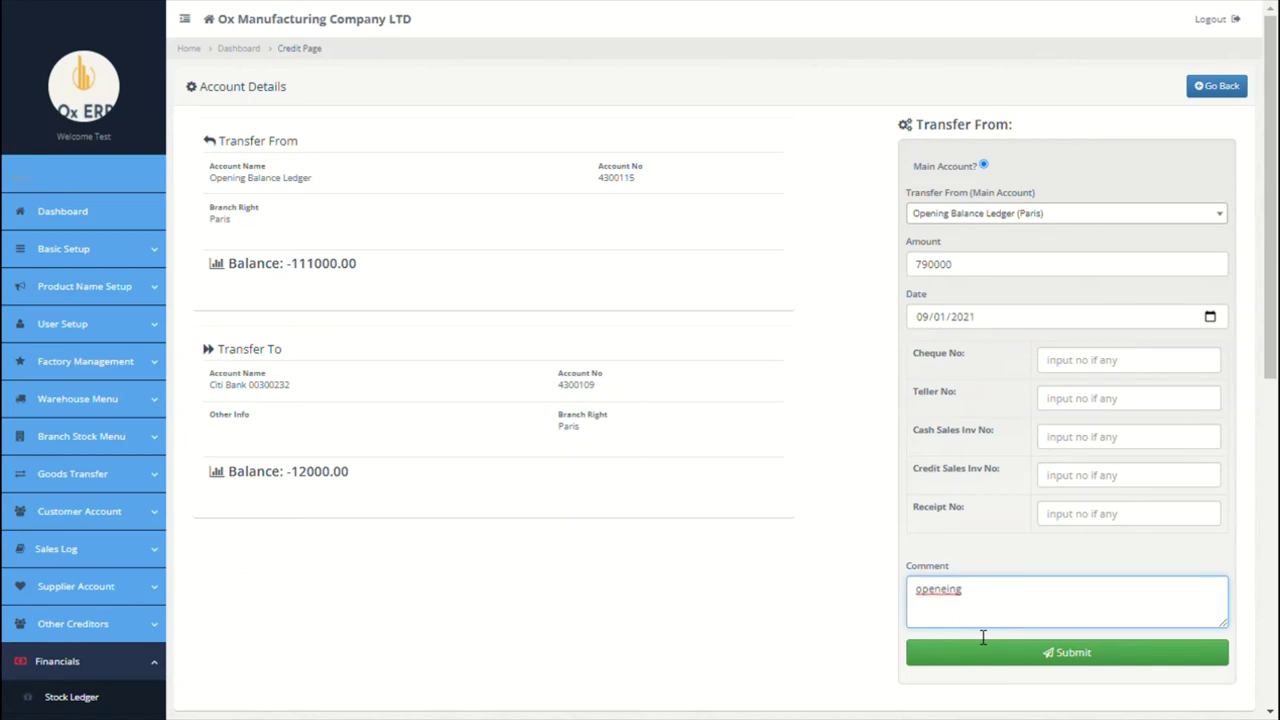
pyautogui.write(' balance of')
pyautogui.doubleClick(940, 591)
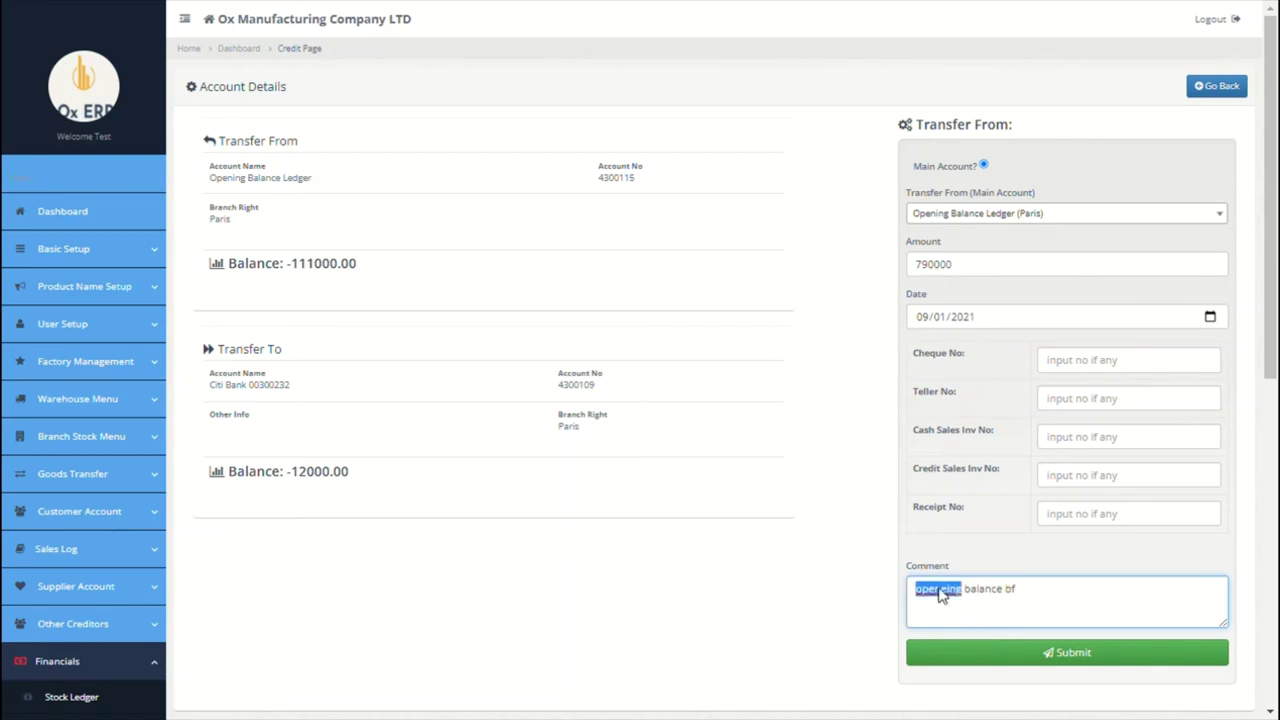
pyautogui.write('opening')
pyautogui.click(1027, 662)
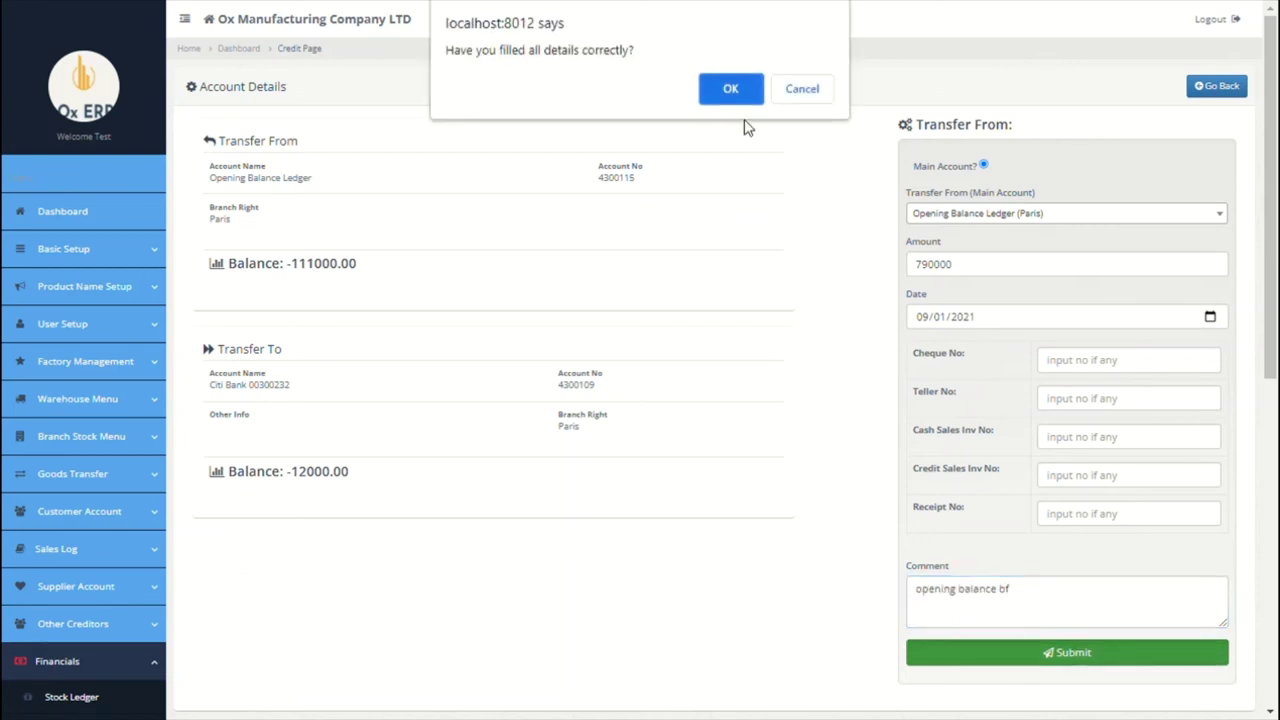
pyautogui.click(731, 90)
pyautogui.click(923, 357)
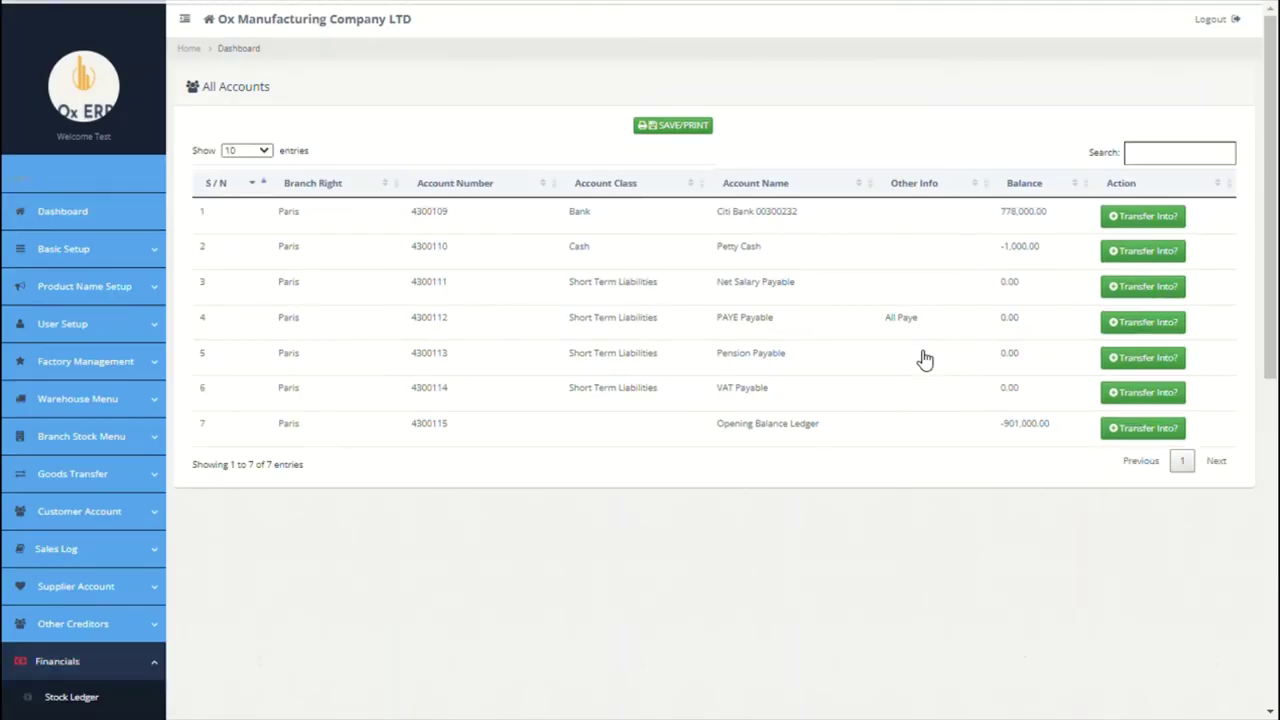
# Step: Open the Journal Entry form and look through the Debit and Credit account lists
pyautogui.scroll(-4, 820, 494)
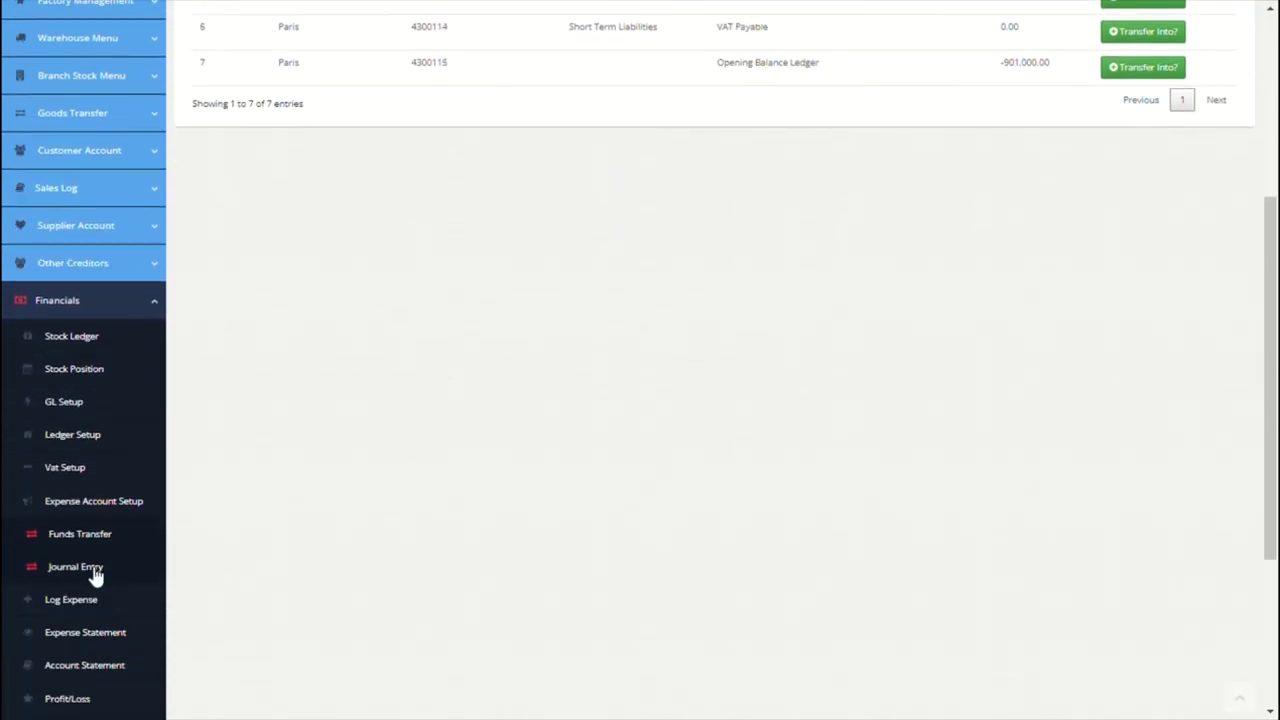
pyautogui.click(93, 572)
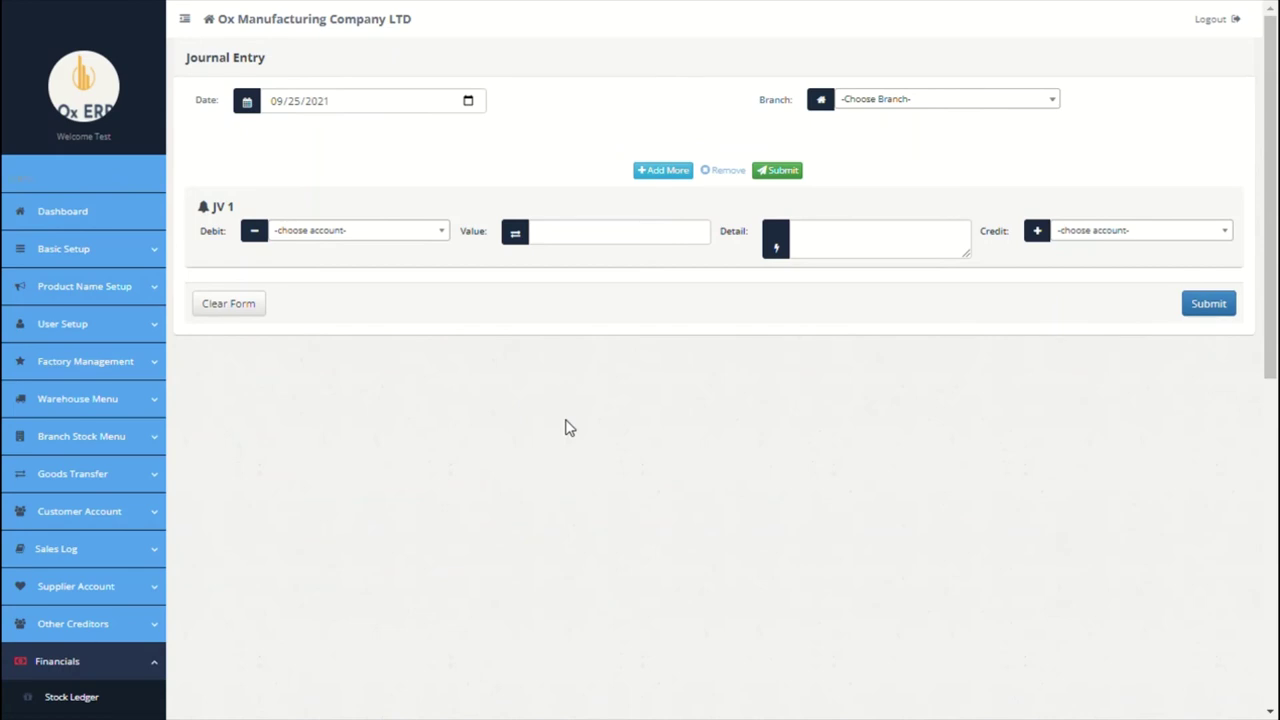
pyautogui.click(438, 247)
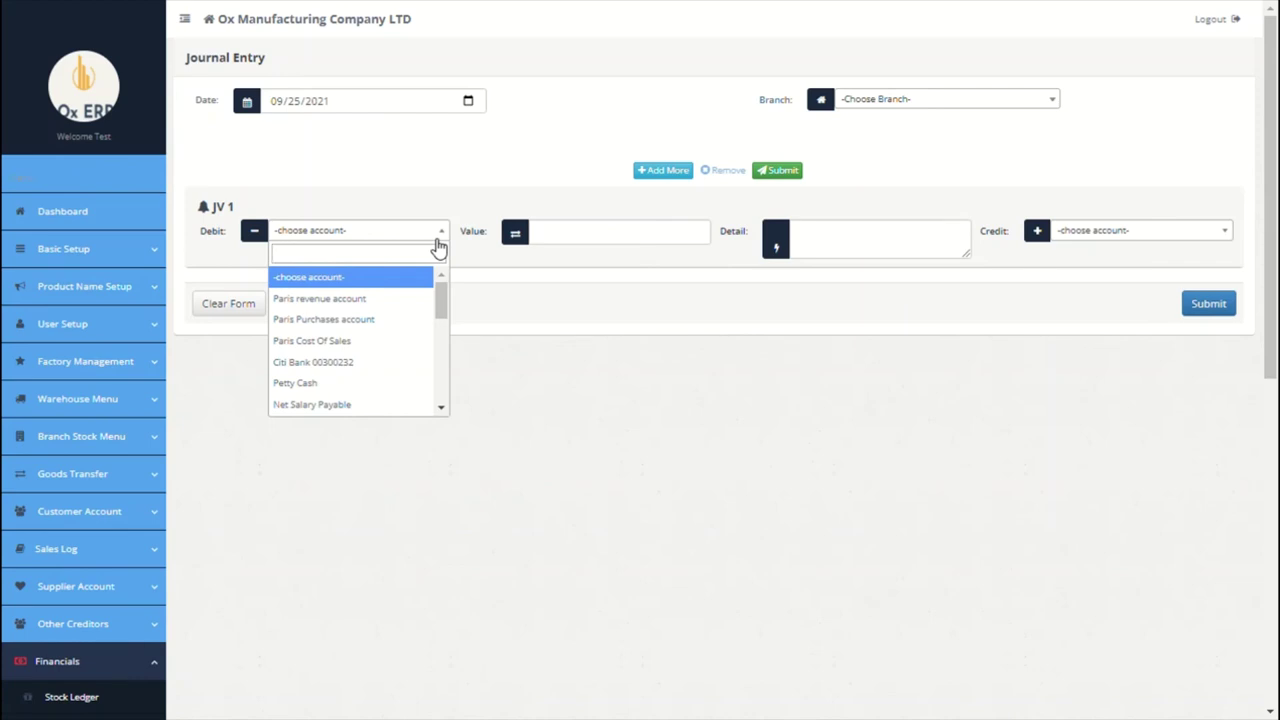
pyautogui.click(554, 245)
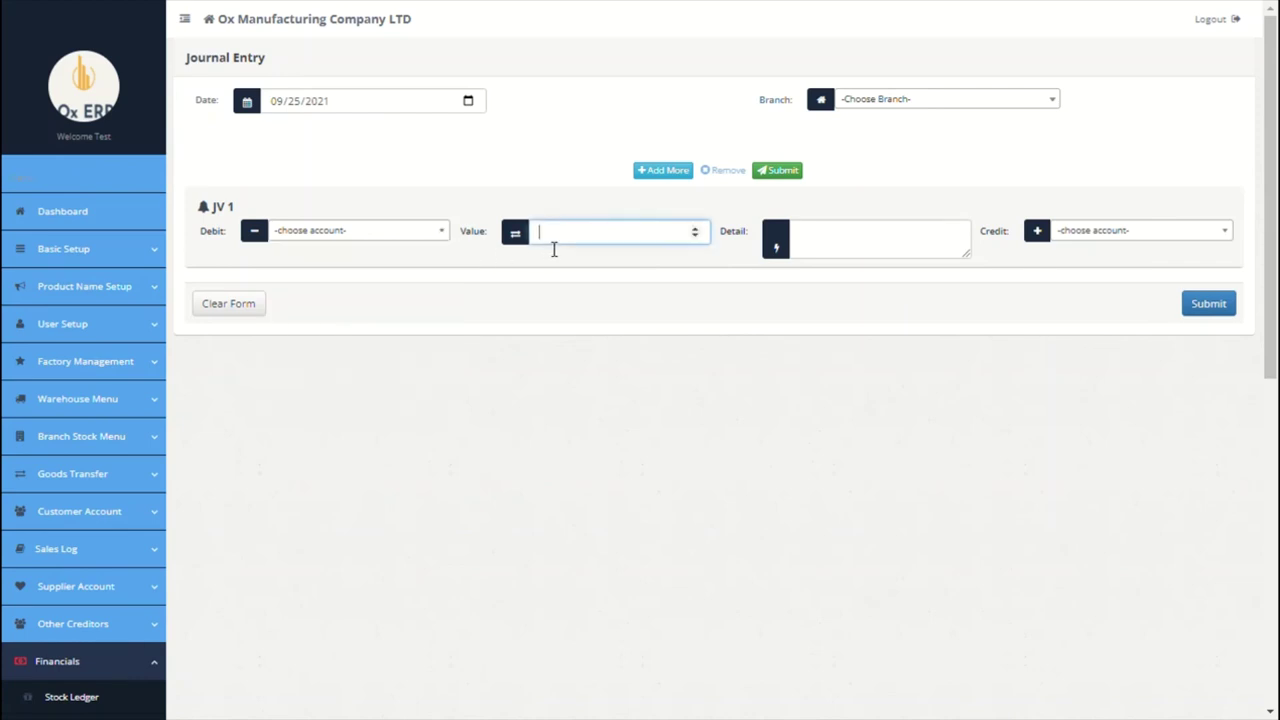
pyautogui.click(857, 245)
pyautogui.click(1160, 231)
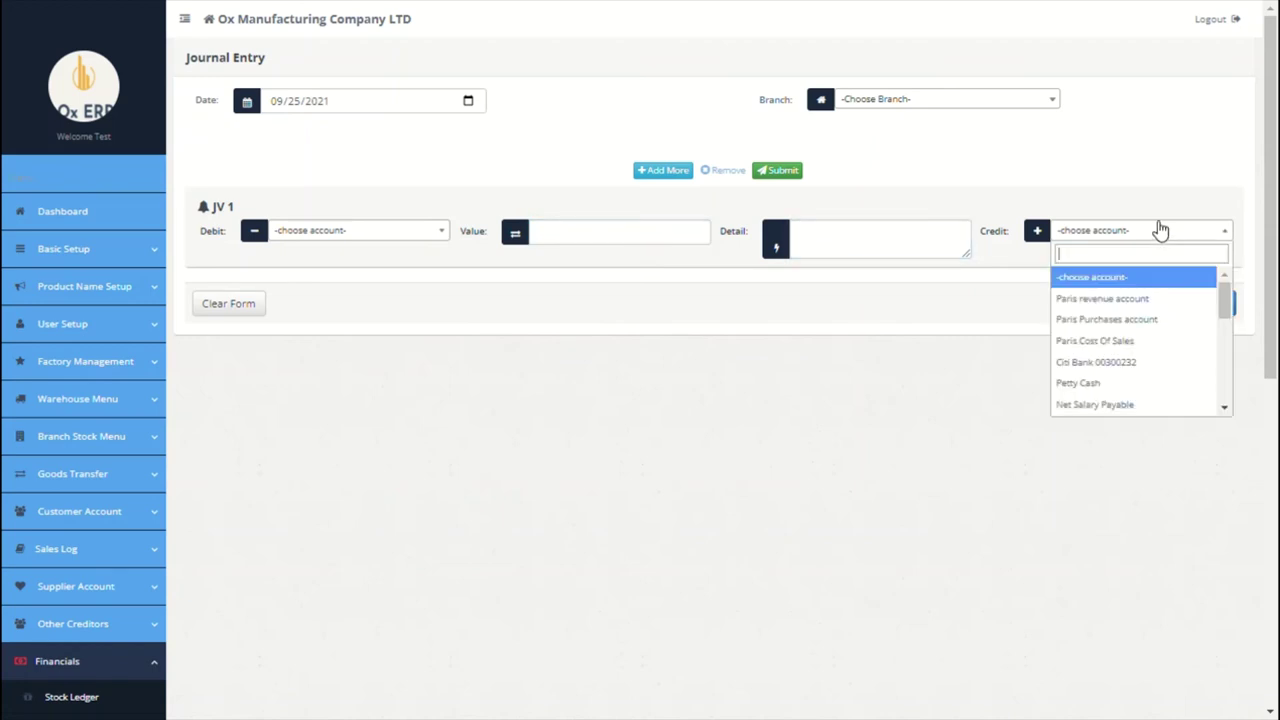
# Step: Set the journal entry's branch to Paris
pyautogui.click(897, 102)
pyautogui.click(888, 170)
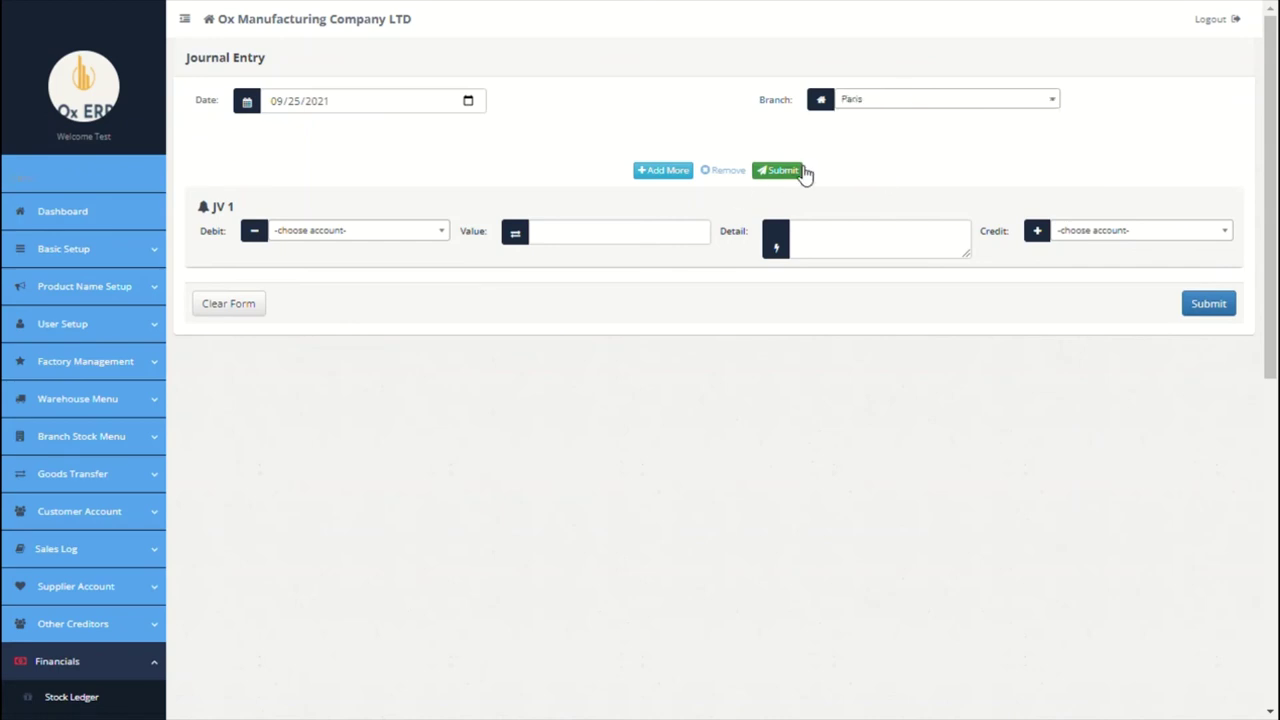
pyautogui.scroll(-1, 470, 522)
pyautogui.scroll(-5, 470, 522)
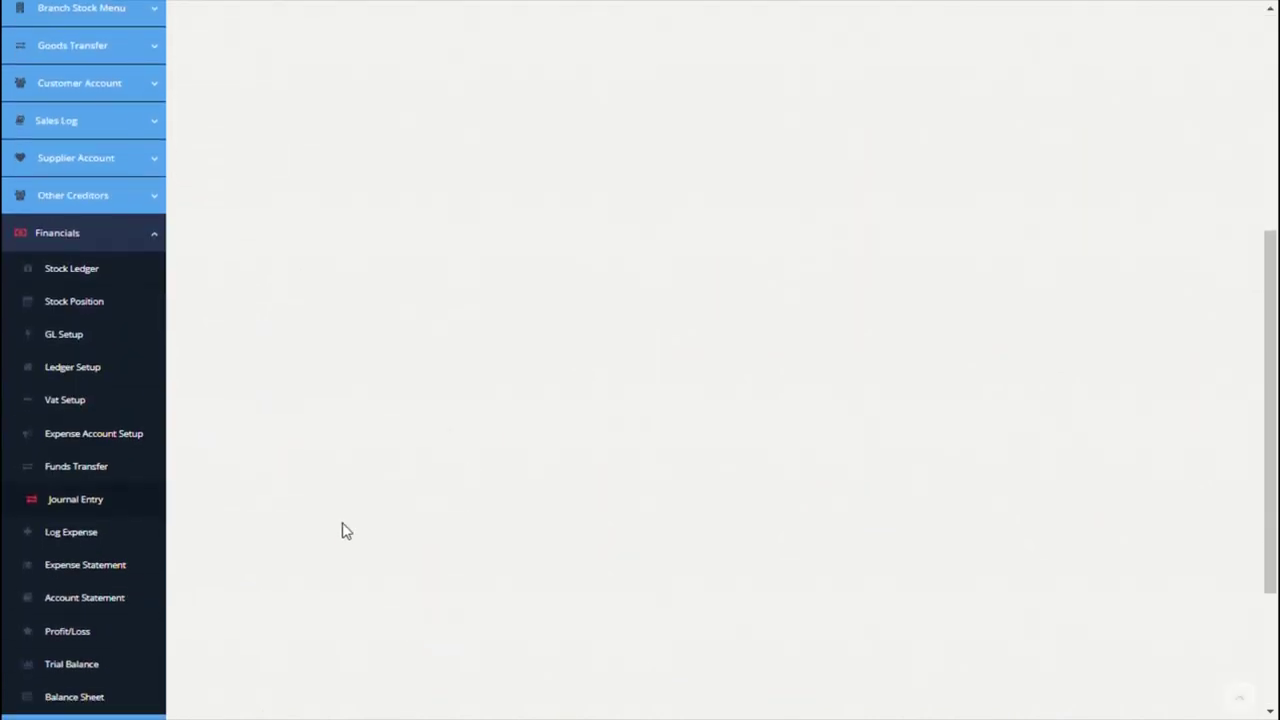
# Step: Start a new expense for the Paris branch, paid from Petty Cash
pyautogui.click(86, 531)
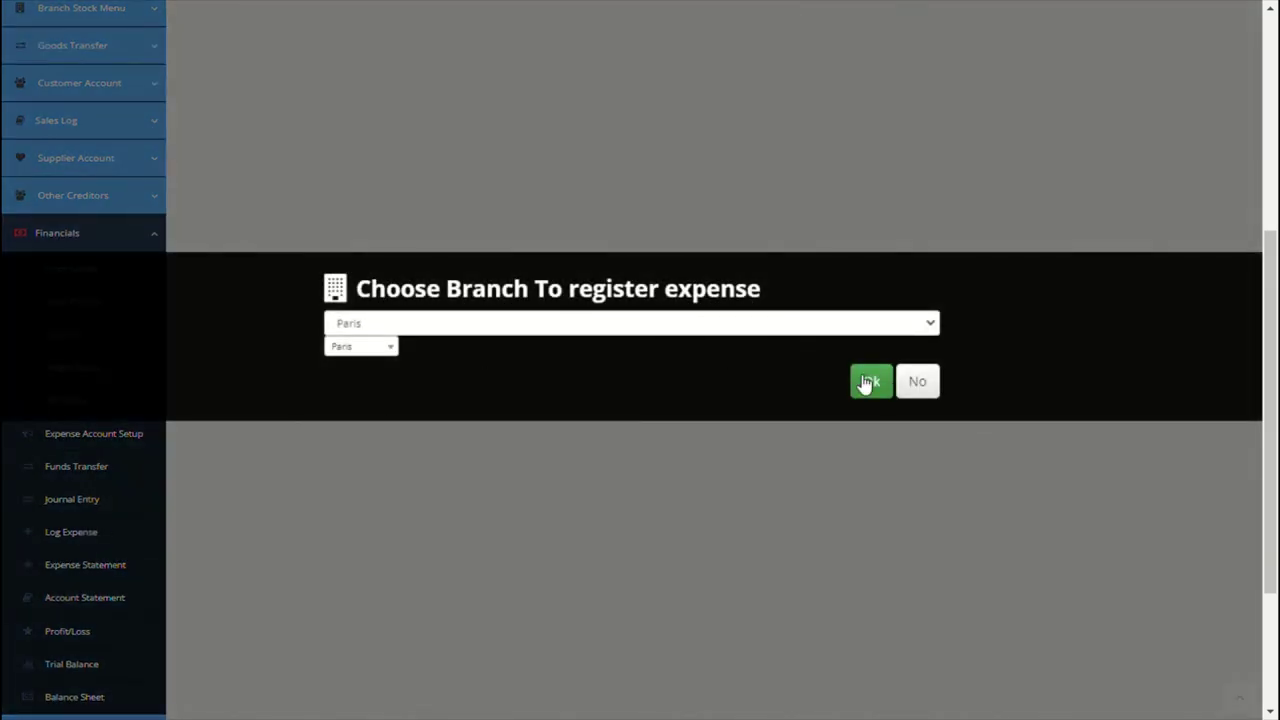
pyautogui.click(866, 384)
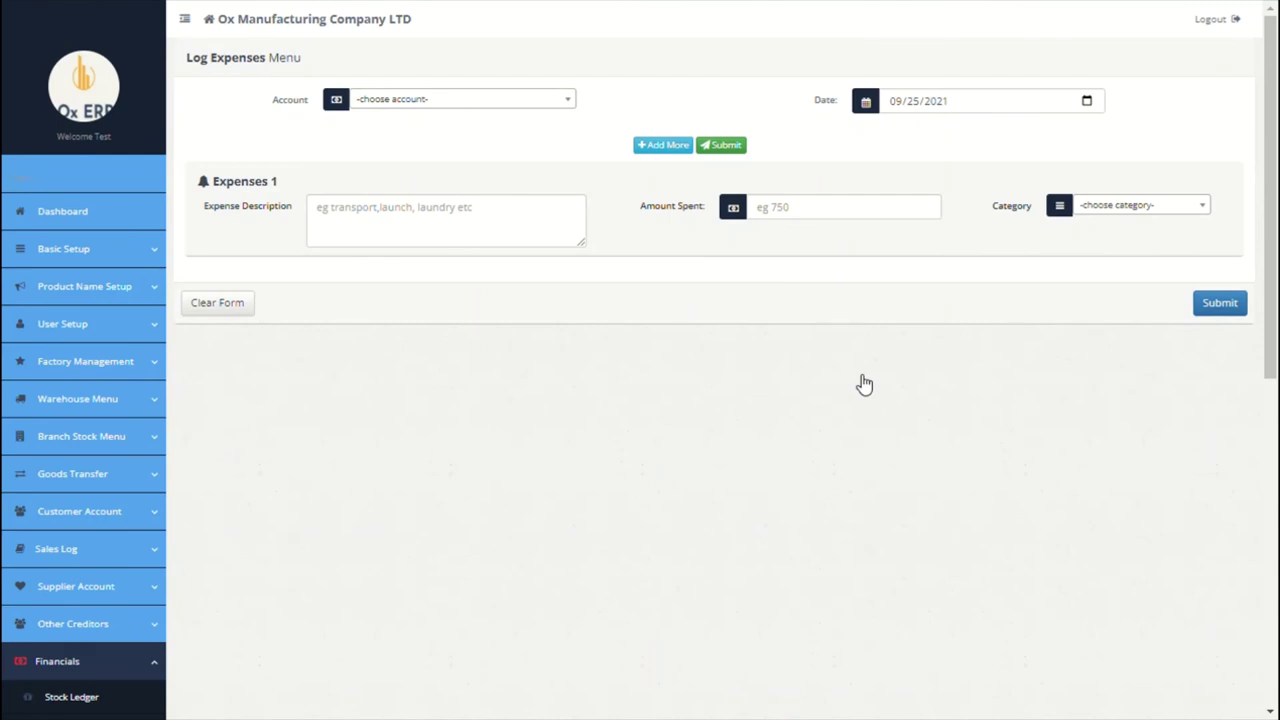
pyautogui.click(559, 106)
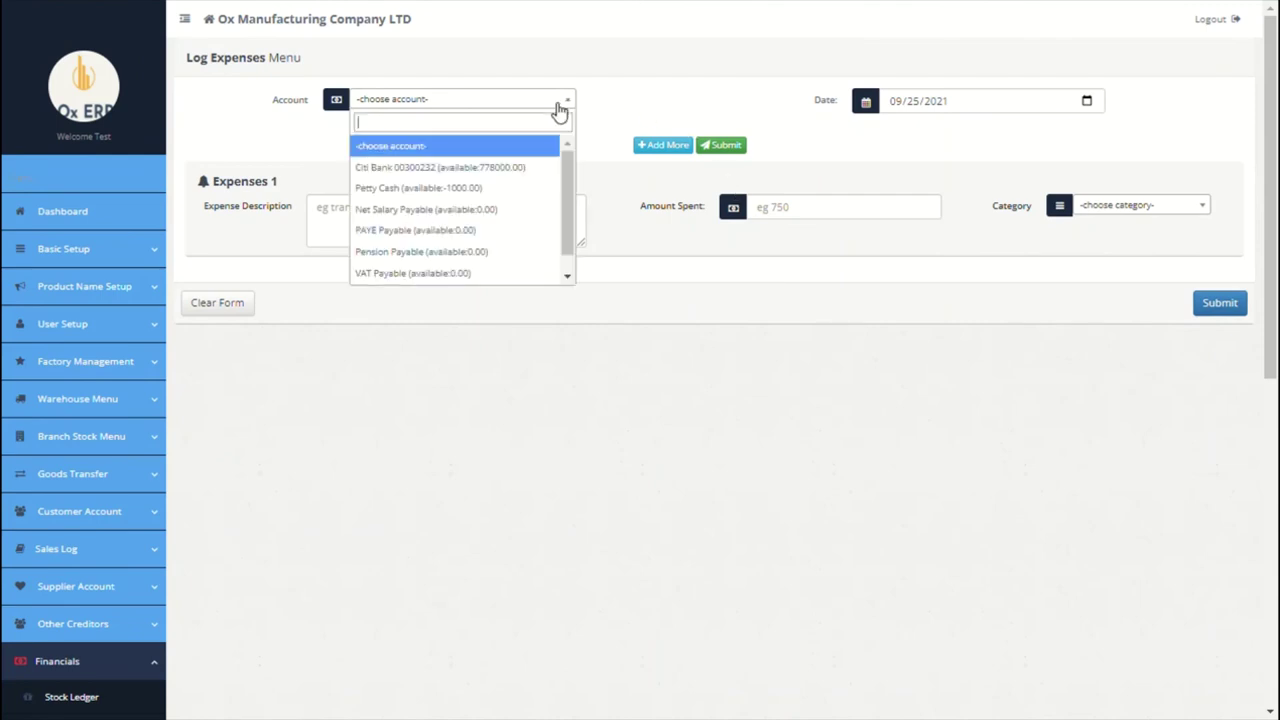
pyautogui.click(466, 188)
# Step: Describe the expense as '12 Sep launch for all factory workers' with amount 9000
pyautogui.click(432, 217)
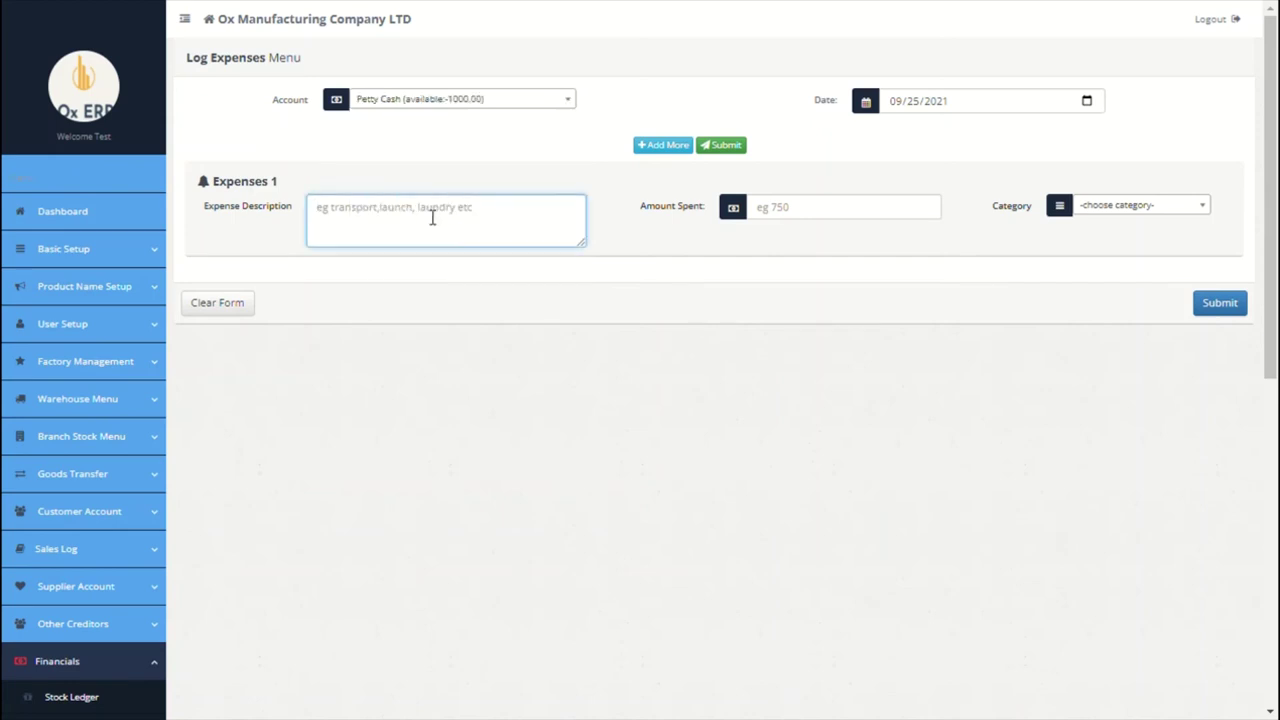
pyautogui.write('12 septh launch')
pyautogui.click(354, 212)
pyautogui.press('BackSpace')
pyautogui.press('BackSpace')
pyautogui.click(530, 208)
pyautogui.write('for all factory workers')
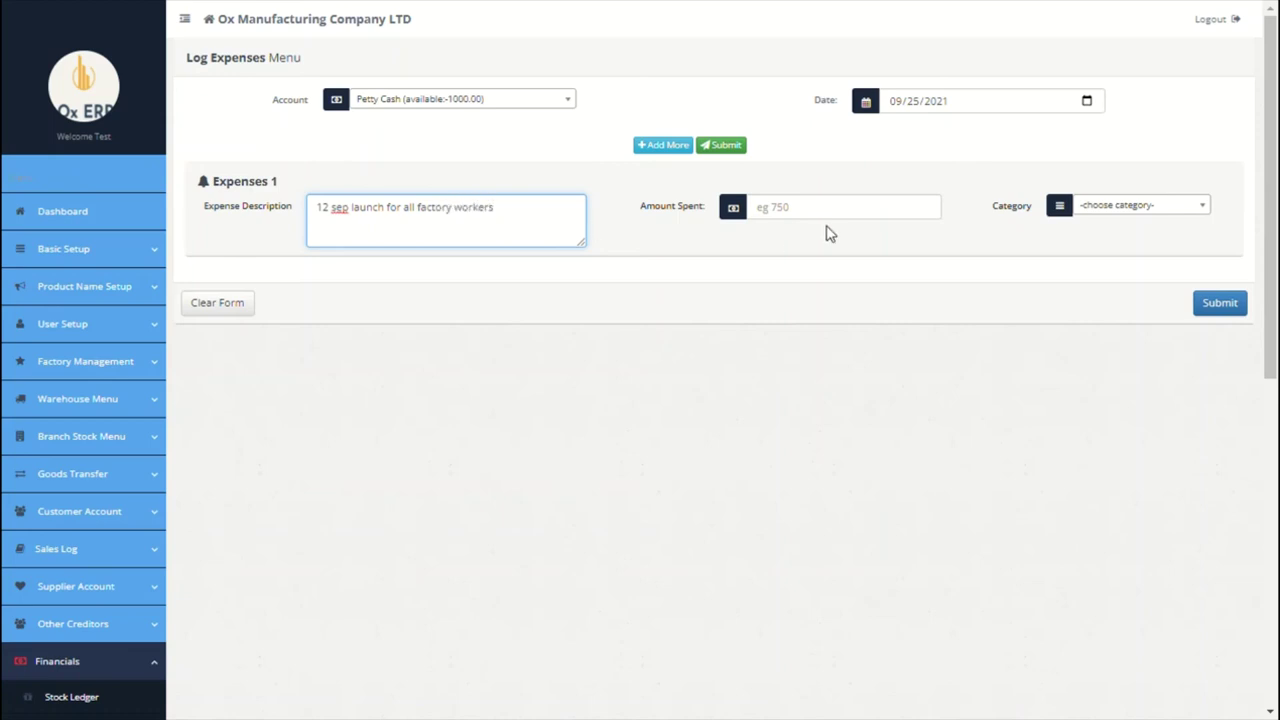
pyautogui.click(837, 212)
pyautogui.write('9000')
# Step: Categorise the expense as Welfare, submit the voucher, and open the Expense Statement
pyautogui.click(1156, 210)
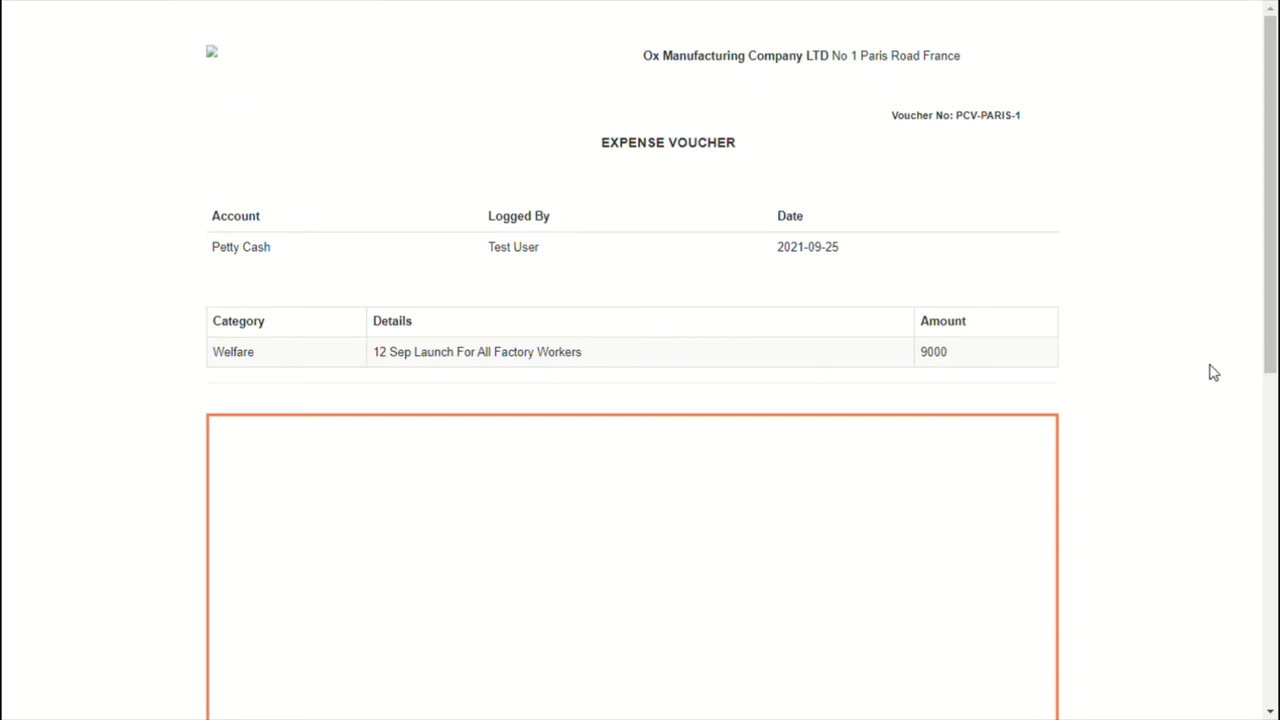
pyautogui.scroll(-7, 1210, 372)
pyautogui.scroll(7, 1210, 372)
pyautogui.scroll(-7, 1210, 372)
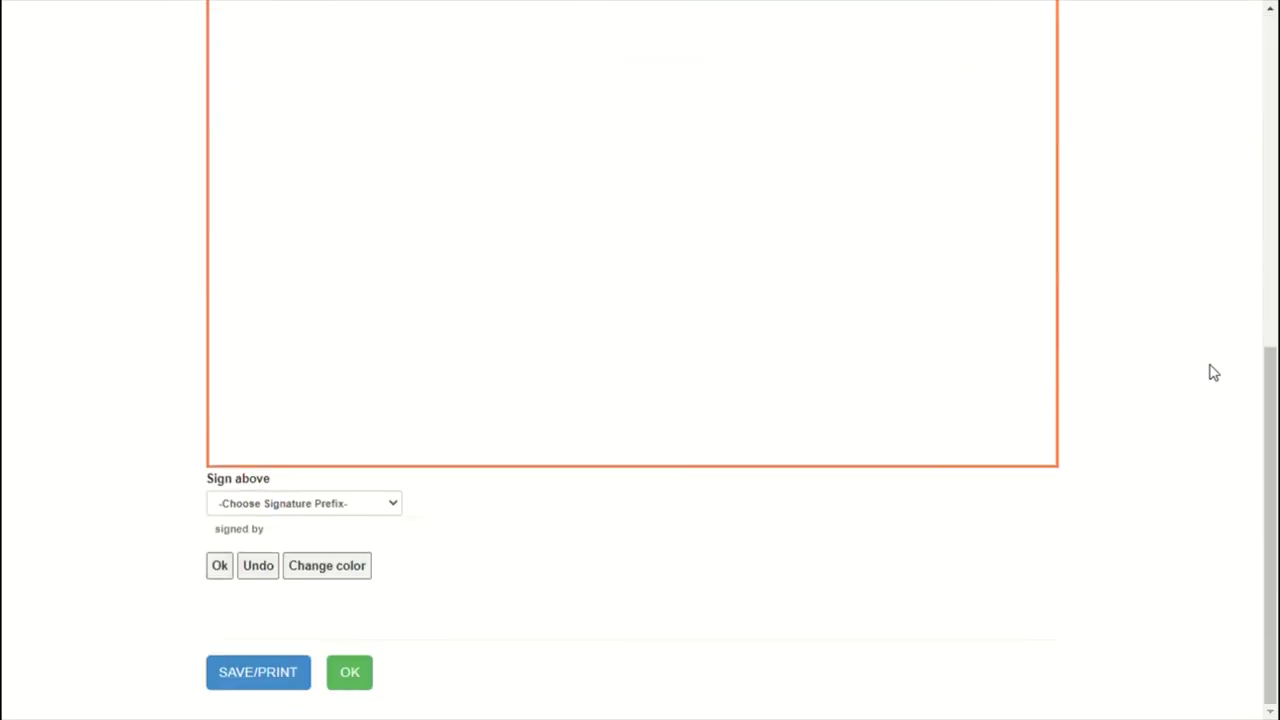
pyautogui.click(369, 676)
pyautogui.scroll(-5, 440, 520)
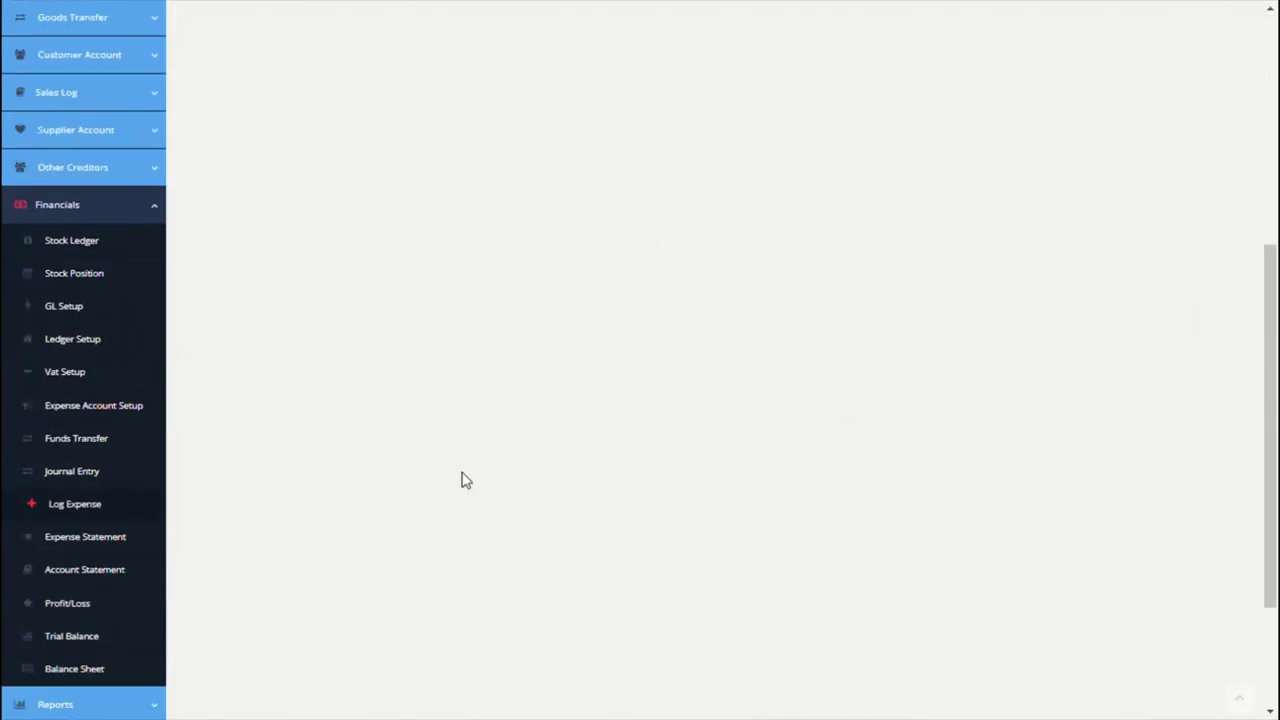
pyautogui.click(103, 537)
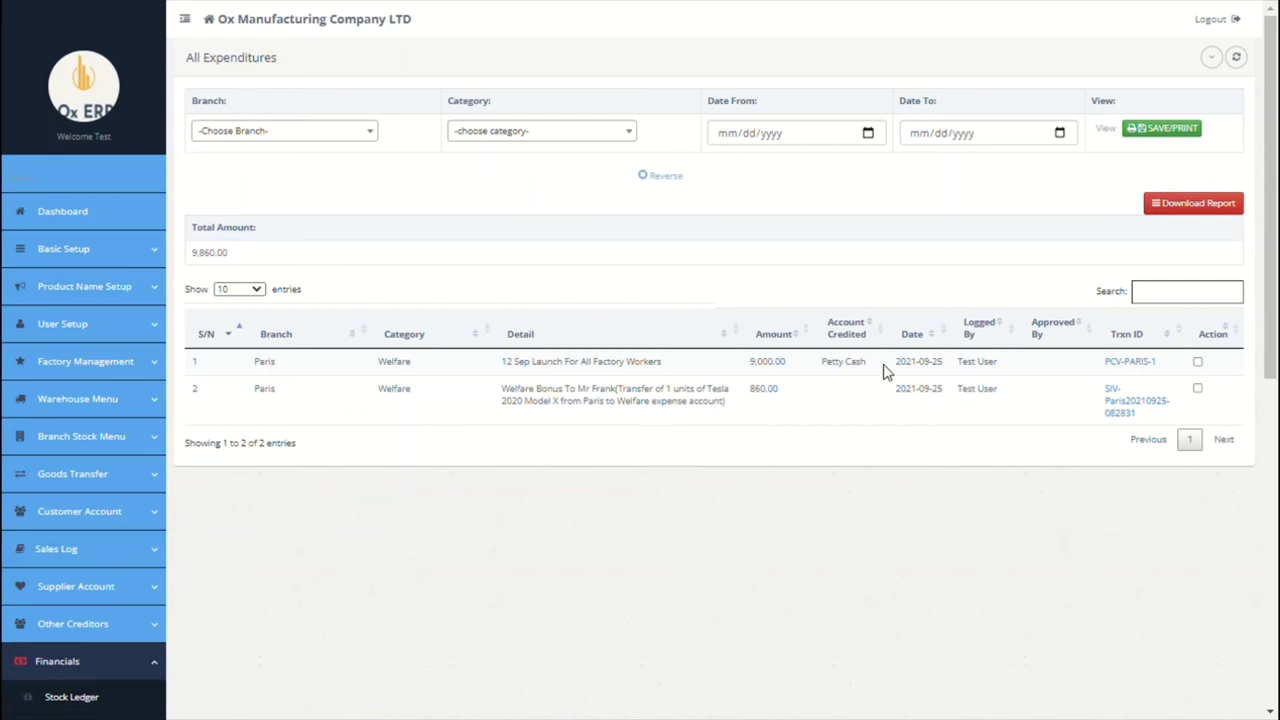
# Step: Tick the Welfare Bonus and 12 Sep launch expense rows and filter expenditures to Paris
pyautogui.click(1198, 389)
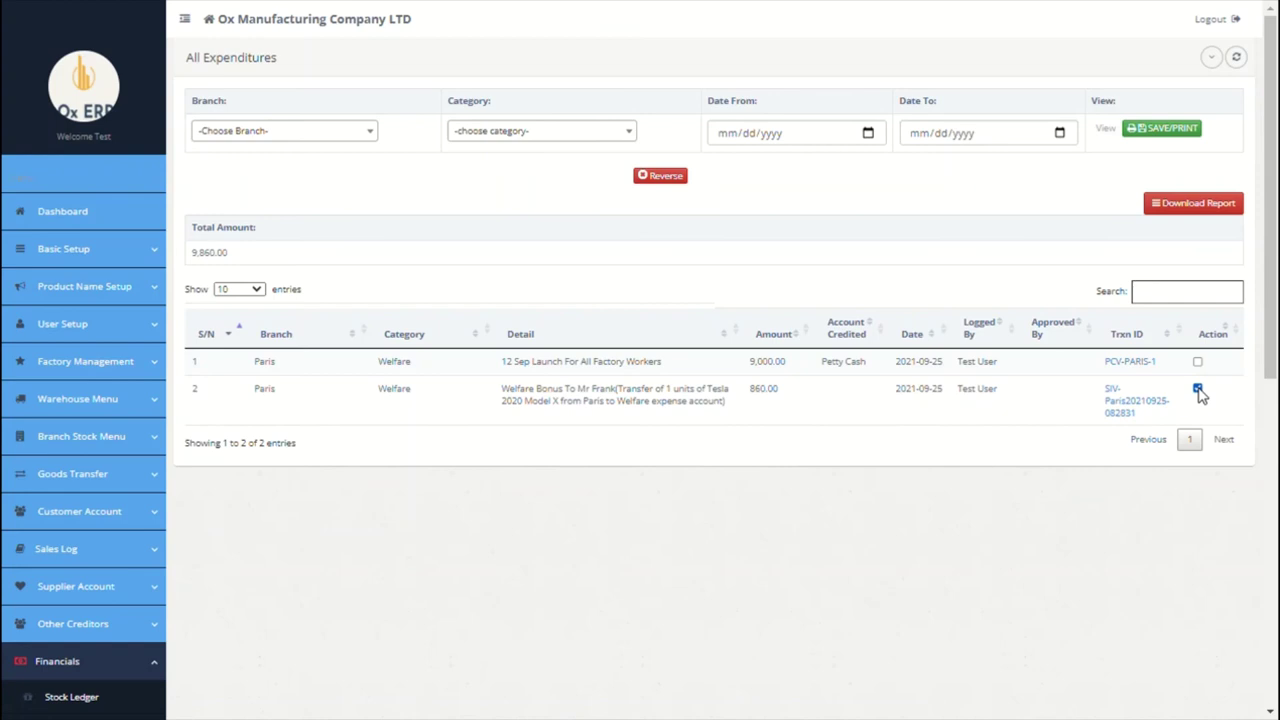
pyautogui.click(1198, 362)
pyautogui.click(340, 145)
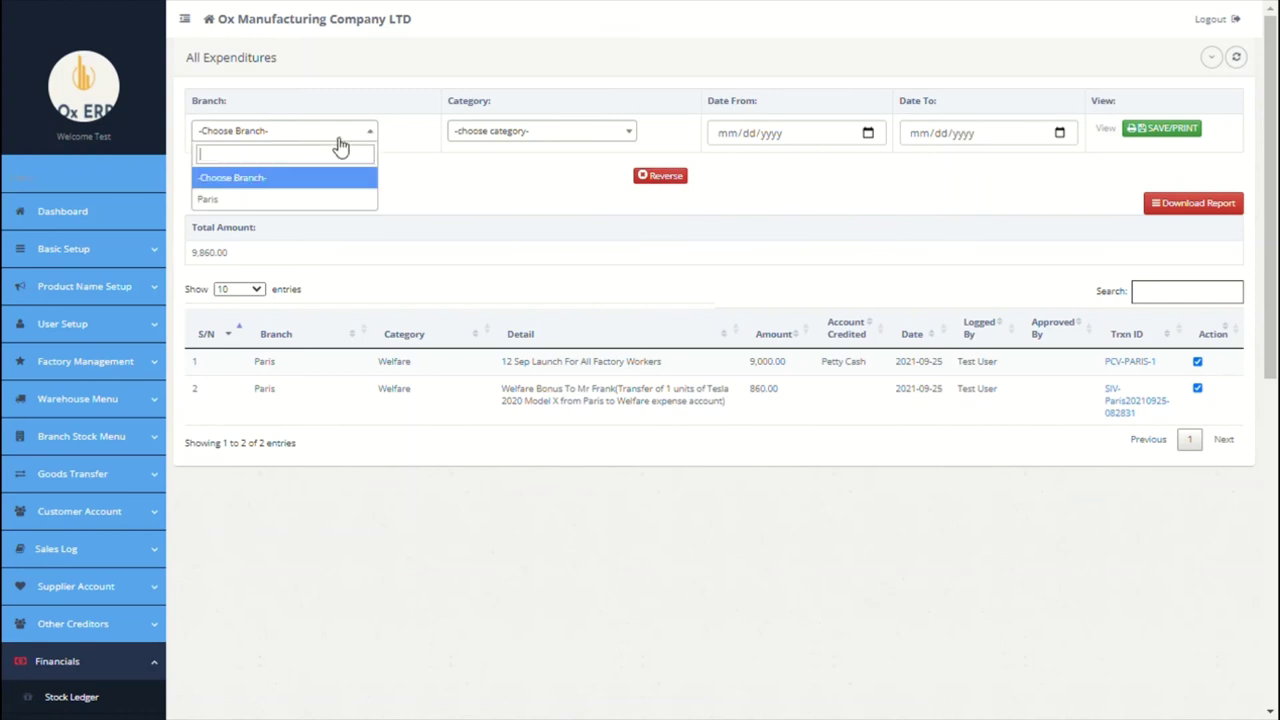
pyautogui.click(295, 201)
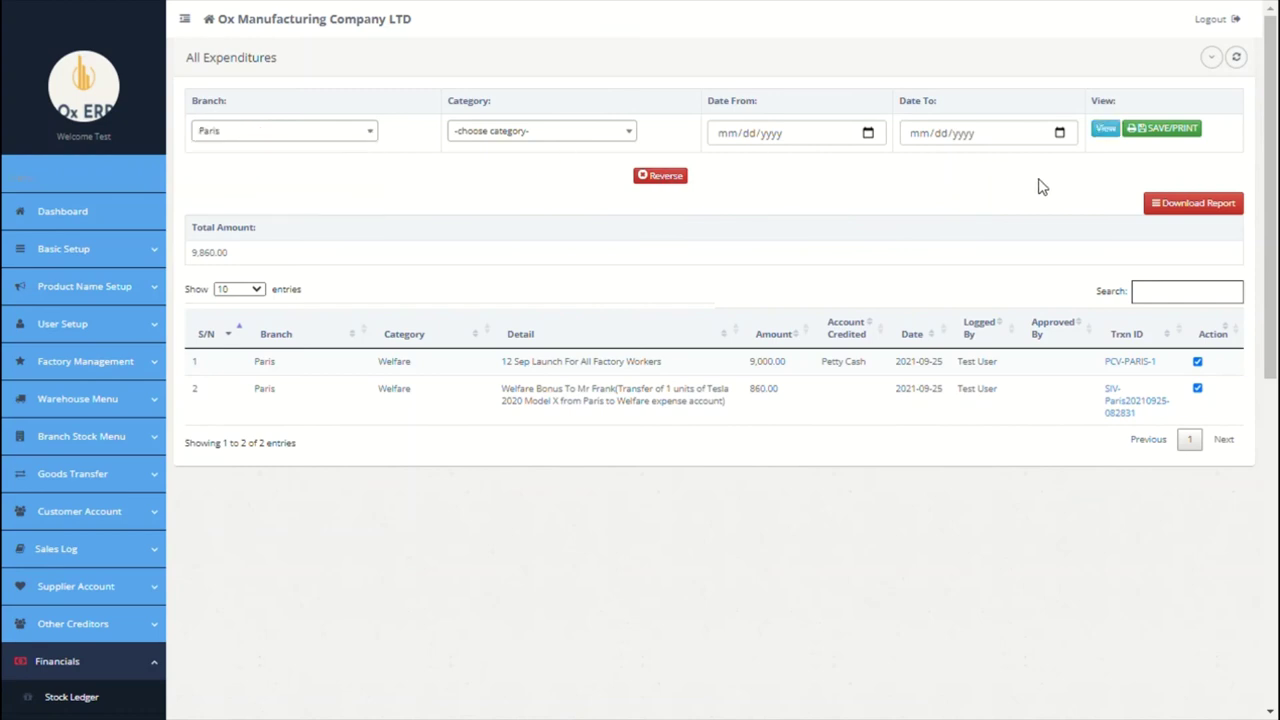
pyautogui.scroll(-5, 998, 230)
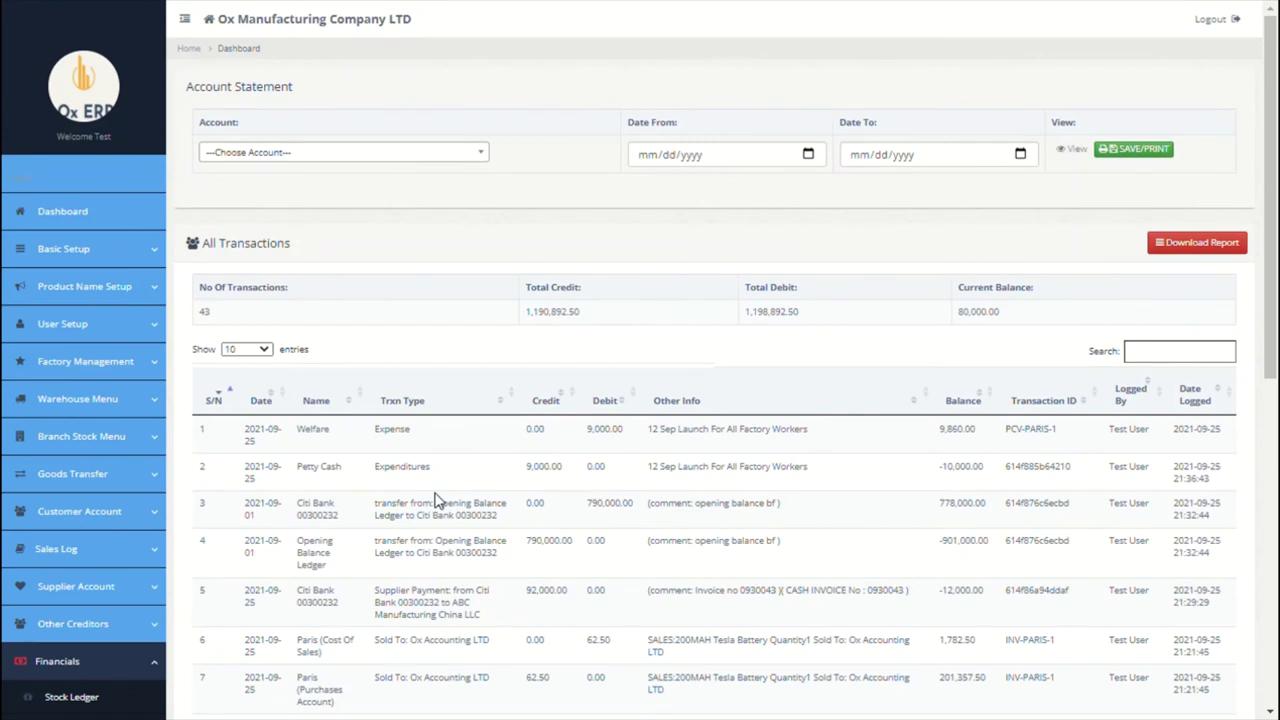
pyautogui.click(476, 165)
pyautogui.scroll(-2, 375, 266)
pyautogui.scroll(-2, 375, 266)
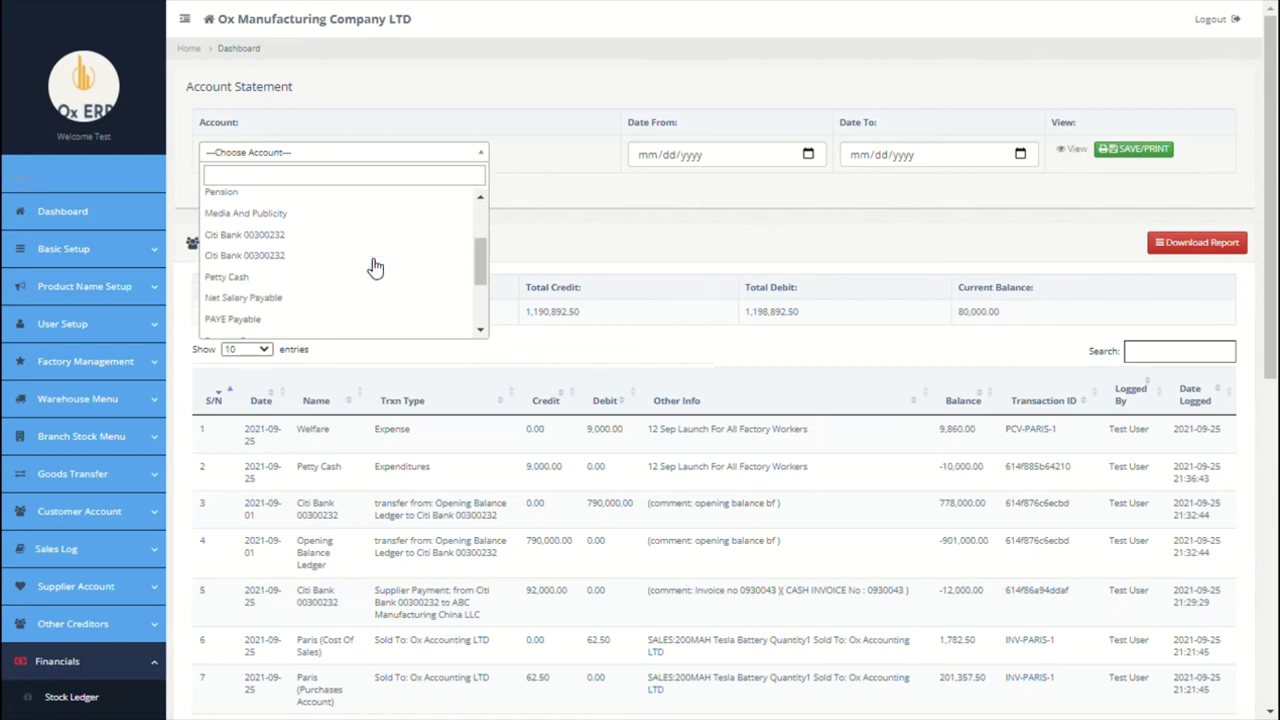
pyautogui.scroll(-3, 375, 266)
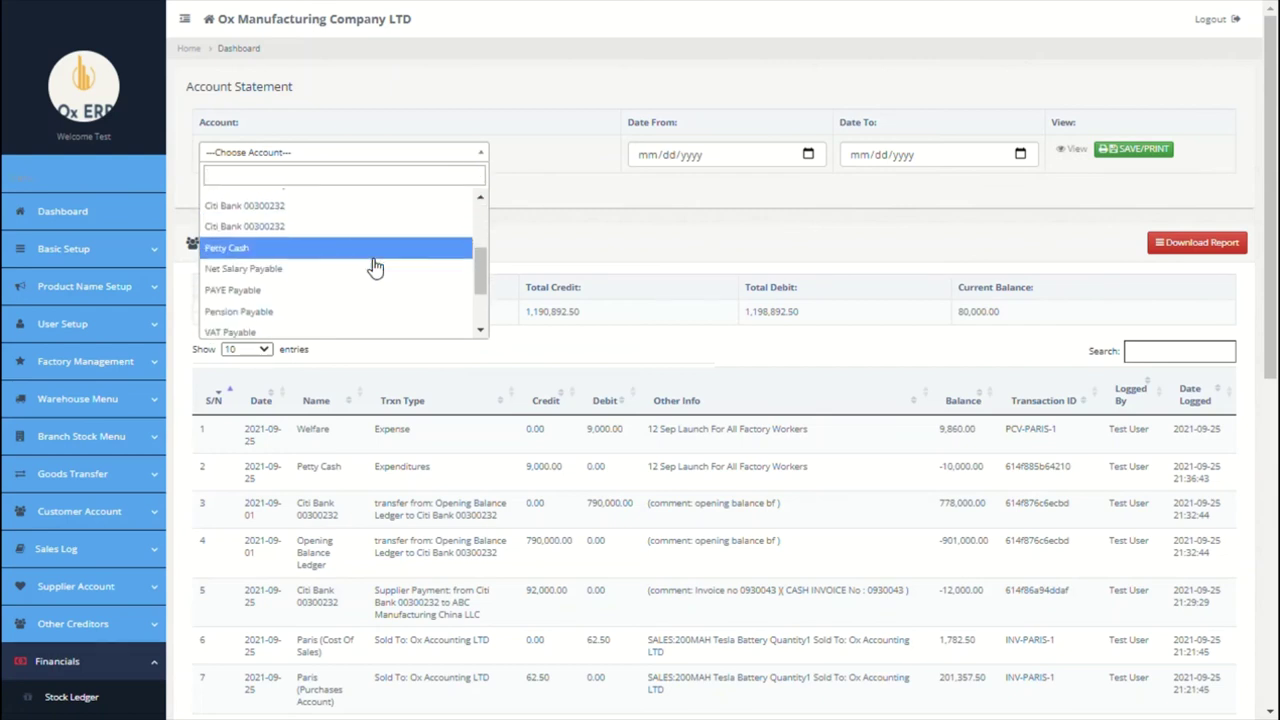
pyautogui.click(548, 347)
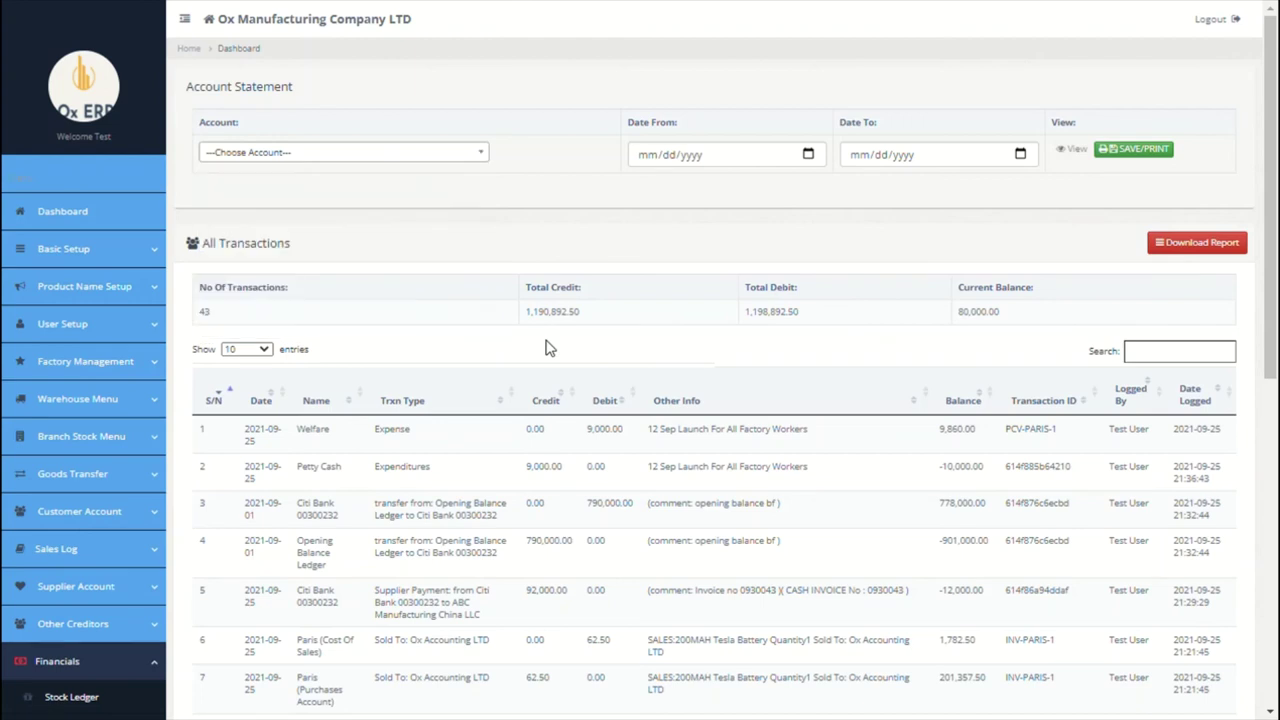
pyautogui.scroll(-1, 548, 347)
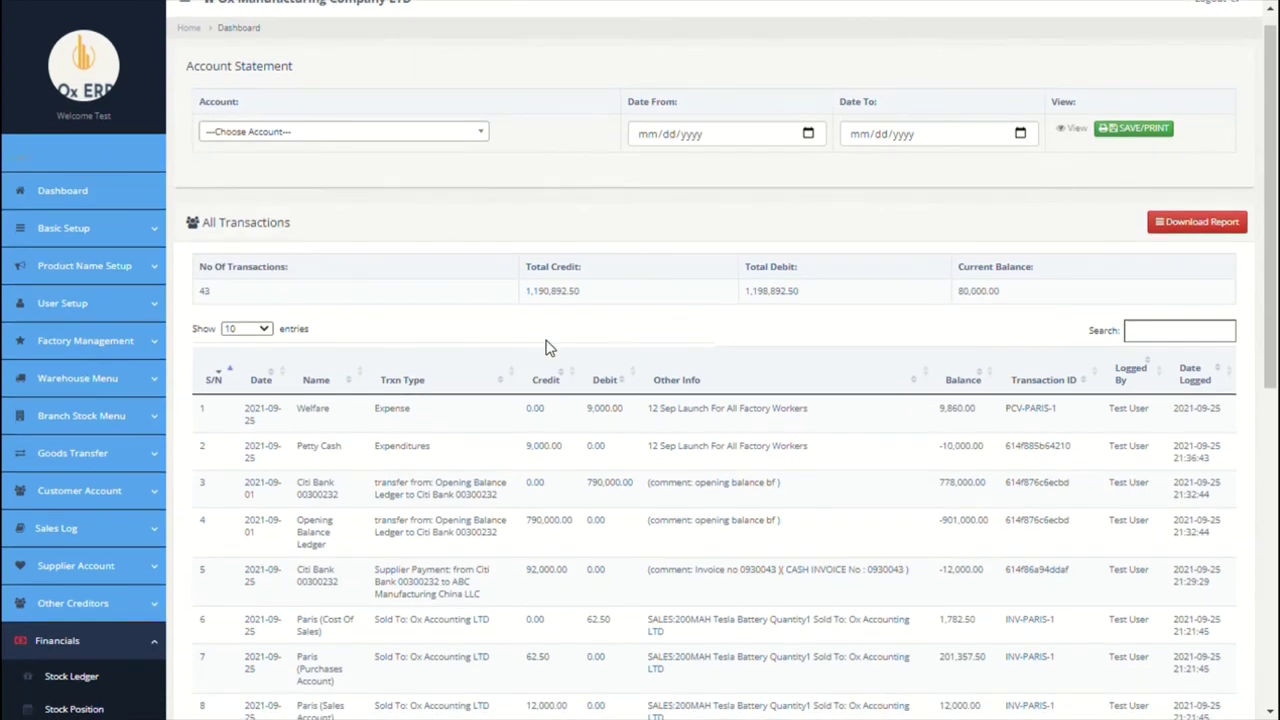
pyautogui.scroll(1, 548, 347)
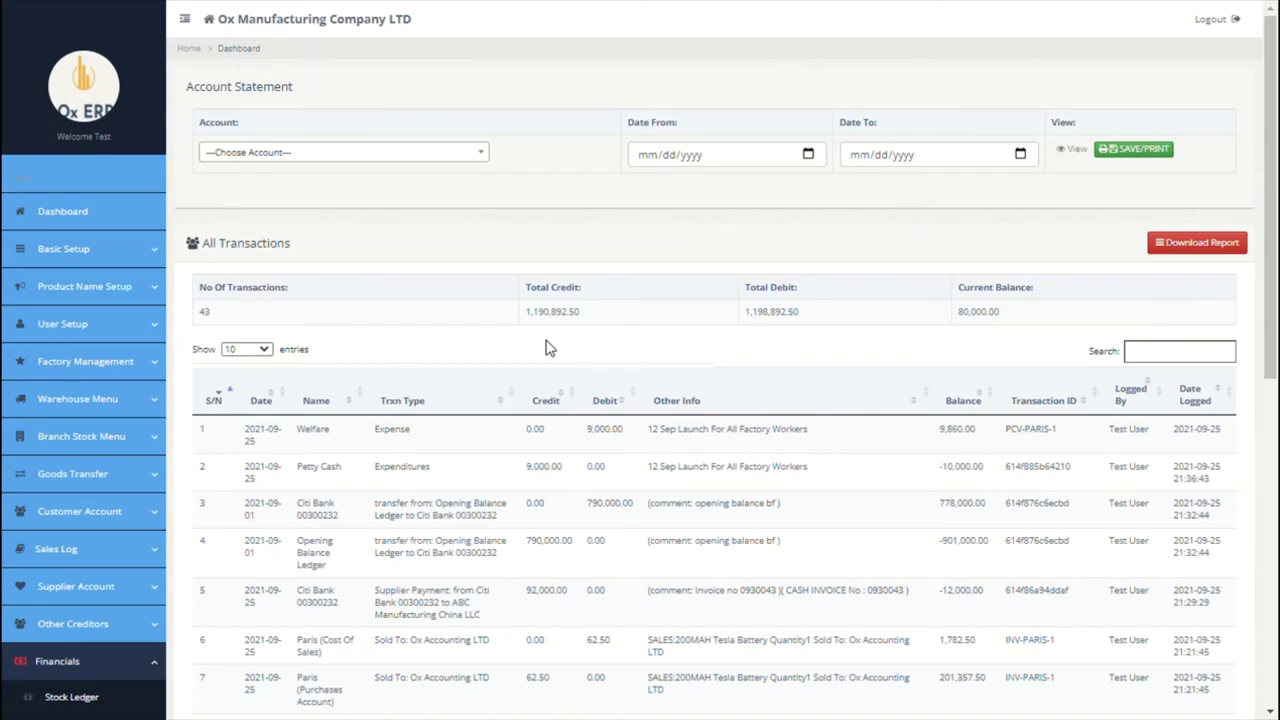
pyautogui.scroll(-5, 548, 347)
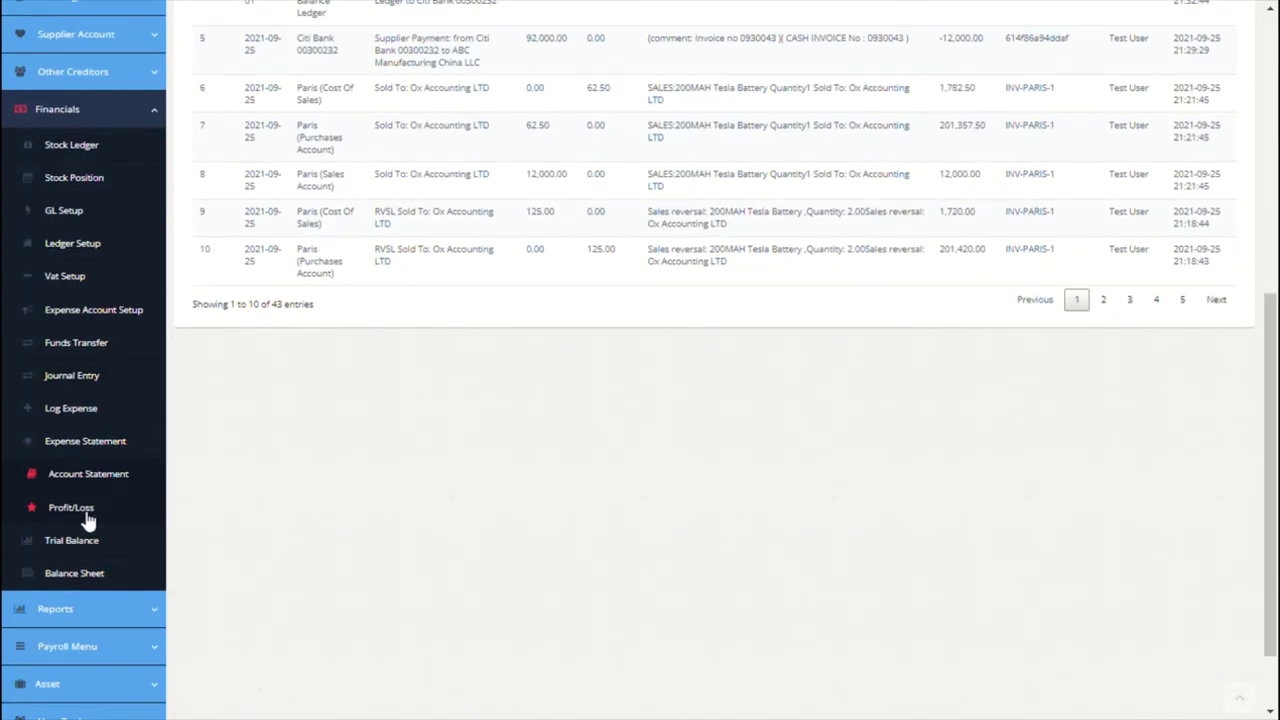
# Step: Open and scroll through the Profit and Loss statement
pyautogui.click(86, 514)
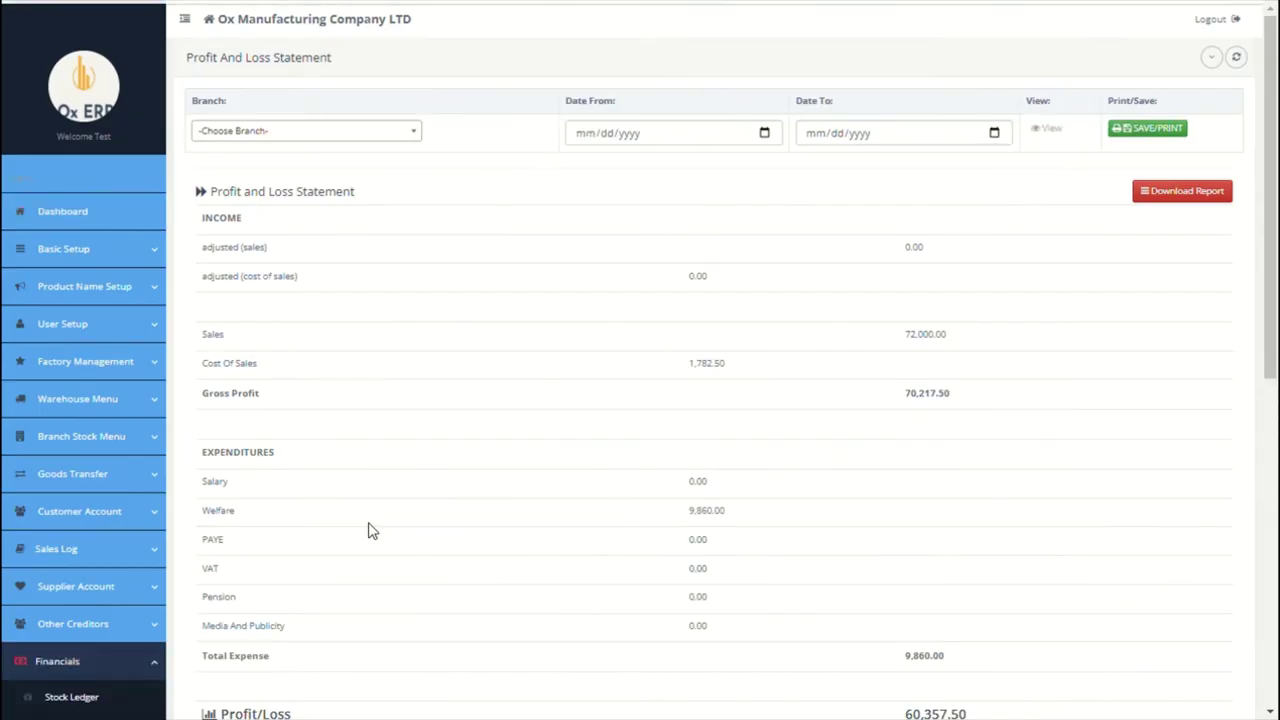
pyautogui.scroll(-1, 368, 530)
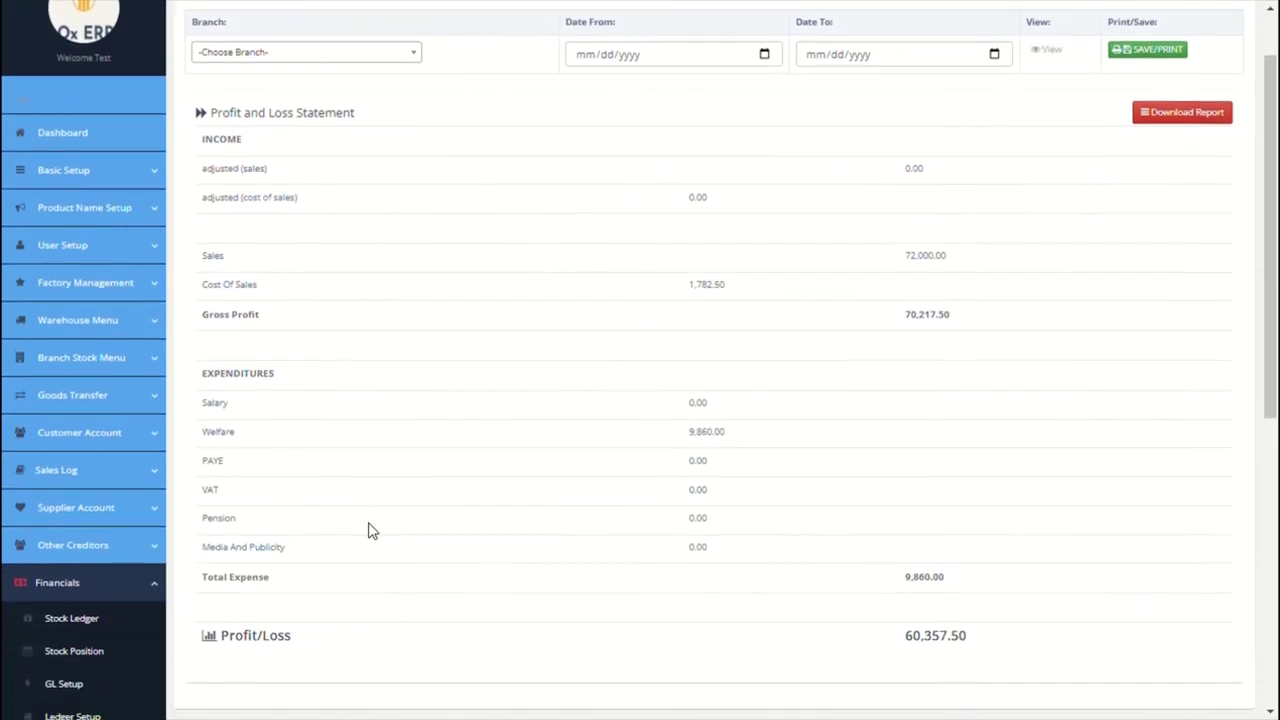
pyautogui.scroll(-1, 368, 530)
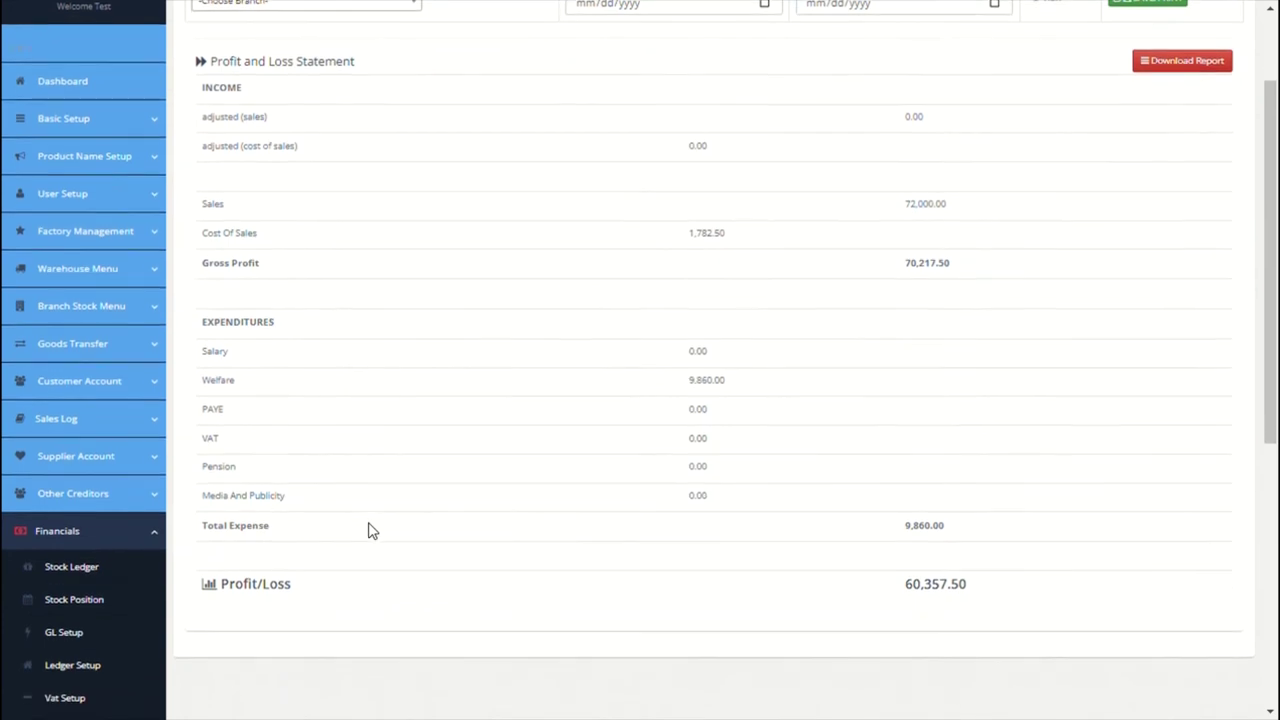
pyautogui.scroll(-3, 368, 530)
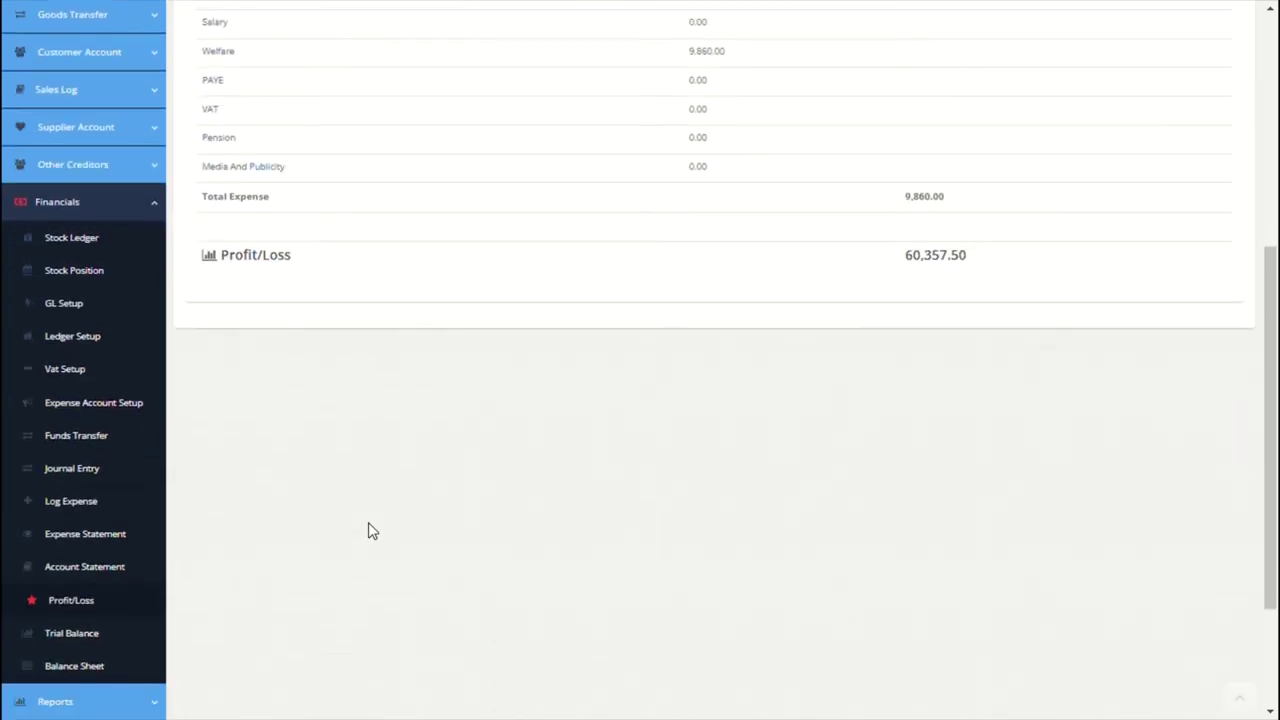
# Step: Review the Trial Balance, leaving its start date and branch unset
pyautogui.click(90, 637)
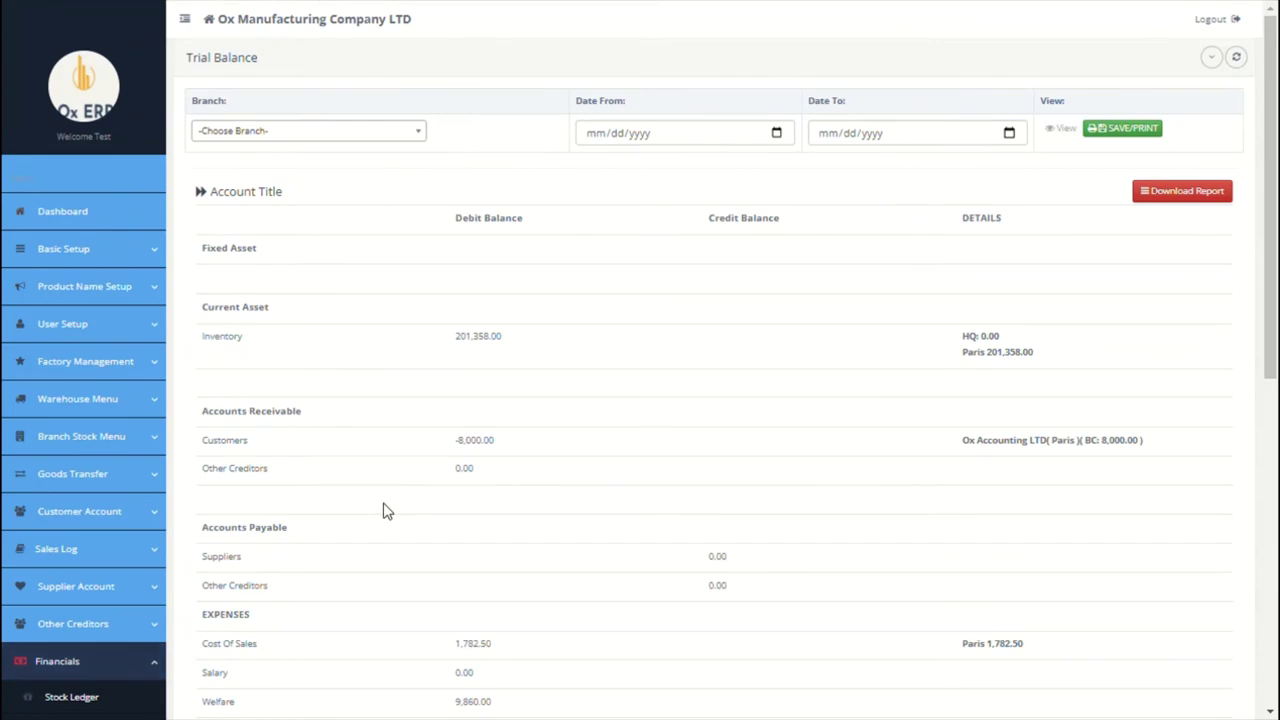
pyautogui.click(778, 136)
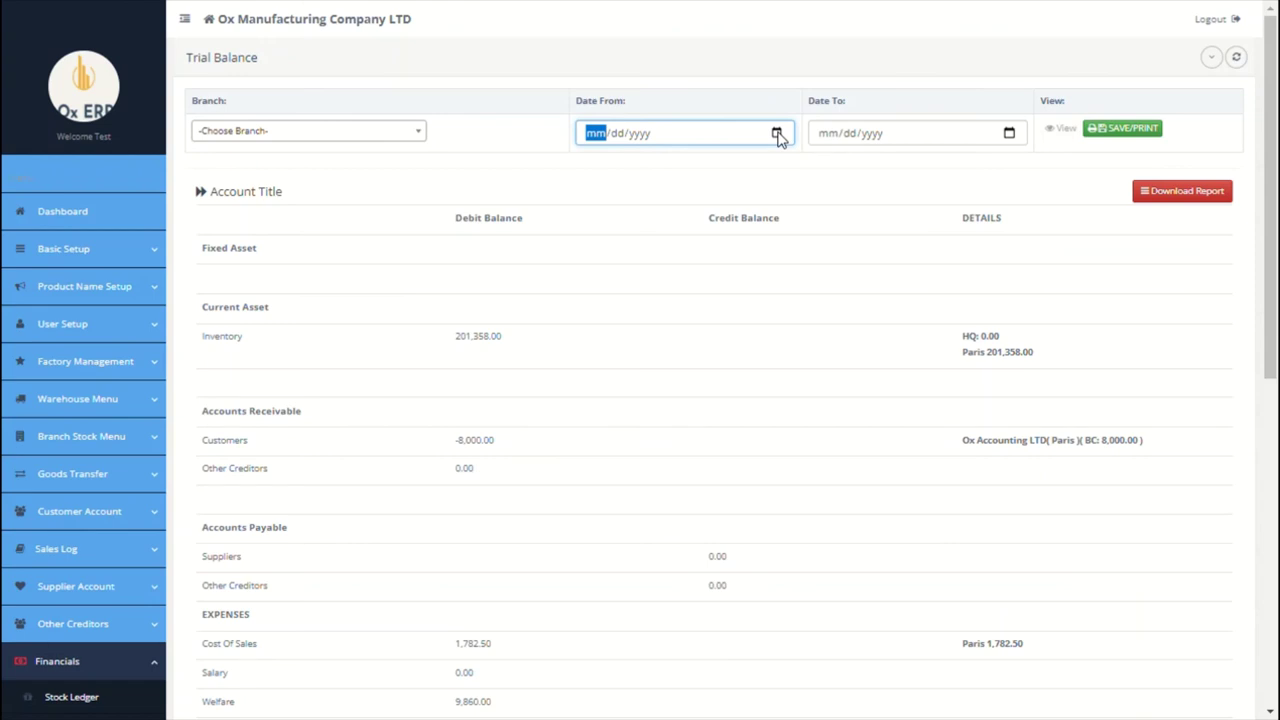
pyautogui.click(426, 137)
pyautogui.click(471, 143)
pyautogui.scroll(-3, 471, 143)
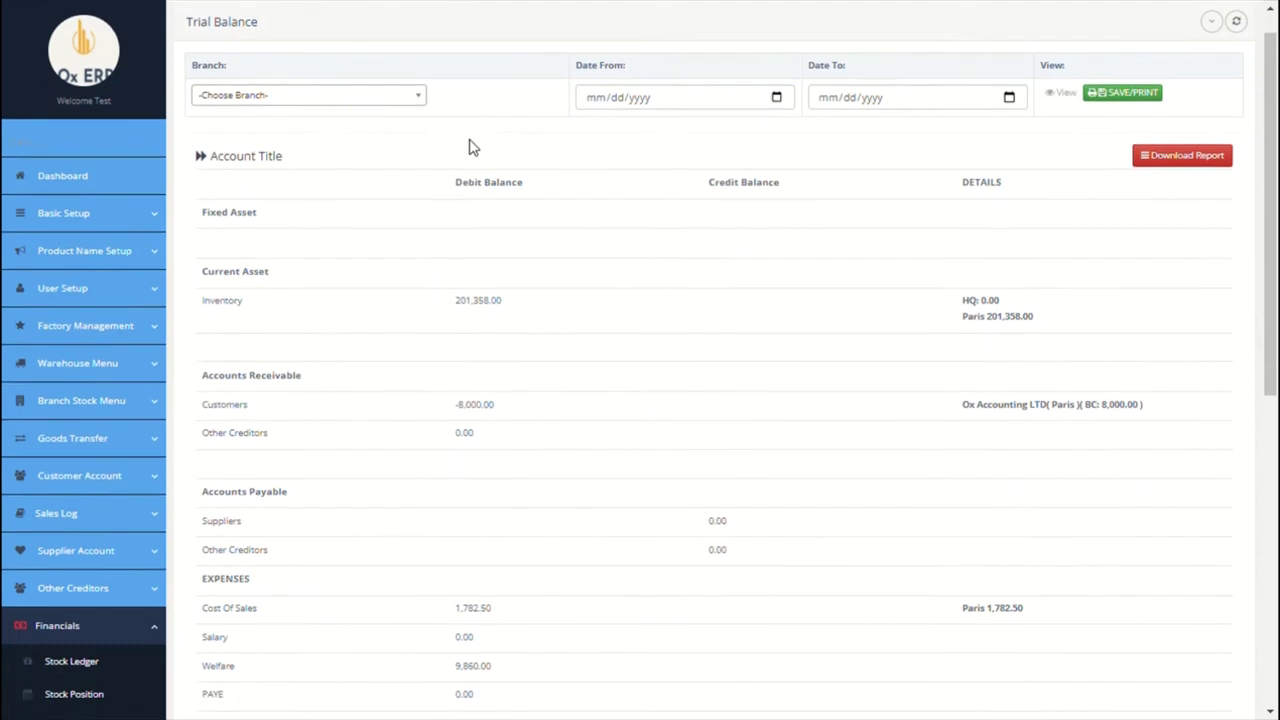
pyautogui.scroll(-4, 478, 148)
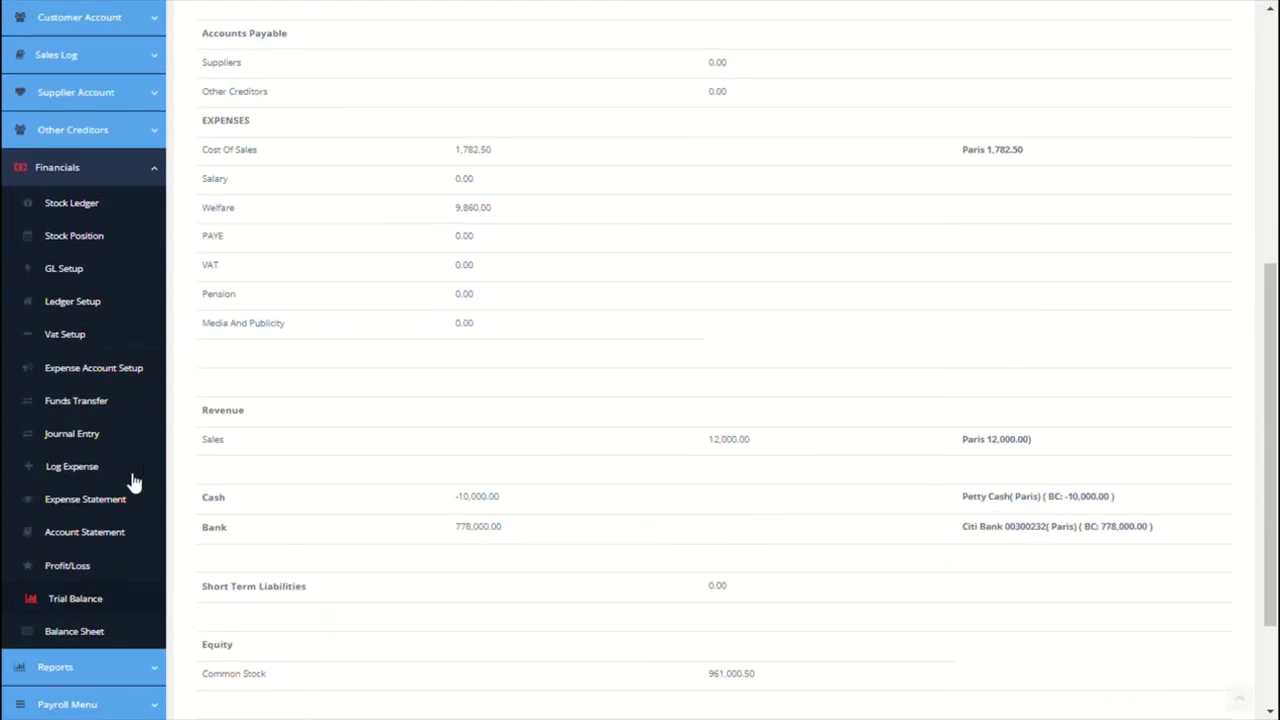
# Step: Review the Balance Sheet with no as-at date chosen
pyautogui.click(80, 633)
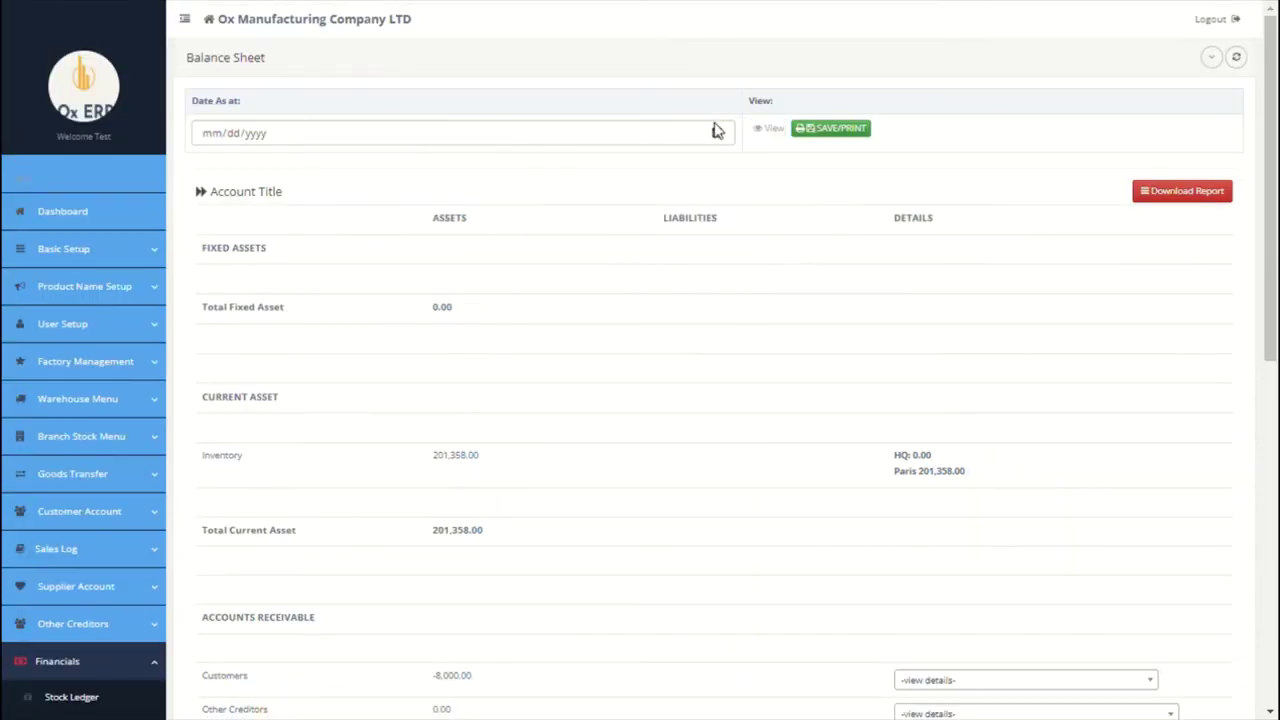
pyautogui.click(716, 134)
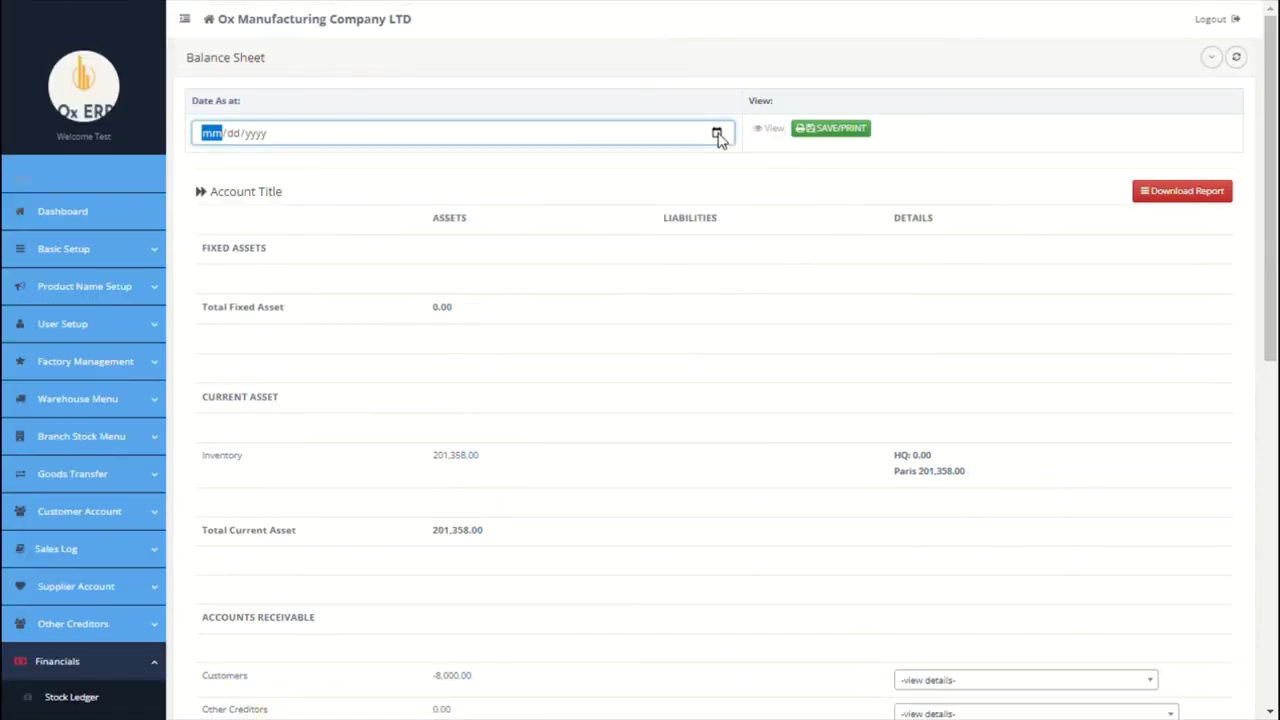
pyautogui.scroll(-1, 646, 268)
pyautogui.click(646, 268)
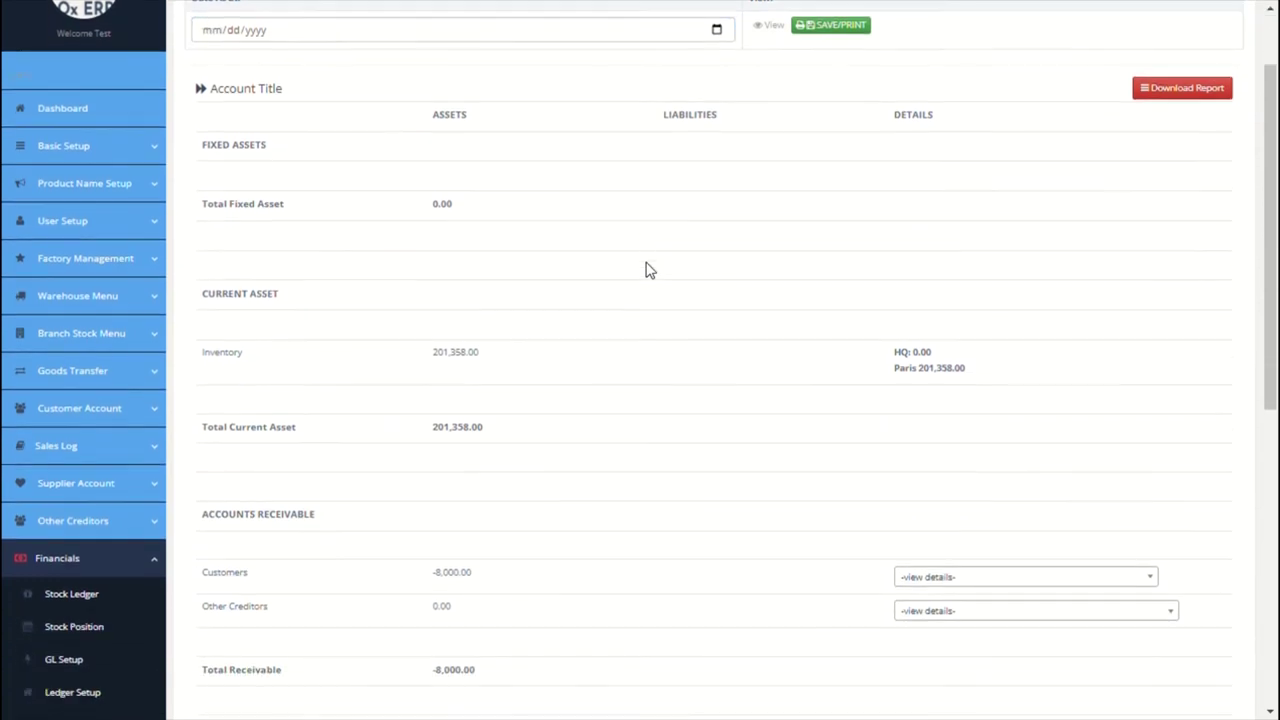
pyautogui.scroll(-2, 646, 268)
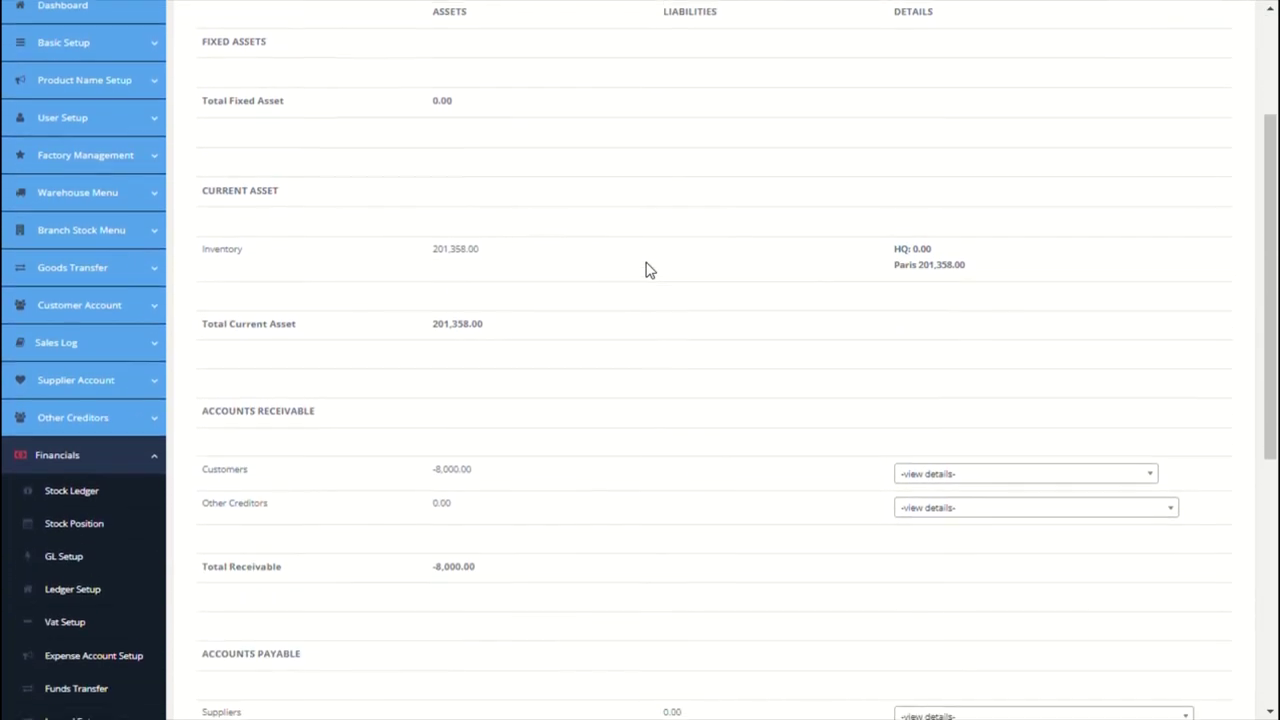
pyautogui.scroll(-3, 646, 268)
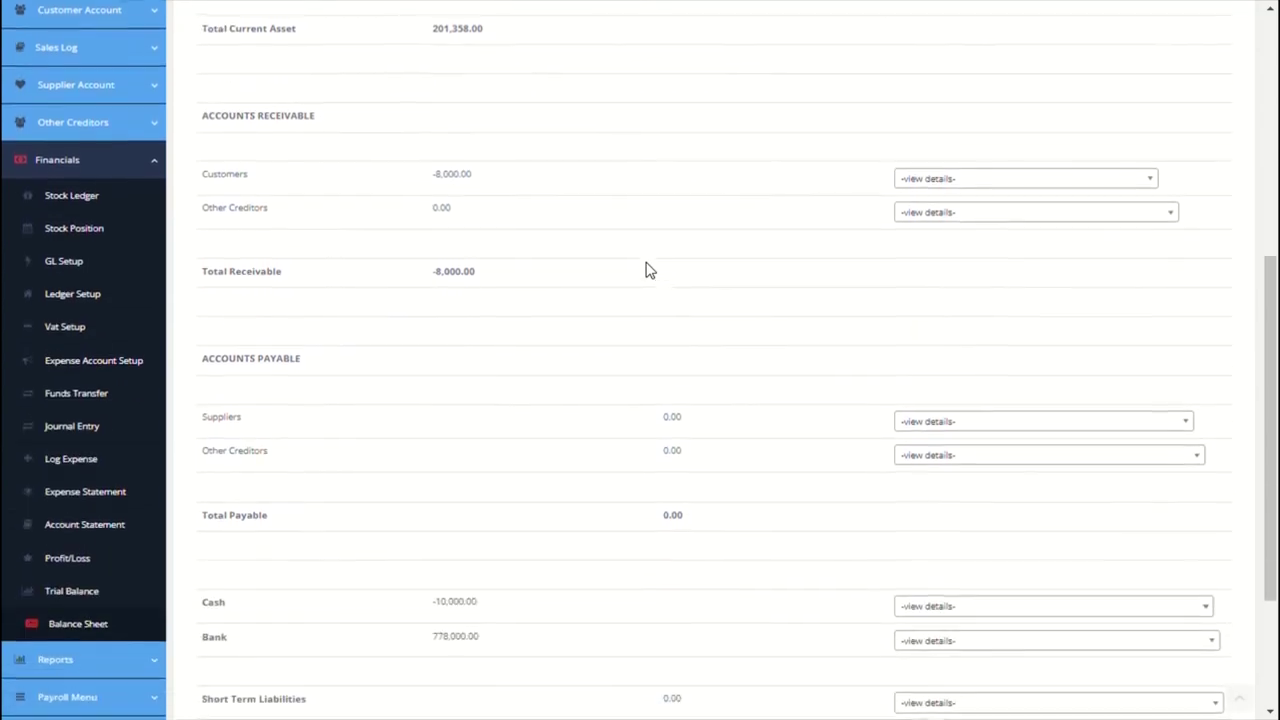
pyautogui.scroll(-2, 646, 268)
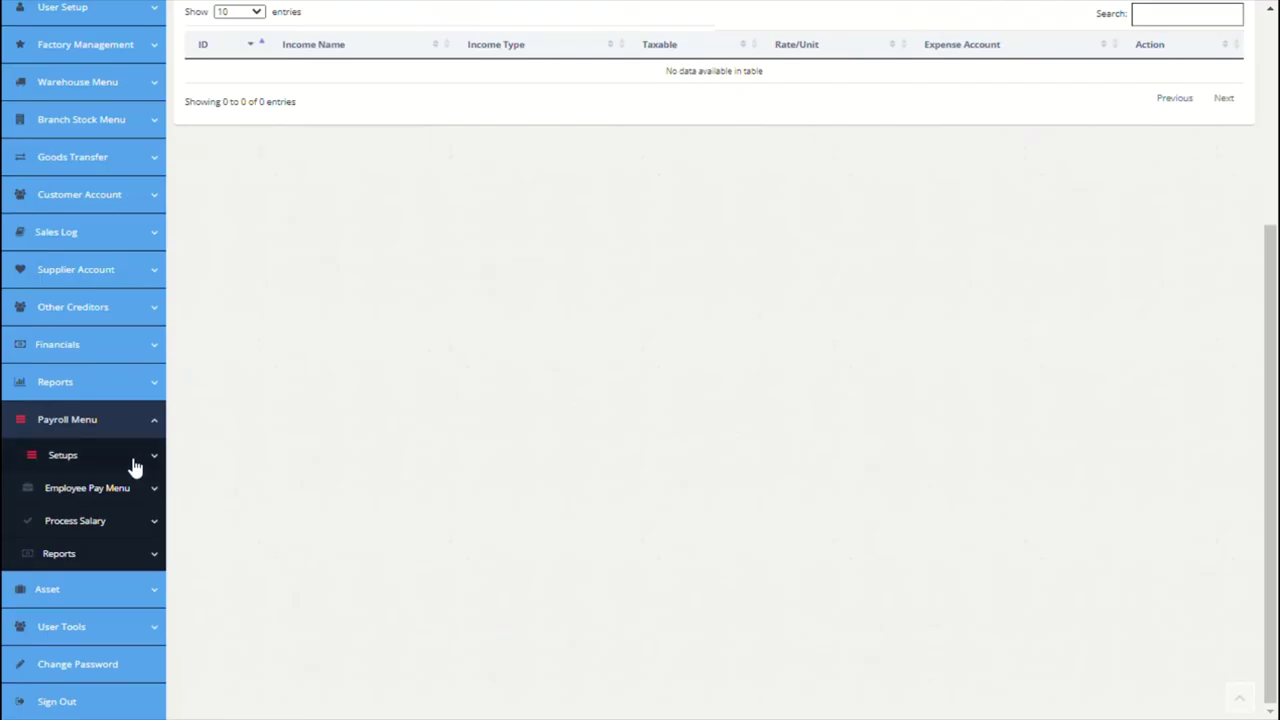
# Step: Add a Basic Salary income row: fixed, taxable, charged to the Salary expense account
pyautogui.click(135, 467)
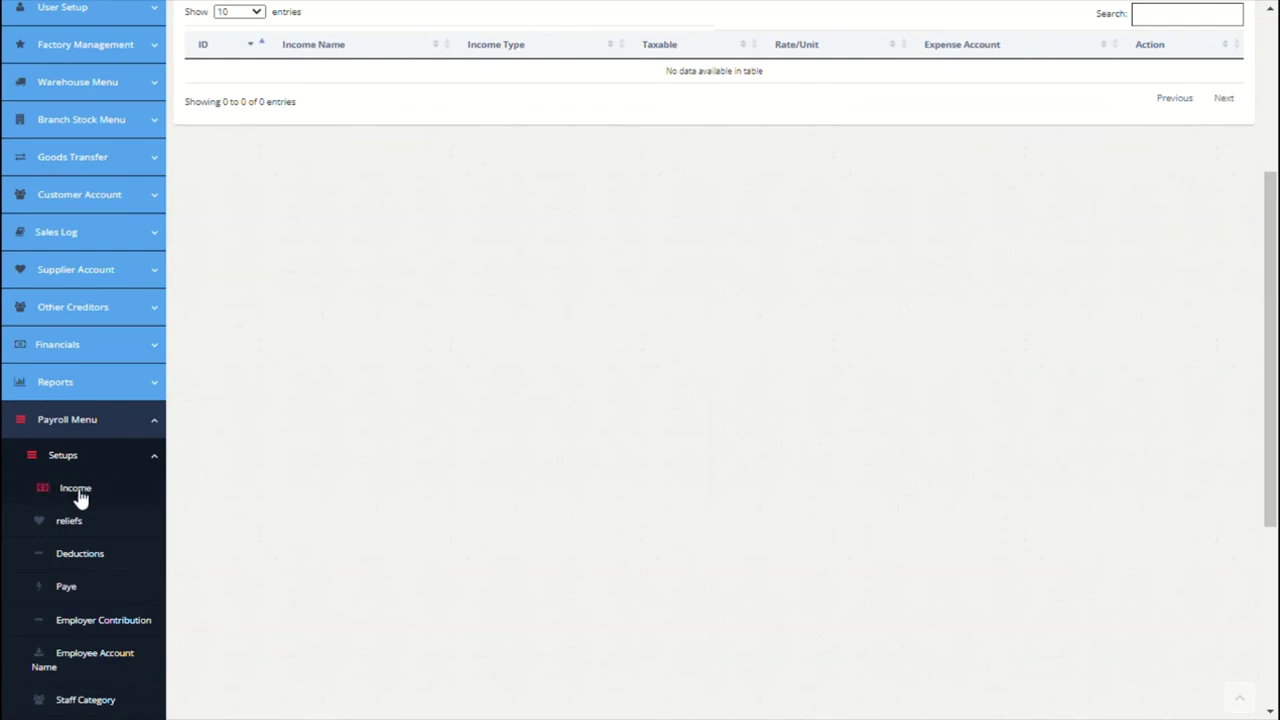
pyautogui.click(76, 490)
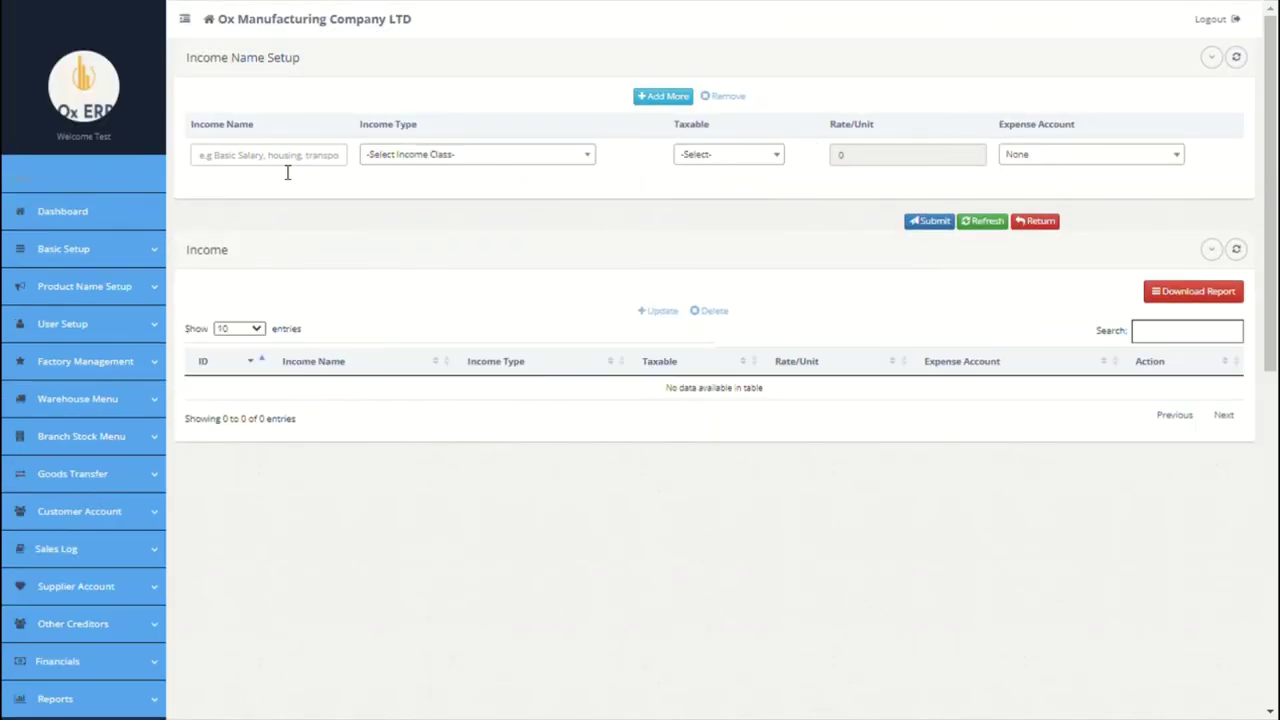
pyautogui.click(287, 173)
pyautogui.write('Basic Salary')
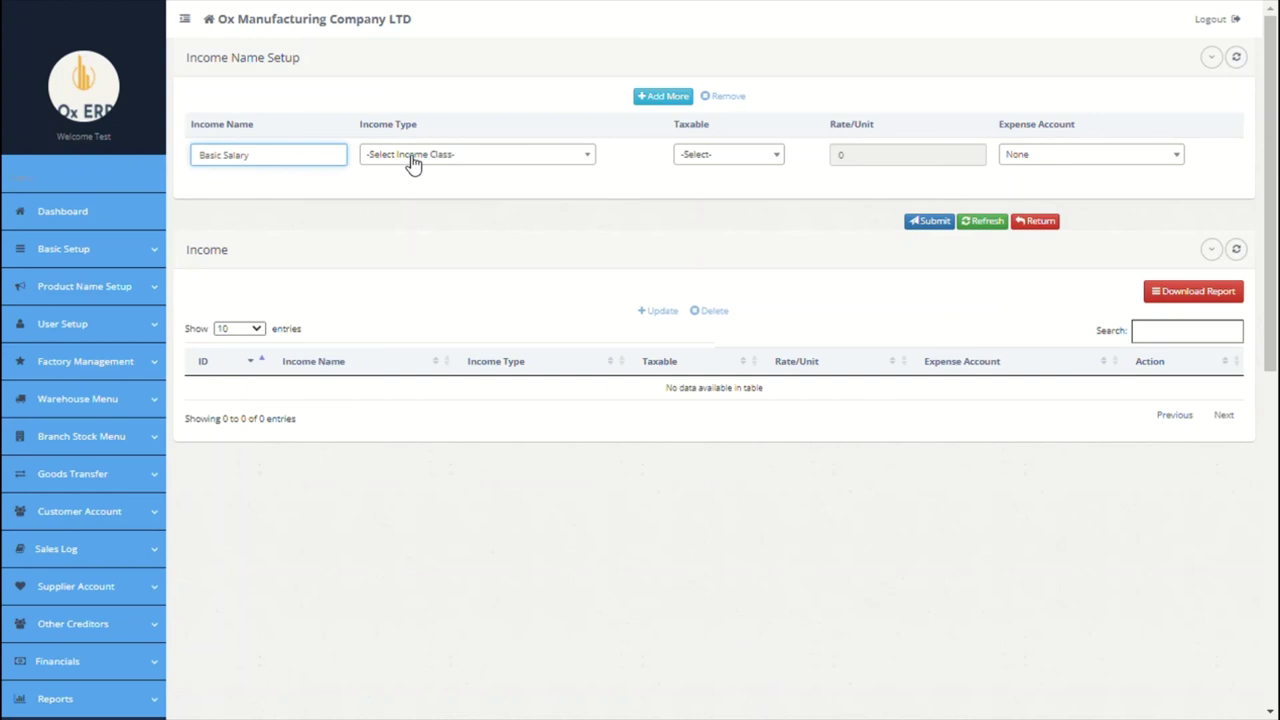
pyautogui.click(411, 160)
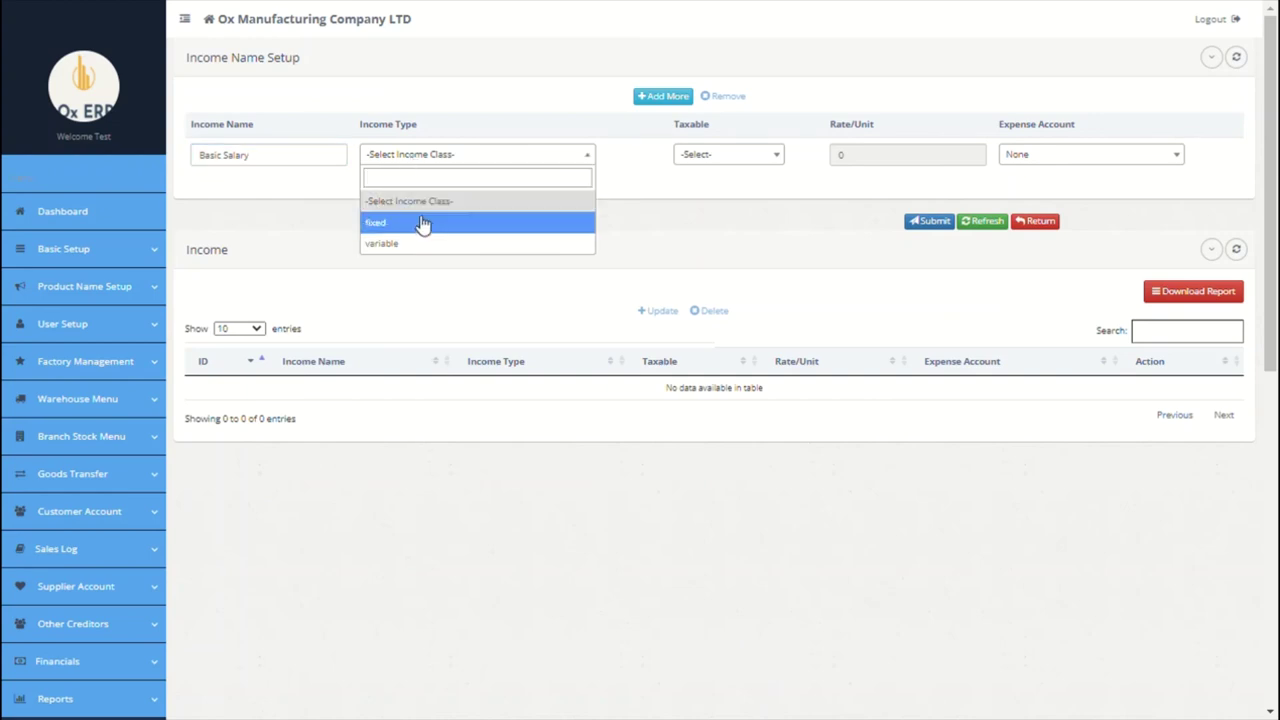
pyautogui.click(423, 221)
pyautogui.click(729, 160)
pyautogui.click(705, 222)
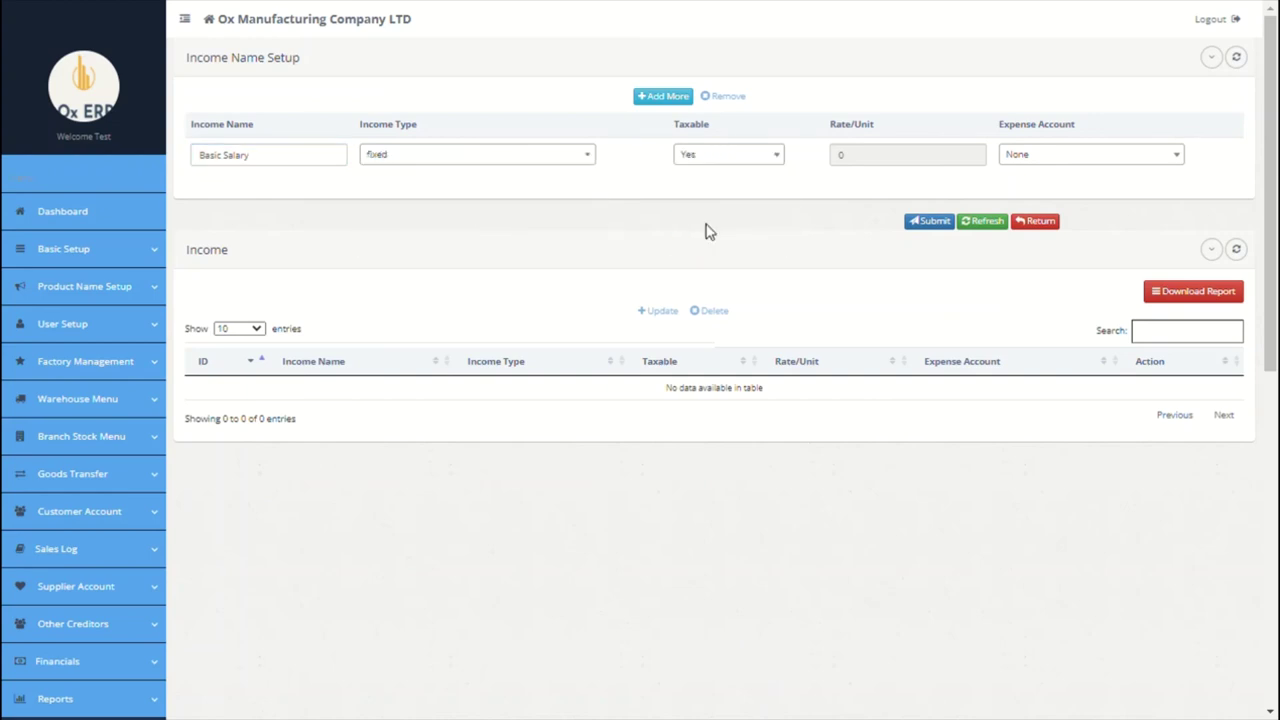
pyautogui.click(1025, 165)
pyautogui.click(1006, 220)
# Step: Add a Hosuing income row: fixed, not taxable, charged to Salary
pyautogui.click(656, 98)
pyautogui.click(287, 158)
pyautogui.write('Hosuin')
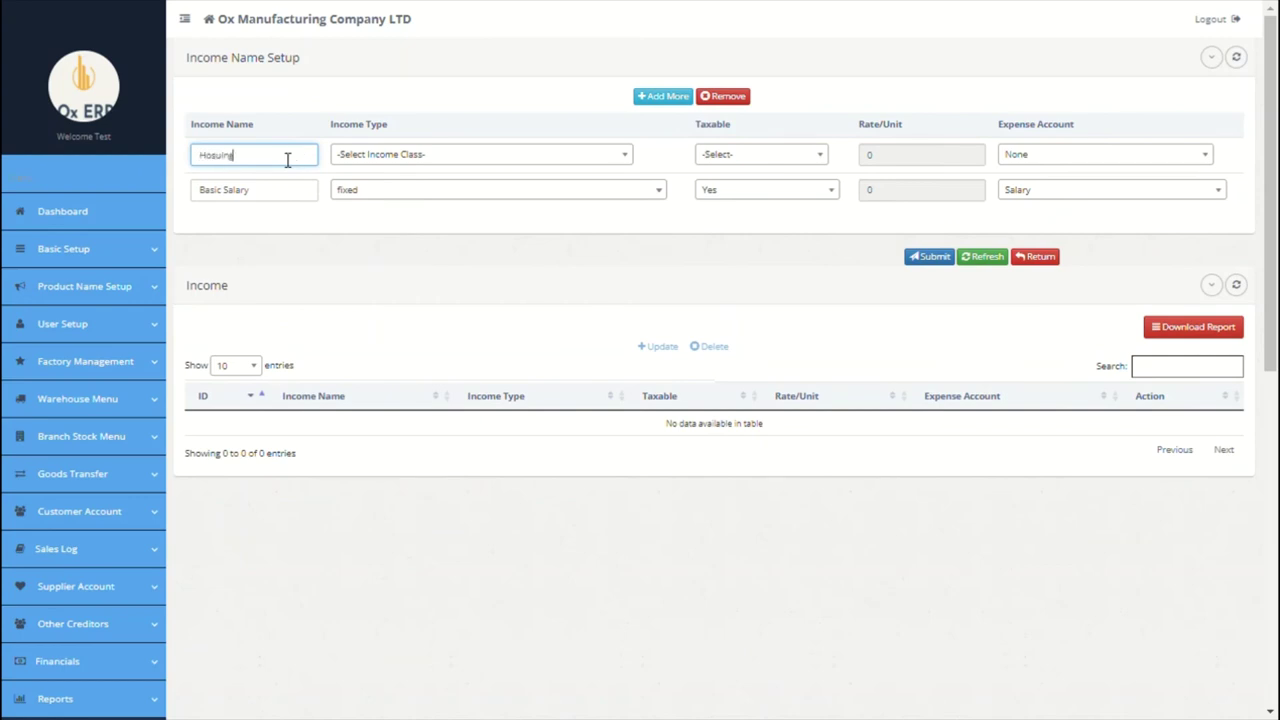
pyautogui.write('g')
pyautogui.click(400, 154)
pyautogui.click(403, 222)
pyautogui.click(718, 154)
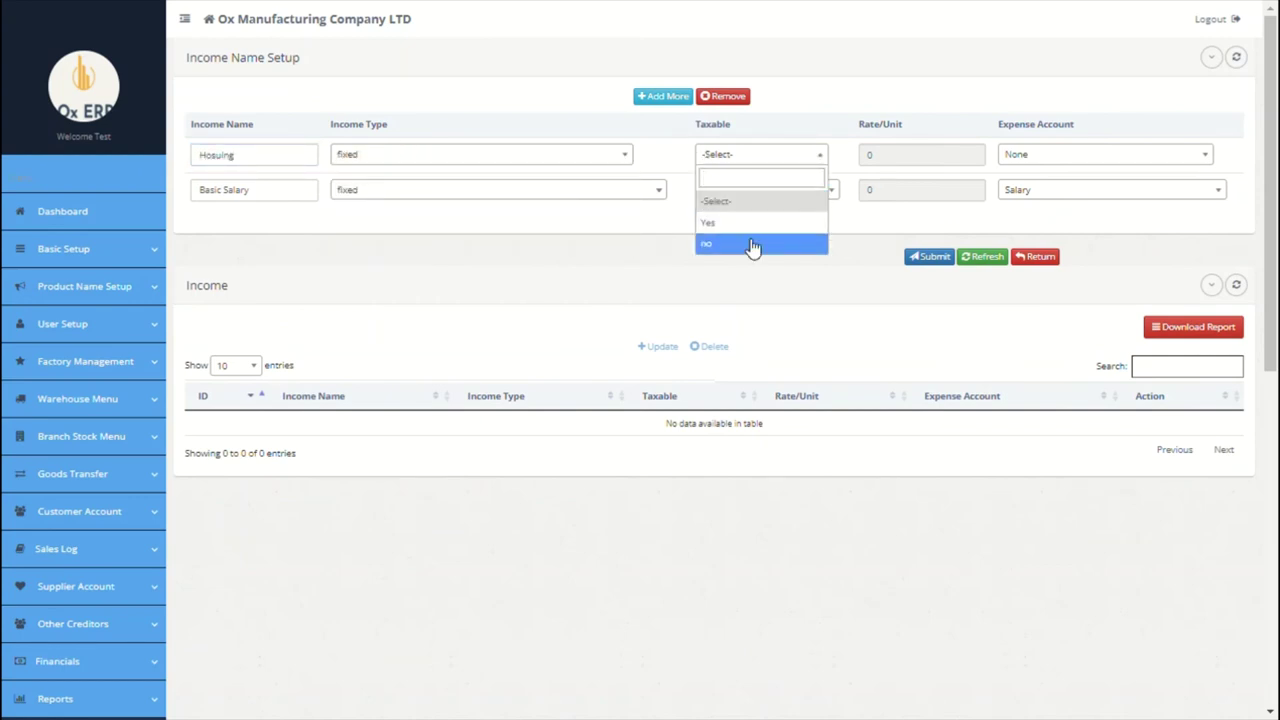
pyautogui.click(753, 246)
pyautogui.click(1010, 160)
pyautogui.click(1026, 226)
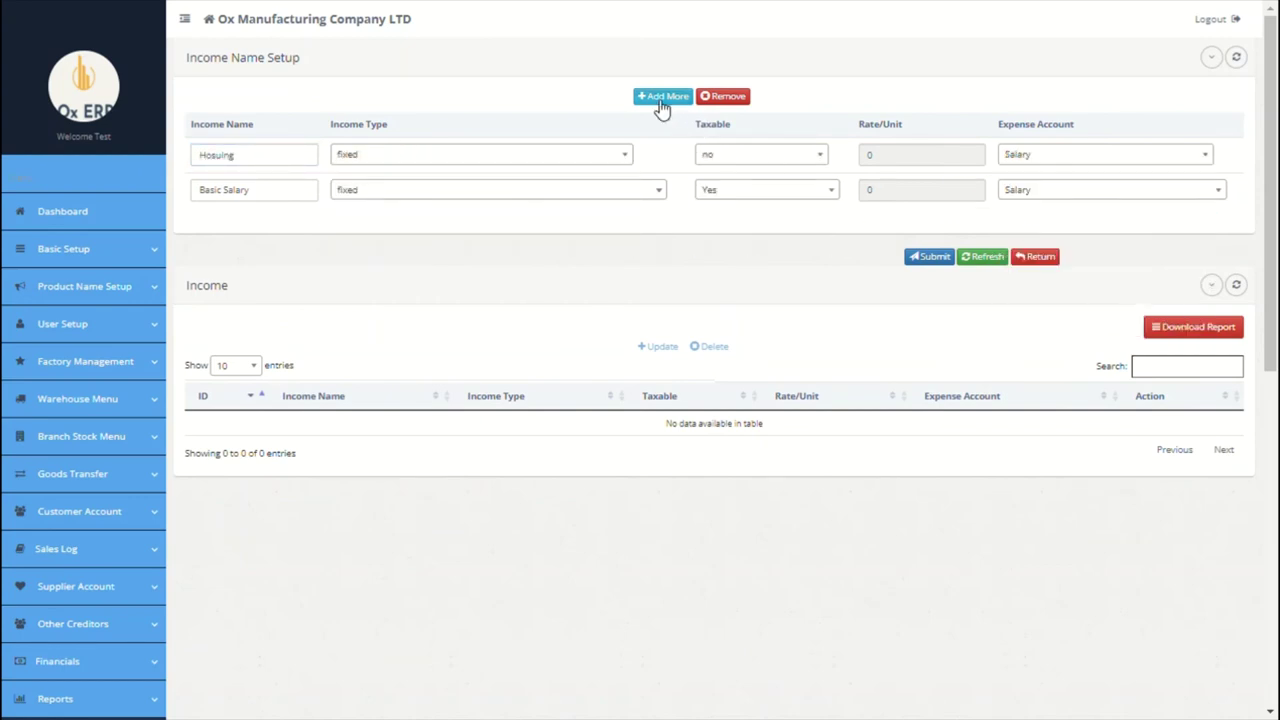
# Step: Add a Transport income row: fixed, not taxable, charged to Salary
pyautogui.click(660, 97)
pyautogui.click(270, 160)
pyautogui.write('Transport')
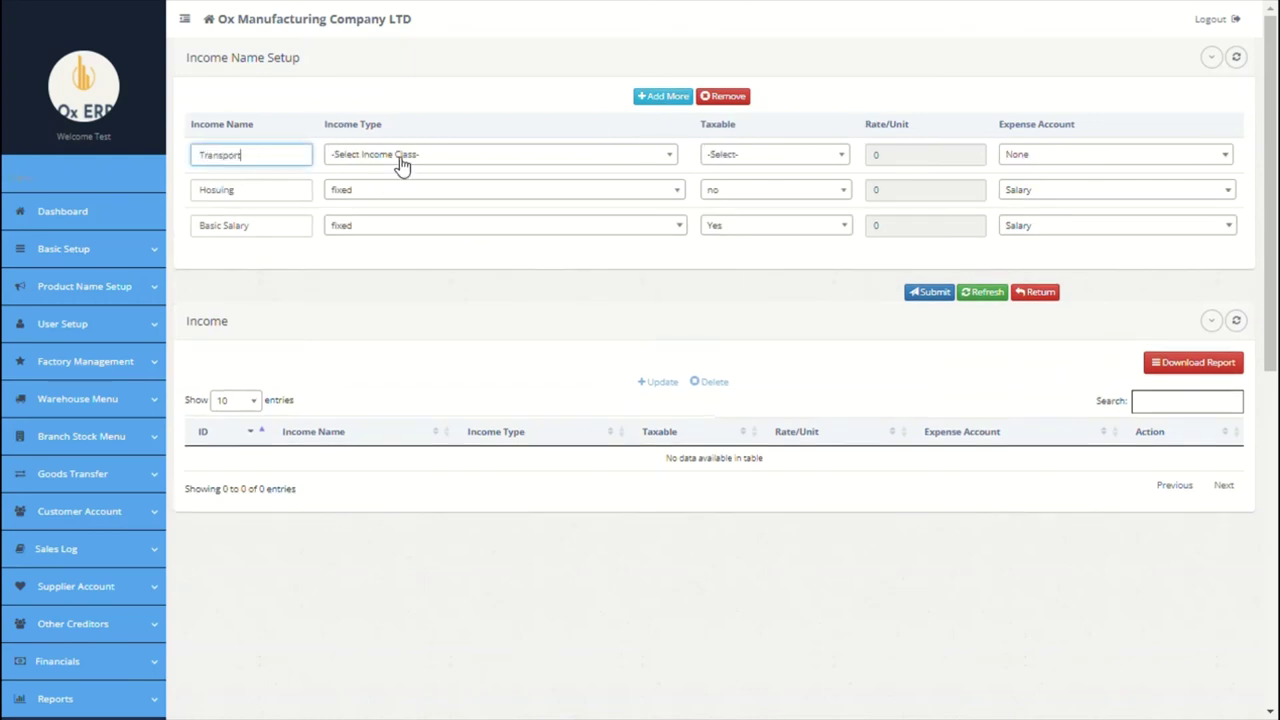
pyautogui.click(400, 157)
pyautogui.click(382, 219)
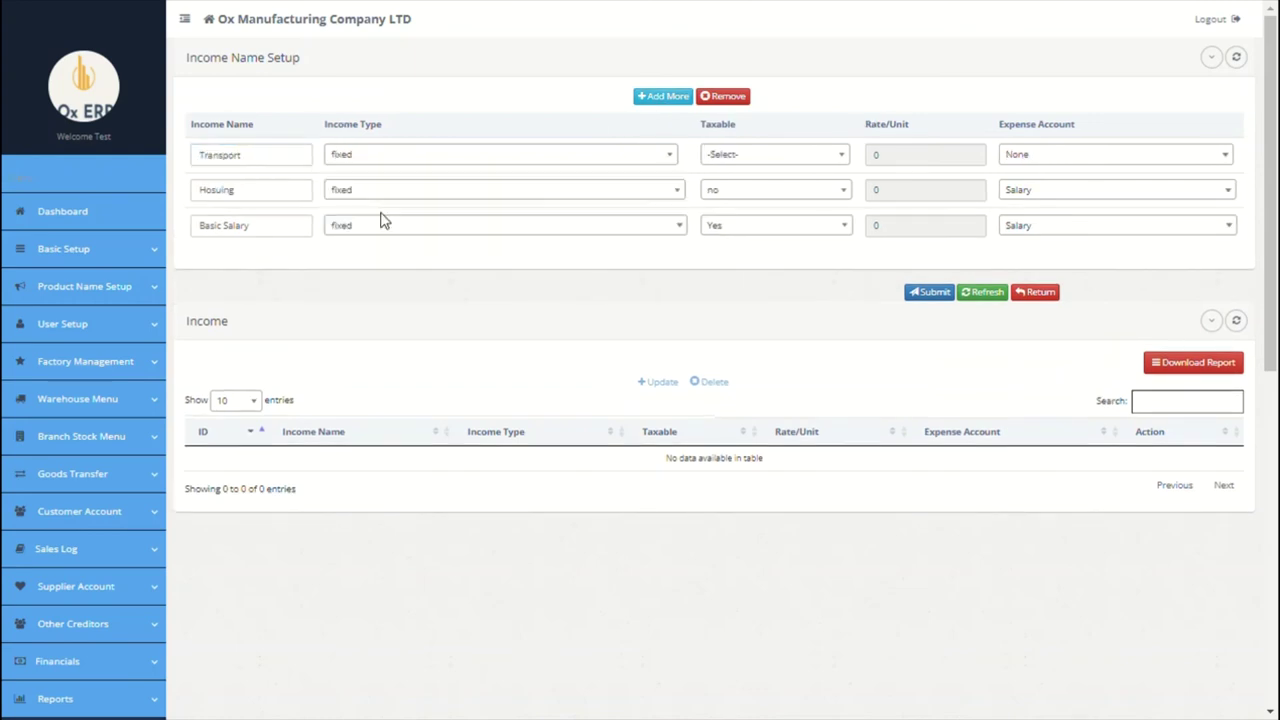
pyautogui.click(745, 156)
pyautogui.click(745, 156)
pyautogui.click(757, 163)
pyautogui.click(740, 244)
pyautogui.click(1040, 160)
pyautogui.click(1045, 225)
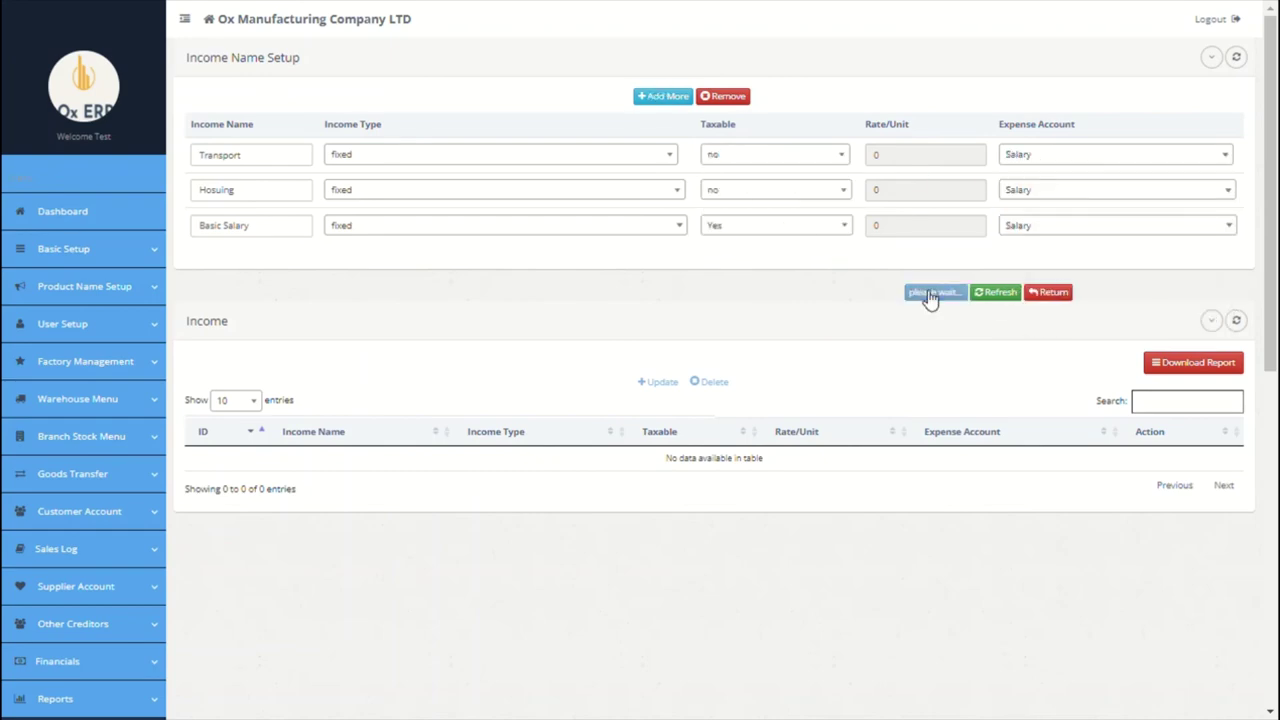
# Step: Submit the three income rows and acknowledge the success message
pyautogui.click(931, 292)
pyautogui.click(918, 349)
pyautogui.scroll(-5, 523, 414)
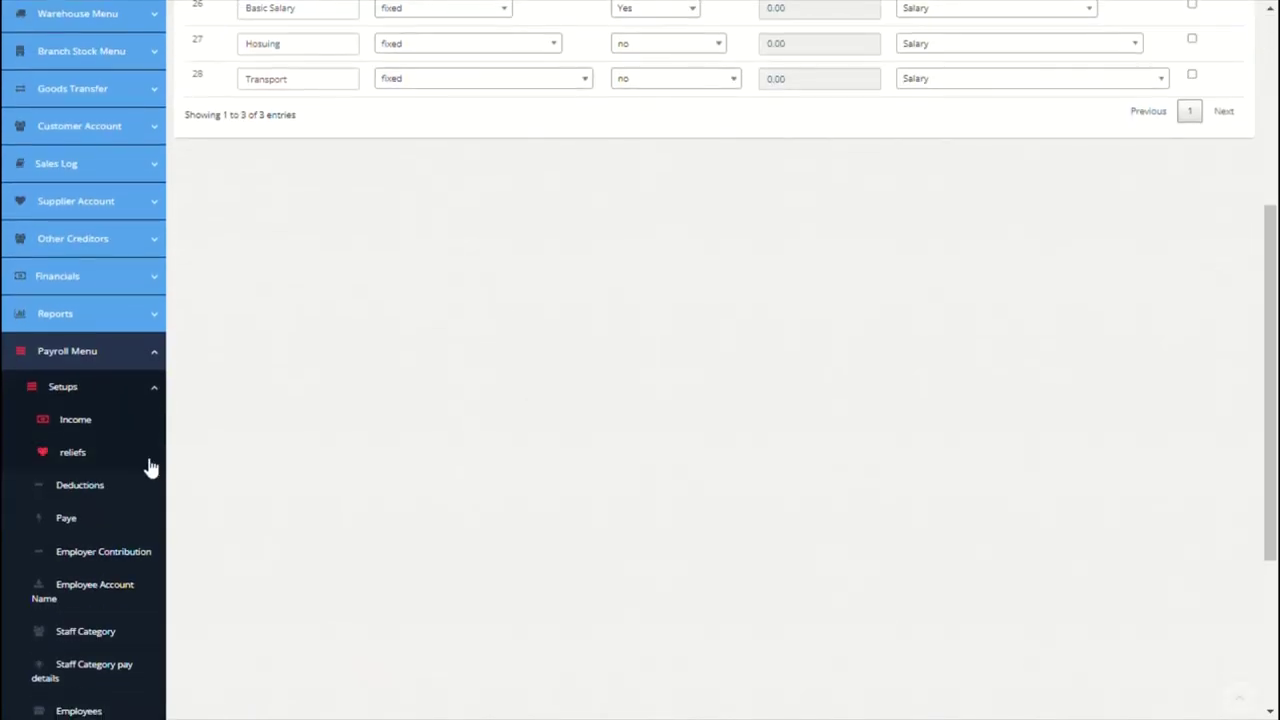
pyautogui.click(80, 452)
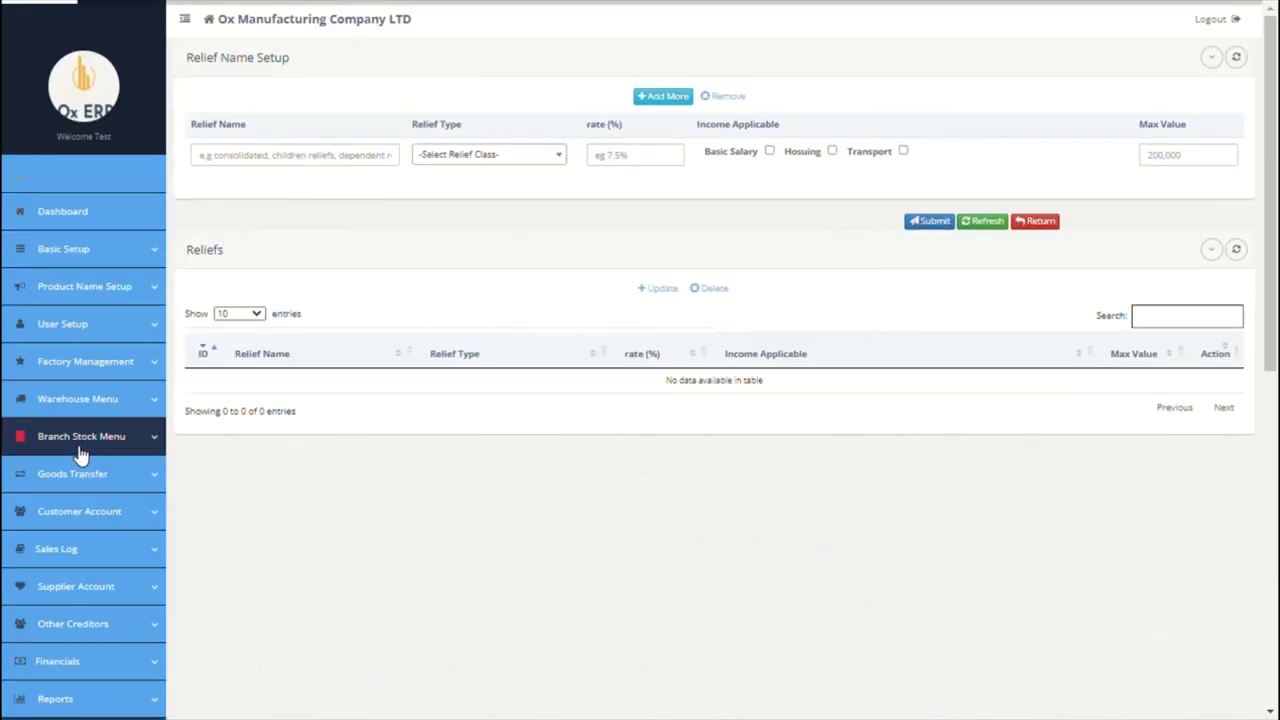
# Step: Add Consolidated Tax Relief: fixed, 10% of Basic Salary, maximum 2000
pyautogui.click(326, 165)
pyautogui.write('consolidated tax relief')
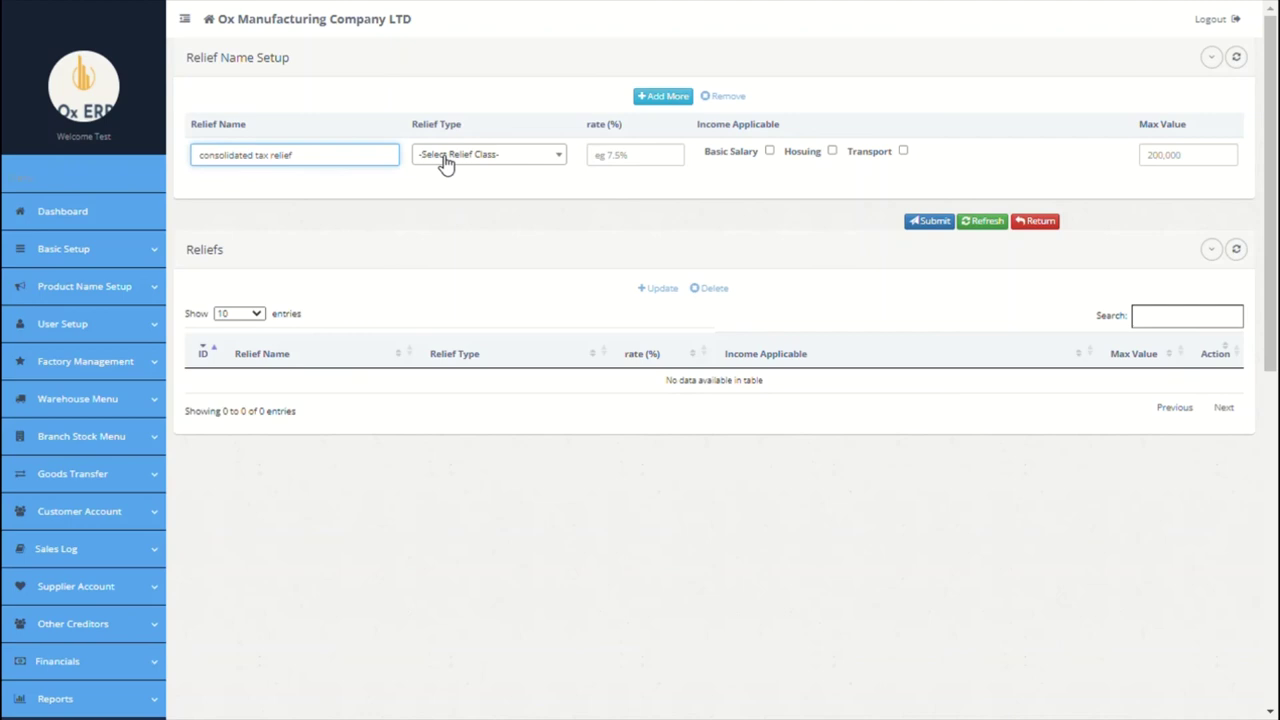
pyautogui.click(443, 160)
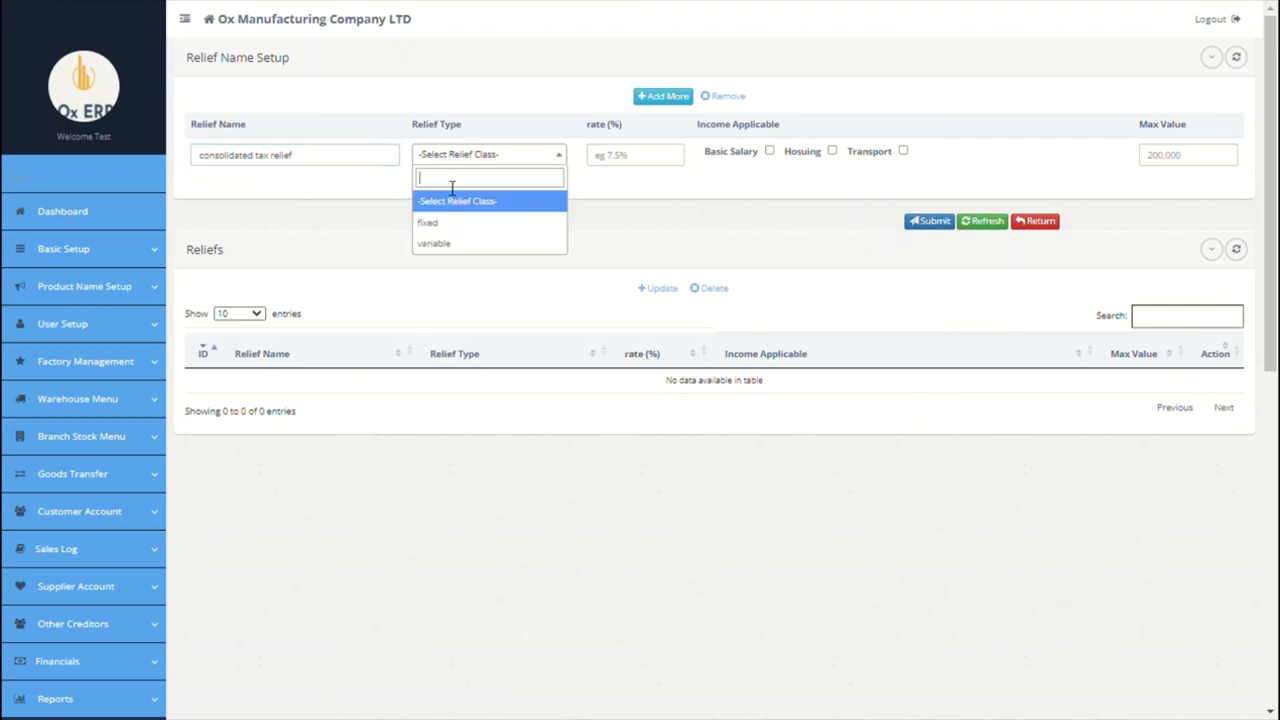
pyautogui.click(450, 224)
pyautogui.click(627, 166)
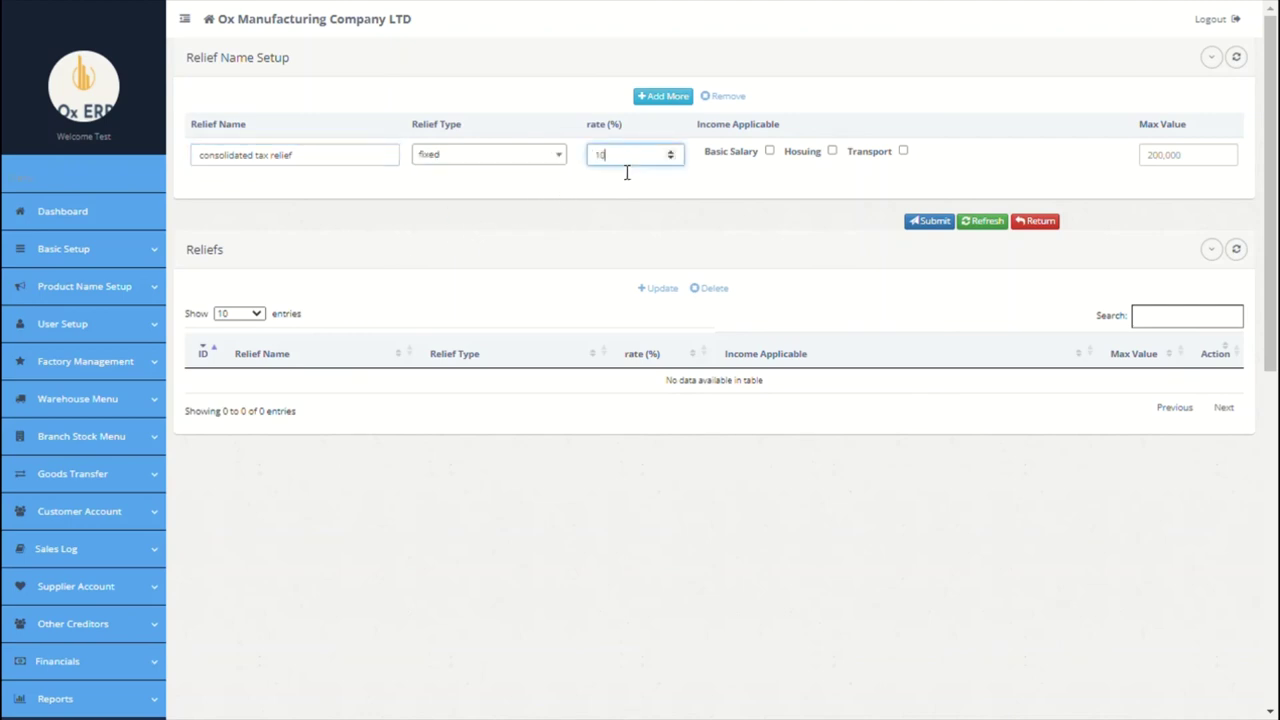
pyautogui.click(769, 151)
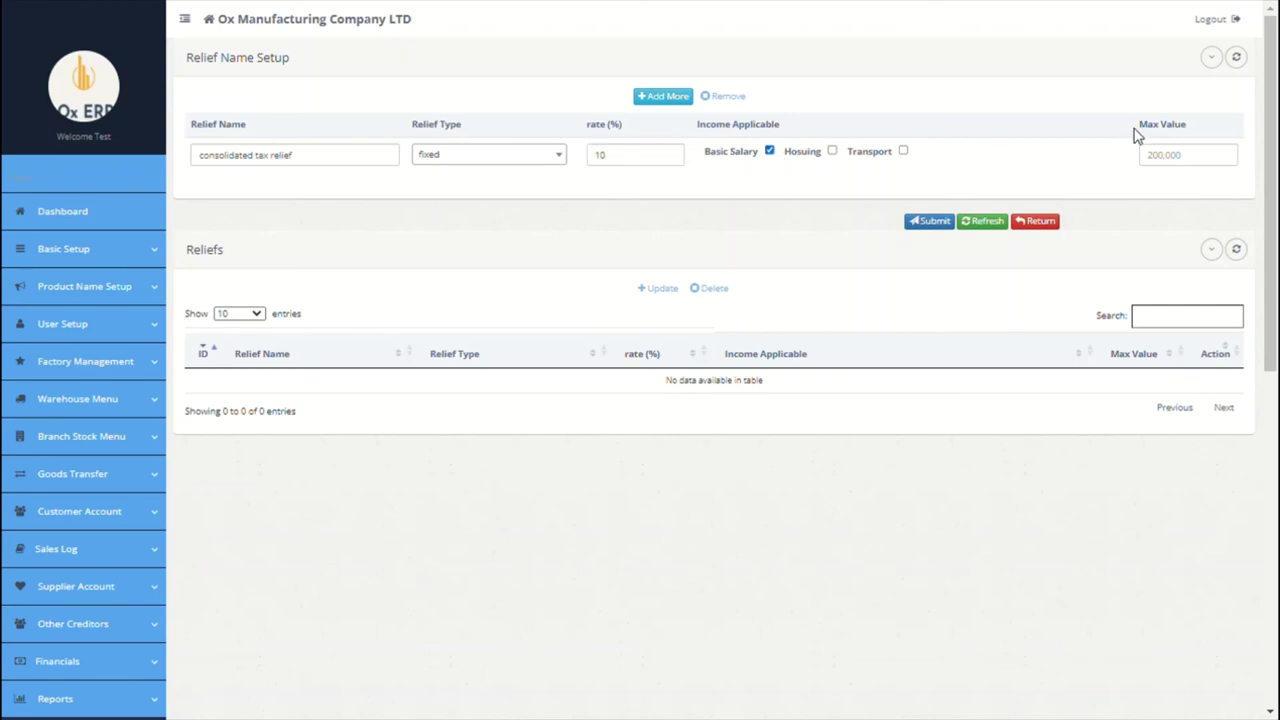
pyautogui.click(1168, 160)
pyautogui.write('2000')
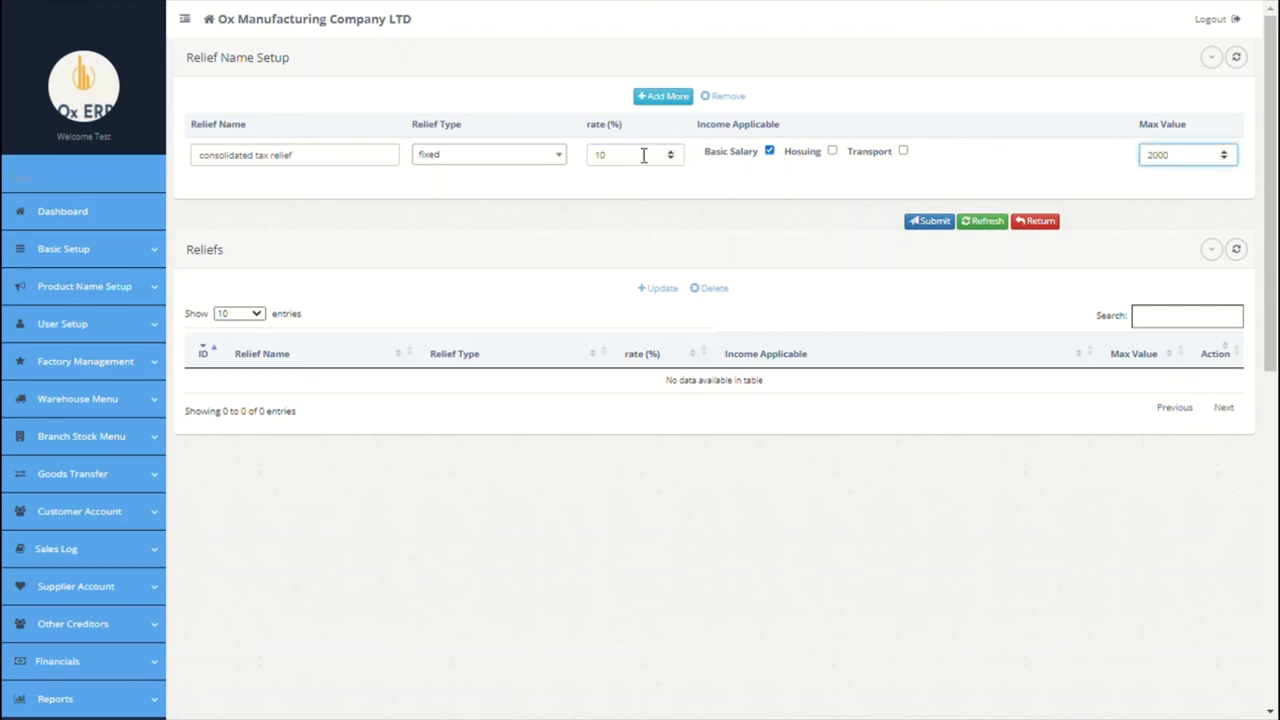
# Step: Add NHF Relief: fixed, 7% of Hosuing, maximum 0
pyautogui.click(662, 96)
pyautogui.click(354, 155)
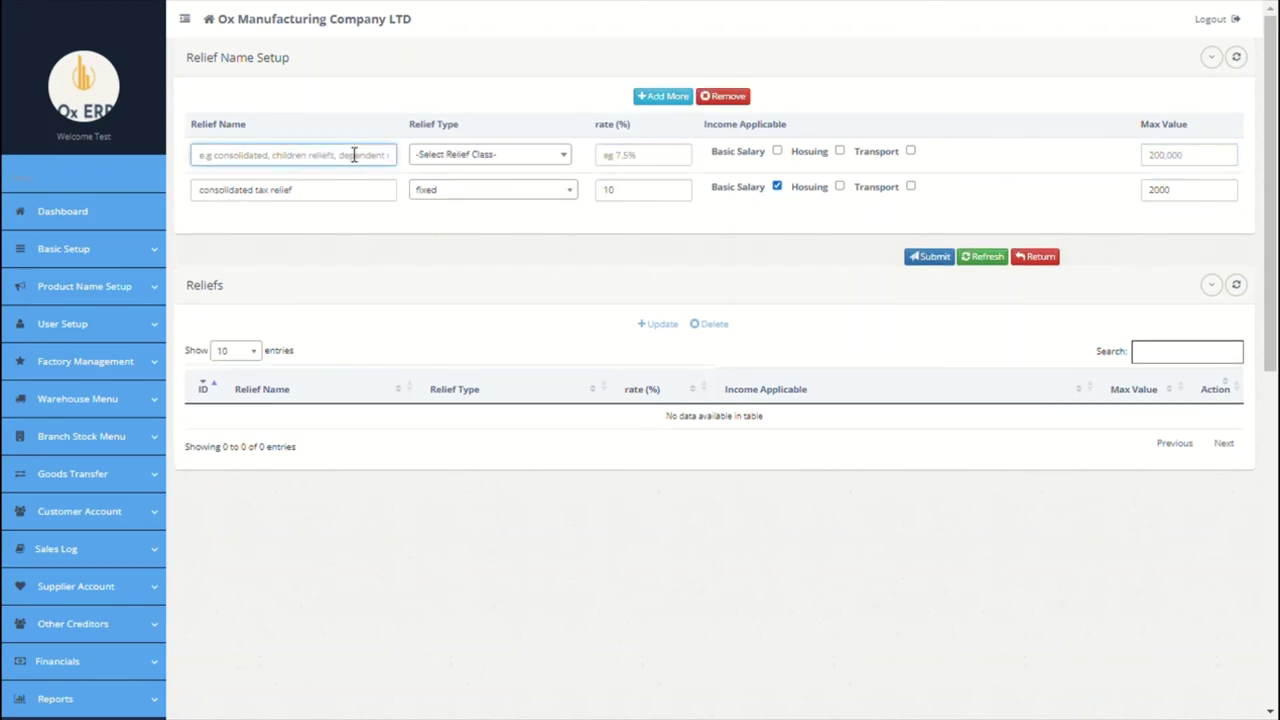
pyautogui.write('NHF relief')
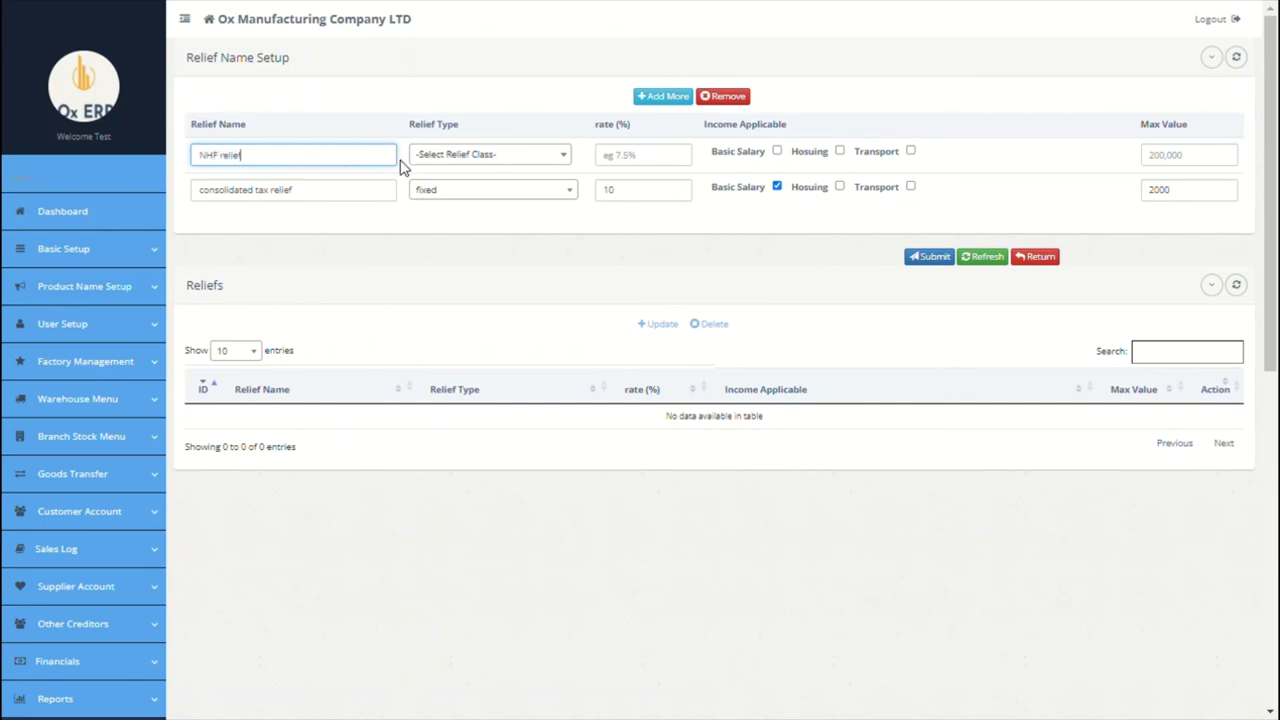
pyautogui.click(440, 158)
pyautogui.click(451, 222)
pyautogui.click(622, 160)
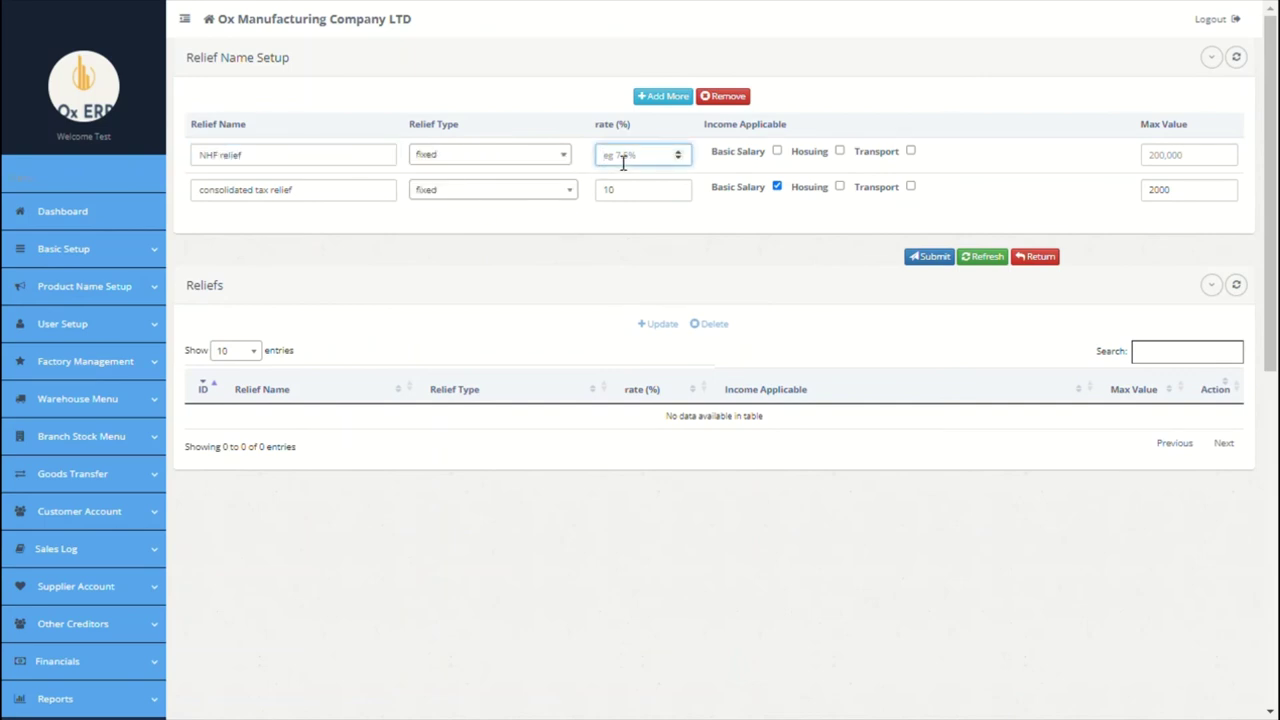
pyautogui.write('7')
pyautogui.click(845, 158)
pyautogui.click(1162, 162)
pyautogui.write('0')
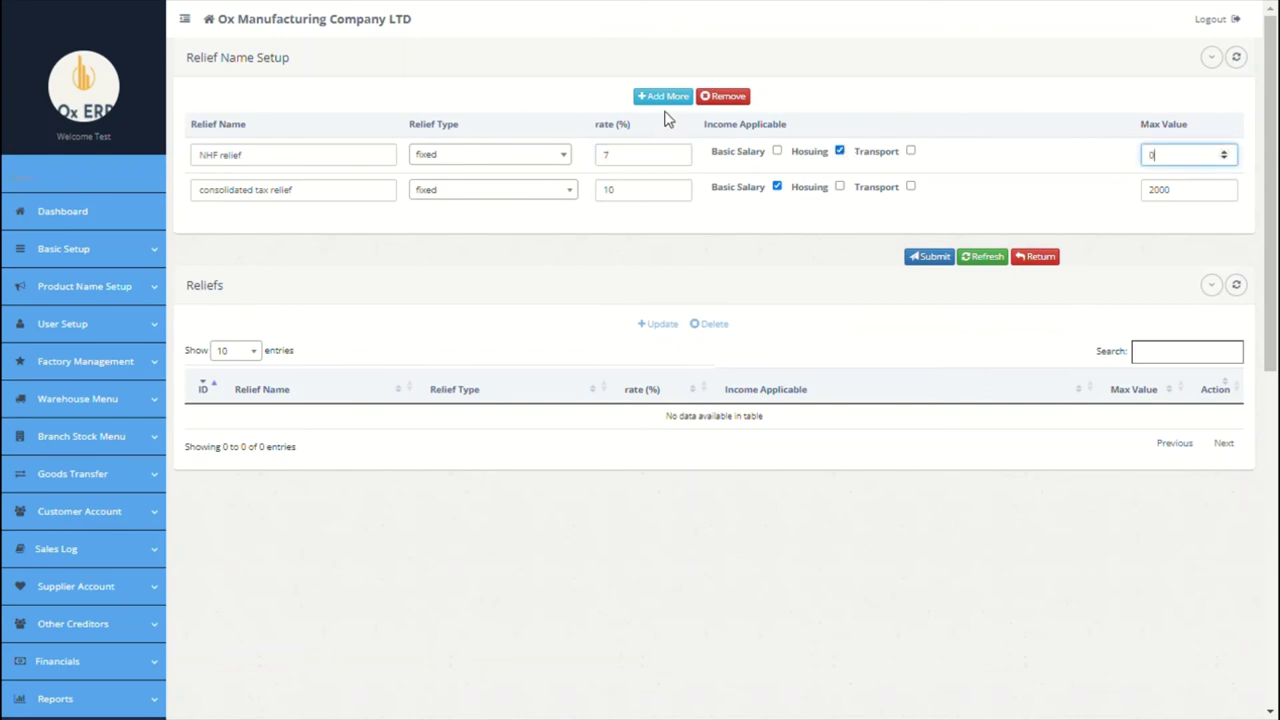
# Step: Remove the extra blank relief row and submit the two reliefs
pyautogui.click(662, 98)
pyautogui.click(359, 157)
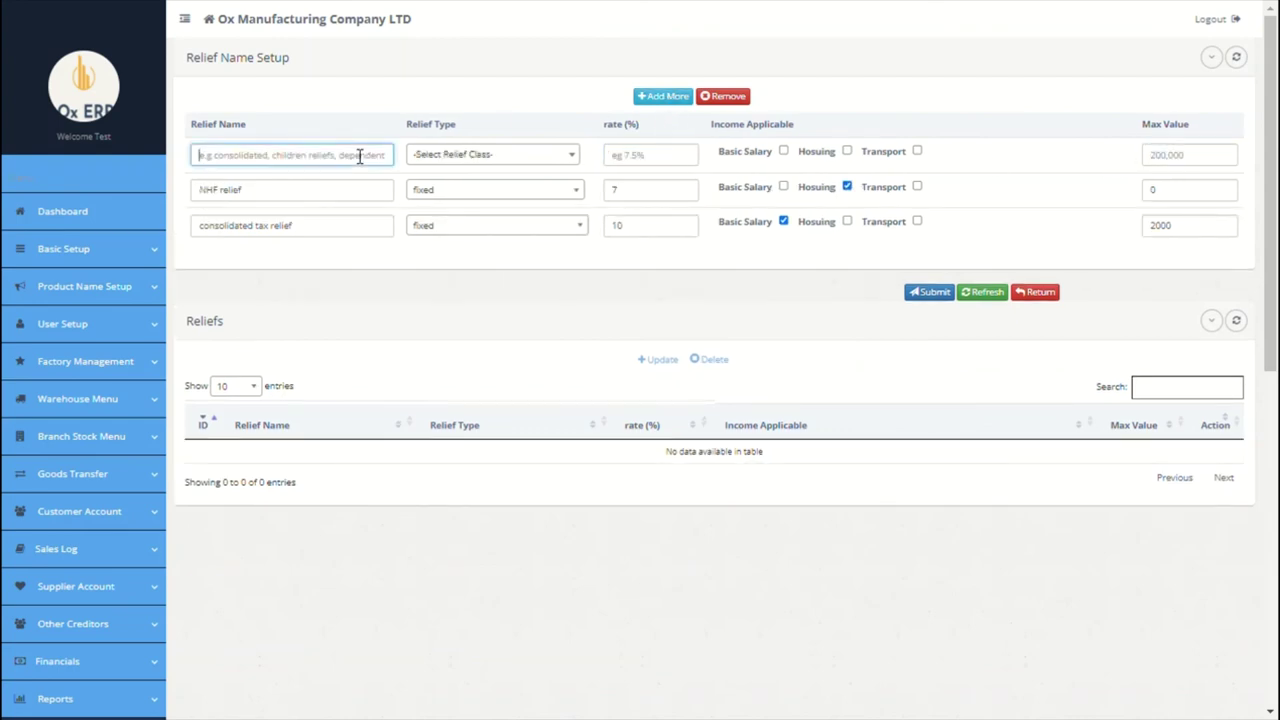
pyautogui.click(723, 100)
pyautogui.click(928, 256)
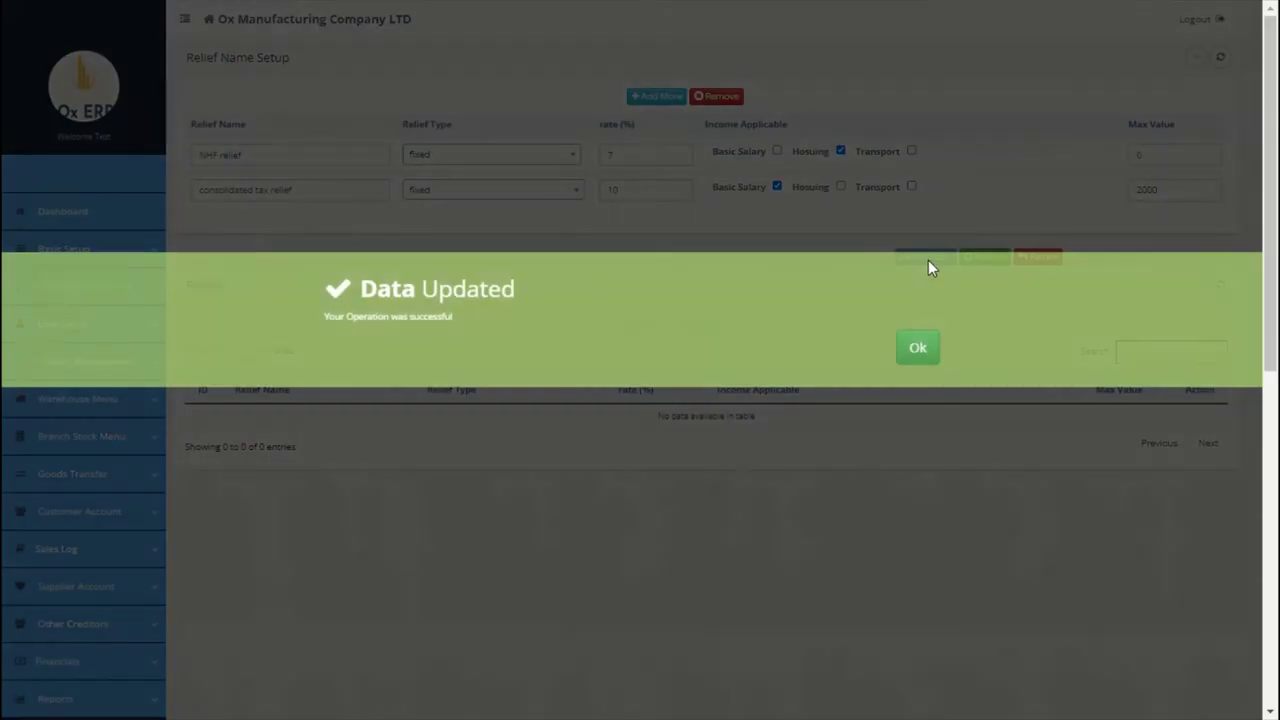
pyautogui.click(918, 348)
pyautogui.scroll(-5, 600, 374)
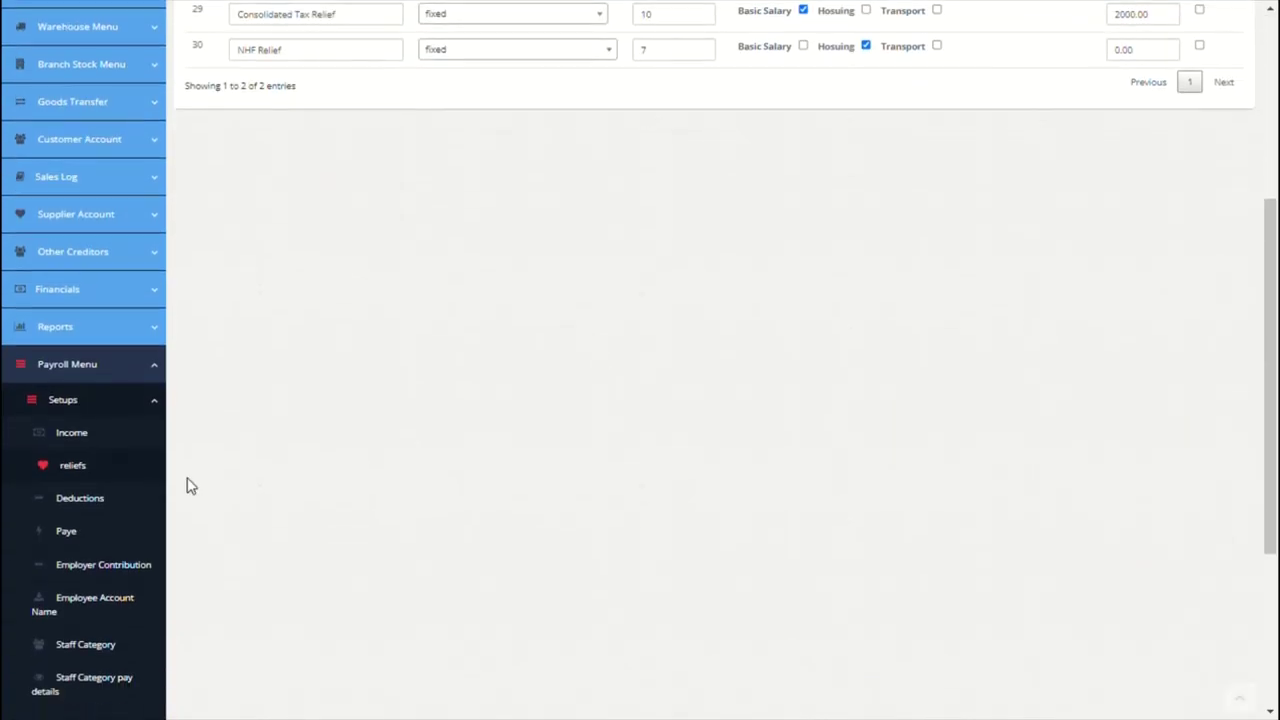
pyautogui.click(110, 502)
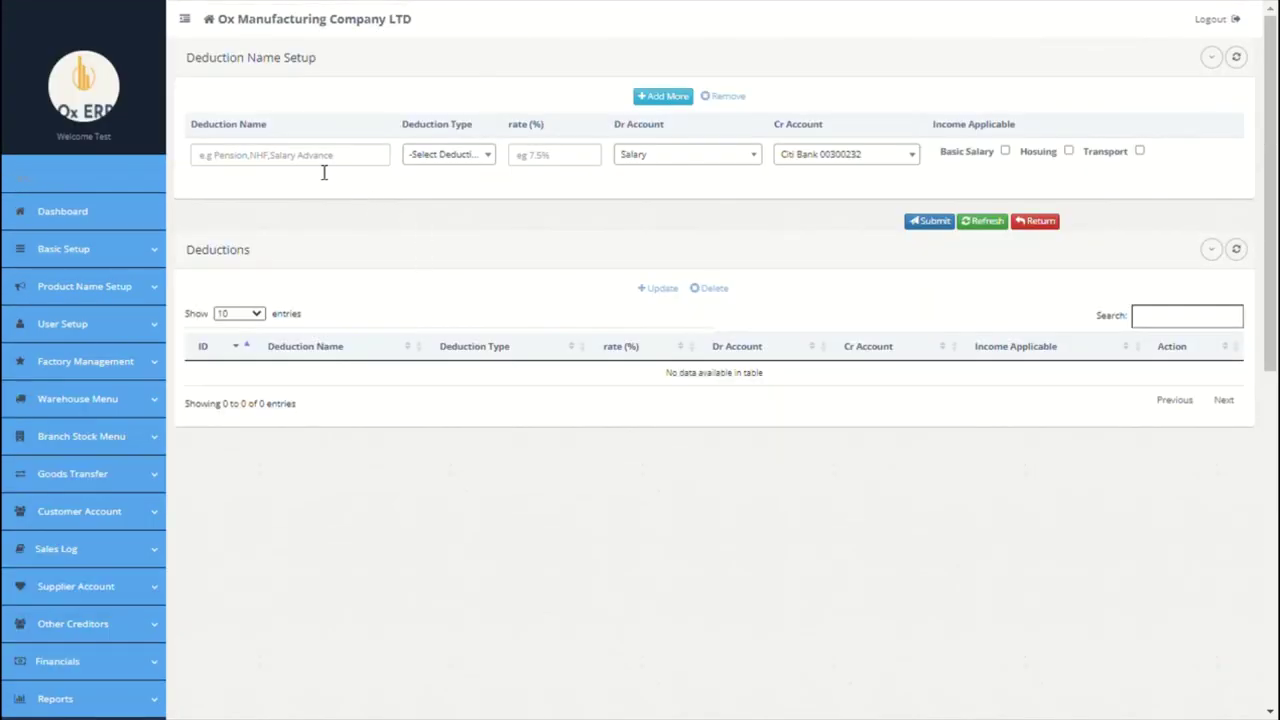
# Step: Add a fixed Pension deduction of 8 on Basic Salary, debiting Pension and crediting Pension Payable
pyautogui.click(323, 165)
pyautogui.write('Pension')
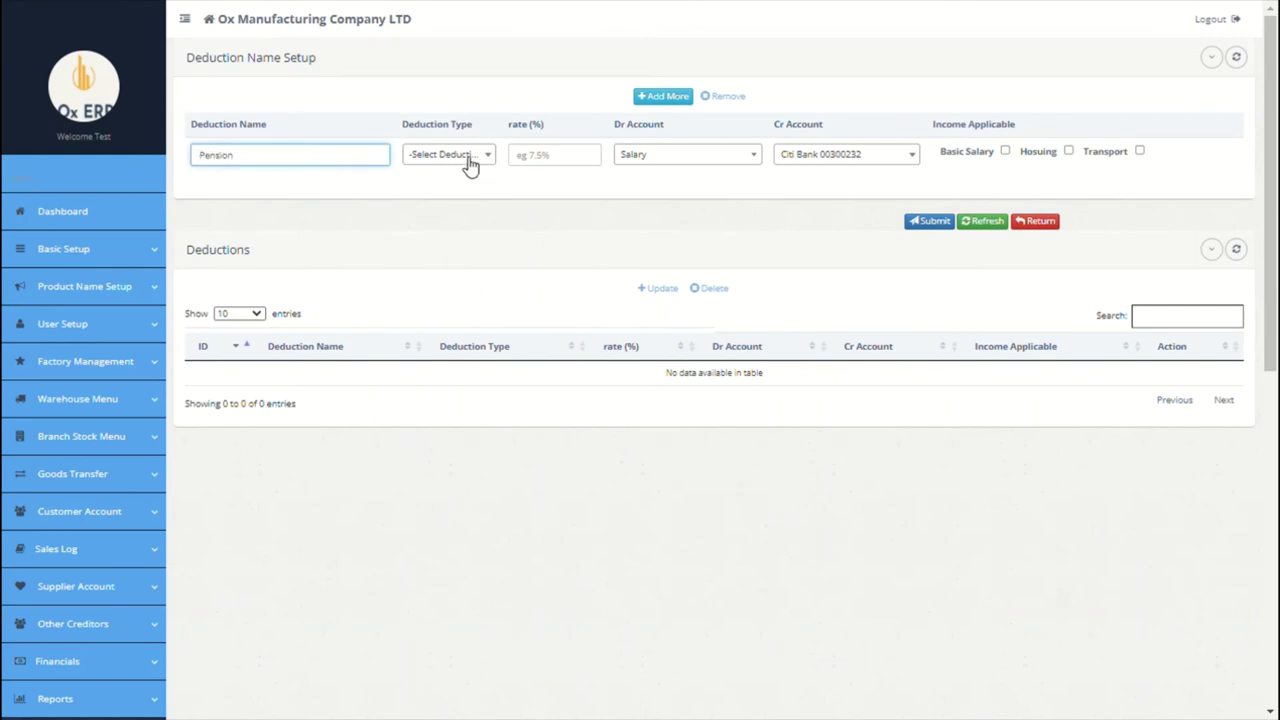
pyautogui.click(445, 155)
pyautogui.click(445, 235)
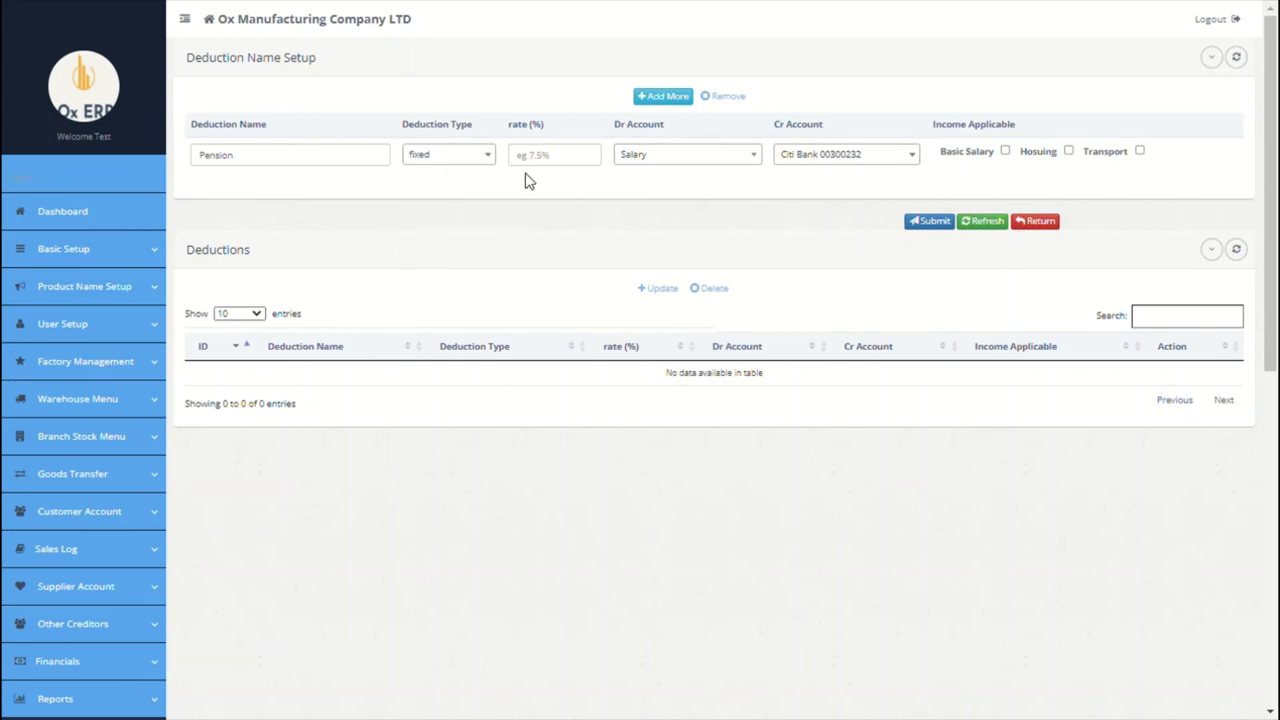
pyautogui.click(545, 168)
pyautogui.write('8')
pyautogui.click(734, 163)
pyautogui.click(671, 288)
pyautogui.click(858, 158)
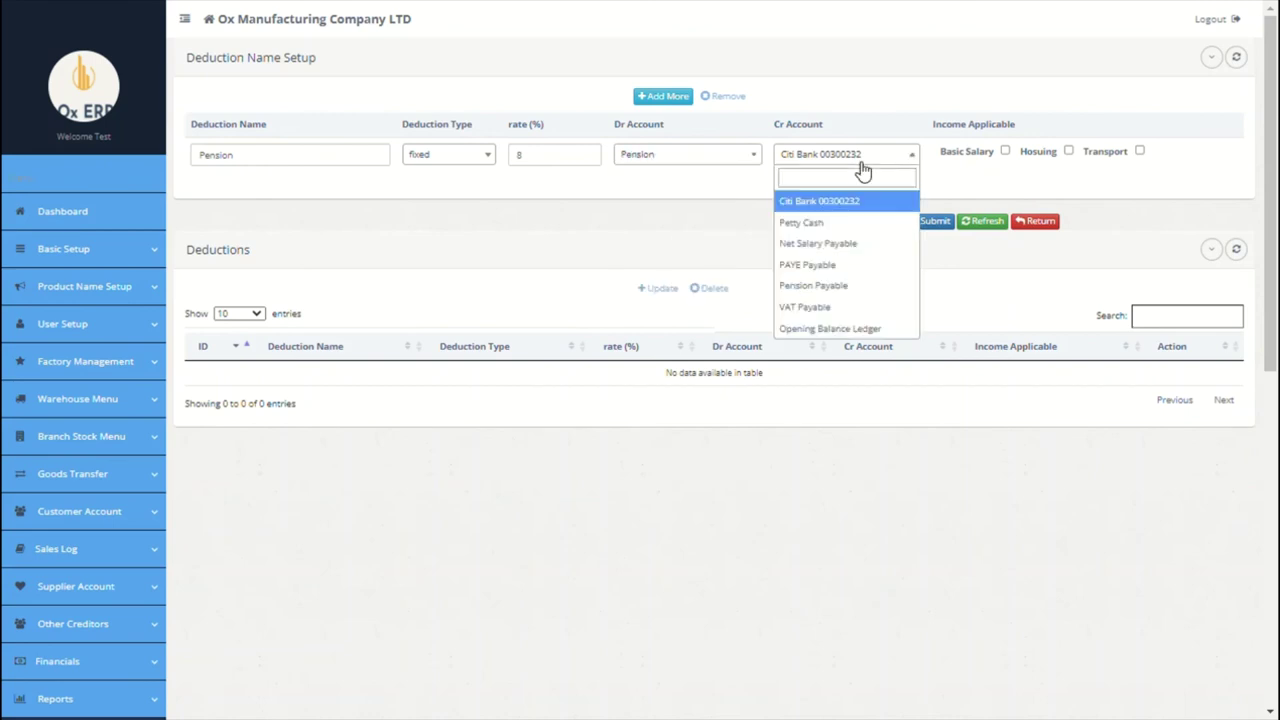
pyautogui.write('net')
pyautogui.press('BackSpace')
pyautogui.press('BackSpace')
pyautogui.press('BackSpace')
pyautogui.write('pen')
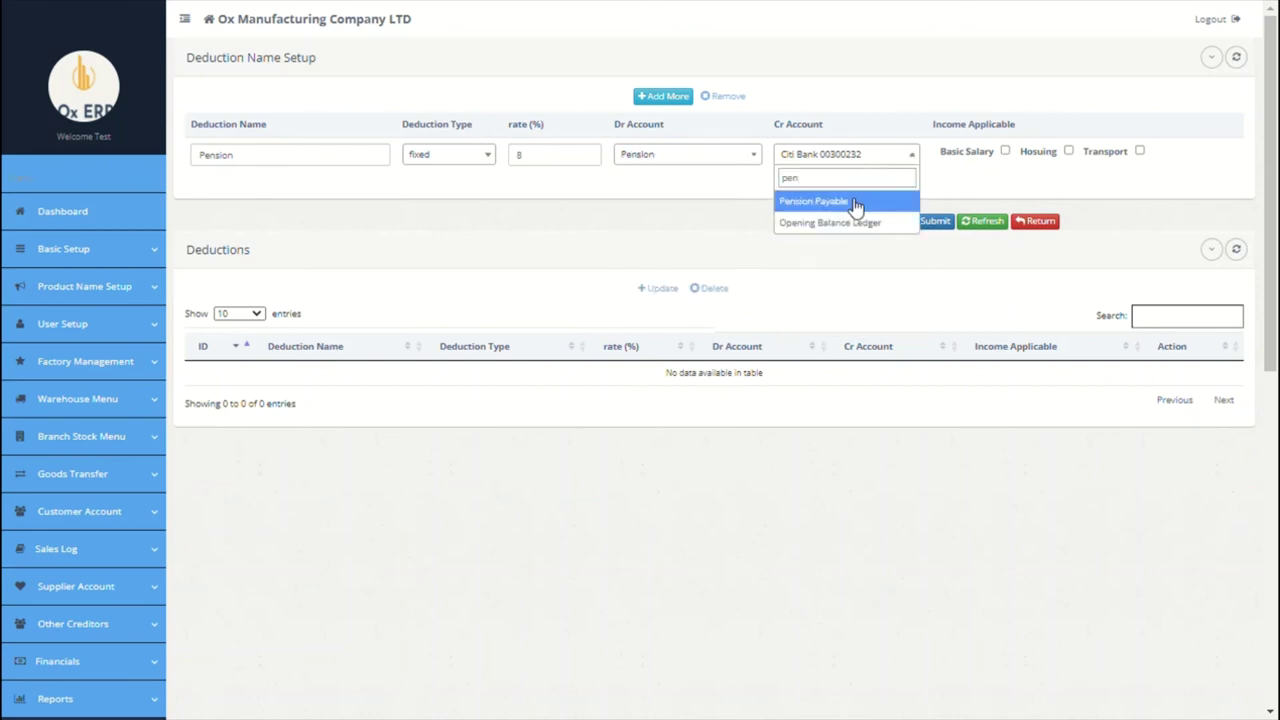
pyautogui.click(858, 203)
pyautogui.click(1005, 151)
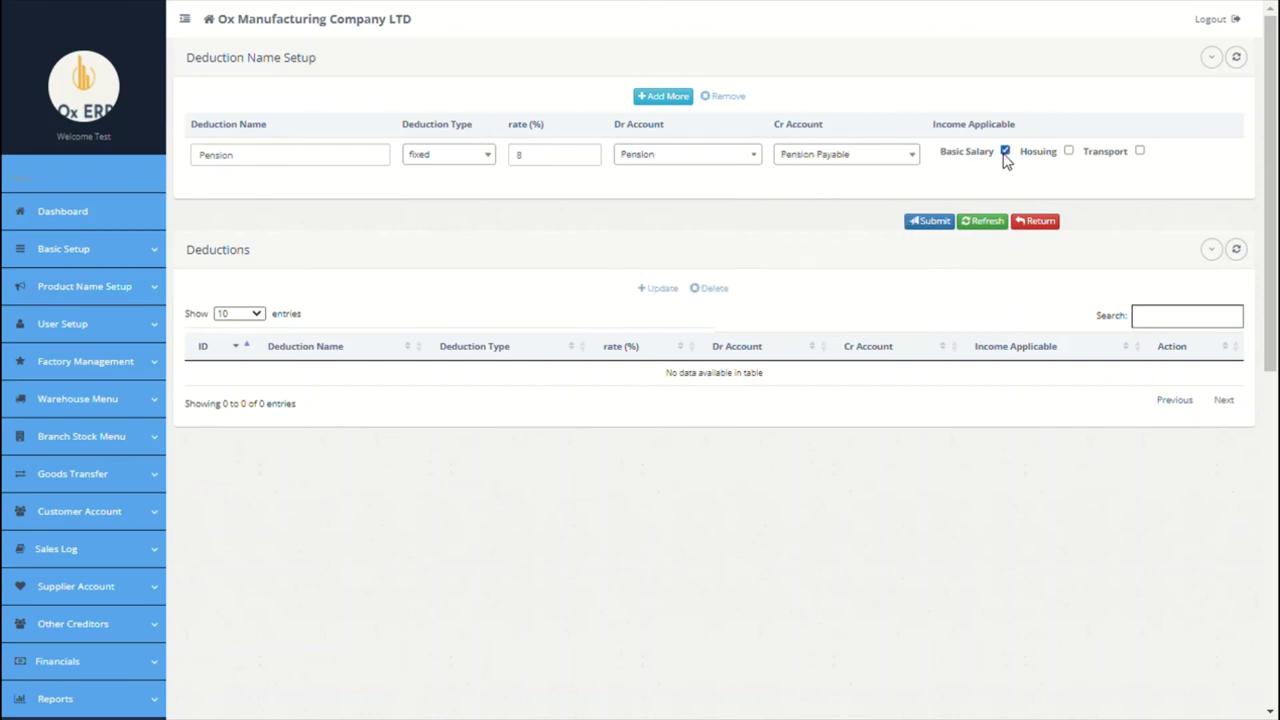
# Step: Add a fixed NHF deduction of 8 on Hosuing, debiting Salary and crediting Pension Payable
pyautogui.click(663, 96)
pyautogui.click(342, 170)
pyautogui.write('NHF')
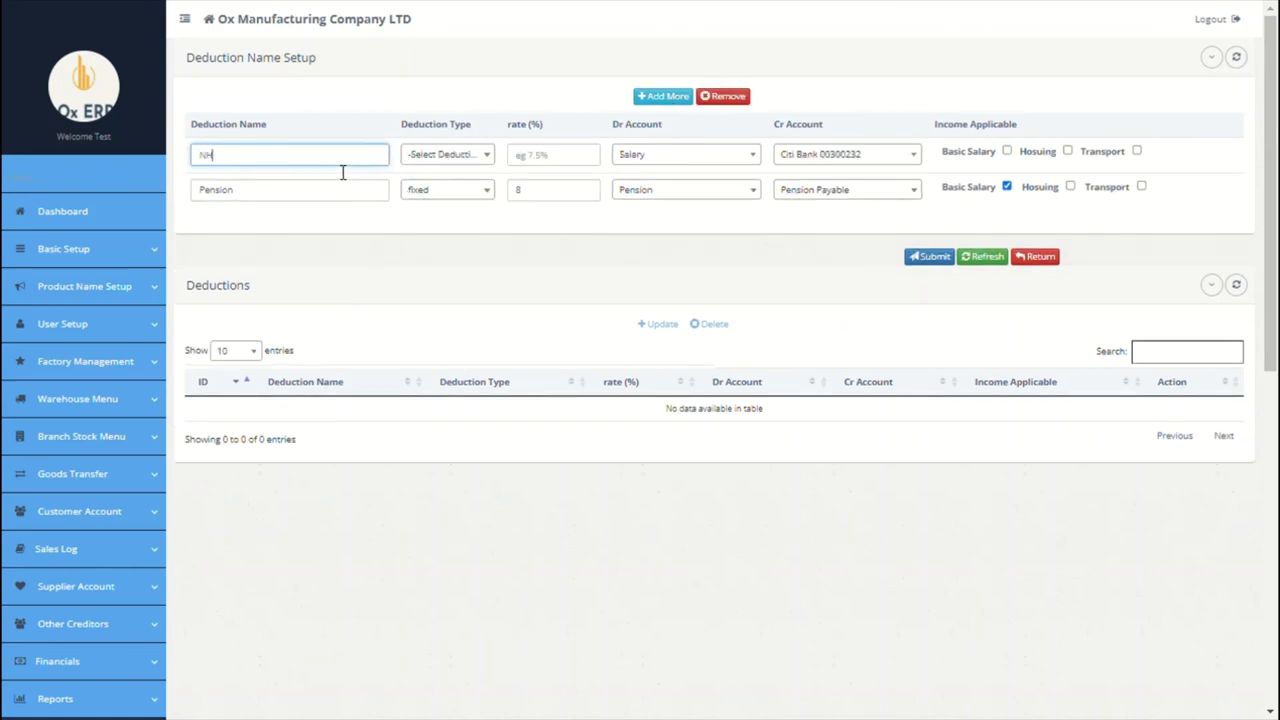
pyautogui.click(446, 155)
pyautogui.click(420, 234)
pyautogui.click(530, 172)
pyautogui.write('8')
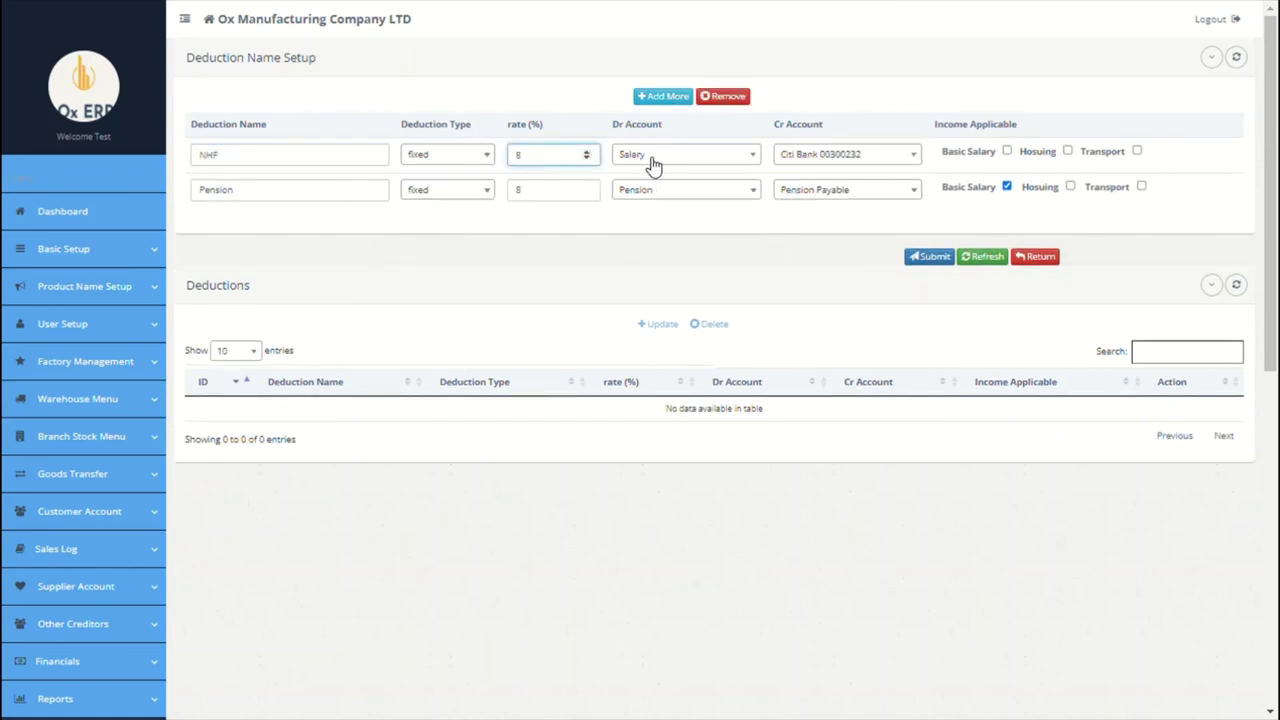
pyautogui.click(651, 158)
pyautogui.write('8')
pyautogui.press('BackSpace')
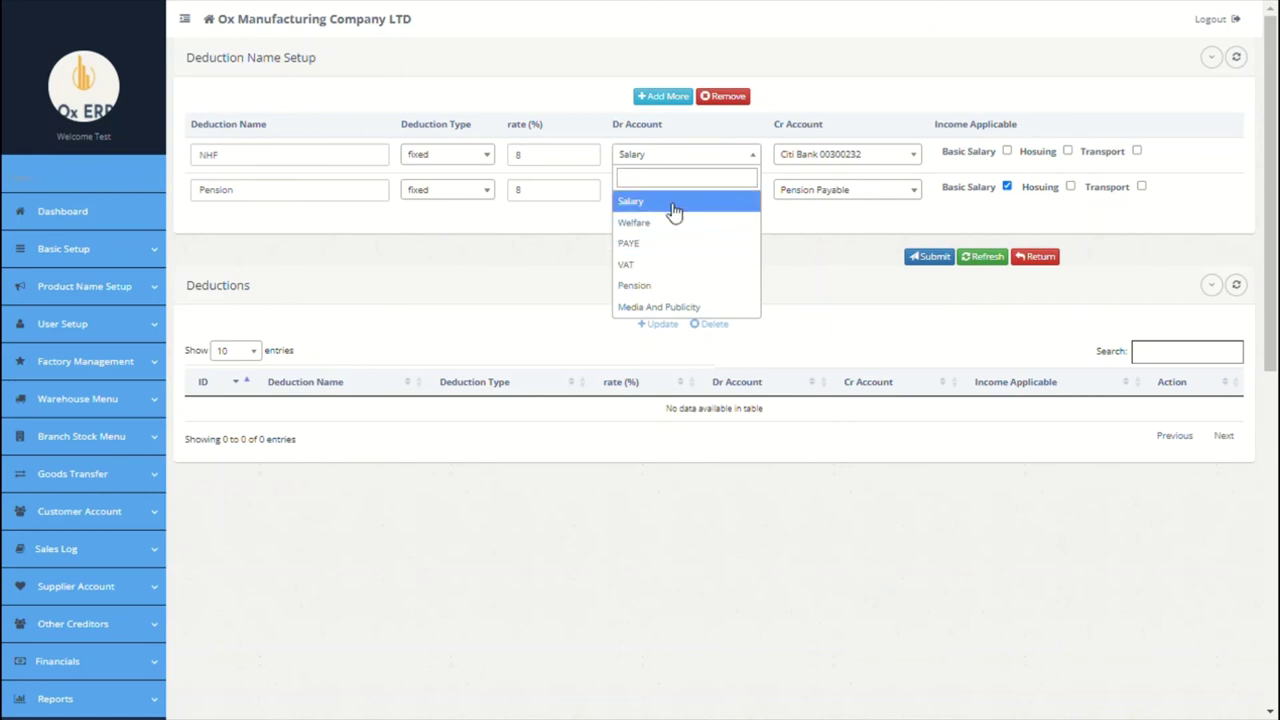
pyautogui.click(640, 201)
pyautogui.click(825, 156)
pyautogui.write('n')
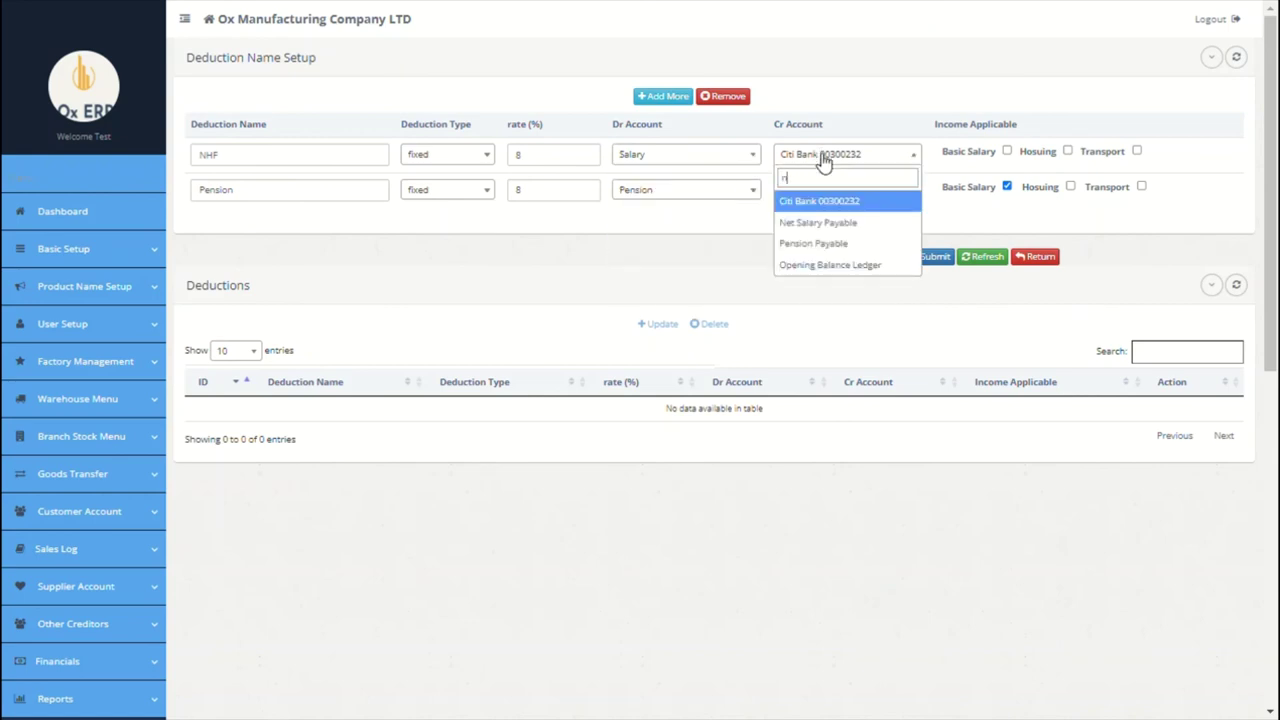
pyautogui.click(815, 243)
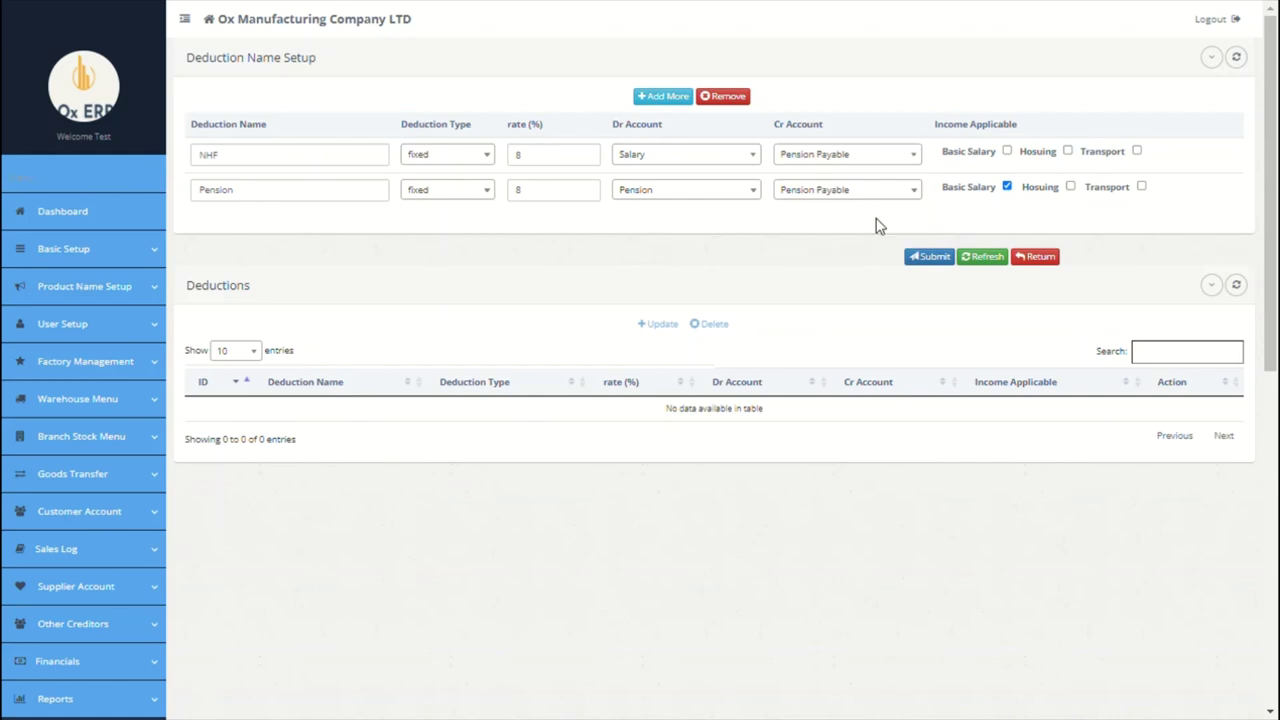
pyautogui.click(1068, 152)
# Step: Add a variable Loan deduction debiting Salary and crediting Opening Balance Ledger, then save all three deductions
pyautogui.click(688, 99)
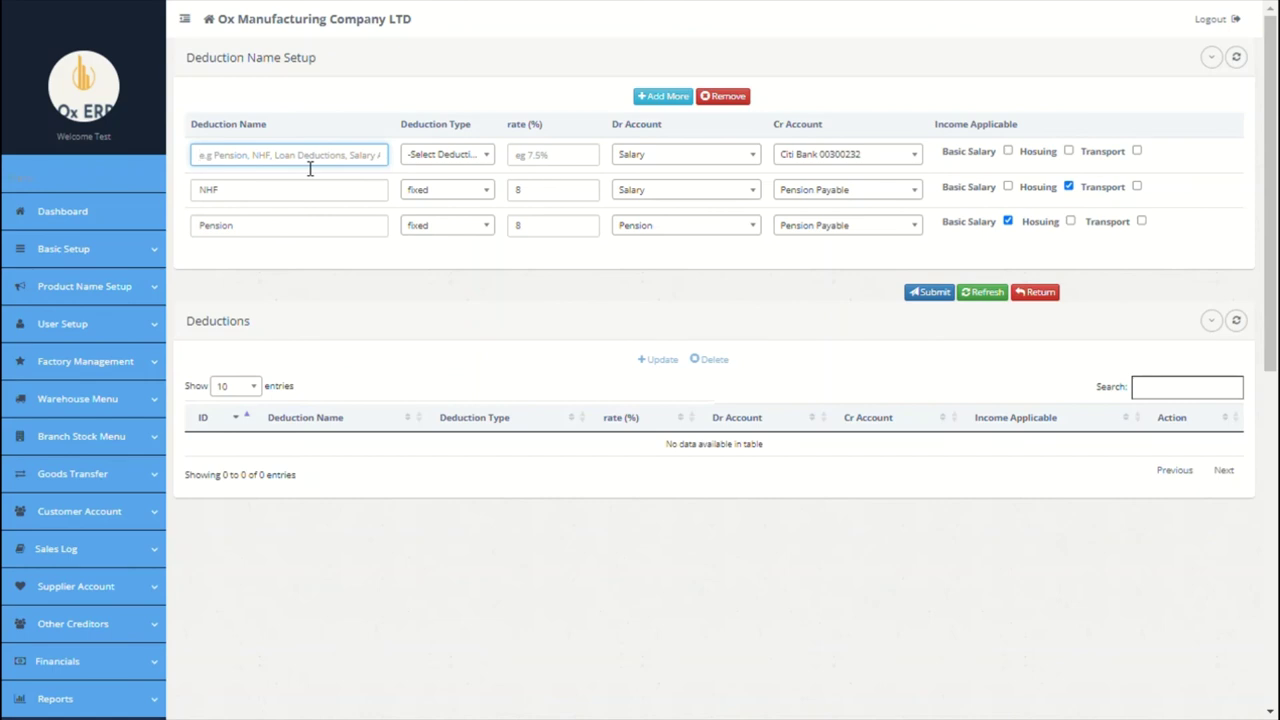
pyautogui.write('loan')
pyautogui.click(440, 156)
pyautogui.click(445, 254)
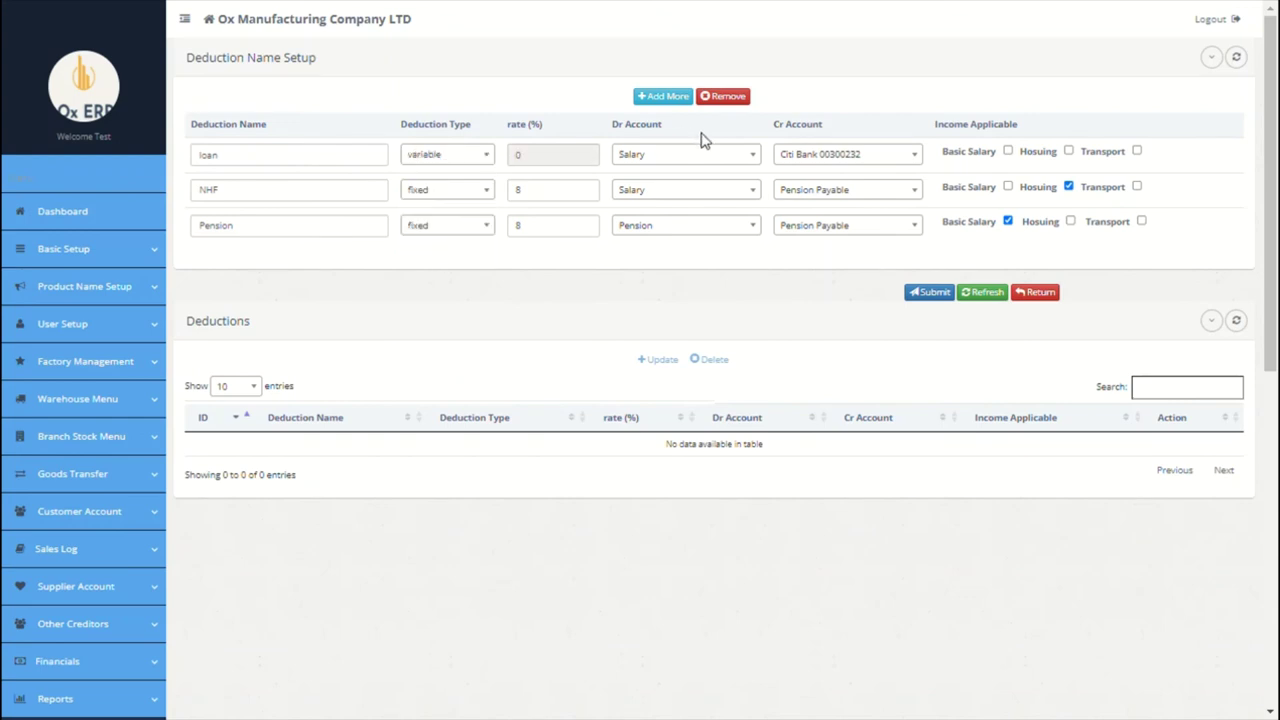
pyautogui.click(728, 158)
pyautogui.click(697, 204)
pyautogui.click(864, 155)
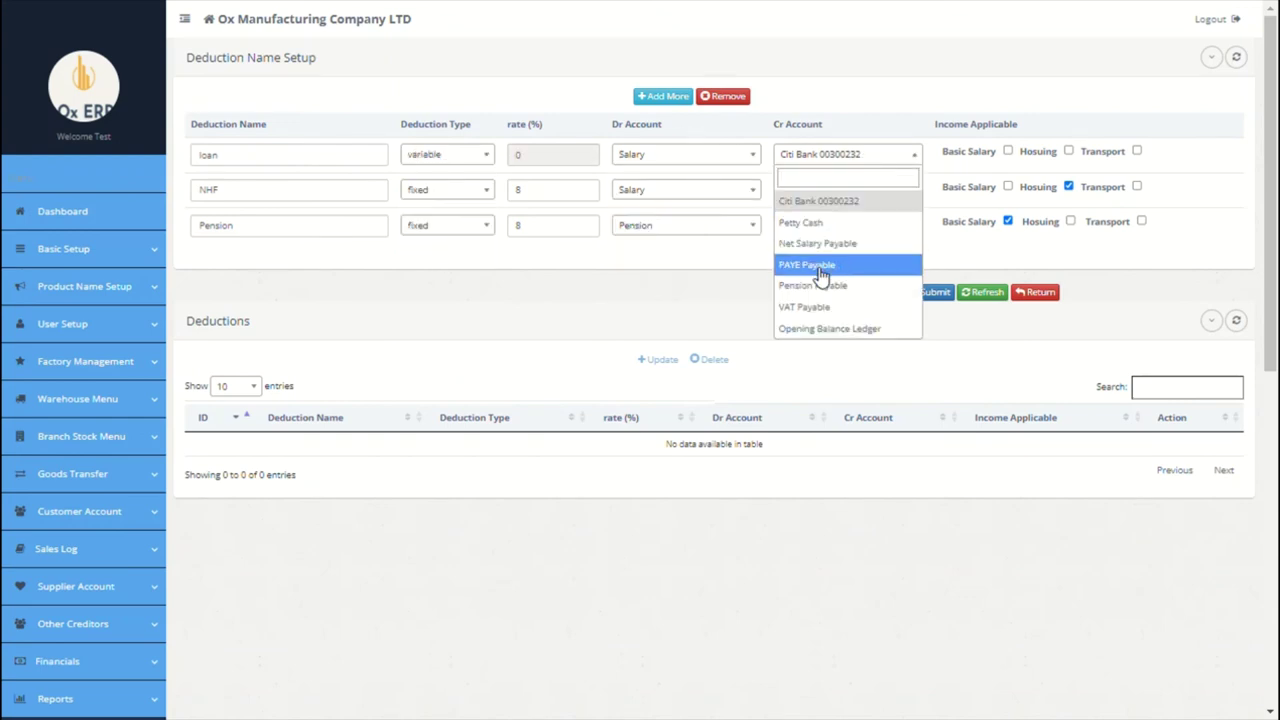
pyautogui.click(843, 329)
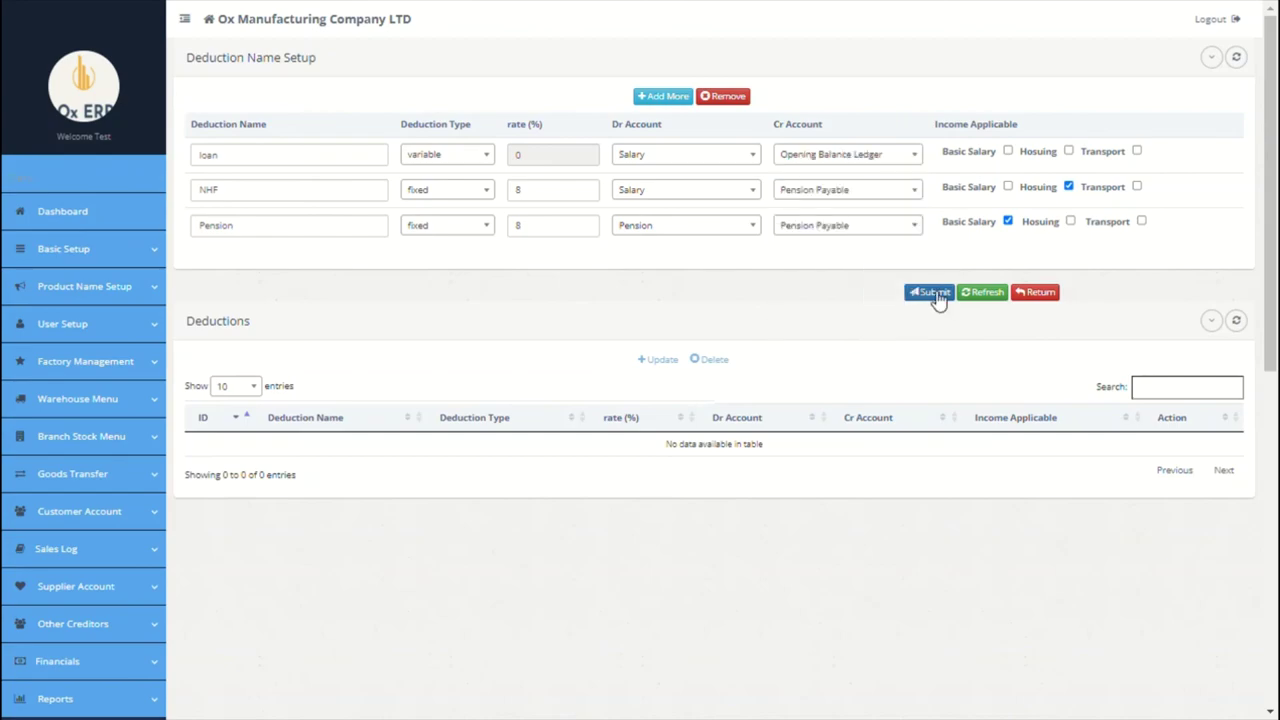
pyautogui.click(934, 296)
pyautogui.click(934, 345)
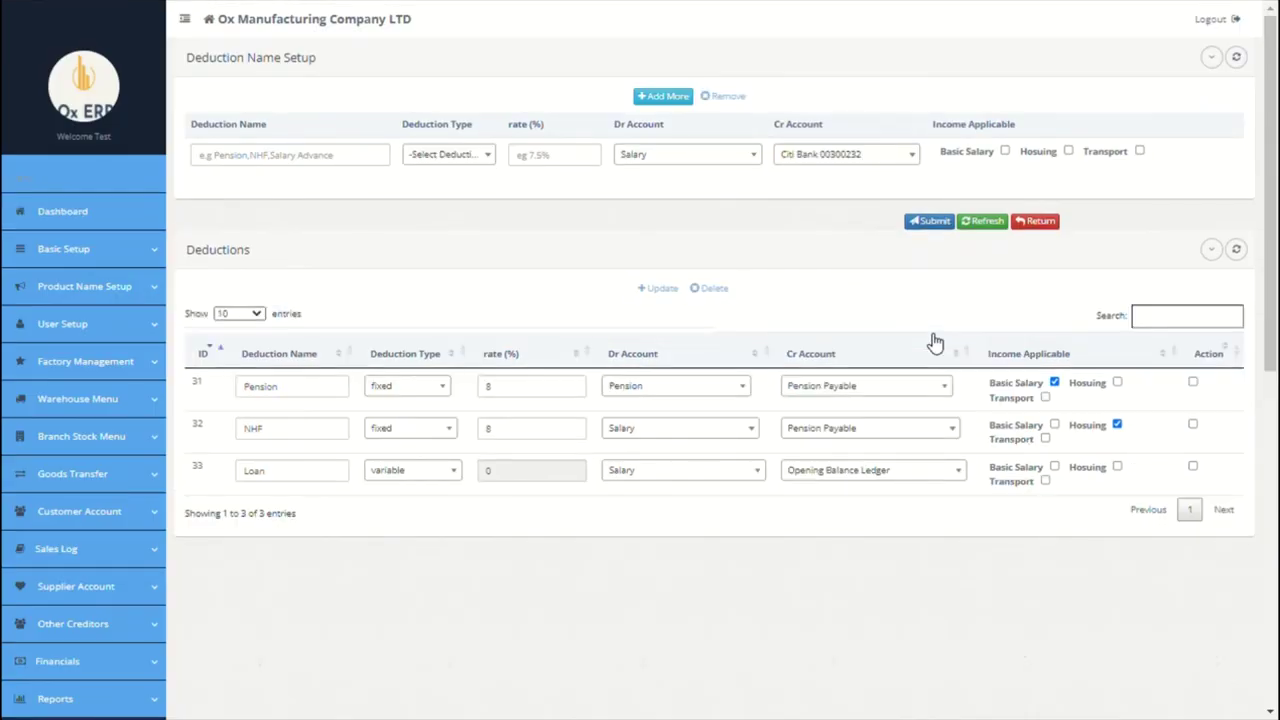
pyautogui.scroll(-4, 628, 323)
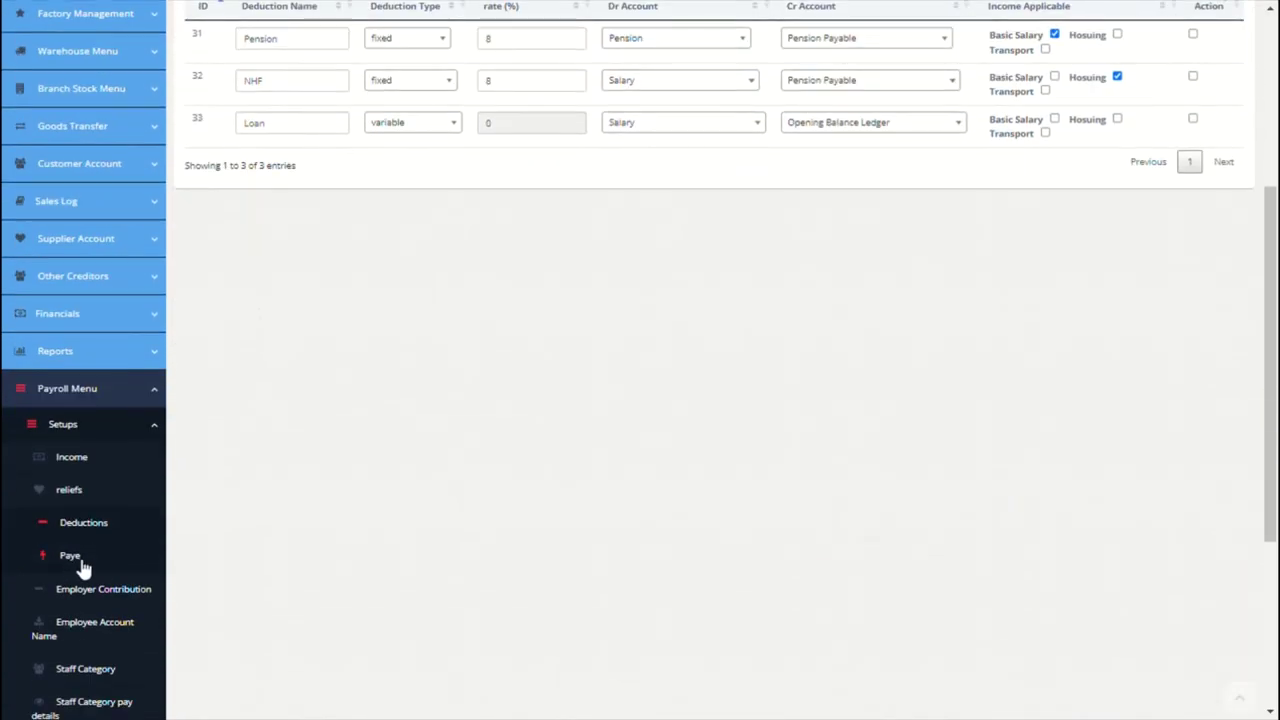
pyautogui.click(82, 563)
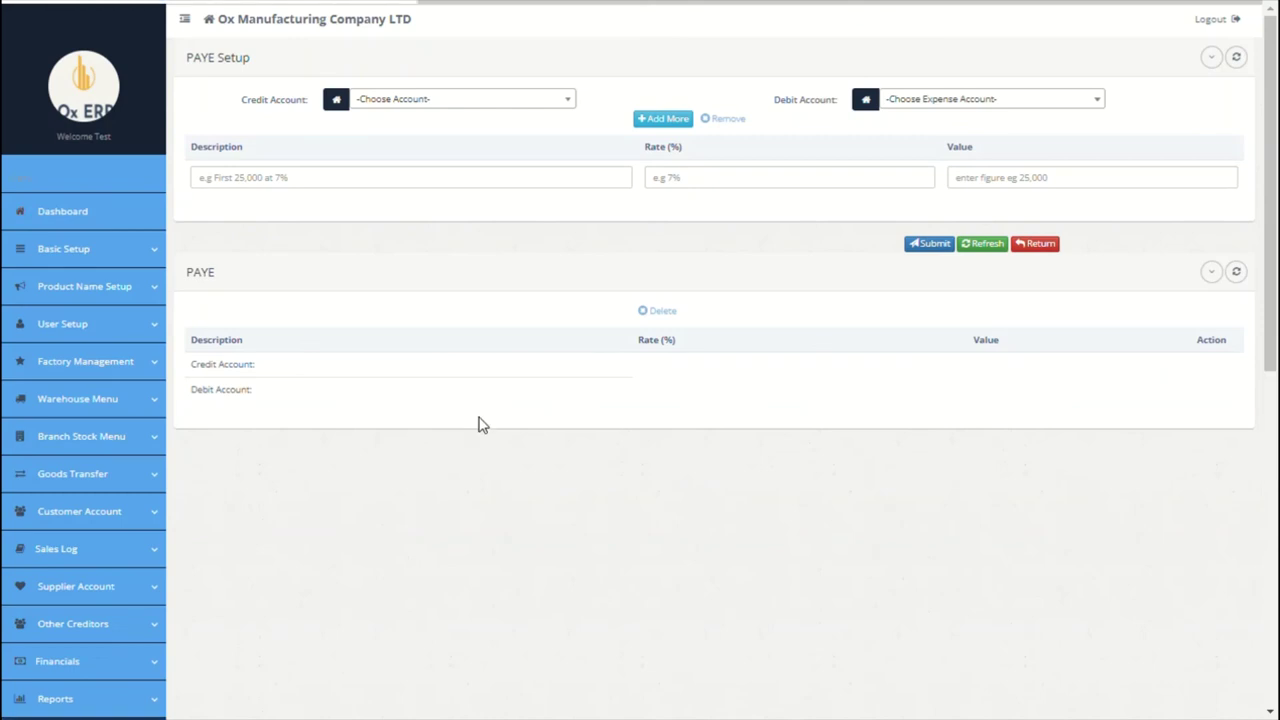
# Step: Credit PAYE Payable, debit PAYE, and enter the first band 'First 25000' at 8% with value 25000
pyautogui.click(513, 105)
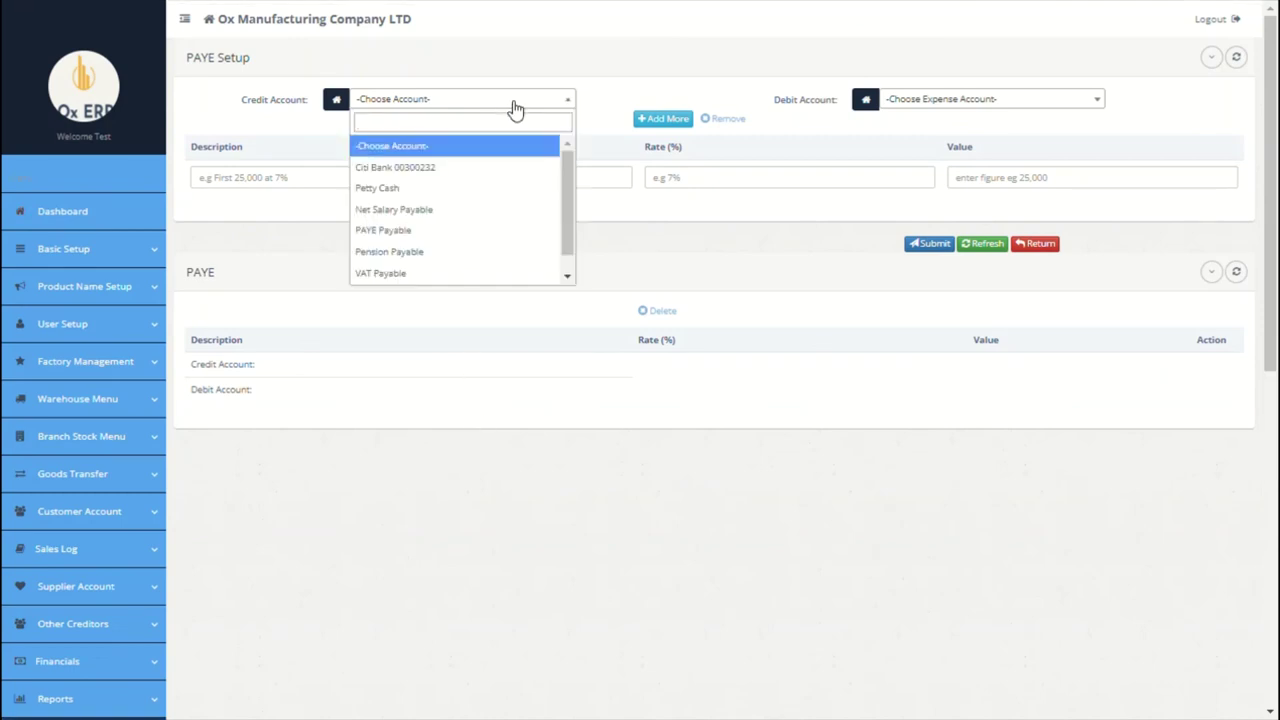
pyautogui.click(425, 230)
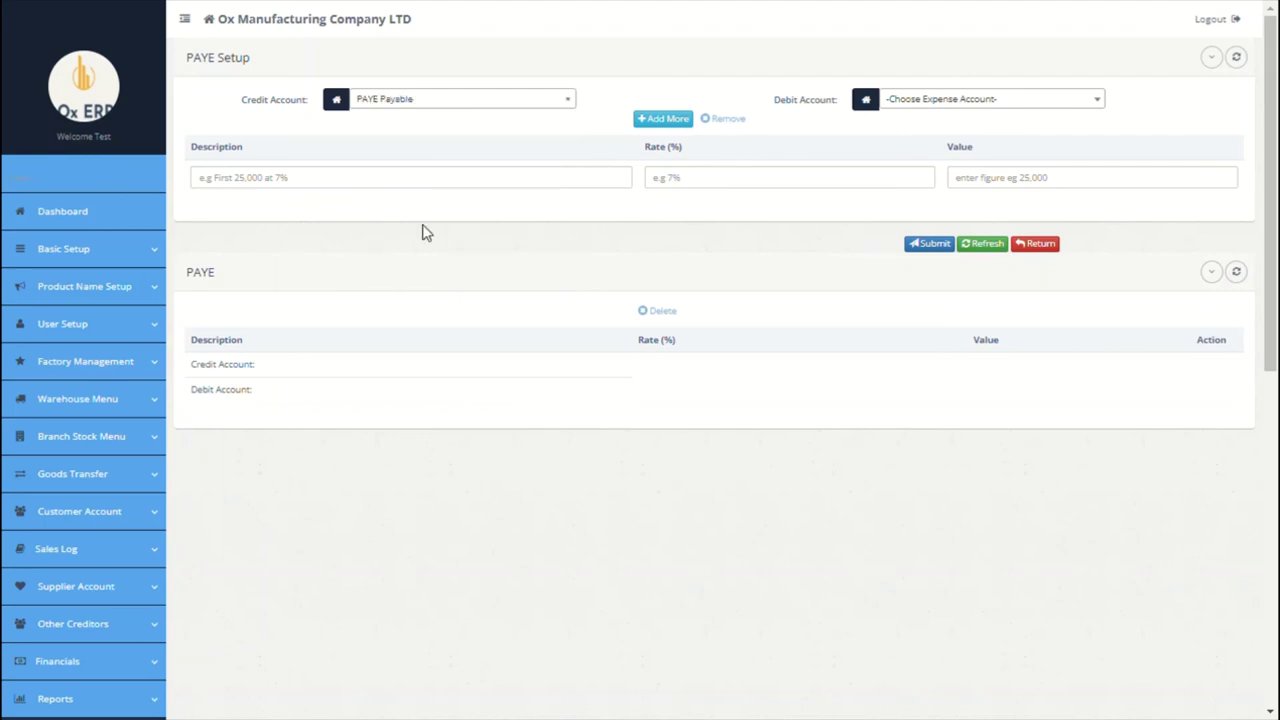
pyautogui.click(930, 102)
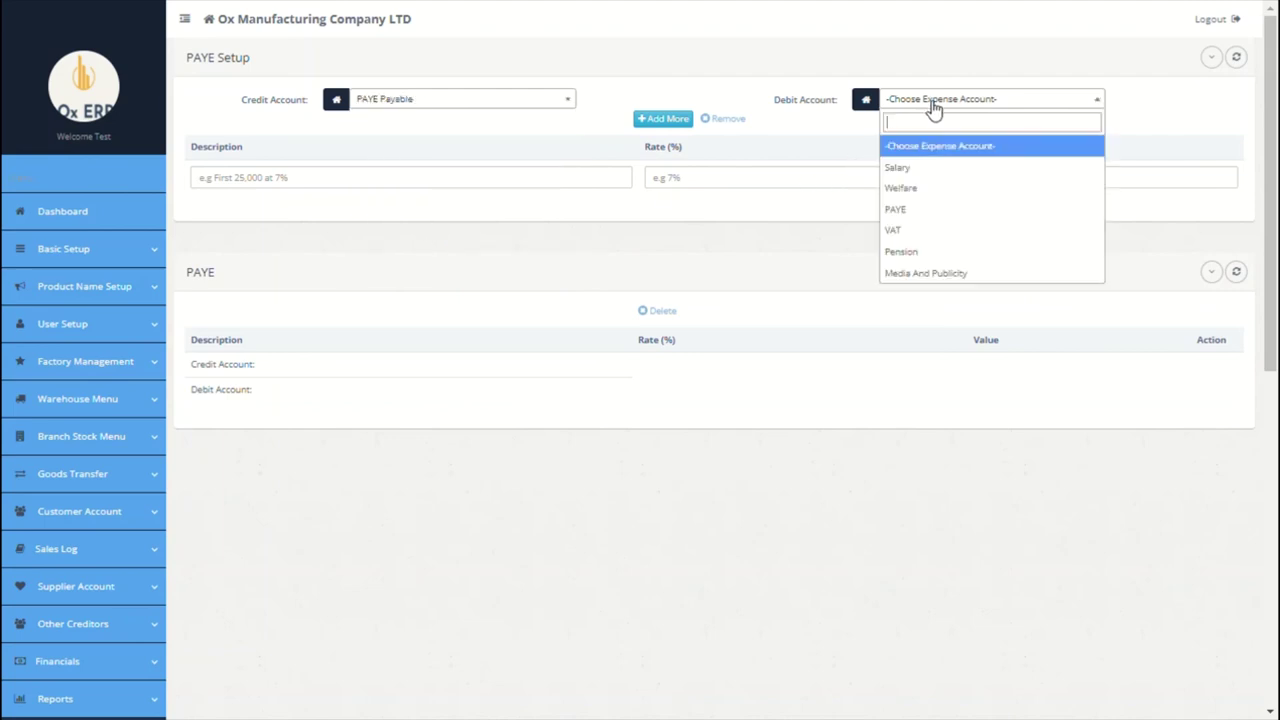
pyautogui.click(924, 212)
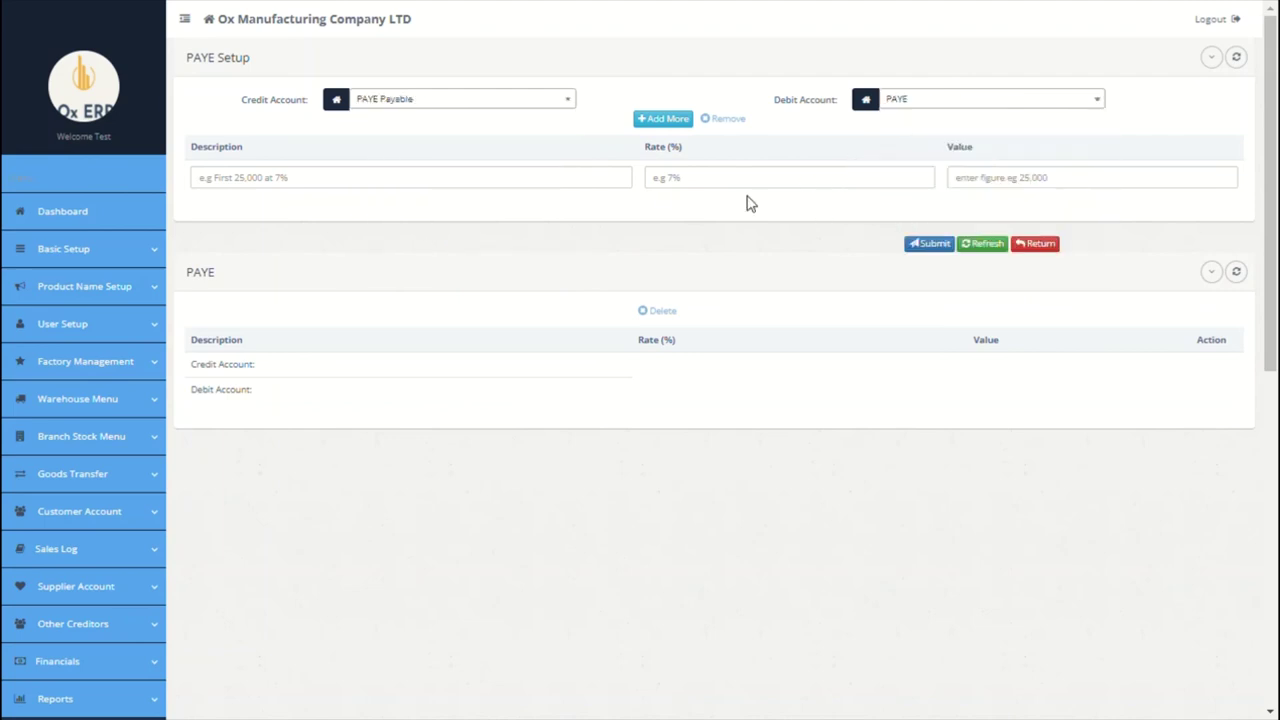
pyautogui.click(592, 184)
pyautogui.write('first 25000')
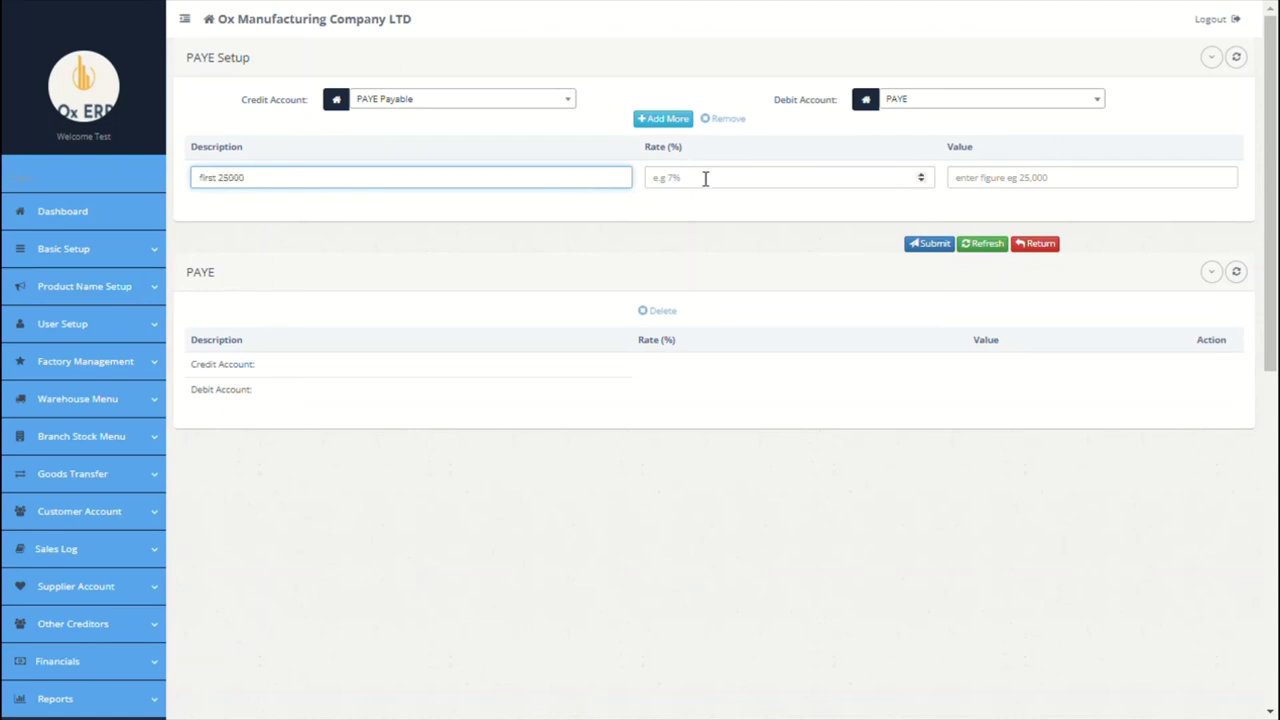
pyautogui.click(706, 177)
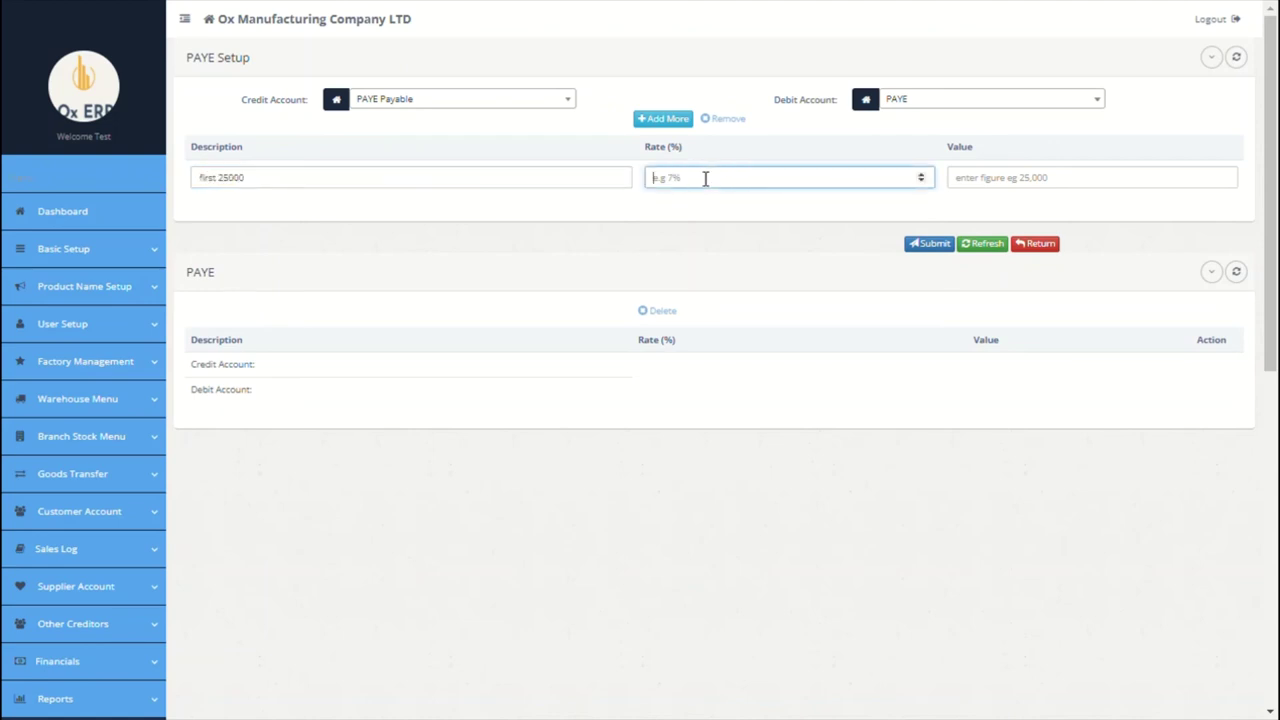
pyautogui.write('8')
pyautogui.click(1006, 190)
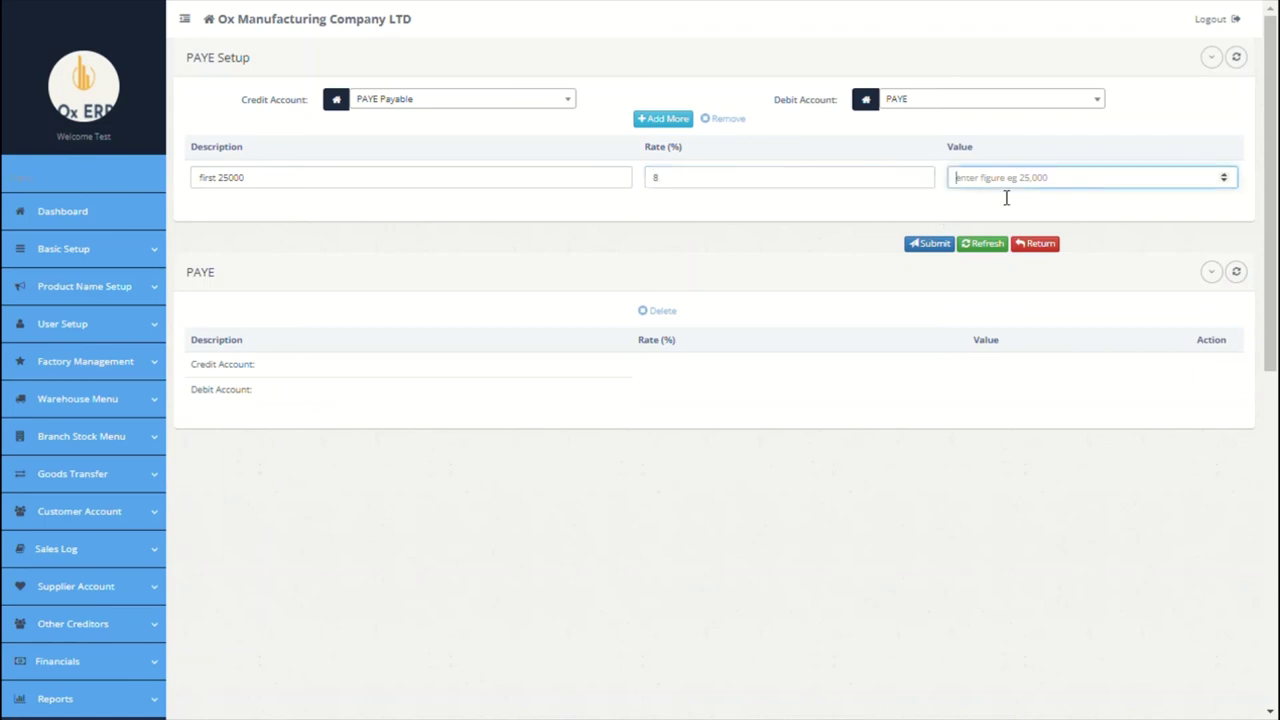
pyautogui.write('25000')
# Step: Add a second PAYE band 'Second 25000' at 10% with value 25000
pyautogui.click(676, 124)
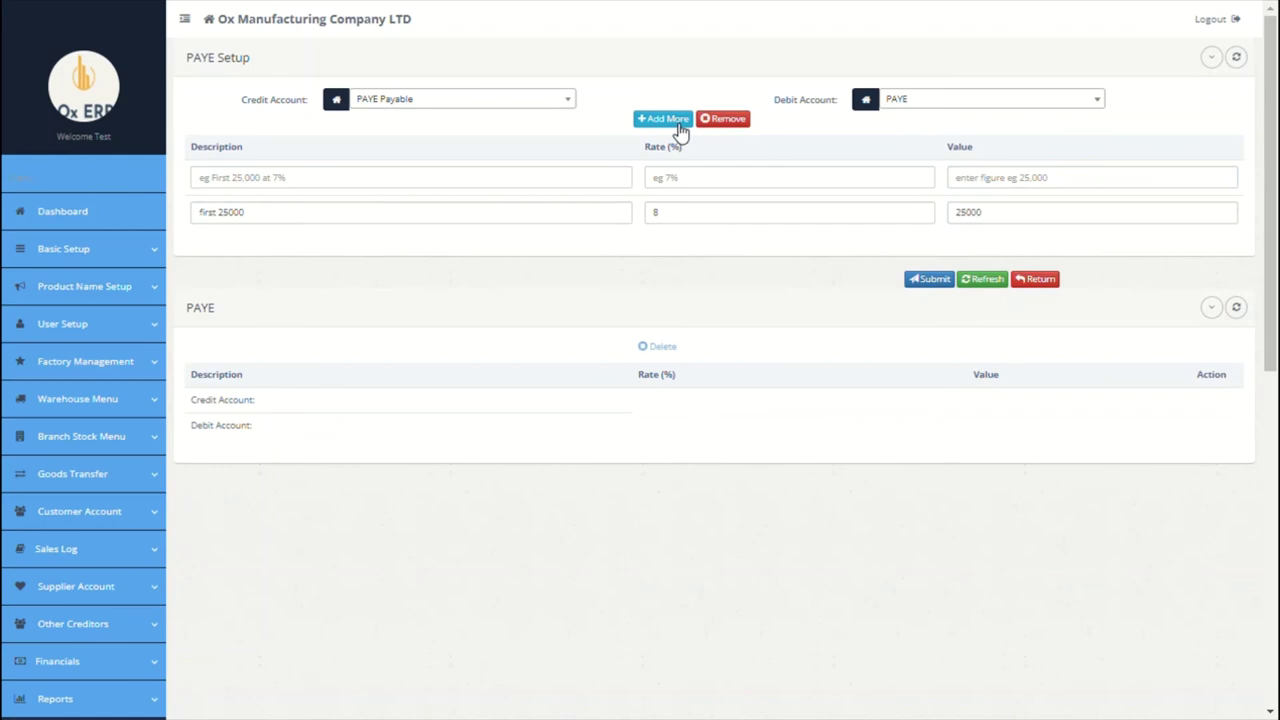
pyautogui.click(495, 185)
pyautogui.write('second')
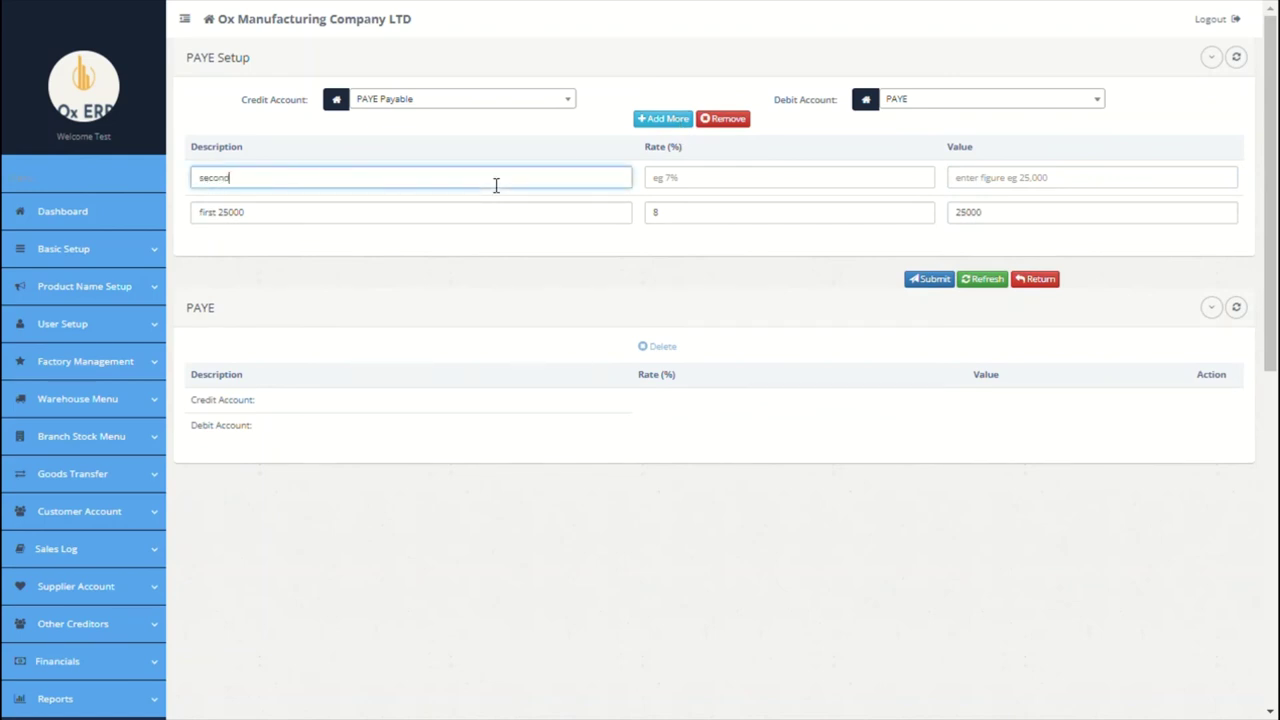
pyautogui.write(' 25000')
pyautogui.click(694, 185)
pyautogui.write('10')
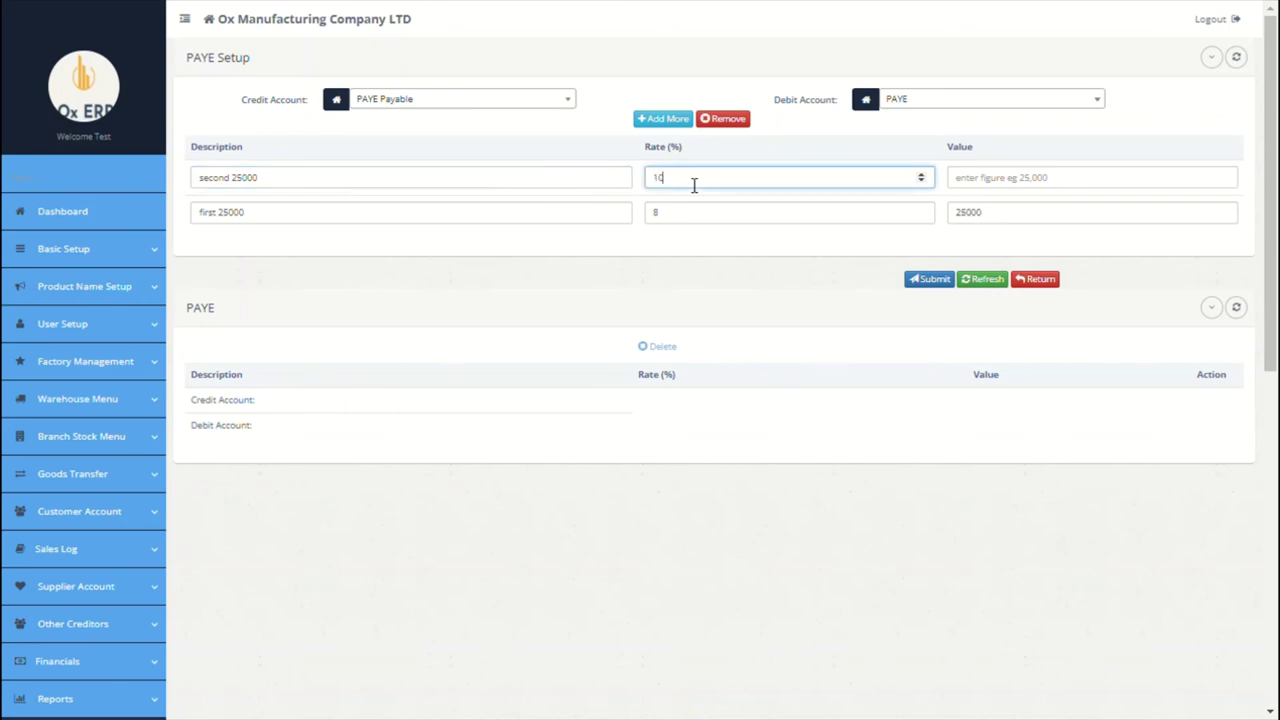
pyautogui.click(1000, 181)
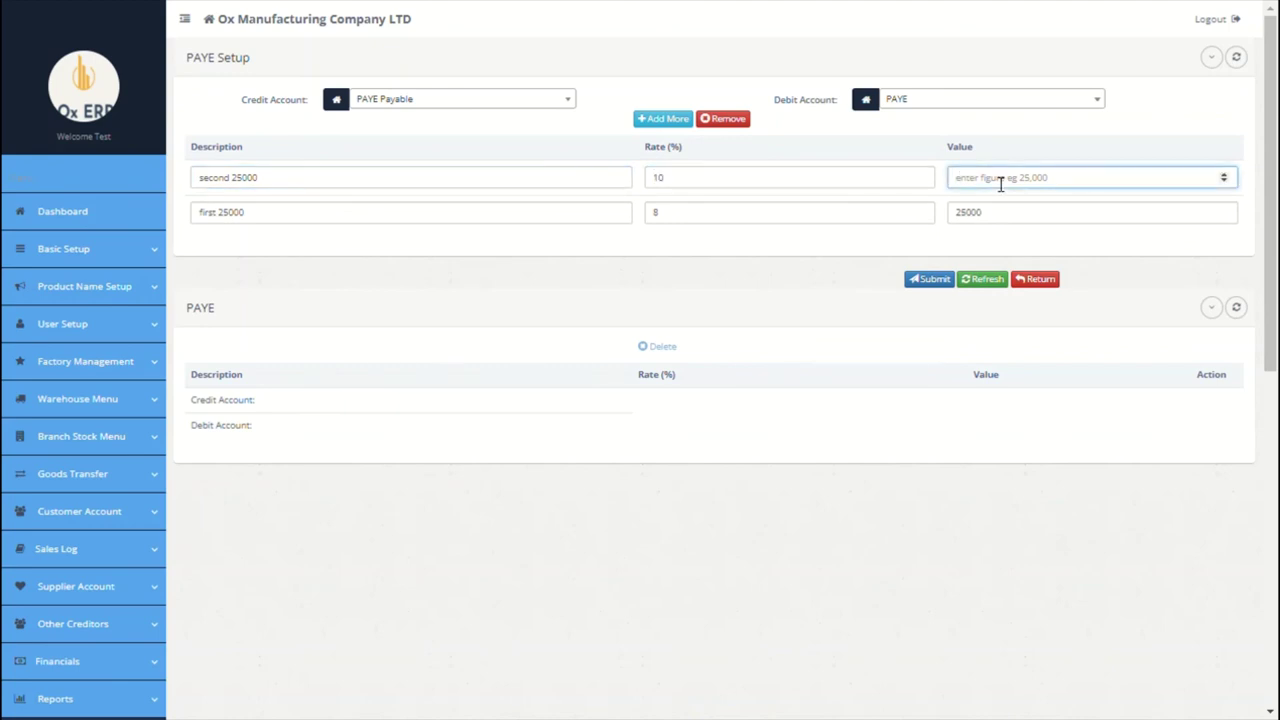
pyautogui.write('25000')
# Step: Add a top band 'Above 35000' at 30% with value 35000 and save the PAYE bands
pyautogui.click(659, 120)
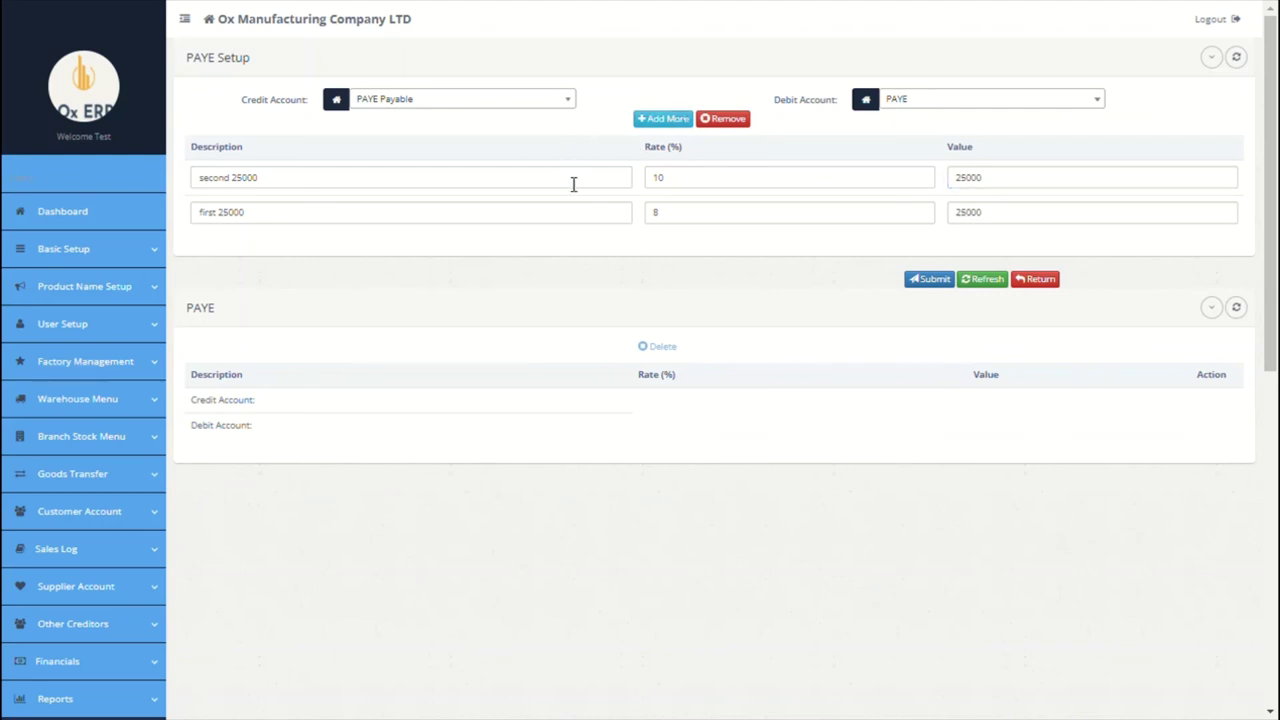
pyautogui.click(647, 122)
pyautogui.click(559, 178)
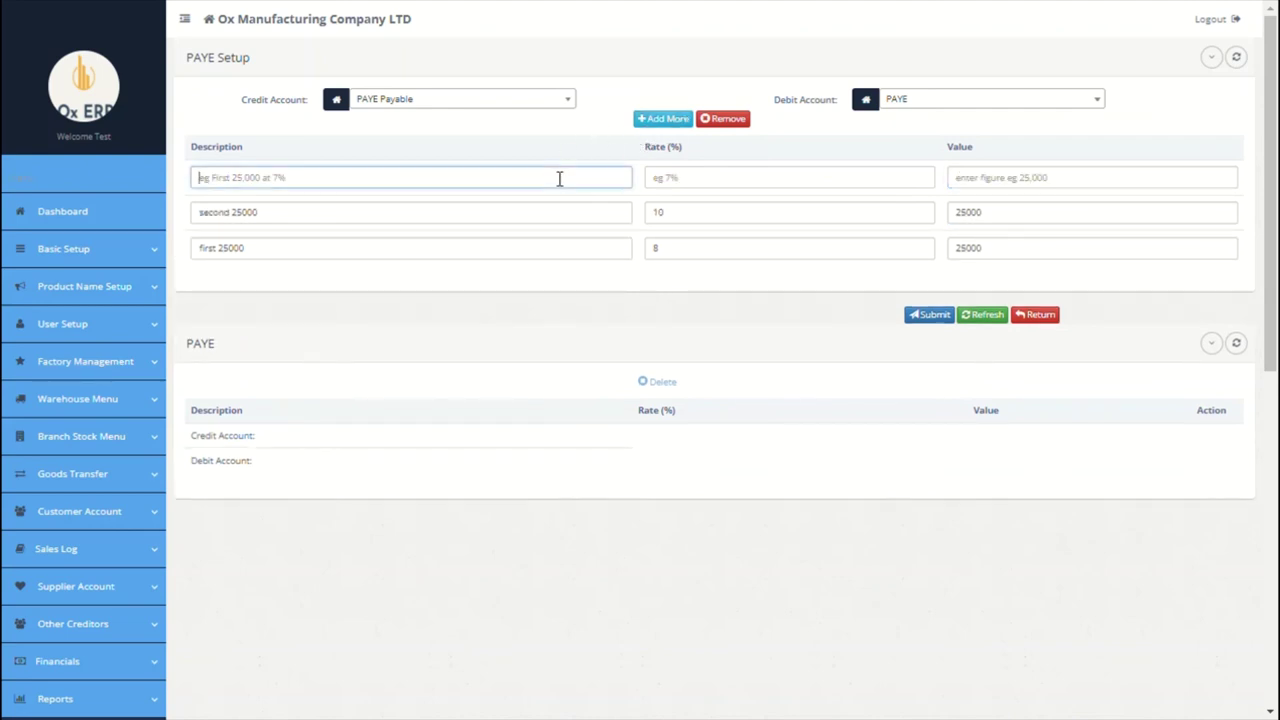
pyautogui.write('above')
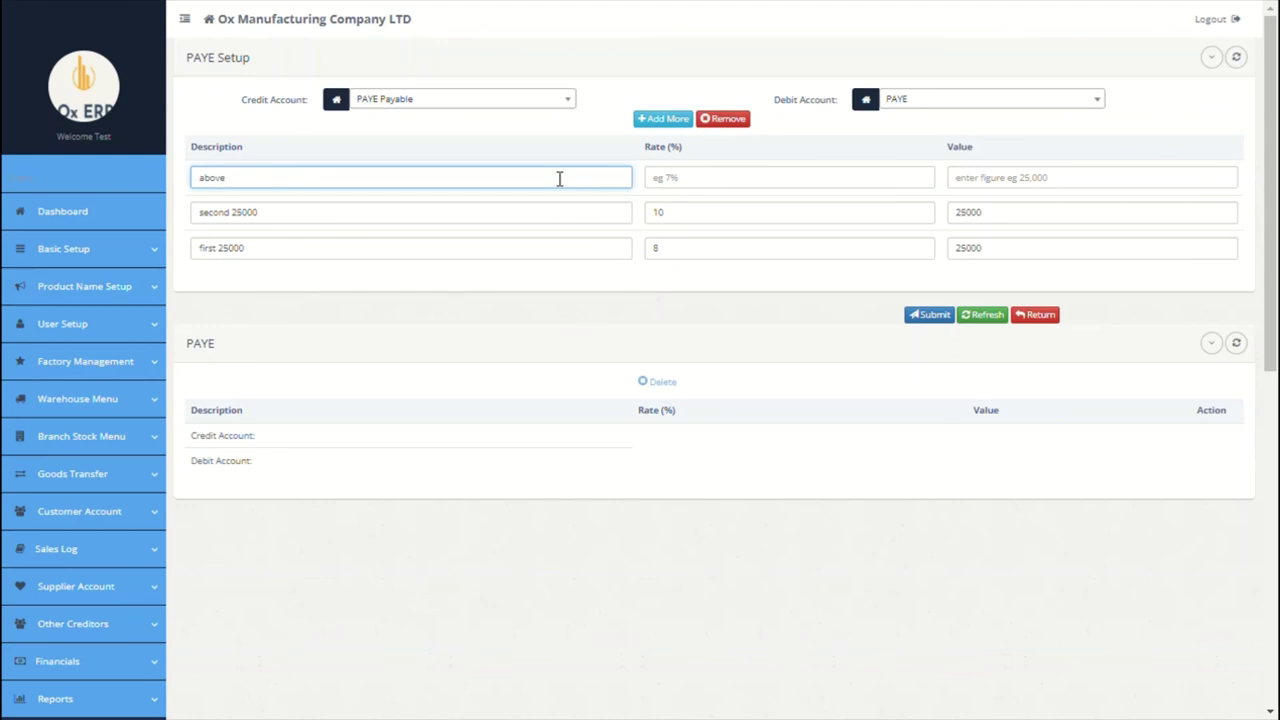
pyautogui.write('35000')
pyautogui.click(772, 183)
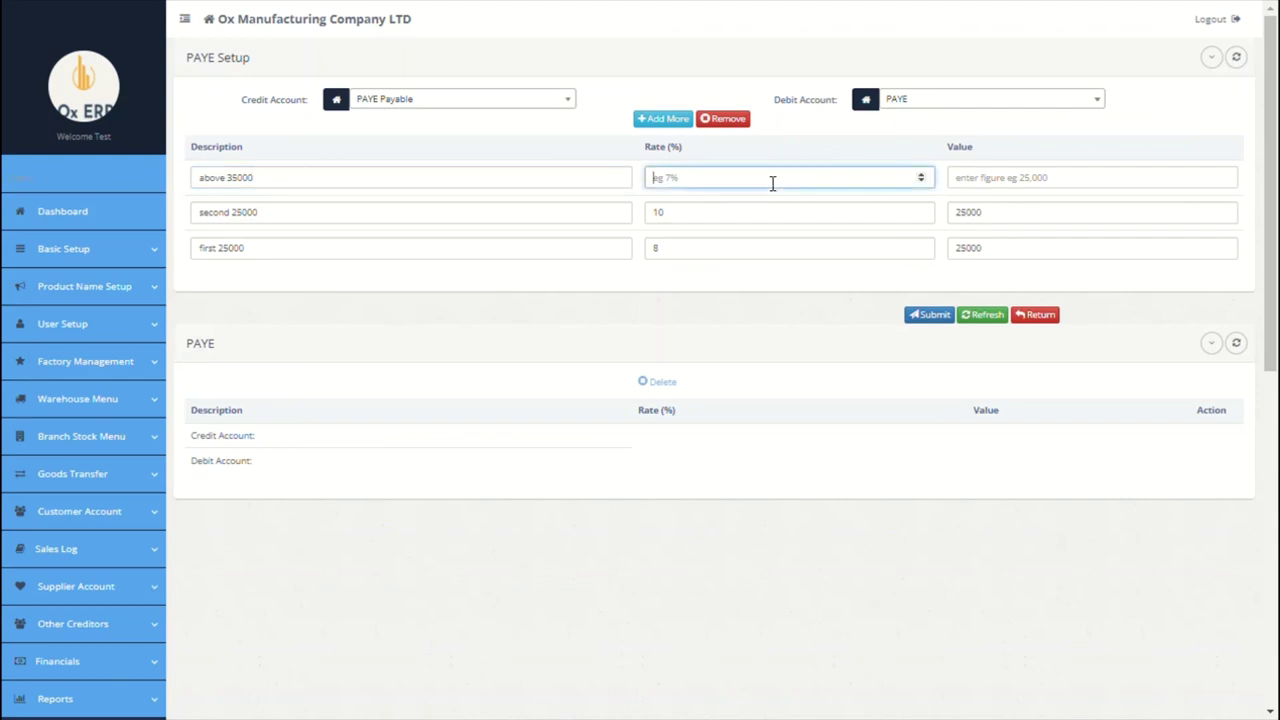
pyautogui.write('30')
pyautogui.click(1035, 195)
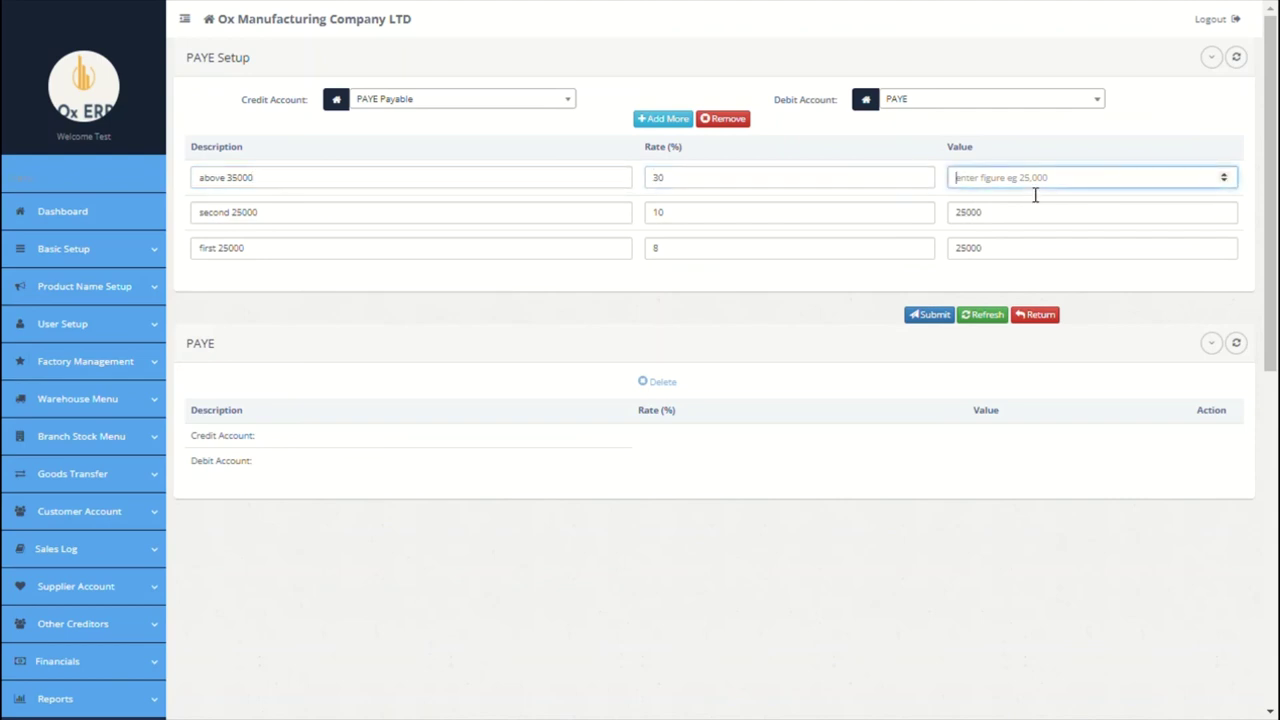
pyautogui.write('35000')
pyautogui.click(946, 320)
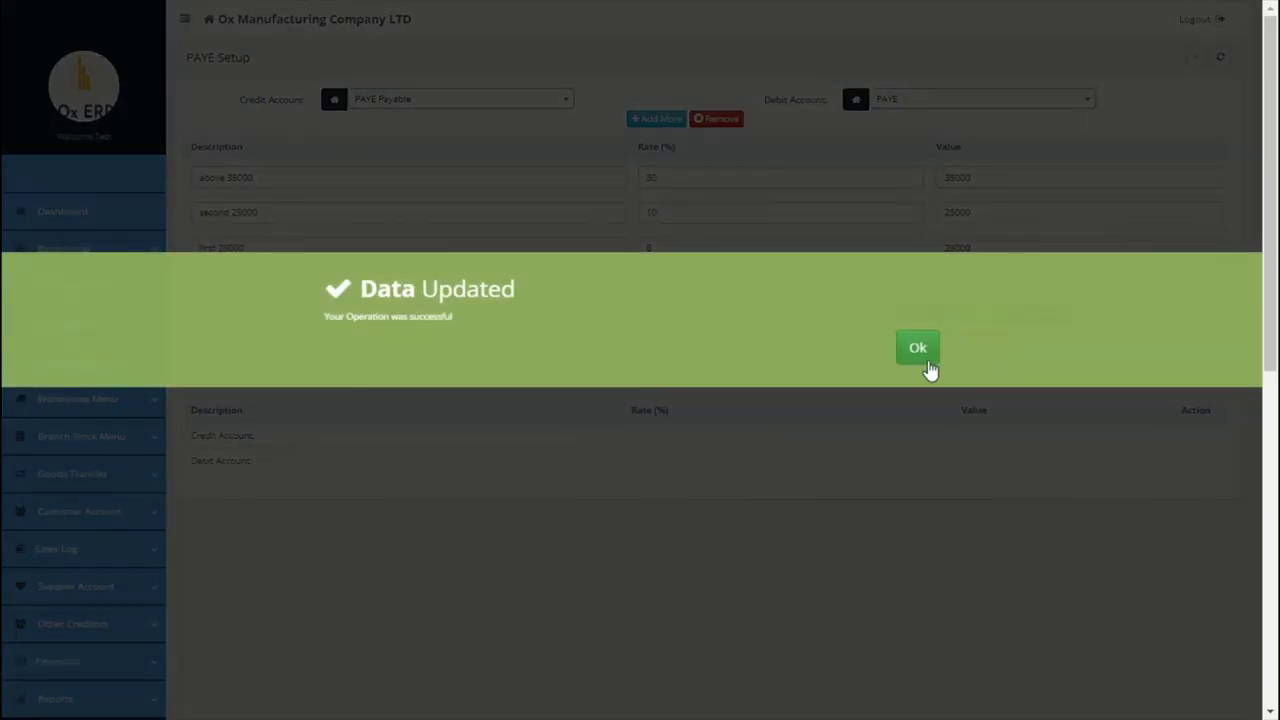
pyautogui.click(926, 348)
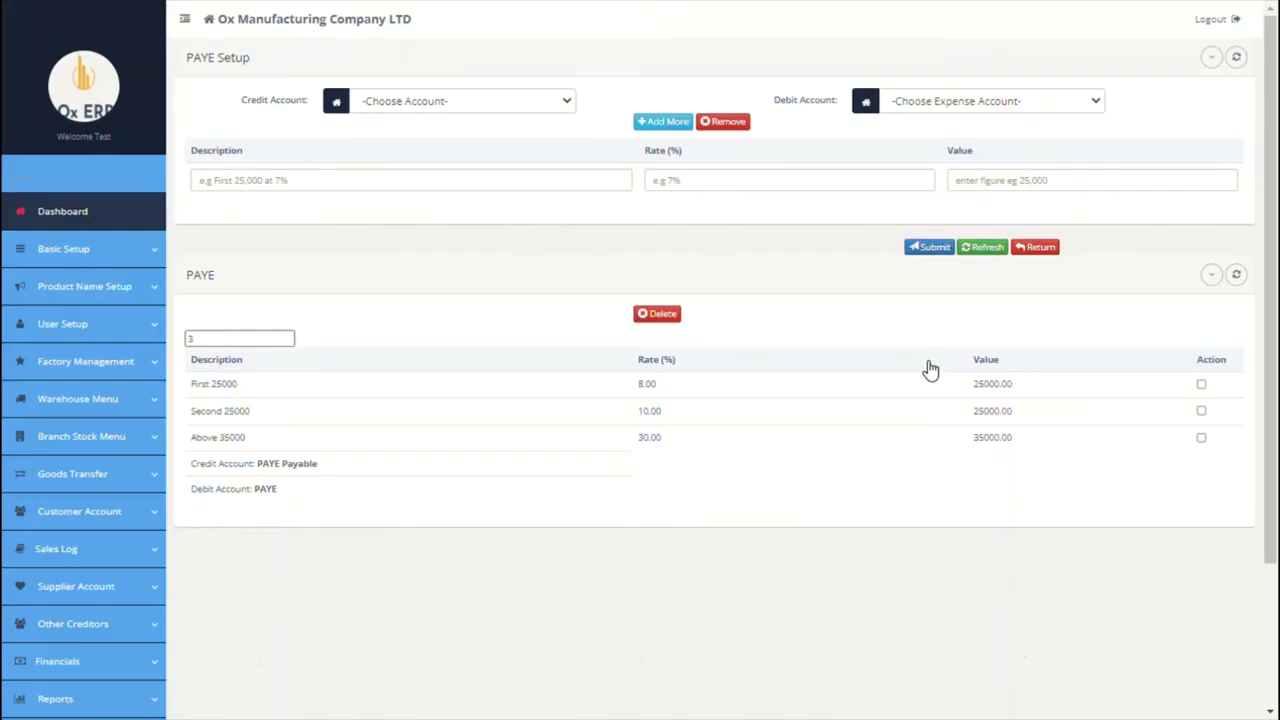
# Step: Add a Pension employer contribution, fixed at 10%, applied to Basic Salary
pyautogui.scroll(-5, 588, 489)
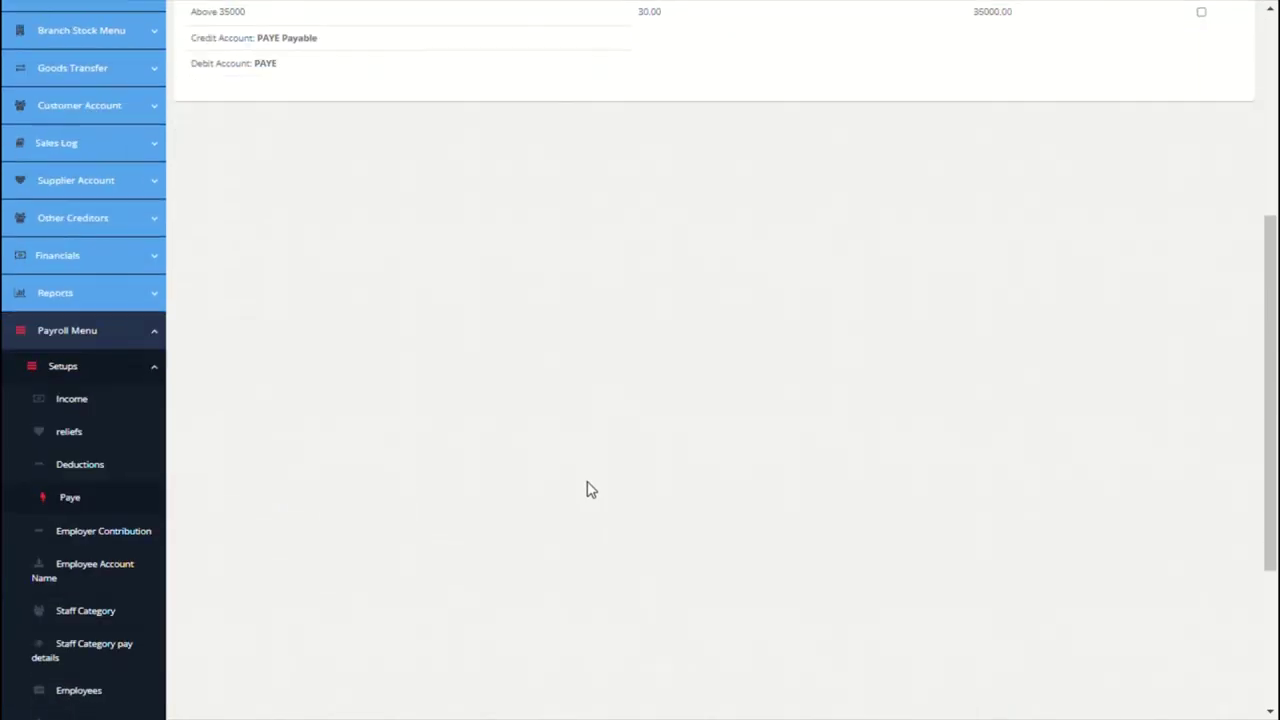
pyautogui.click(143, 532)
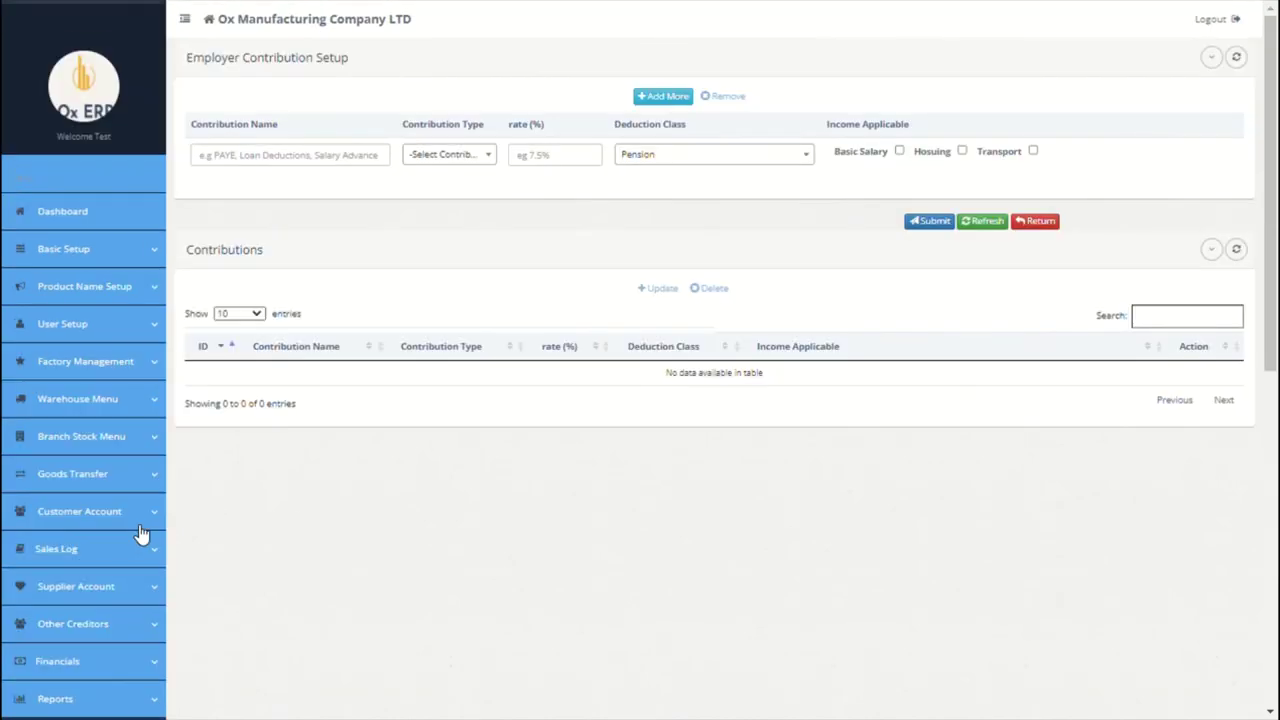
pyautogui.click(325, 160)
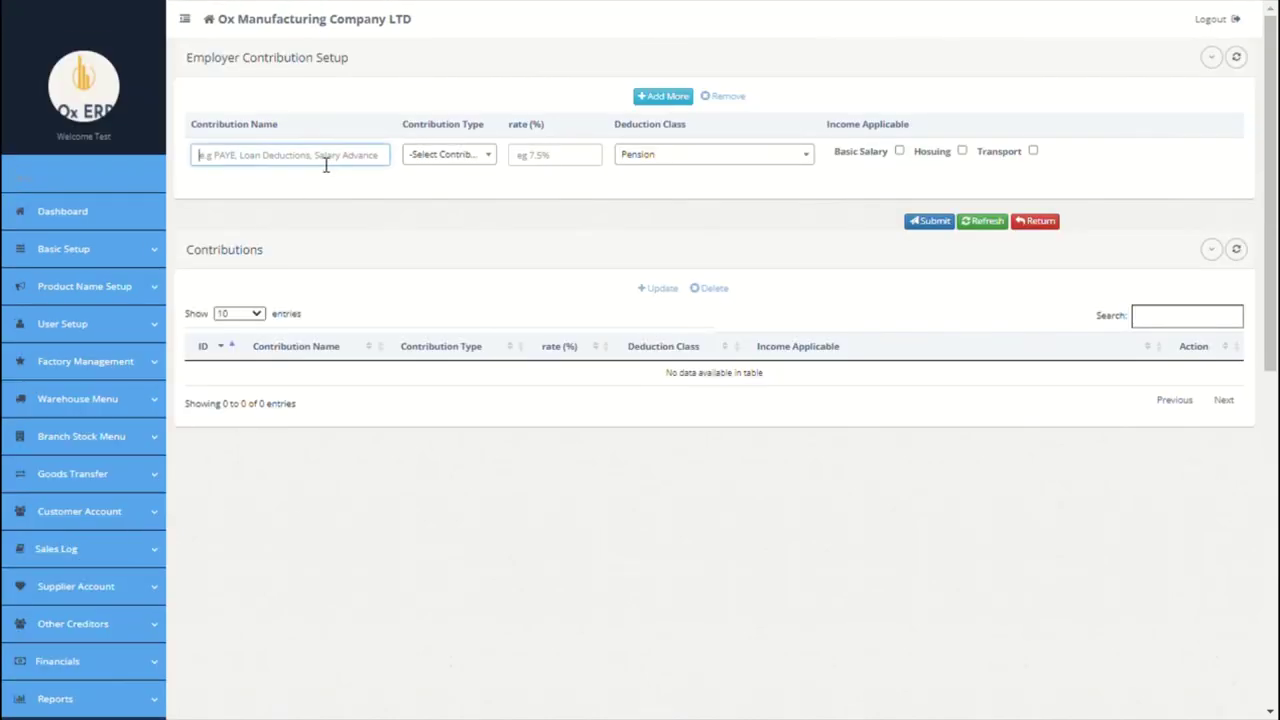
pyautogui.write('per')
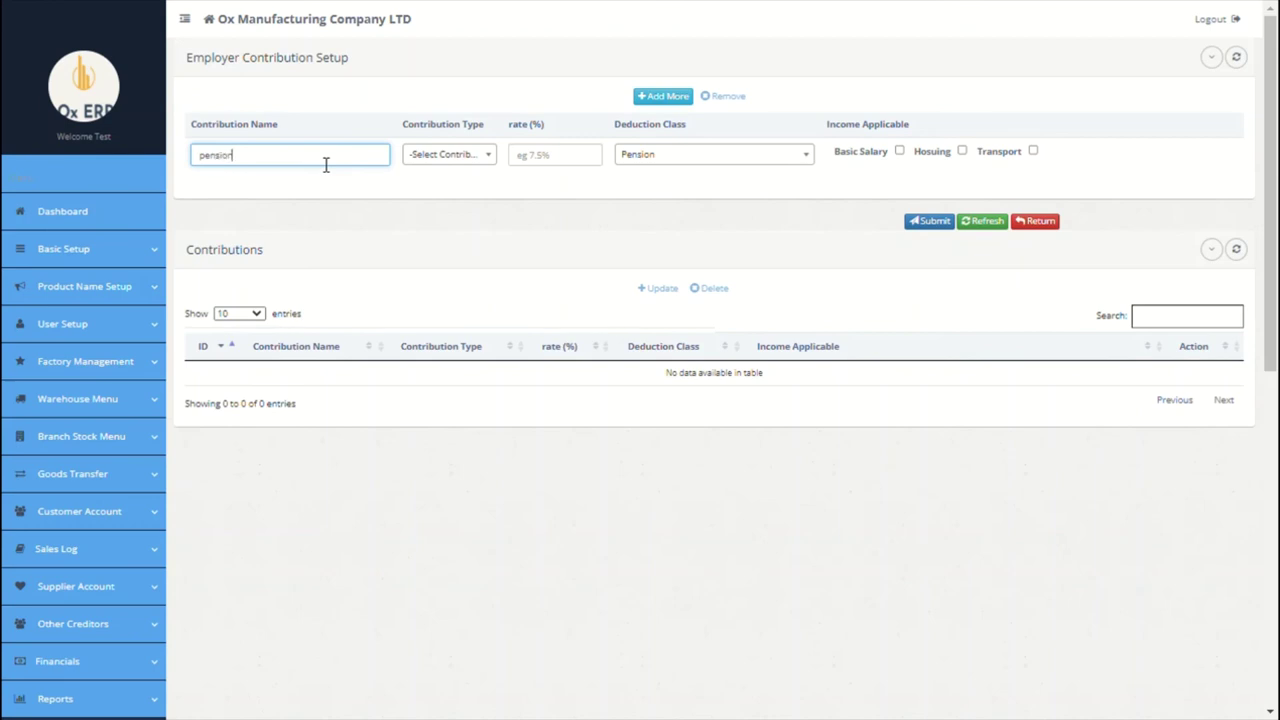
pyautogui.click(440, 155)
pyautogui.click(443, 236)
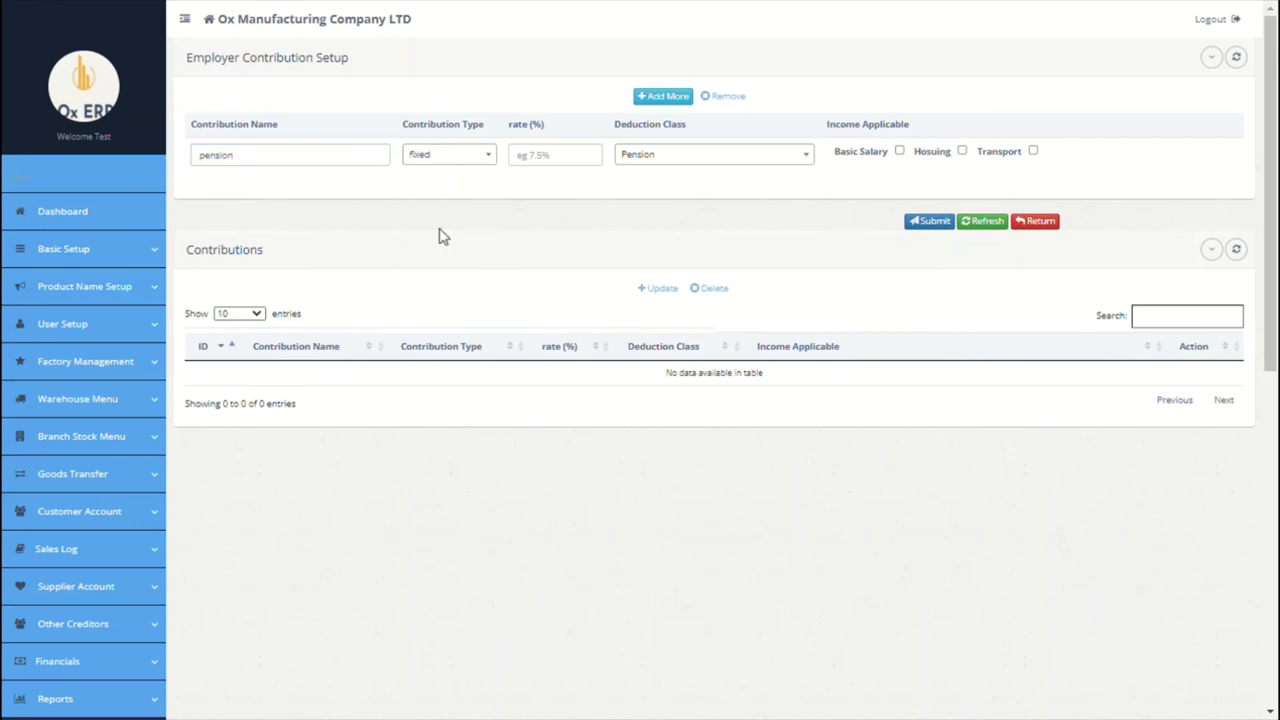
pyautogui.click(558, 160)
pyautogui.write('10')
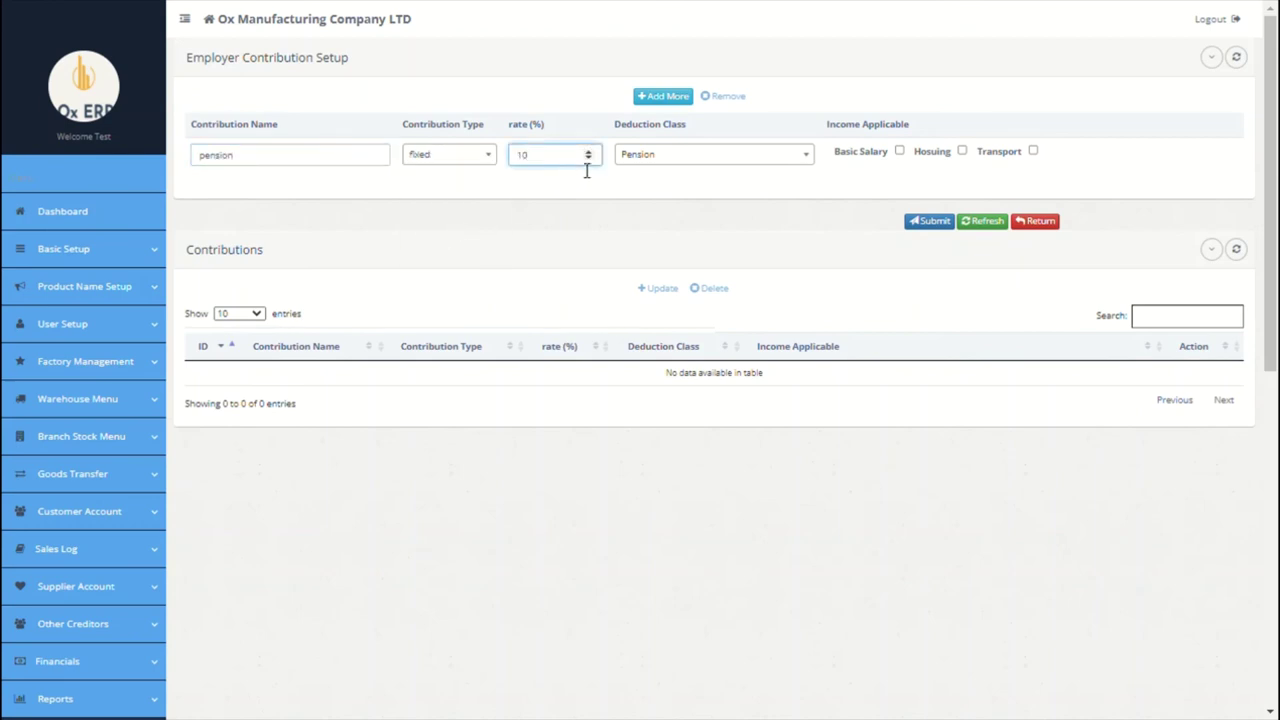
pyautogui.click(898, 152)
# Step: Add a fixed 10% NHF contribution with NHF deduction class on Hosuing, and save both contributions
pyautogui.click(656, 98)
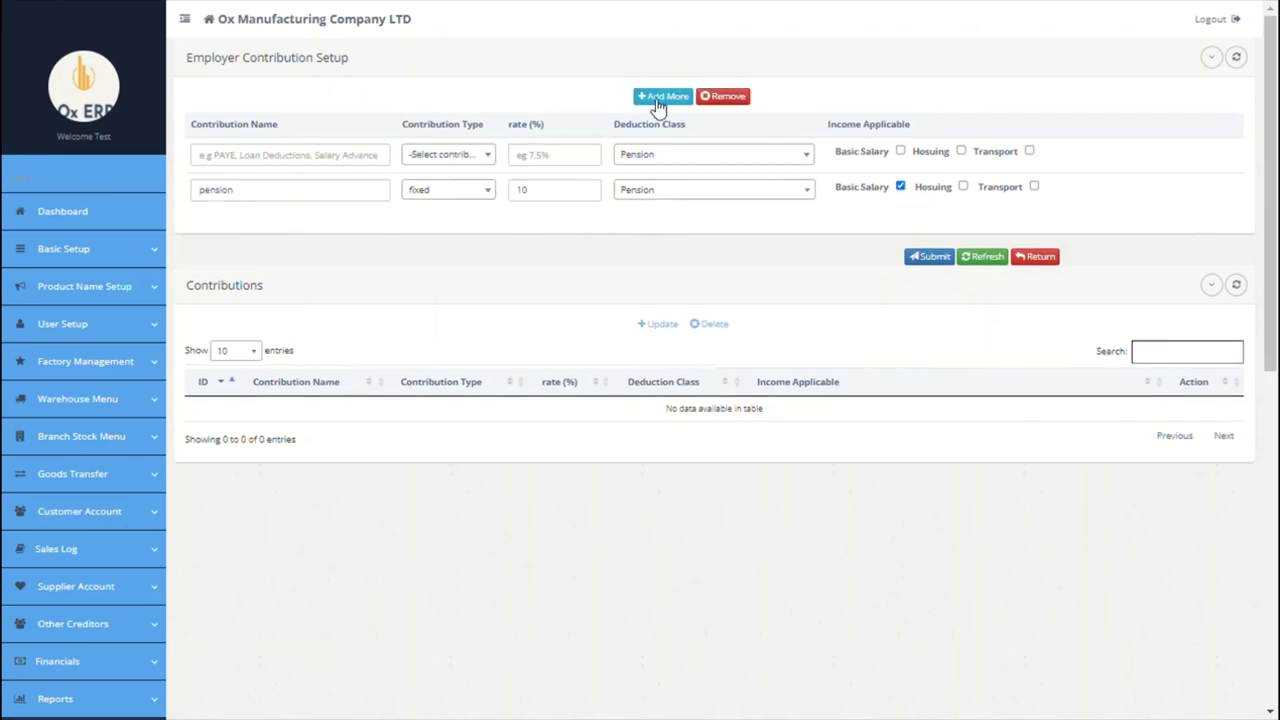
pyautogui.click(368, 158)
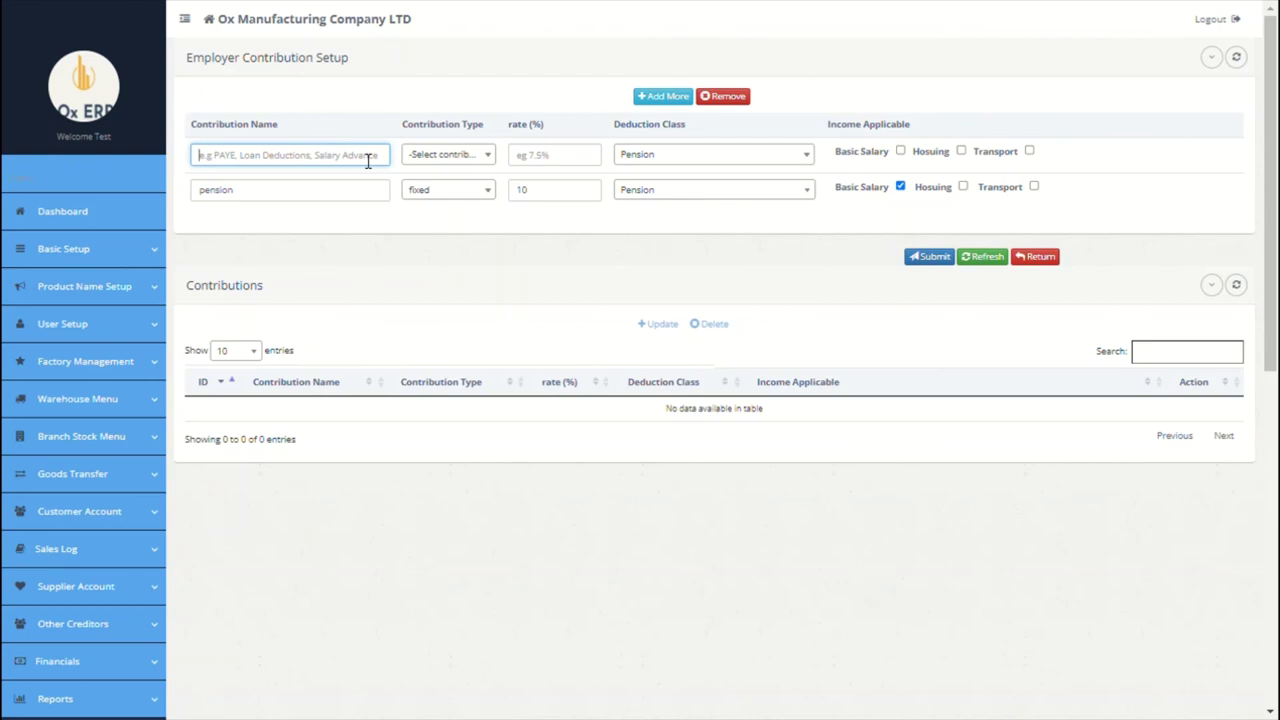
pyautogui.write('NHF')
pyautogui.click(450, 158)
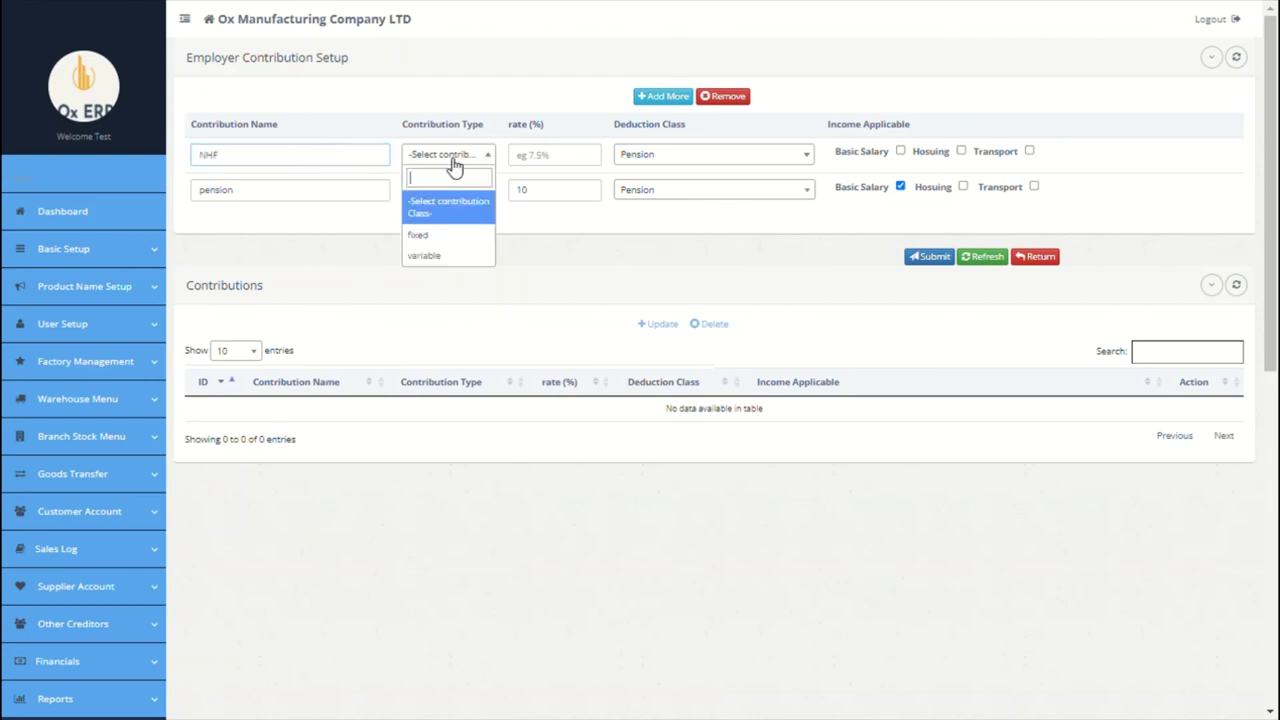
pyautogui.click(460, 234)
pyautogui.click(551, 166)
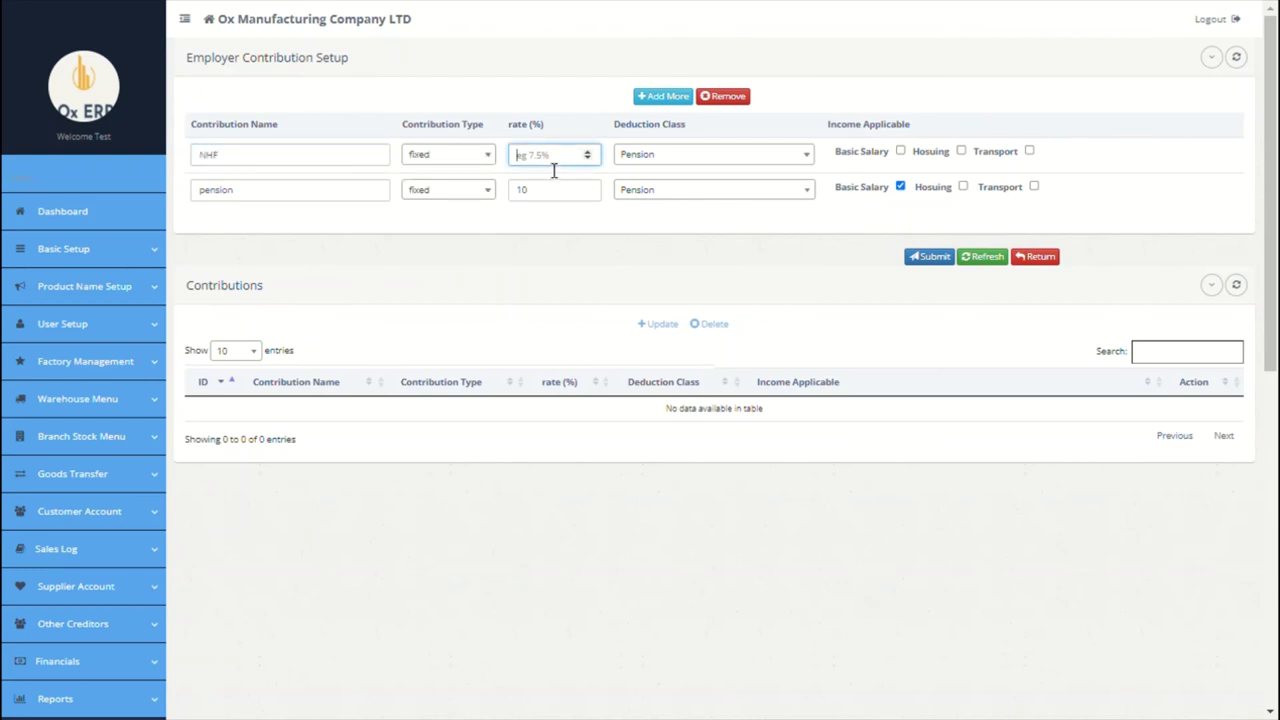
pyautogui.write('10')
pyautogui.click(658, 158)
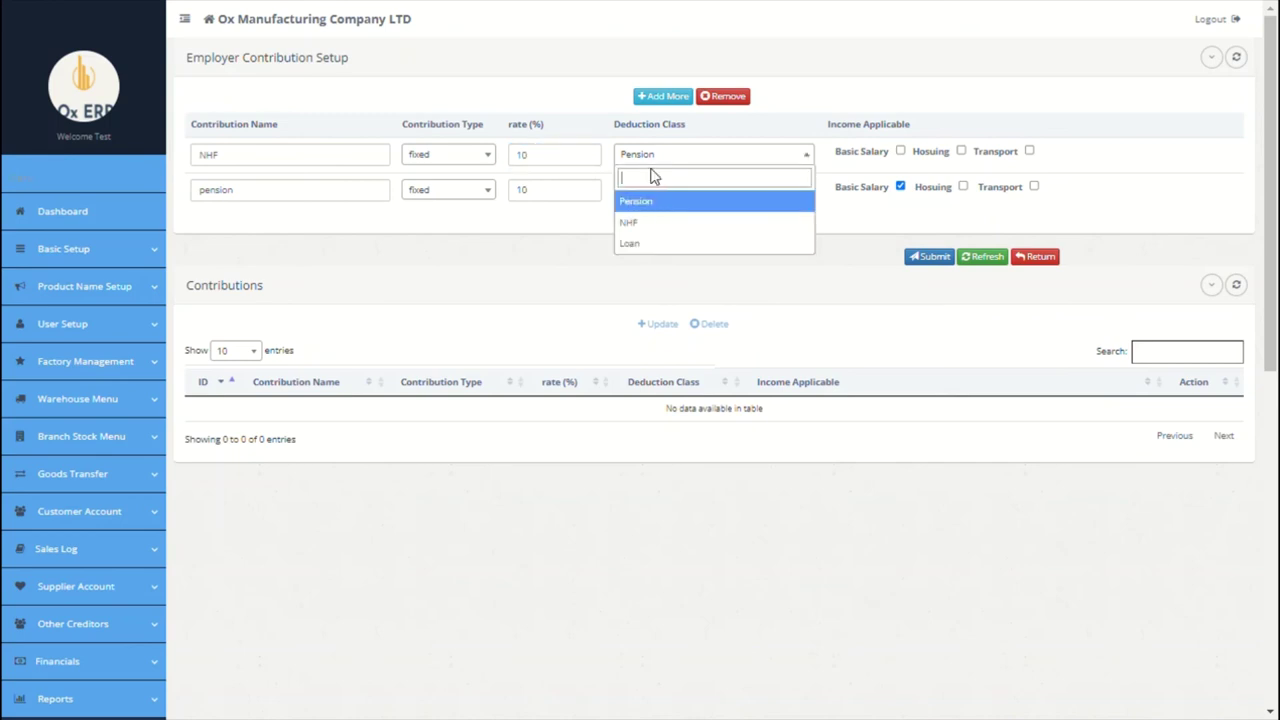
pyautogui.click(662, 225)
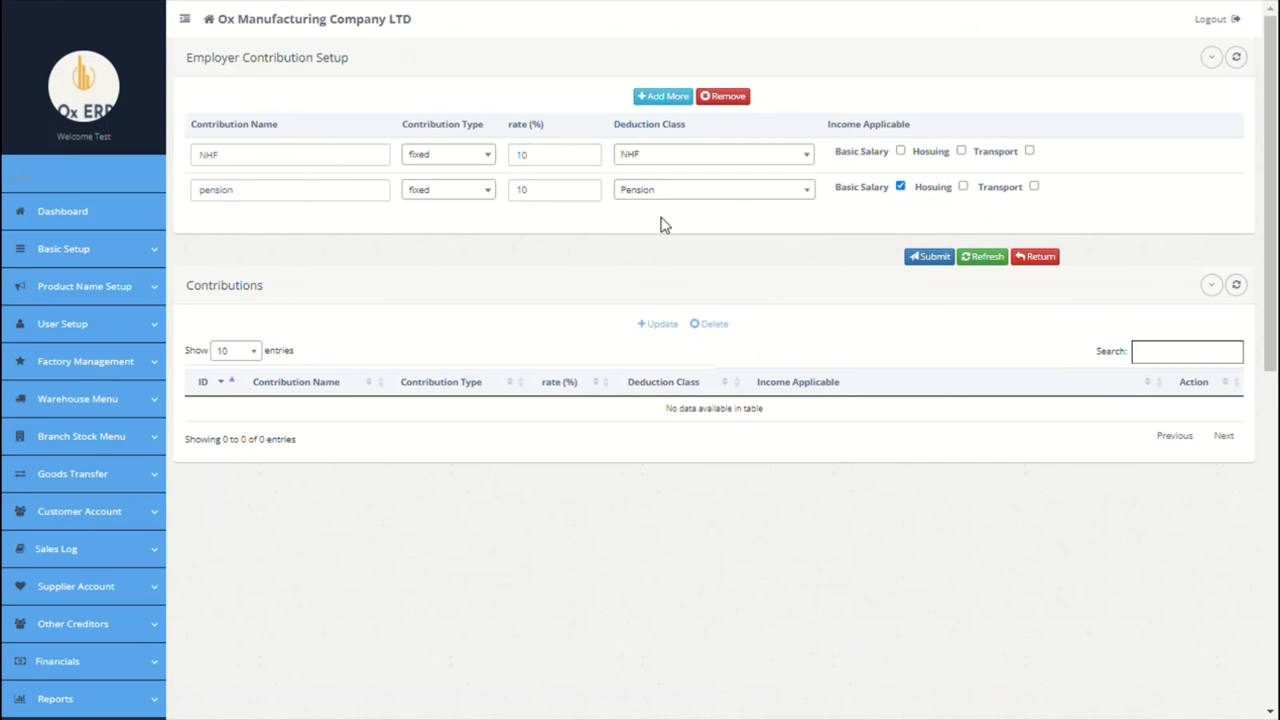
pyautogui.click(960, 155)
pyautogui.click(937, 258)
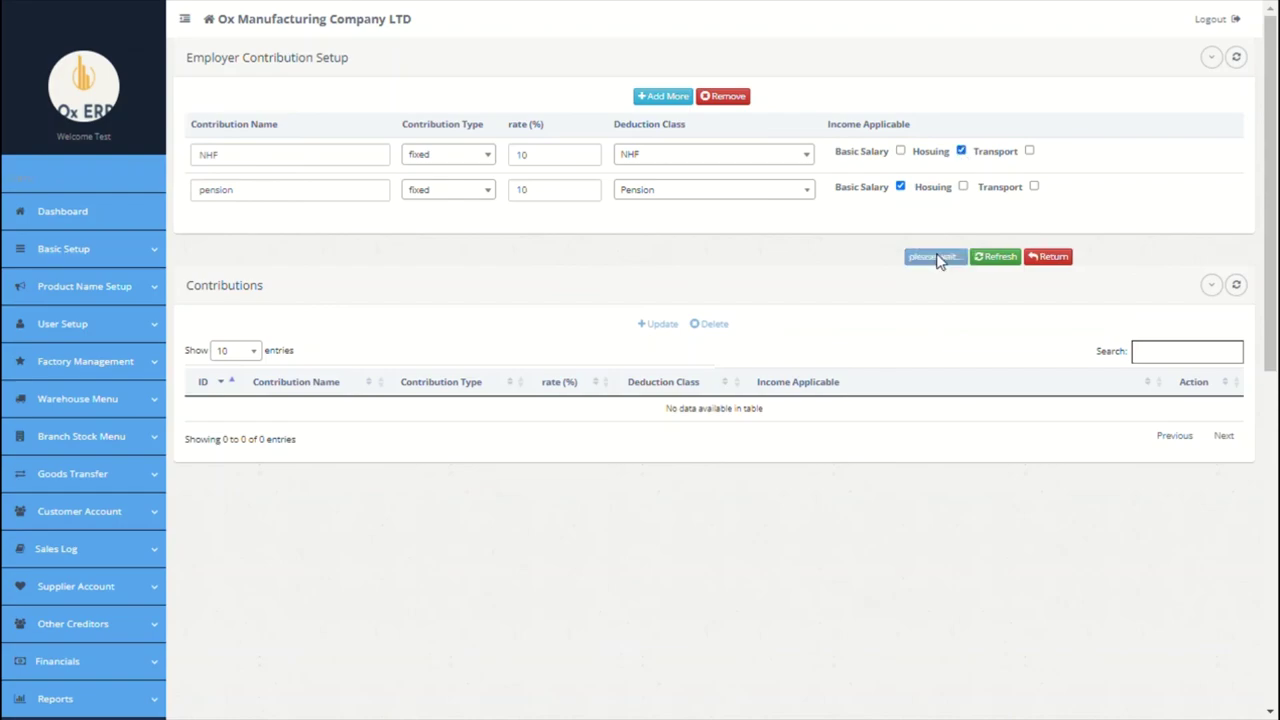
pyautogui.click(918, 350)
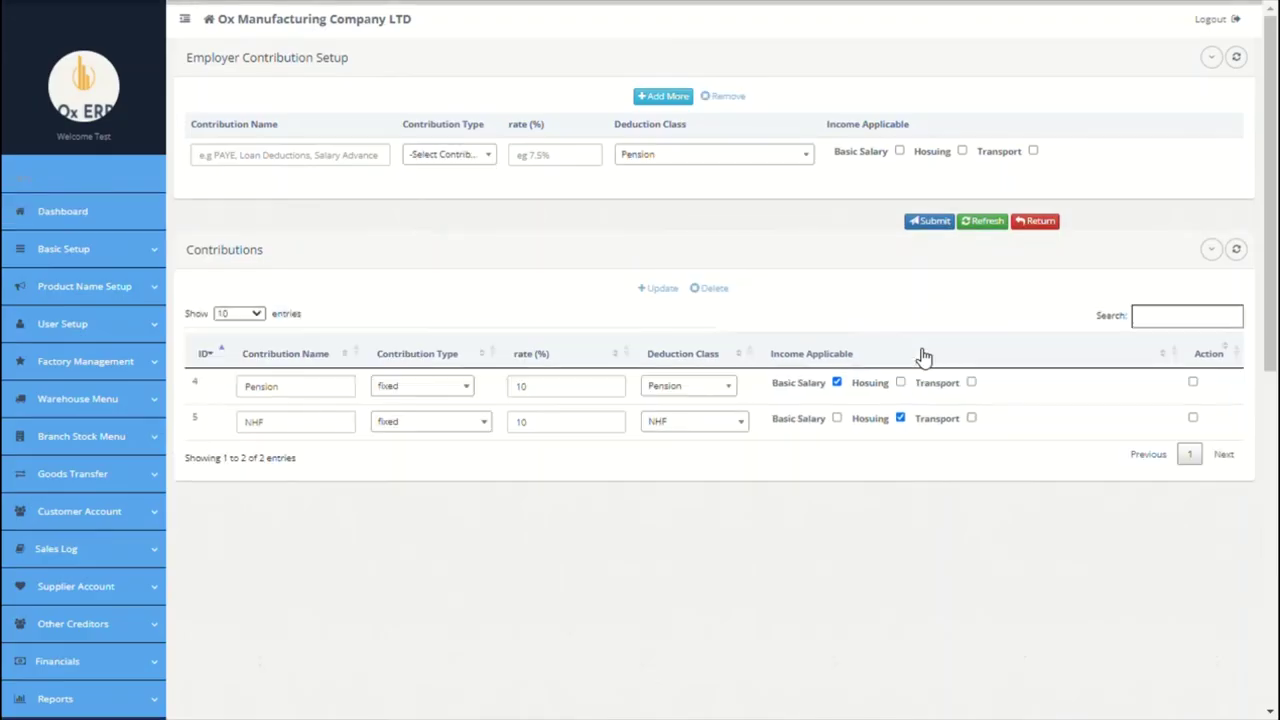
pyautogui.scroll(-1, 670, 440)
pyautogui.scroll(-4, 614, 472)
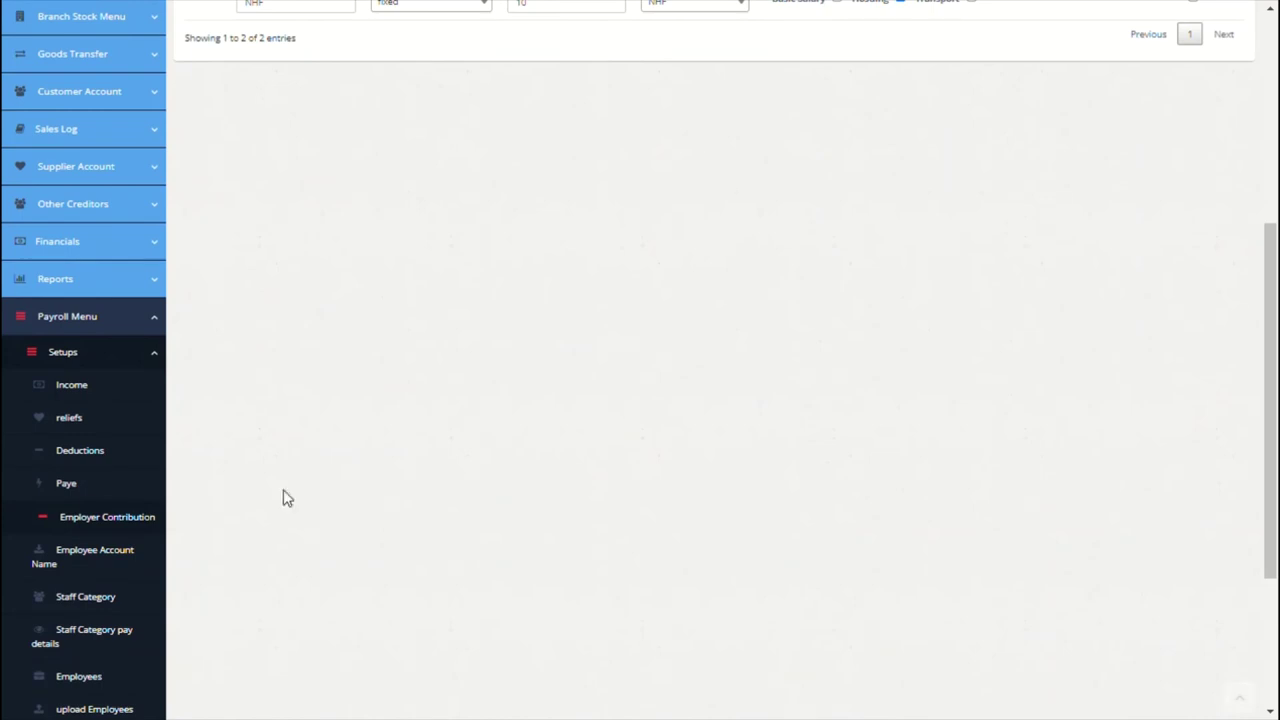
# Step: Enter the employee account names Zenith Bank and Federal Hosuing Bank
pyautogui.click(78, 566)
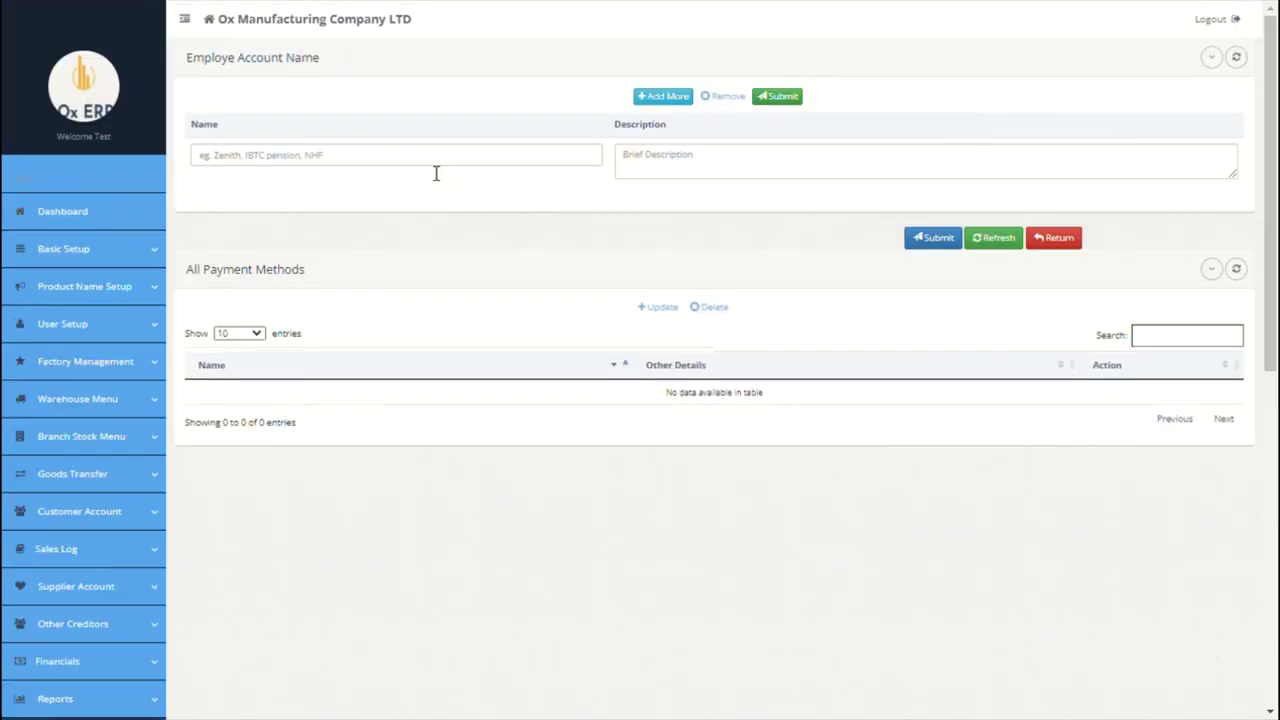
pyautogui.click(436, 174)
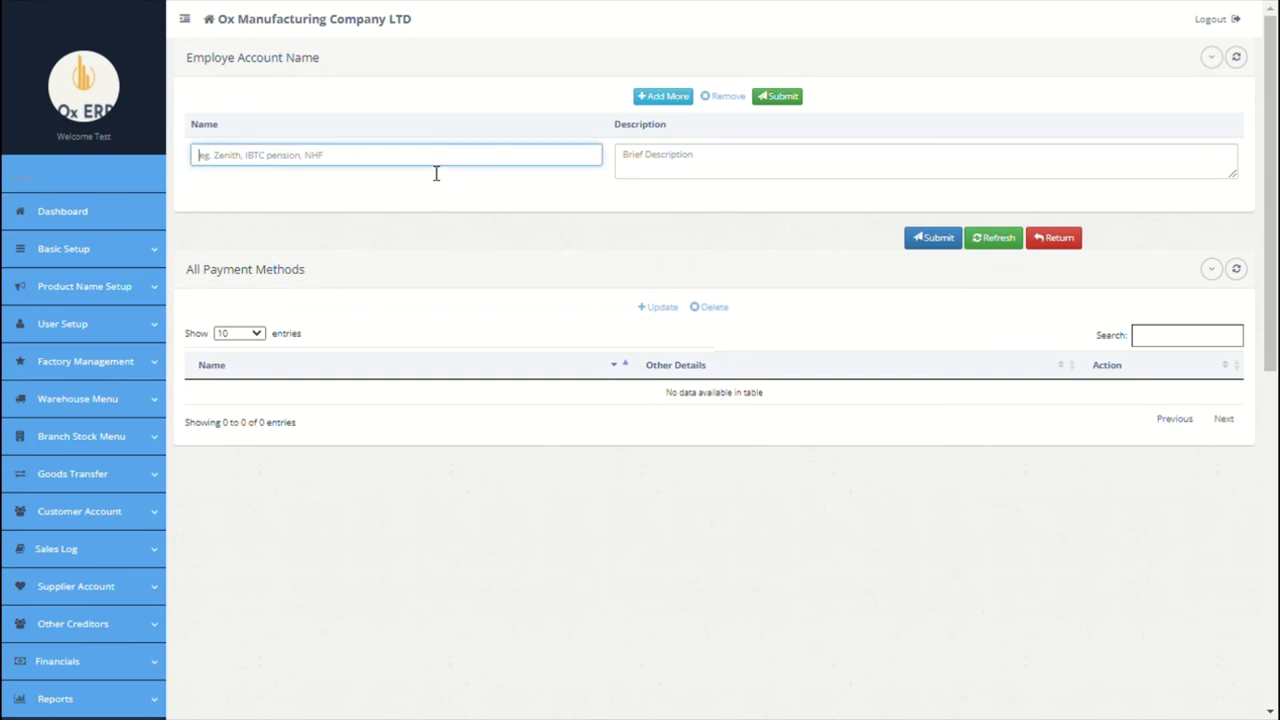
pyautogui.write('Zenith Bank')
pyautogui.click(731, 184)
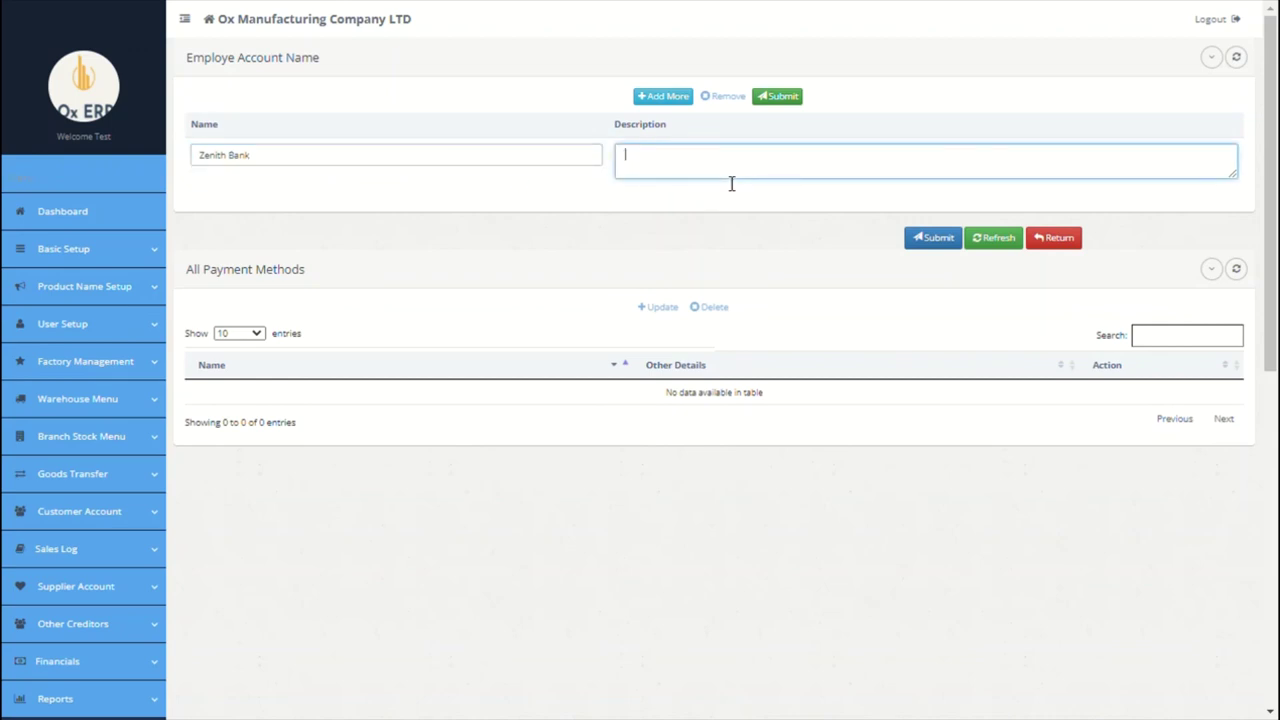
pyautogui.click(655, 100)
pyautogui.click(454, 155)
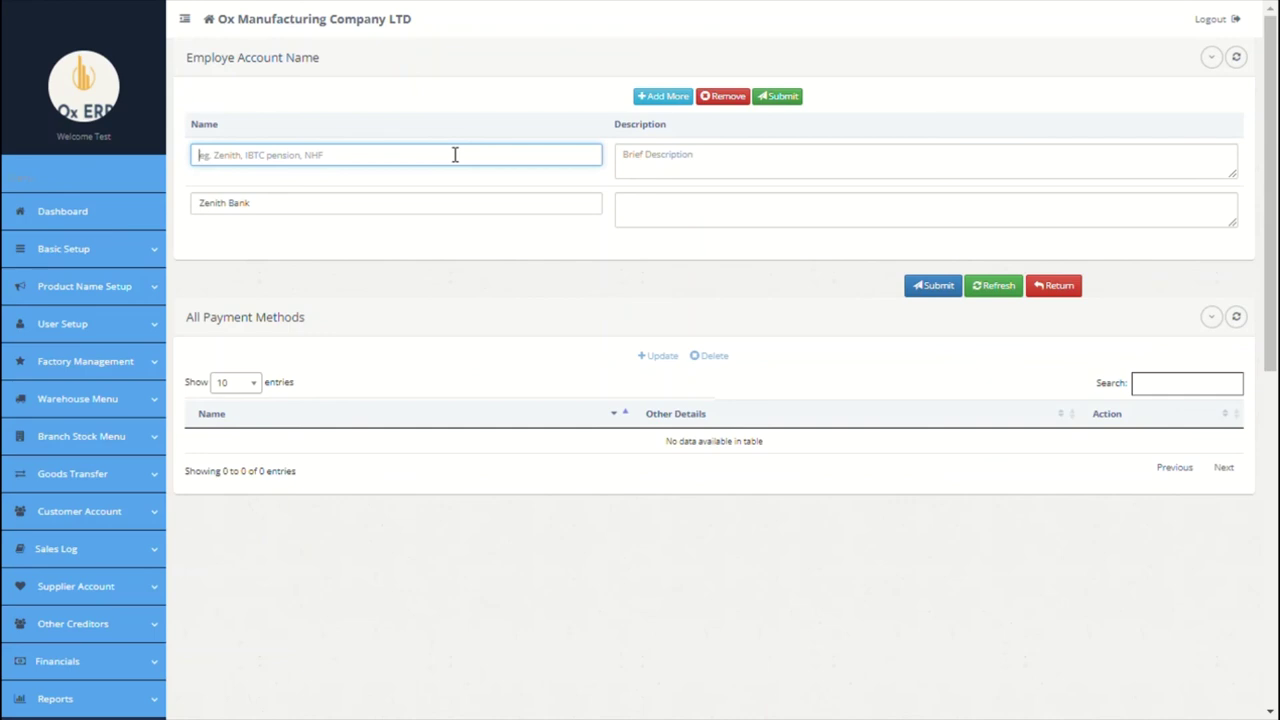
pyautogui.write('Fede')
pyautogui.write('ral')
pyautogui.write(' M')
pyautogui.press('BackSpace')
pyautogui.press('BackSpace')
pyautogui.write('Hosuing Bank')
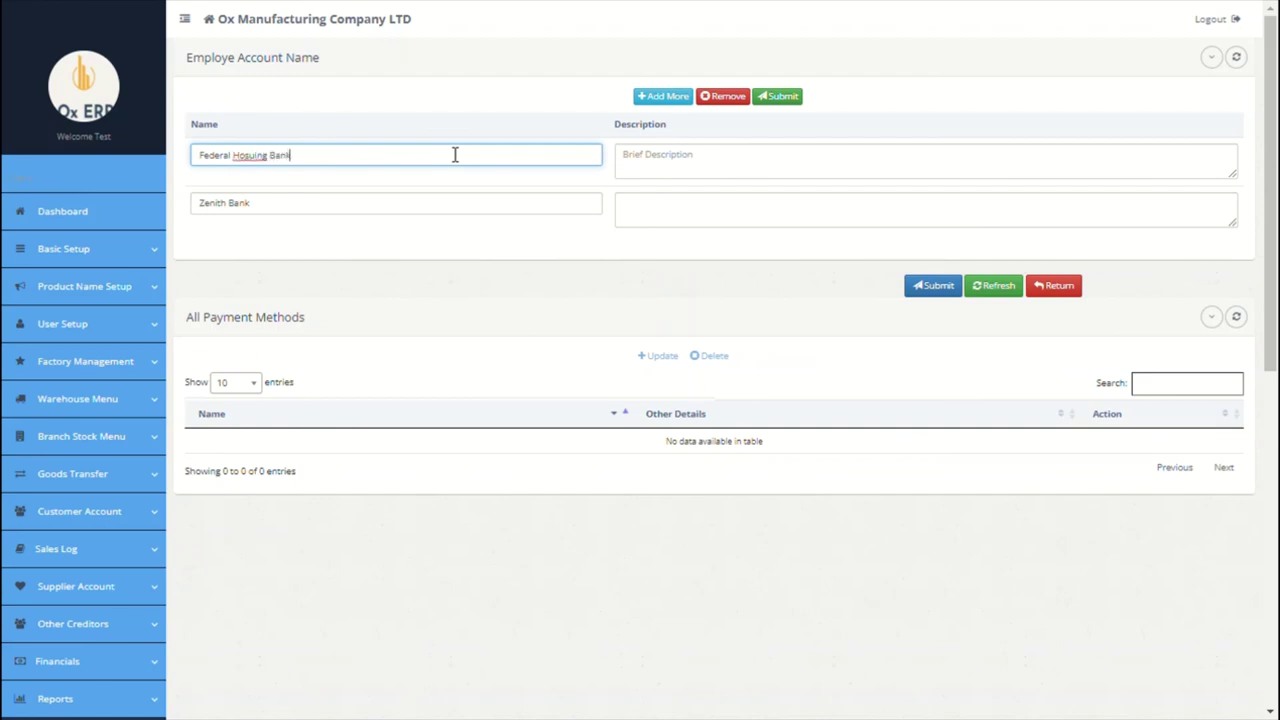
pyautogui.click(646, 166)
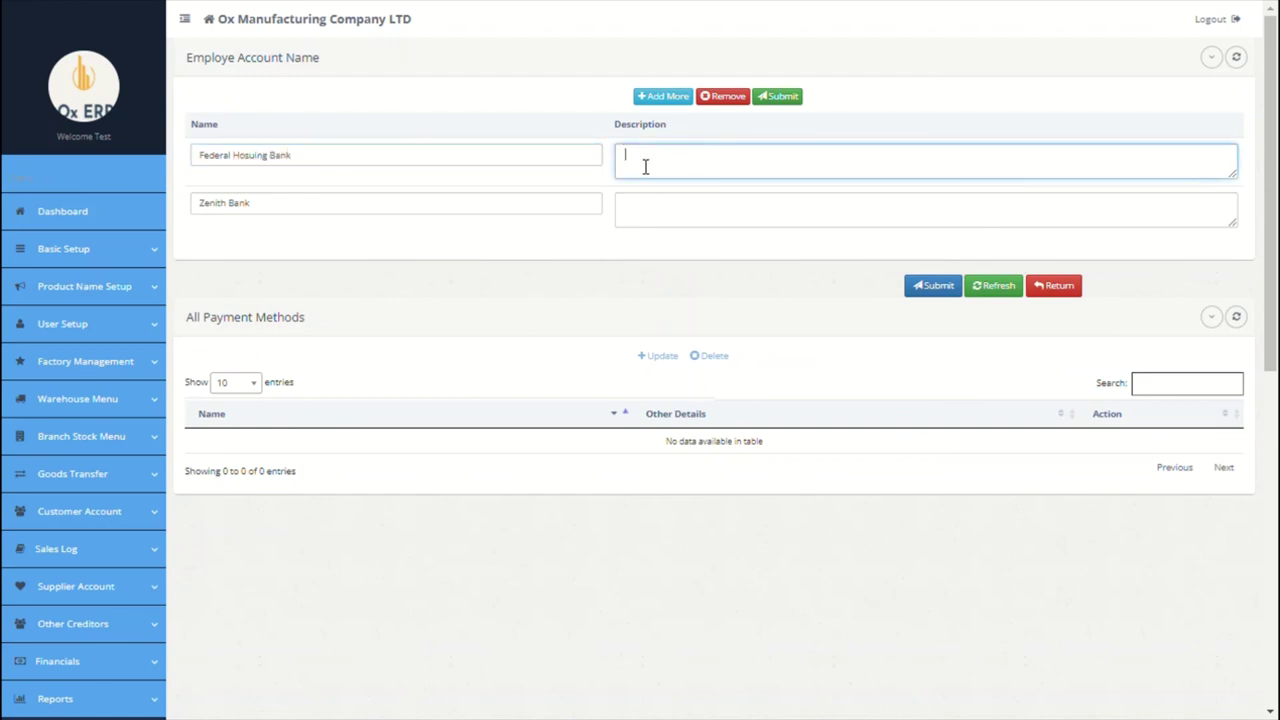
# Step: Add IRS and Ox Pension Manager as account names and save all four
pyautogui.click(658, 98)
pyautogui.click(518, 155)
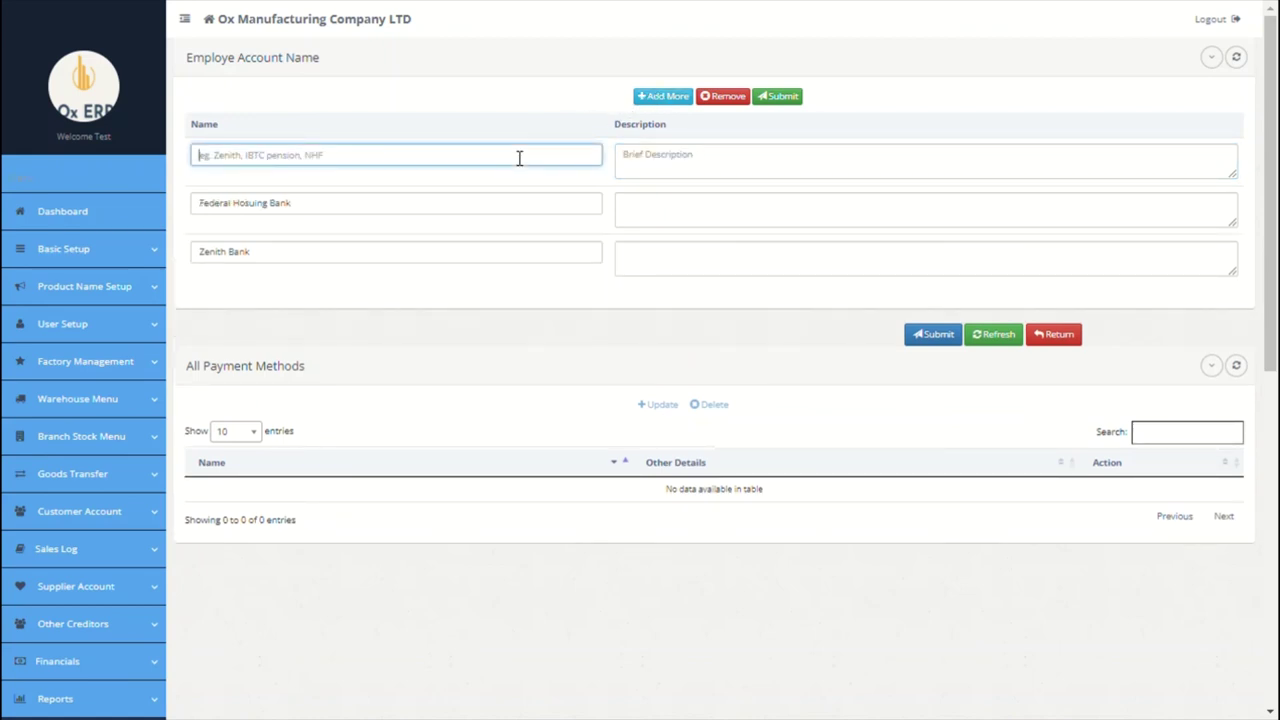
pyautogui.write('F')
pyautogui.click(670, 173)
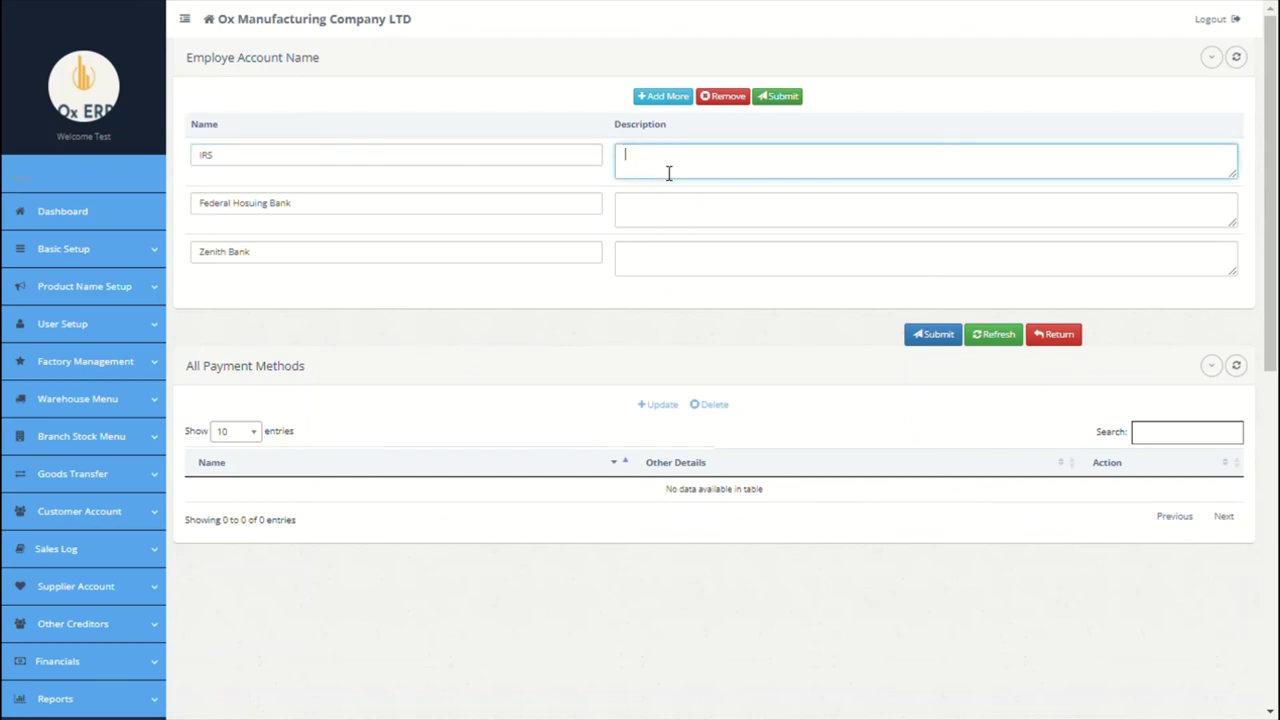
pyautogui.click(663, 96)
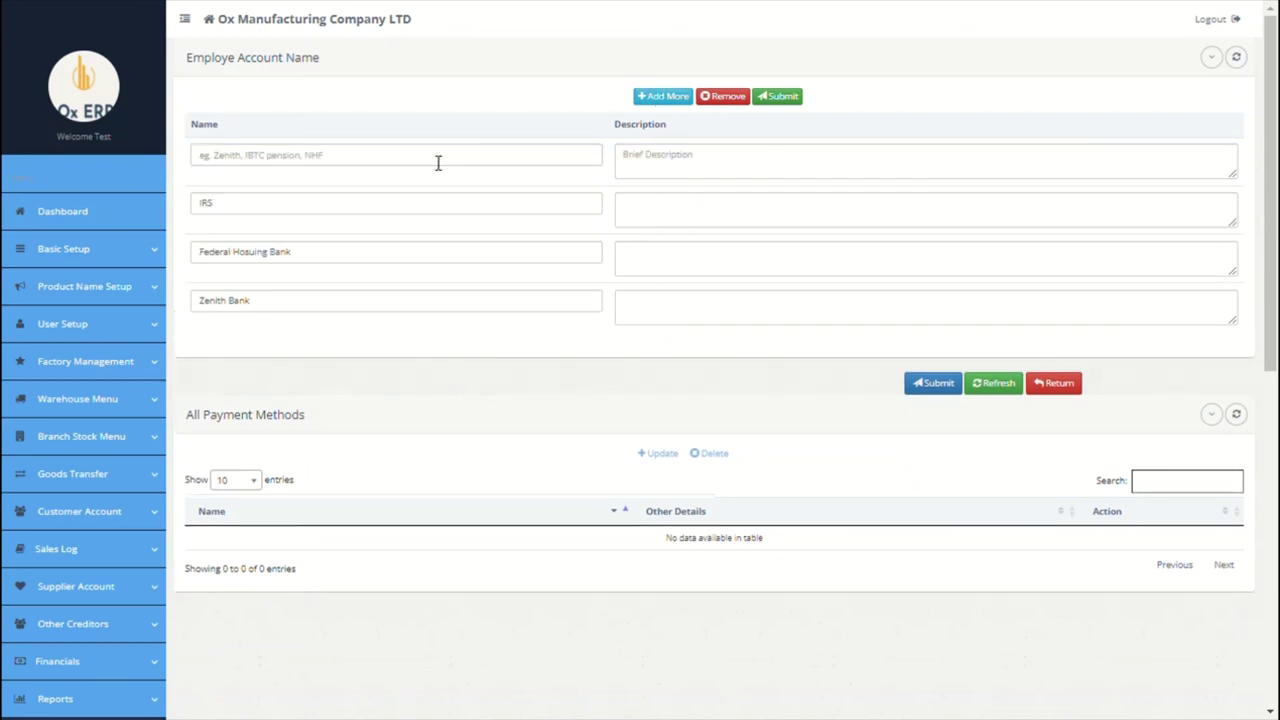
pyautogui.click(438, 160)
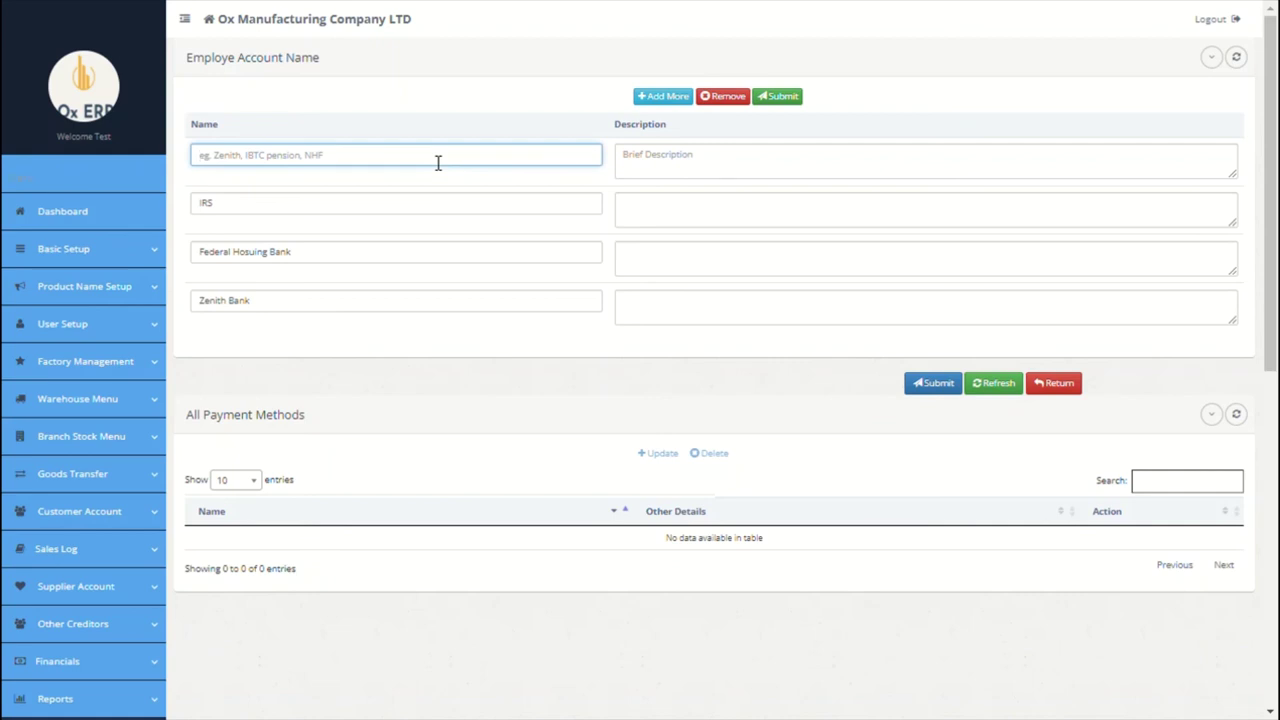
pyautogui.write('Pen')
pyautogui.write('sion Manag')
pyautogui.write('Ox')
pyautogui.click(767, 148)
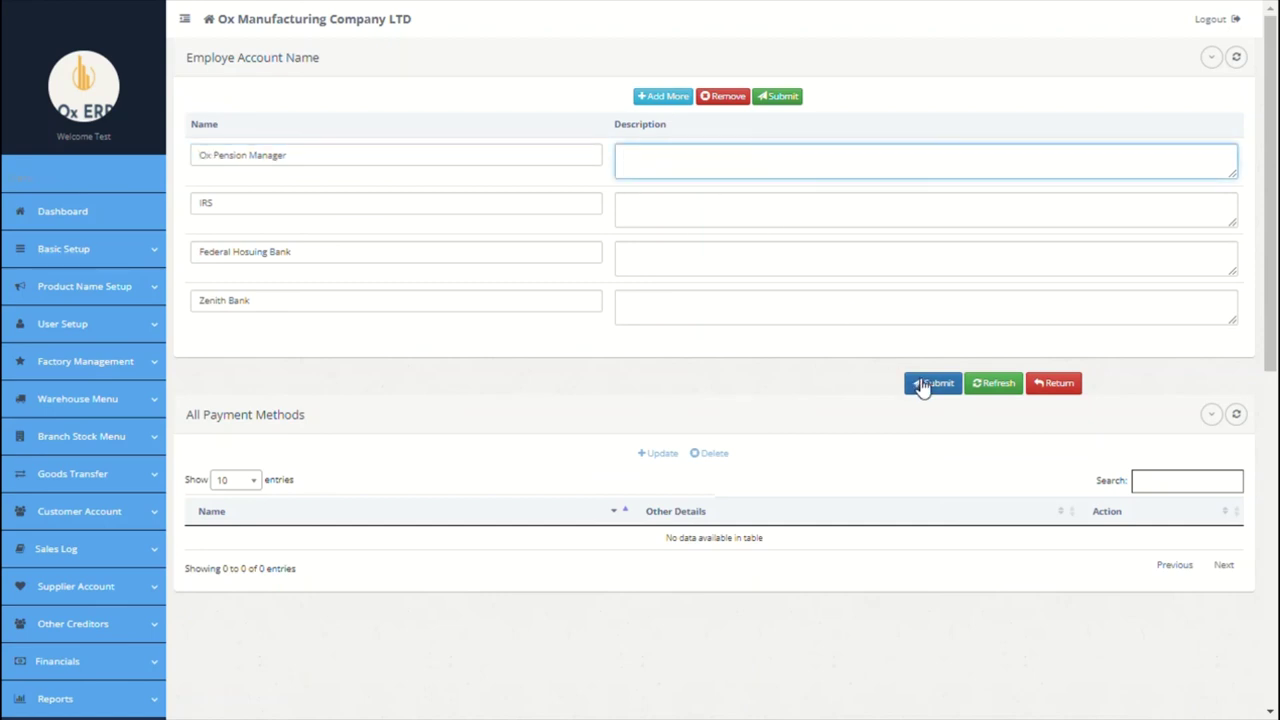
pyautogui.click(915, 383)
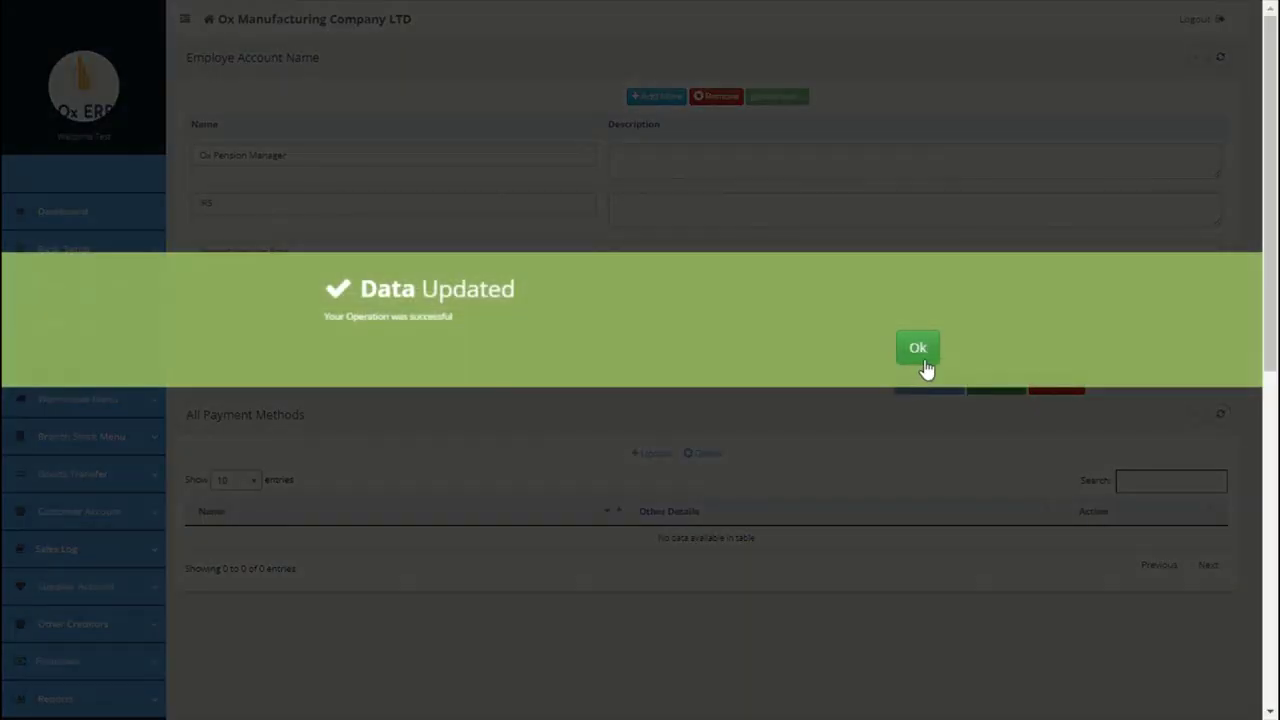
pyautogui.click(922, 355)
pyautogui.scroll(-6, 536, 410)
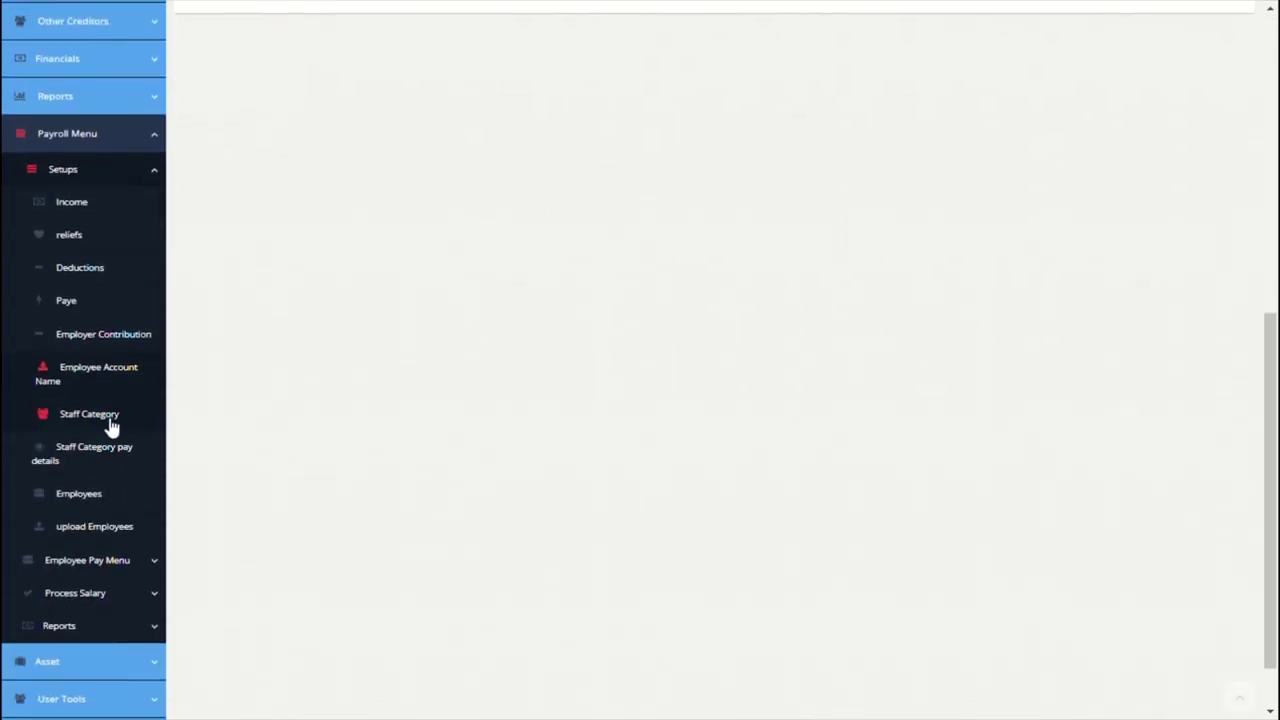
# Step: Open Staff Category Setup under Payroll Menu > Setups and click into the Name field
pyautogui.click(112, 425)
pyautogui.click(390, 160)
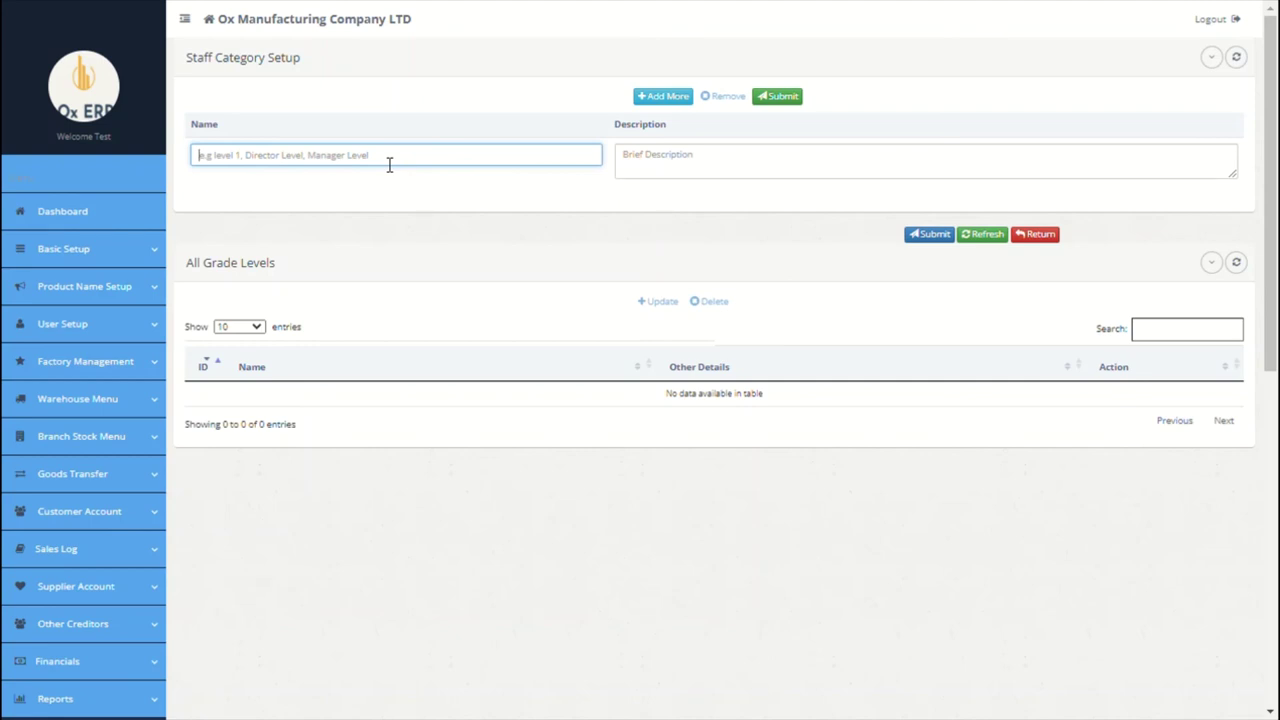
# Step: Enter staff categories level 1 ('all junior stagg') and level 2 ('mid level')
pyautogui.write('leve')
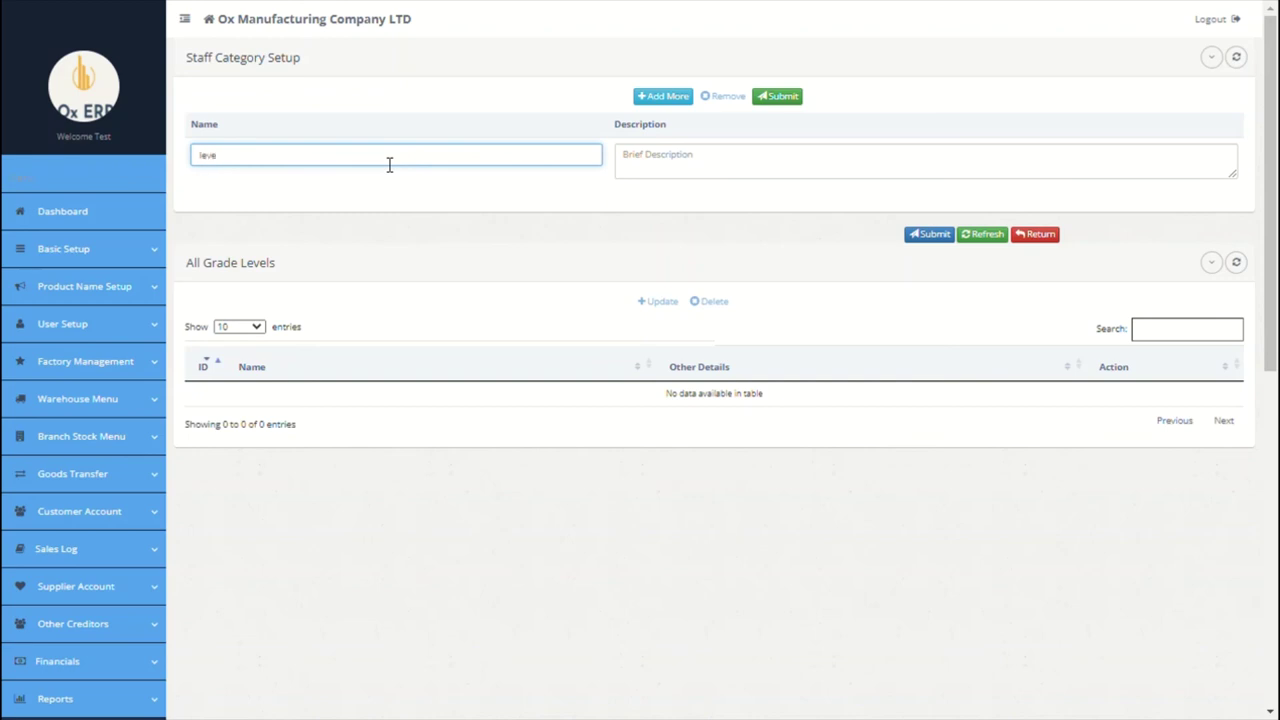
pyautogui.write('l 1')
pyautogui.click(656, 174)
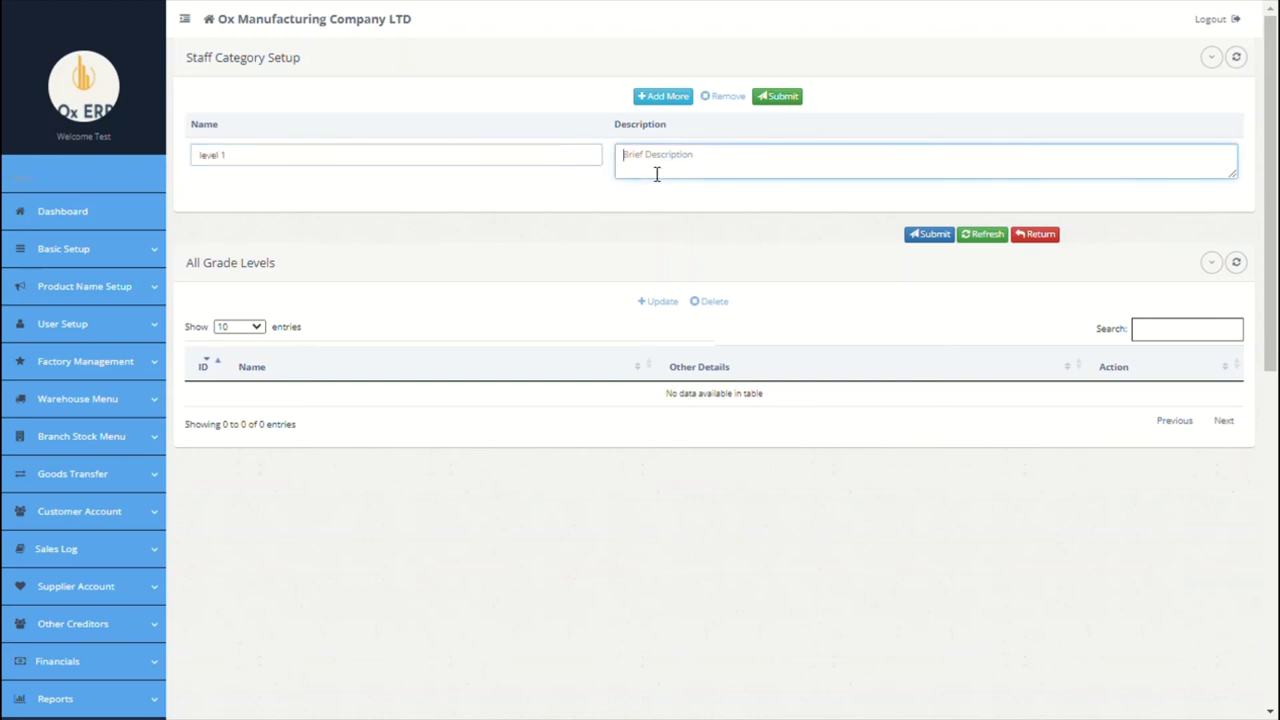
pyautogui.write('all junior stagg')
pyautogui.click(663, 96)
pyautogui.click(498, 160)
pyautogui.write('level')
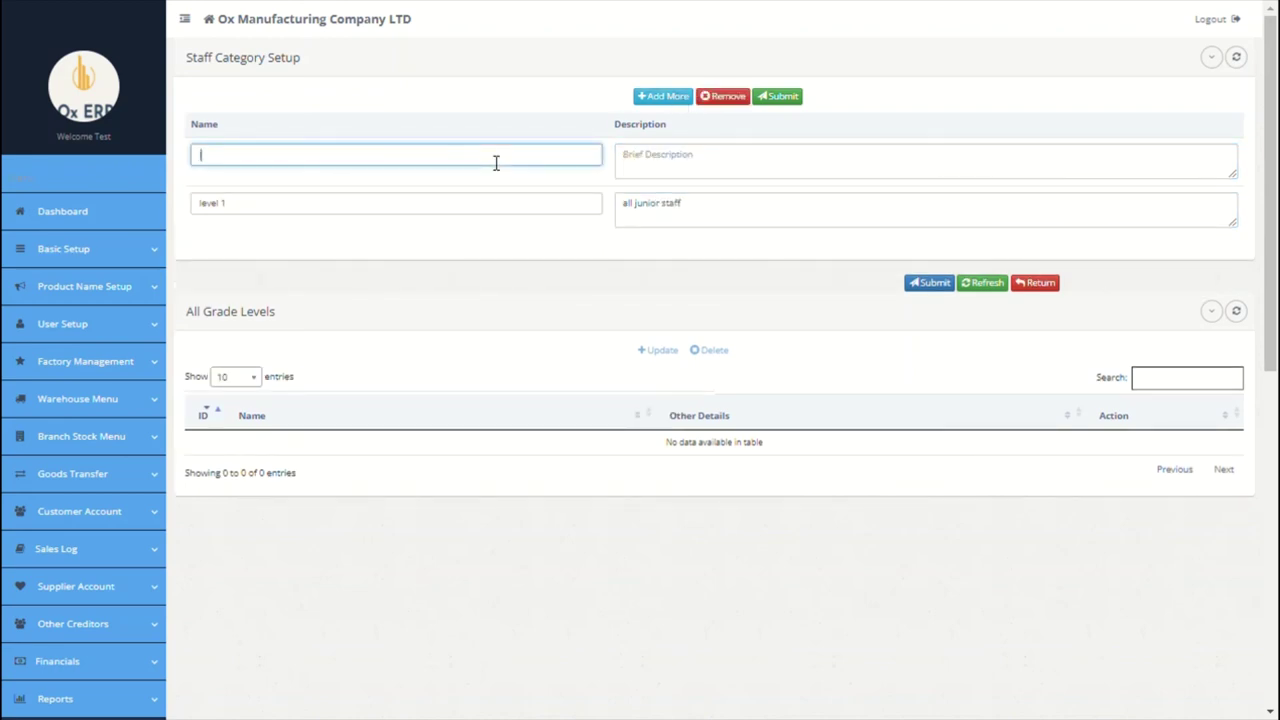
pyautogui.write(' 2')
pyautogui.click(737, 165)
pyautogui.write('mid le')
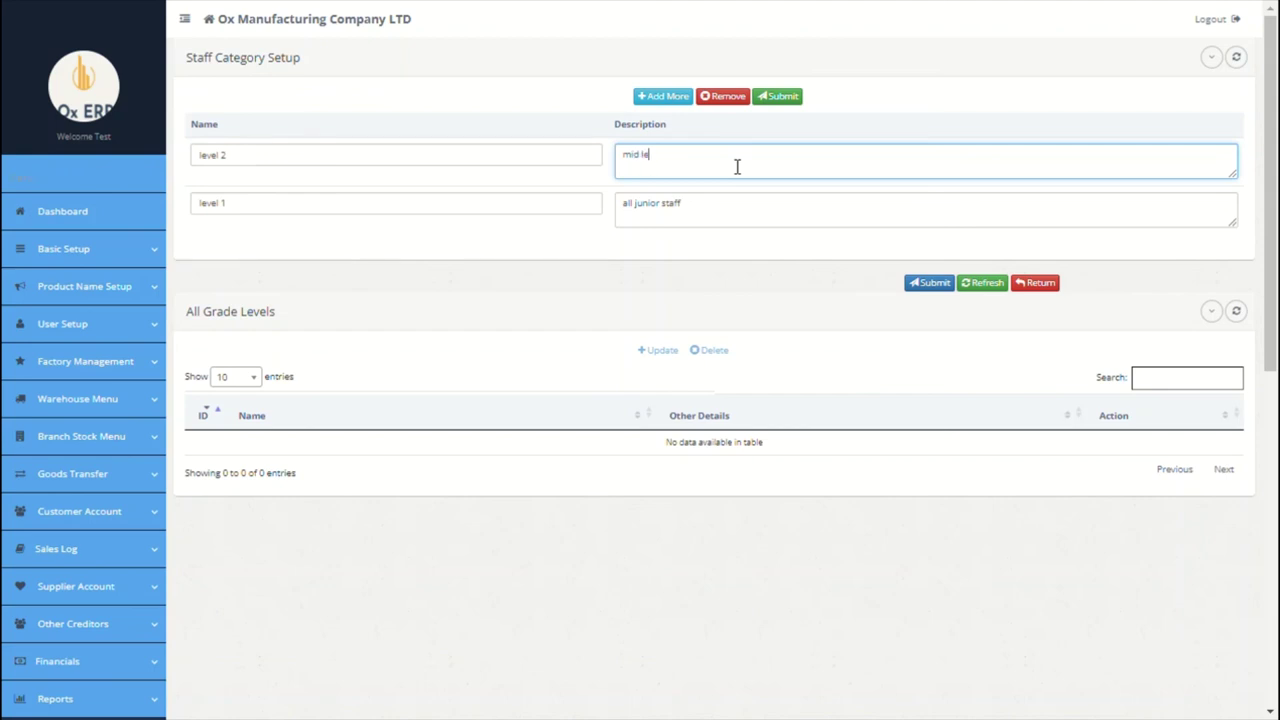
pyautogui.write('vel')
# Step: Add the manager and senior manager categories, then submit and acknowledge the confirmation
pyautogui.click(663, 96)
pyautogui.click(452, 160)
pyautogui.write('mana')
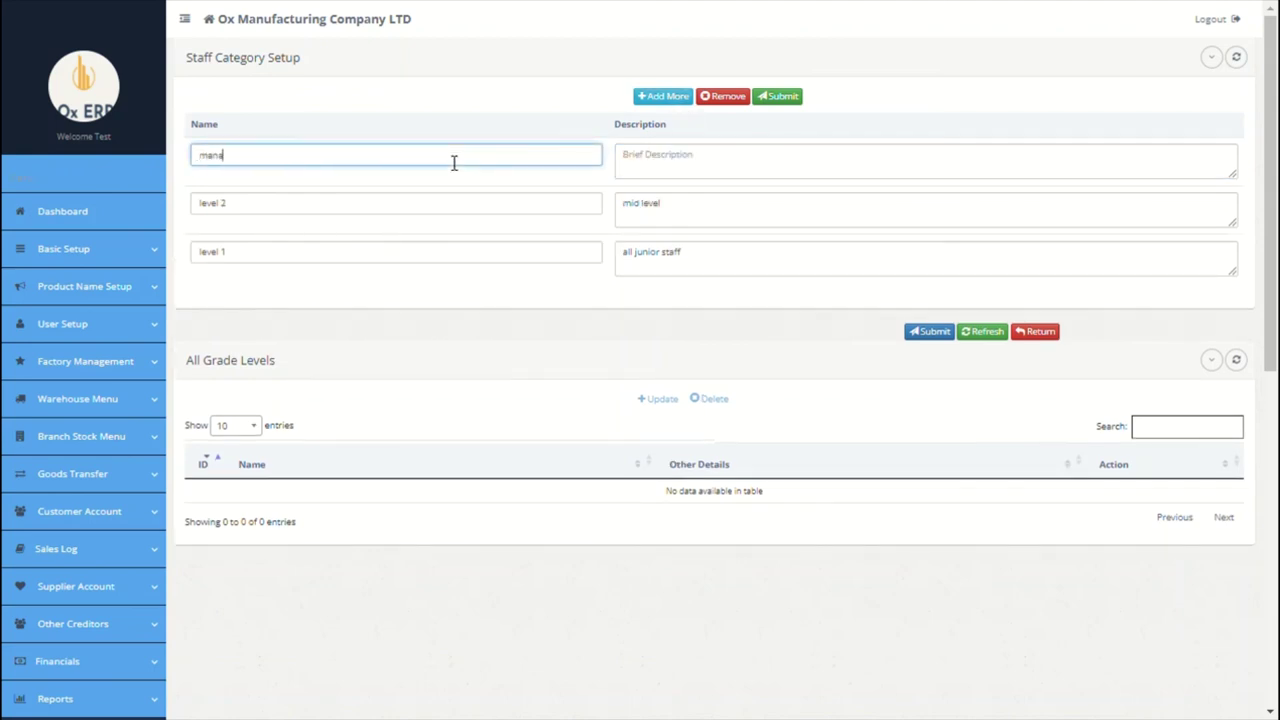
pyautogui.write('ger')
pyautogui.click(641, 170)
pyautogui.click(675, 98)
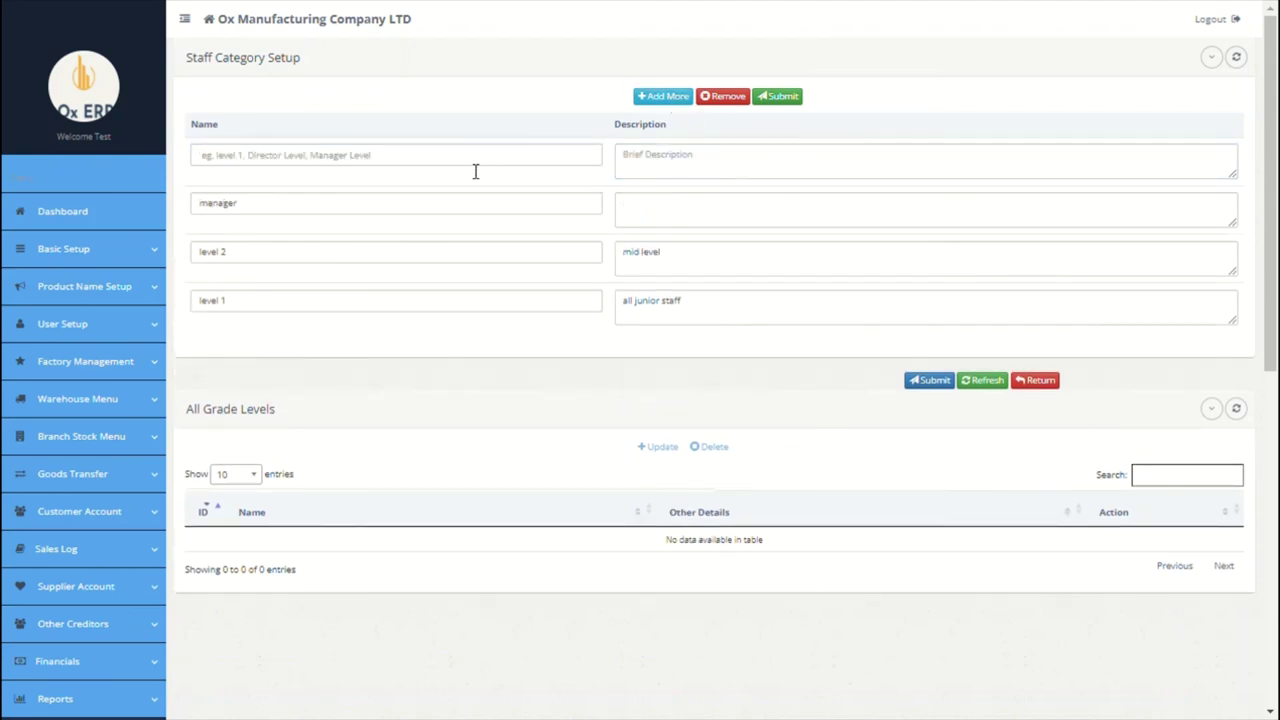
pyautogui.click(475, 171)
pyautogui.write('senior manager')
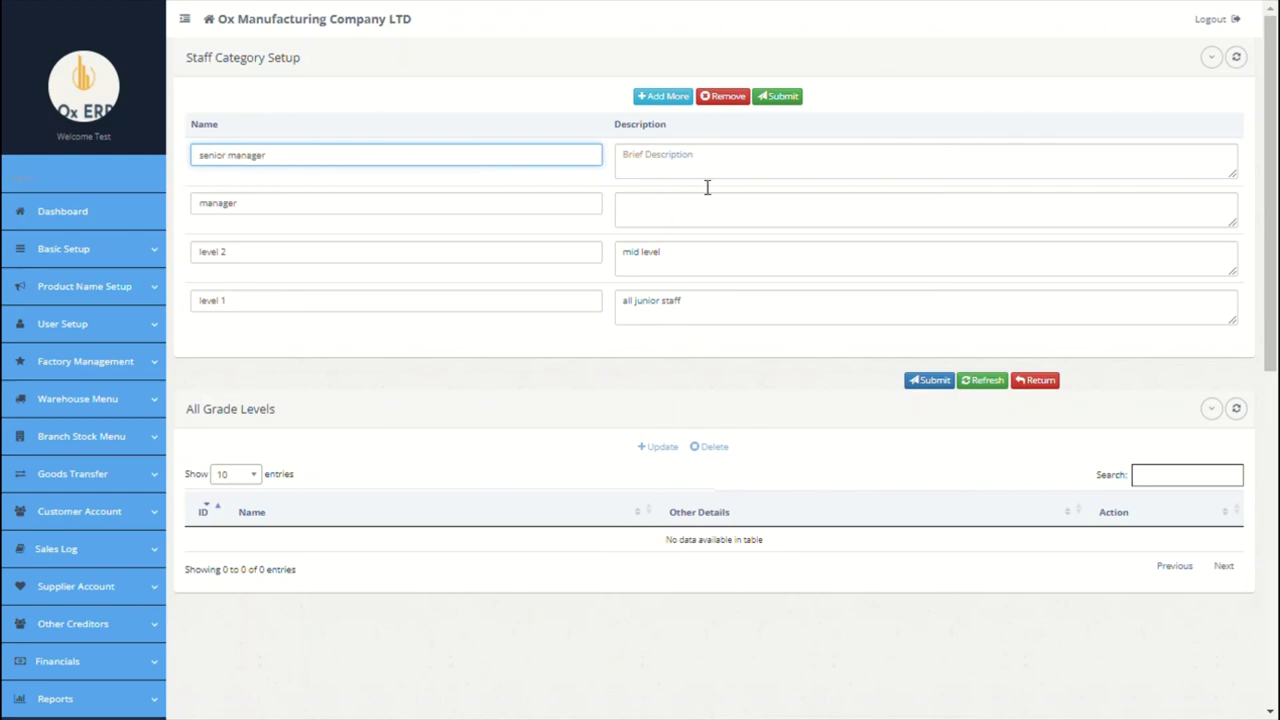
pyautogui.click(707, 182)
pyautogui.click(930, 384)
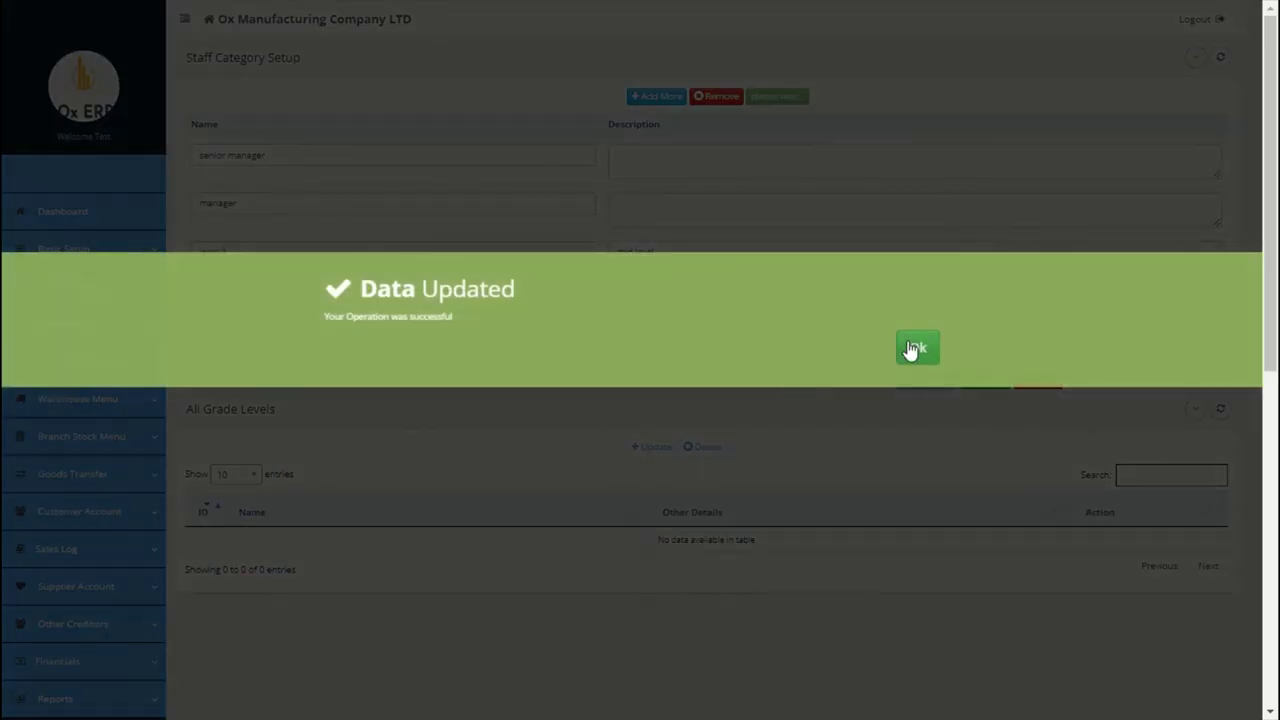
pyautogui.click(917, 346)
# Step: Load Level 1's pay configuration from Staff Category pay details and review its fields
pyautogui.scroll(-5, 910, 349)
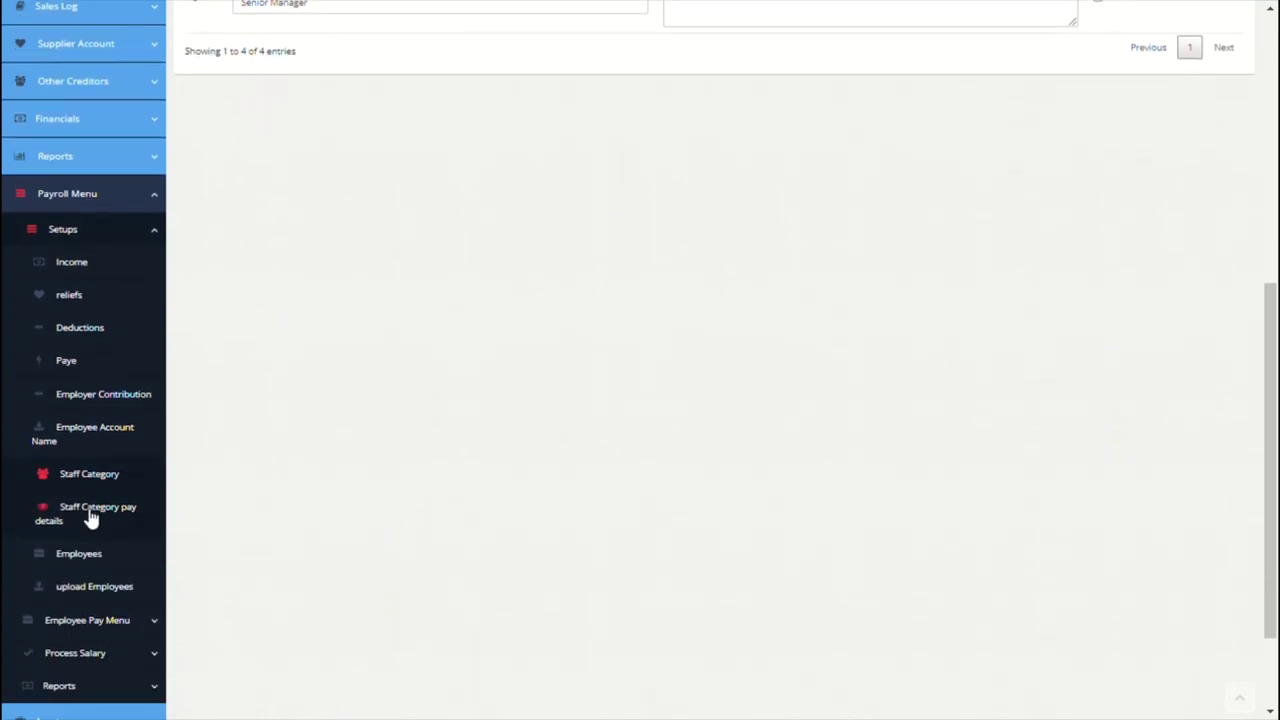
pyautogui.click(91, 517)
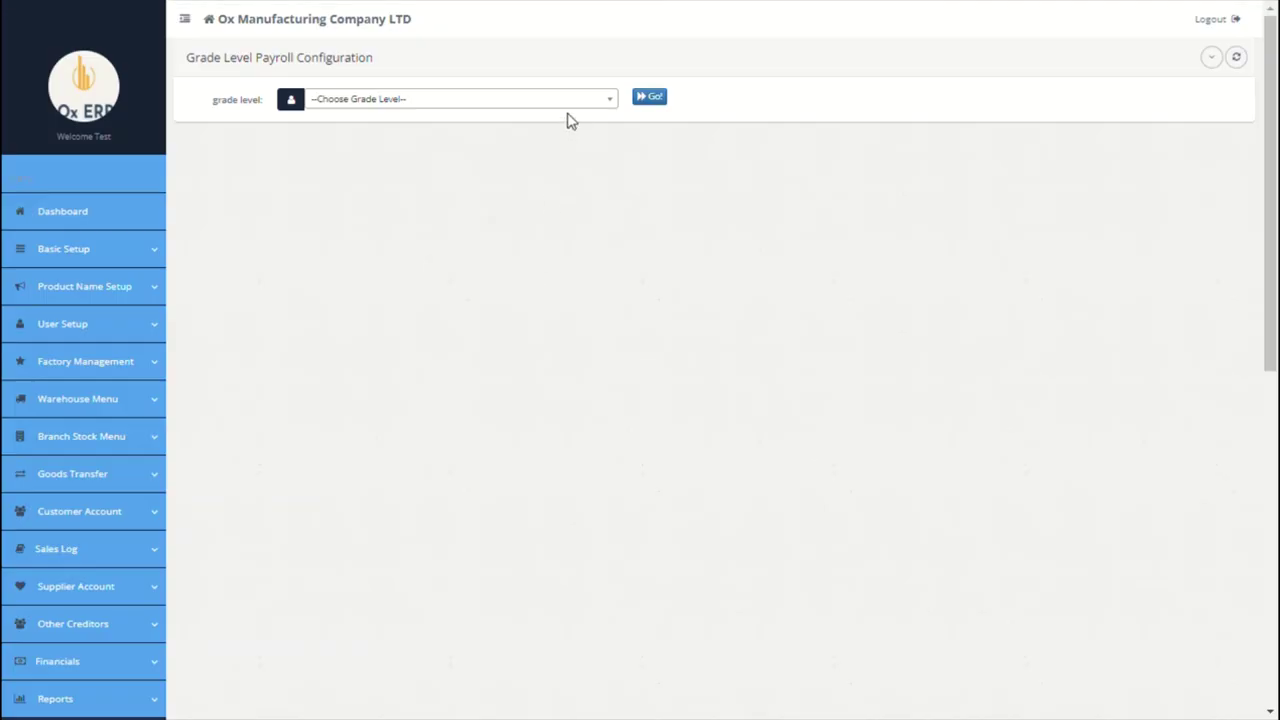
pyautogui.click(575, 101)
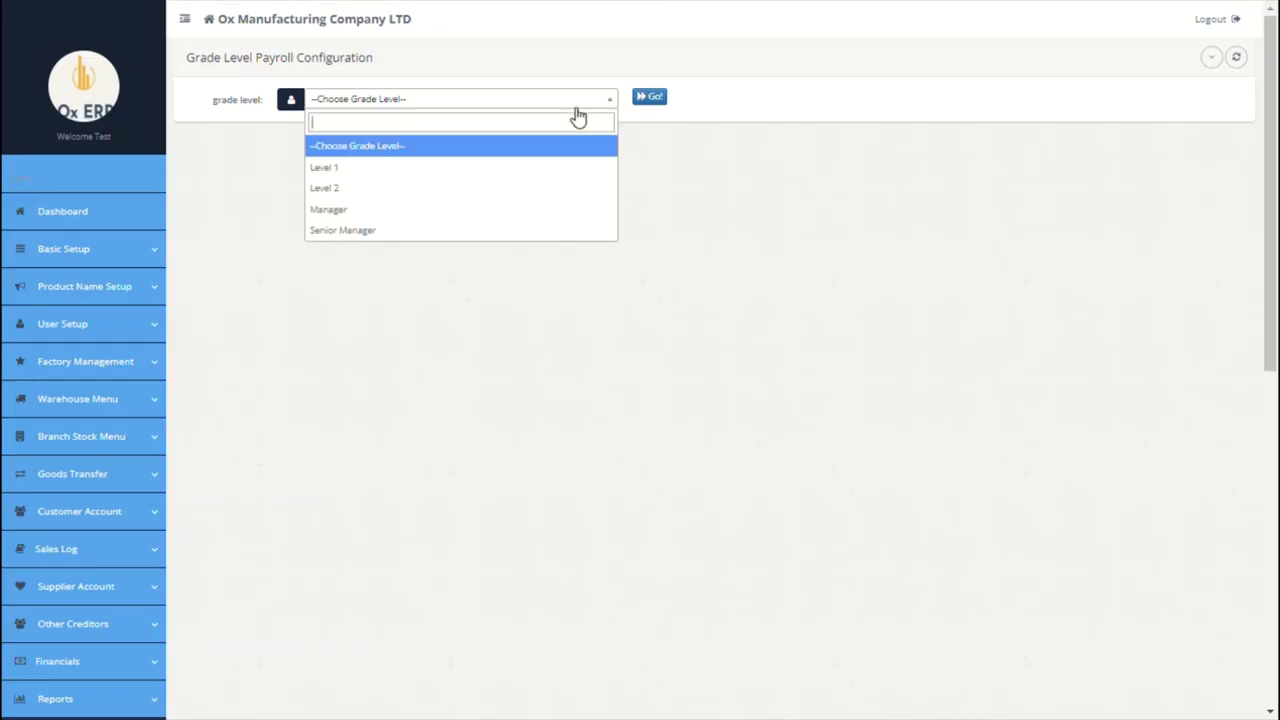
pyautogui.click(656, 97)
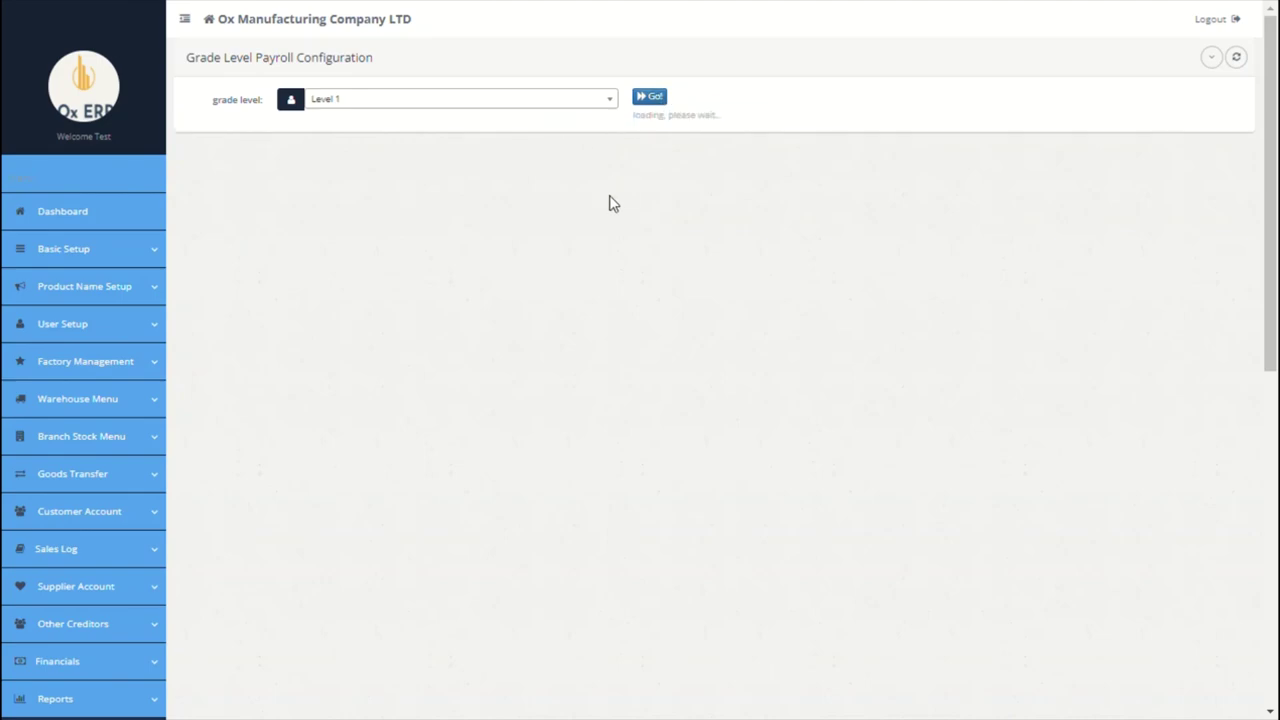
pyautogui.scroll(-4, 350, 195)
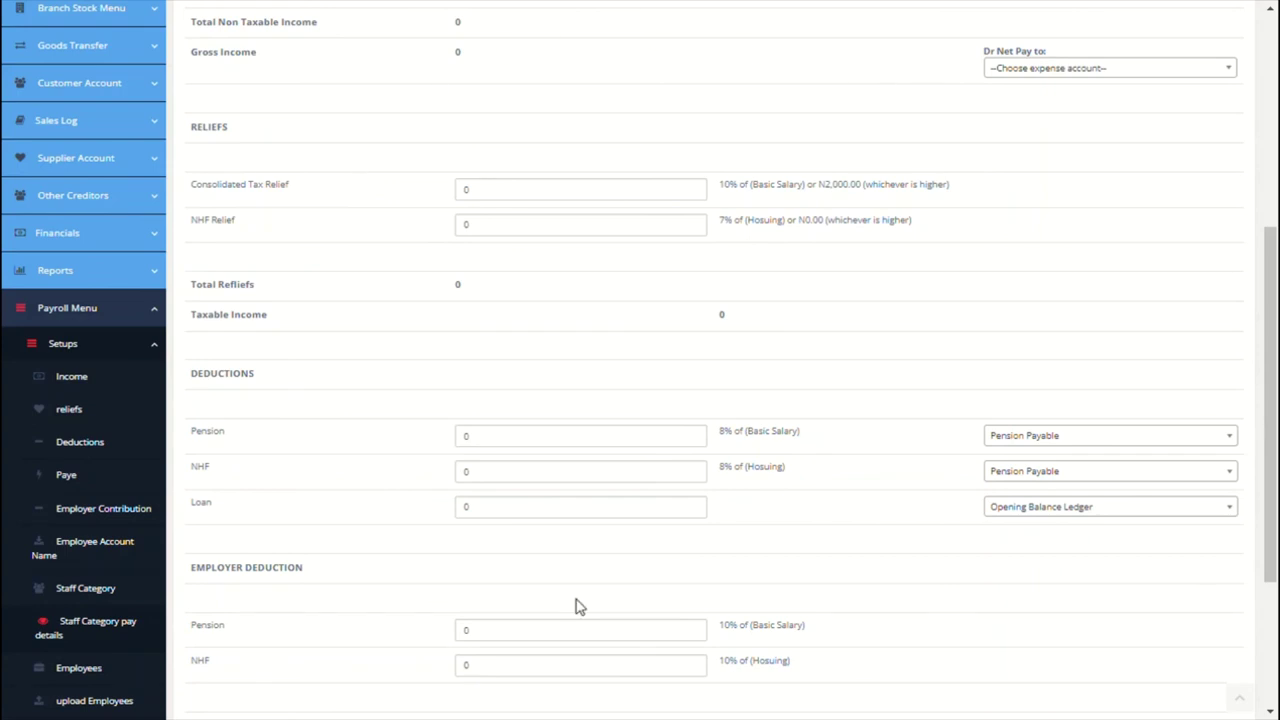
pyautogui.scroll(2, 880, 480)
pyautogui.scroll(3, 897, 411)
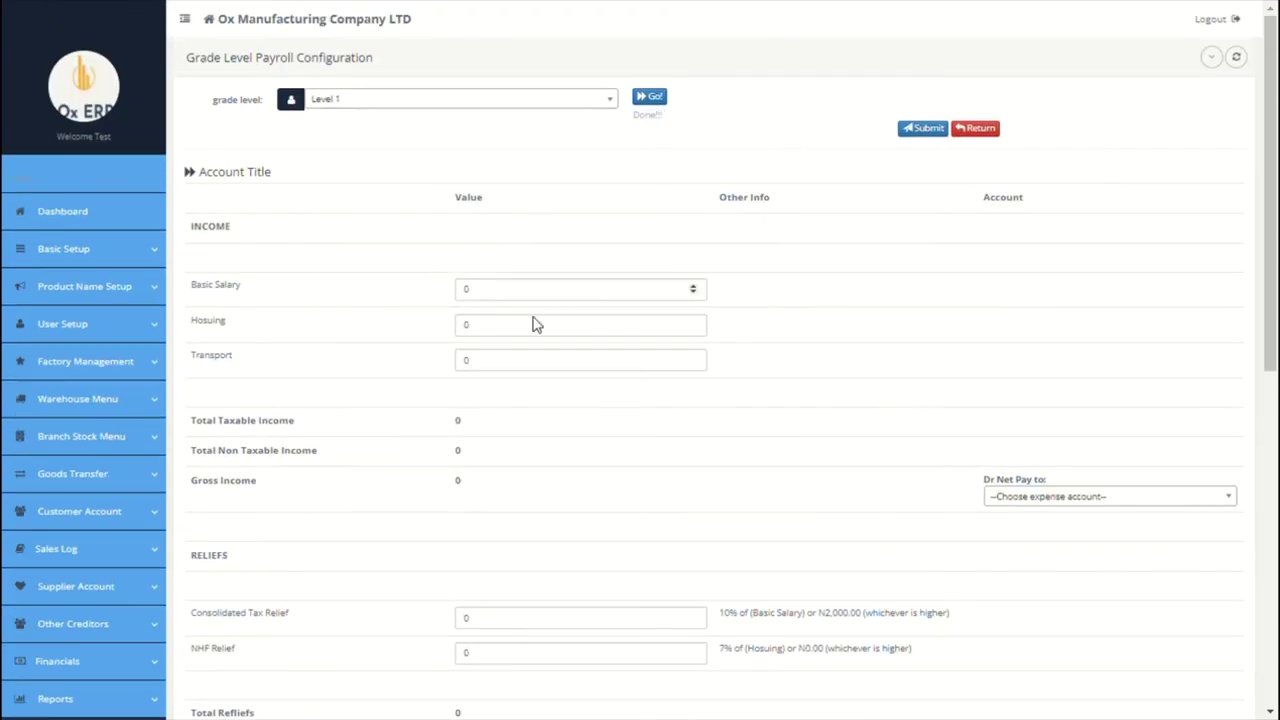
# Step: Enter Level 1 basic salary 29000, housing 5000 and transport 2300
pyautogui.click(466, 290)
pyautogui.write('29000')
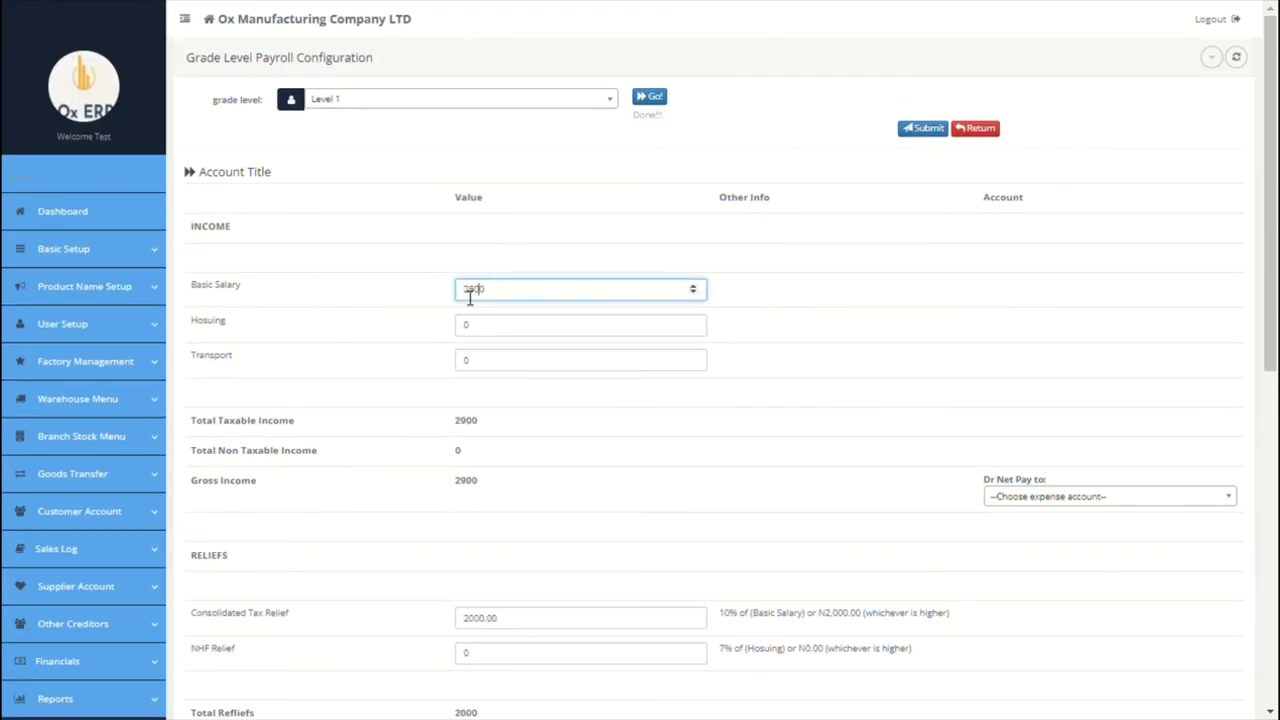
pyautogui.click(472, 330)
pyautogui.press('BackSpace')
pyautogui.write('5000')
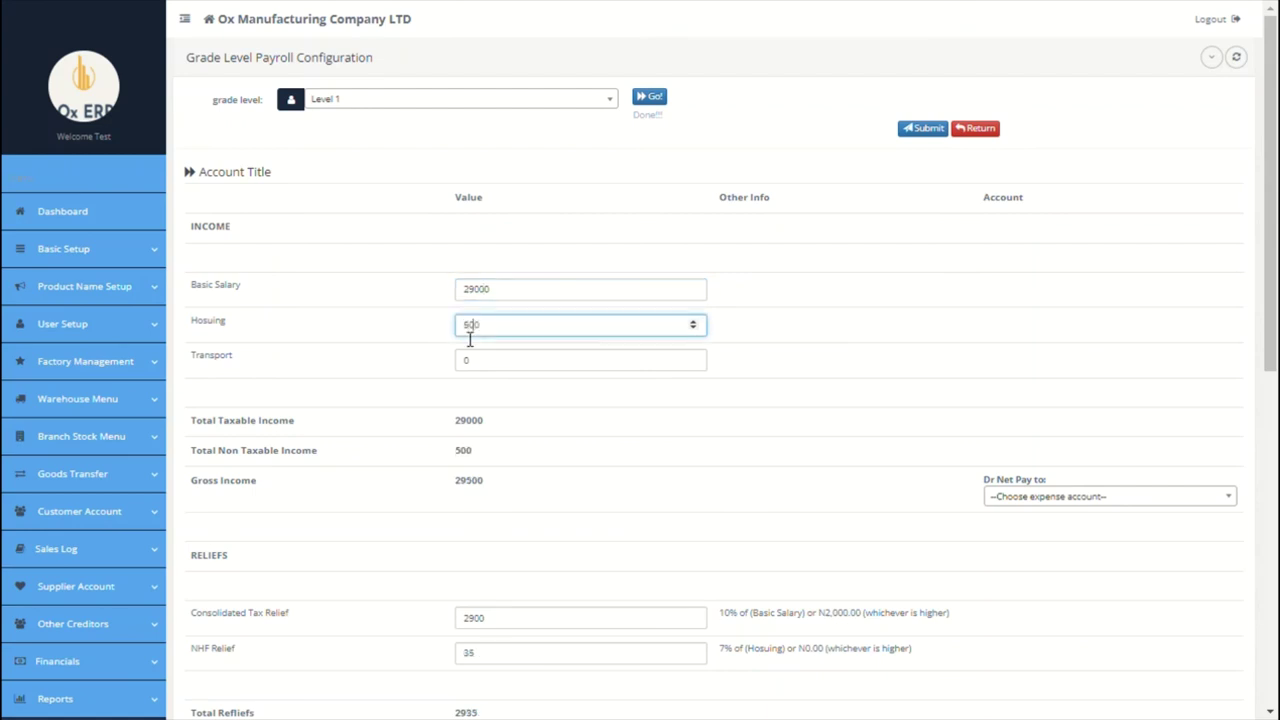
pyautogui.click(472, 375)
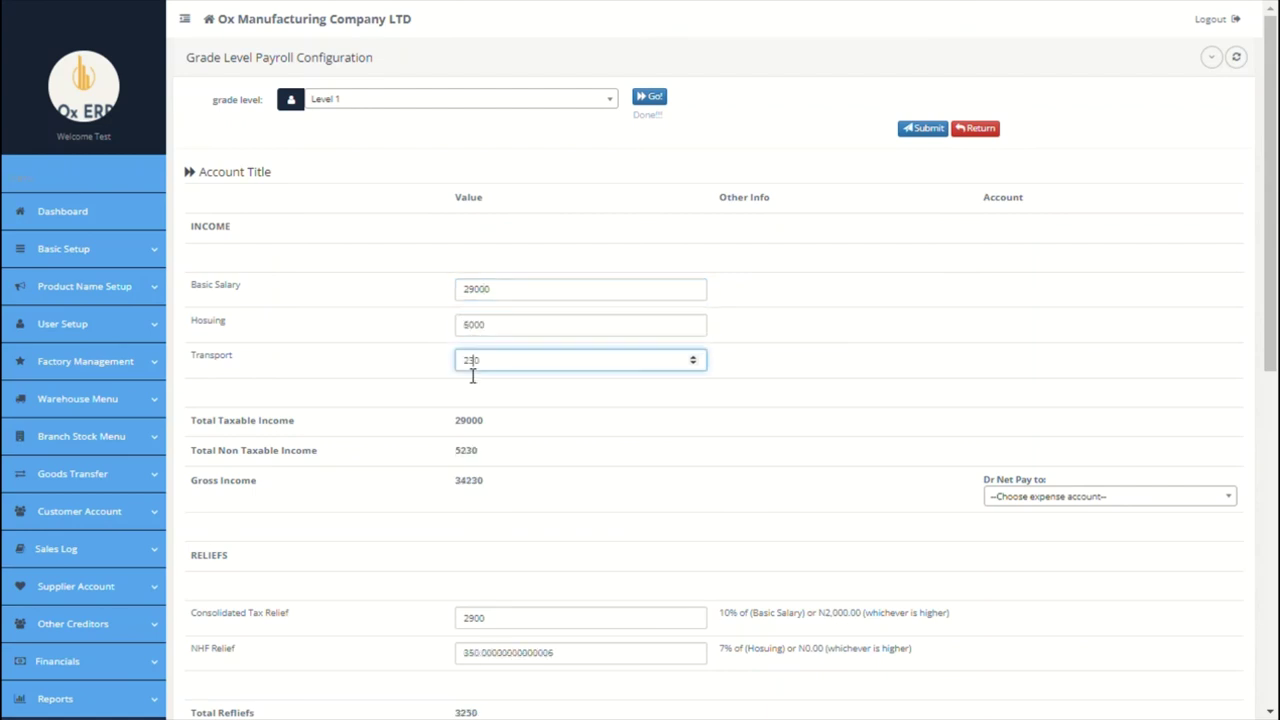
# Step: Debit Level 1 net pay to Salary, keeping Opening Balance Ledger for loans
pyautogui.scroll(-1, 723, 466)
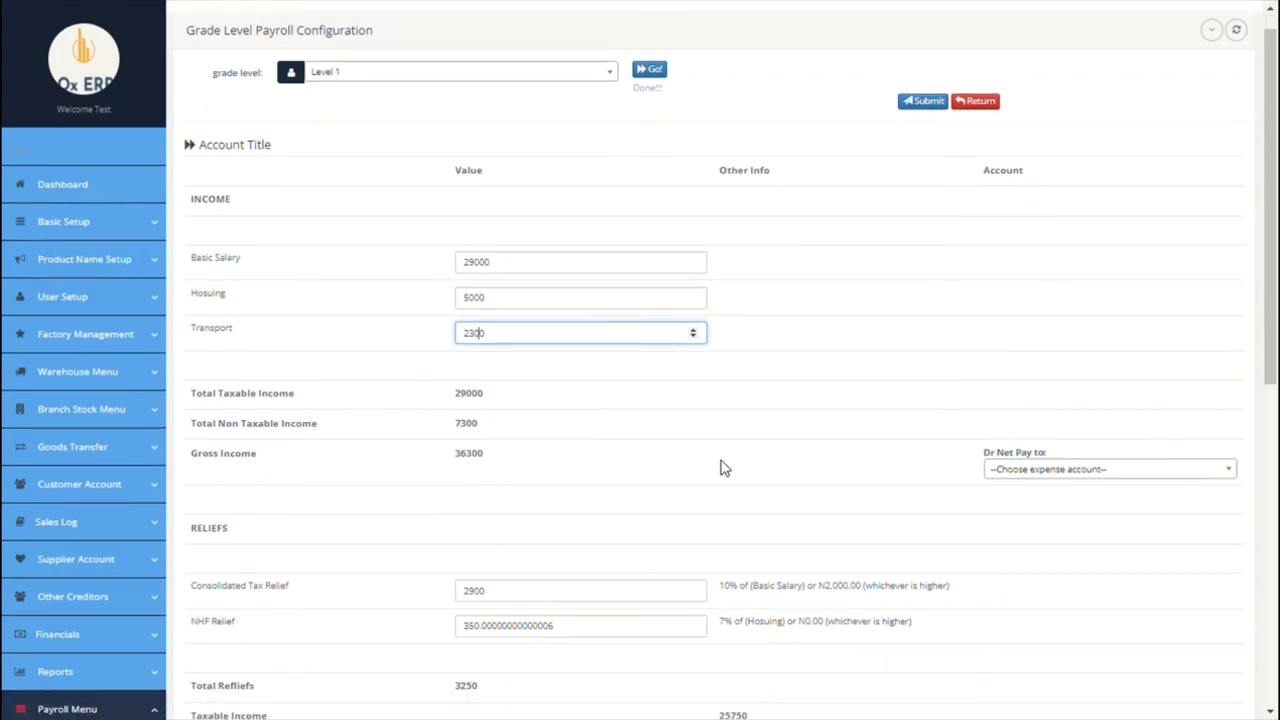
pyautogui.click(1097, 459)
pyautogui.click(1020, 528)
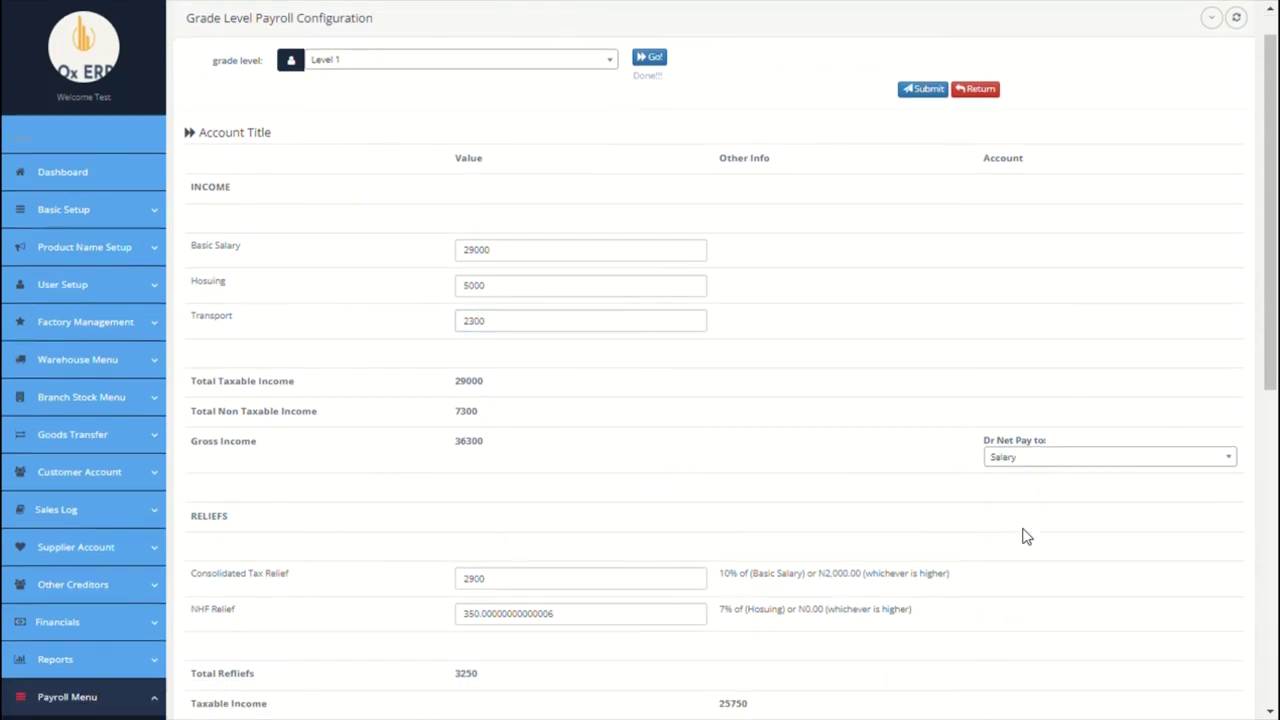
pyautogui.scroll(-2, 965, 488)
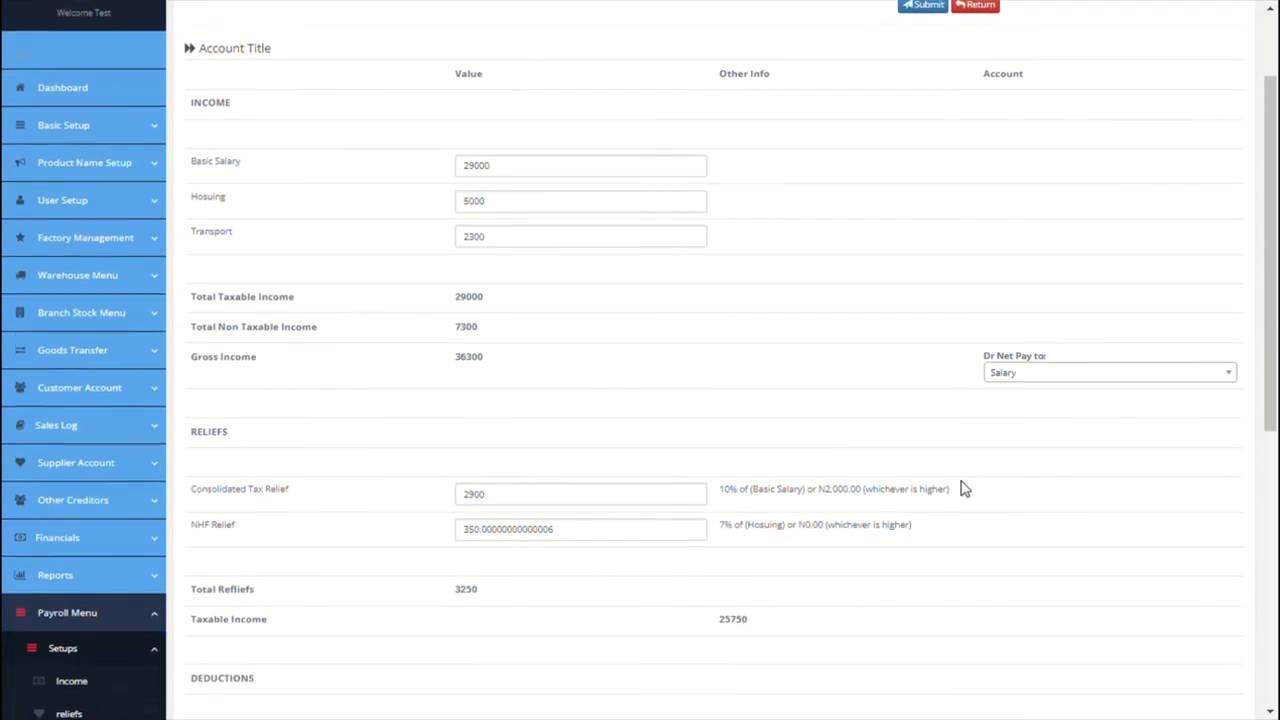
pyautogui.scroll(-5, 963, 488)
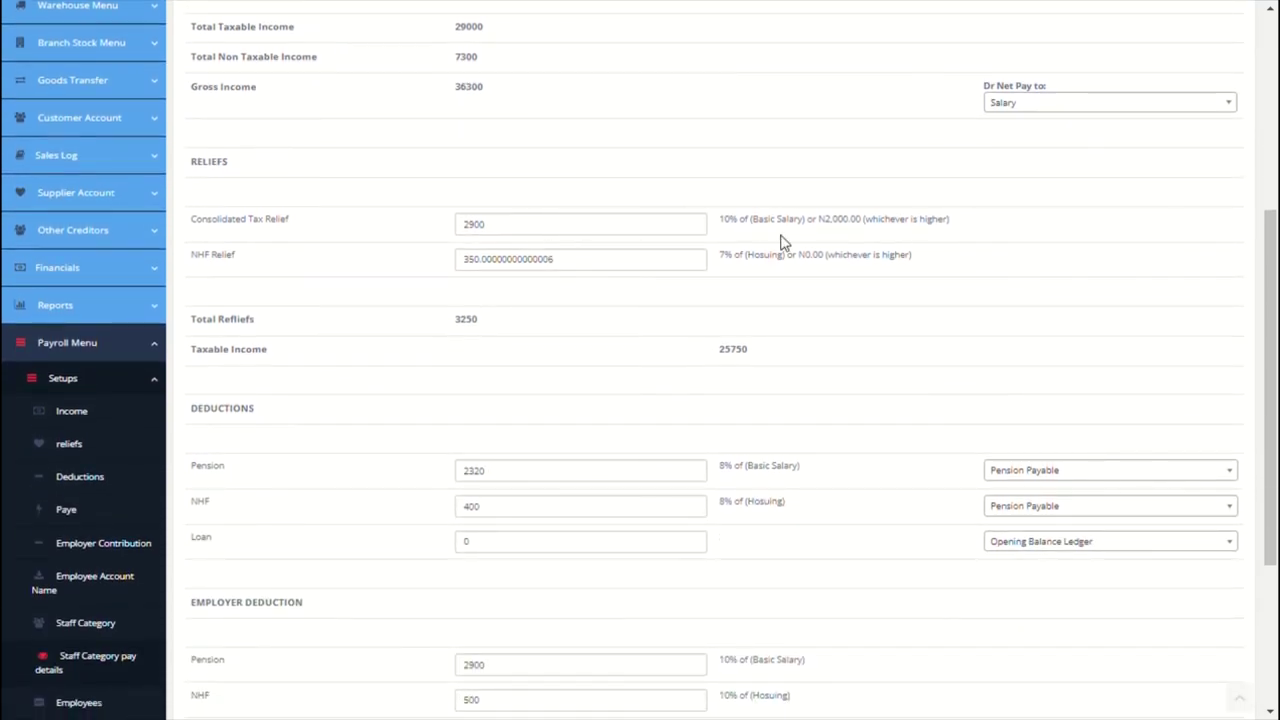
pyautogui.scroll(-2, 886, 340)
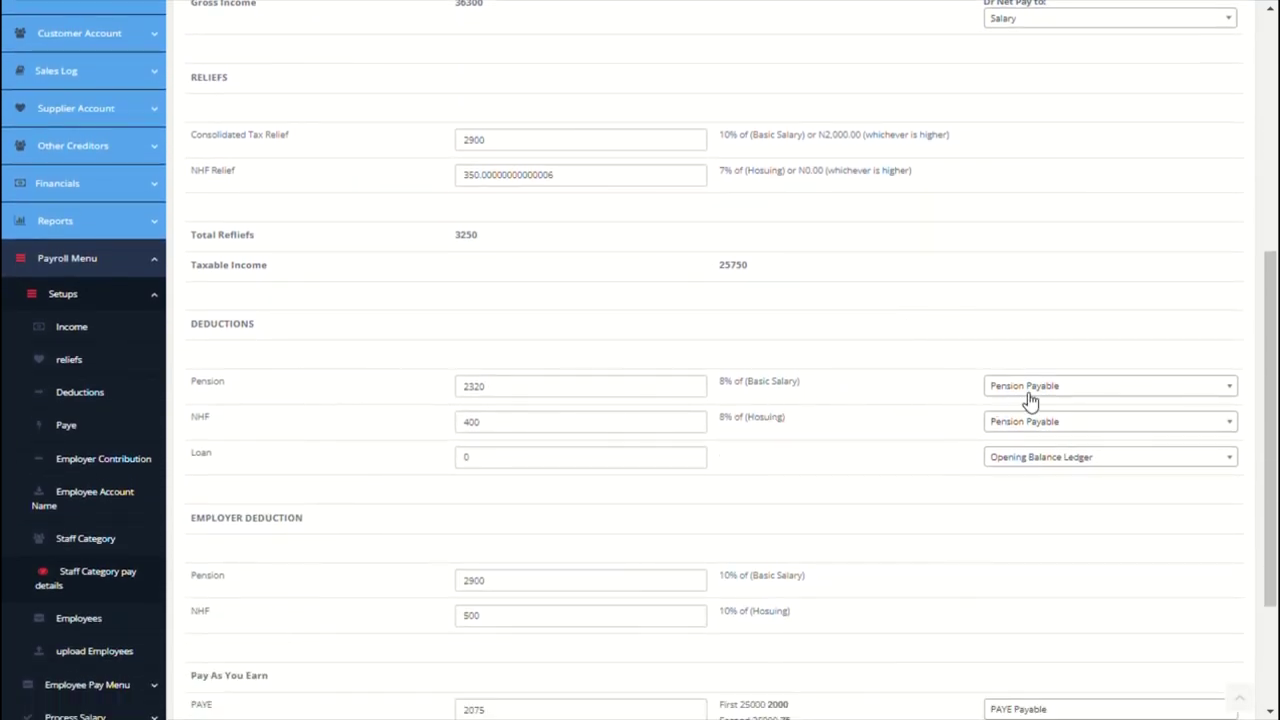
pyautogui.click(1050, 475)
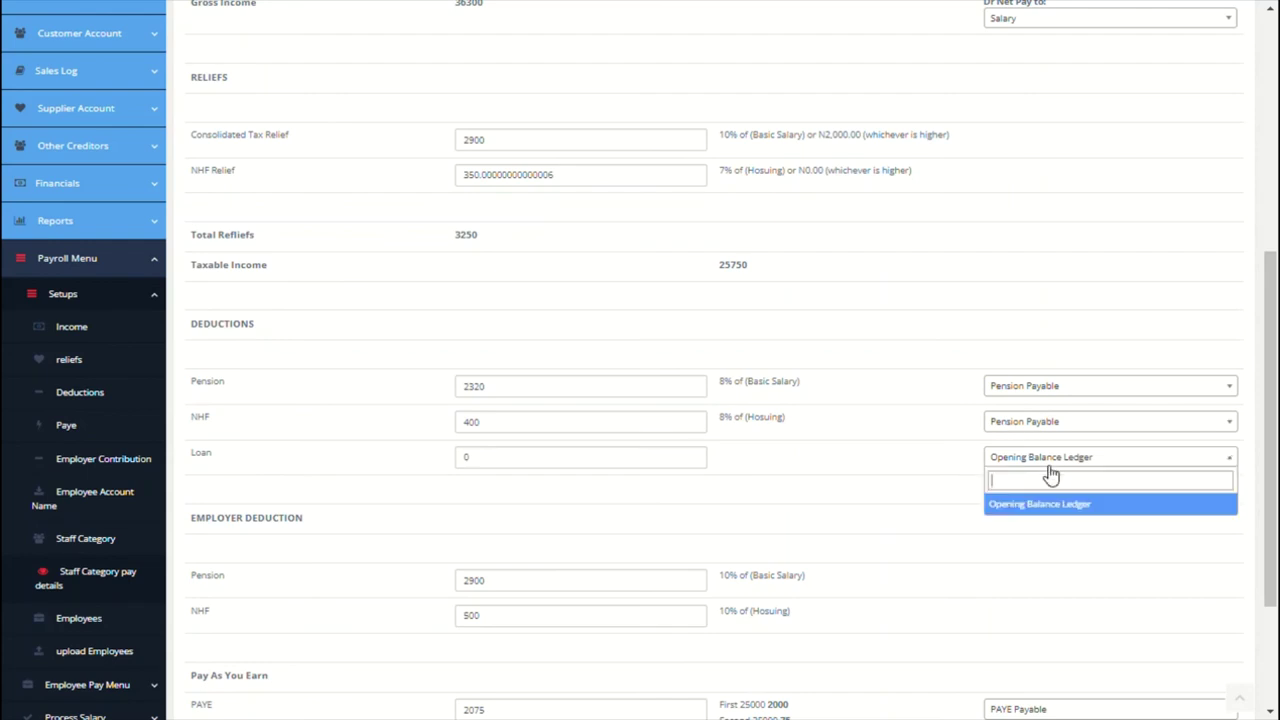
pyautogui.click(1049, 475)
# Step: Credit net pay to Net Salary Payable and save the Level 1 pay details
pyautogui.scroll(-4, 971, 503)
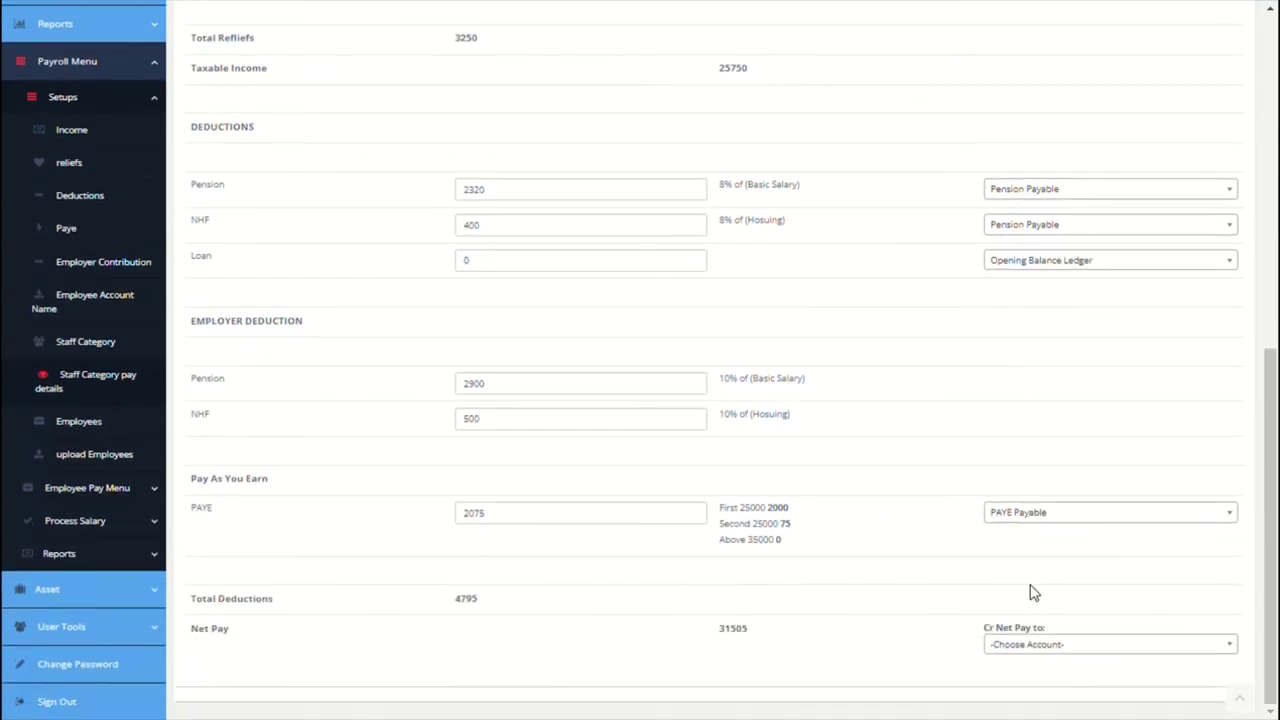
pyautogui.click(1037, 645)
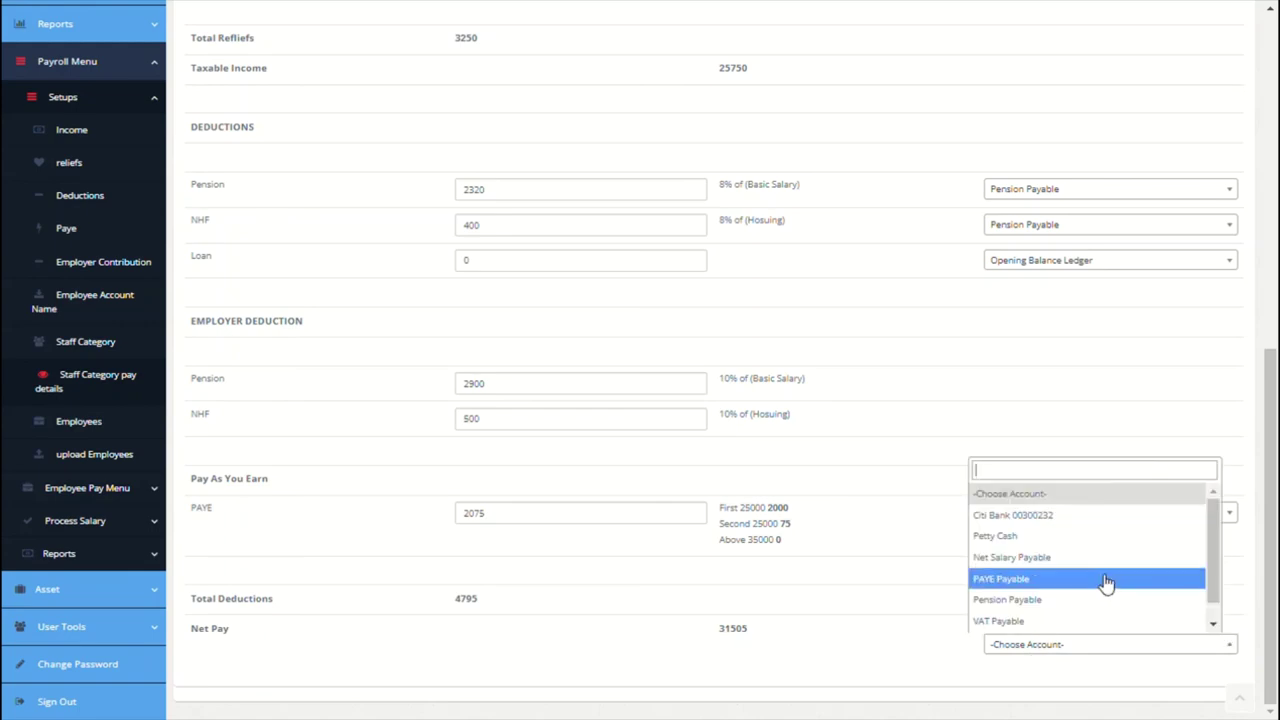
pyautogui.click(1048, 560)
pyautogui.scroll(10, 876, 478)
pyautogui.scroll(3, 876, 478)
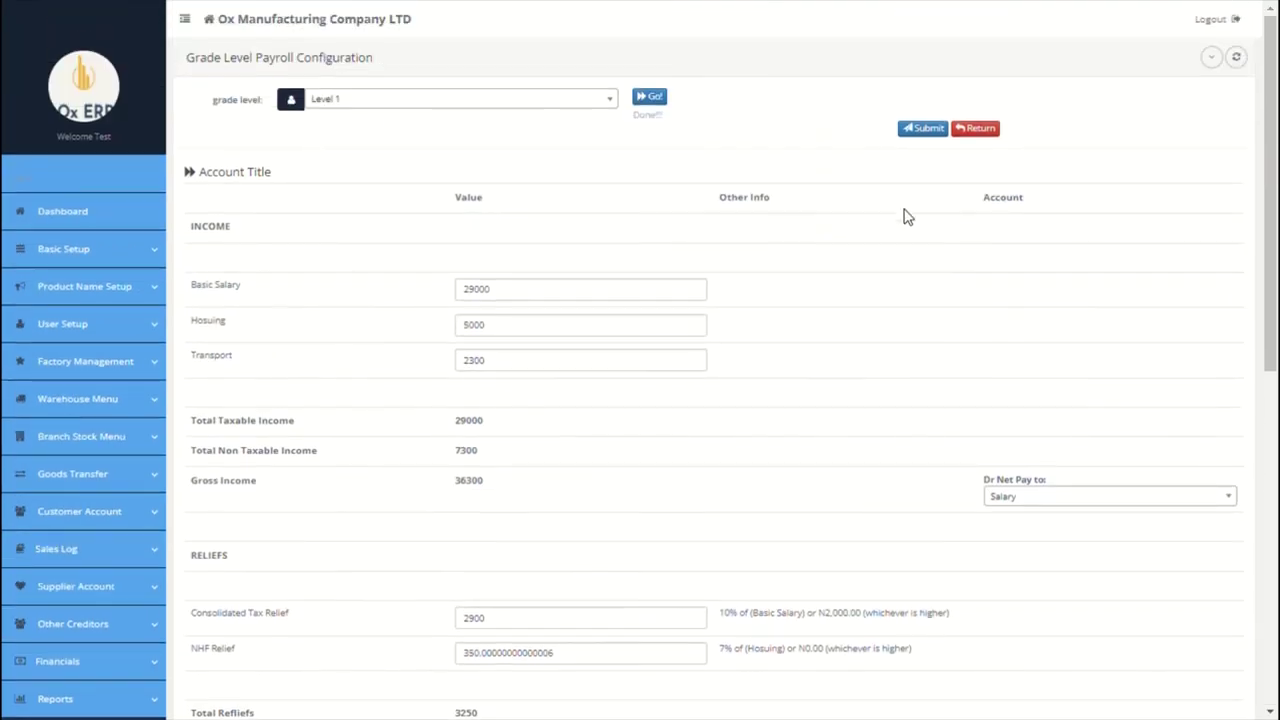
pyautogui.click(930, 130)
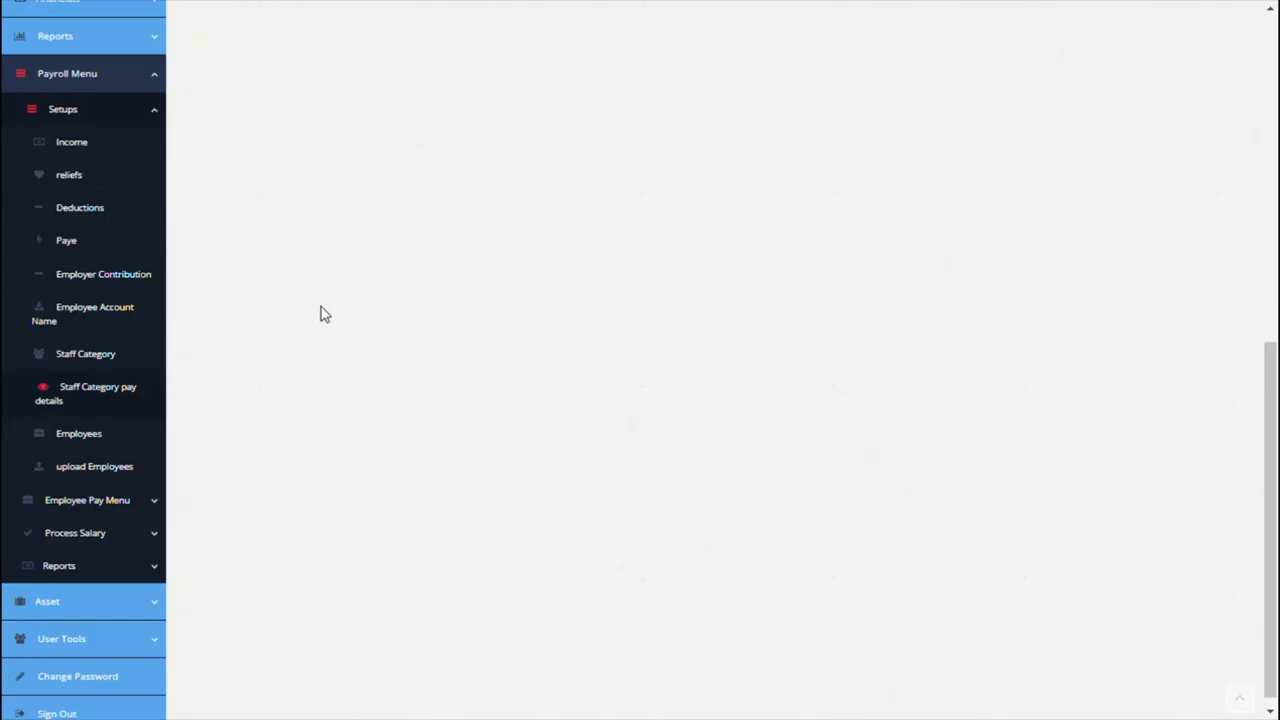
# Step: Start a new employee record with the employee's first name, last name and ID
pyautogui.click(97, 443)
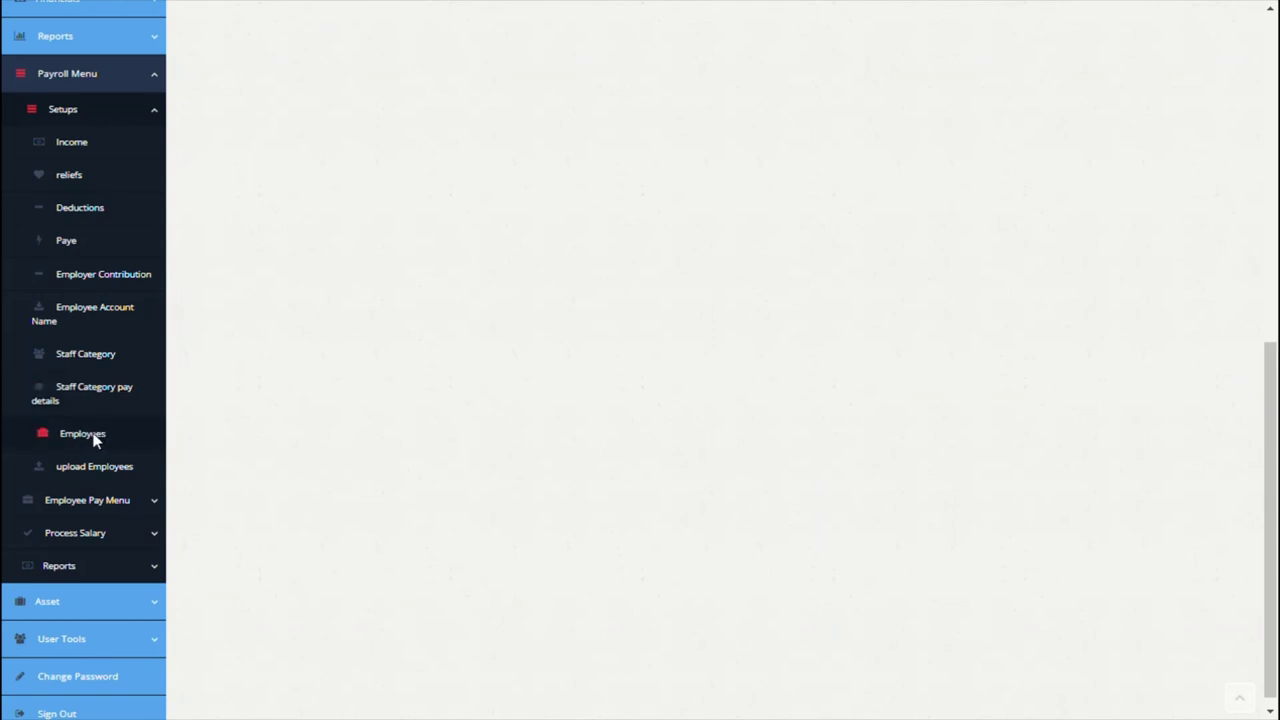
pyautogui.click(486, 111)
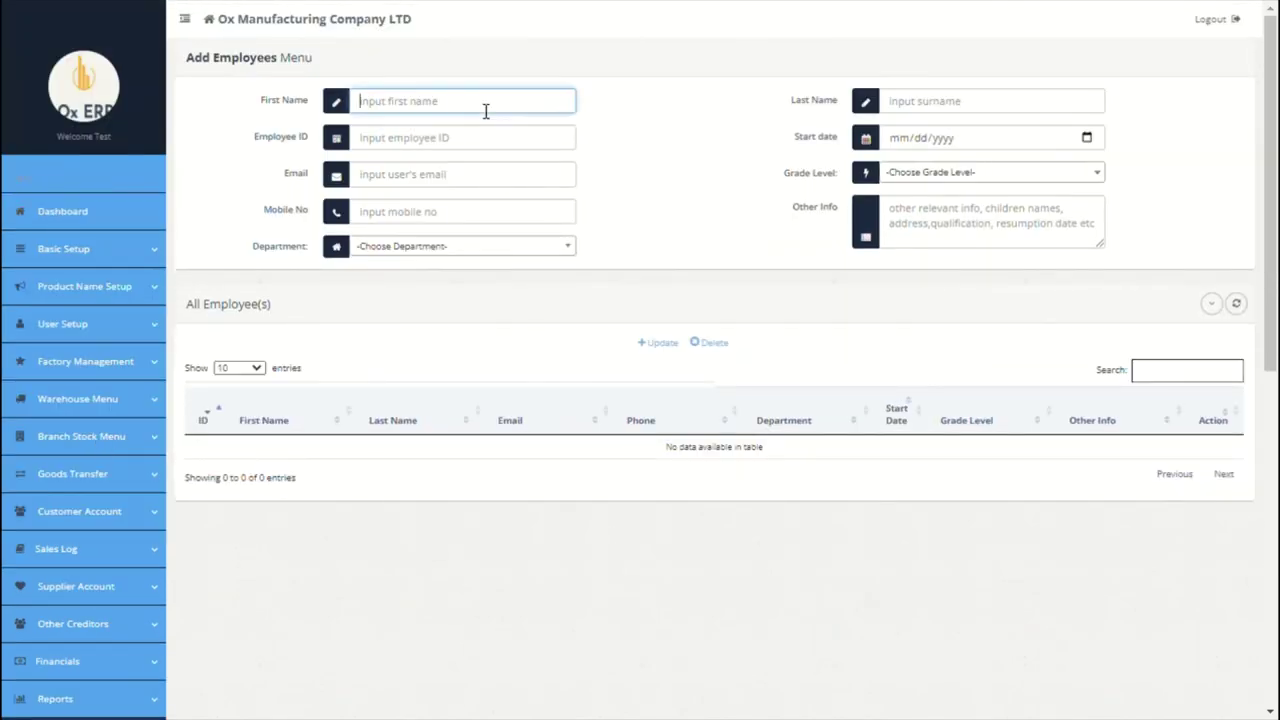
pyautogui.write('Mrs')
pyautogui.click(928, 121)
pyautogui.write('GTYU')
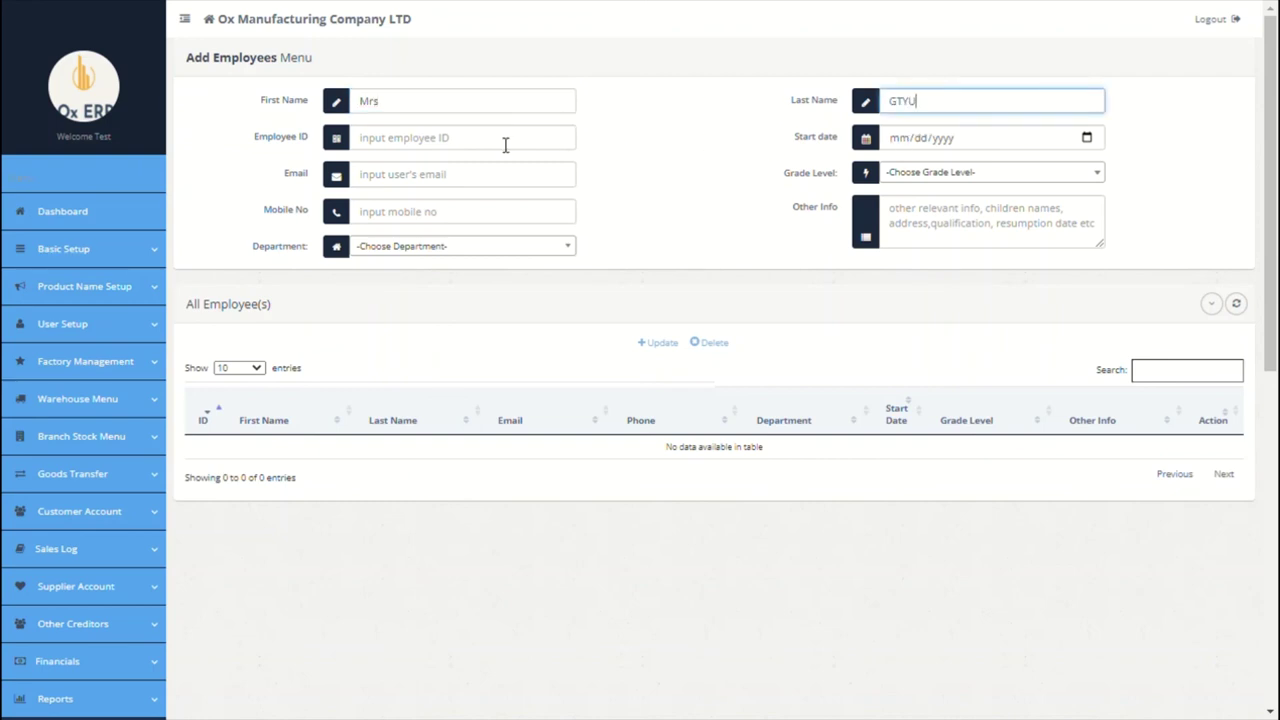
pyautogui.click(505, 145)
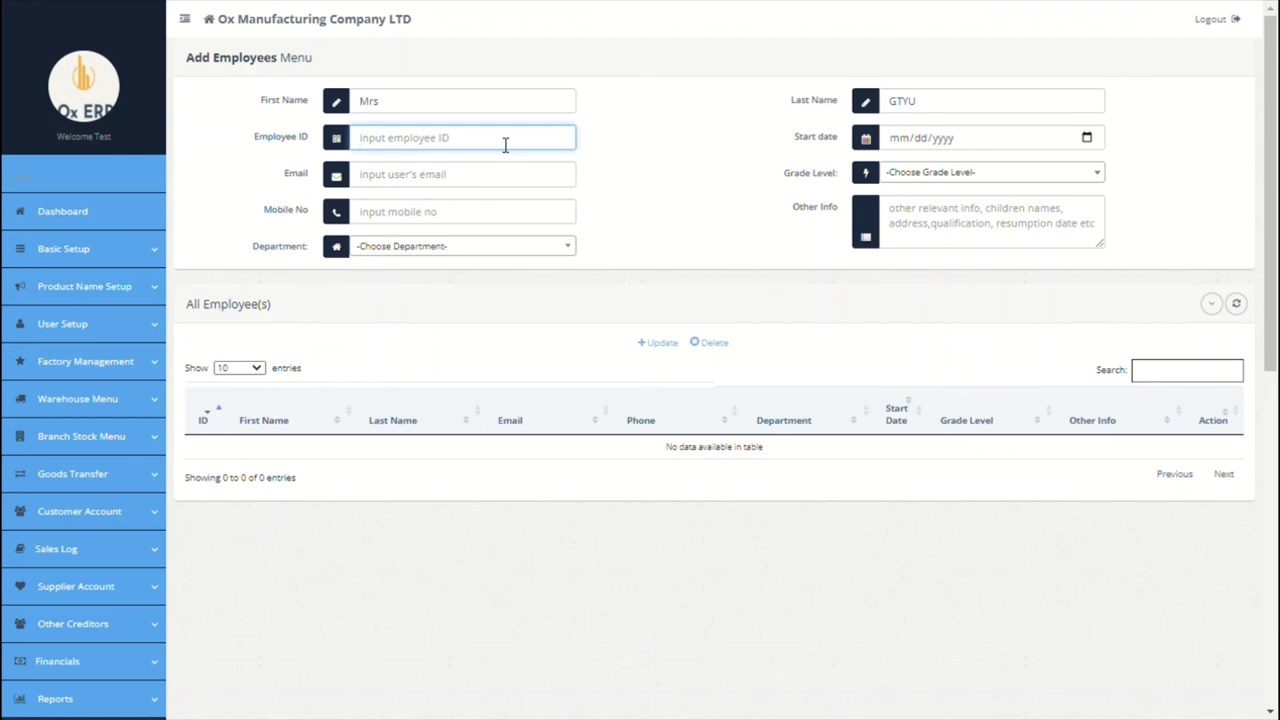
pyautogui.write('0032')
# Step: Set the employee's start date to 09/01/2021 and grade level to Level 1
pyautogui.click(1026, 144)
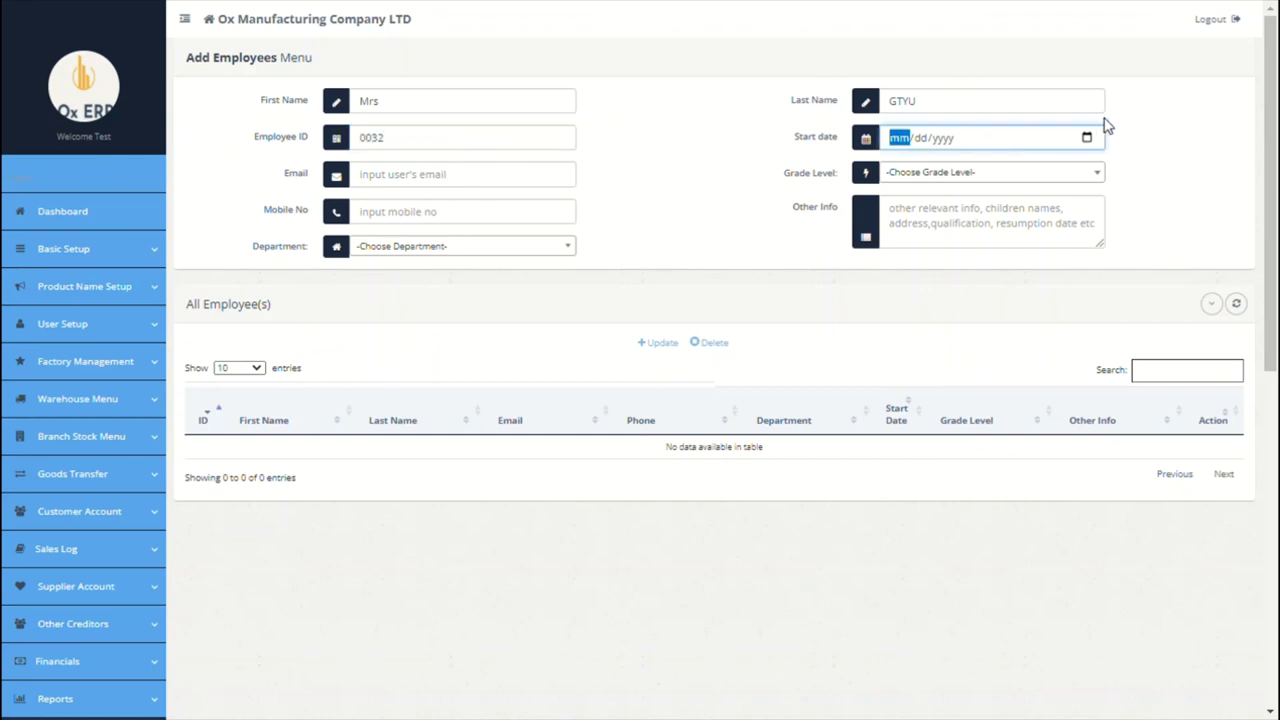
pyautogui.scroll(-1, 1000, 177)
pyautogui.click(1087, 69)
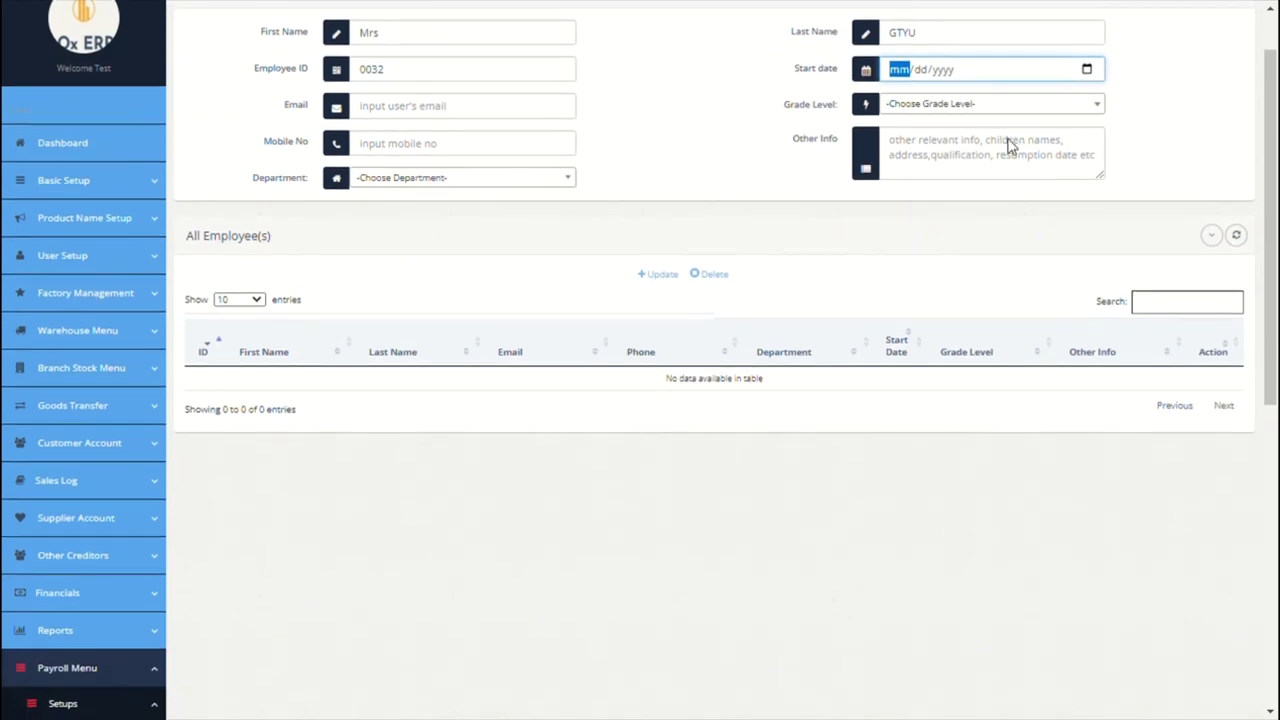
pyautogui.click(970, 155)
pyautogui.click(496, 118)
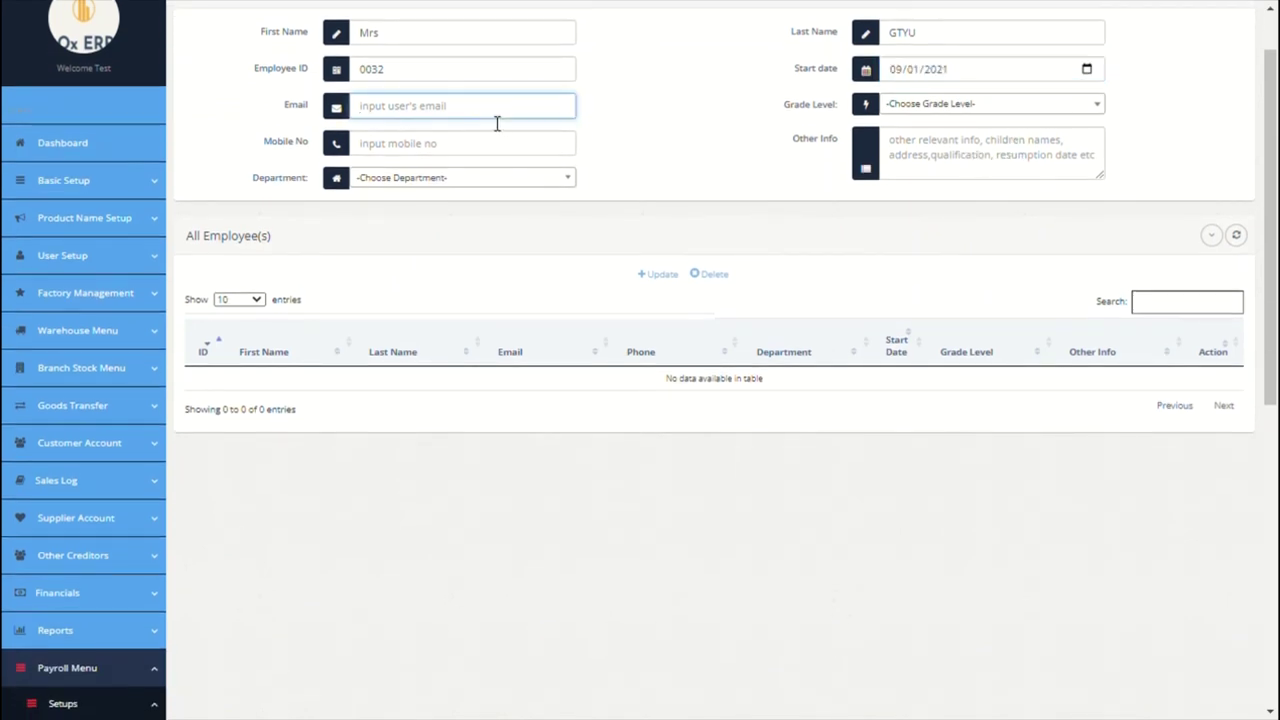
pyautogui.click(896, 107)
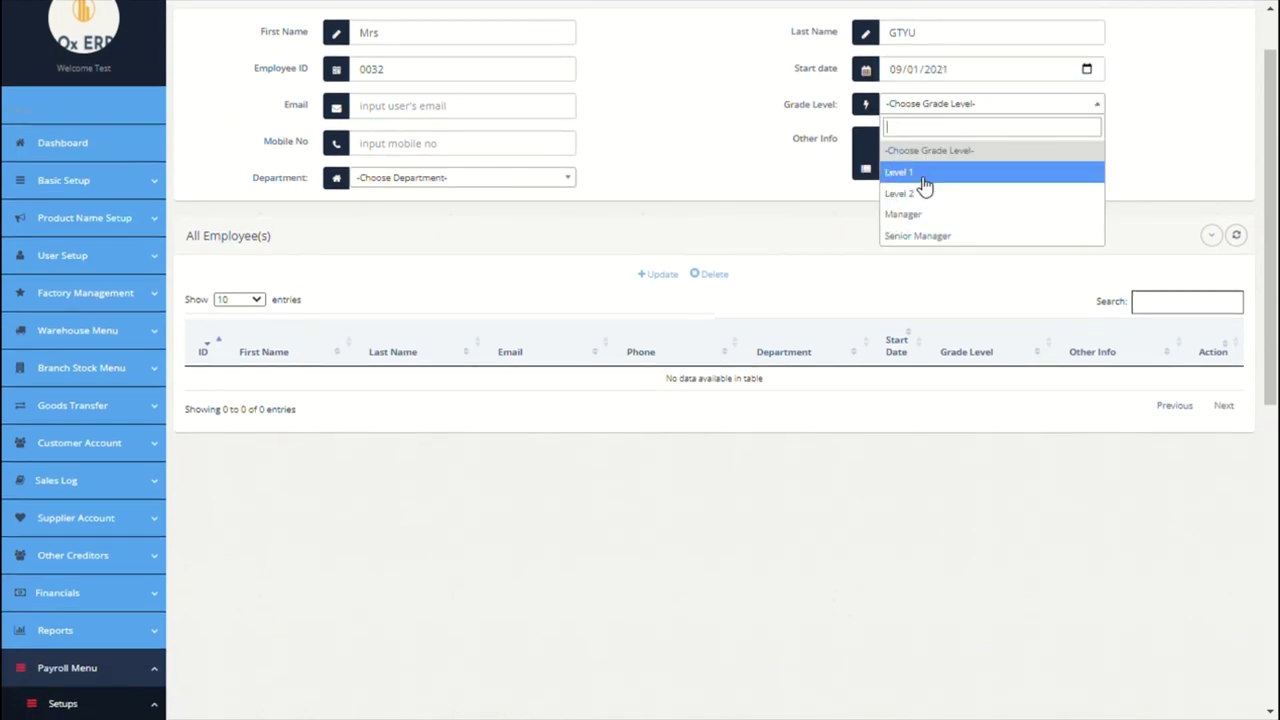
pyautogui.click(922, 180)
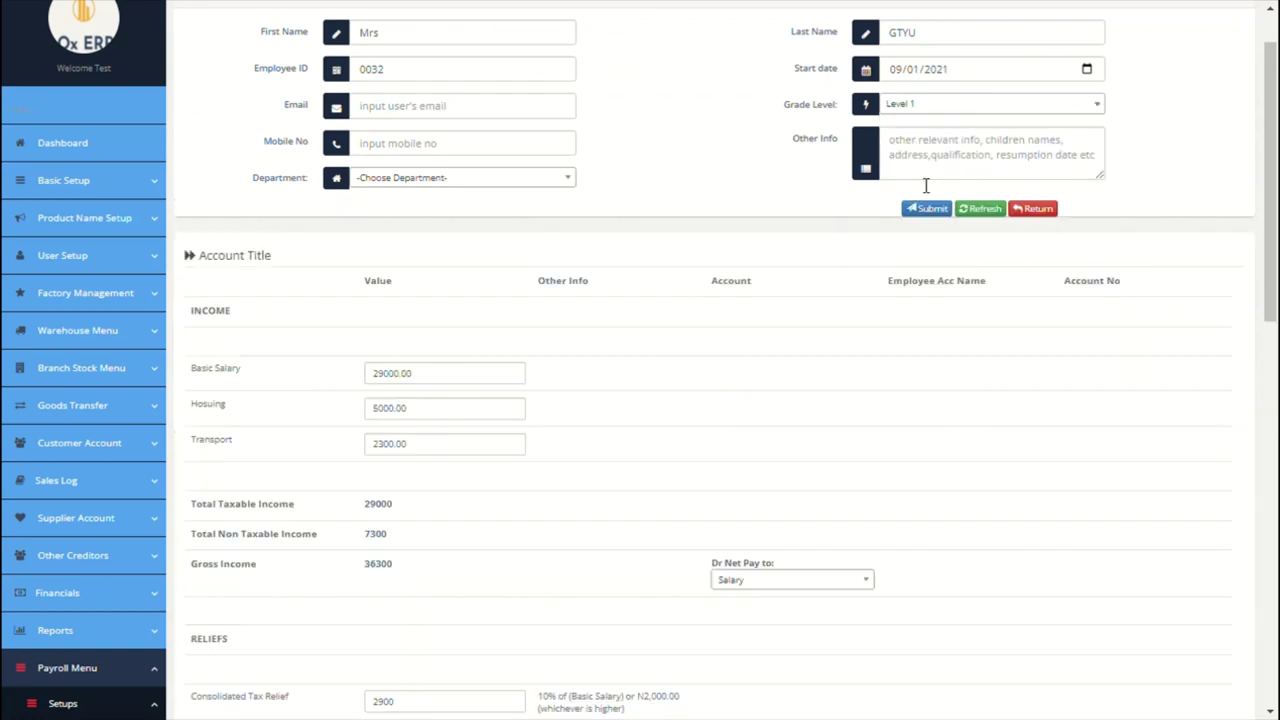
# Step: Place the employee in the Paris department and add an address note under Other Info
pyautogui.click(558, 182)
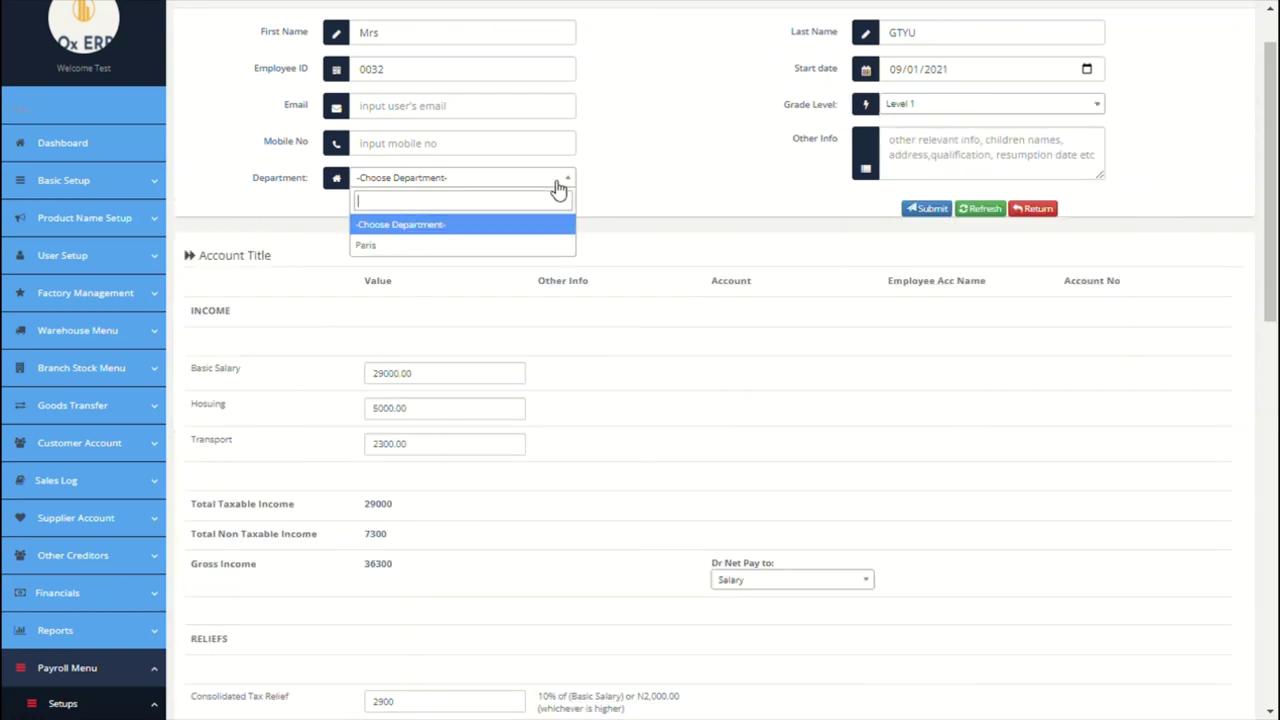
pyautogui.click(448, 246)
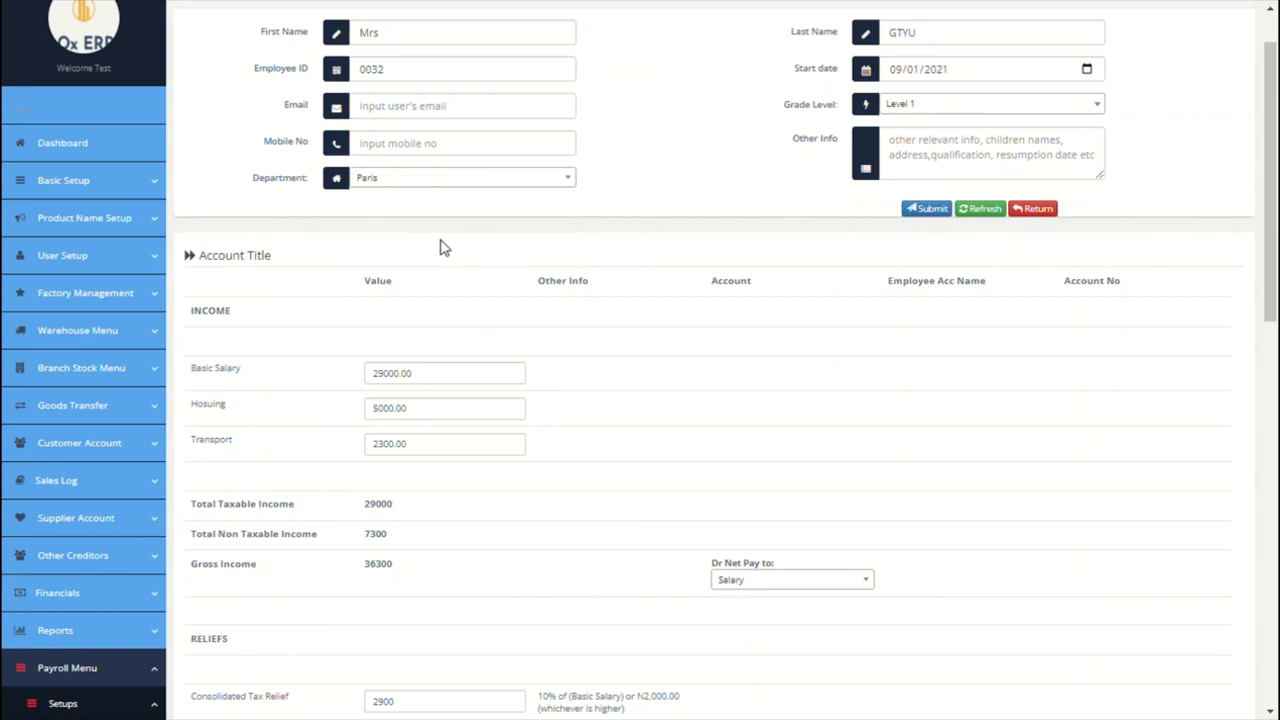
pyautogui.click(898, 174)
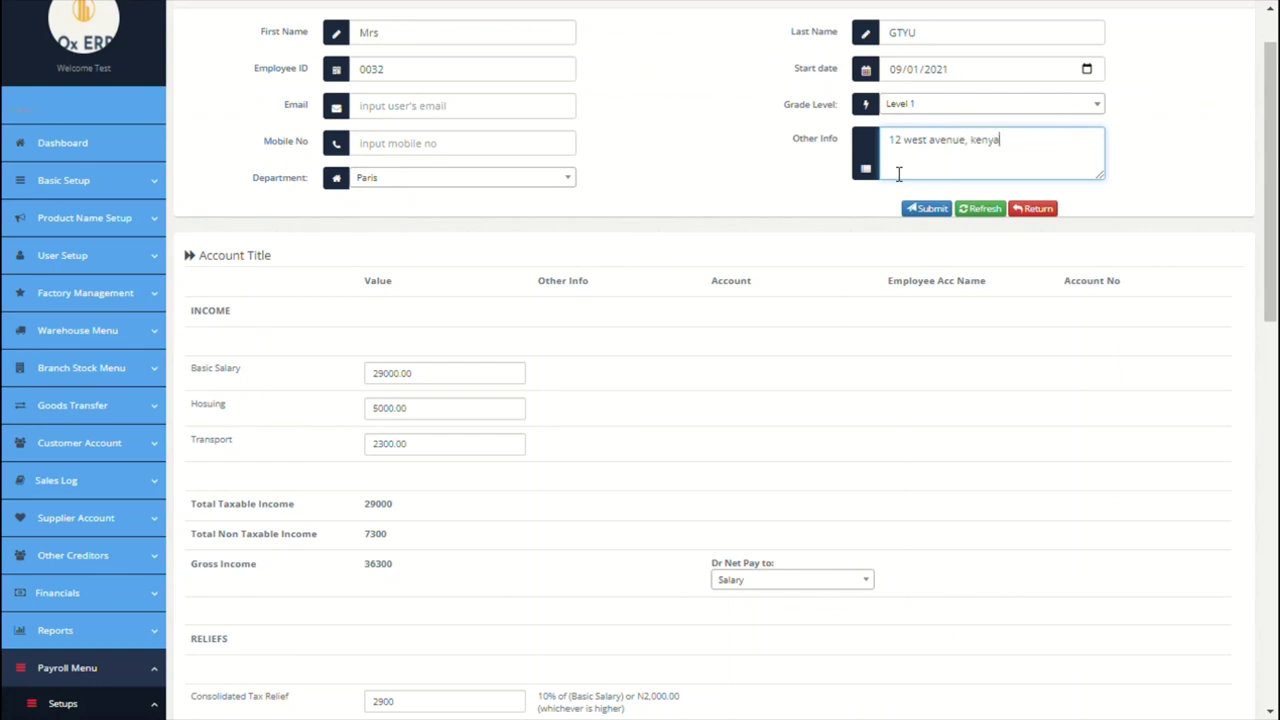
pyautogui.scroll(-1, 600, 334)
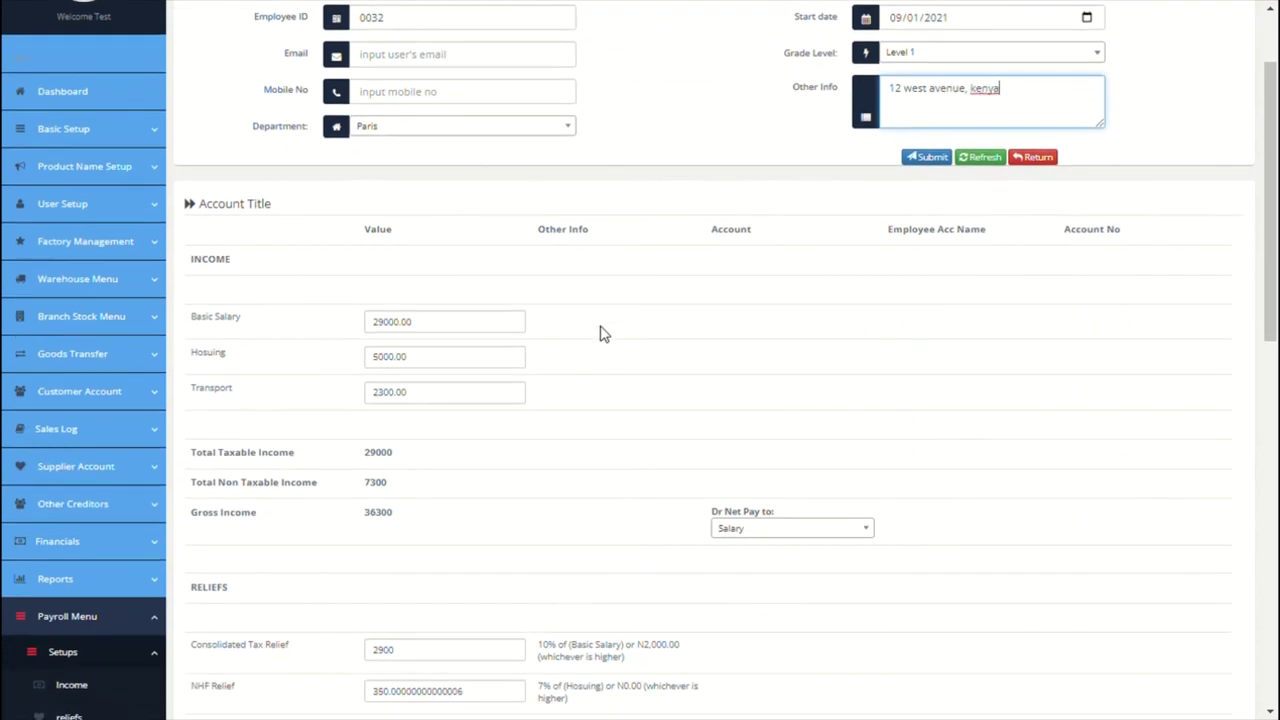
pyautogui.scroll(-1, 600, 334)
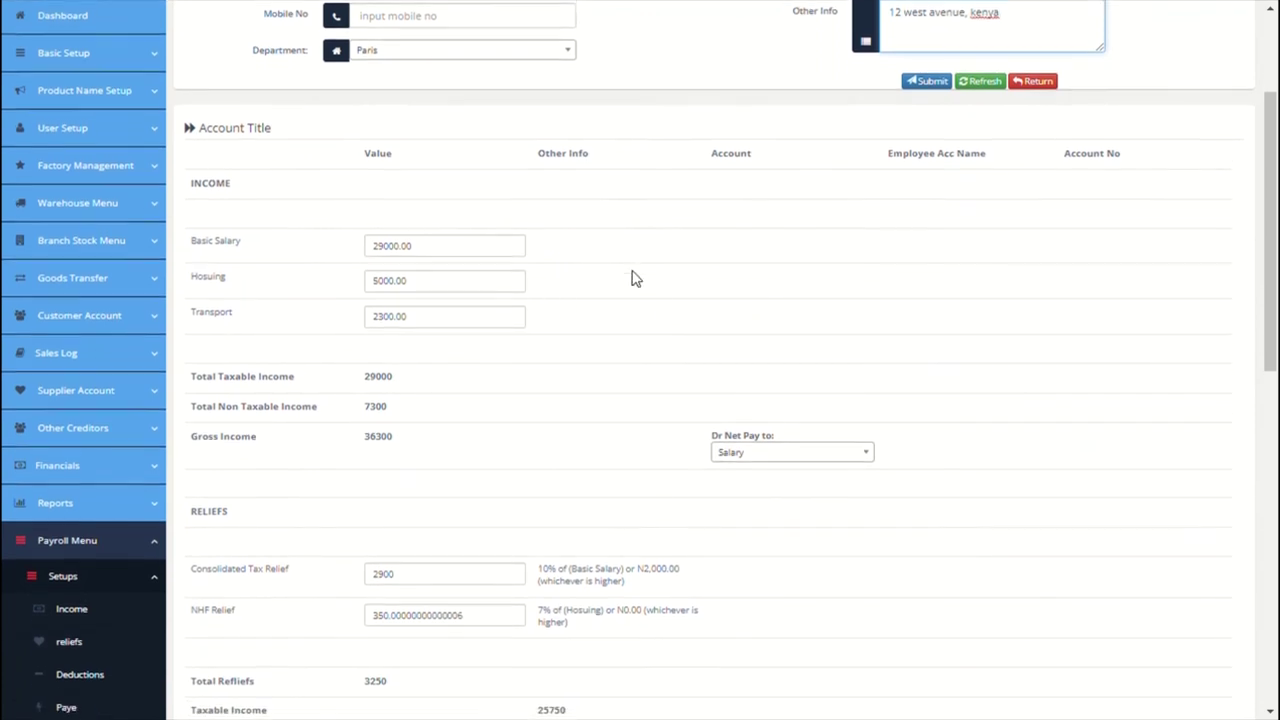
pyautogui.scroll(-1, 632, 279)
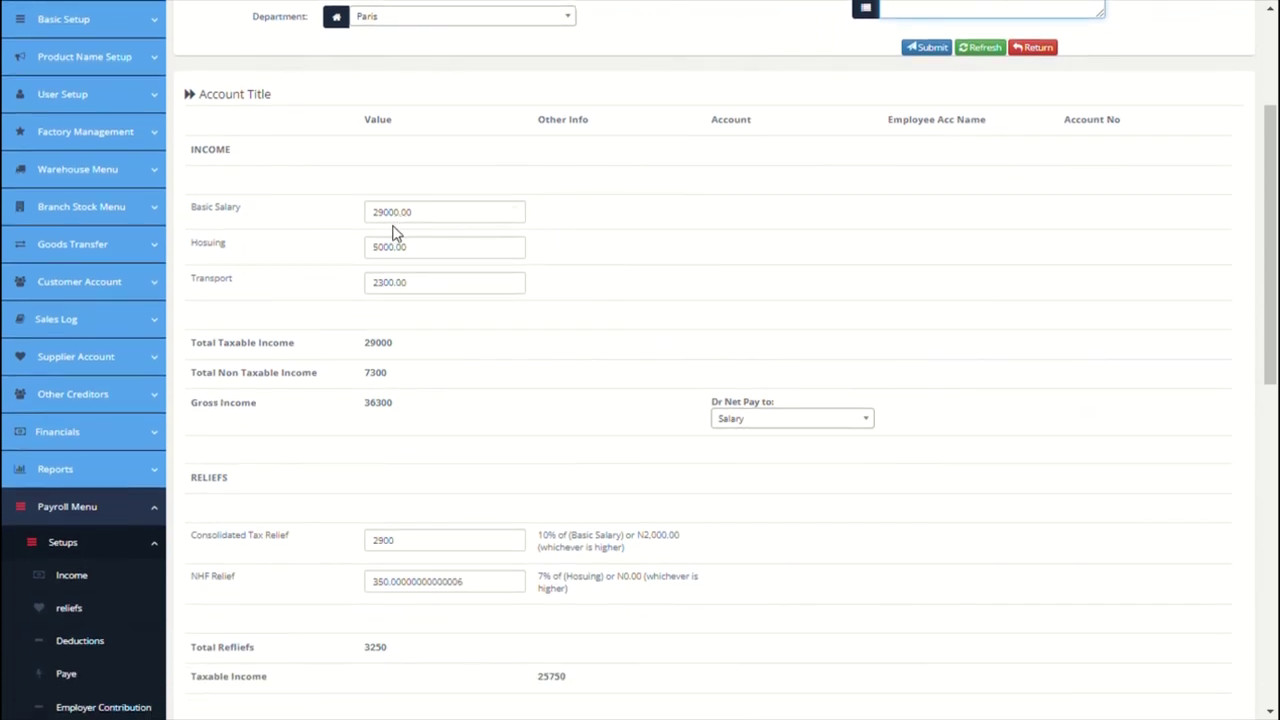
pyautogui.scroll(-4, 468, 286)
pyautogui.scroll(-3, 460, 286)
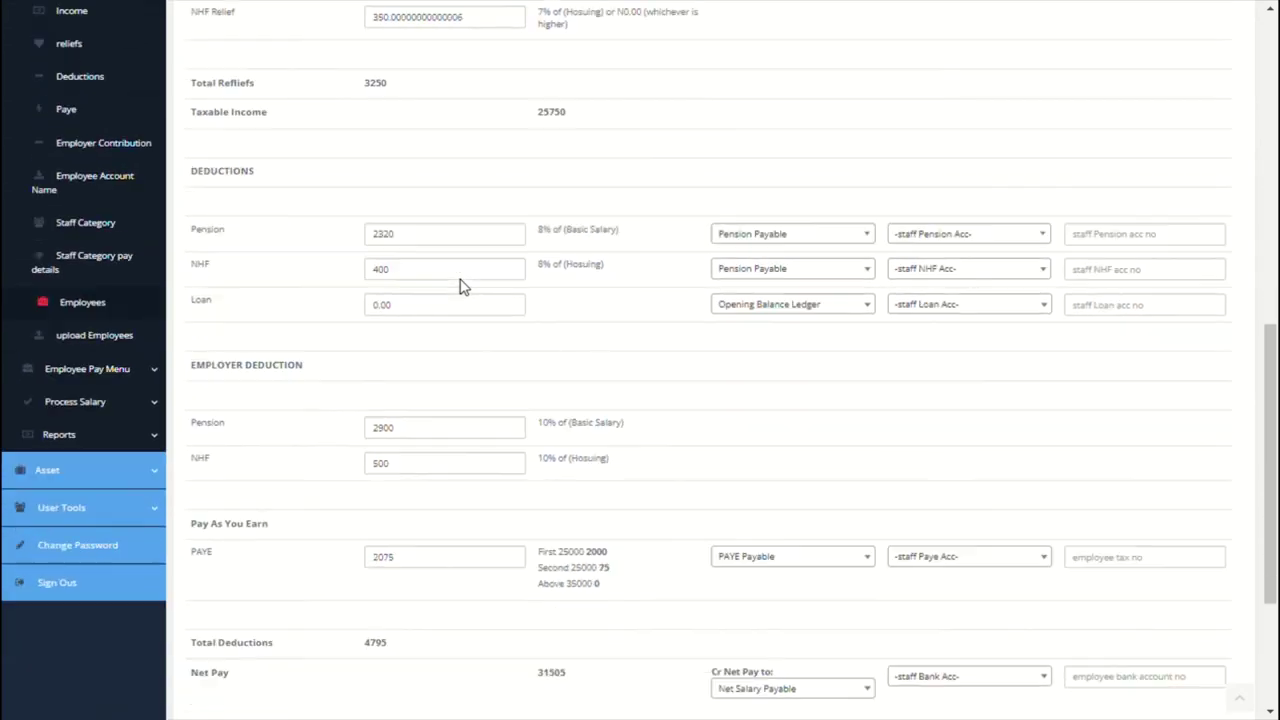
pyautogui.scroll(5, 460, 286)
pyautogui.scroll(-3, 463, 287)
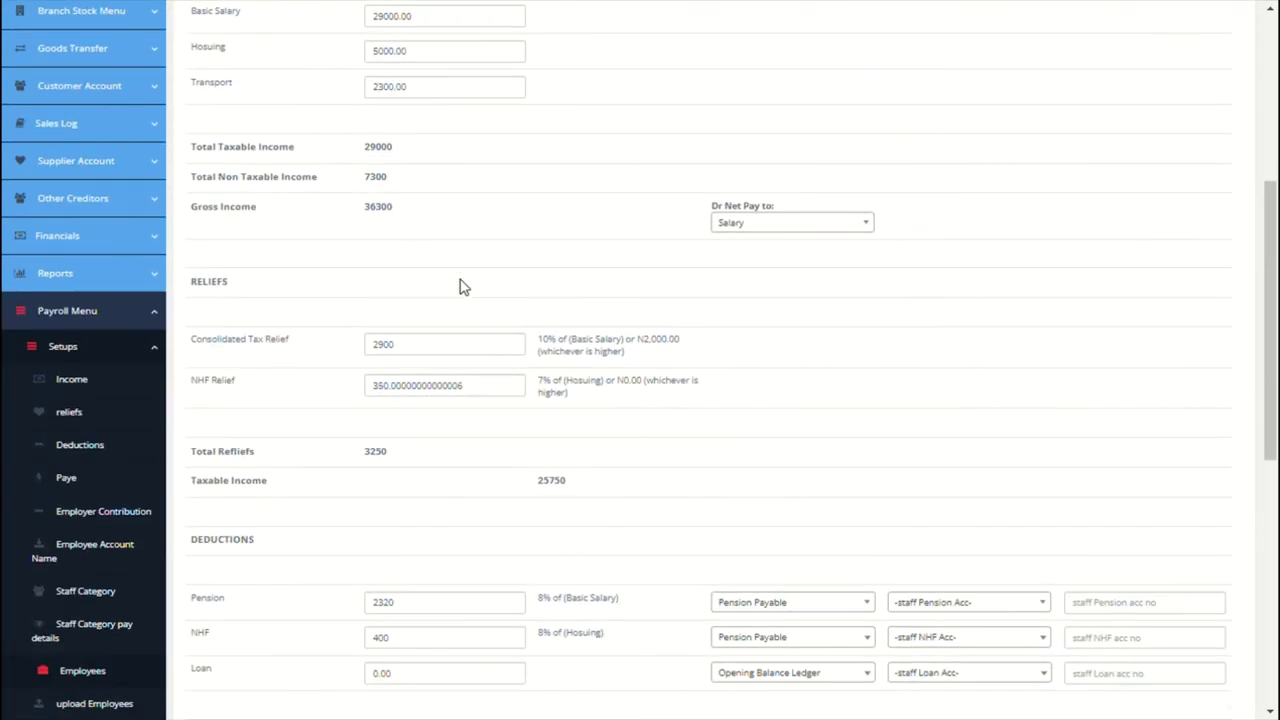
# Step: Route pension to Ox Pension Manager and NHF to Federal Housing Bank with their account numbers
pyautogui.click(995, 490)
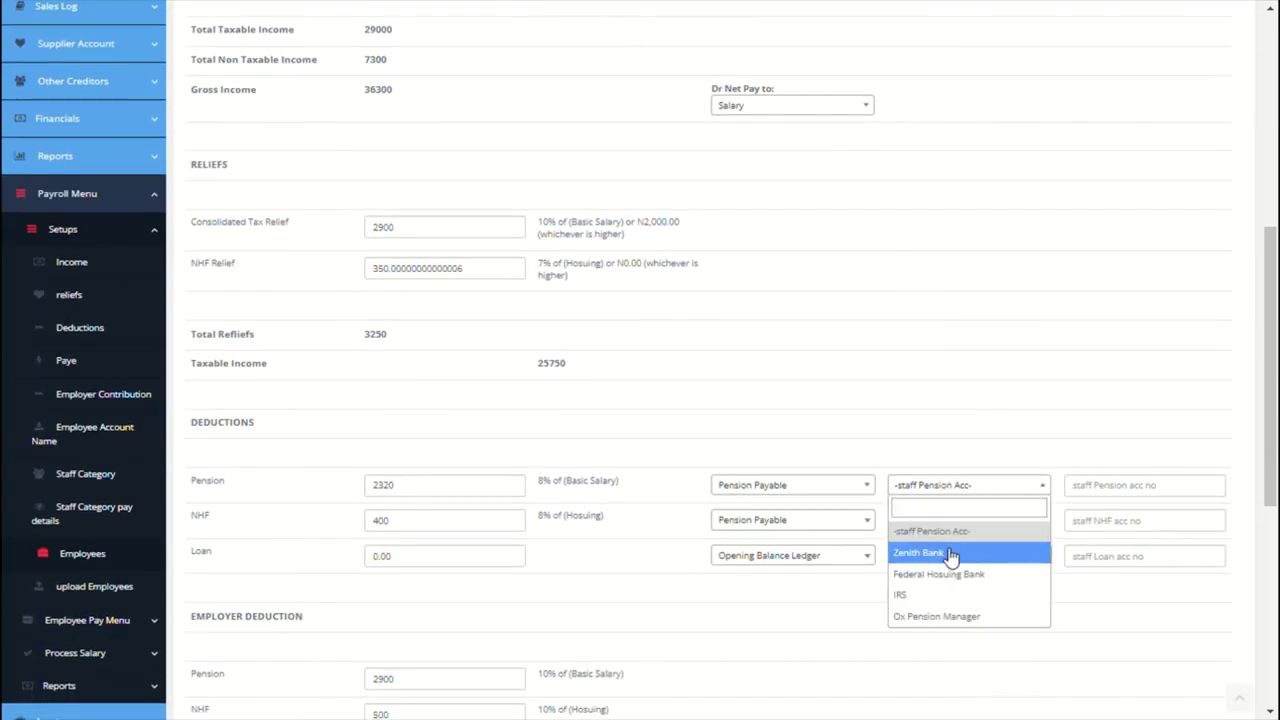
pyautogui.click(951, 614)
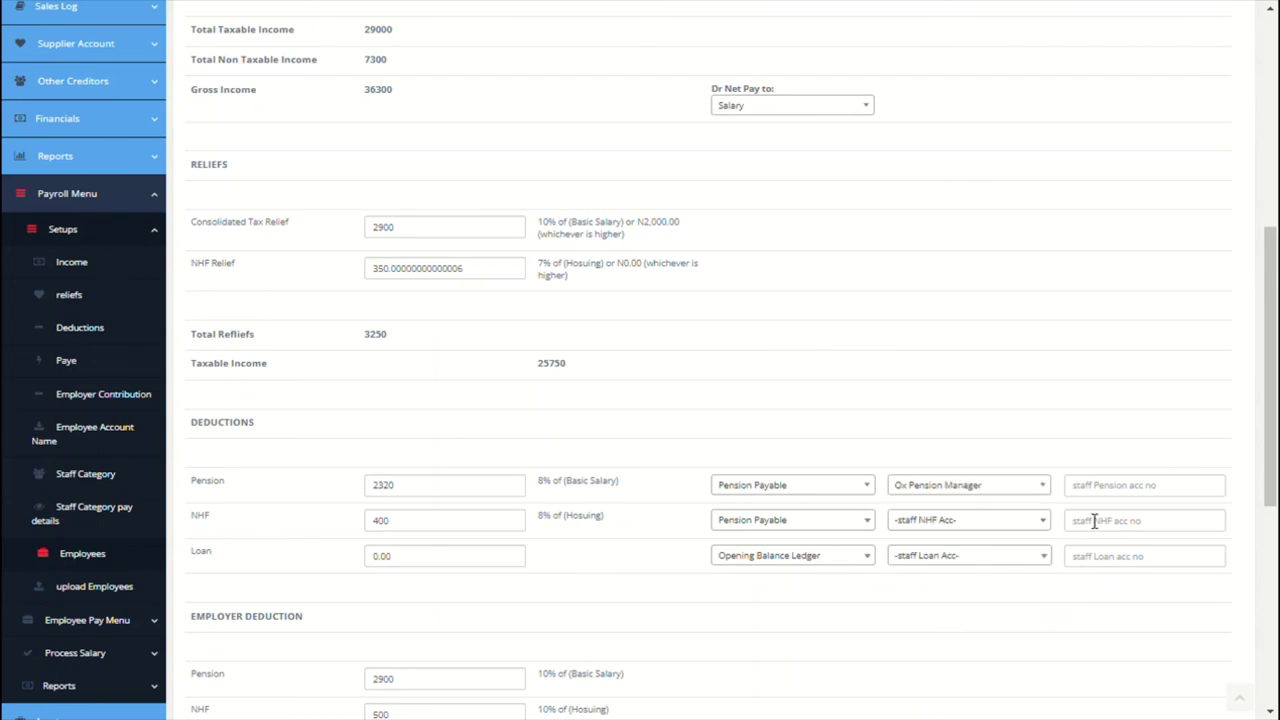
pyautogui.click(1111, 492)
pyautogui.click(1035, 521)
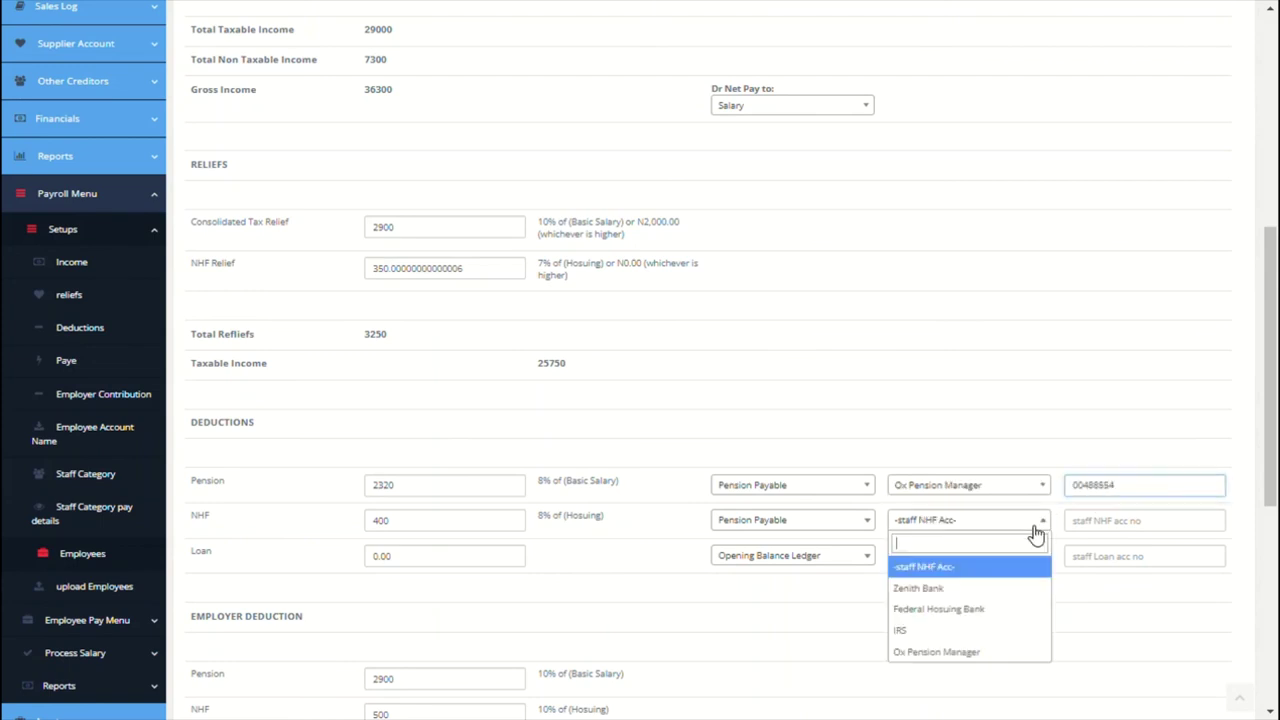
pyautogui.click(971, 608)
pyautogui.click(1126, 520)
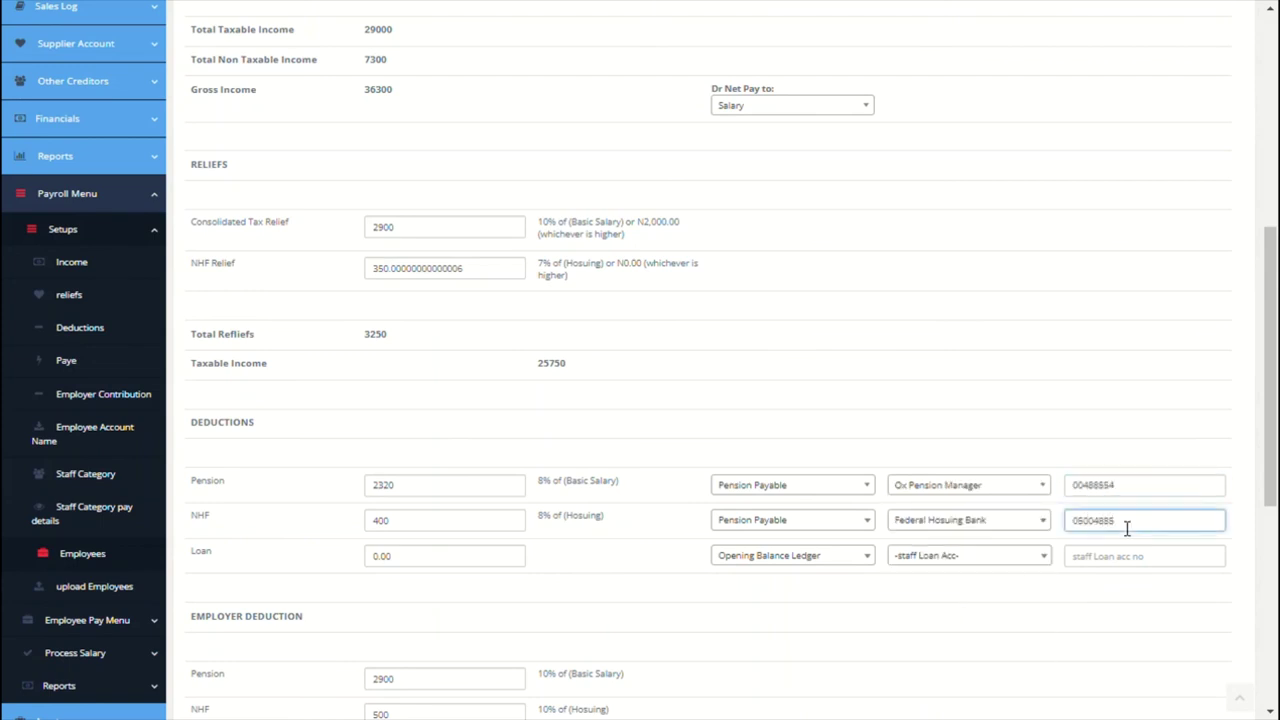
pyautogui.click(940, 603)
pyautogui.scroll(-5, 945, 560)
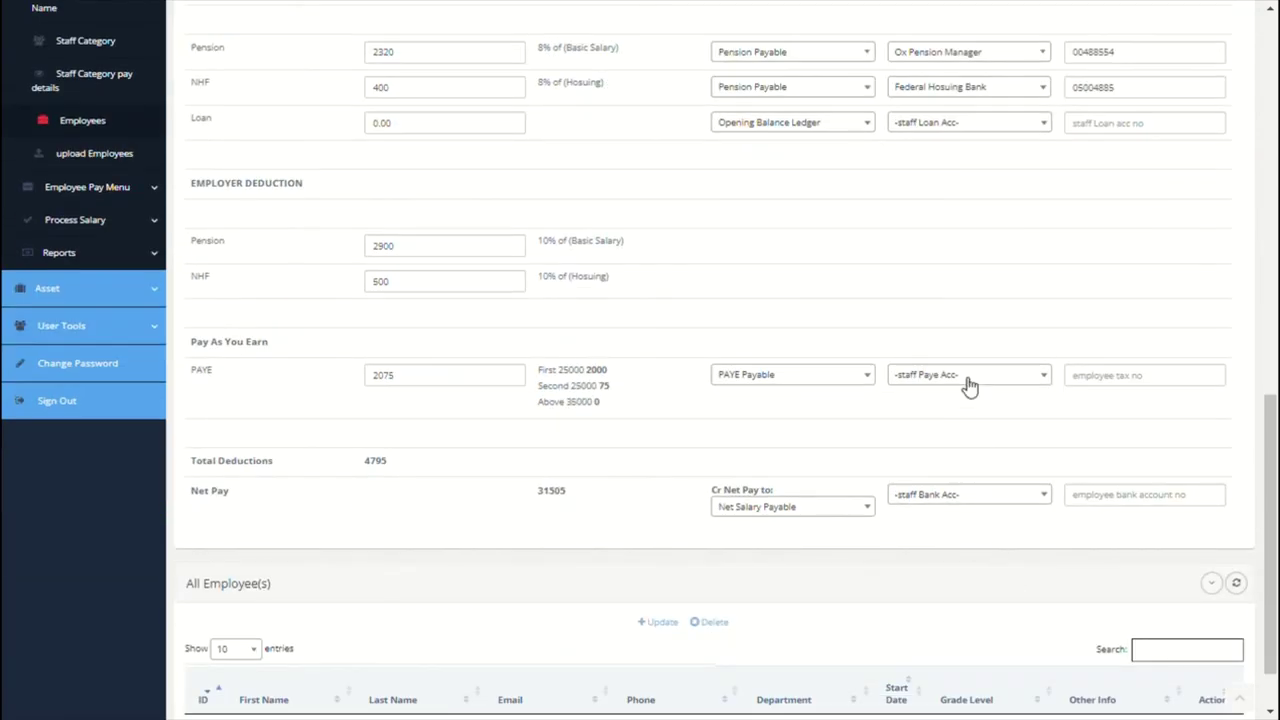
# Step: Send PAYE to IRS and net pay to Zenith Bank with account numbers, then submit the employee
pyautogui.click(968, 386)
pyautogui.click(942, 487)
pyautogui.click(1130, 376)
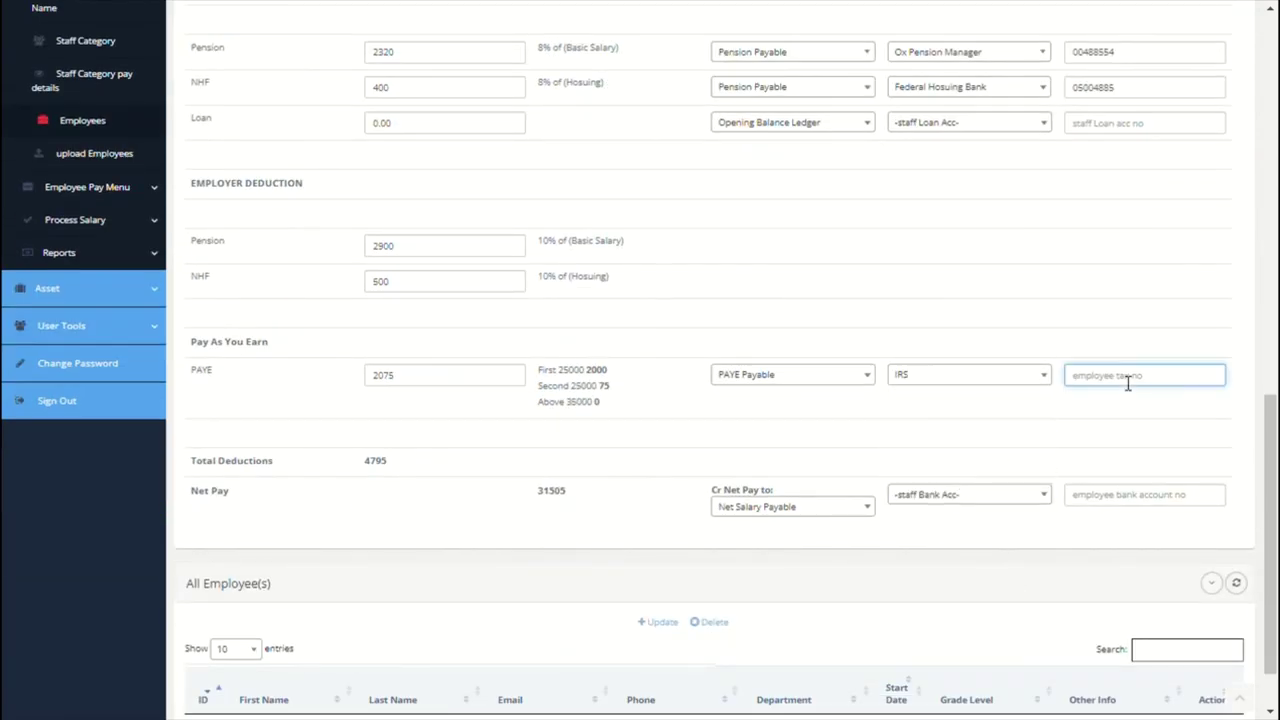
pyautogui.click(955, 496)
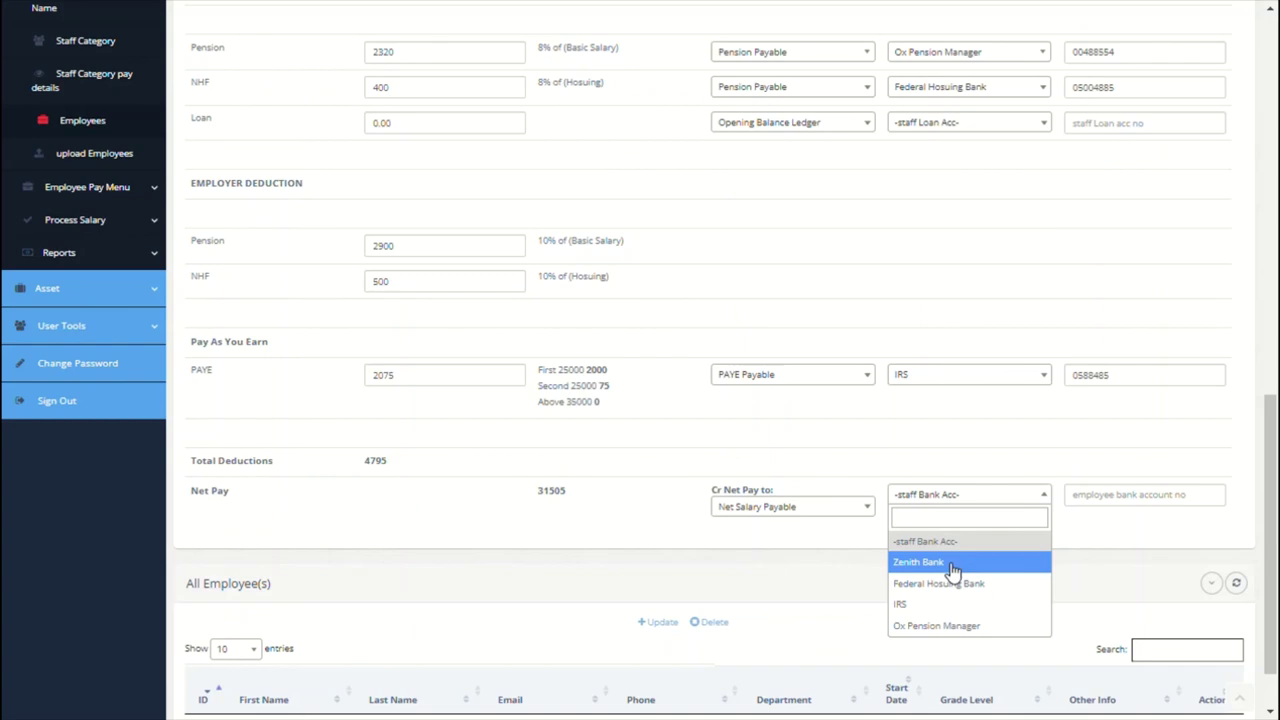
pyautogui.click(941, 568)
pyautogui.click(1133, 496)
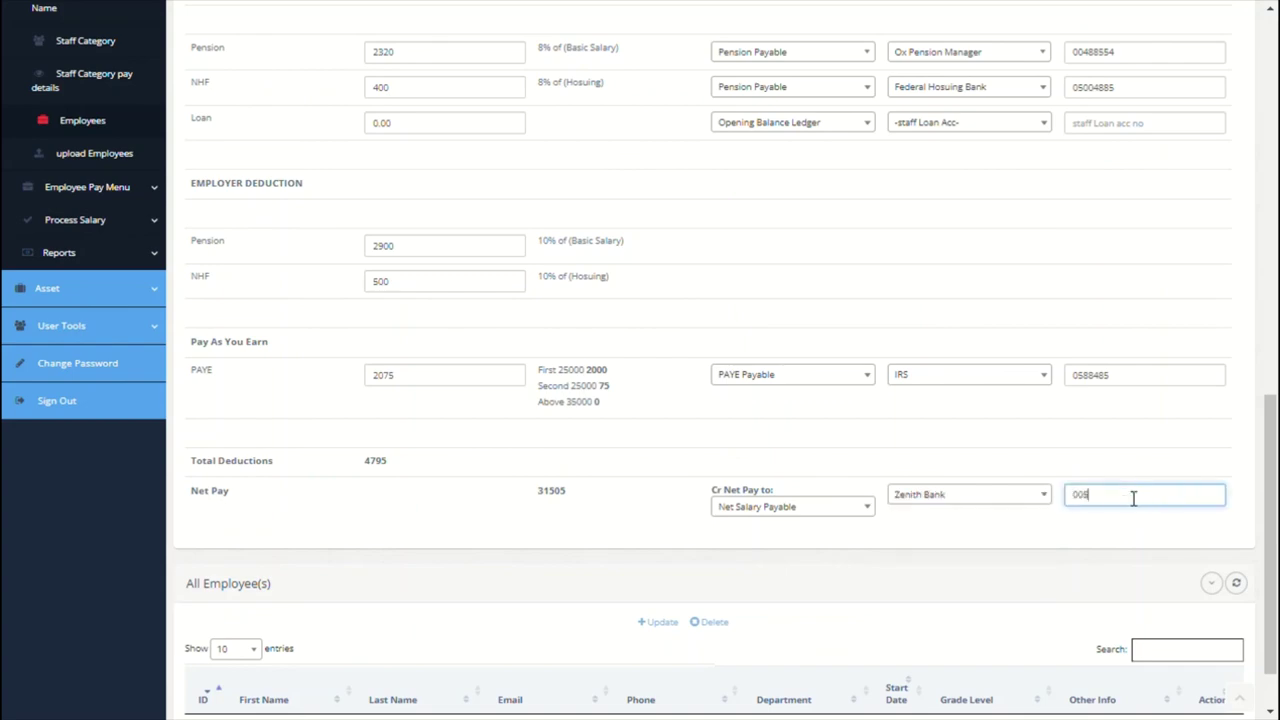
pyautogui.scroll(10, 903, 420)
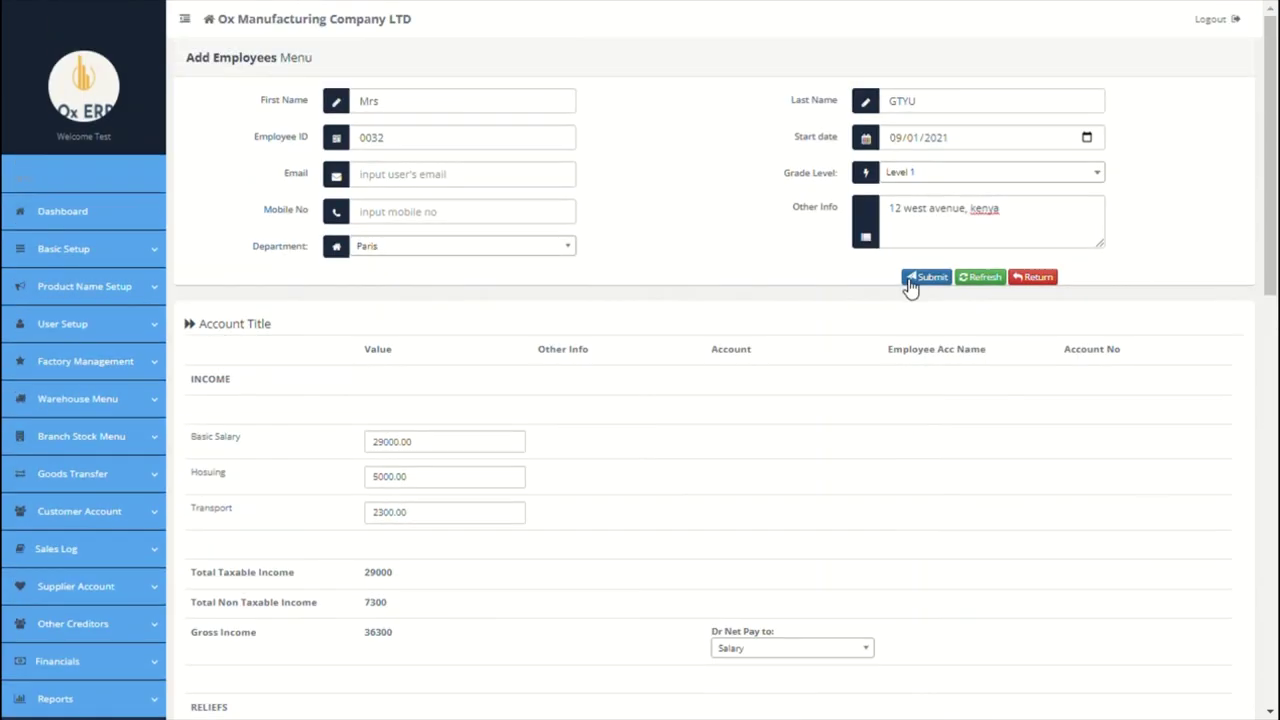
pyautogui.click(930, 278)
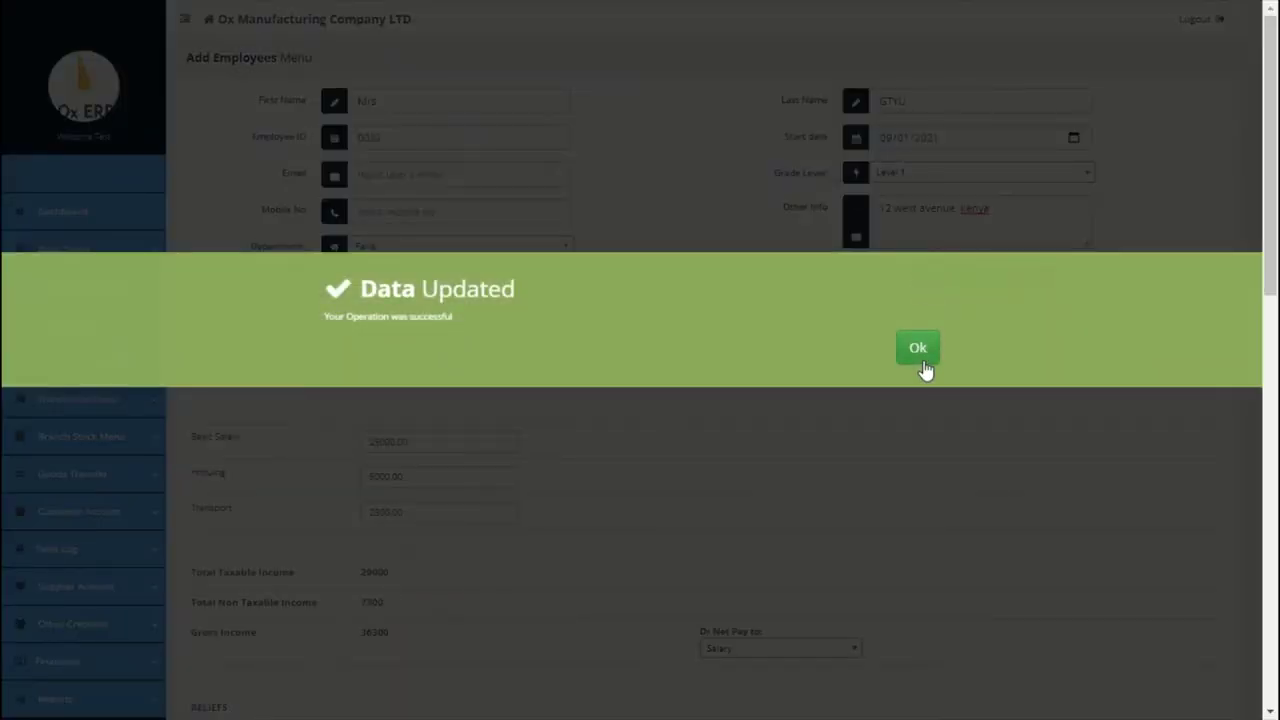
pyautogui.click(918, 358)
pyautogui.scroll(-10, 566, 503)
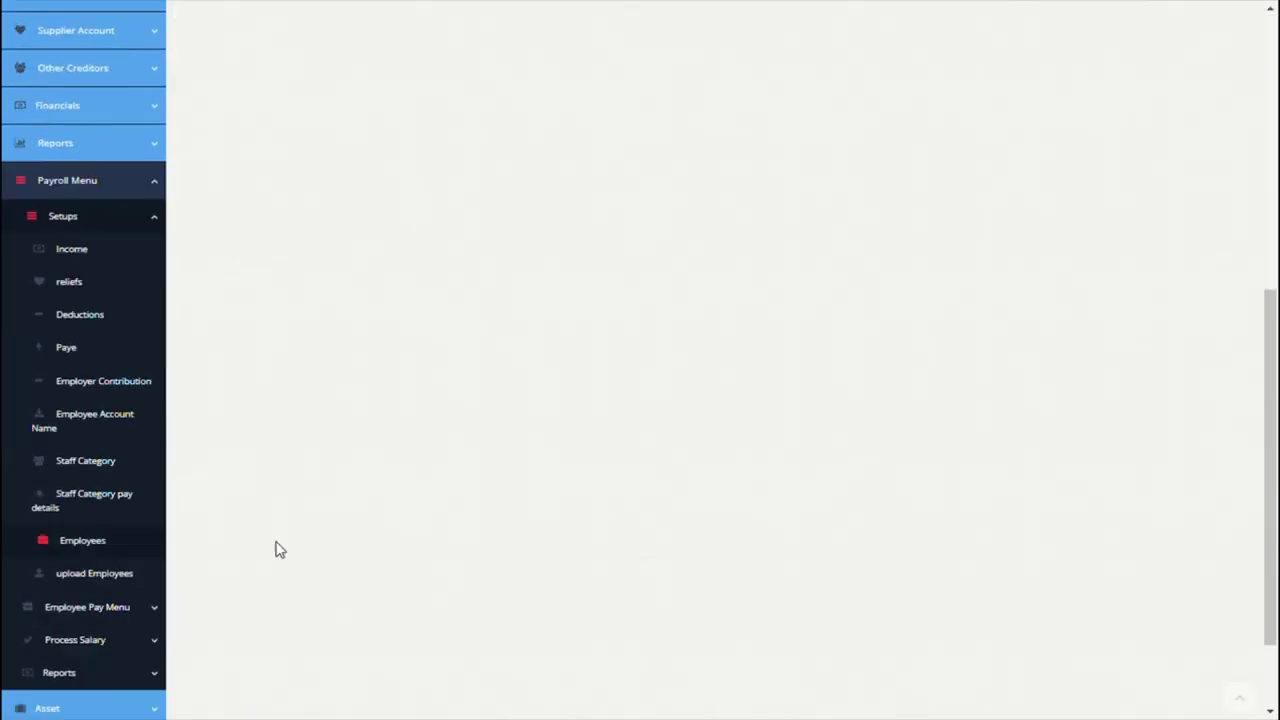
# Step: Navigate Payroll Menu > Employee Pay Menu to Upload Employees Pay Details and view the sample CSV
pyautogui.click(121, 535)
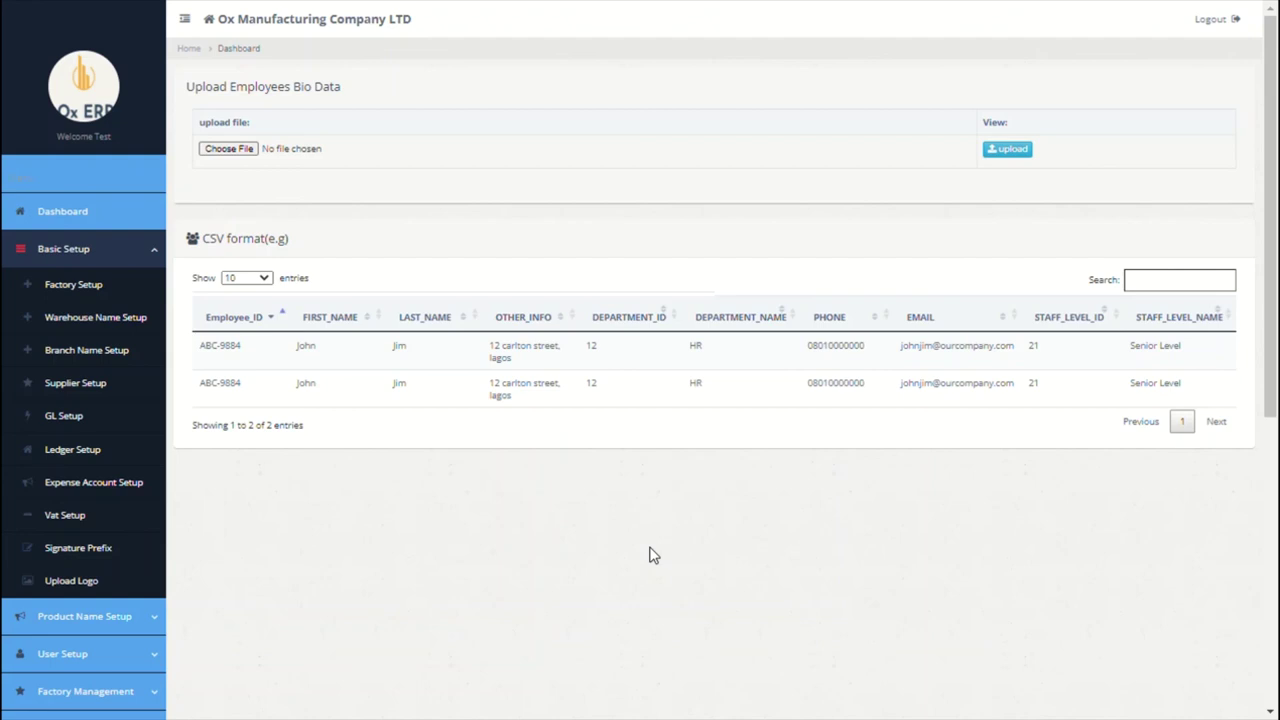
pyautogui.scroll(-5, 649, 555)
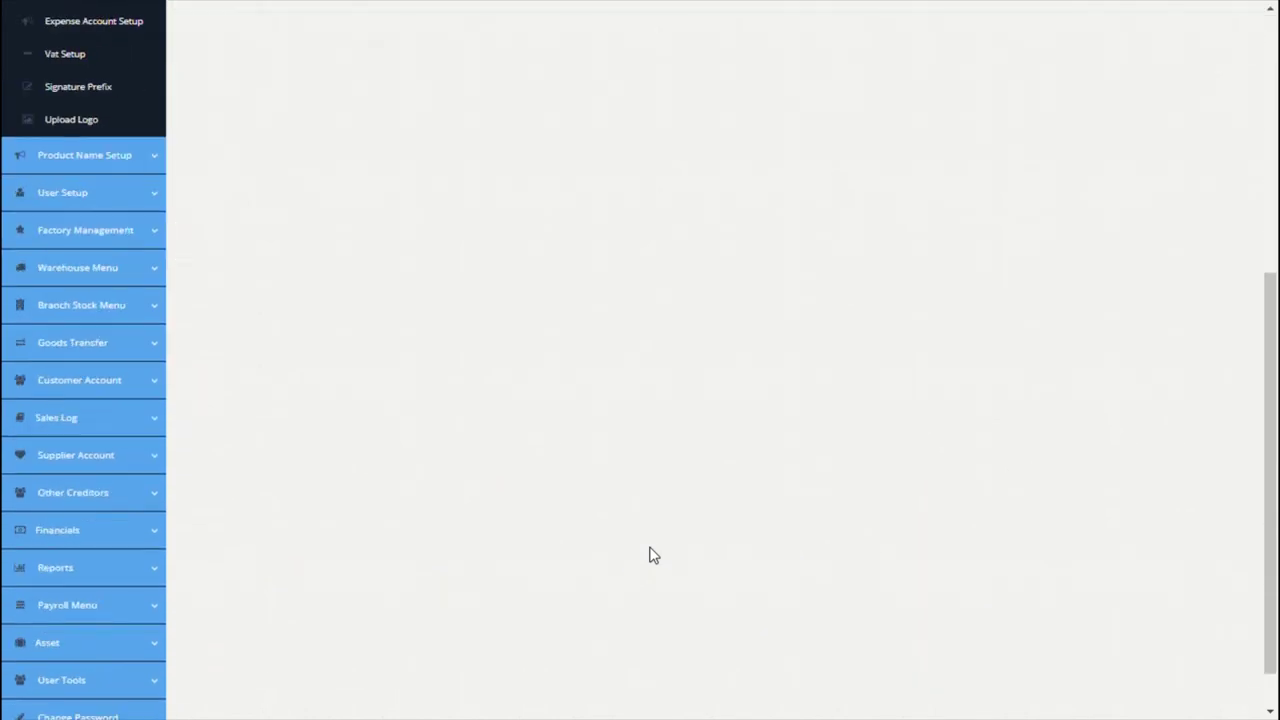
pyautogui.scroll(4, 649, 555)
pyautogui.scroll(-5, 649, 555)
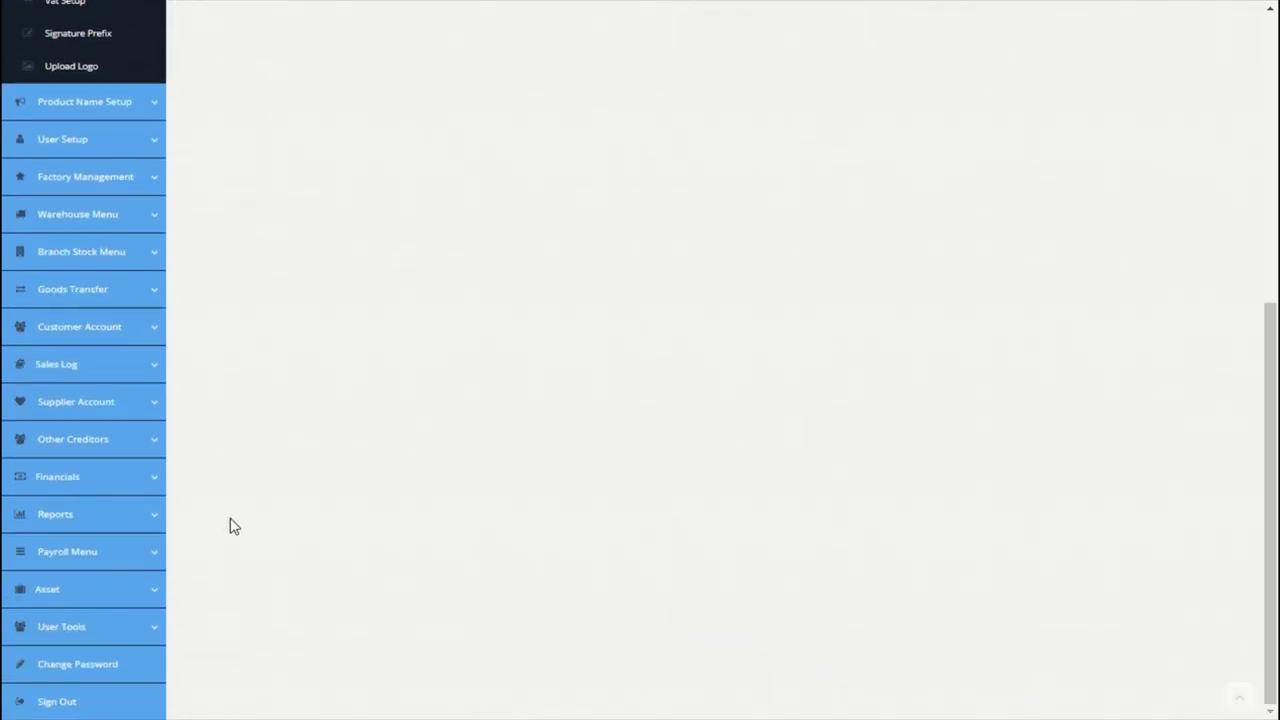
pyautogui.click(129, 566)
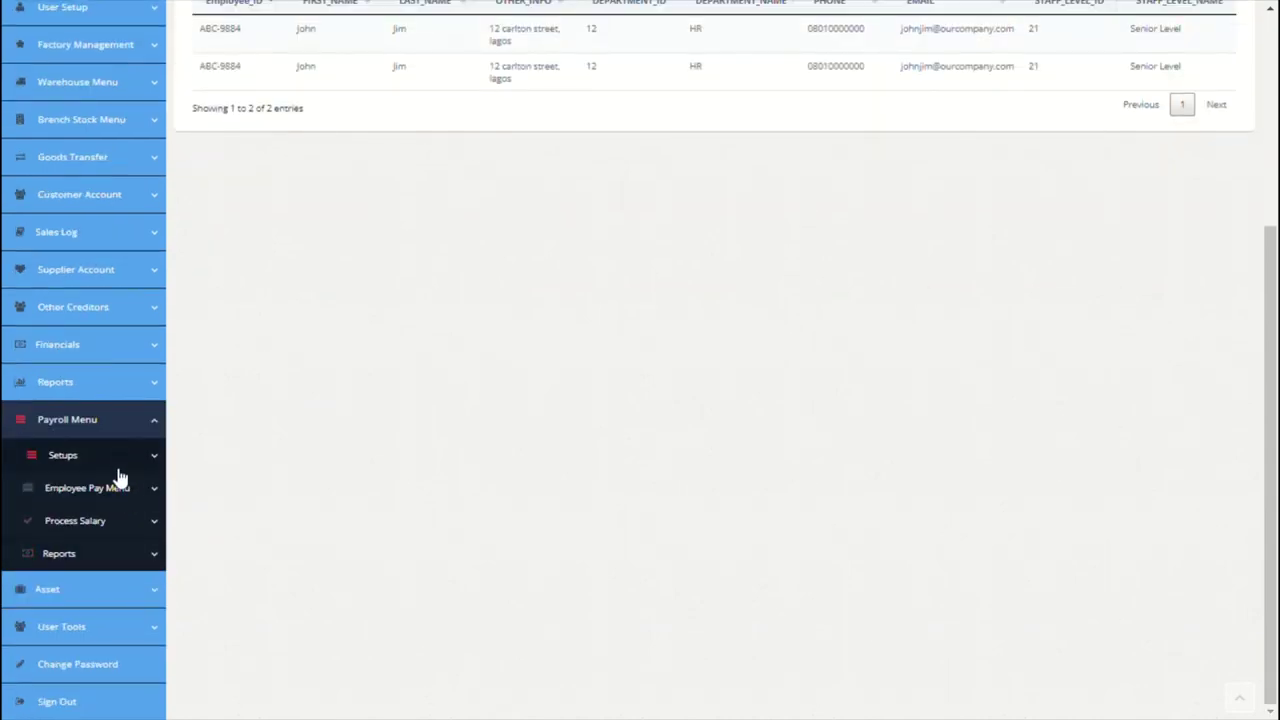
pyautogui.click(118, 468)
pyautogui.scroll(-5, 118, 490)
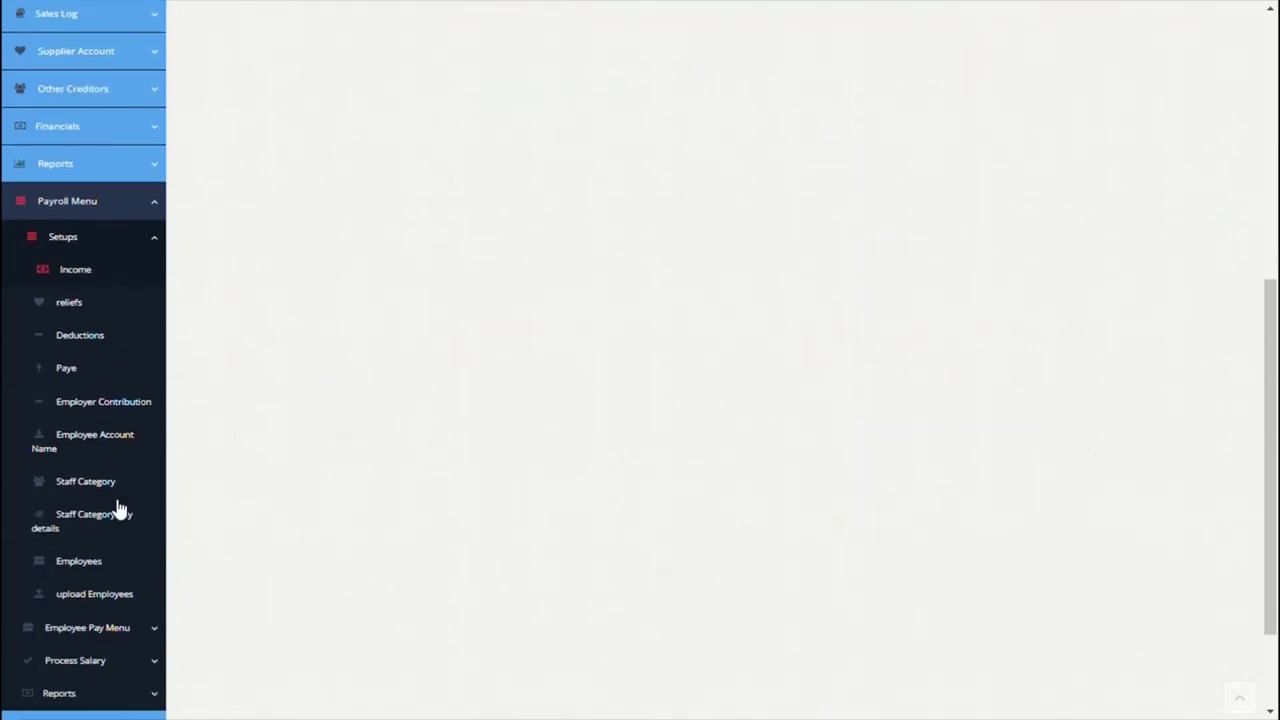
pyautogui.click(117, 508)
pyautogui.scroll(-1, 118, 510)
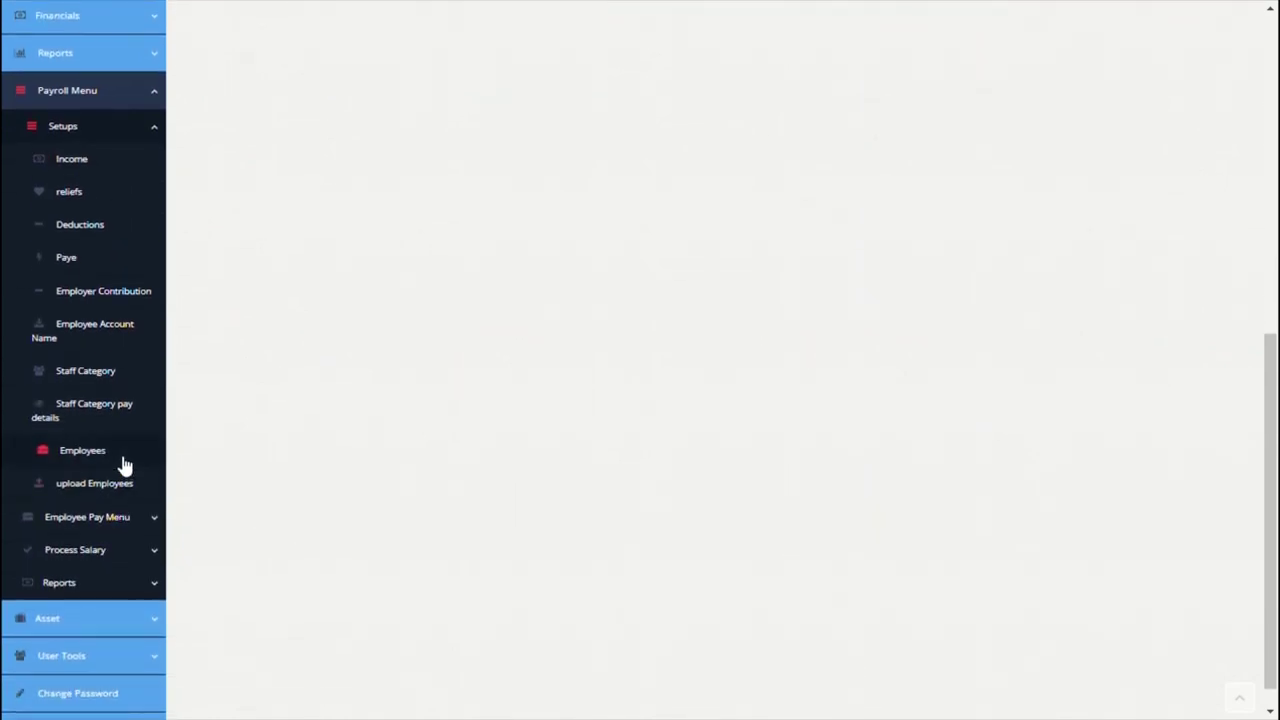
pyautogui.click(133, 522)
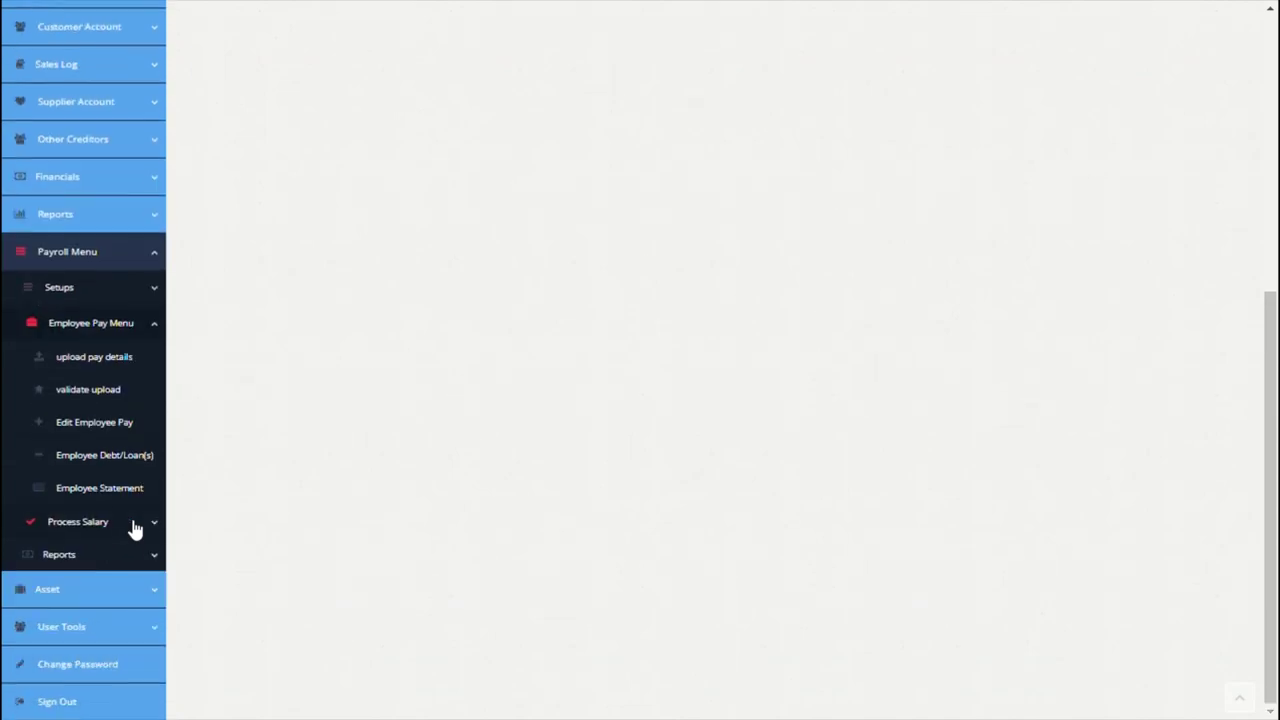
pyautogui.click(119, 370)
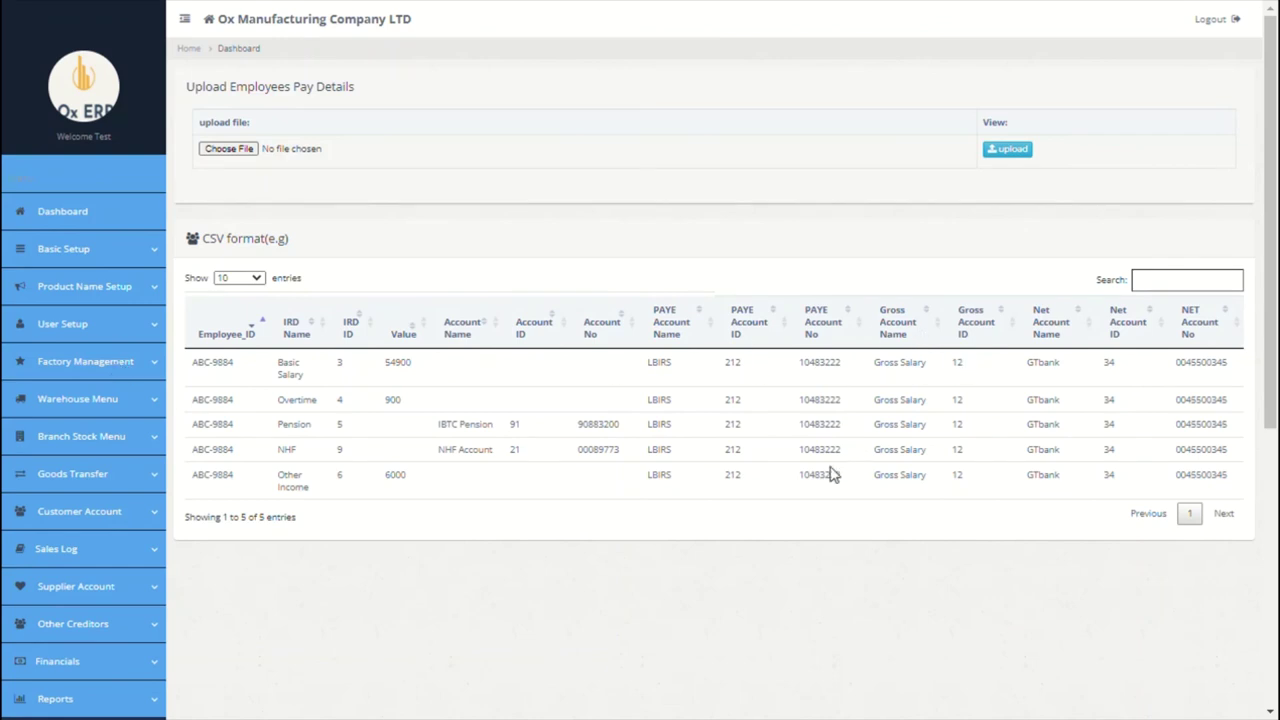
pyautogui.scroll(-5, 830, 475)
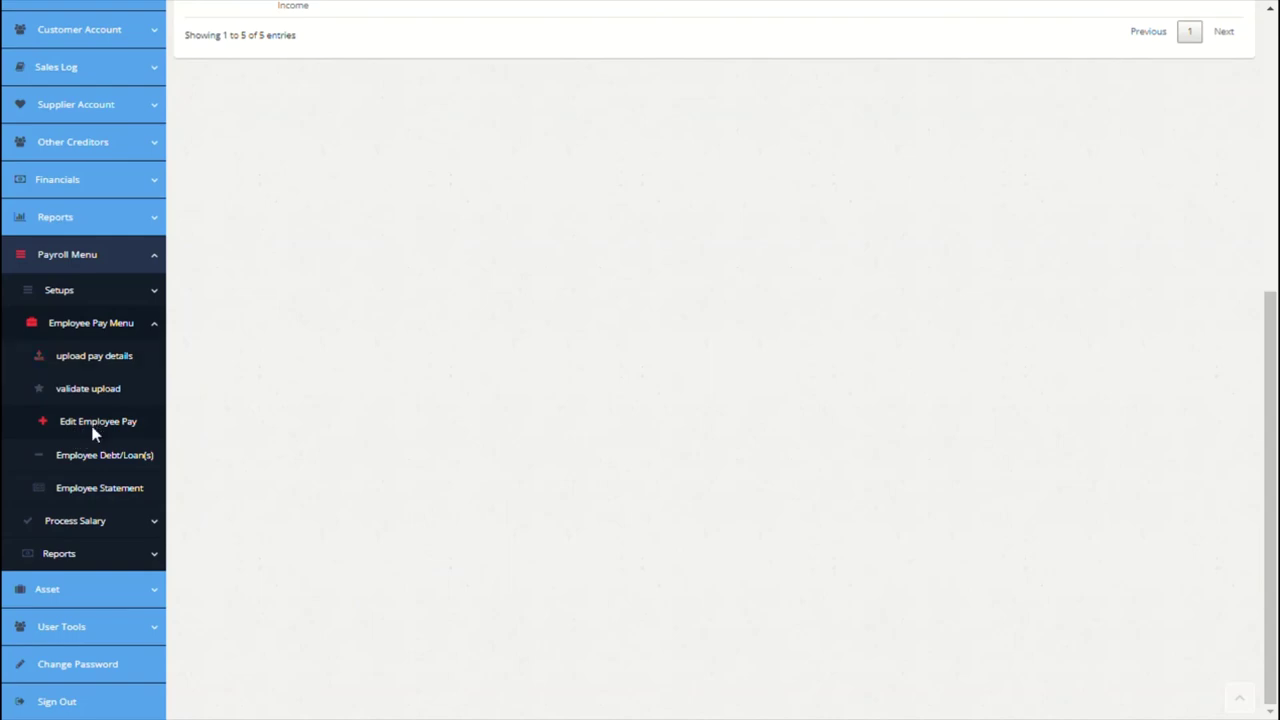
# Step: Load the Paris employee's pay via Edit Employee Pay, showing 29000 basic and net pay 31505
pyautogui.click(100, 432)
pyautogui.click(529, 100)
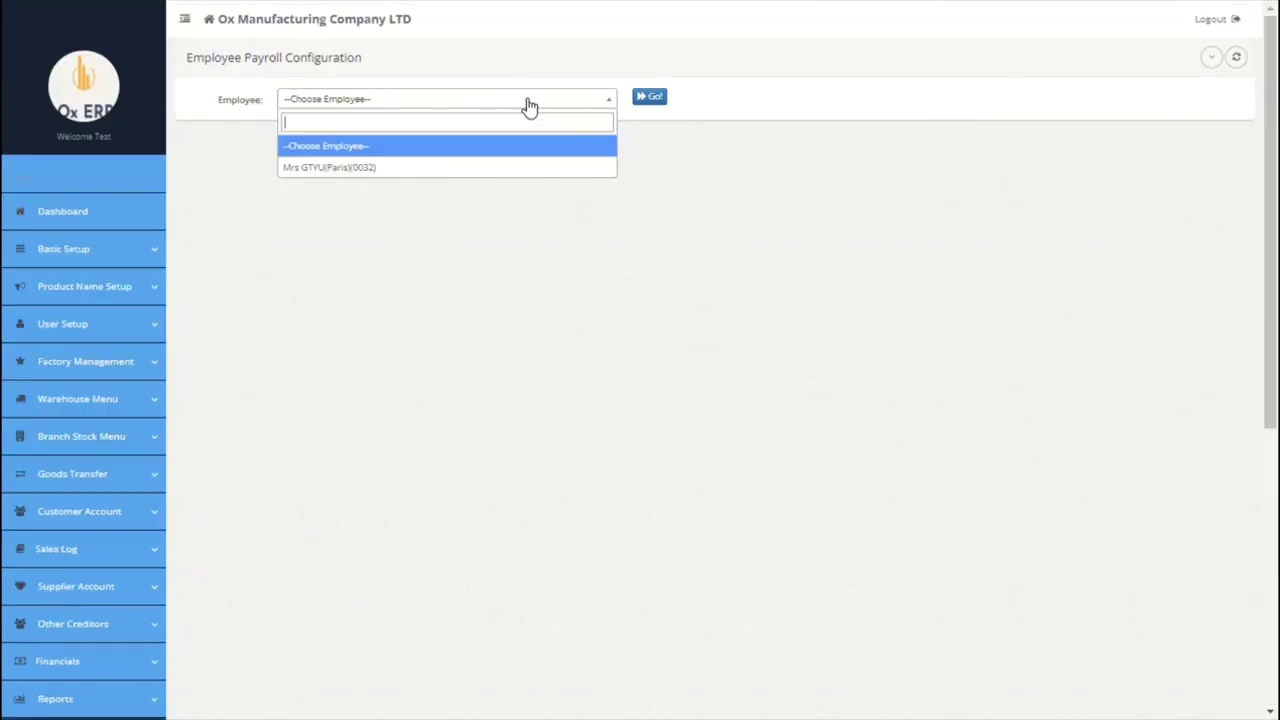
pyautogui.click(420, 168)
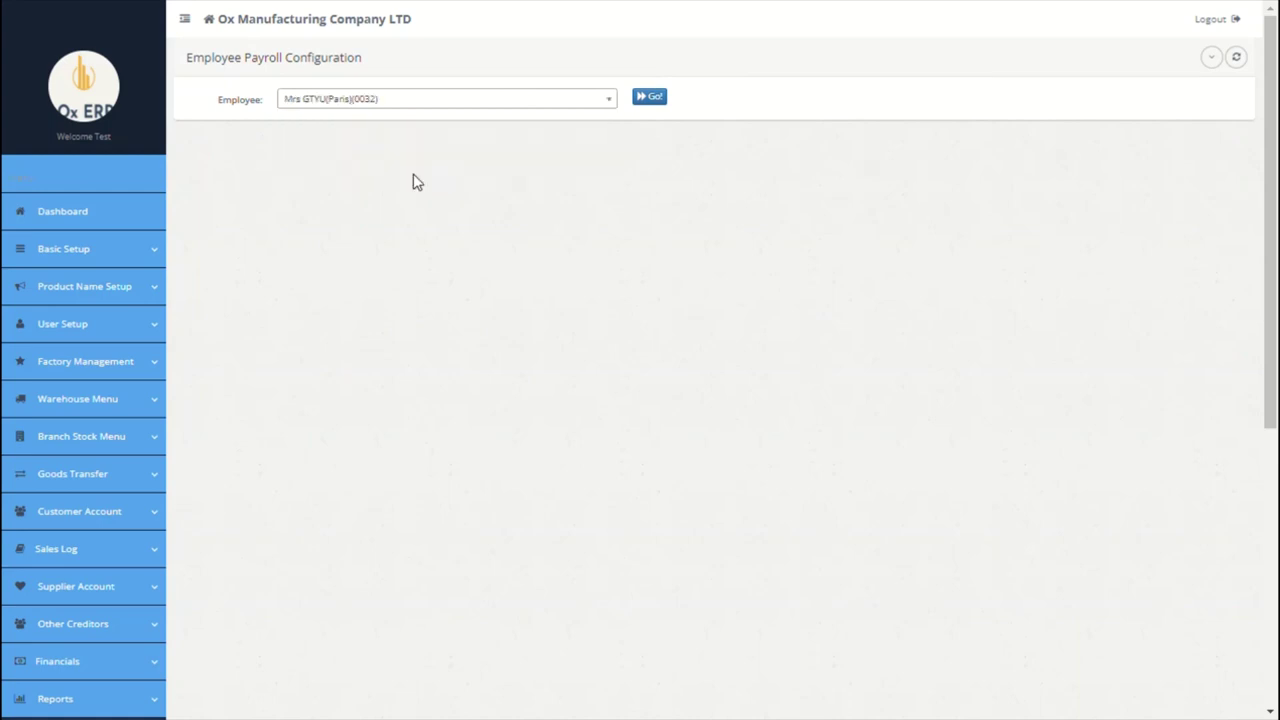
pyautogui.click(651, 98)
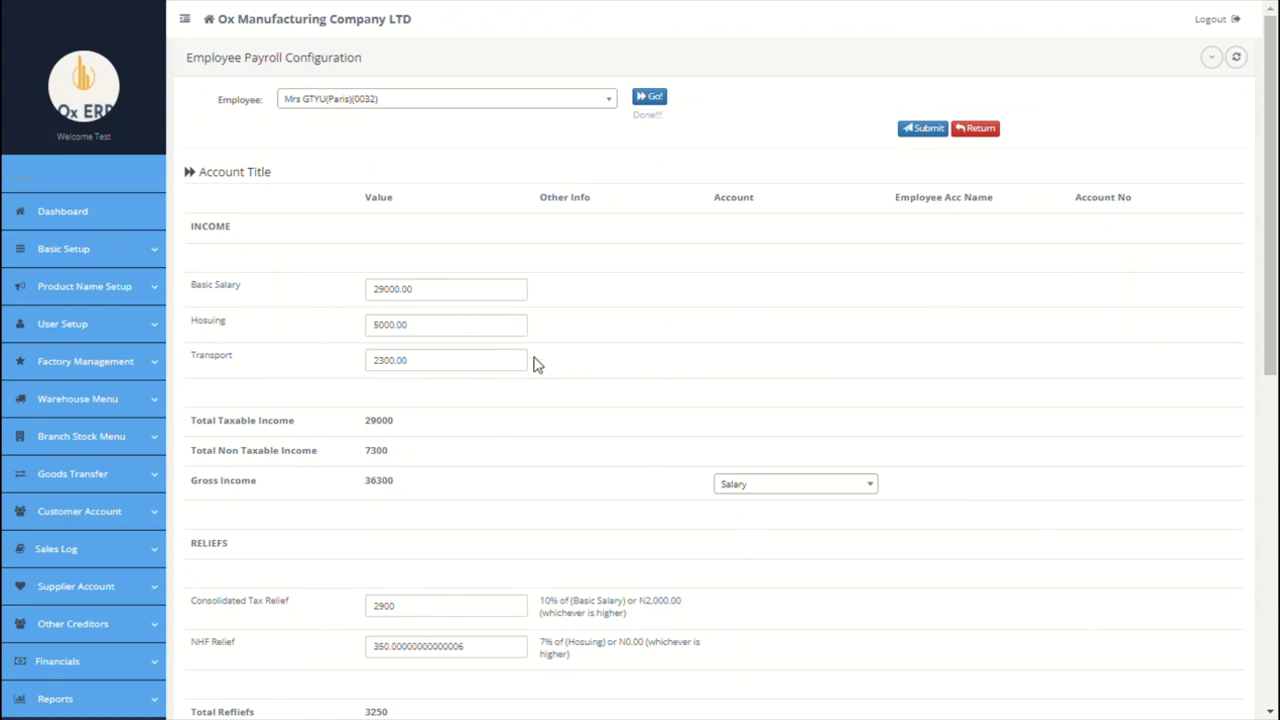
pyautogui.scroll(-5, 533, 365)
pyautogui.scroll(-1, 533, 365)
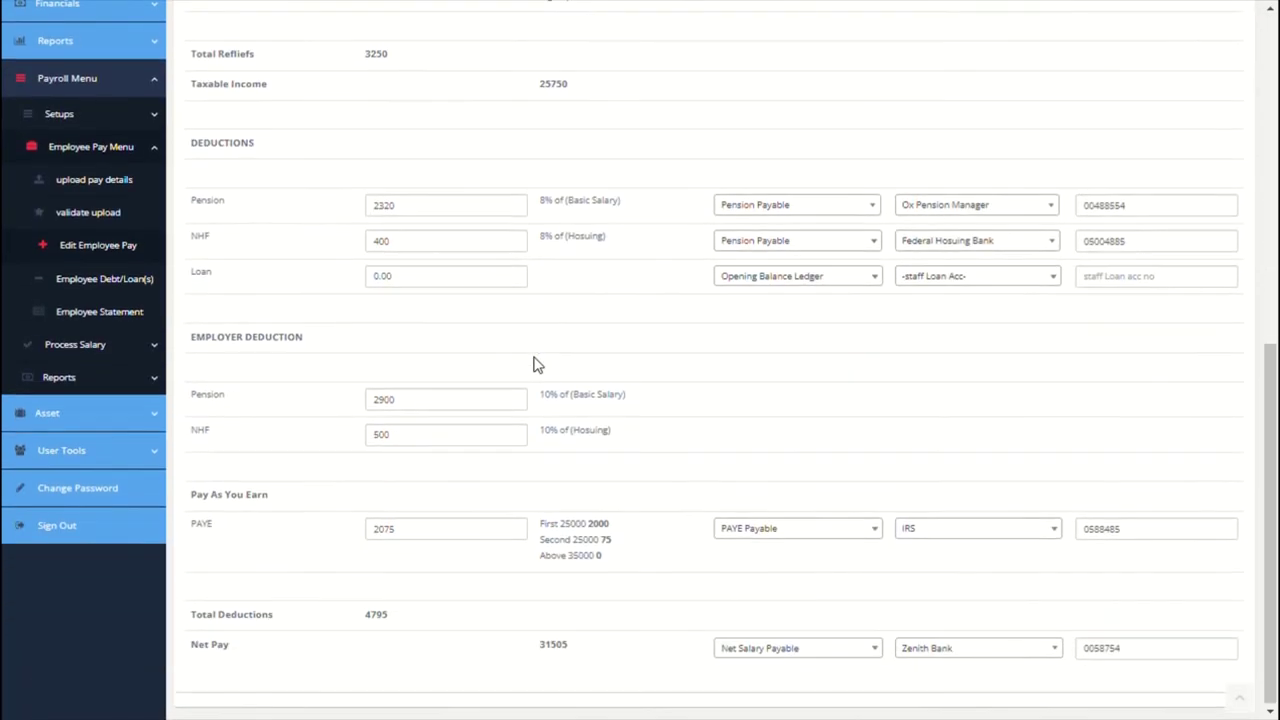
# Step: Open the employee's Debt/Loan(s) form and set the debit account to Loan(deductions)
pyautogui.click(108, 277)
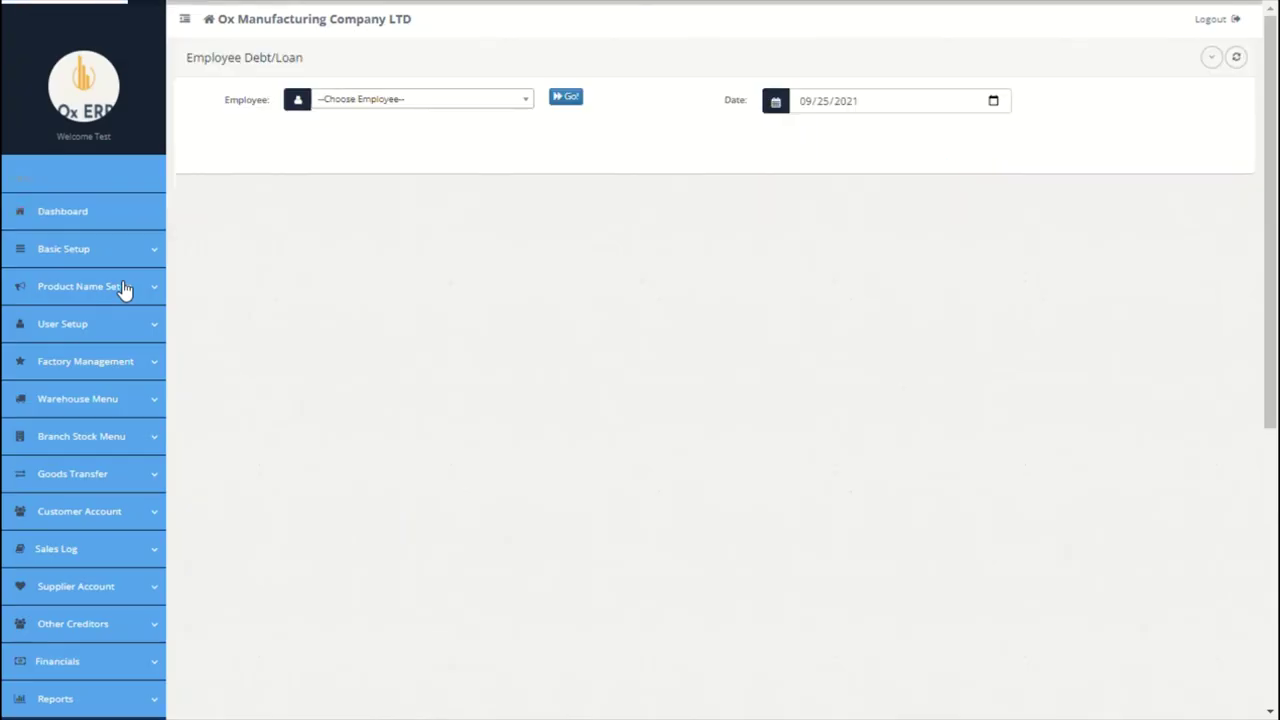
pyautogui.click(474, 100)
pyautogui.click(404, 168)
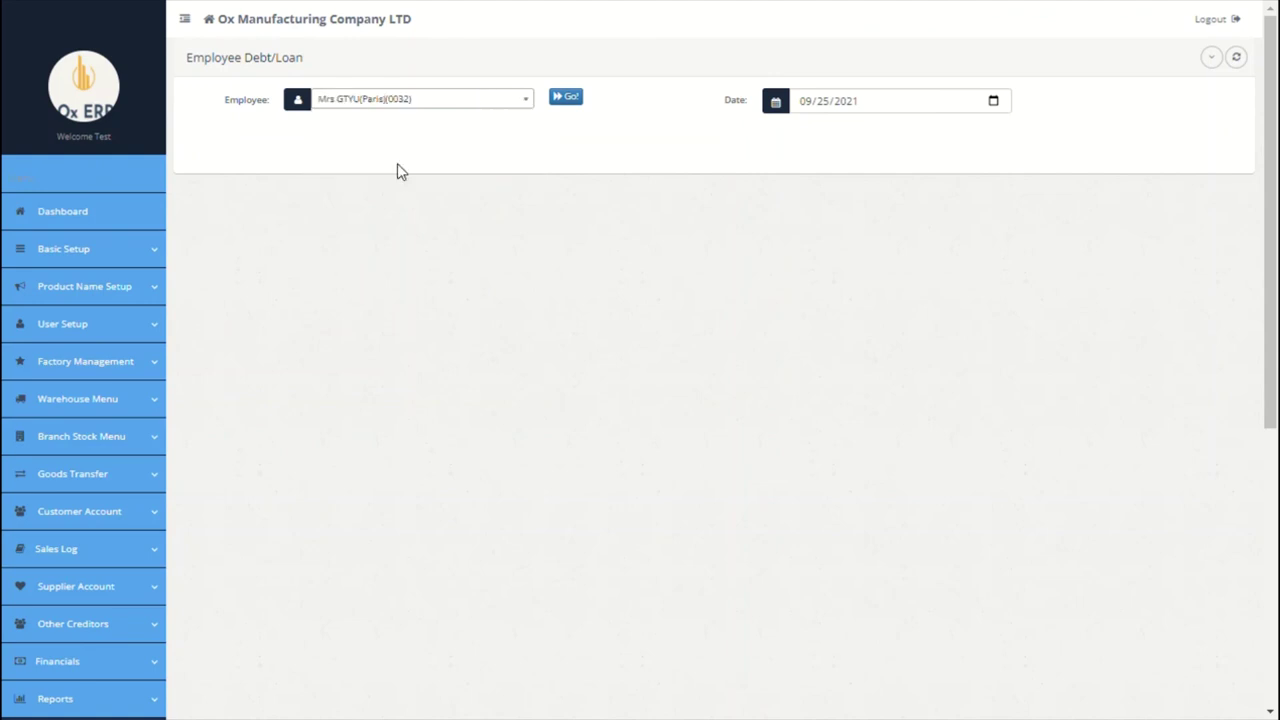
pyautogui.click(572, 98)
pyautogui.click(343, 213)
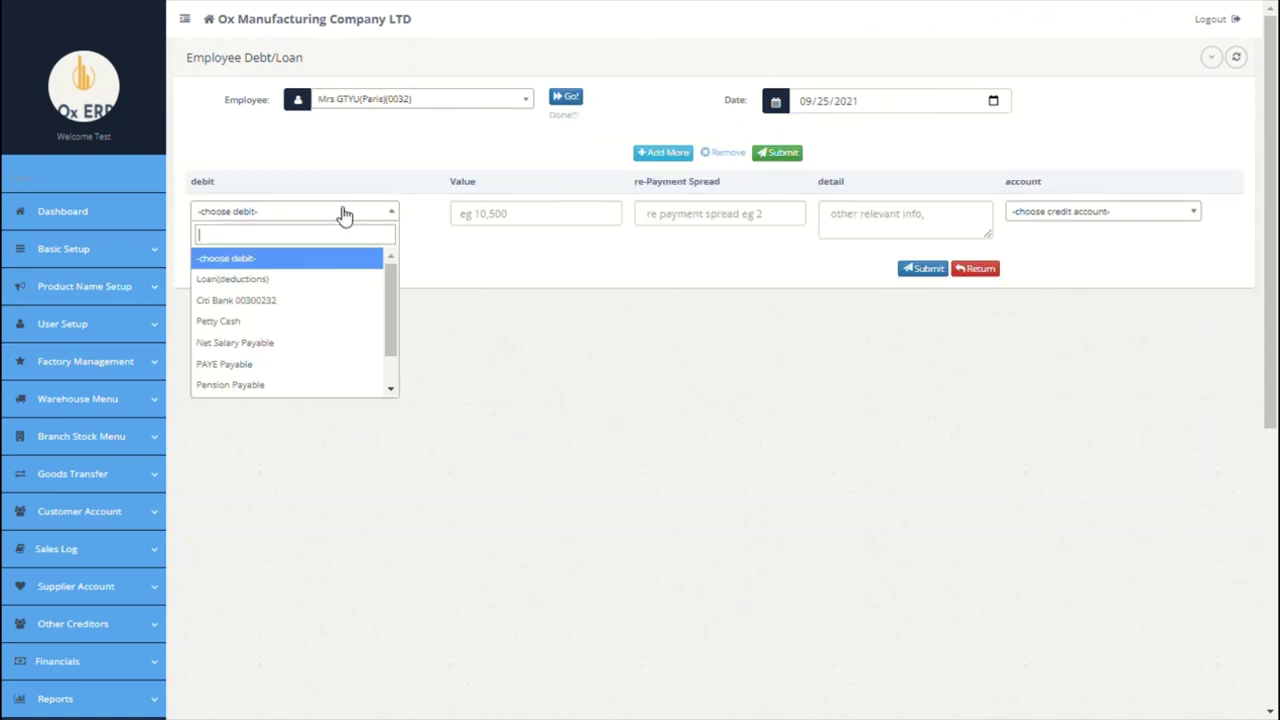
pyautogui.click(299, 279)
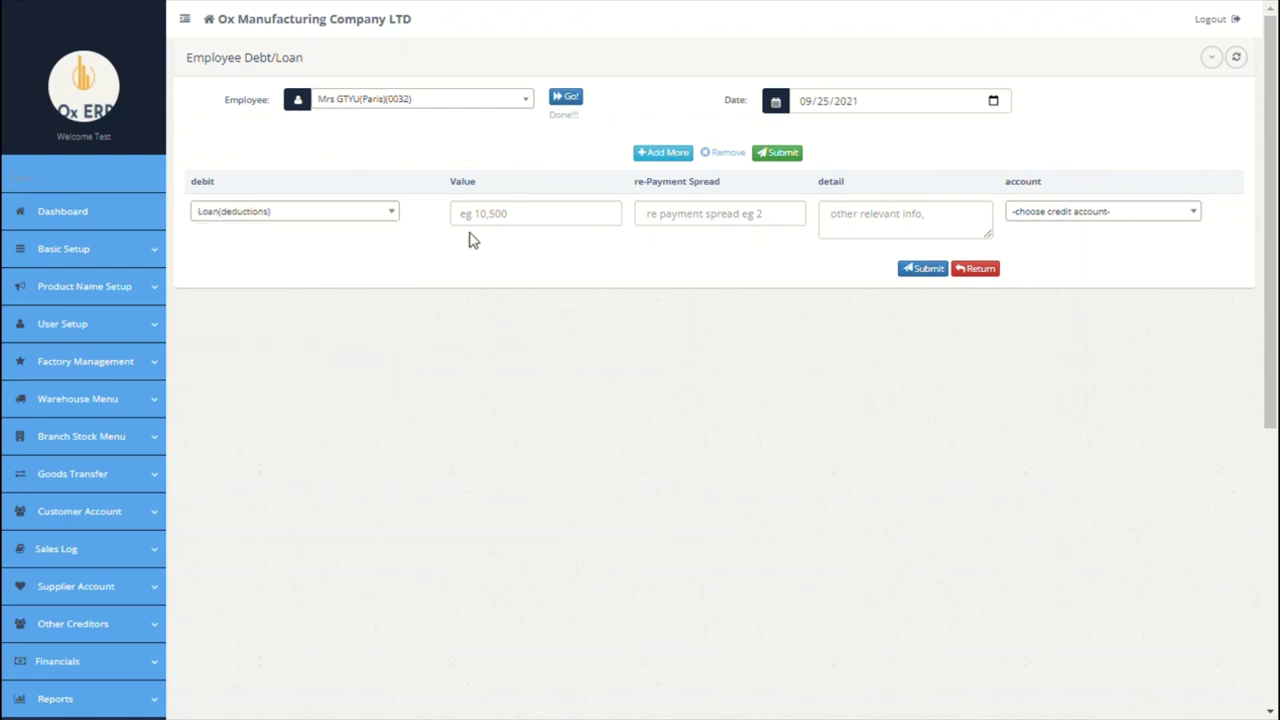
# Step: Save a 5000 loan over 3 repayments, noted 'to be paid in 3 tranches', credited from Citi Bank
pyautogui.click(510, 222)
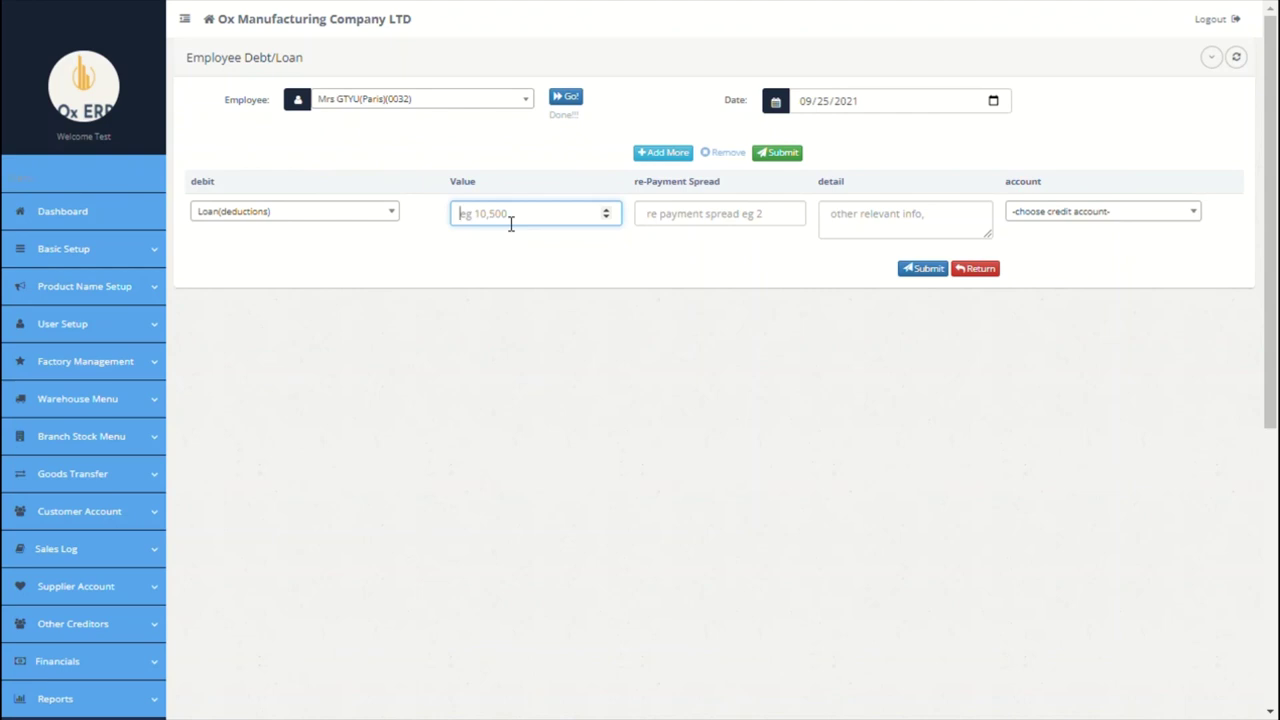
pyautogui.write('5000')
pyautogui.click(689, 226)
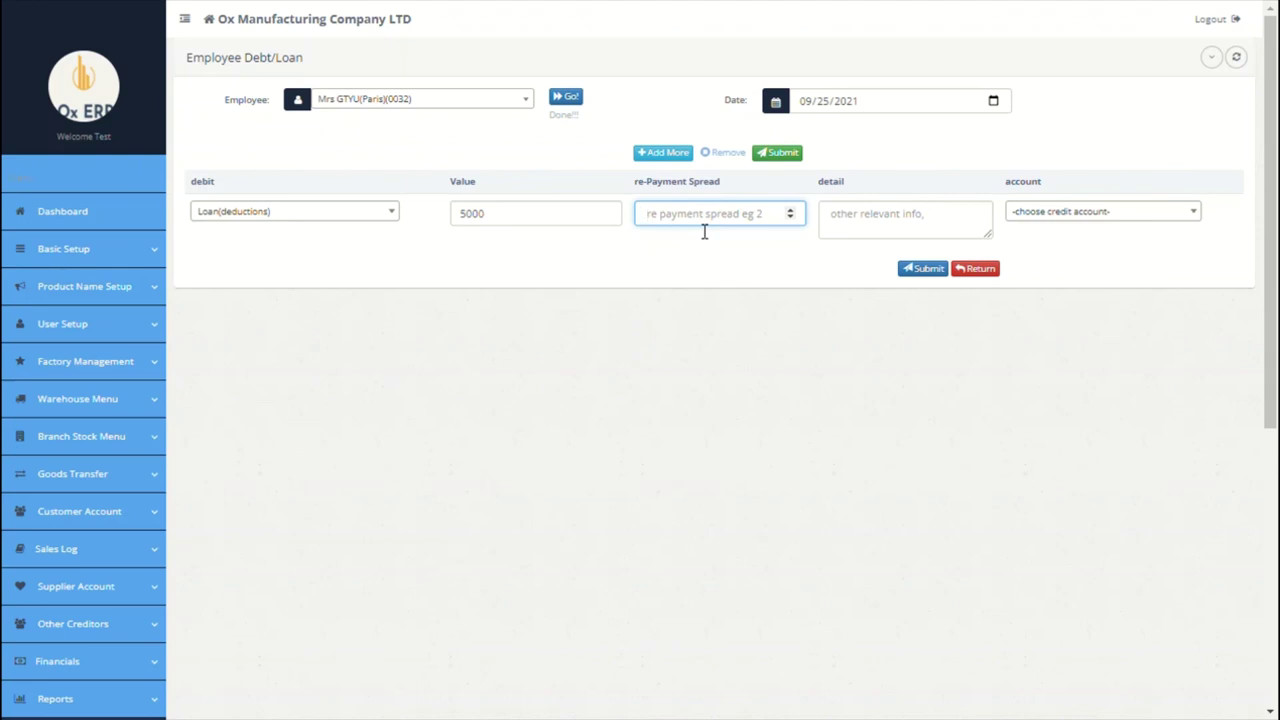
pyautogui.write('3')
pyautogui.click(886, 218)
pyautogui.write('tranches')
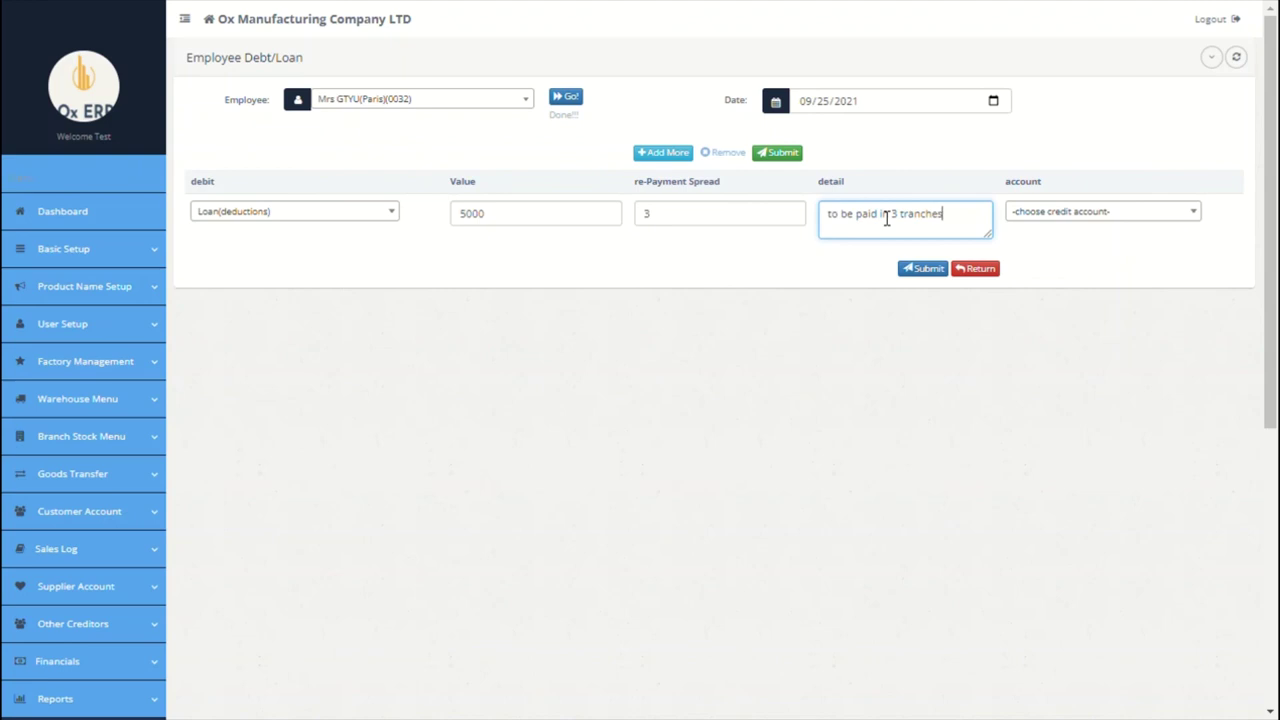
pyautogui.click(1140, 213)
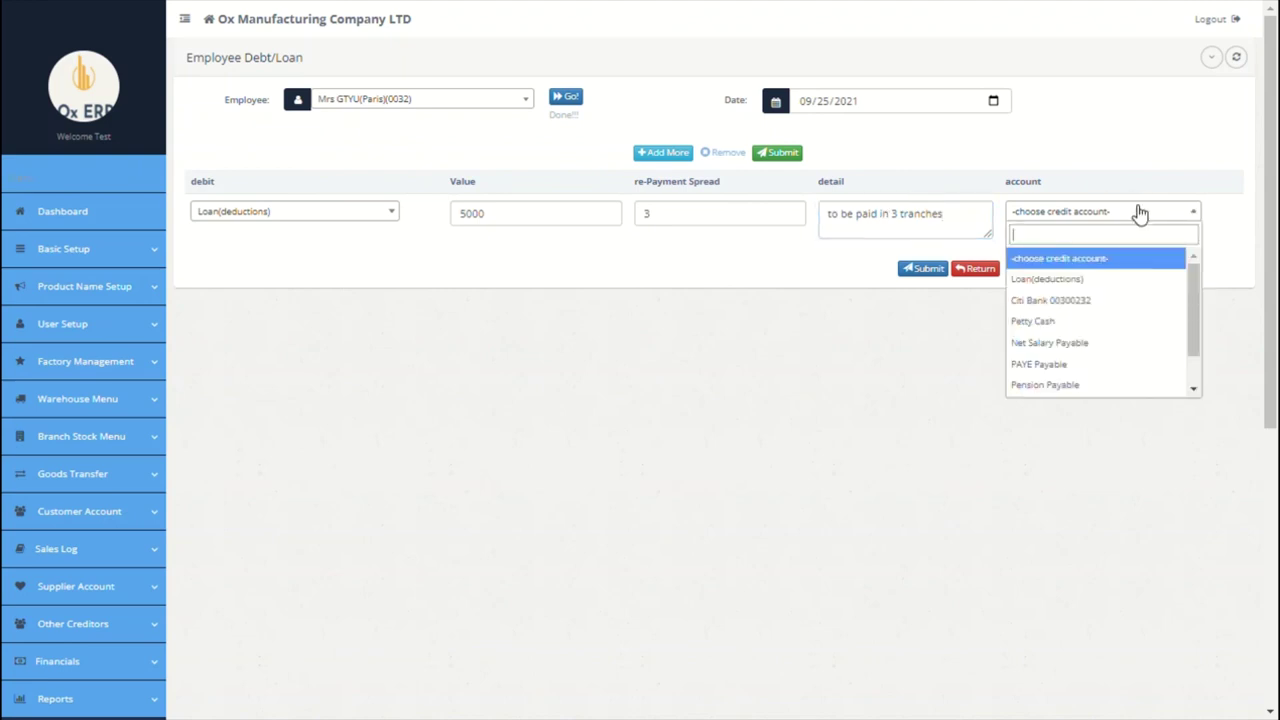
pyautogui.click(1066, 308)
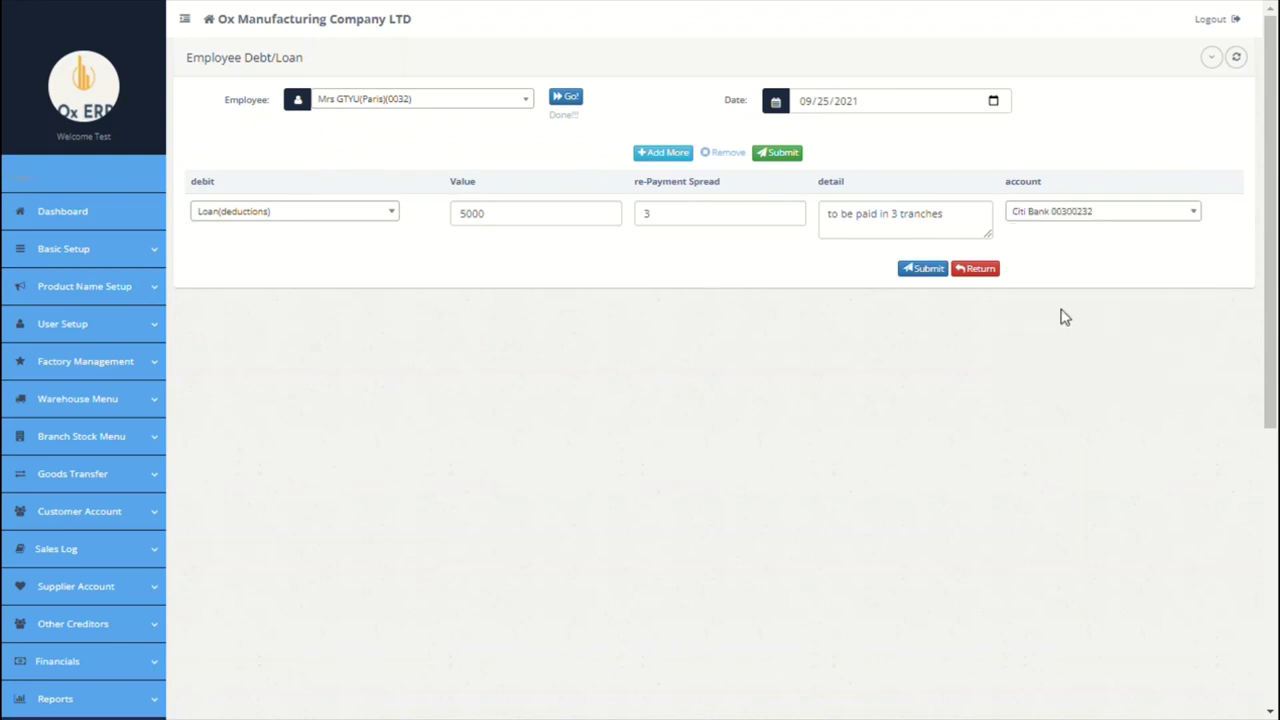
pyautogui.click(924, 269)
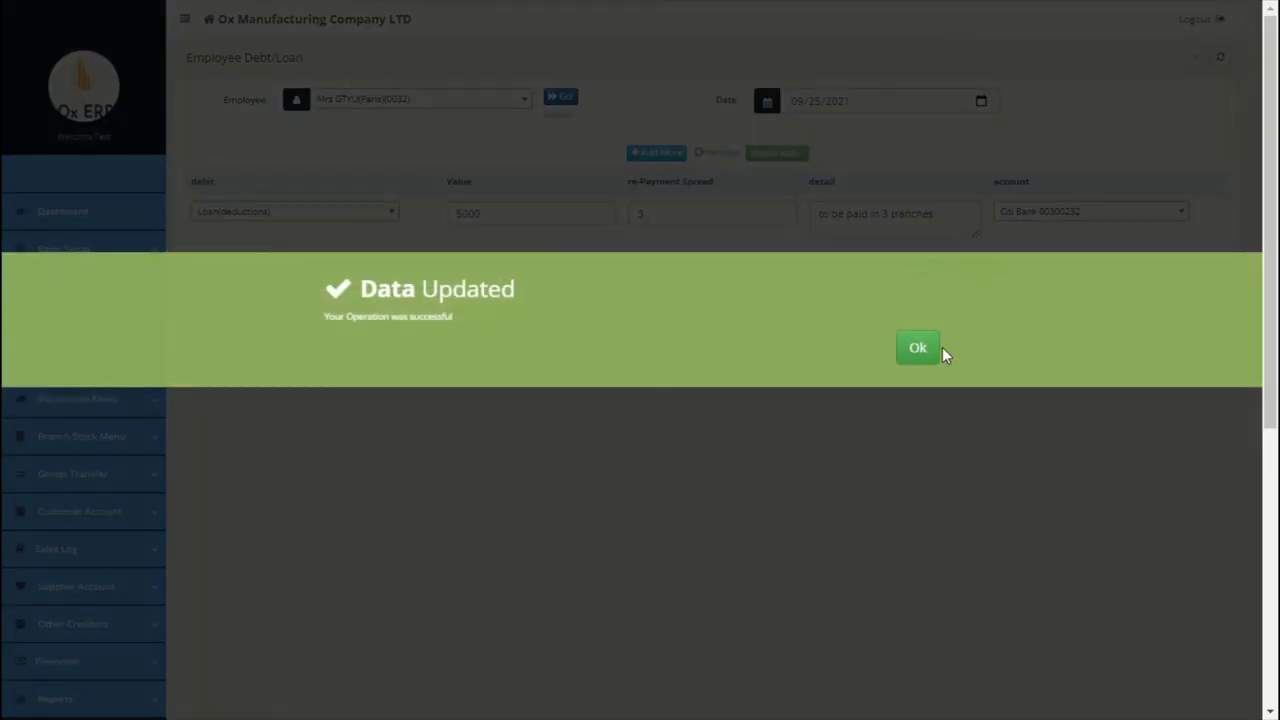
pyautogui.click(939, 352)
pyautogui.scroll(-5, 849, 374)
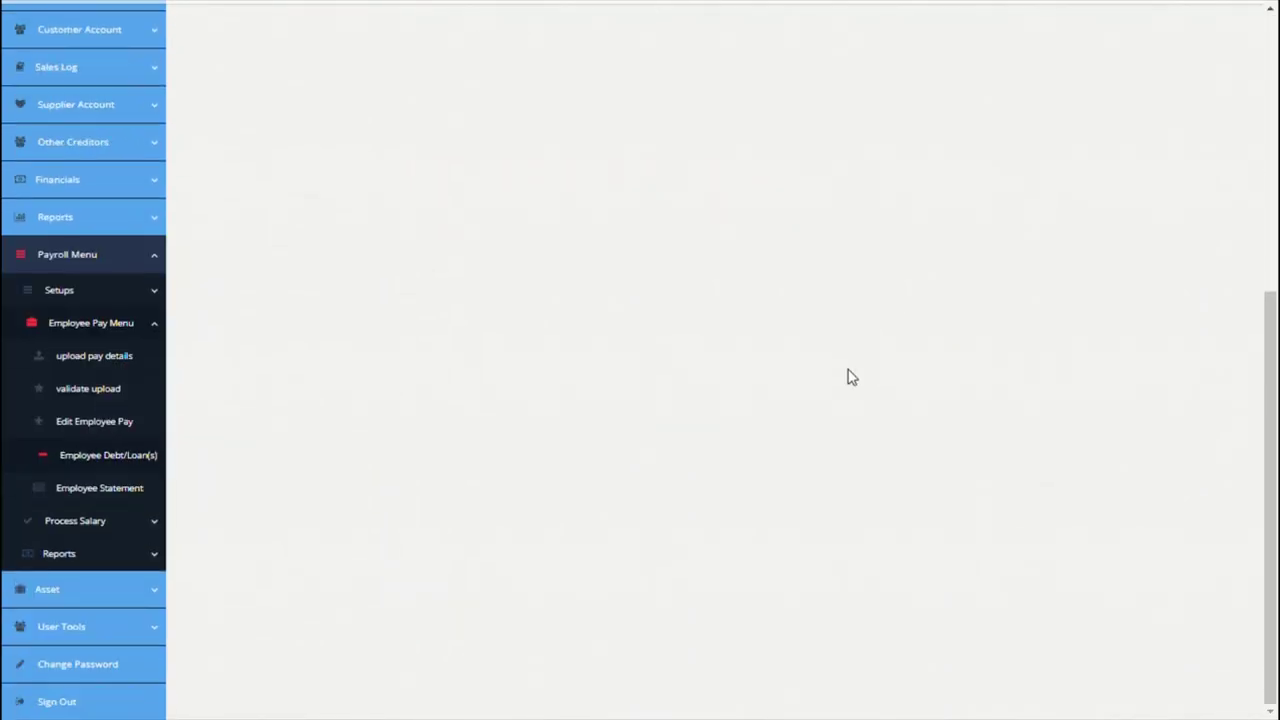
# Step: View the employee account statement showing one 5,000.00 loan debit and a 5,000.00 balance
pyautogui.click(103, 488)
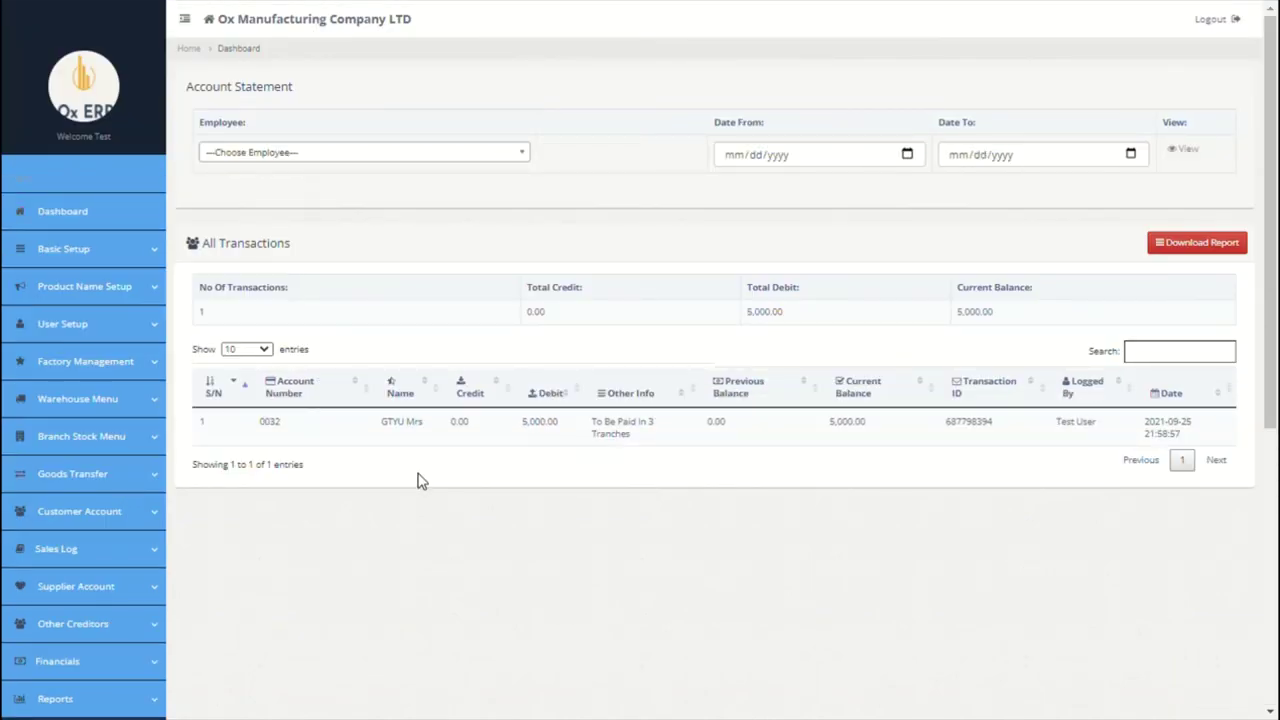
pyautogui.scroll(-5, 420, 481)
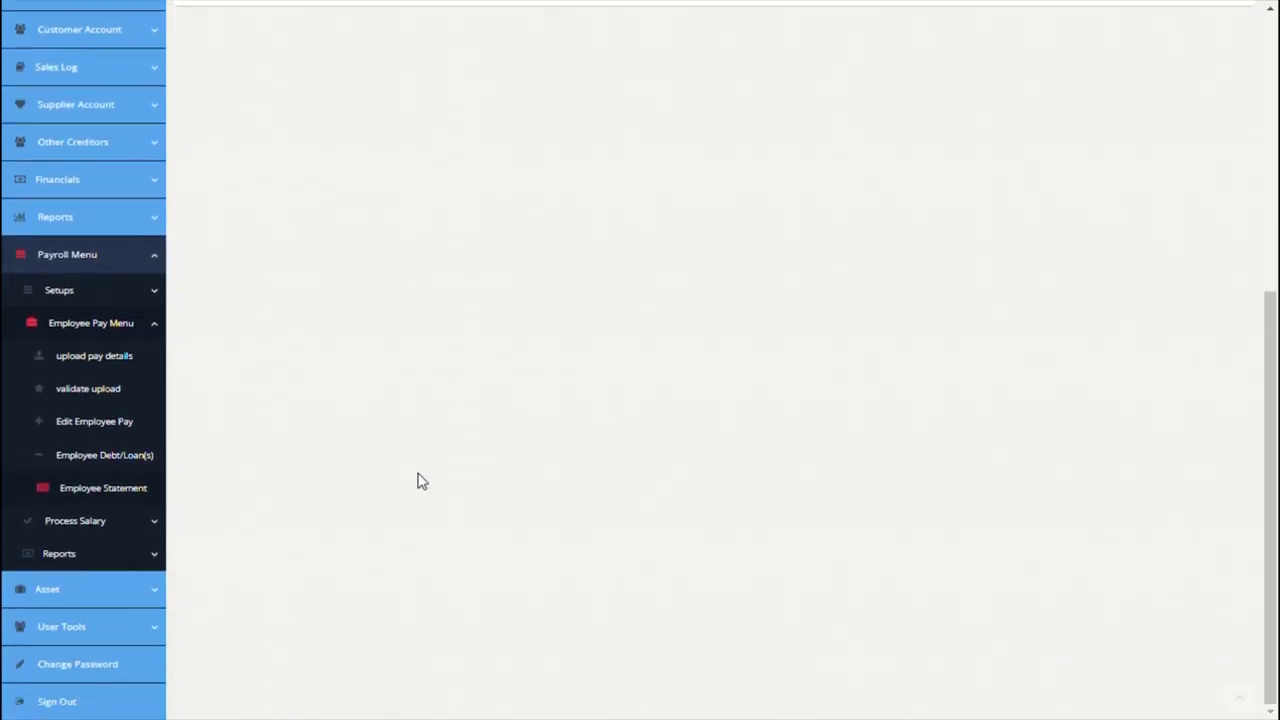
pyautogui.click(137, 530)
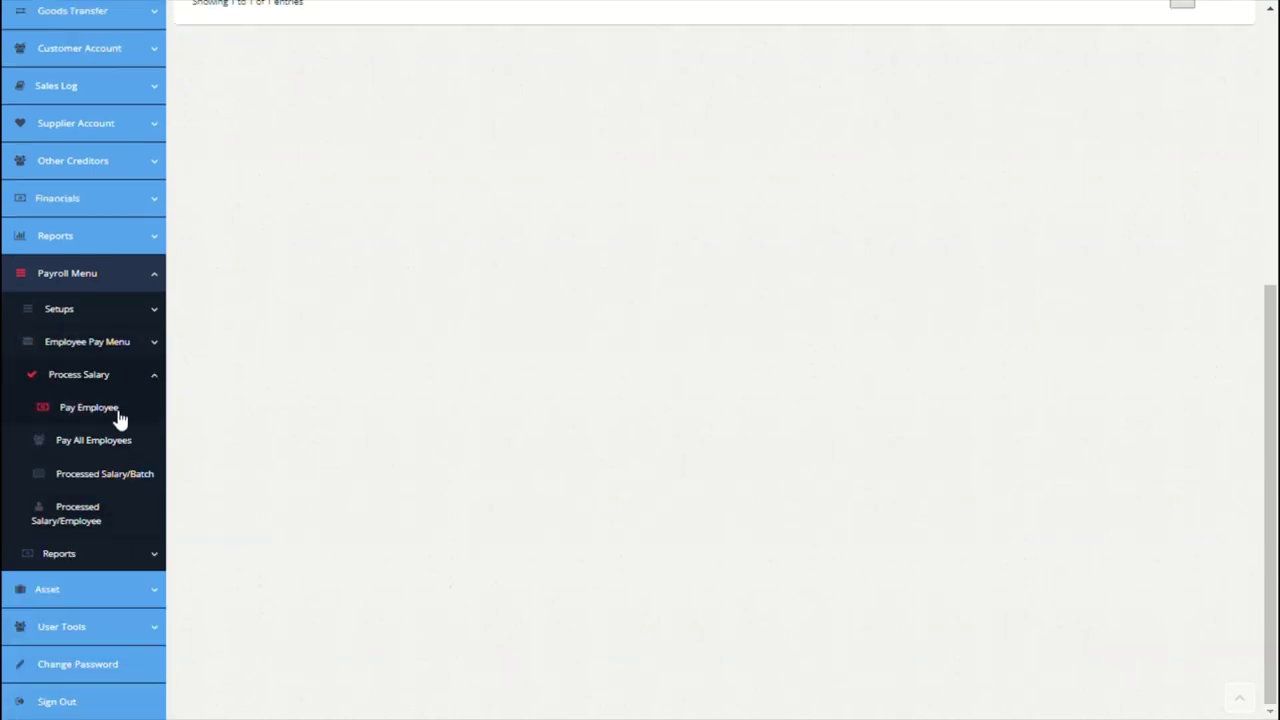
# Step: Fill Pay Employee for the Paris employee, 09/01/2021–09/30/2021, with batch 'Sep 2021 Salary'
pyautogui.click(117, 414)
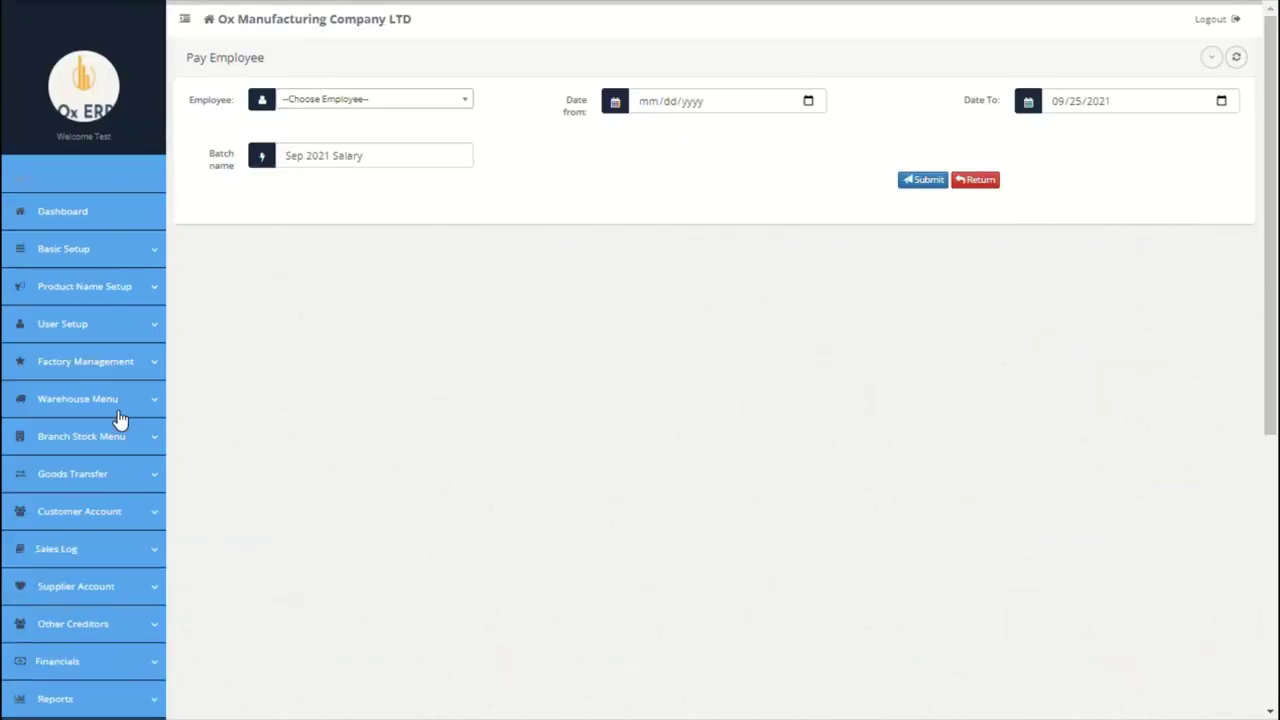
pyautogui.click(453, 108)
pyautogui.click(409, 170)
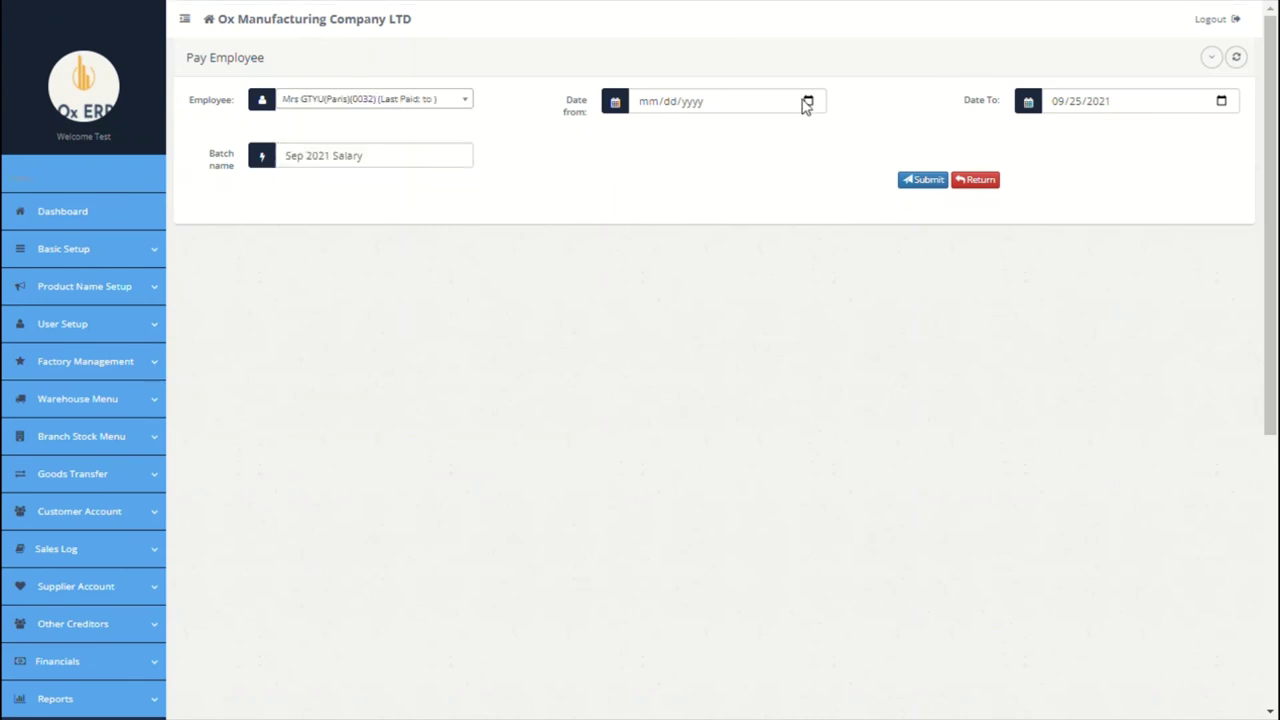
pyautogui.click(808, 103)
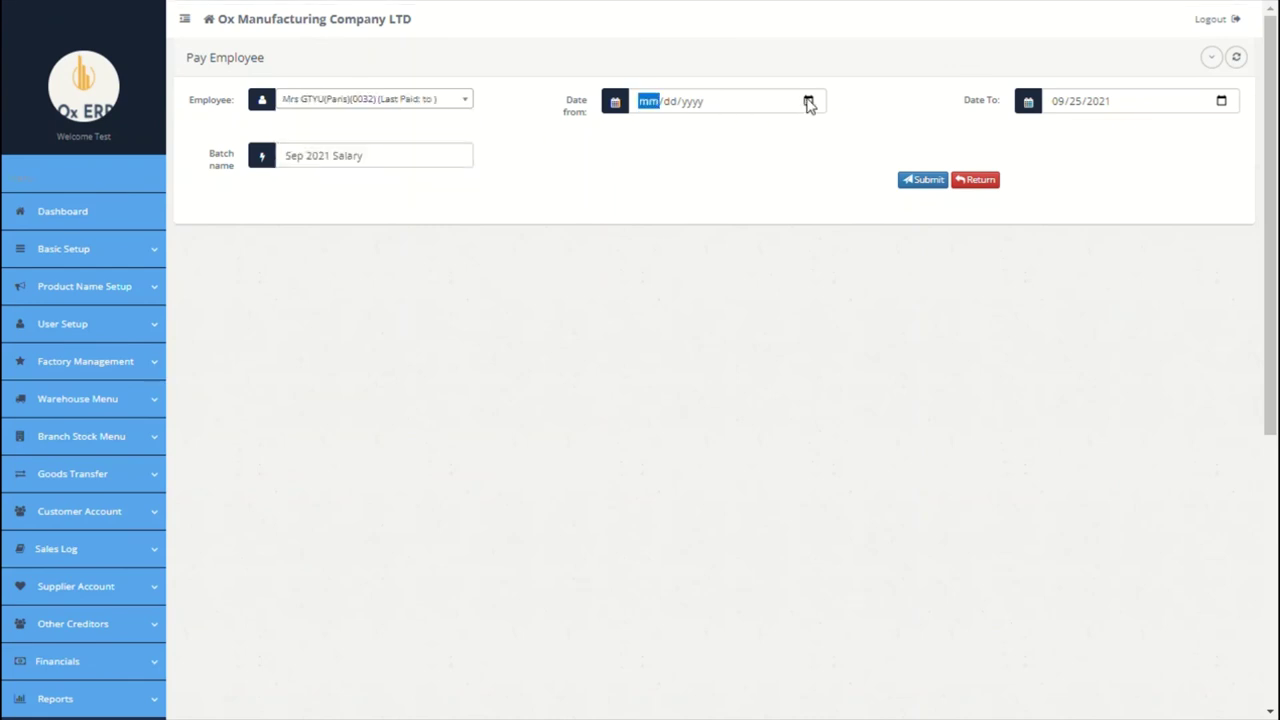
pyautogui.click(724, 183)
pyautogui.scroll(-1, 1111, 97)
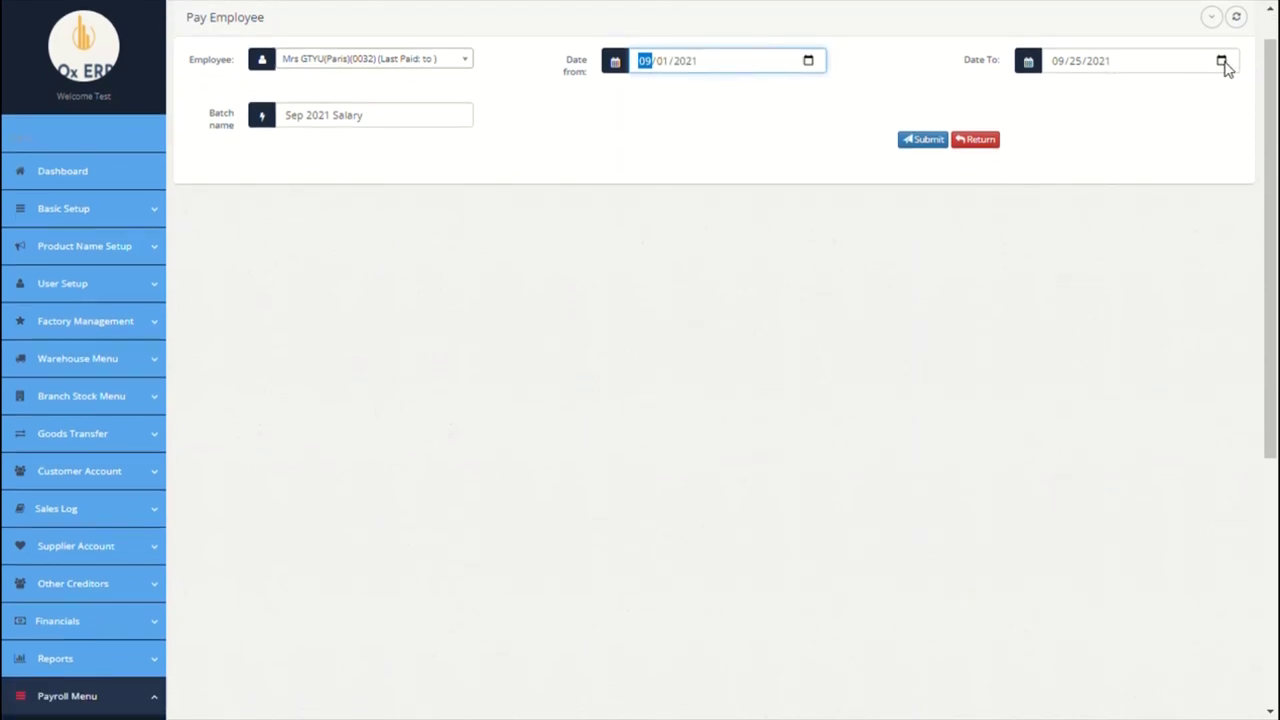
pyautogui.click(1222, 62)
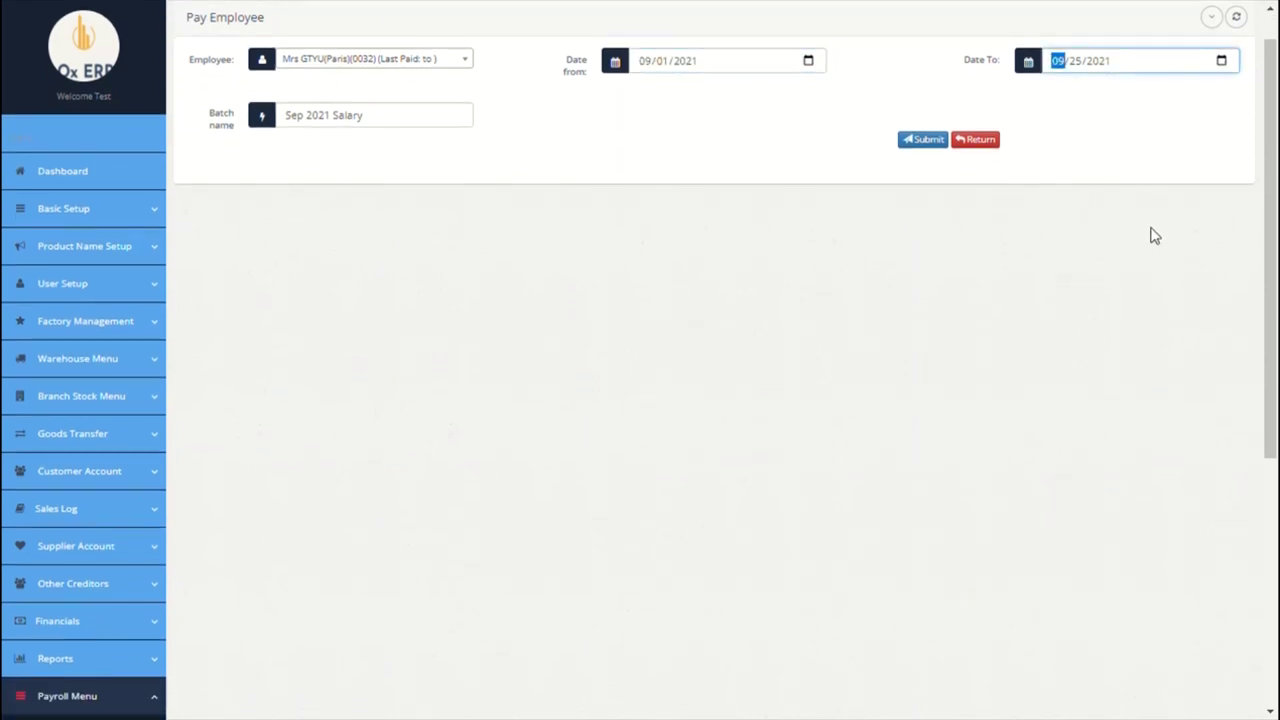
pyautogui.click(425, 126)
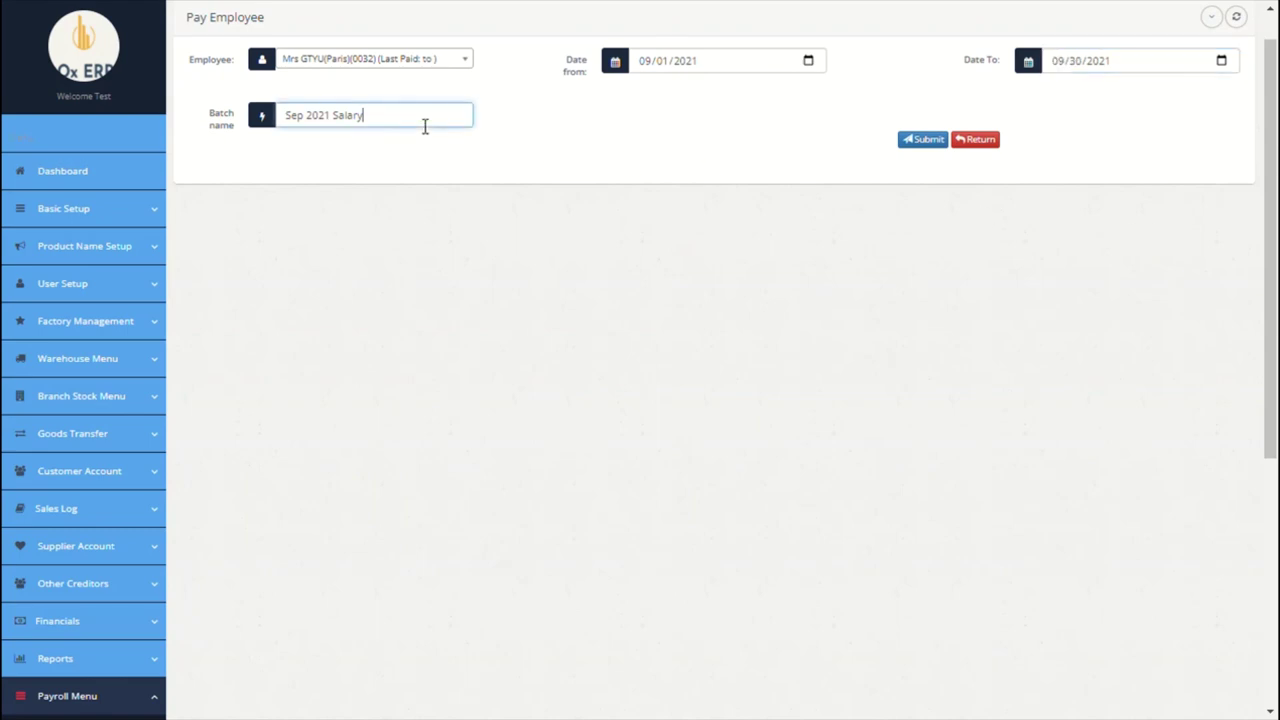
pyautogui.scroll(-4, 409, 523)
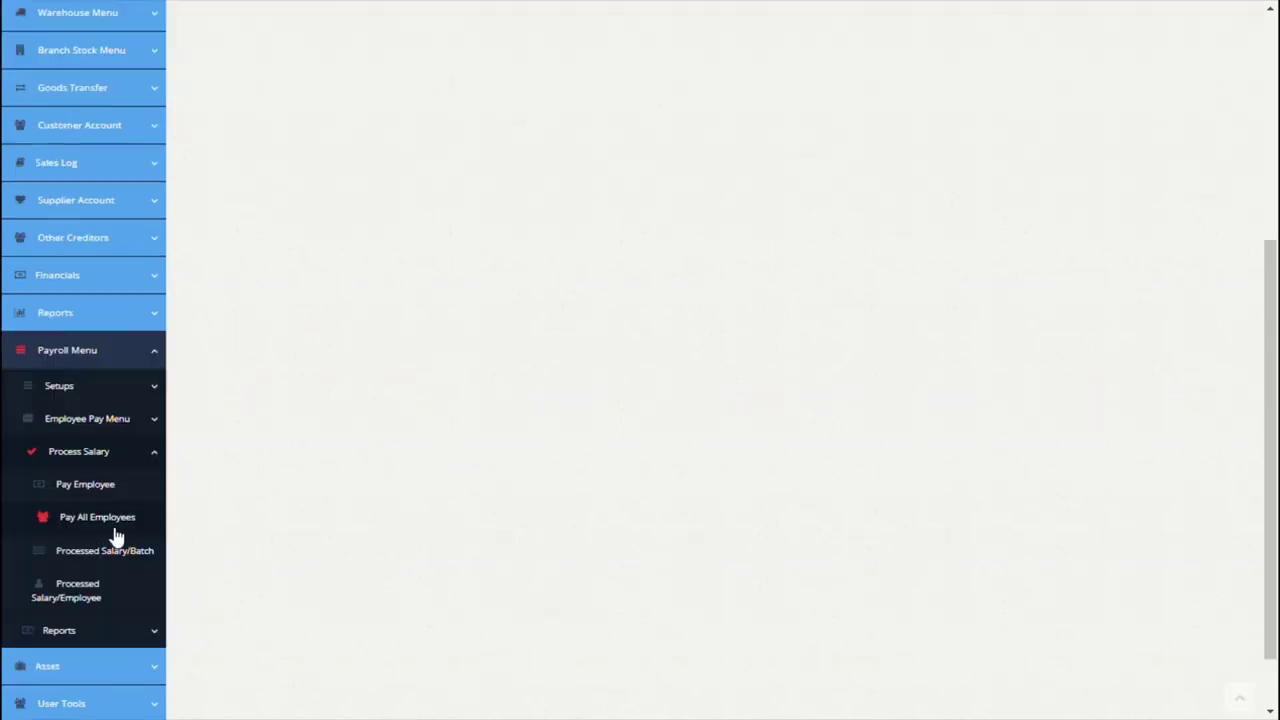
# Step: Run the September 2021 salary for all employees, with the pay period starting 09/01/2021
pyautogui.scroll(4, 309, 480)
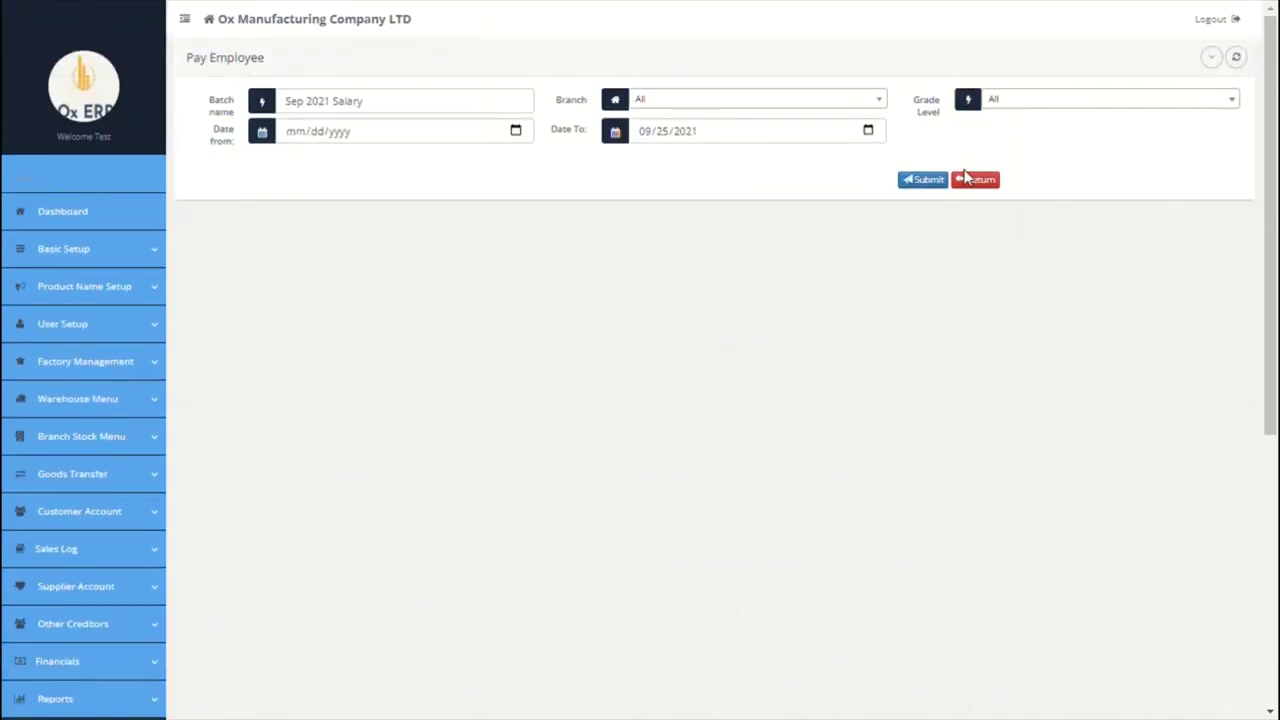
pyautogui.click(515, 135)
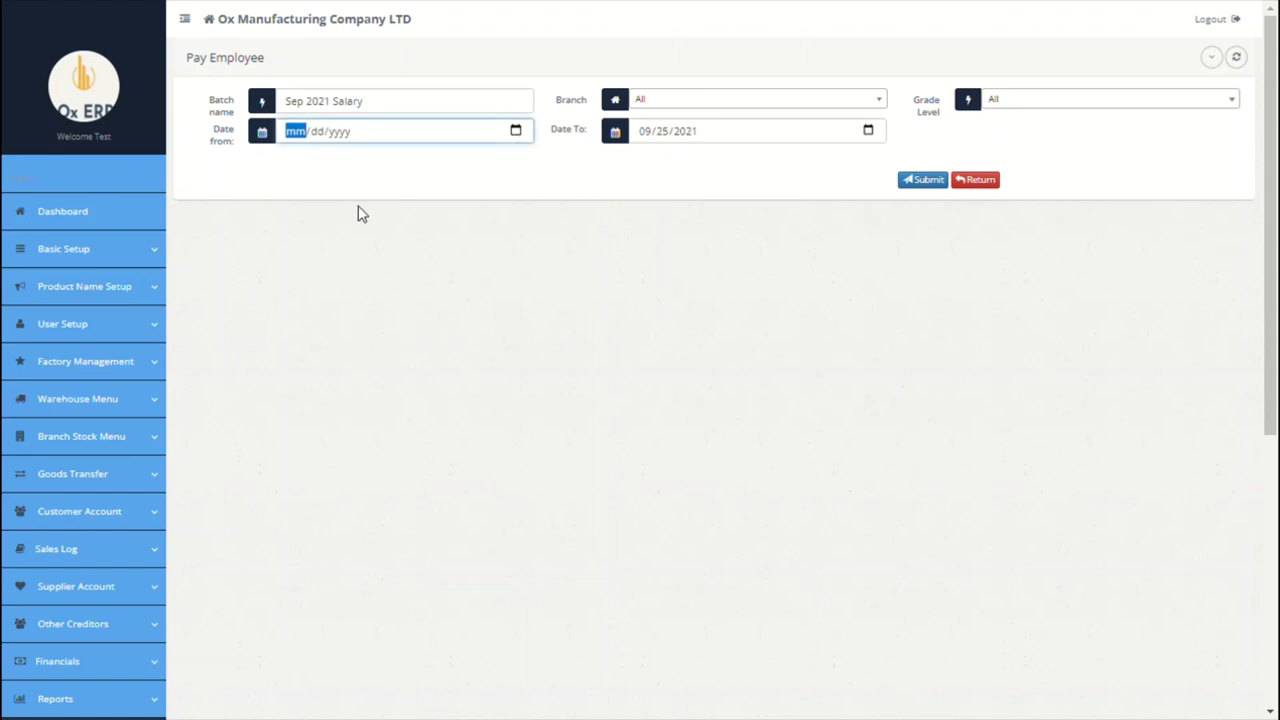
pyautogui.write('09/01/2021')
pyautogui.click(871, 141)
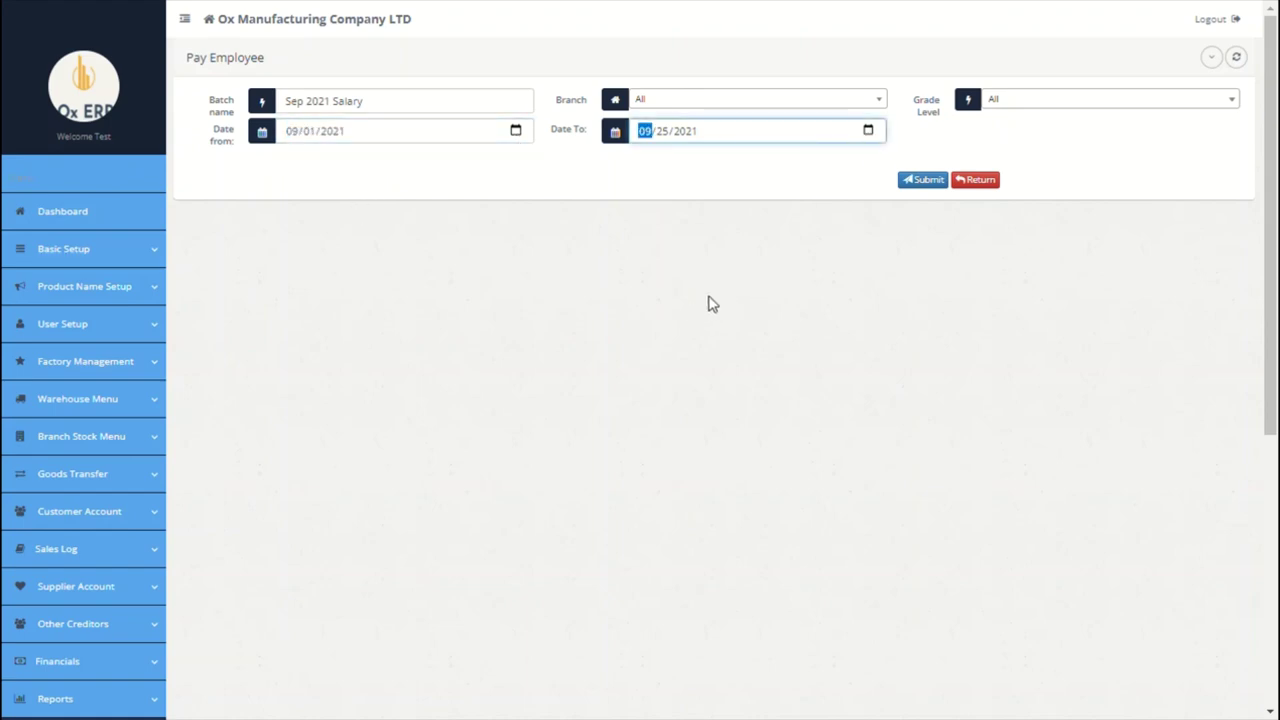
pyautogui.click(933, 183)
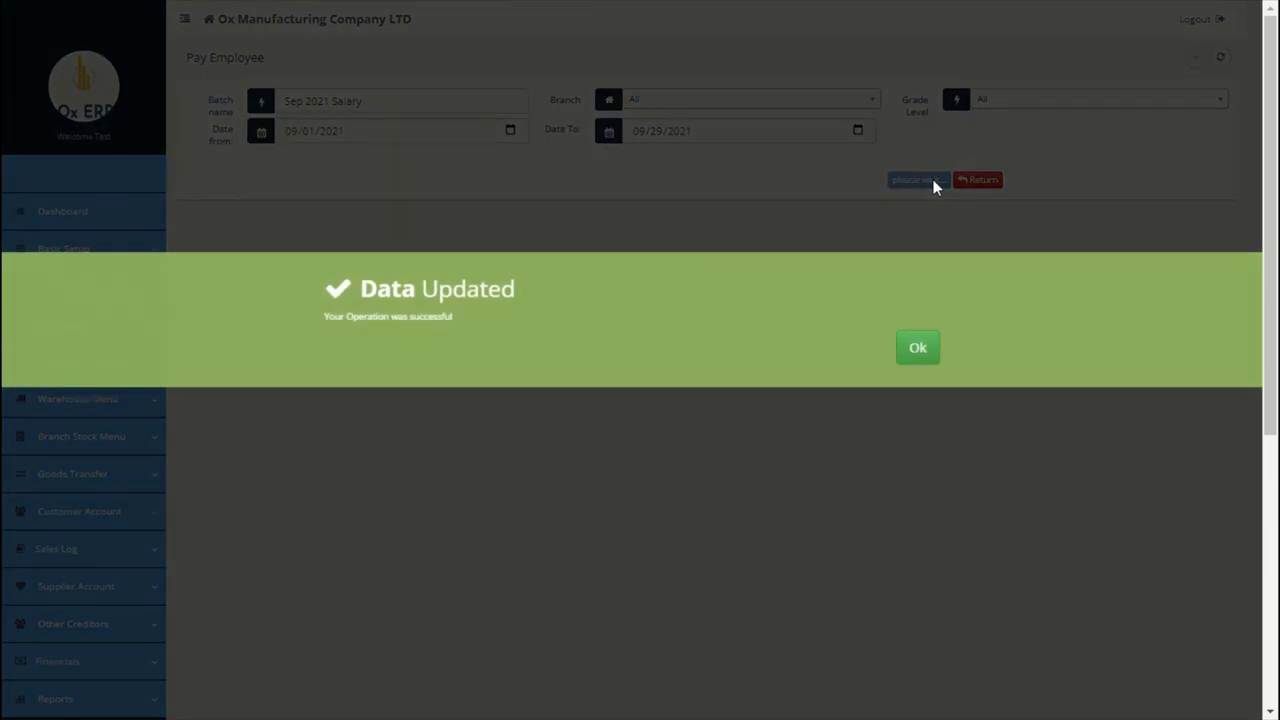
# Step: Show the processed batch list with Sep 2021 Salary: gross 36,300.00, net 31,505.00
pyautogui.click(920, 350)
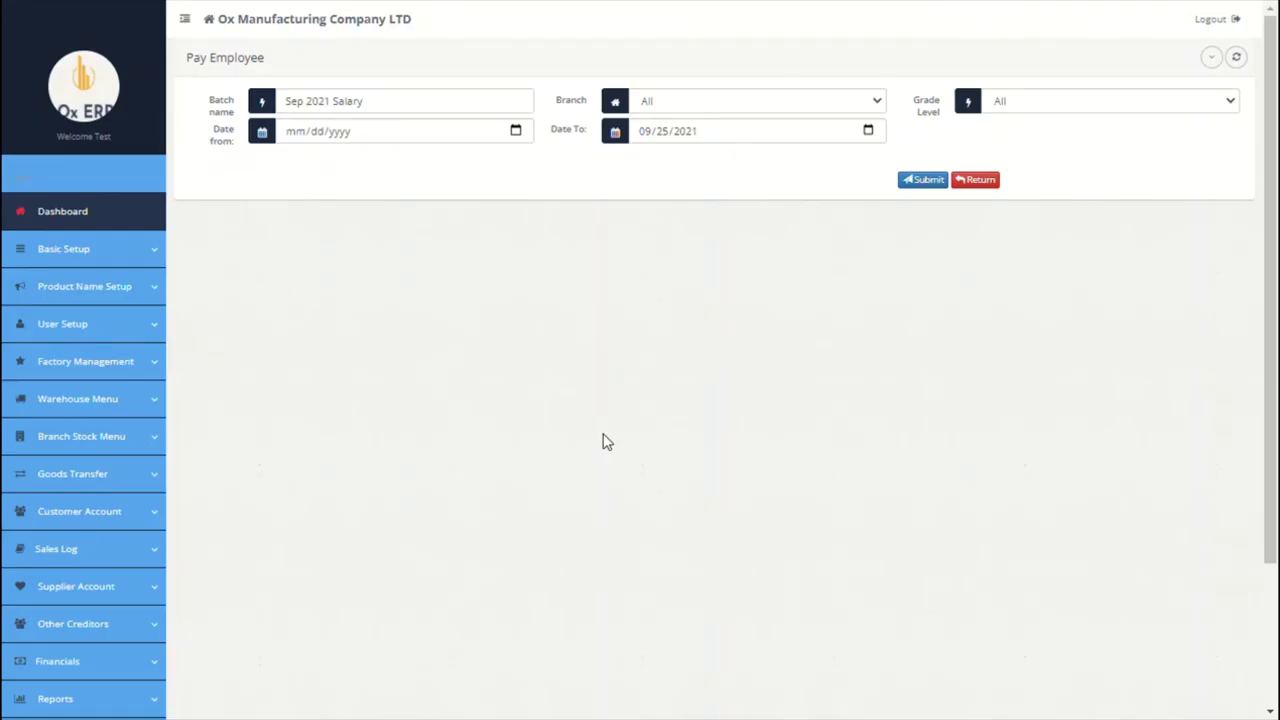
pyautogui.scroll(-5, 603, 441)
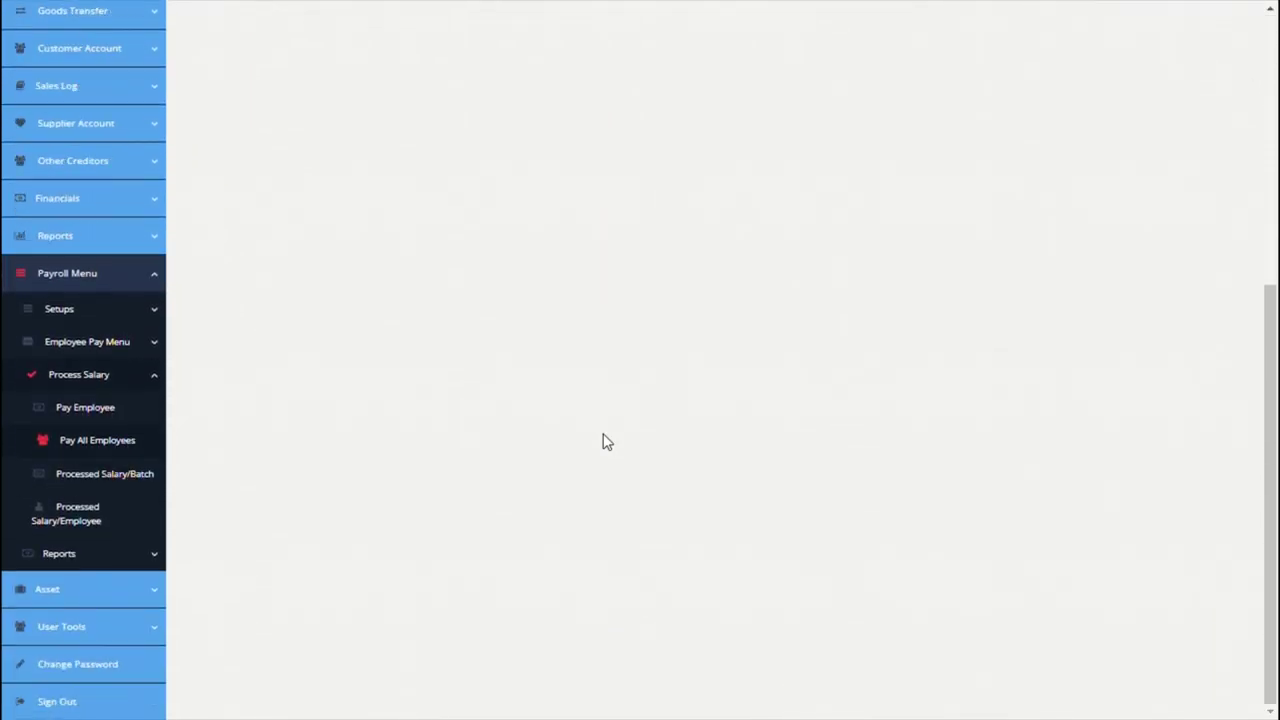
pyautogui.click(127, 478)
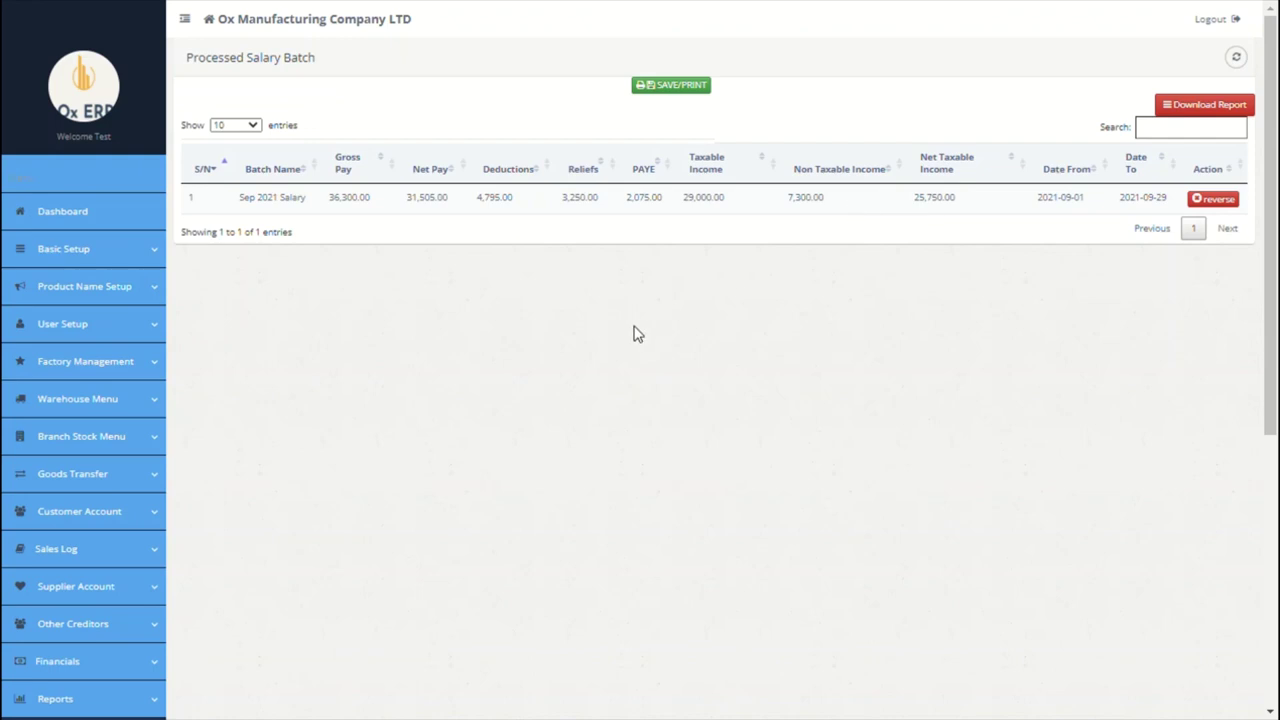
# Step: Select the only employee on the Processed Salary Per Employee page, then expand payroll Reports
pyautogui.scroll(-5, 634, 334)
pyautogui.scroll(-2, 445, 442)
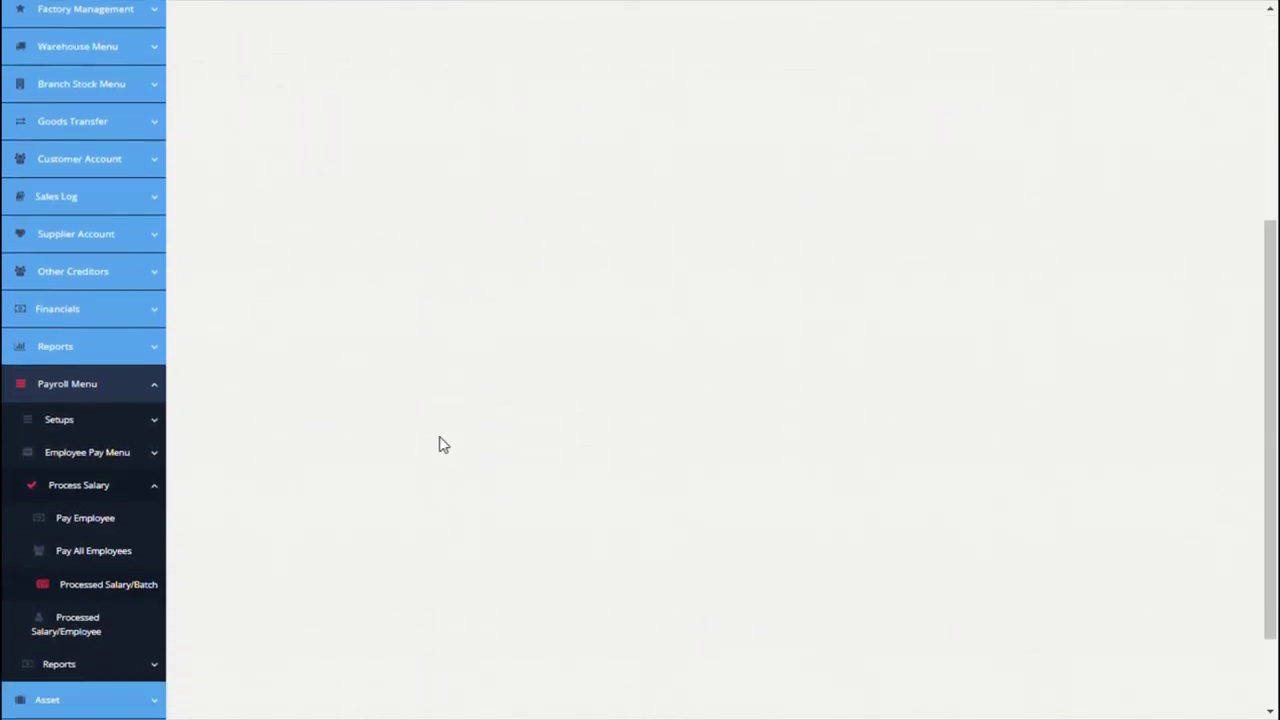
pyautogui.click(105, 612)
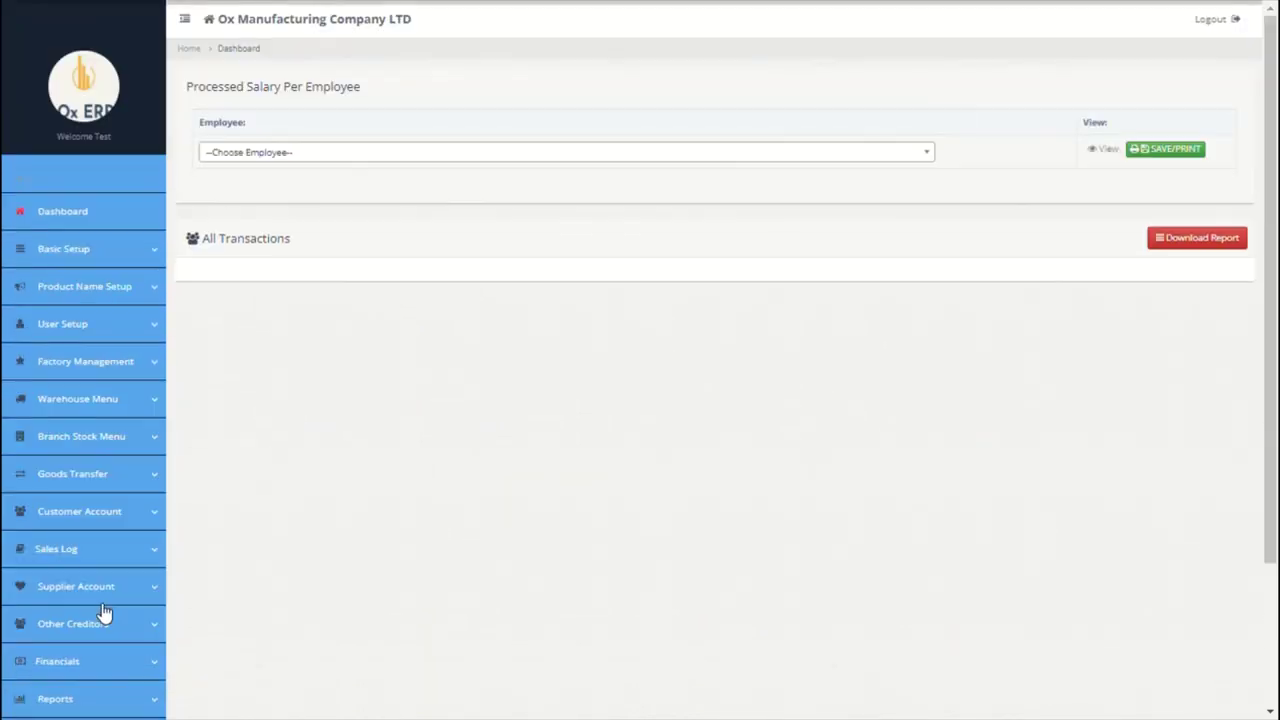
pyautogui.click(768, 155)
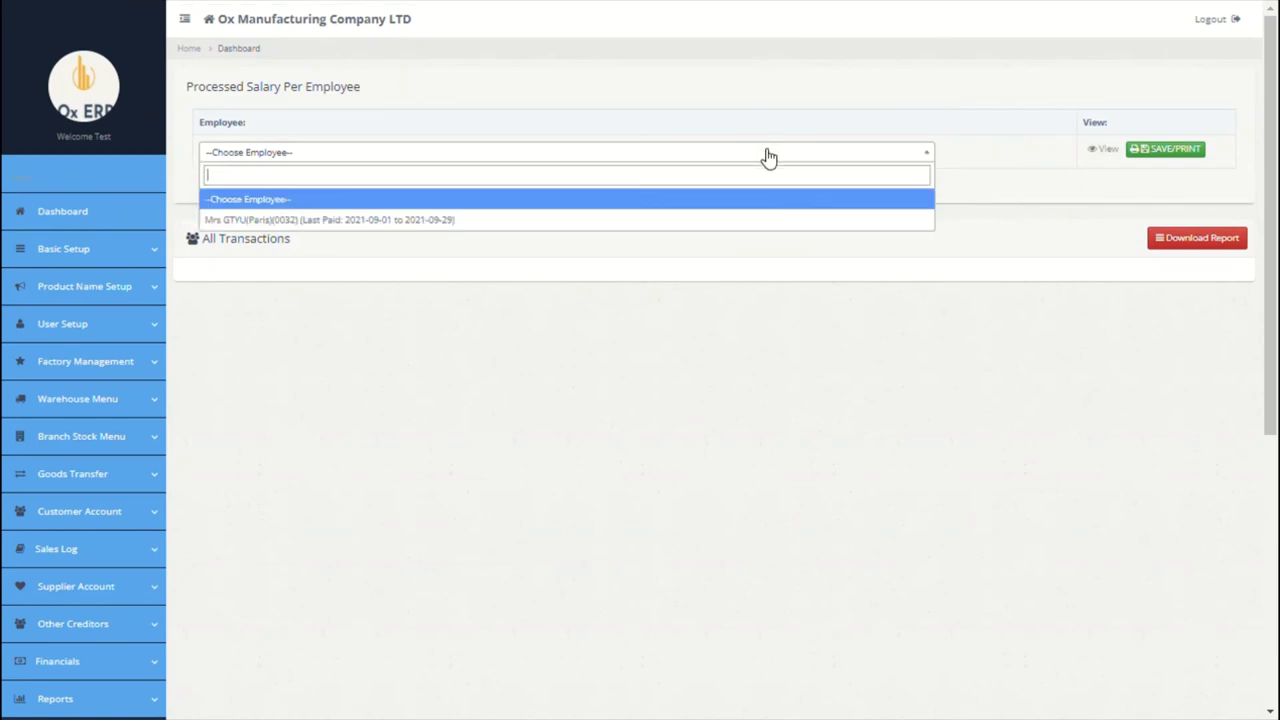
pyautogui.click(576, 226)
pyautogui.scroll(-5, 508, 400)
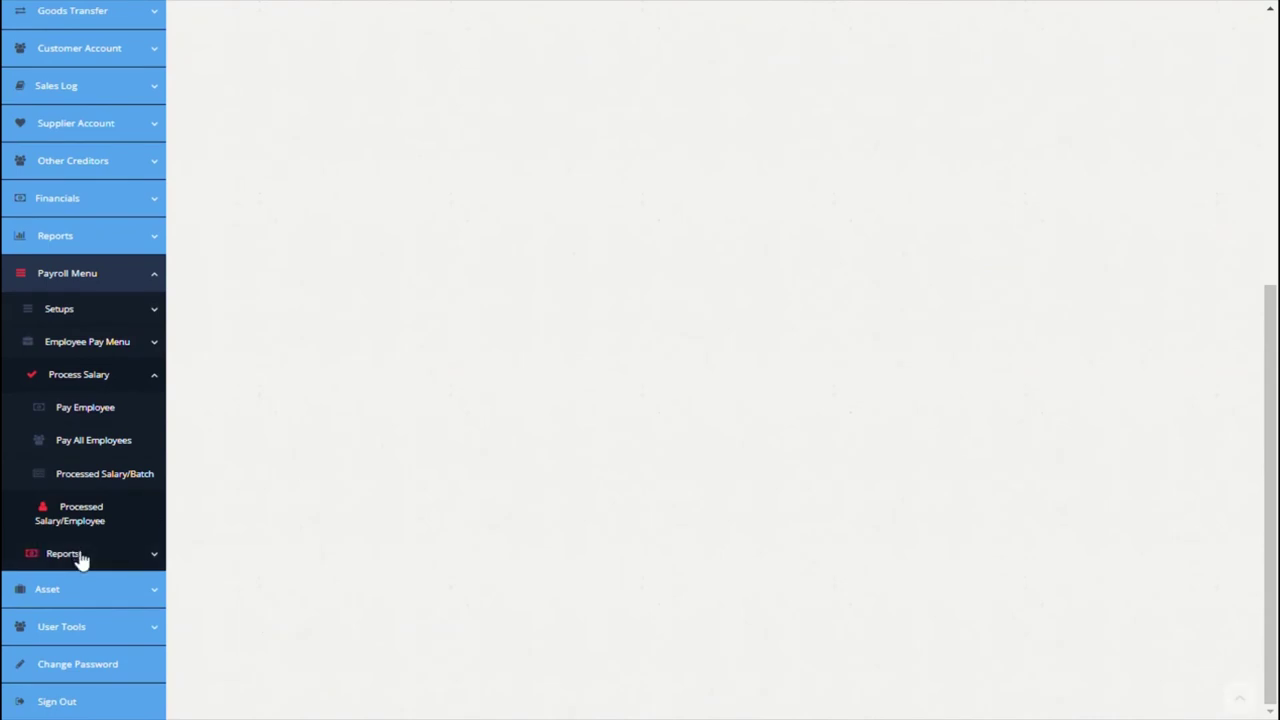
pyautogui.click(80, 558)
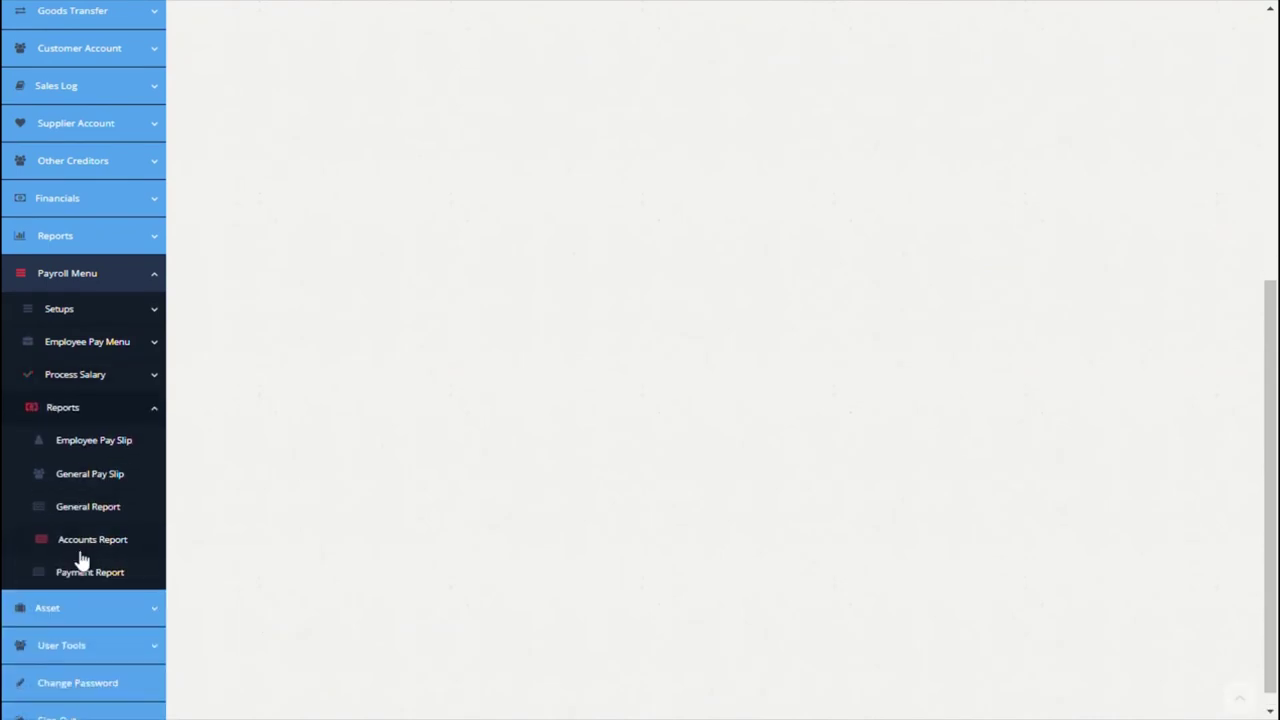
# Step: Generate the employee's Sep 2021 Salary pay slip, showing net pay 31,505.00
pyautogui.click(102, 458)
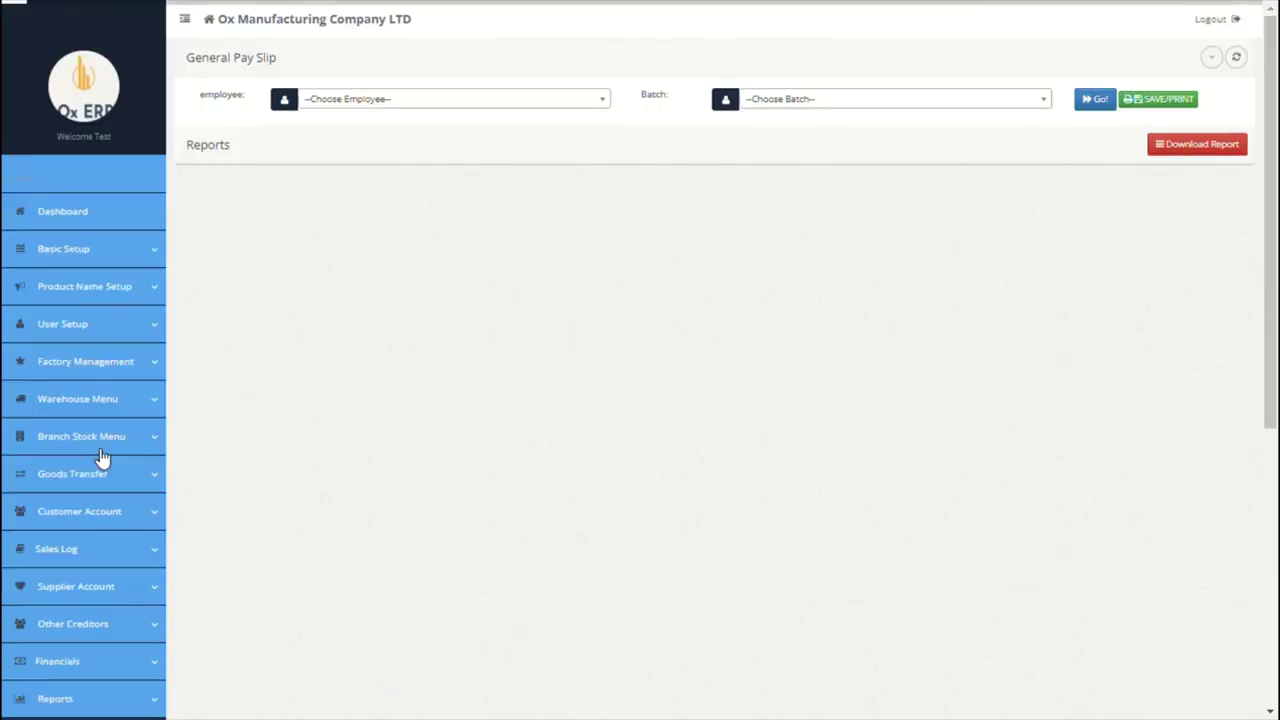
pyautogui.click(472, 100)
pyautogui.click(409, 169)
pyautogui.click(780, 100)
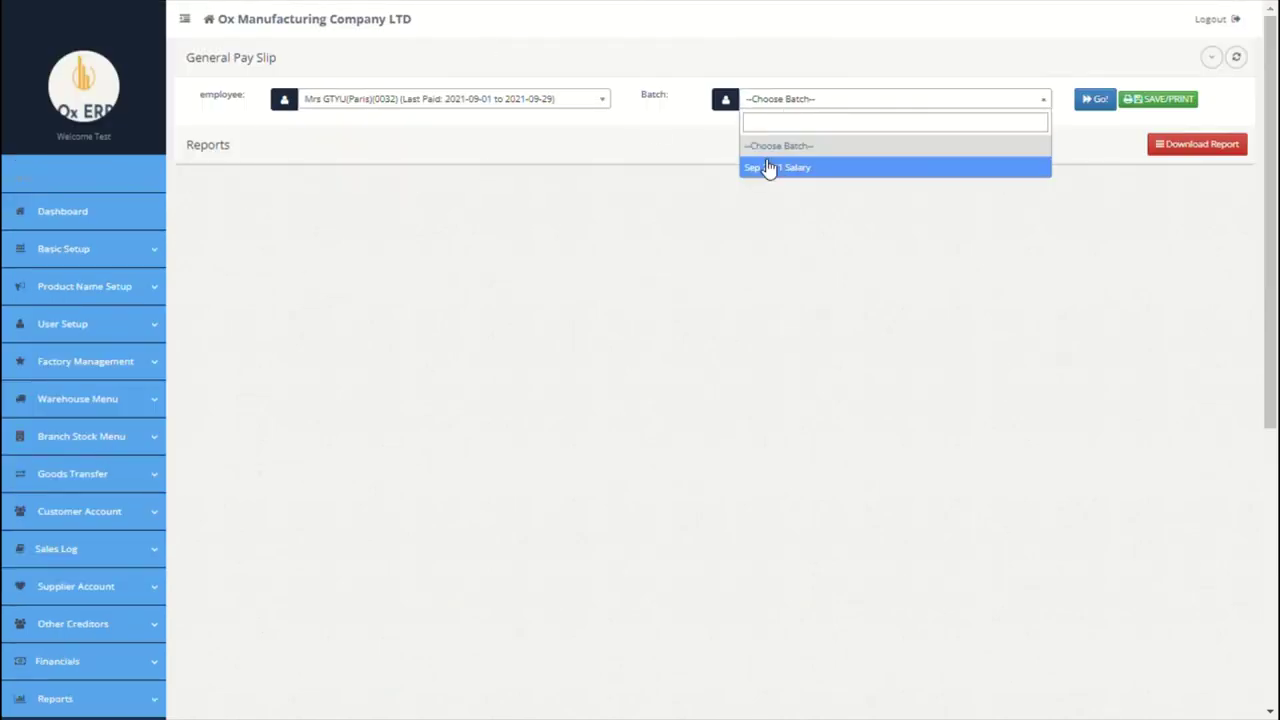
pyautogui.click(769, 168)
pyautogui.click(1095, 99)
pyautogui.scroll(-5, 637, 374)
pyautogui.scroll(5, 637, 374)
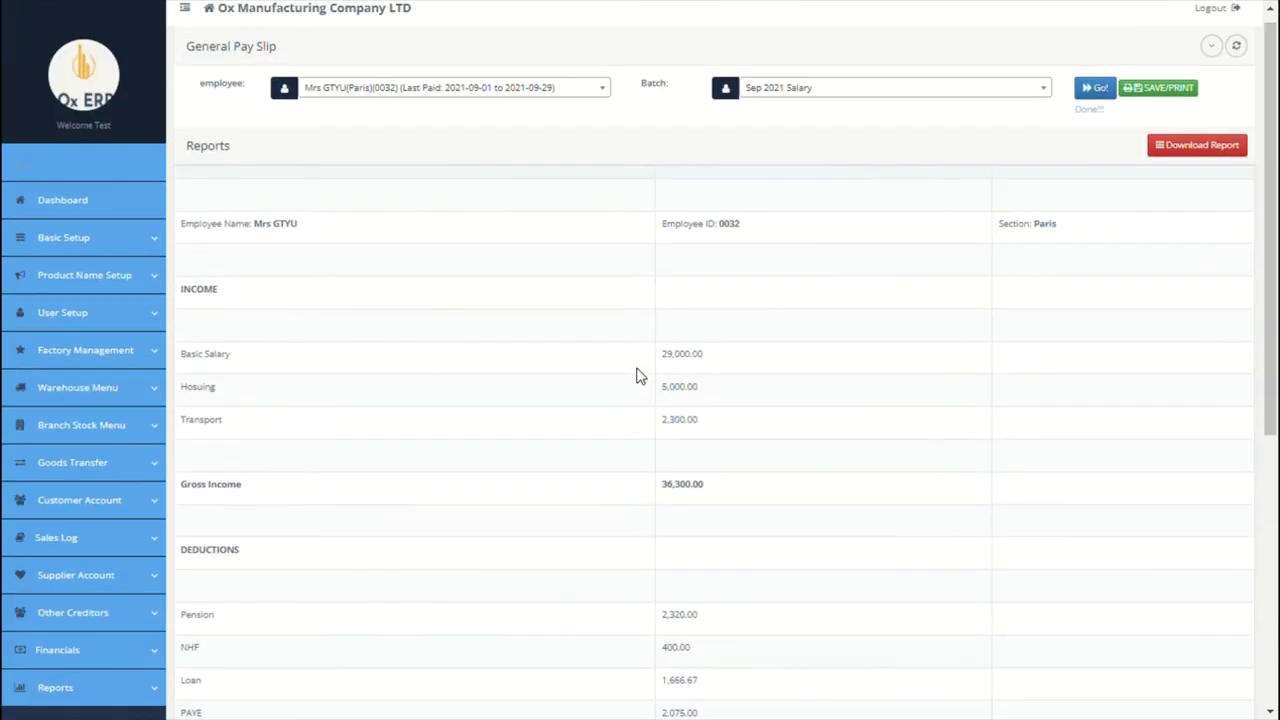
pyautogui.scroll(-4, 786, 289)
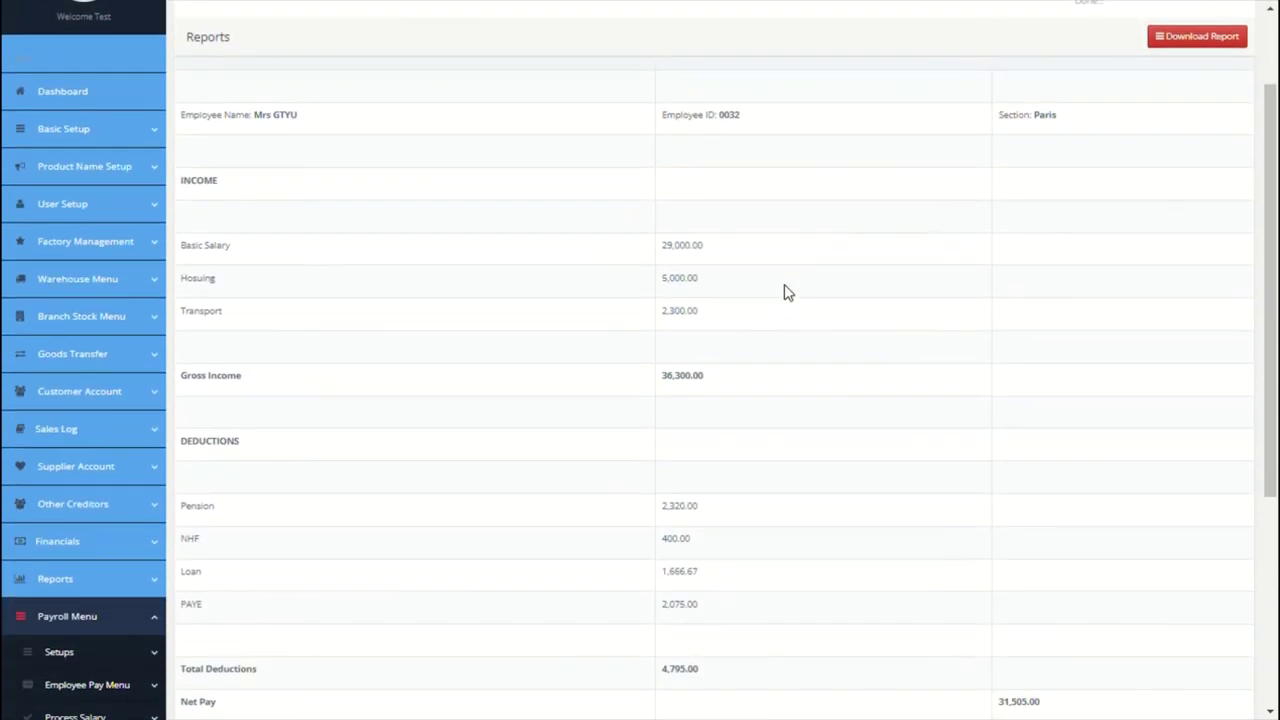
# Step: View the General Pay Slip, then the General Report's Sep 2021 Salary row
pyautogui.click(94, 546)
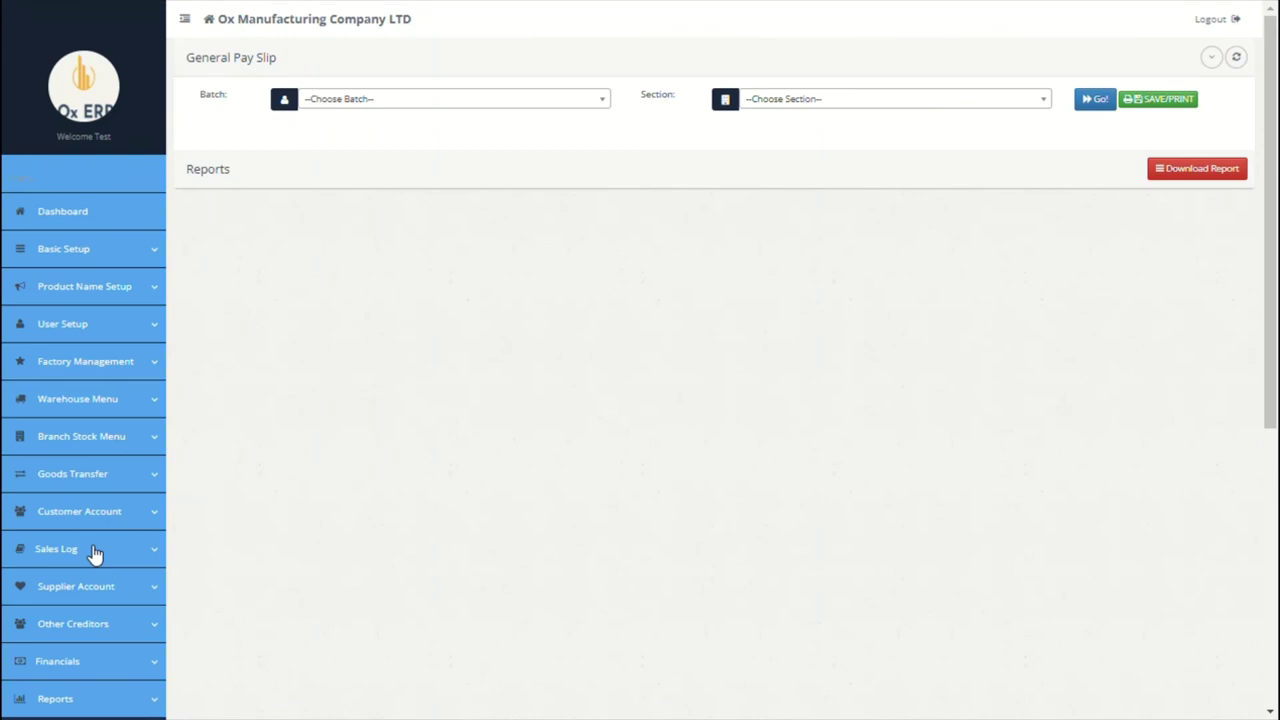
pyautogui.scroll(-5, 243, 494)
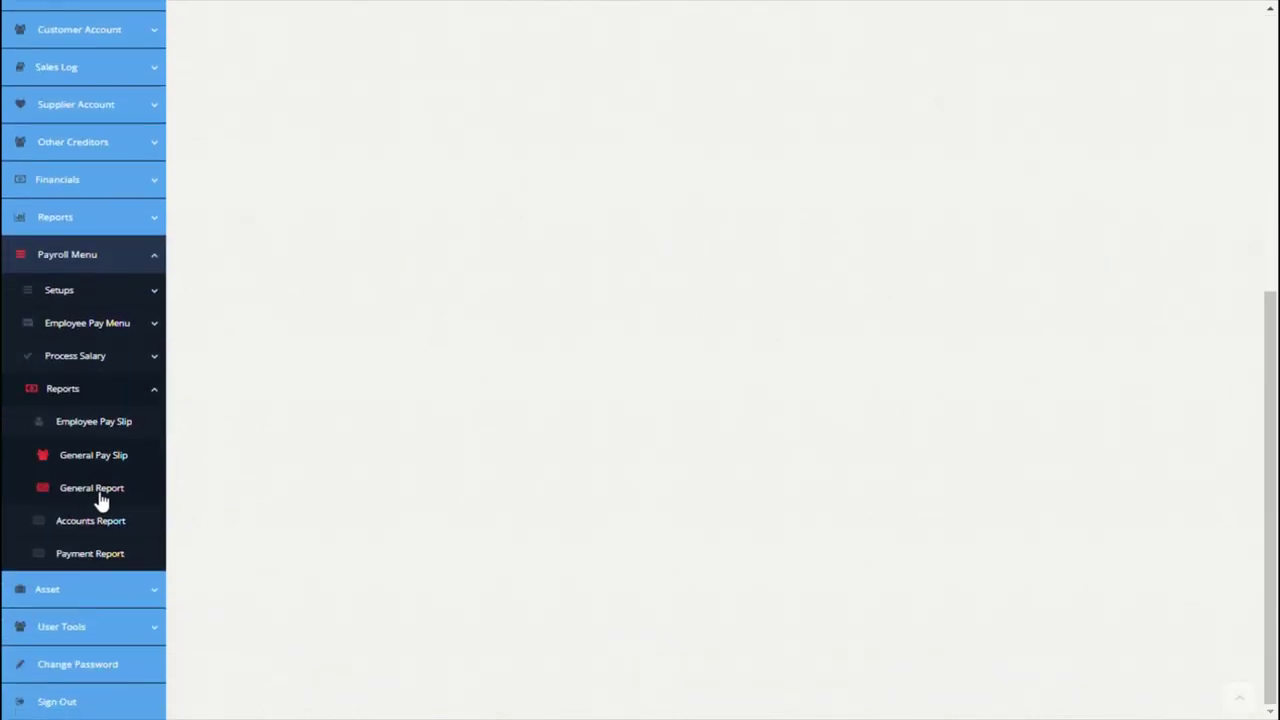
pyautogui.click(99, 496)
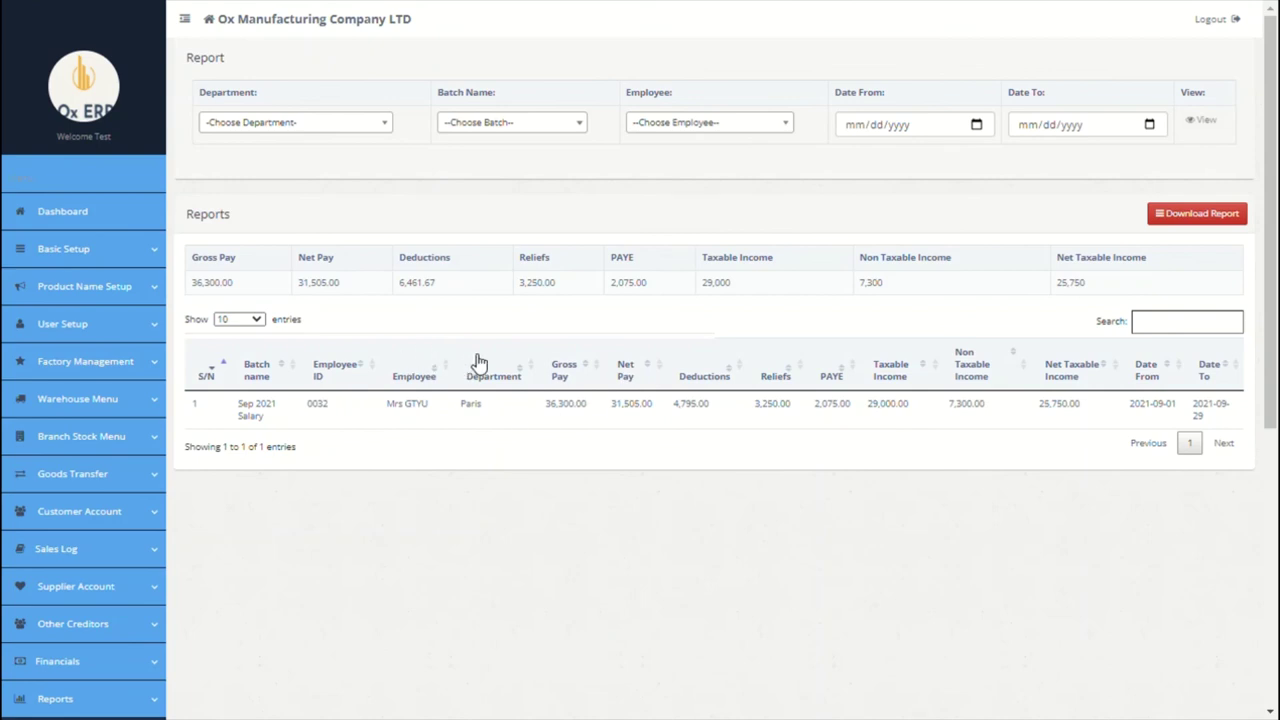
pyautogui.scroll(-5, 479, 362)
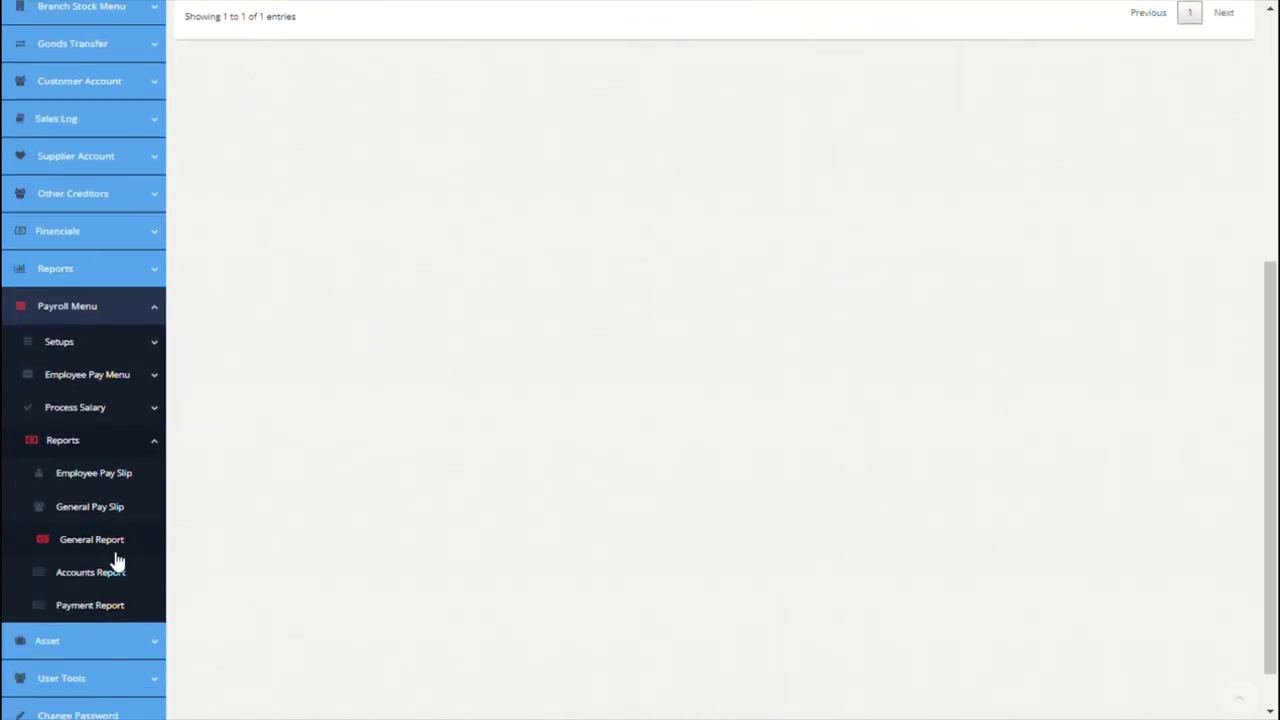
# Step: View the Accounts Report for Net Salary Payable in the Sep 2021 Salary batch
pyautogui.click(100, 575)
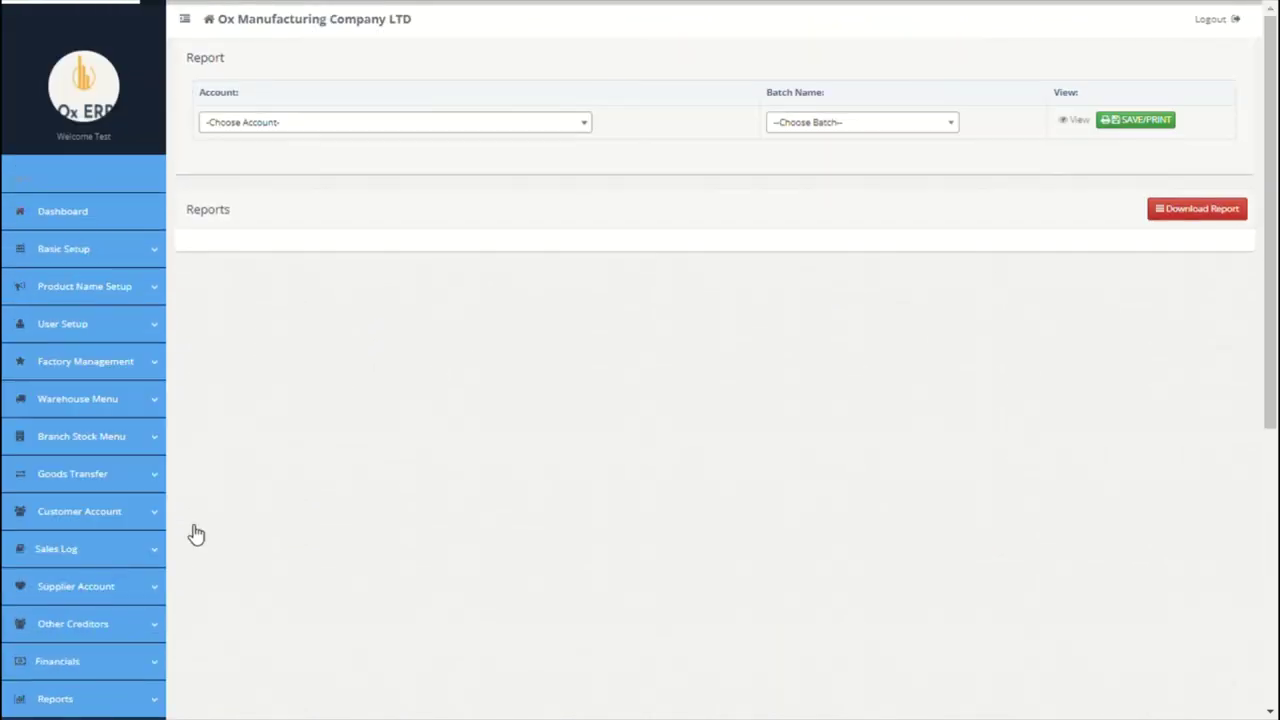
pyautogui.click(540, 131)
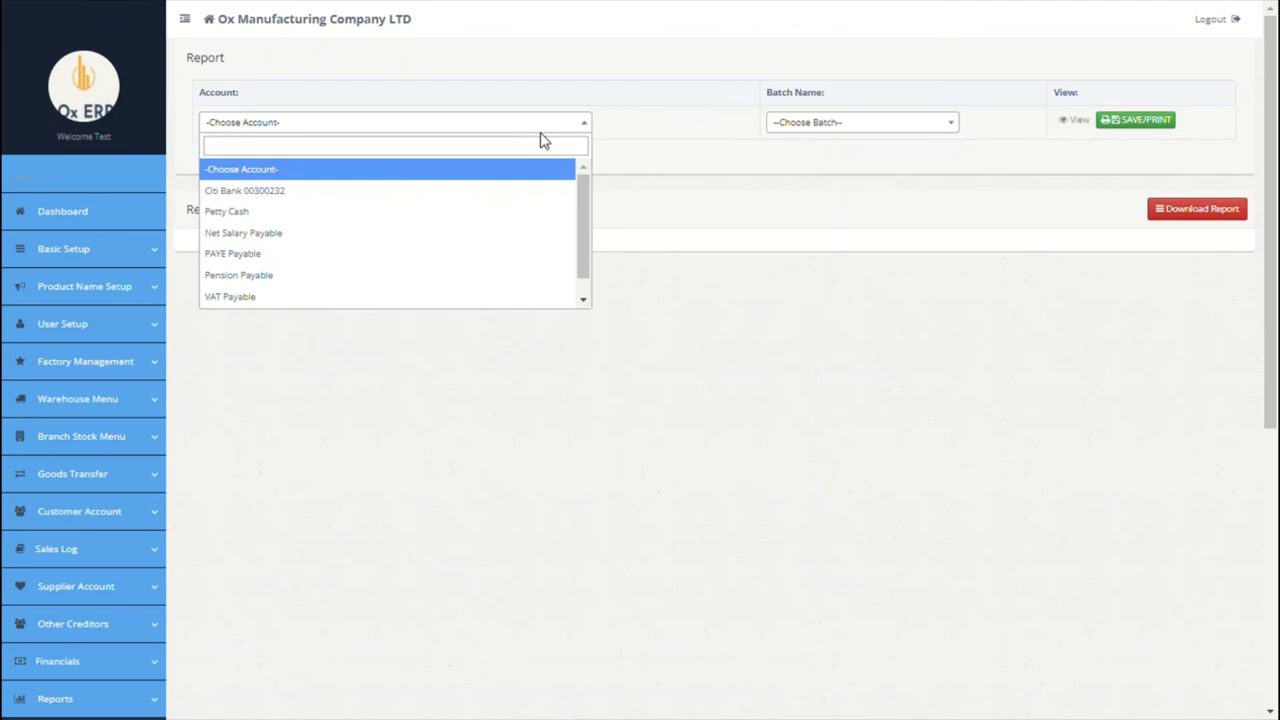
pyautogui.click(320, 246)
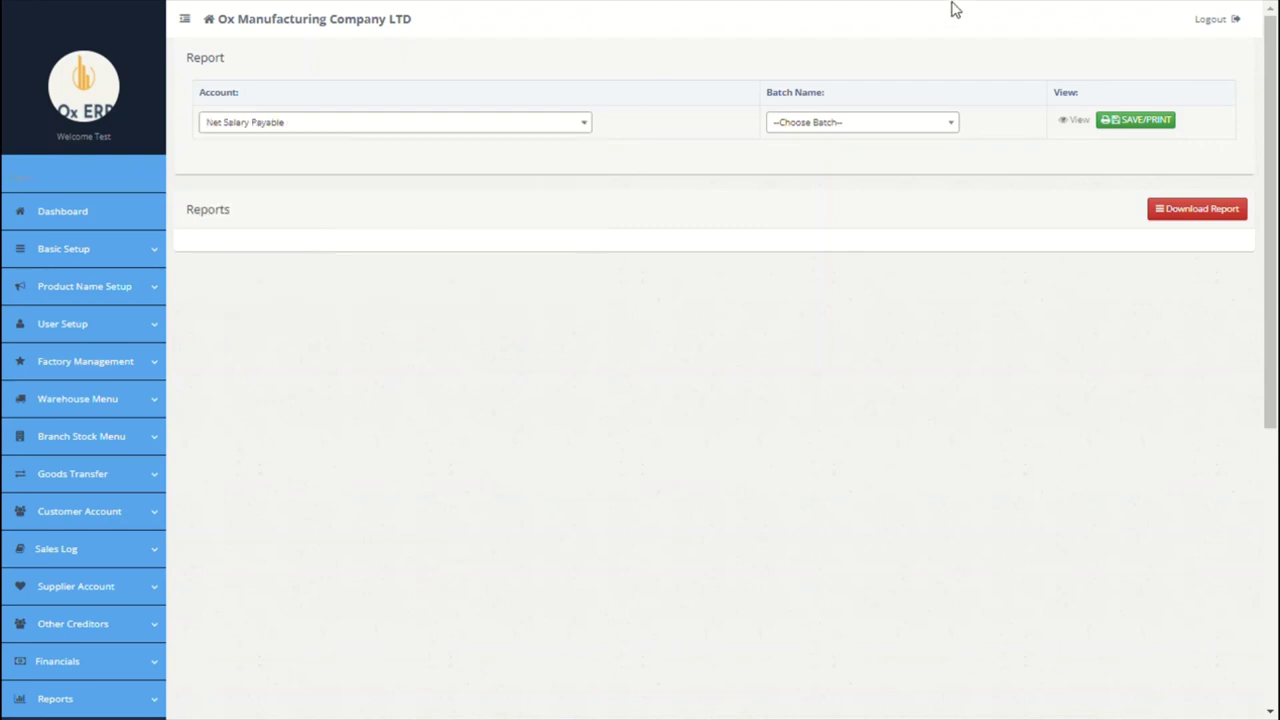
pyautogui.click(910, 128)
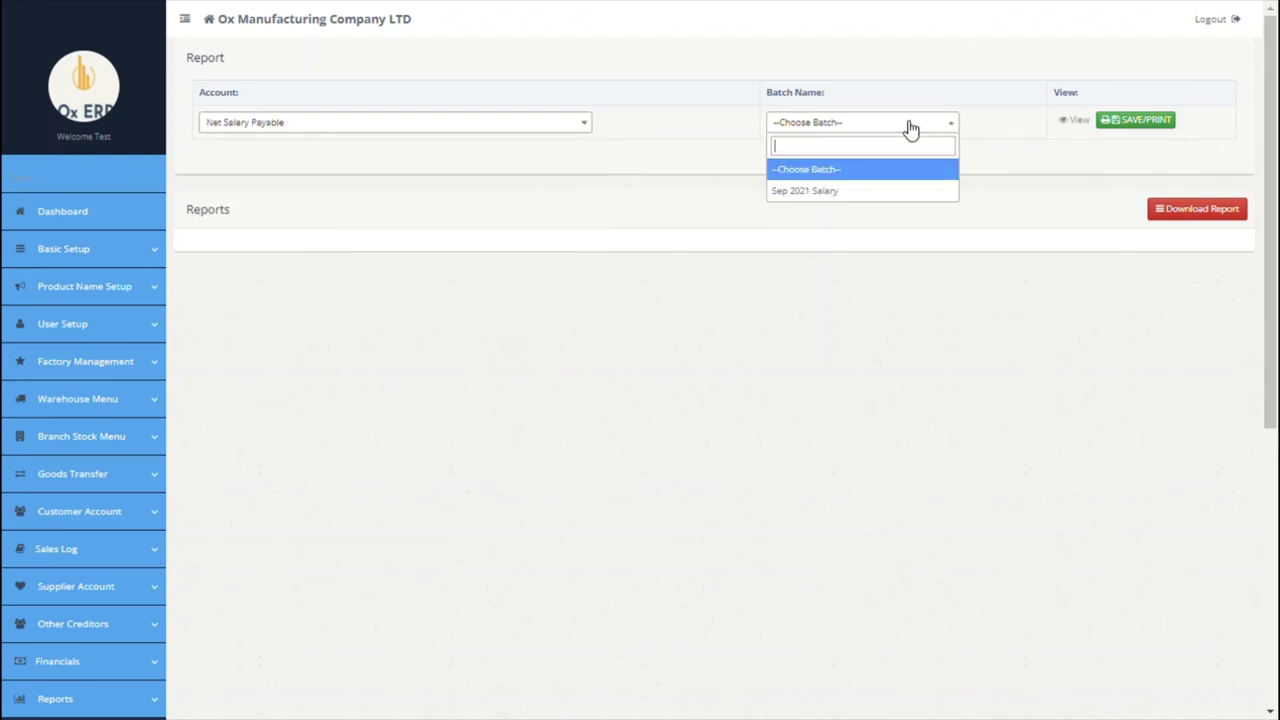
pyautogui.click(855, 195)
pyautogui.scroll(-1, 1073, 168)
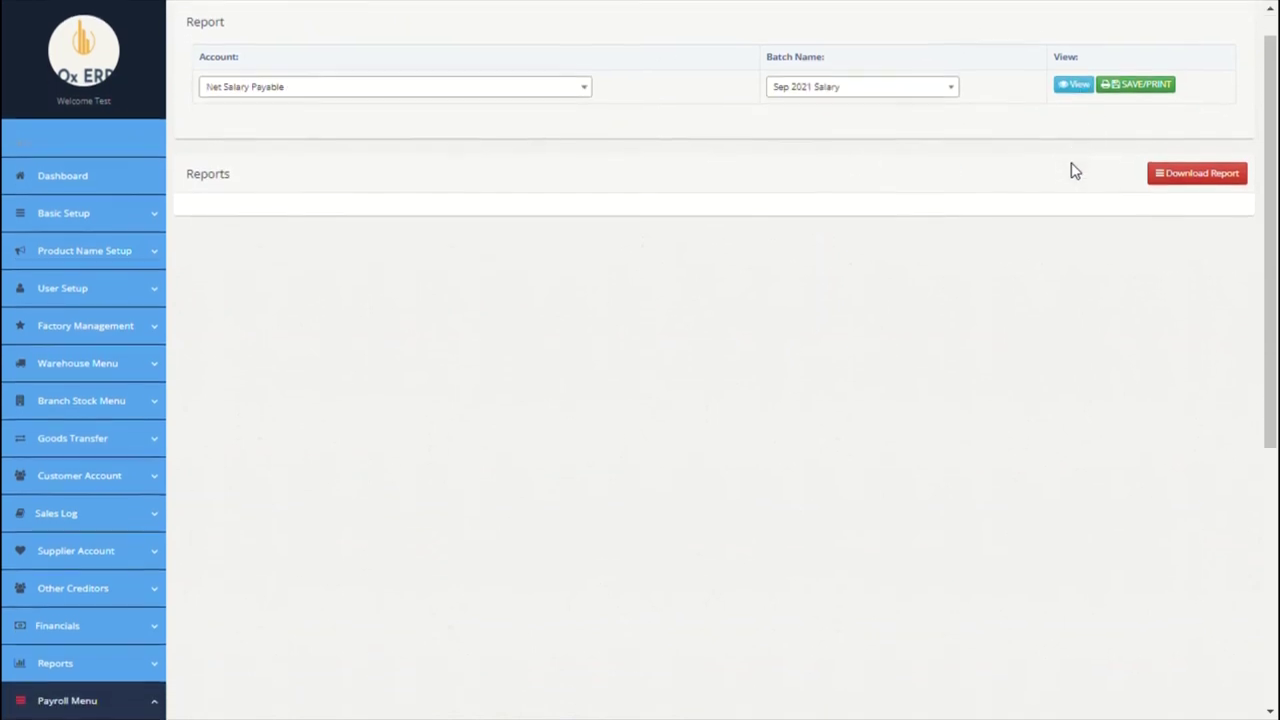
pyautogui.click(1076, 84)
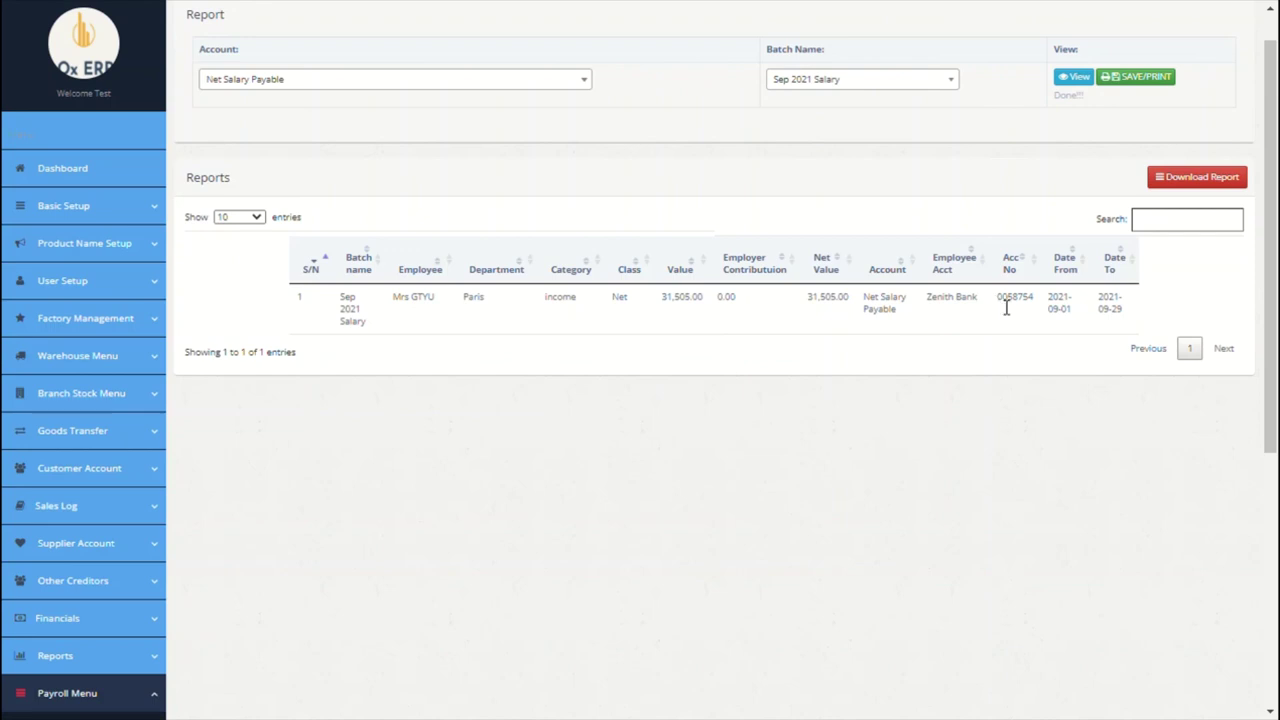
# Step: Check the row's Zenith Bank details and the report's download format options
pyautogui.moveTo(938, 308); pyautogui.dragTo(1040, 307)
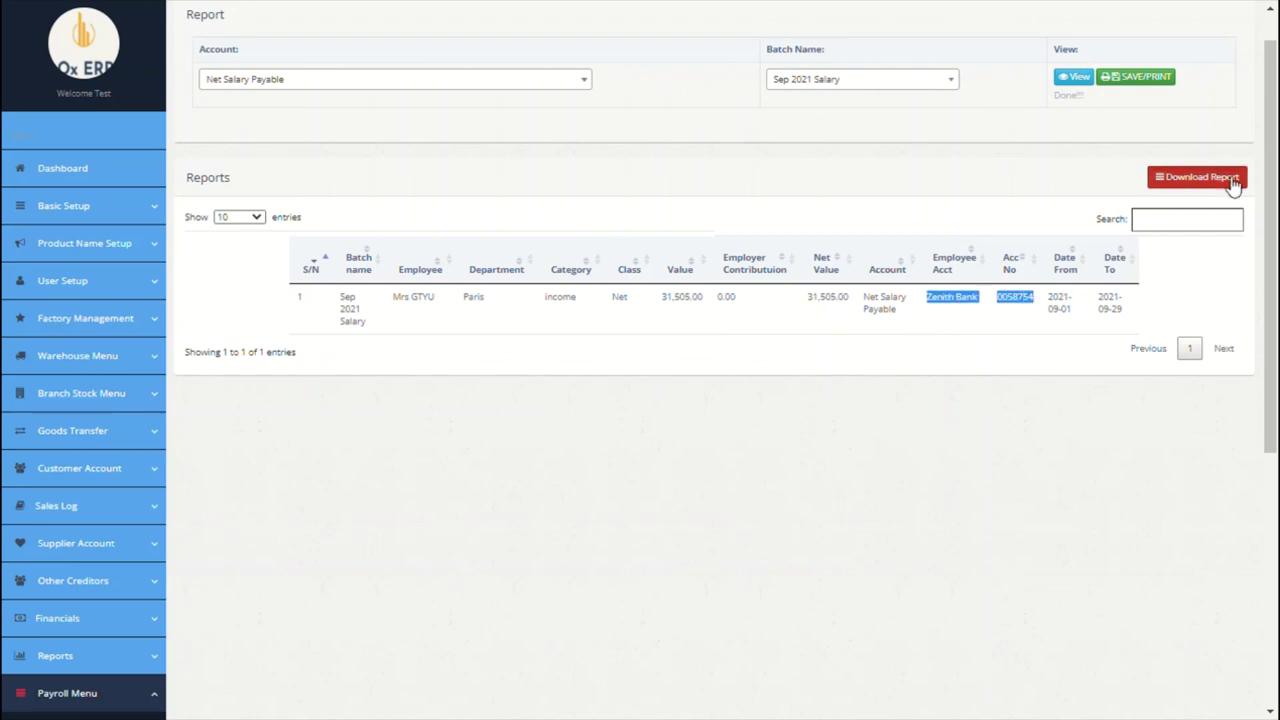
pyautogui.click(1232, 179)
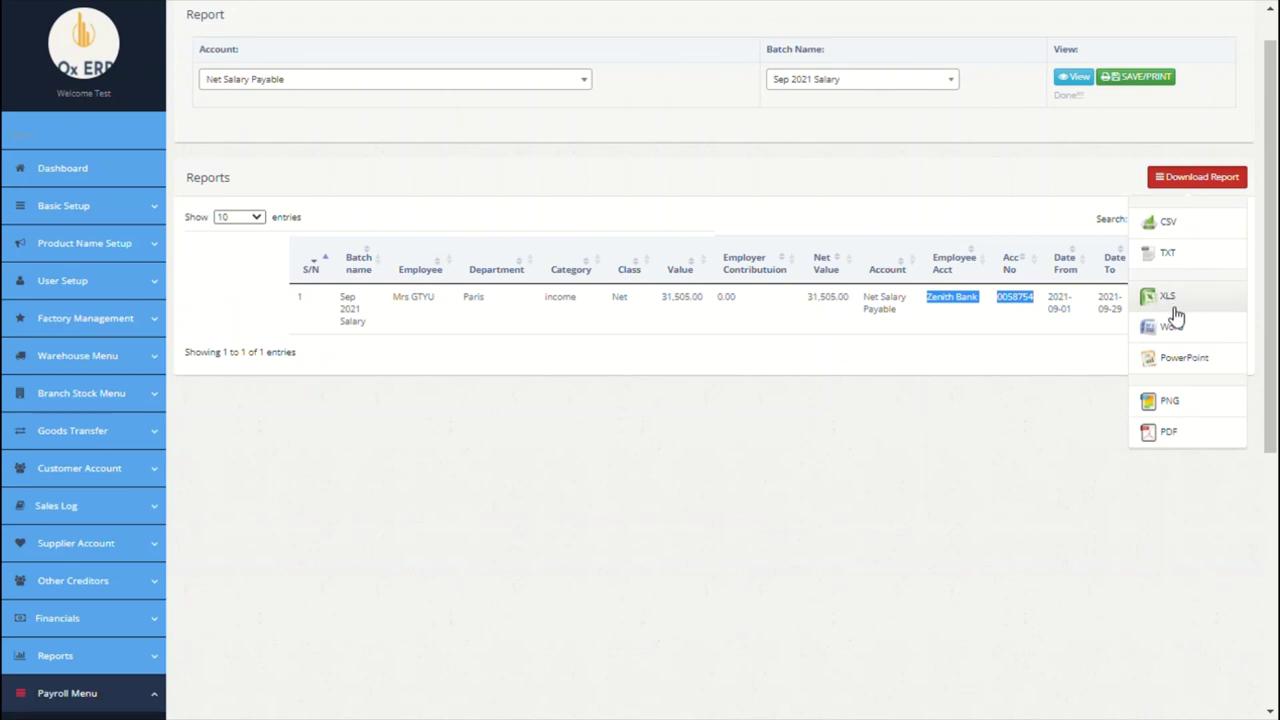
pyautogui.click(835, 445)
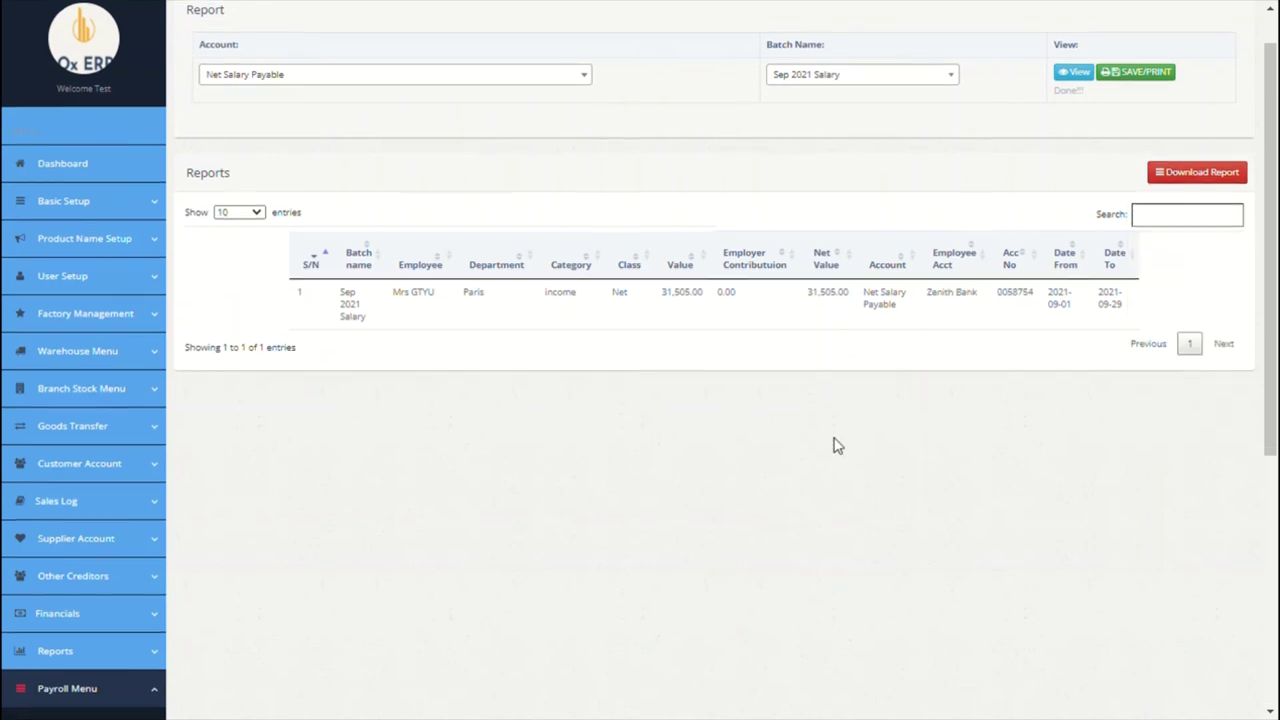
pyautogui.scroll(-2, 838, 446)
pyautogui.scroll(-2, 838, 446)
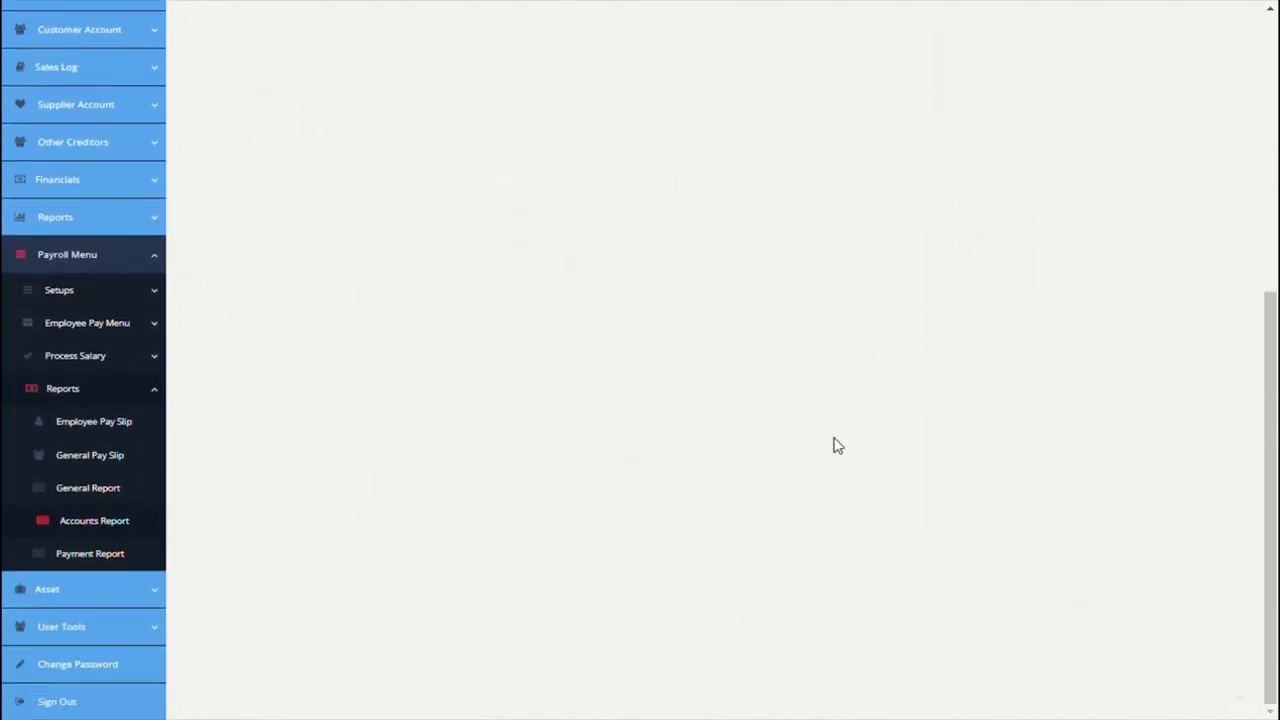
# Step: Review the Payment Report's nine Sep 2021 Salary rows: gross 36,300.00, net 31,505.00
pyautogui.click(94, 553)
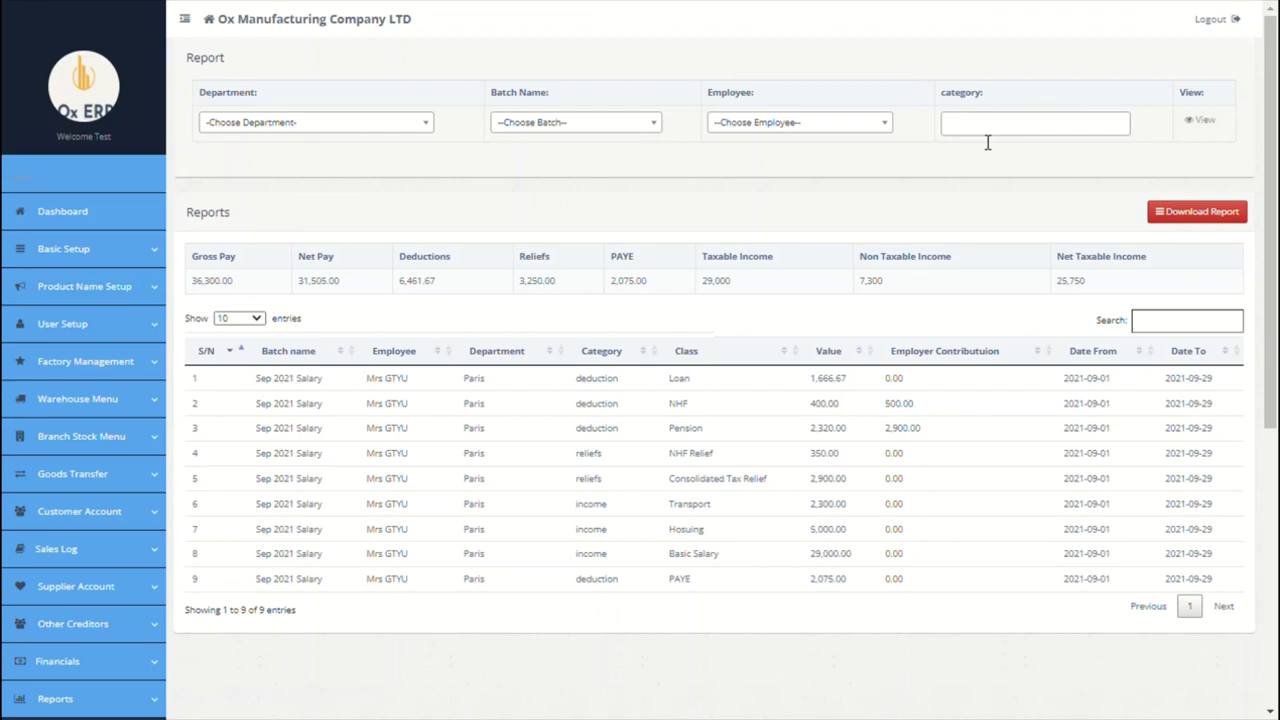
pyautogui.scroll(-2, 957, 153)
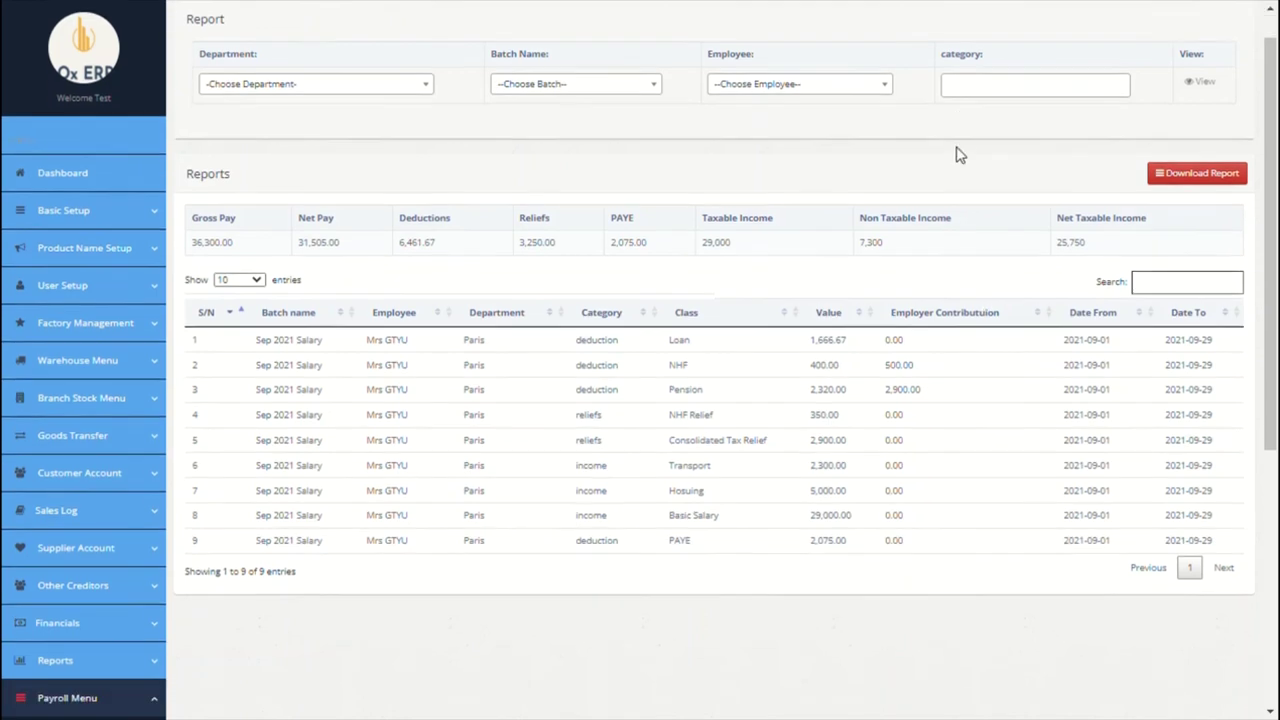
pyautogui.scroll(1, 957, 153)
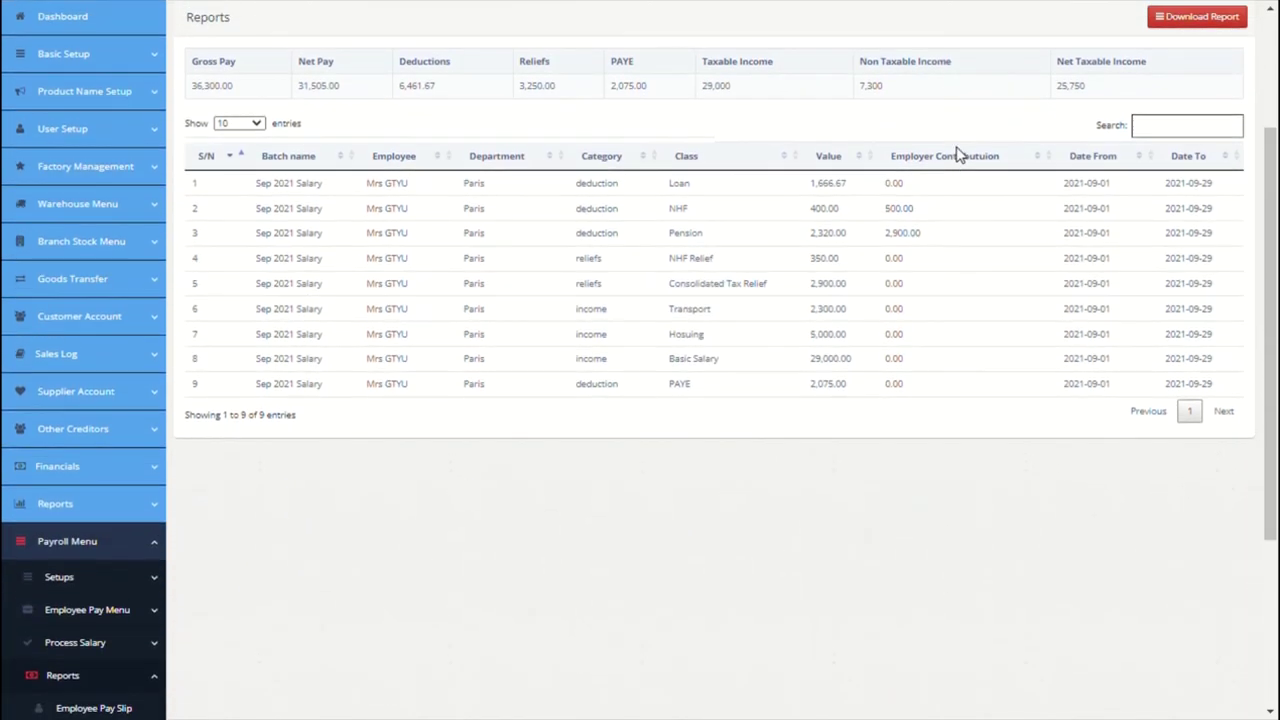